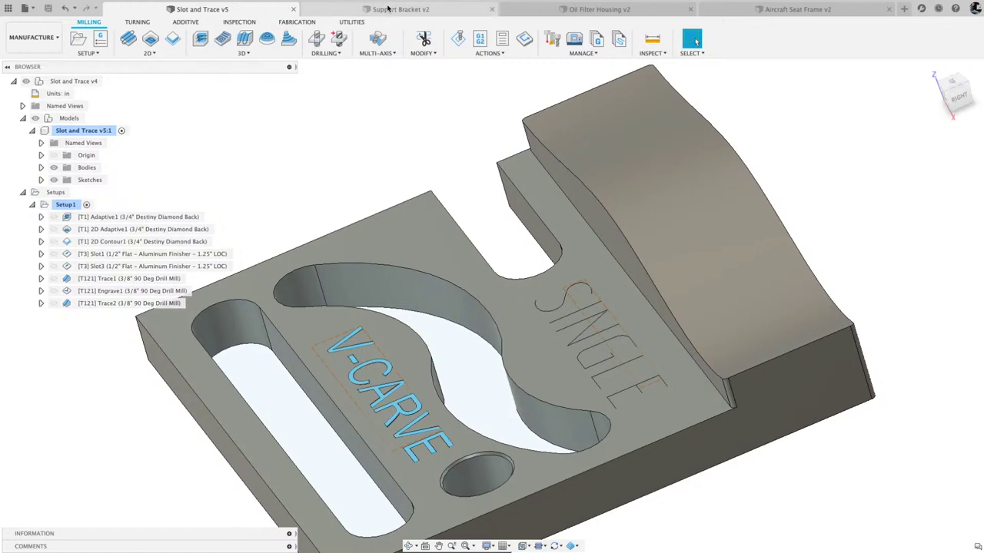
# Switch to the Support Bracket v2 design and show its 2D milling operations list
pyautogui.click(388, 10)
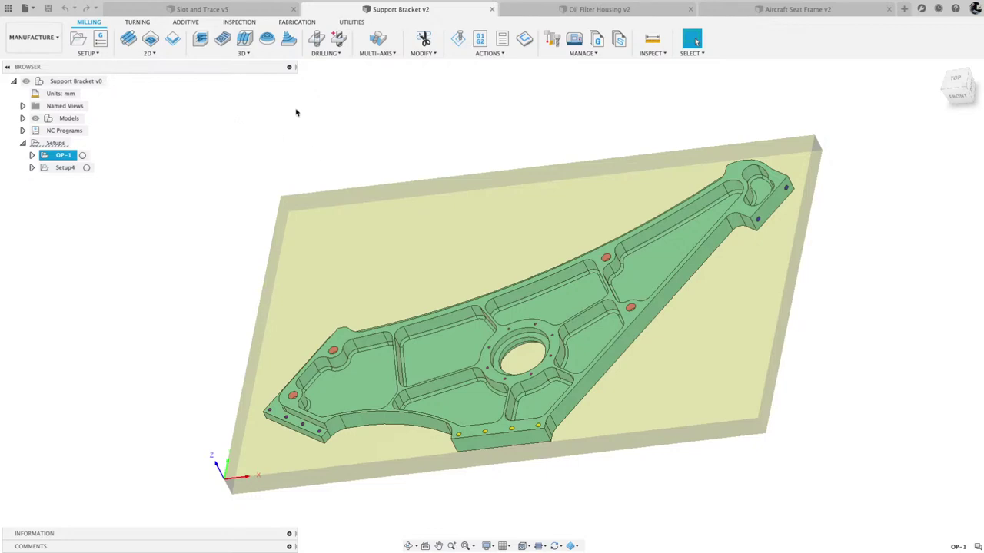
pyautogui.click(154, 53)
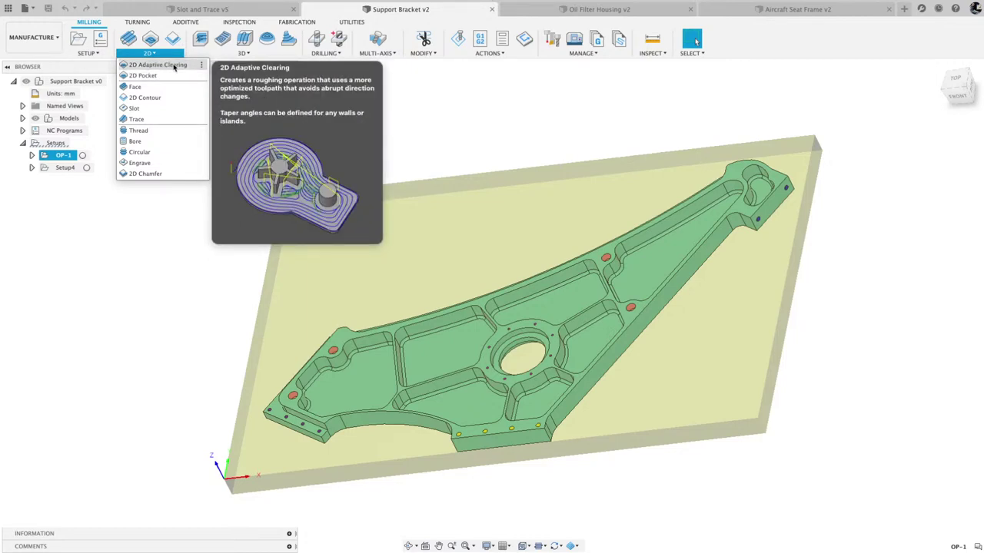
# Start a 2D Adaptive Clearing operation, resize its settings panel, and show its pass settings
pyautogui.click(159, 66)
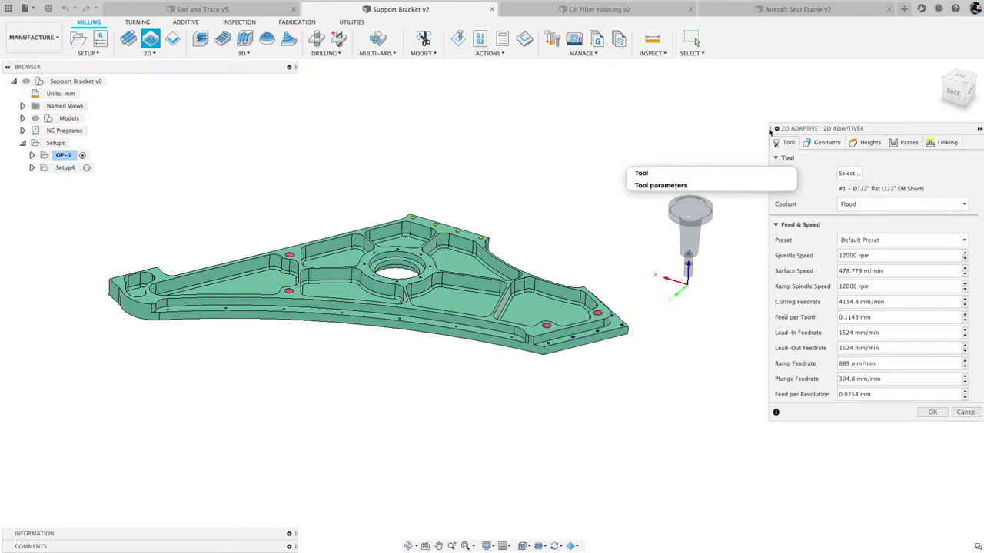
pyautogui.moveTo(770, 132); pyautogui.dragTo(816, 134)
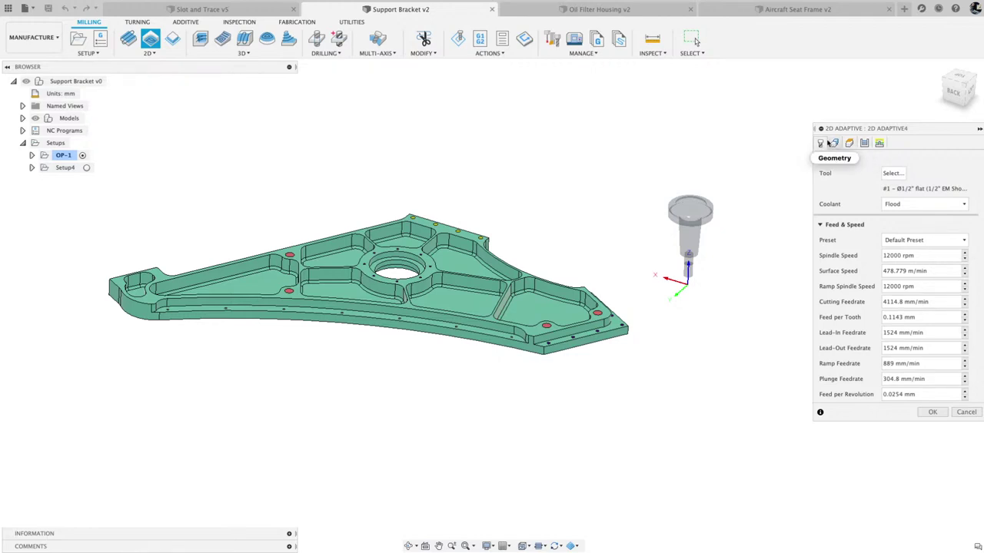
pyautogui.moveTo(814, 129); pyautogui.dragTo(777, 129)
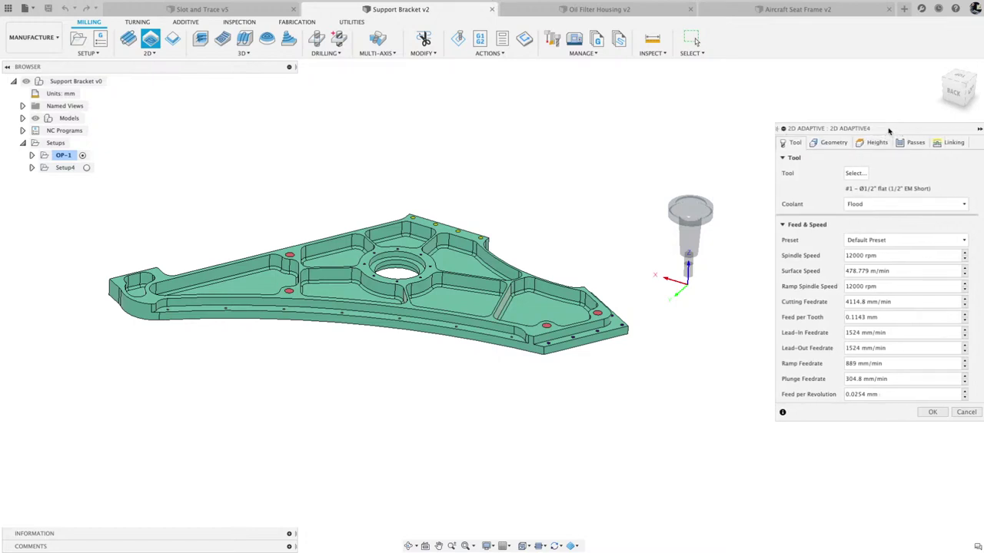
pyautogui.moveTo(776, 129); pyautogui.dragTo(759, 151)
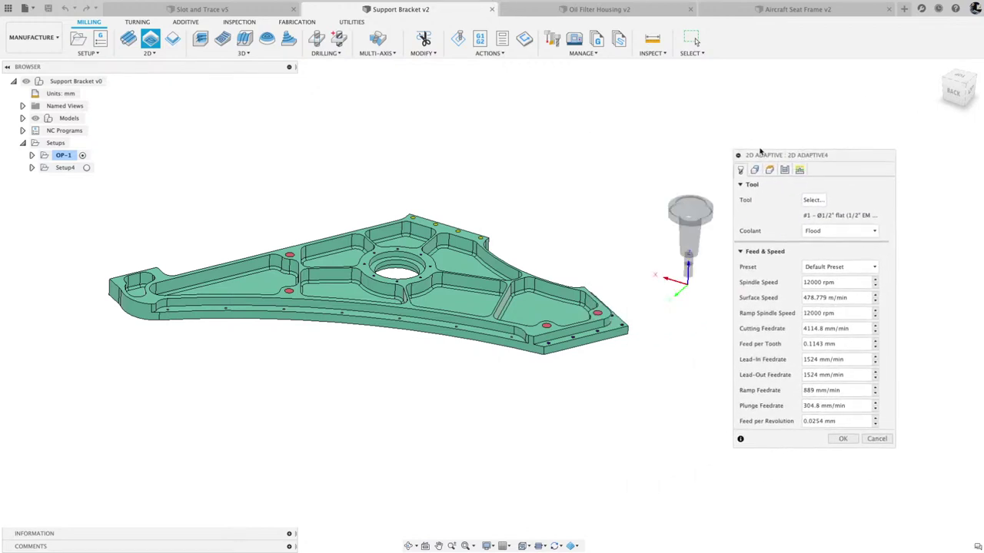
pyautogui.click(784, 170)
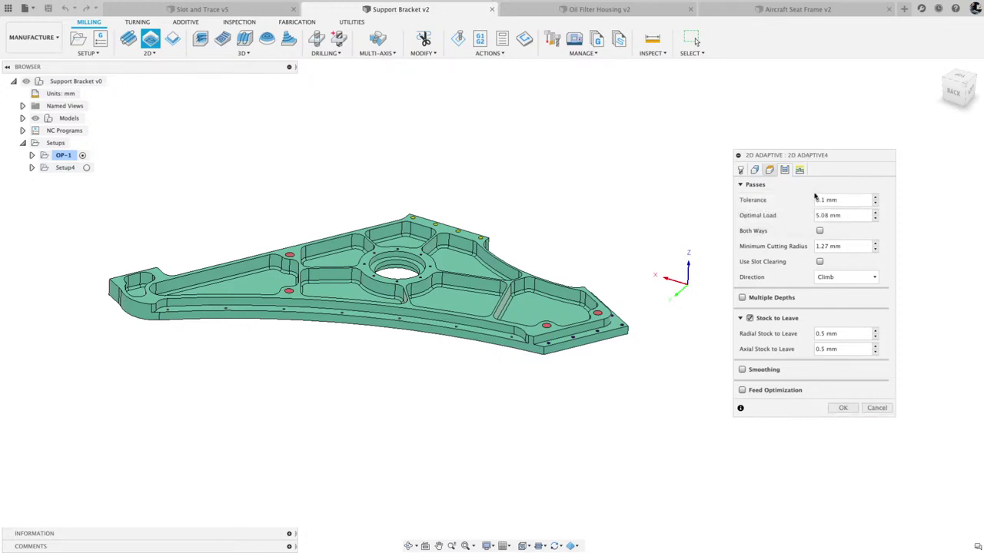
# Reposition the 2D Adaptive panel and review its Tool, Linking, Heights and Geometry settings
pyautogui.moveTo(797, 157); pyautogui.dragTo(801, 359)
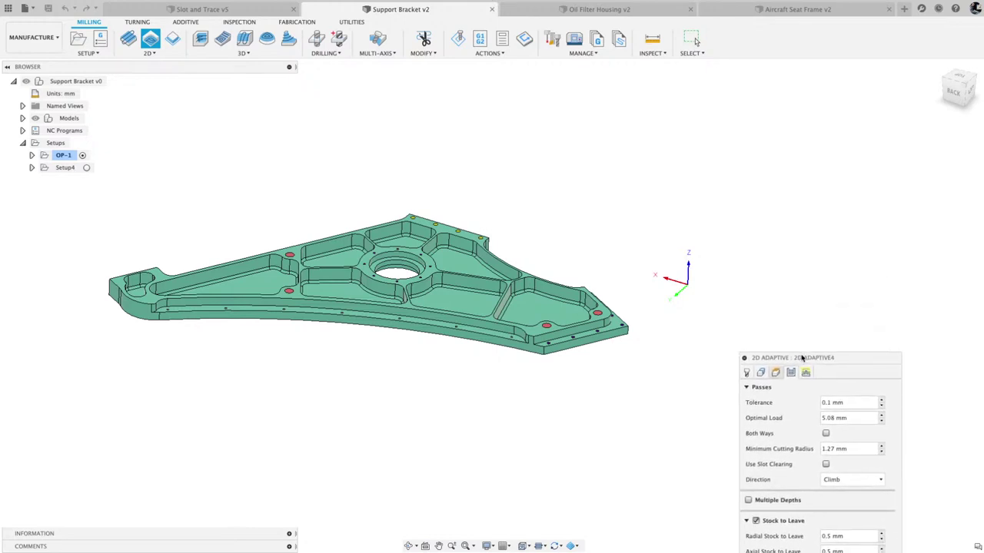
pyautogui.moveTo(840, 358); pyautogui.dragTo(864, 249)
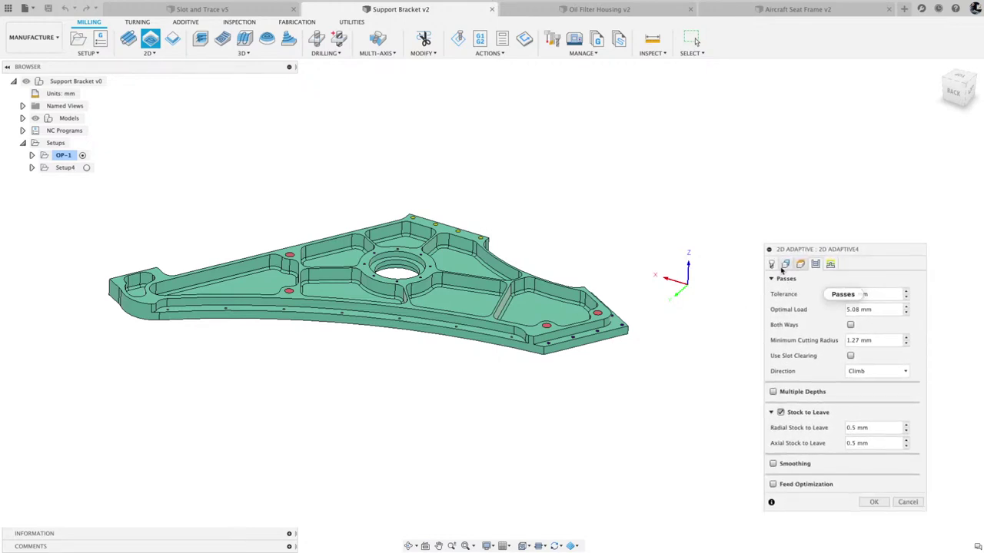
pyautogui.click(771, 263)
pyautogui.click(830, 263)
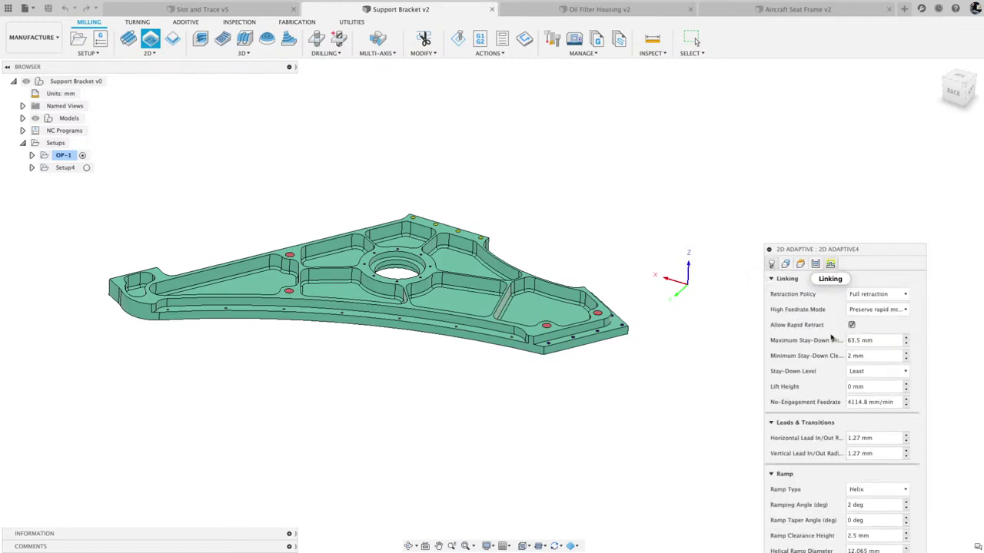
pyautogui.click(800, 264)
pyautogui.click(785, 264)
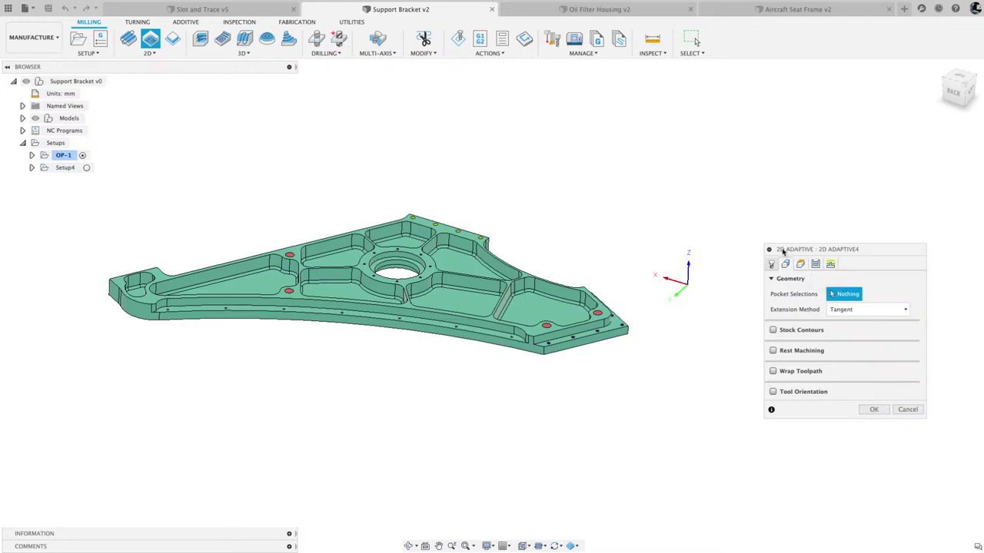
# Dock and widen the panel, confirm the #1 Ø1/2" flat end mill, then return to Geometry
pyautogui.moveTo(782, 251); pyautogui.dragTo(981, 237)
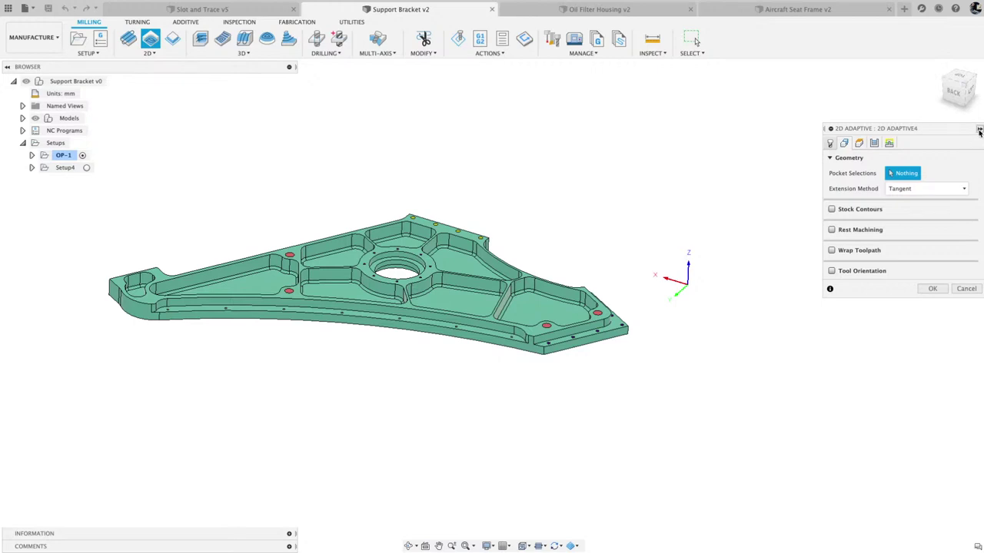
pyautogui.moveTo(823, 131); pyautogui.dragTo(765, 130)
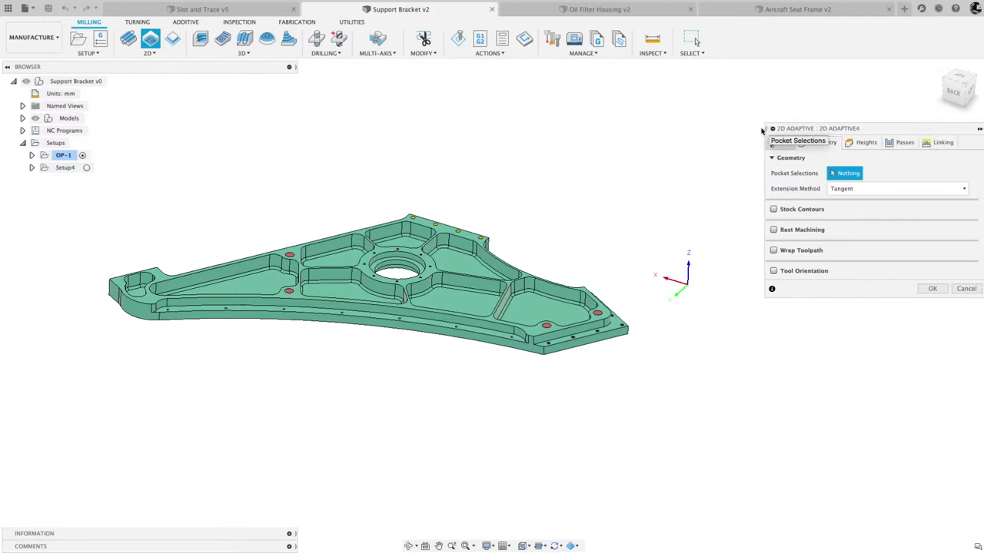
pyautogui.click(783, 144)
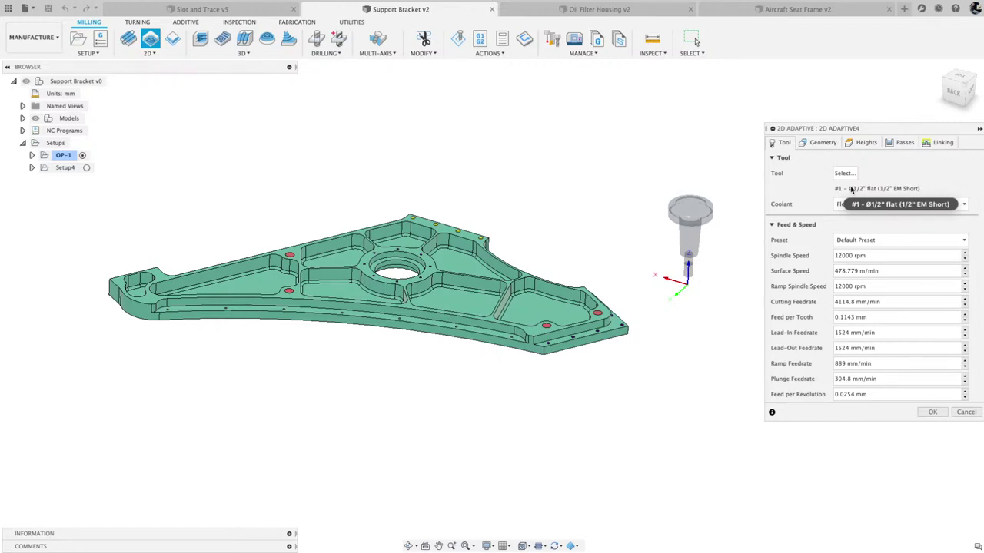
pyautogui.click(819, 143)
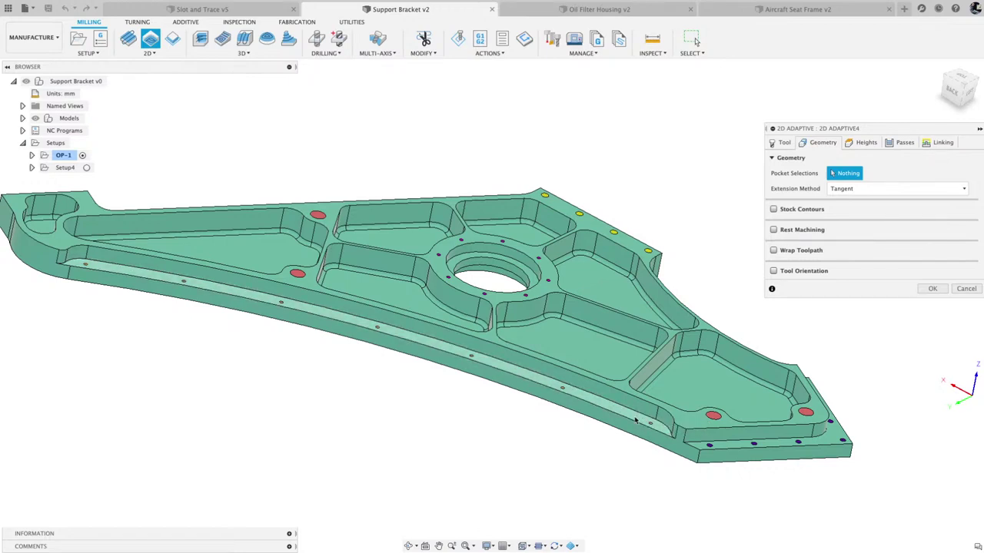
# Select the bracket's long curved lower flange edge as the pocket chain, clearing and reselecting it
pyautogui.click(637, 416)
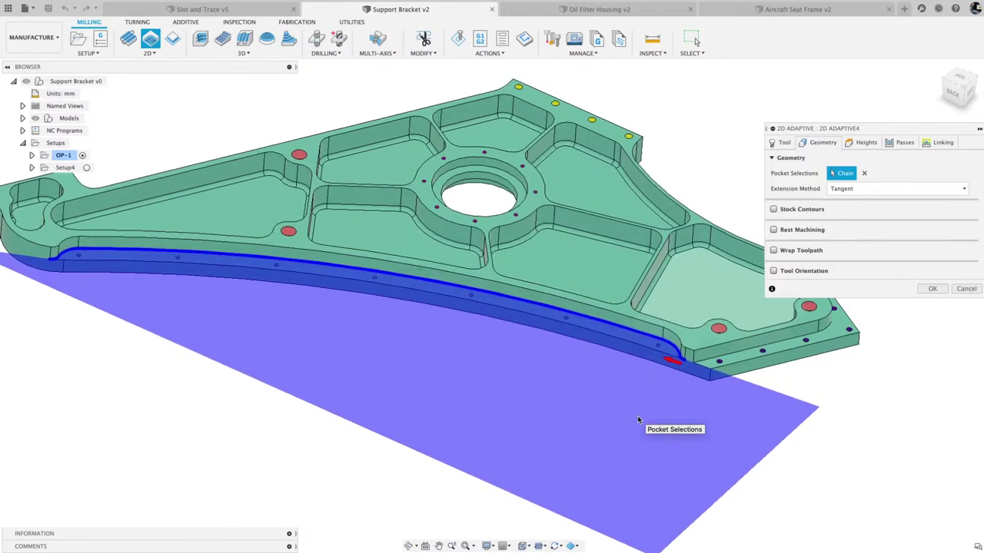
pyautogui.click(666, 343)
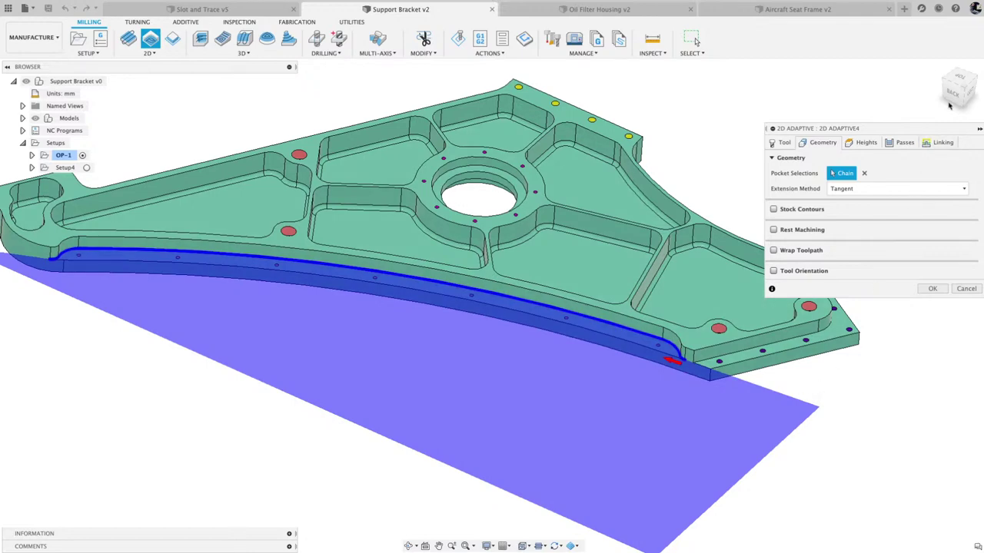
pyautogui.click(959, 80)
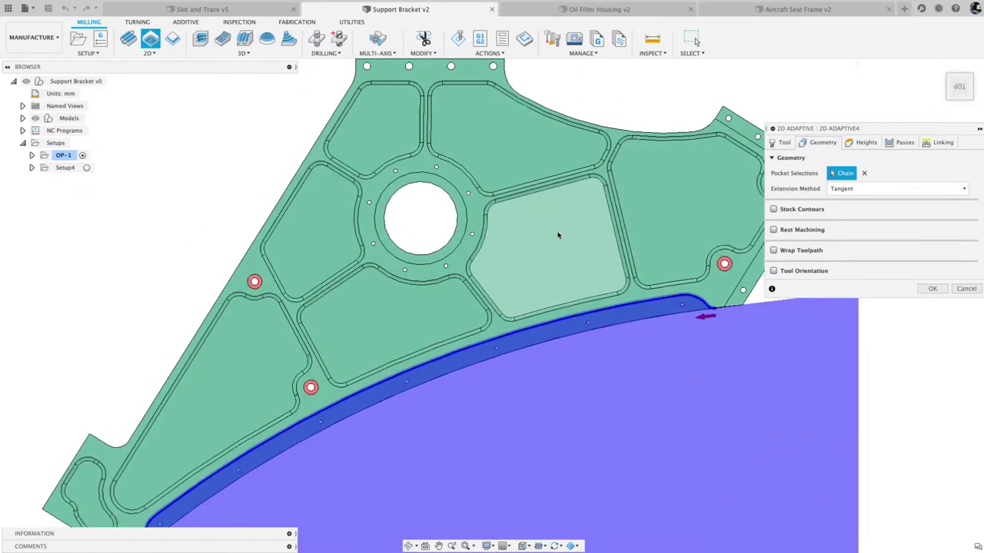
pyautogui.scroll(-5, 557, 235)
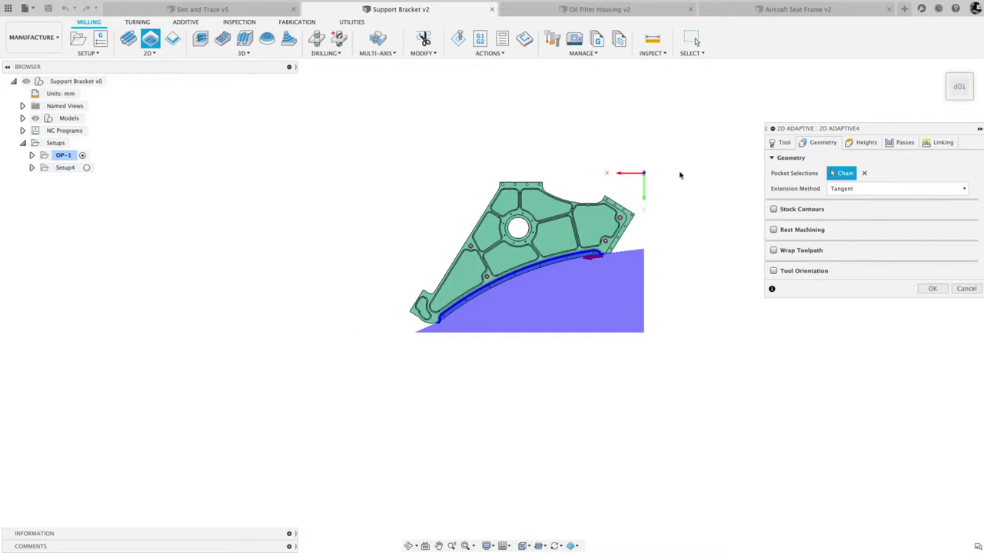
pyautogui.moveTo(853, 171)
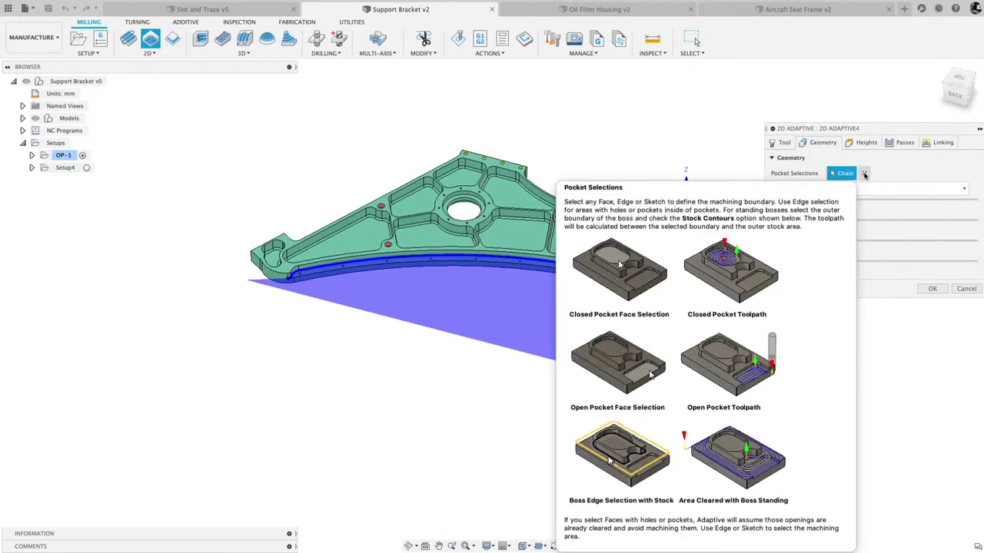
pyautogui.click(864, 175)
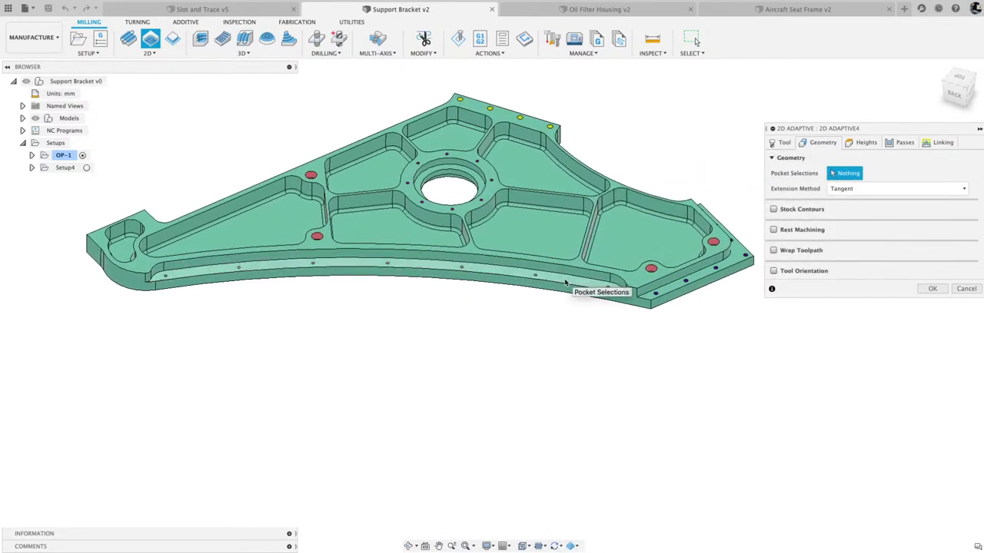
pyautogui.click(564, 283)
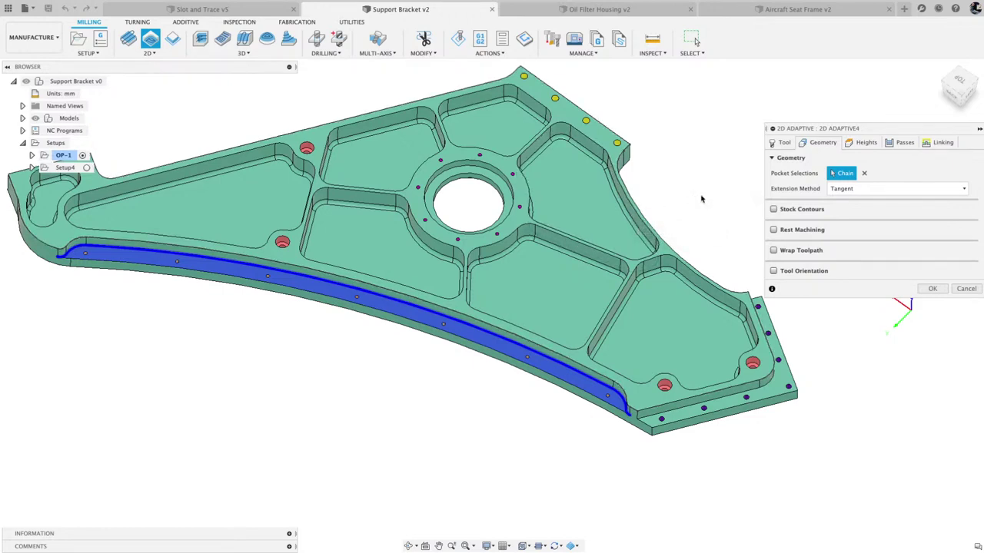
# Create 2D Adaptive4 under OP-1 and inspect its toolpath at the flange end
pyautogui.click(931, 292)
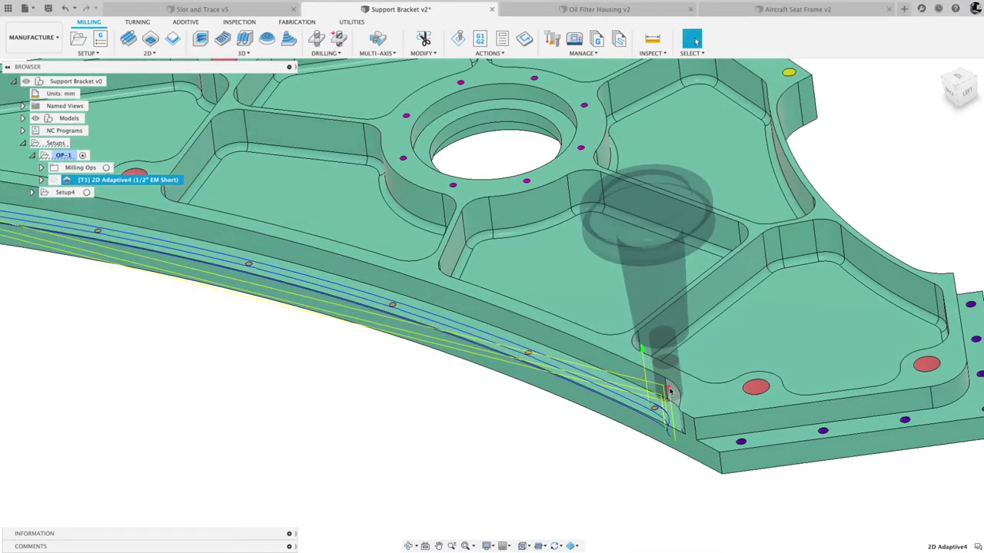
pyautogui.scroll(5, 673, 430)
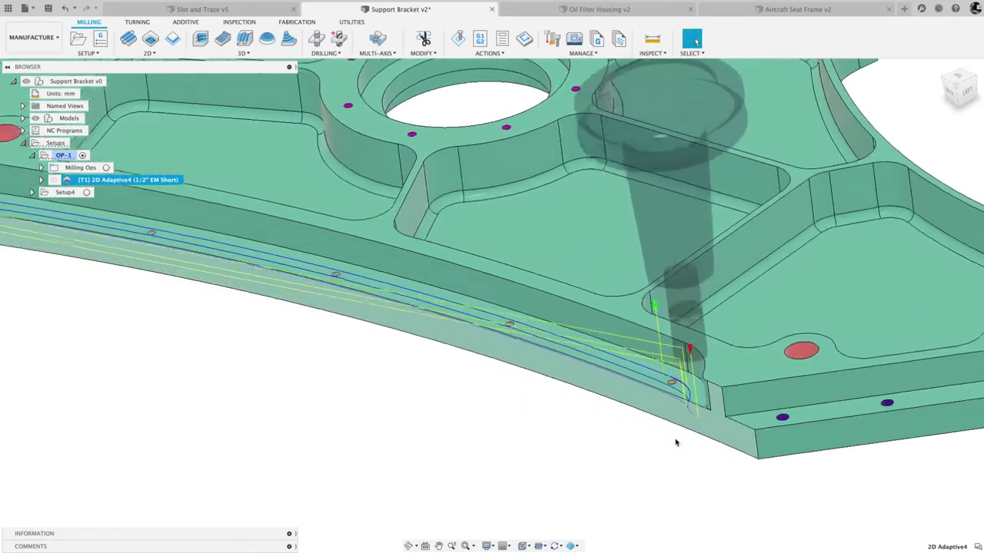
pyautogui.scroll(5, 675, 442)
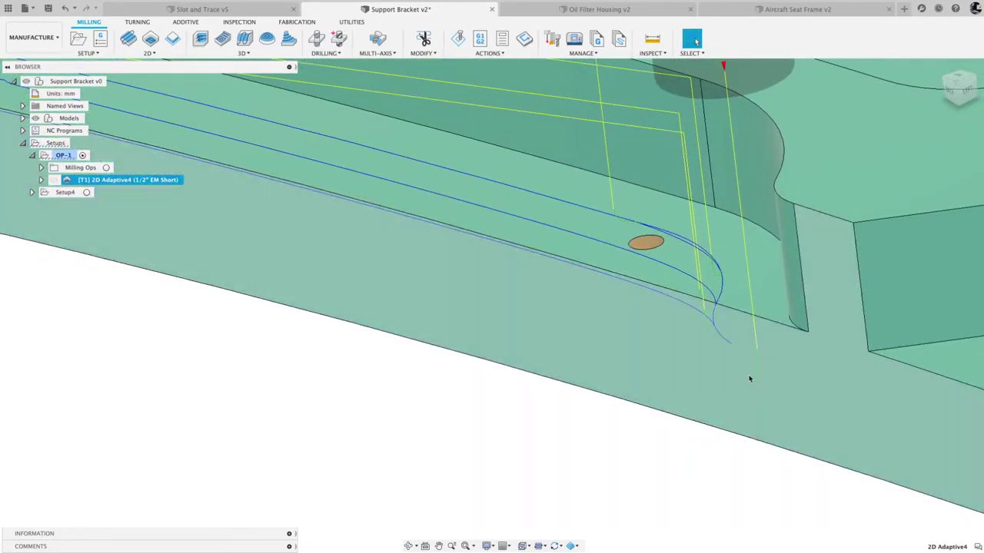
pyautogui.keyDown('shift'); pyautogui.moveTo(753, 369); pyautogui.dragTo(750, 342, button='middle'); pyautogui.keyUp('shift')
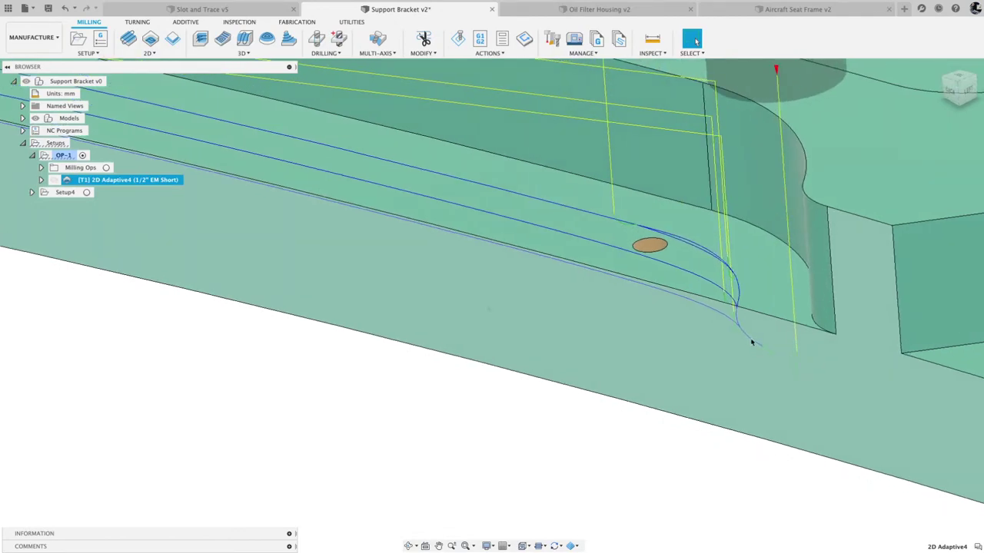
pyautogui.scroll(-10, 568, 227)
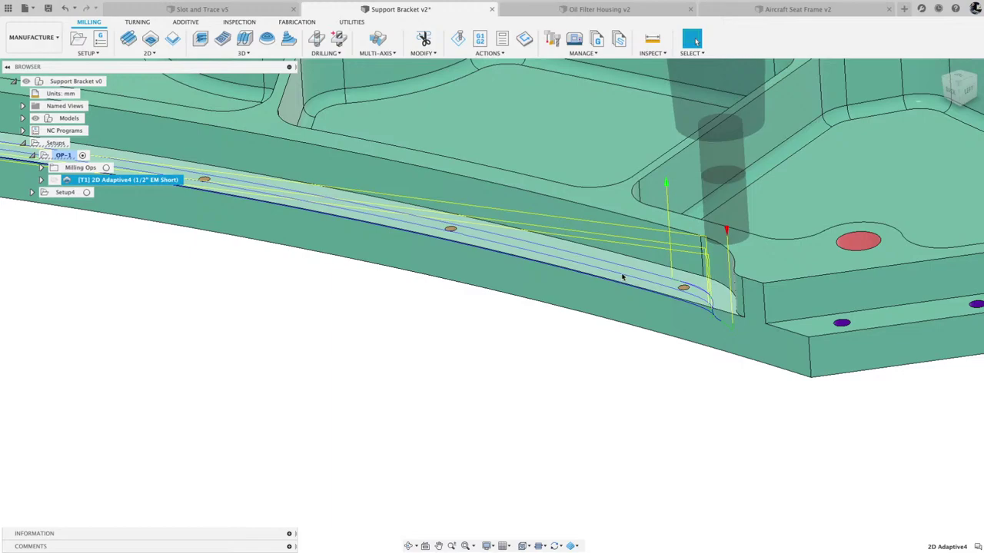
pyautogui.keyDown('shift'); pyautogui.moveTo(621, 266); pyautogui.dragTo(621, 266, button='middle'); pyautogui.keyUp('shift')
pyautogui.scroll(-10, 621, 265)
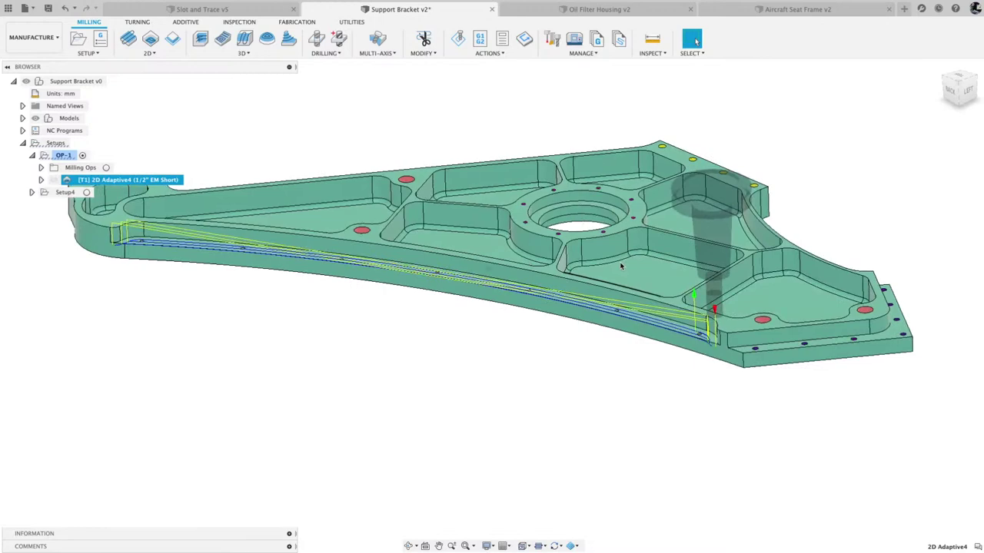
# Reopen 2D Adaptive4 for editing and review its geometry and heights (10 mm clearance, 5 mm retract)
pyautogui.rightClick(114, 181)
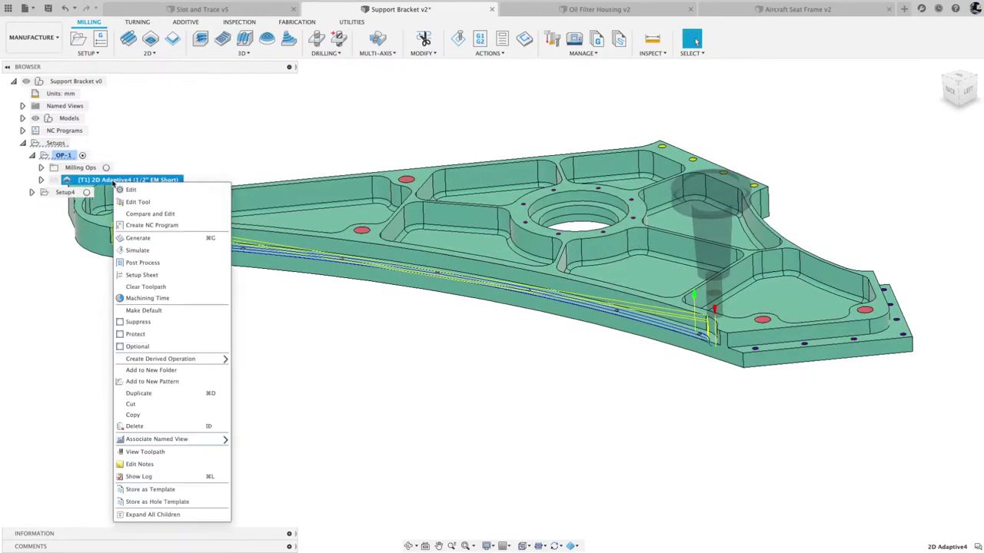
pyautogui.click(130, 190)
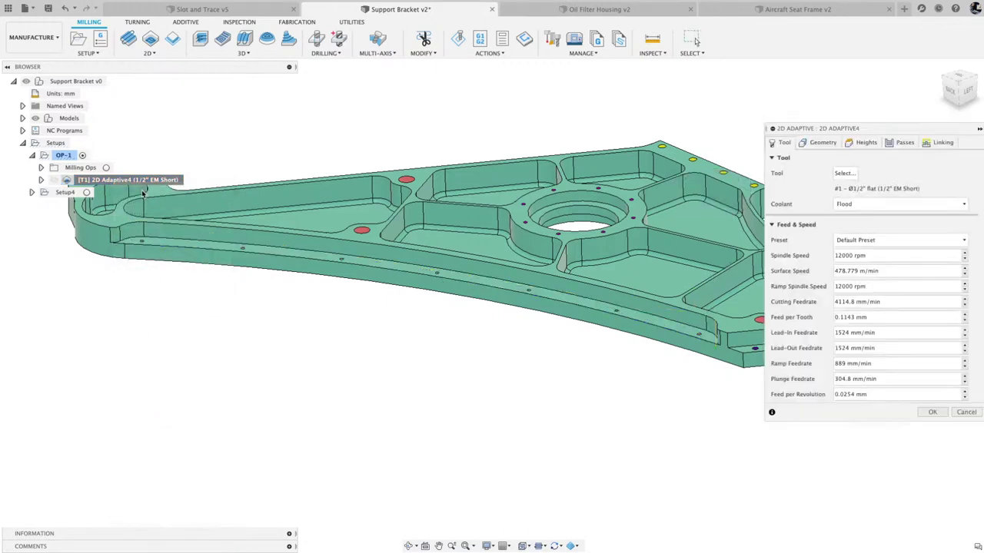
pyautogui.click(822, 143)
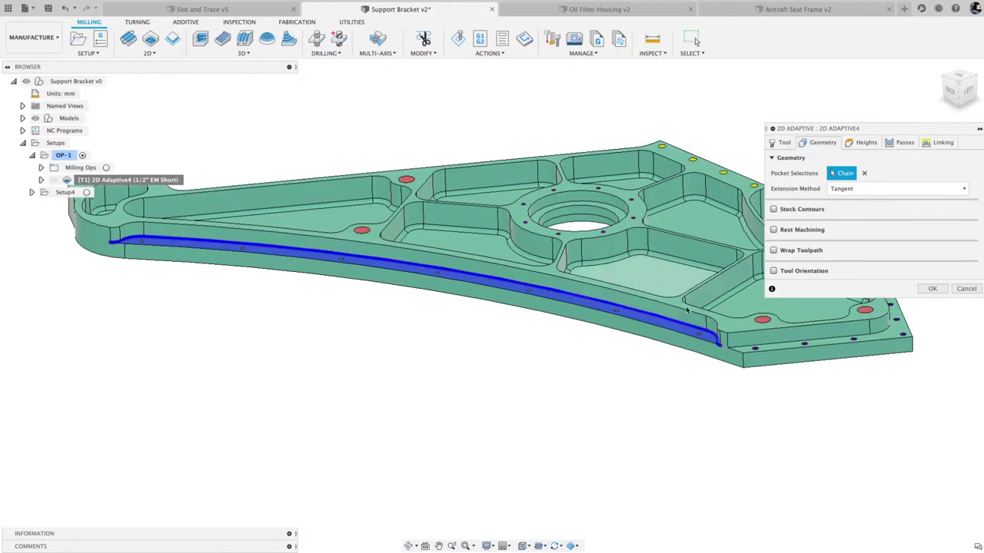
pyautogui.click(864, 144)
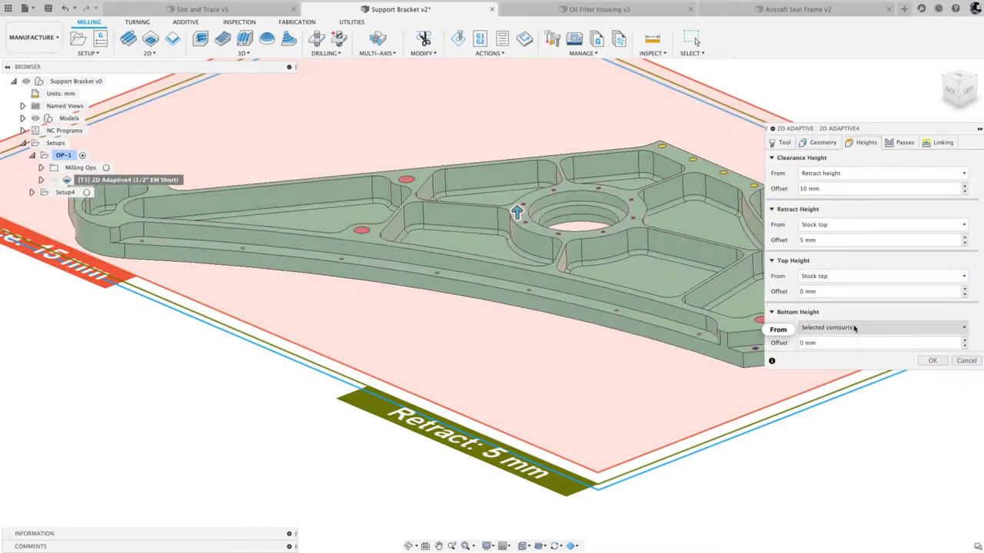
# Show 2D Adaptive4's pass settings: 0.1 mm tolerance, 5.08 mm optimal load, Climb milling
pyautogui.moveTo(854, 328)
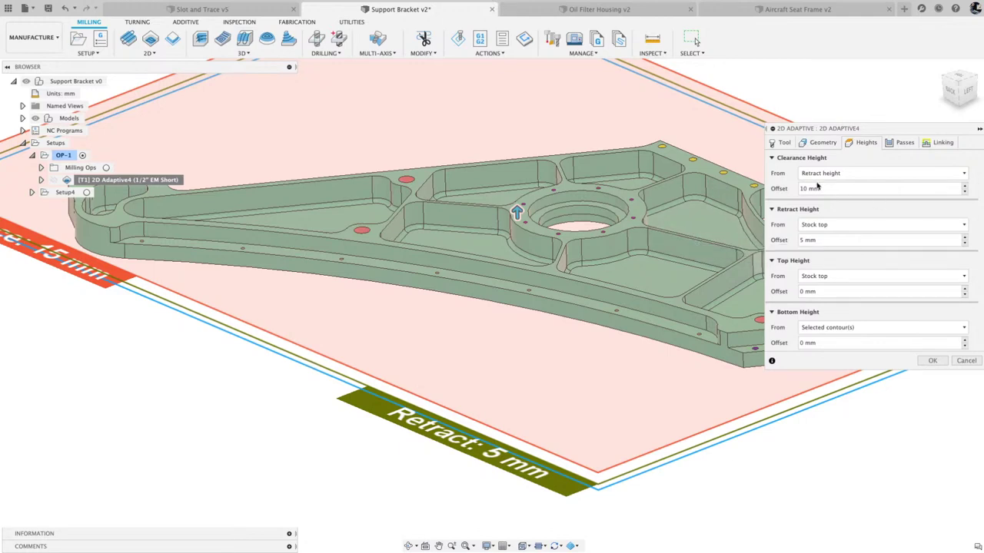
pyautogui.click(904, 143)
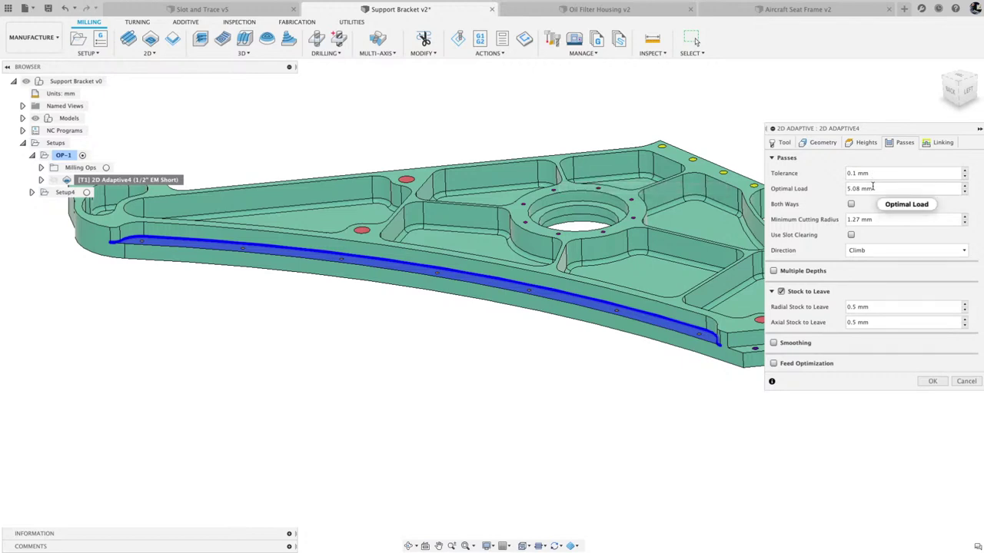
pyautogui.moveTo(873, 187)
# Change the Optimal Load expression to tool_diameter * 0.2, giving 2.54 mm
pyautogui.rightClick(872, 189)
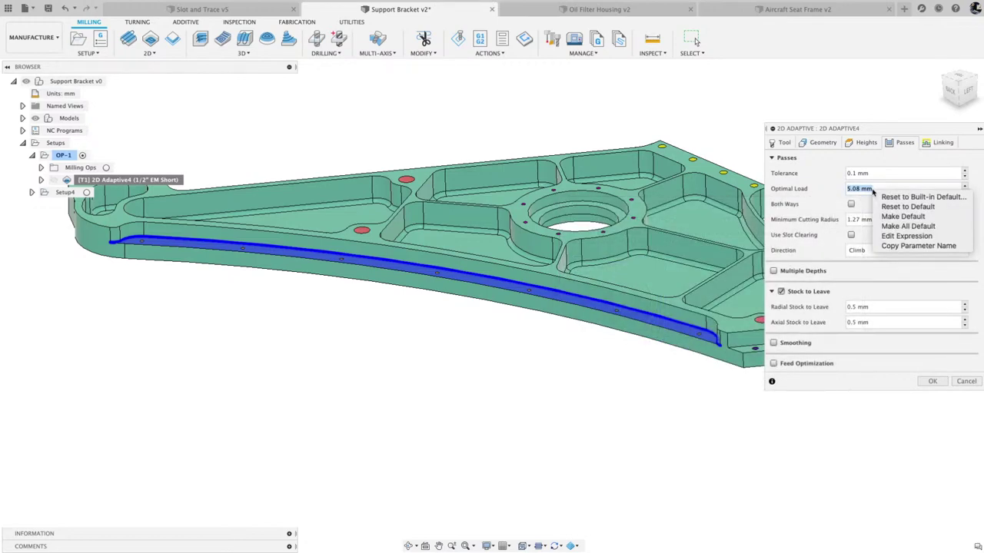
pyautogui.click(890, 237)
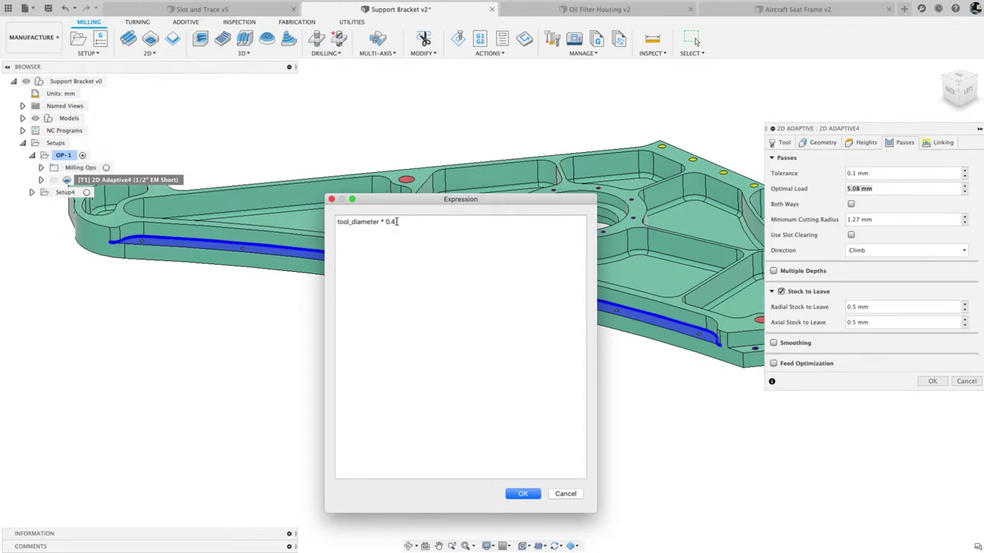
pyautogui.press('BackSpace')
pyautogui.write('2')
pyautogui.click(522, 496)
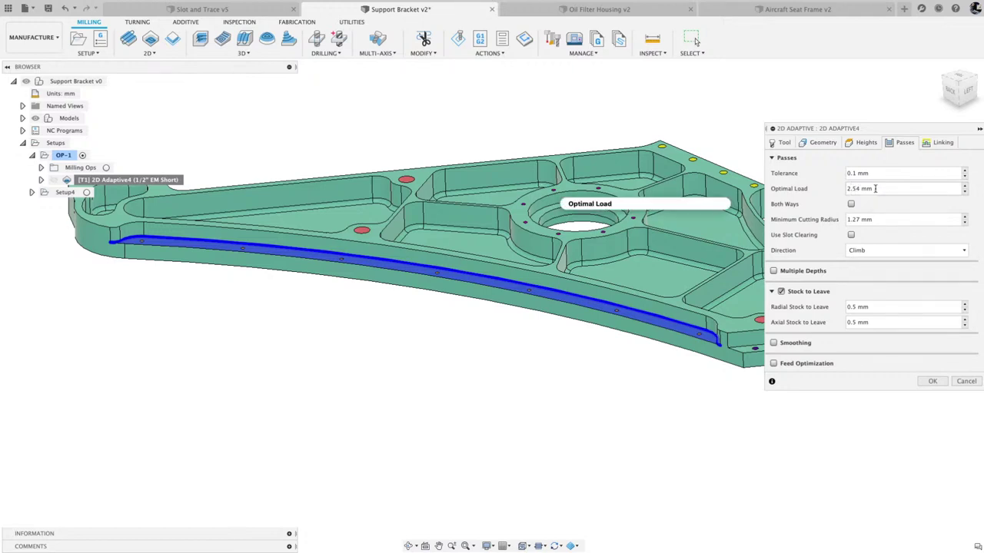
# Make the new 2.54 mm Optimal Load the default value
pyautogui.rightClick(875, 189)
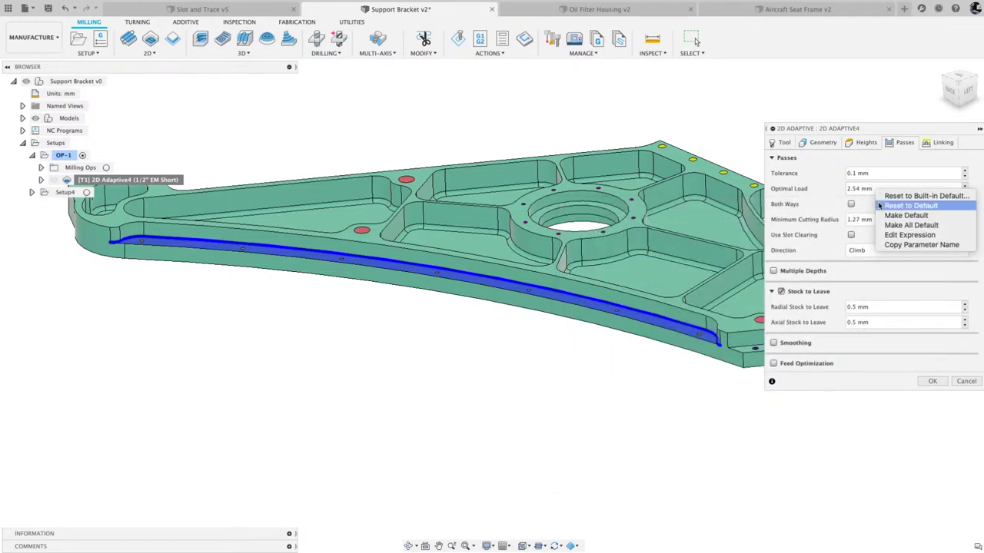
pyautogui.click(890, 215)
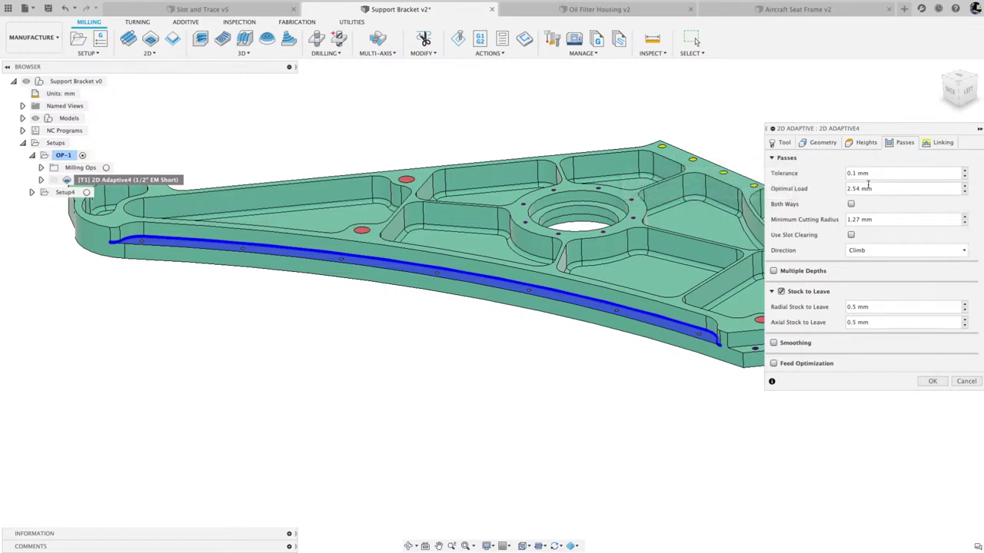
pyautogui.moveTo(869, 188)
# Regenerate 2D Adaptive4 at 2.54 mm optimal load and inspect the toolpath along the lower flange
pyautogui.click(931, 382)
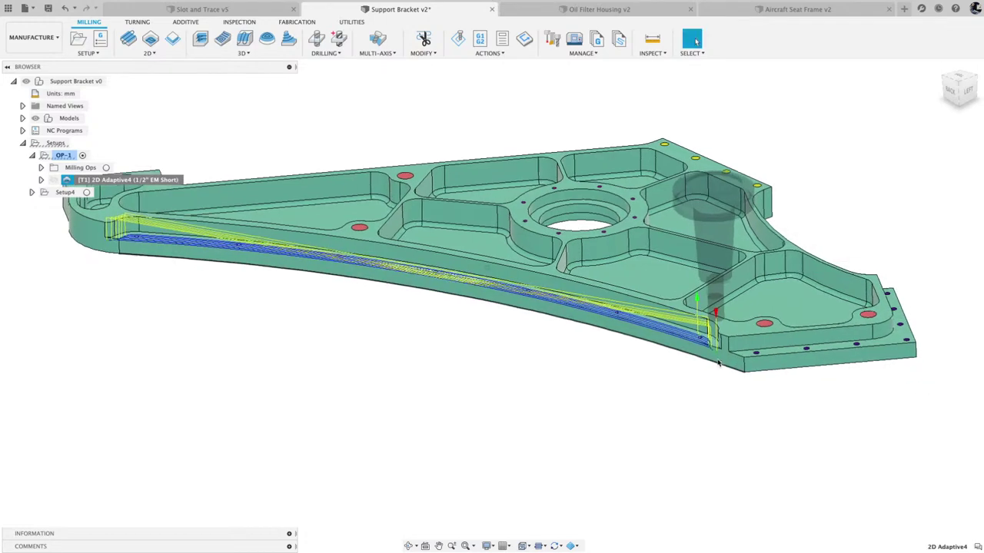
pyautogui.scroll(5, 718, 362)
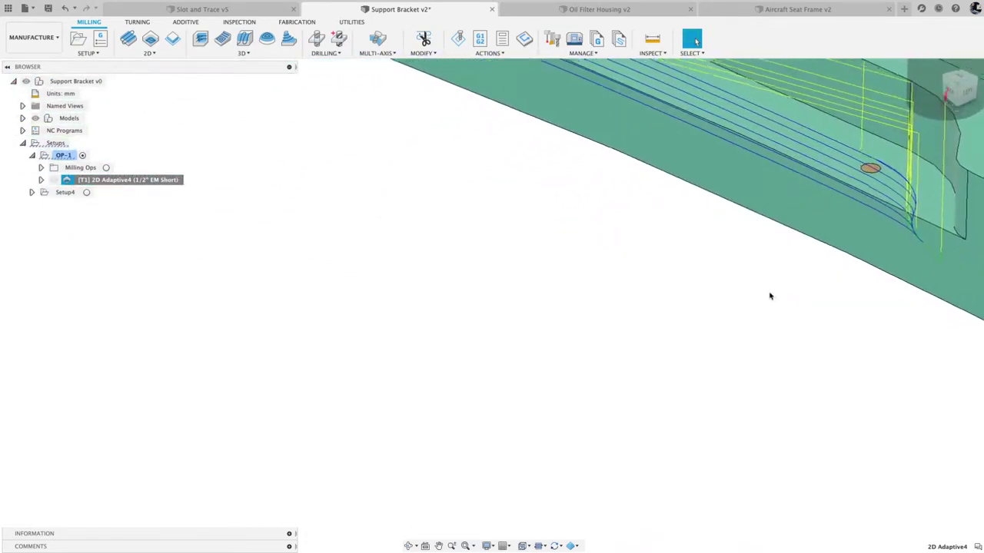
pyautogui.scroll(-5, 769, 292)
pyautogui.moveTo(771, 296); pyautogui.dragTo(750, 310, button='middle')
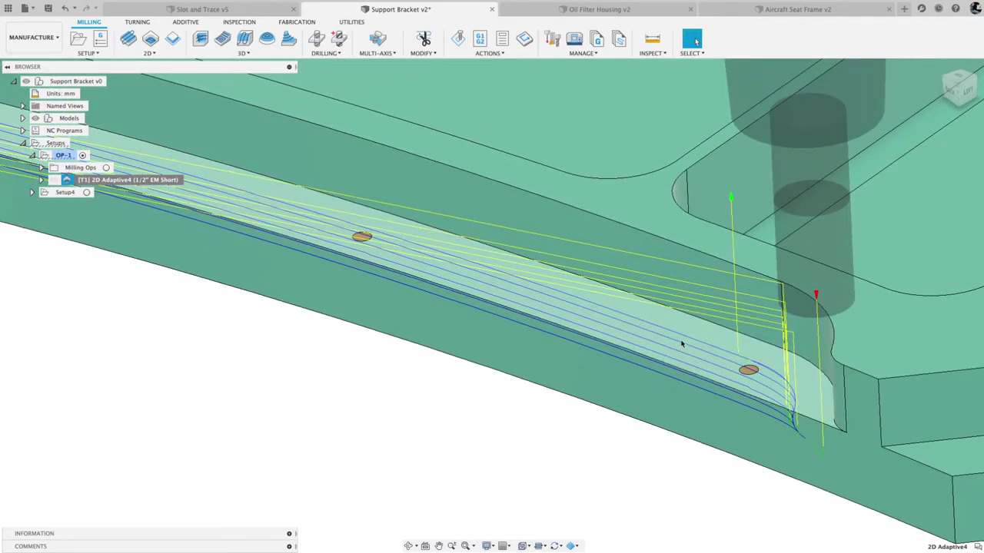
pyautogui.scroll(-4, 681, 343)
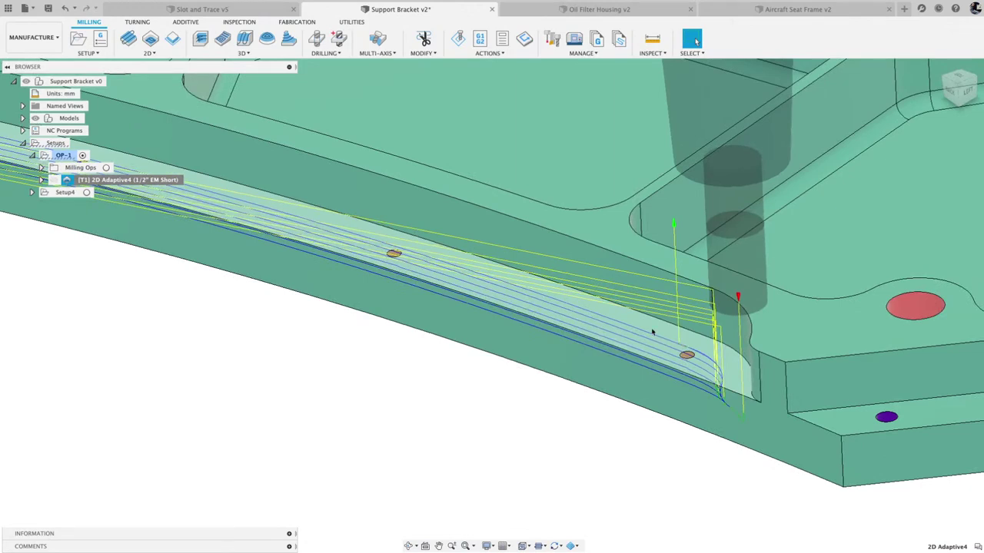
pyautogui.keyDown('shift'); pyautogui.moveTo(651, 332); pyautogui.dragTo(657, 332, button='middle'); pyautogui.keyUp('shift')
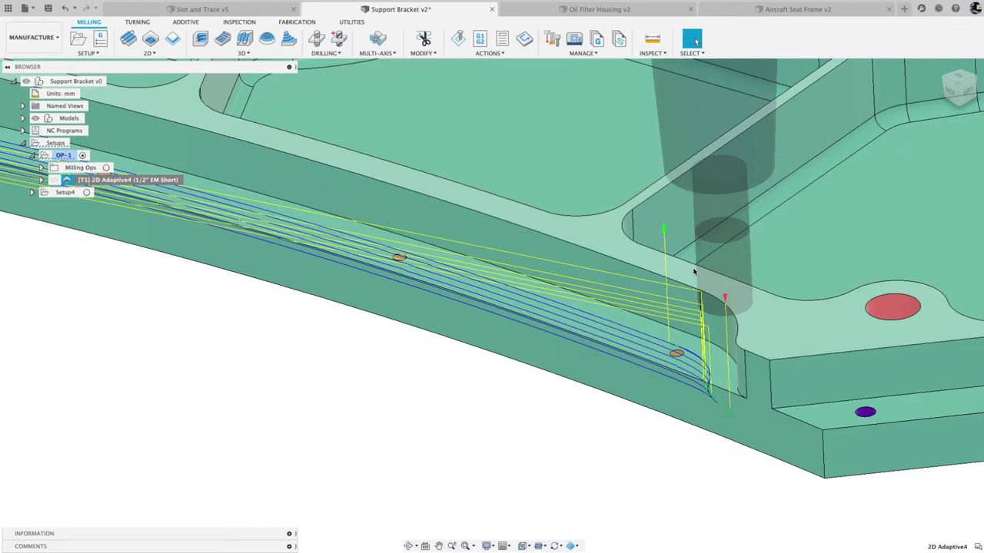
pyautogui.scroll(-5, 693, 271)
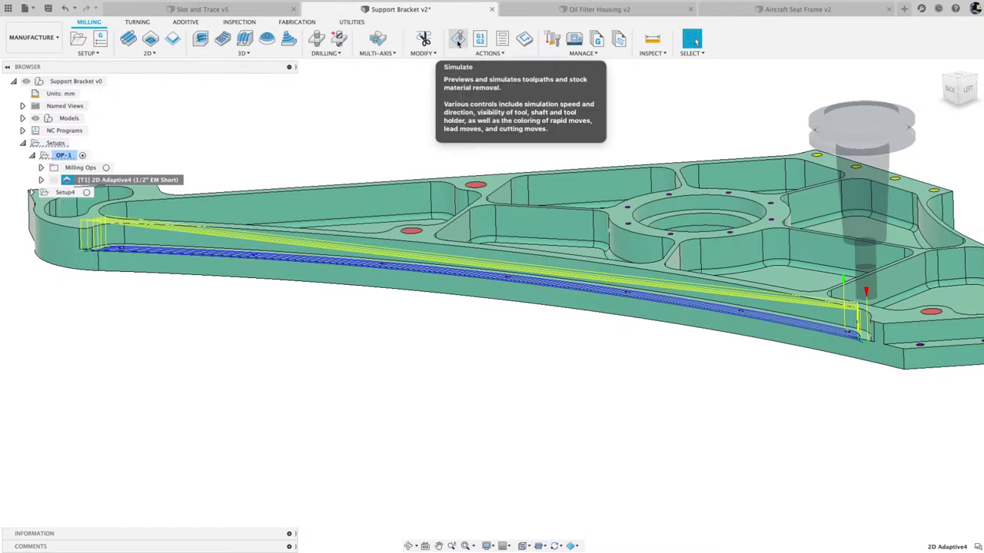
# Simulate and play the OP-1 setup, then list the operations in its Milling Ops folder
pyautogui.click(63, 156)
pyautogui.rightClick(63, 156)
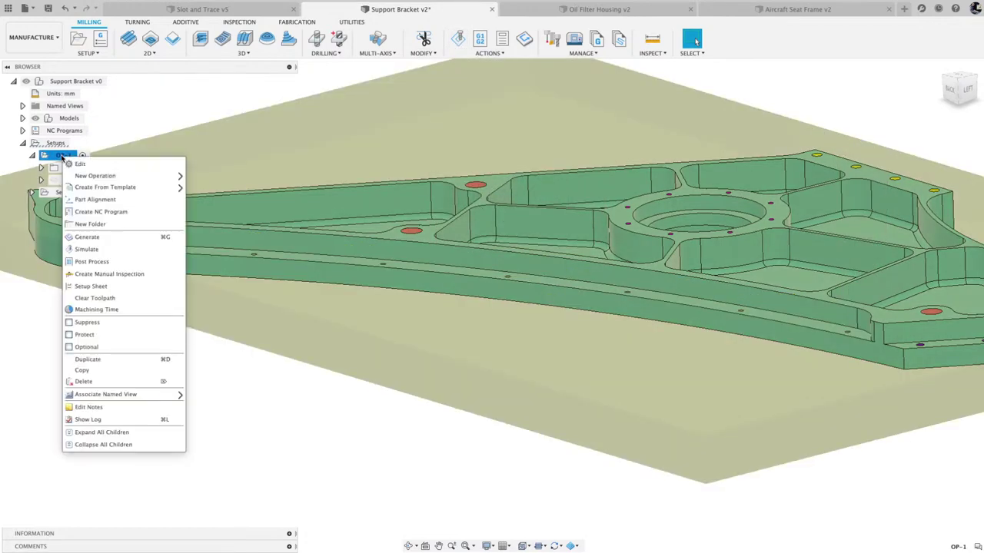
pyautogui.click(87, 250)
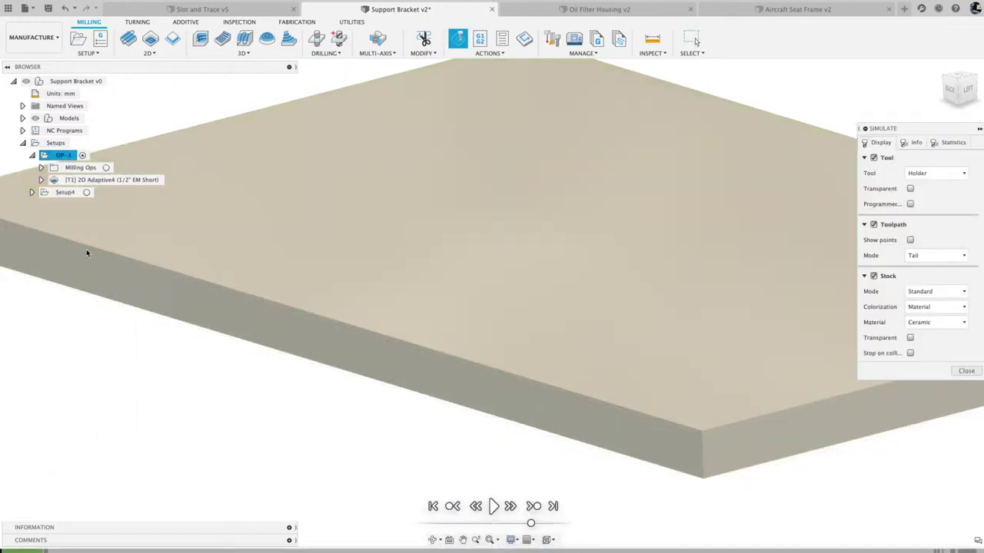
pyautogui.click(494, 506)
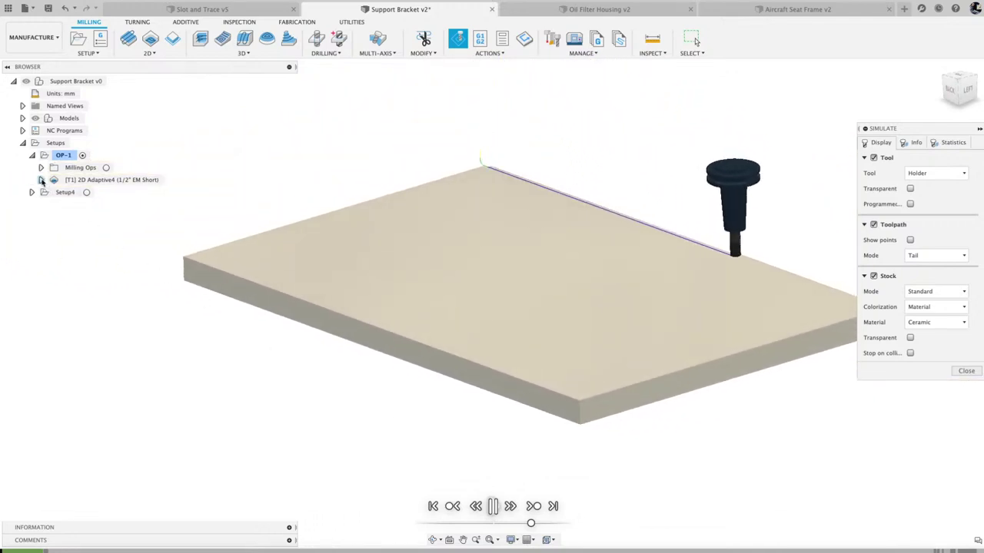
pyautogui.click(40, 168)
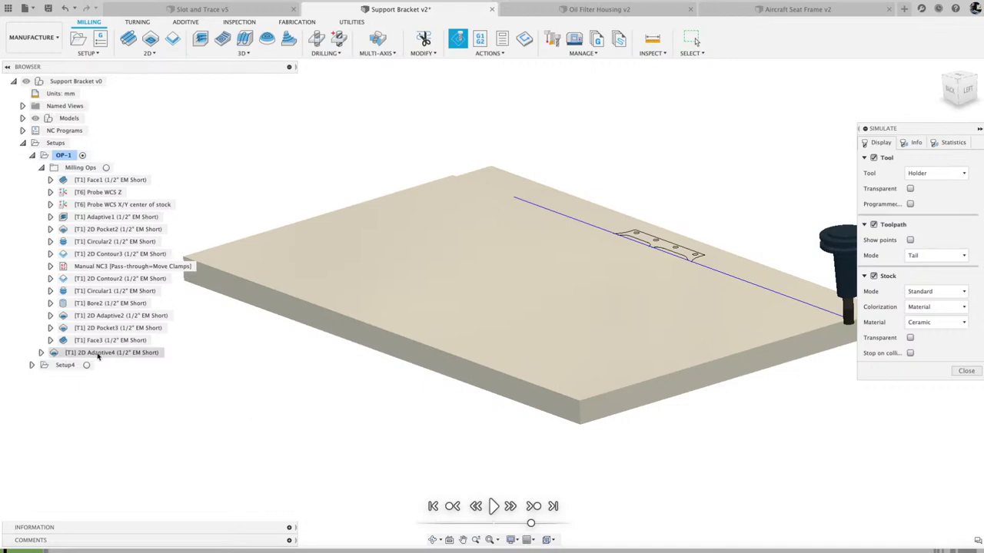
# Play the 2D Adaptive4 simulation and pause it to inspect the cut along the lower flange
pyautogui.click(100, 355)
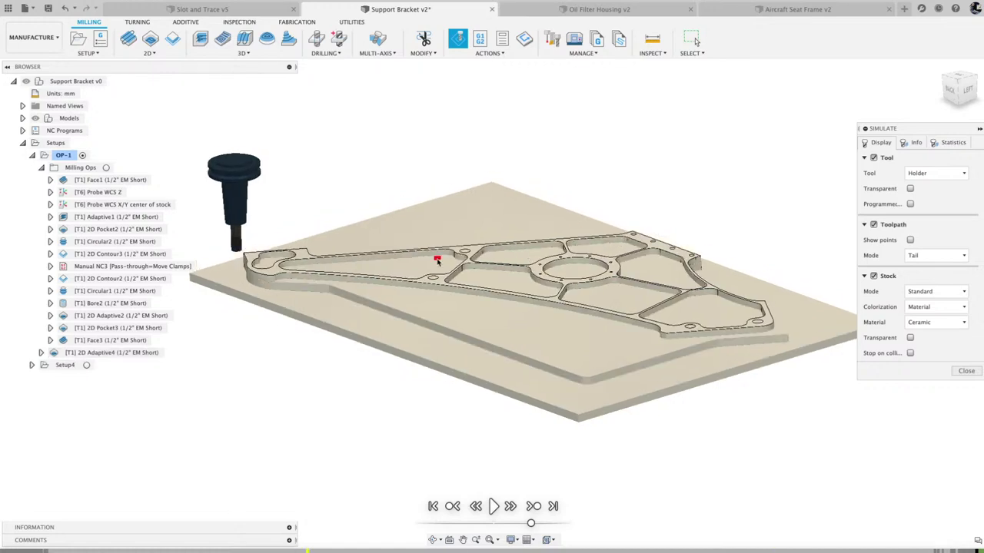
pyautogui.scroll(-5, 436, 262)
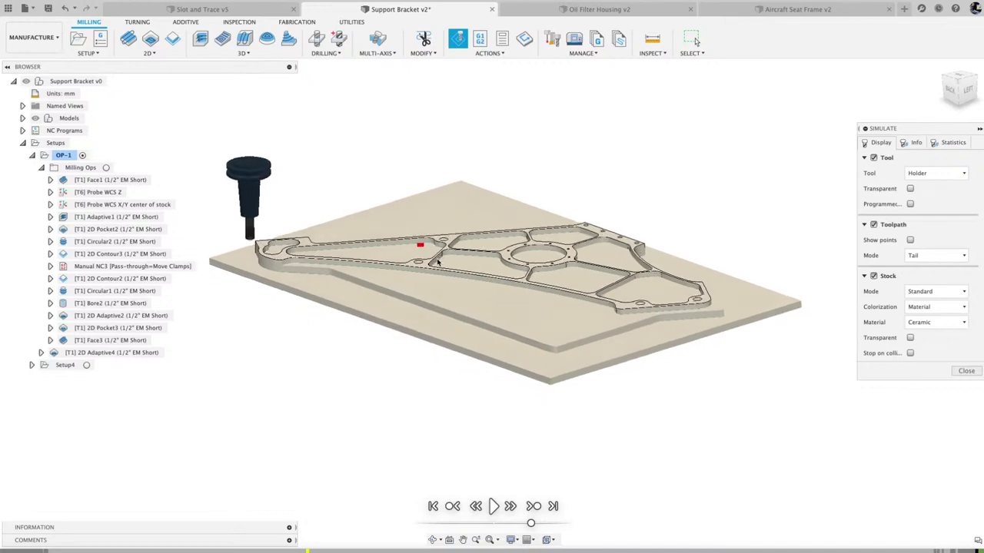
pyautogui.keyDown('shift'); pyautogui.hscroll(-10, 436, 261); pyautogui.keyUp('shift')
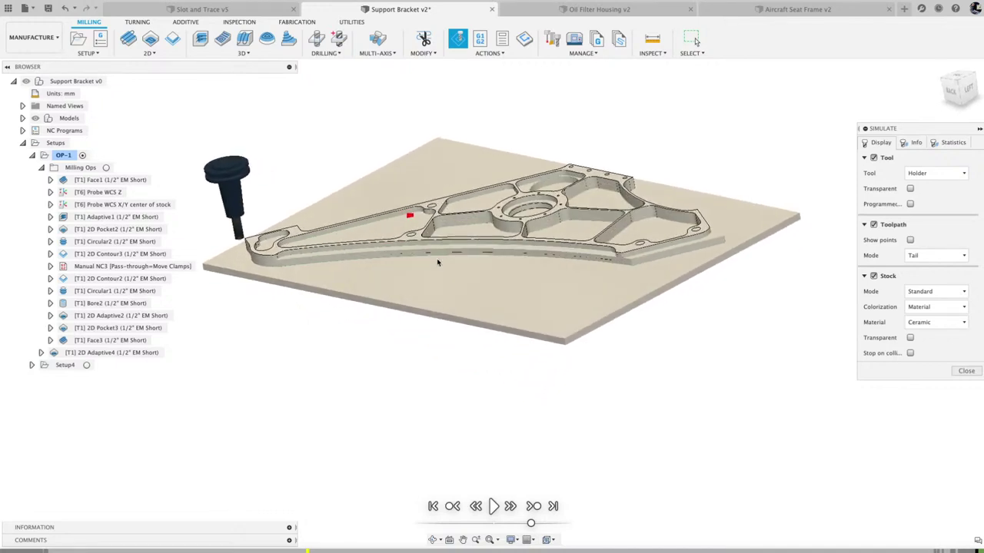
pyautogui.keyDown('shift'); pyautogui.hscroll(-5, 437, 263); pyautogui.keyUp('shift')
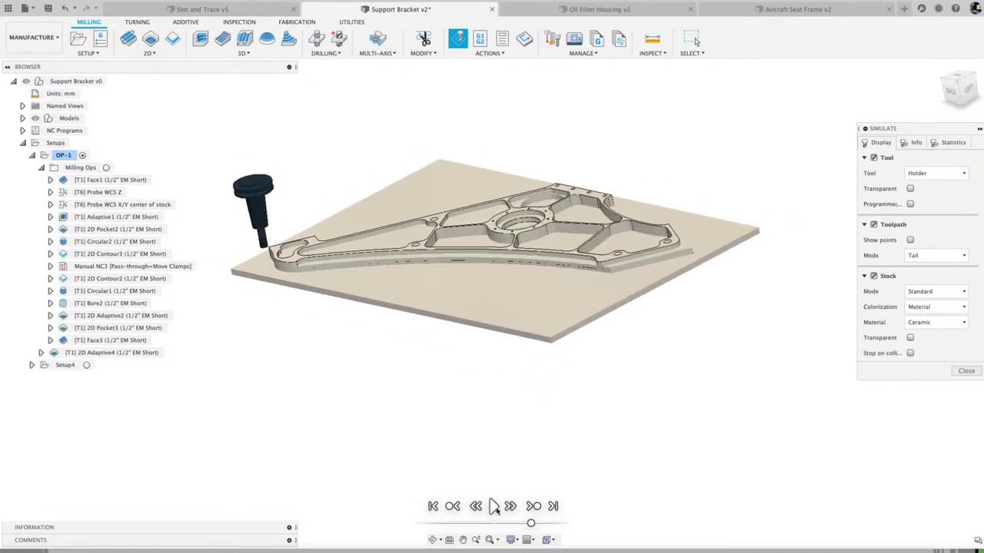
pyautogui.click(494, 507)
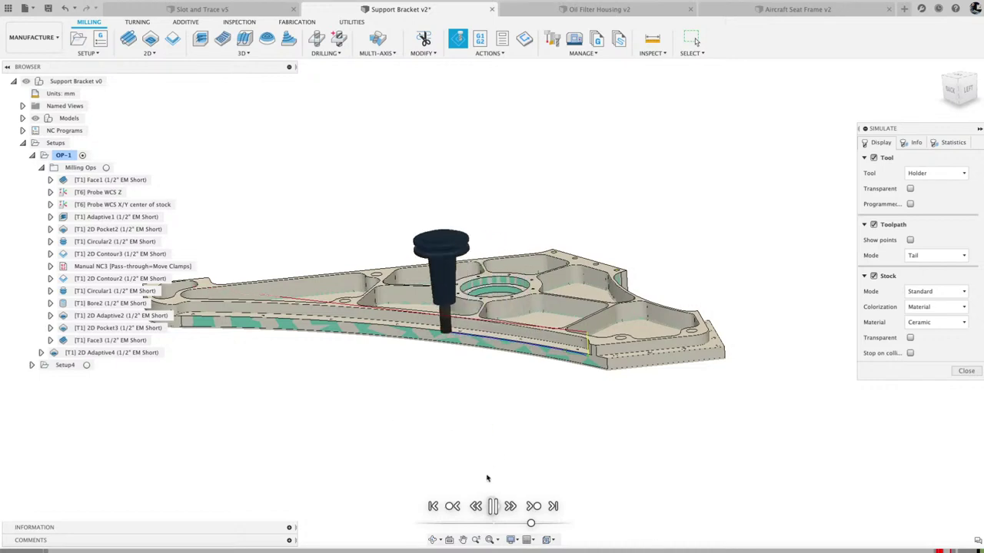
pyautogui.click(493, 505)
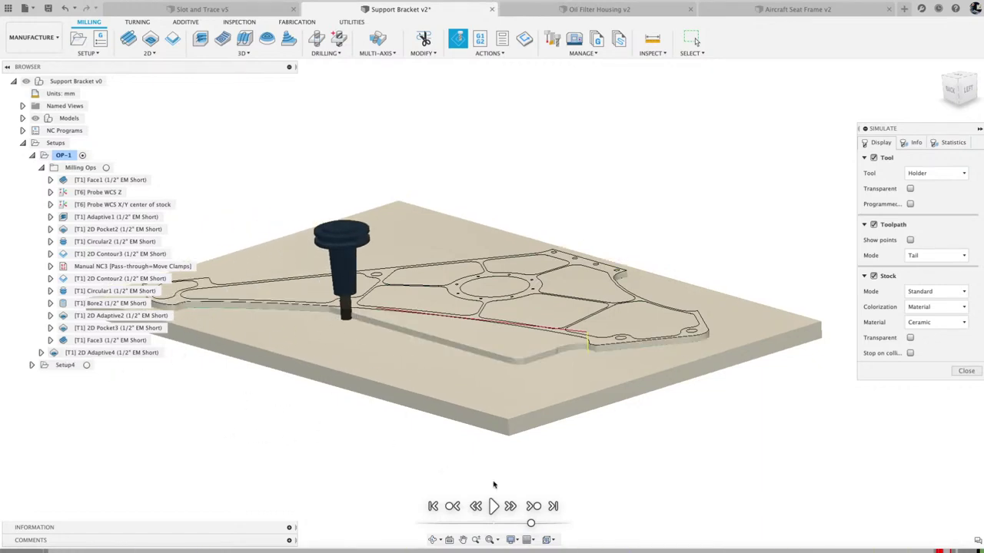
# Resume the simulation until the pass is done, pause it, and close the simulation
pyautogui.click(494, 507)
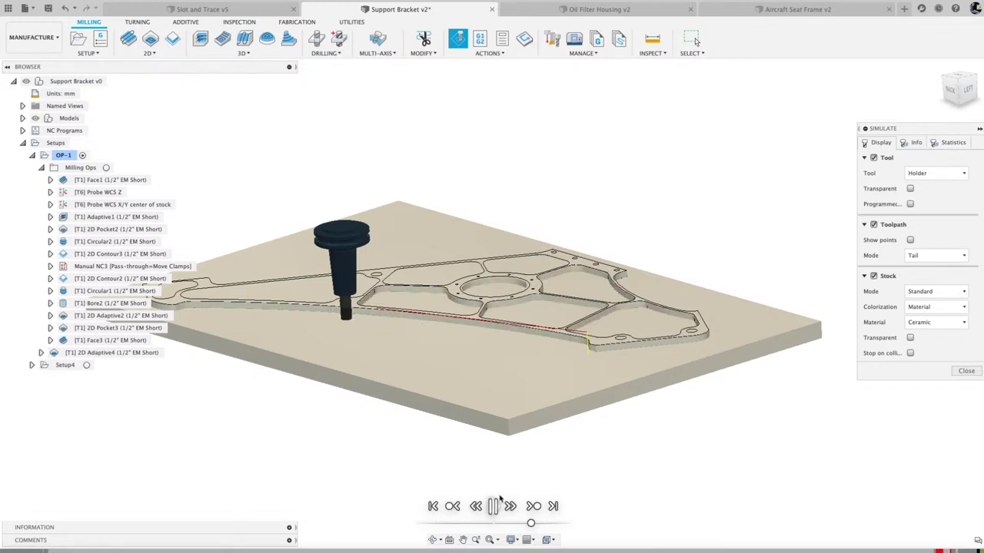
pyautogui.scroll(5, 337, 393)
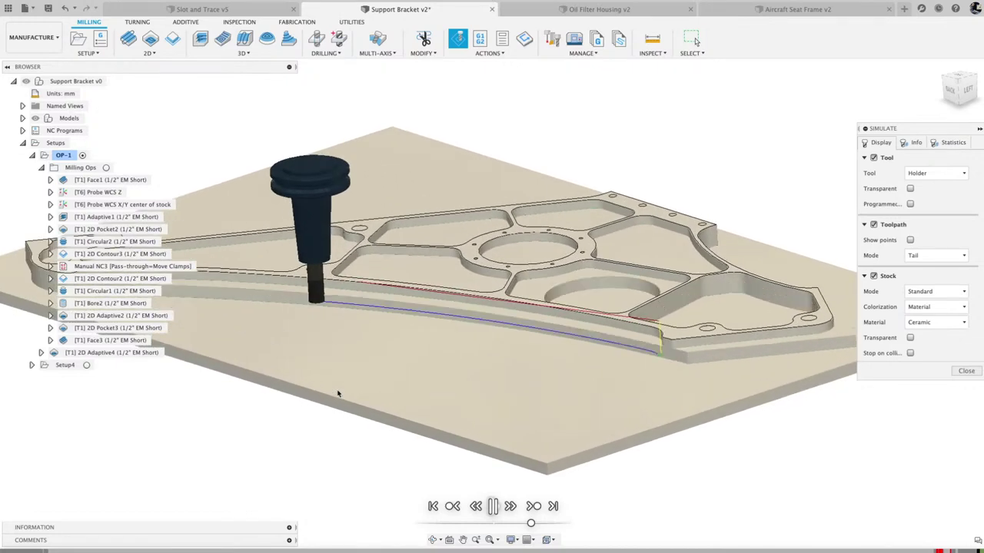
pyautogui.scroll(-3, 338, 393)
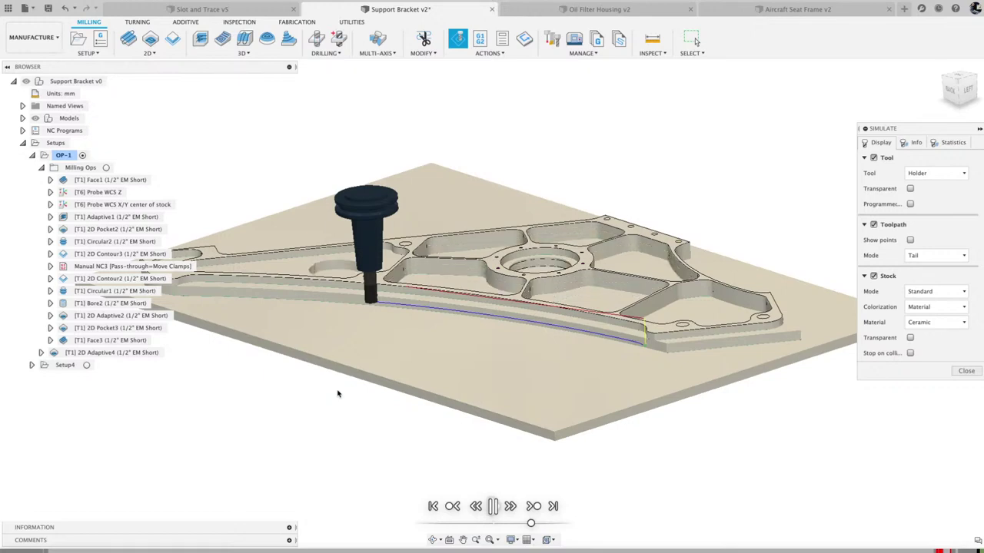
pyautogui.scroll(2, 337, 394)
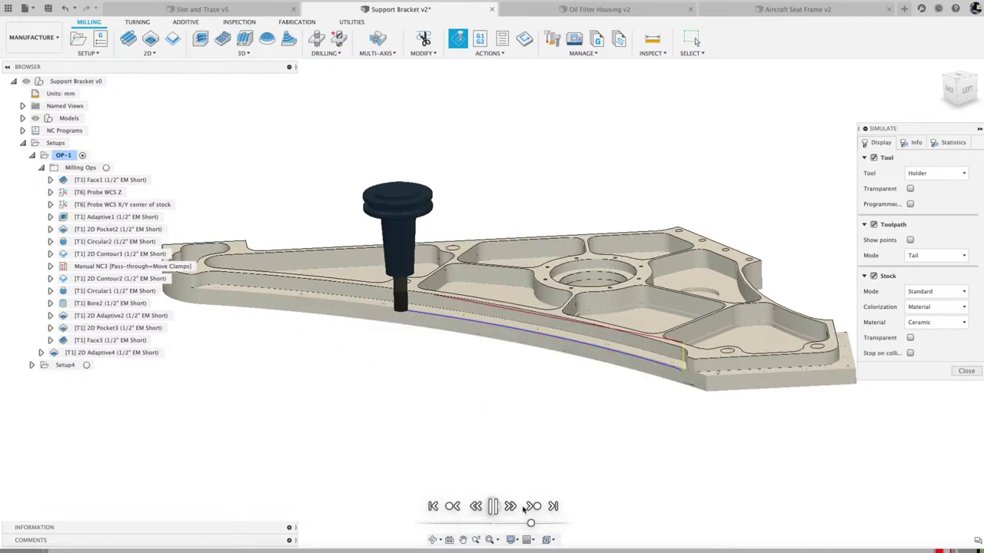
pyautogui.click(492, 506)
pyautogui.click(492, 507)
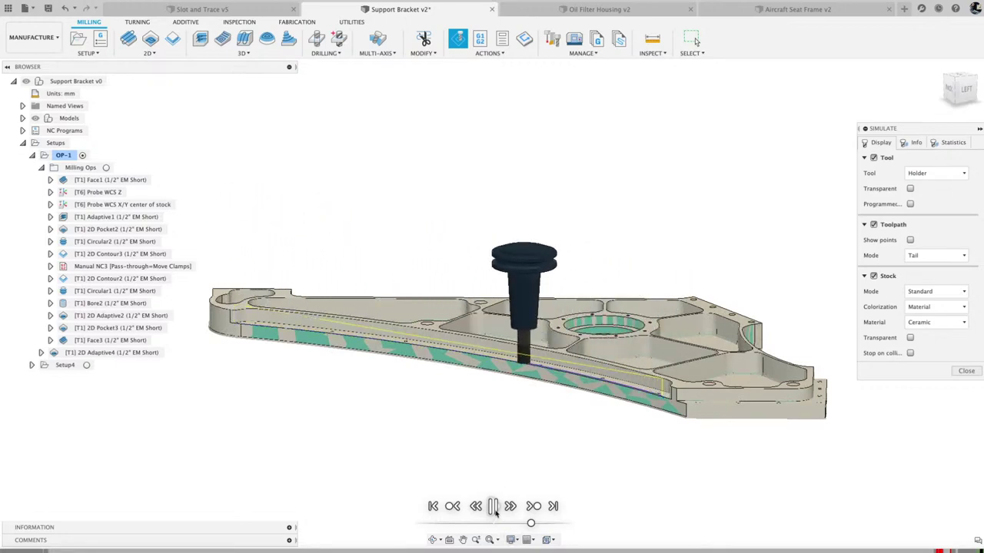
pyautogui.click(494, 507)
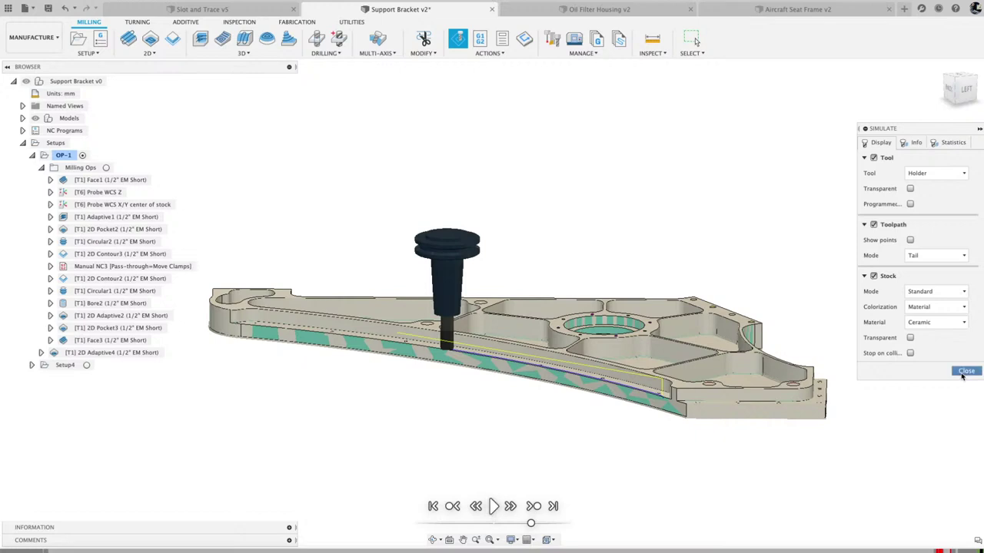
pyautogui.click(962, 372)
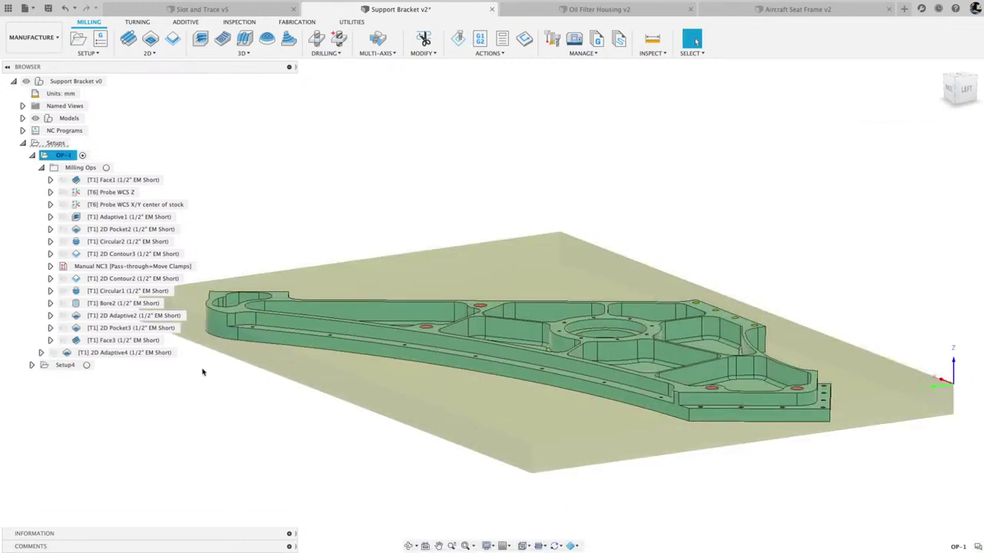
# Reopen 2D Adaptive4 for editing and toggle Smoothing on then back off in its passes
pyautogui.click(102, 352)
pyautogui.rightClick(102, 353)
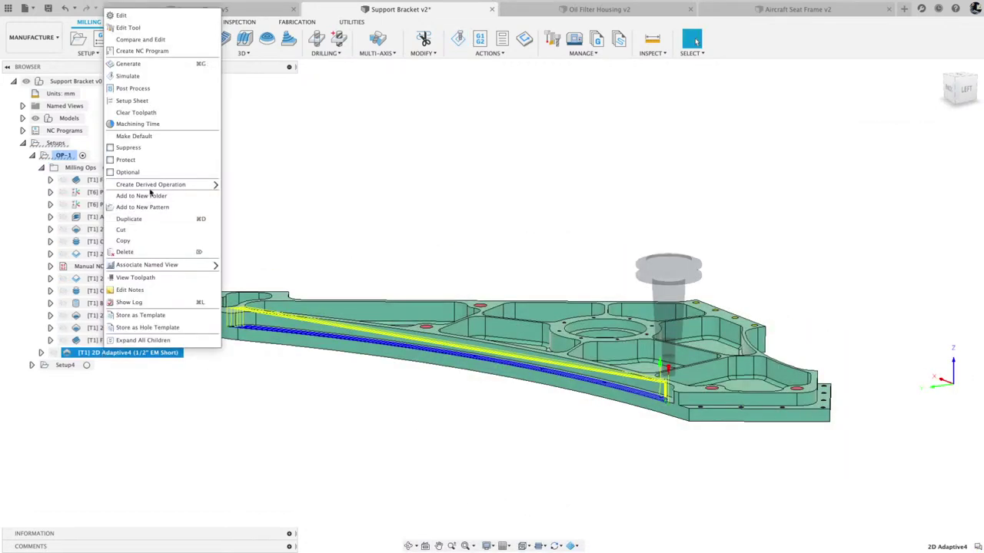
pyautogui.click(132, 16)
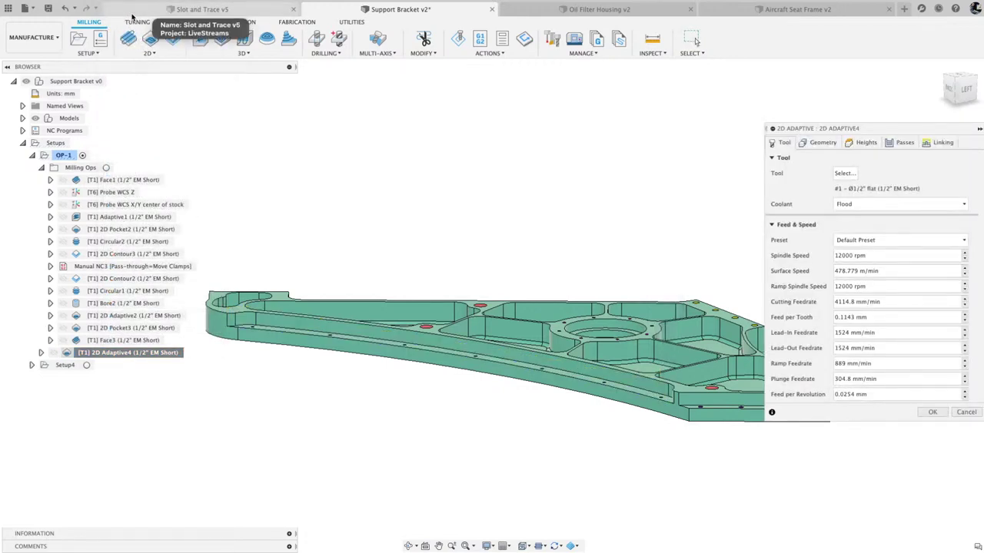
pyautogui.click(903, 143)
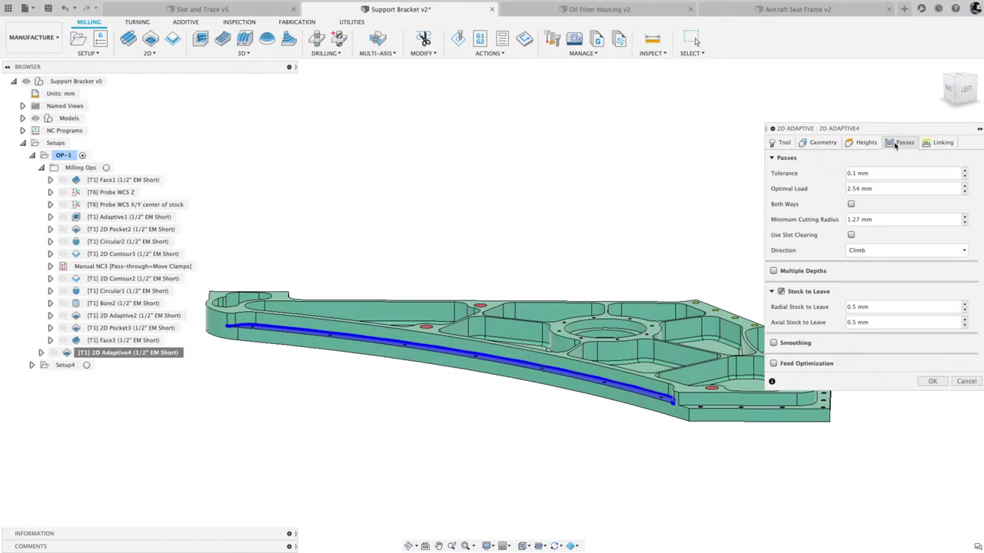
pyautogui.click(773, 343)
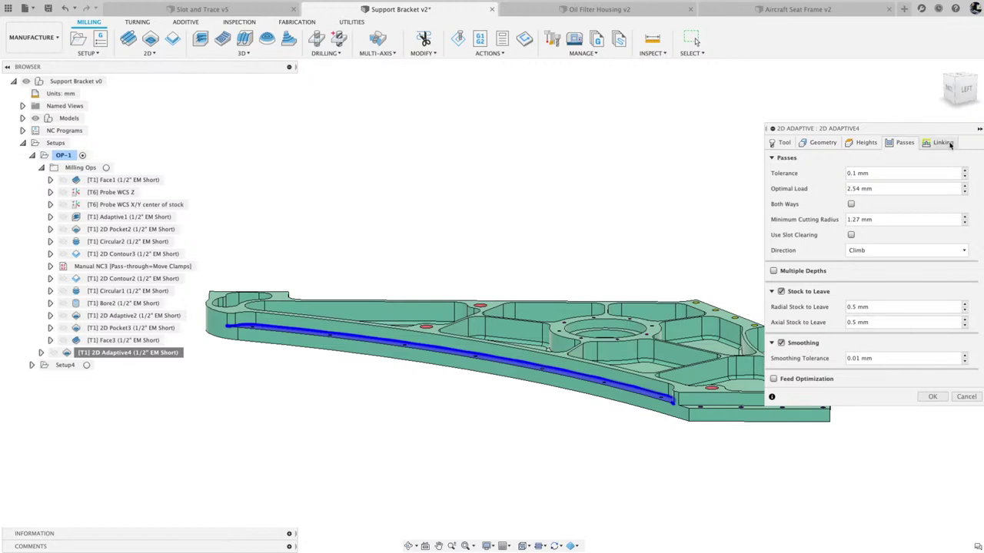
pyautogui.moveTo(801, 346)
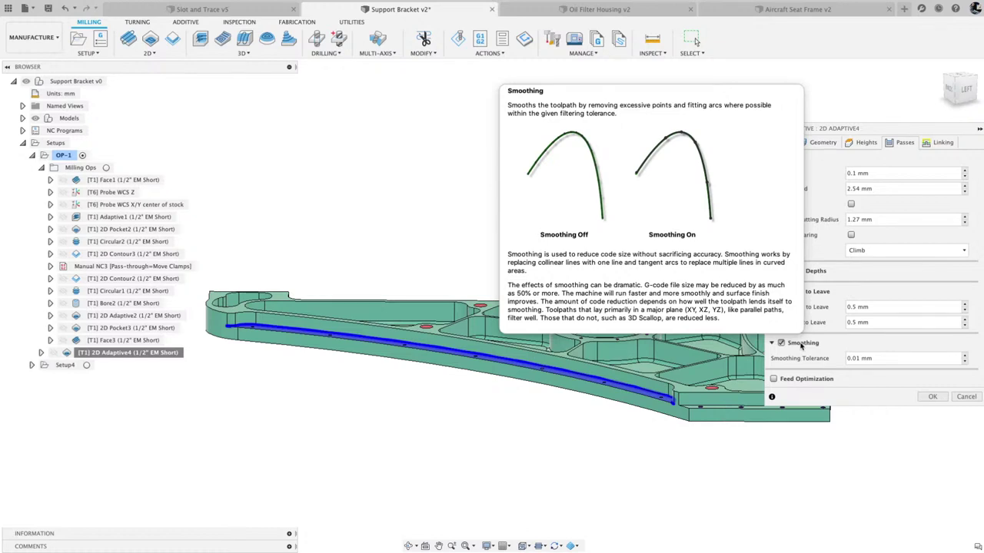
pyautogui.click(780, 343)
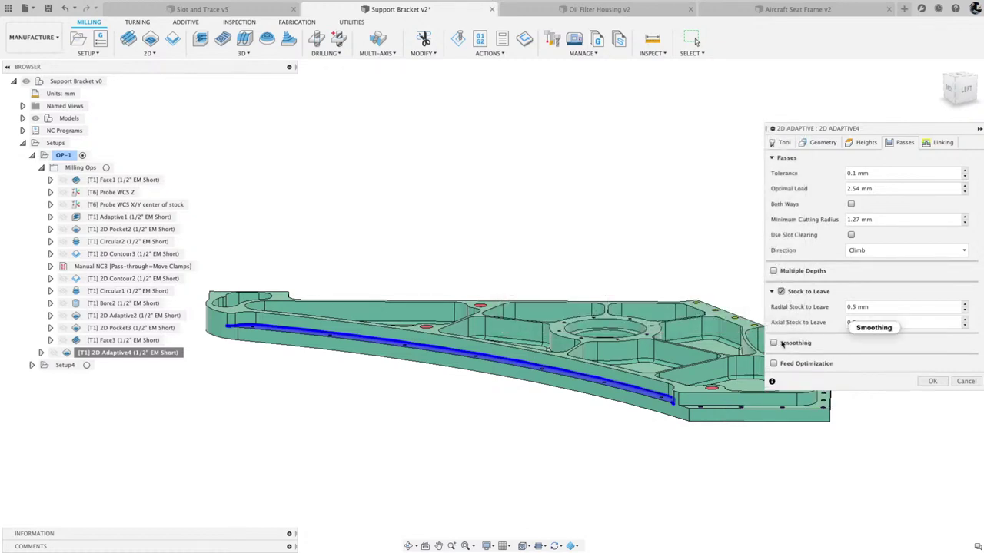
# Change 2D Adaptive4's Maximum Stay-Down Distance from 63.5 to 2000 mm and accept the edit
pyautogui.click(940, 142)
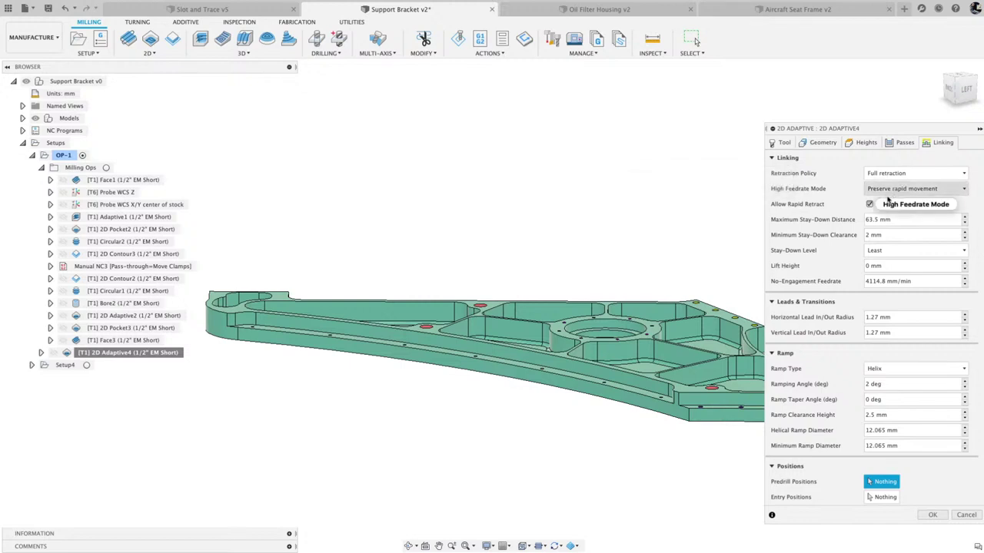
pyautogui.moveTo(891, 219)
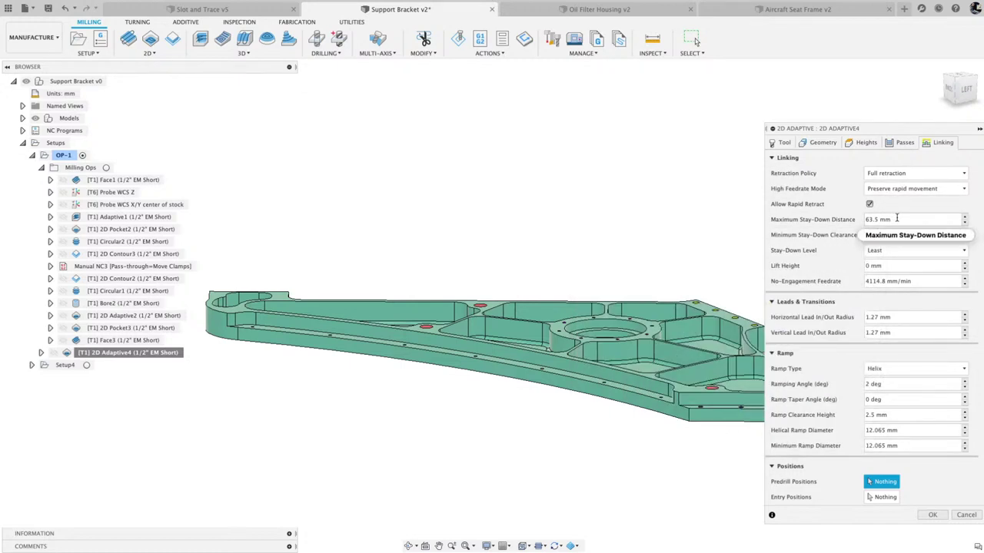
pyautogui.moveTo(896, 219); pyautogui.dragTo(857, 219)
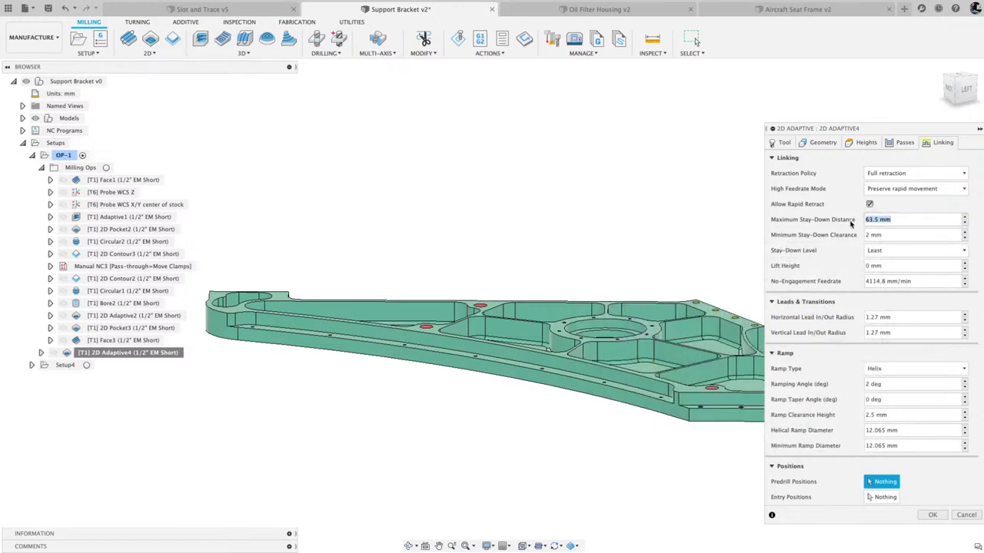
pyautogui.write('2000')
pyautogui.click(932, 515)
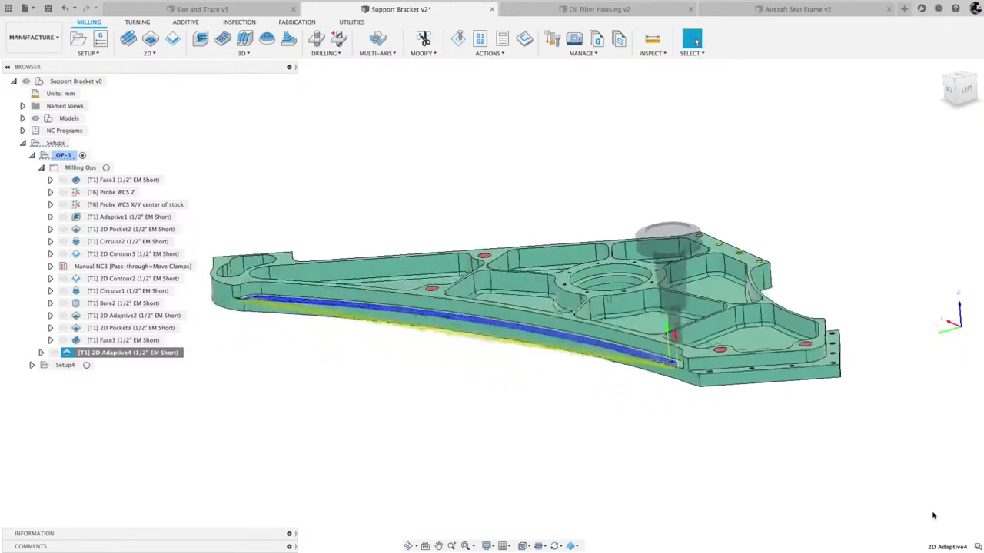
pyautogui.scroll(5, 707, 351)
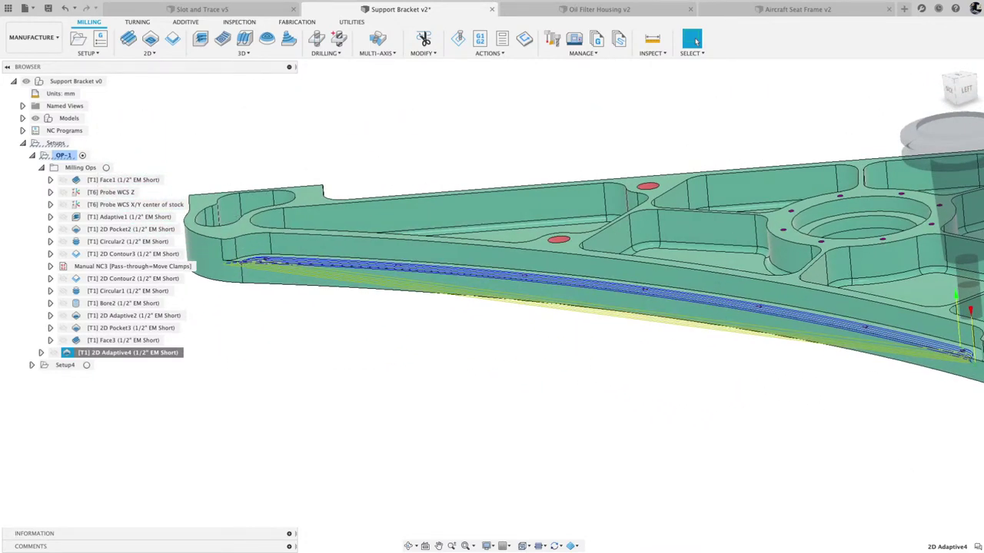
pyautogui.scroll(-3, 829, 260)
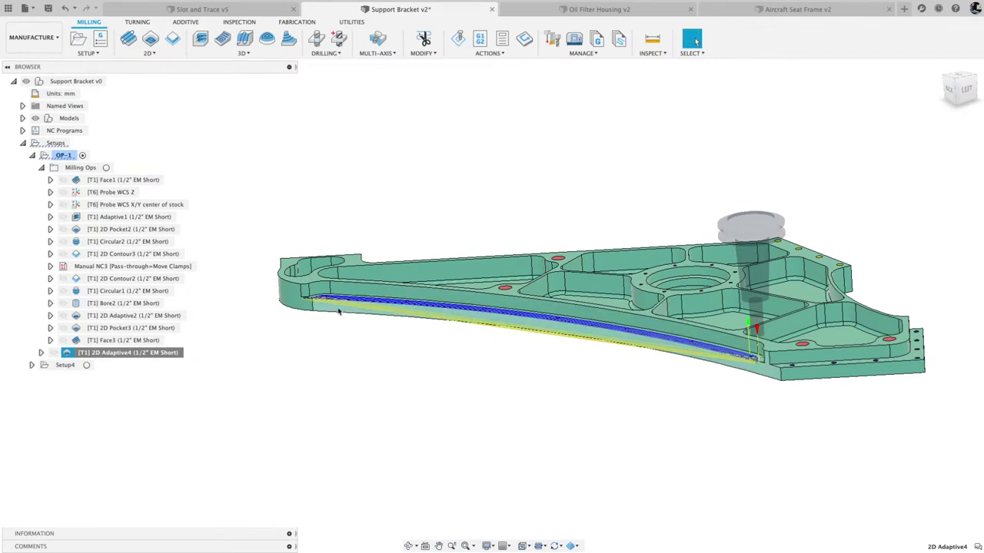
pyautogui.scroll(2, 329, 300)
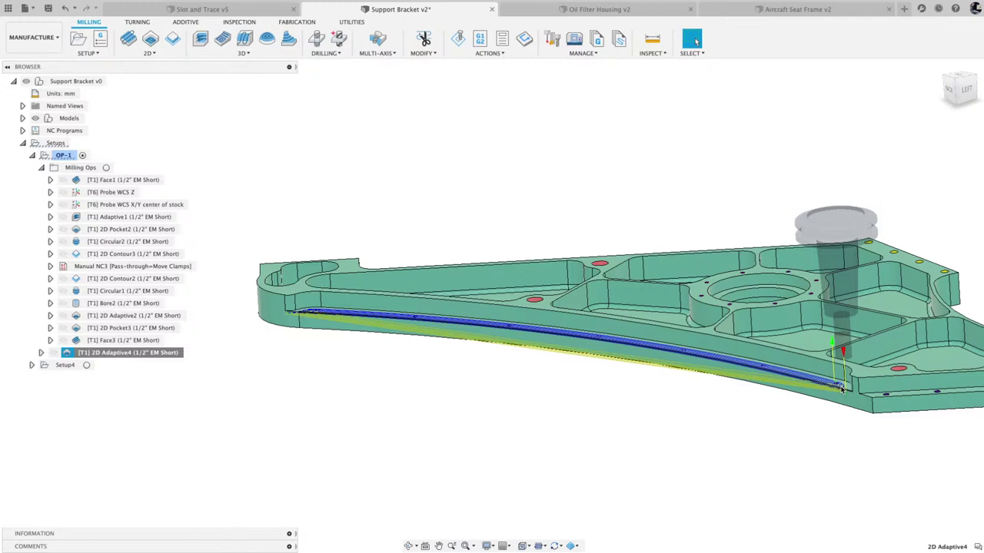
pyautogui.scroll(3, 841, 390)
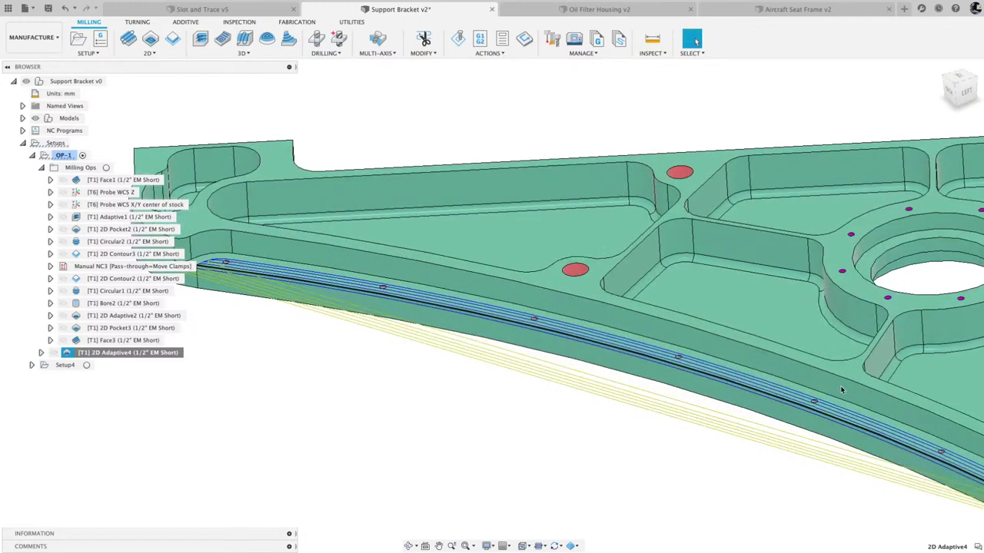
pyautogui.scroll(-2, 842, 390)
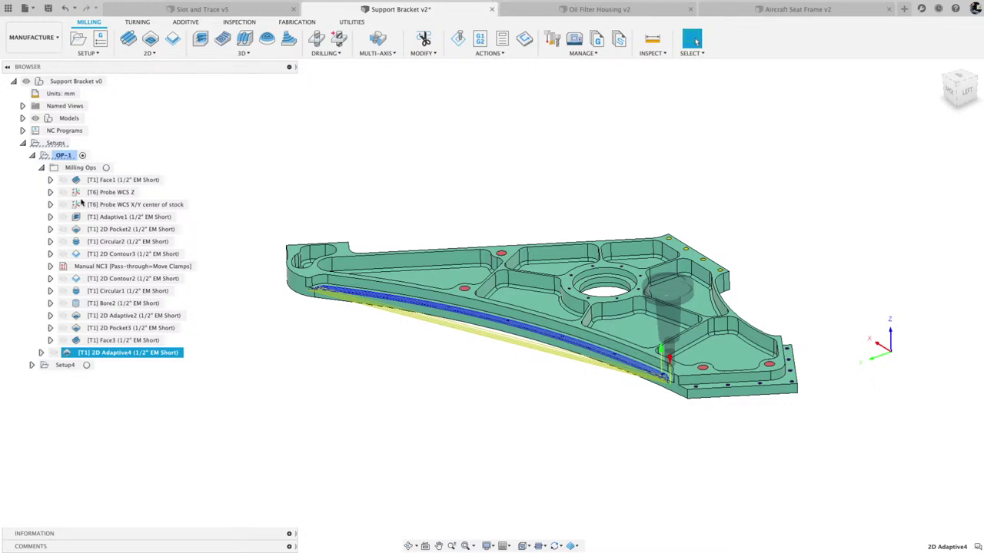
# Start a new 2D Pocket operation on its Geometry settings
pyautogui.click(149, 54)
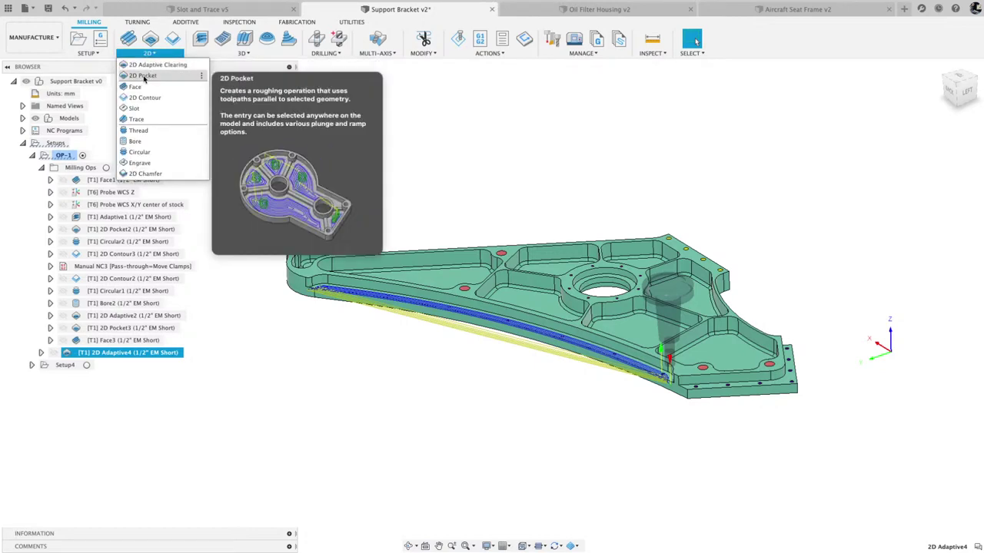
pyautogui.click(143, 76)
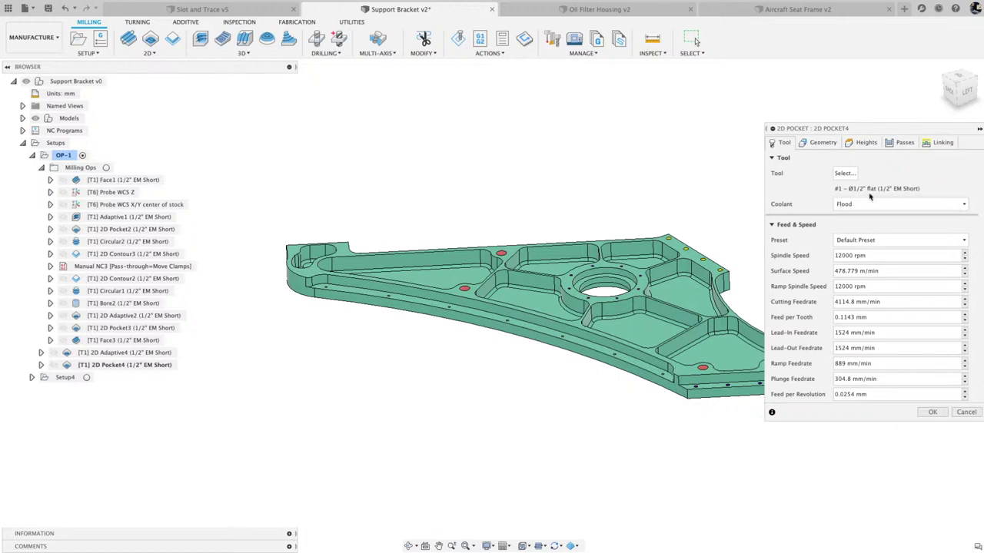
pyautogui.click(819, 143)
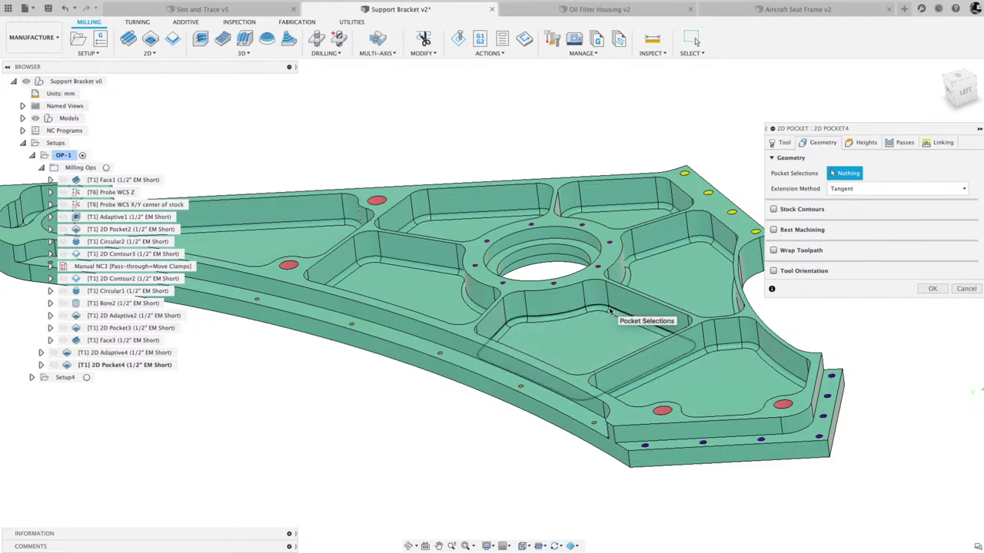
# Pick the bracket's curved front flange edge chain as the pocket selection
pyautogui.click(577, 408)
pyautogui.keyDown('shift'); pyautogui.moveTo(577, 408); pyautogui.dragTo(558, 316, button='middle'); pyautogui.keyUp('shift')
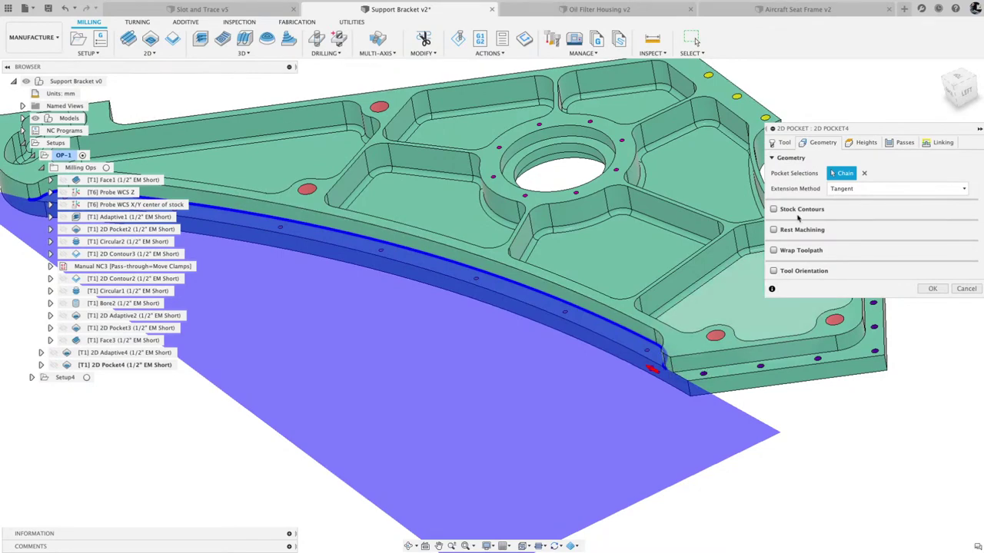
pyautogui.click(864, 173)
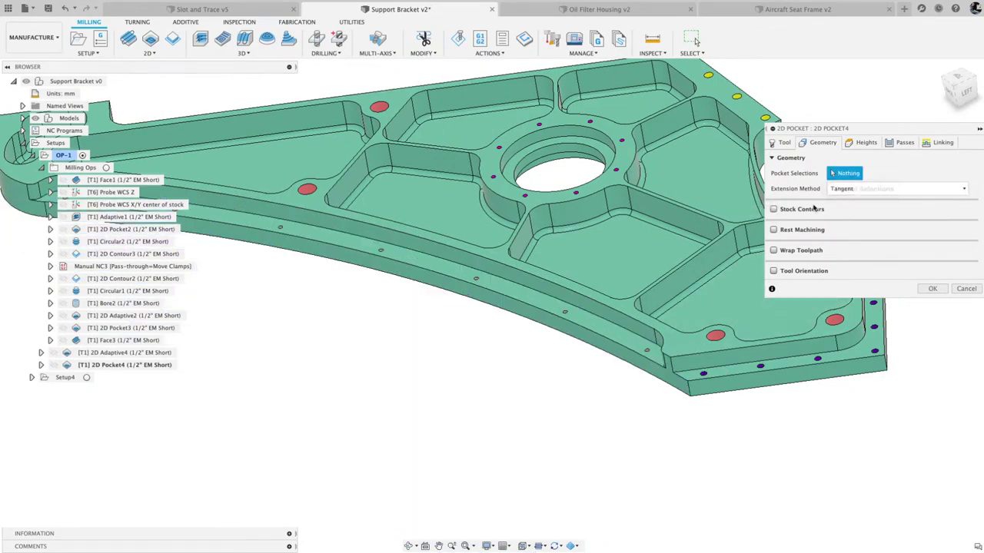
pyautogui.click(594, 329)
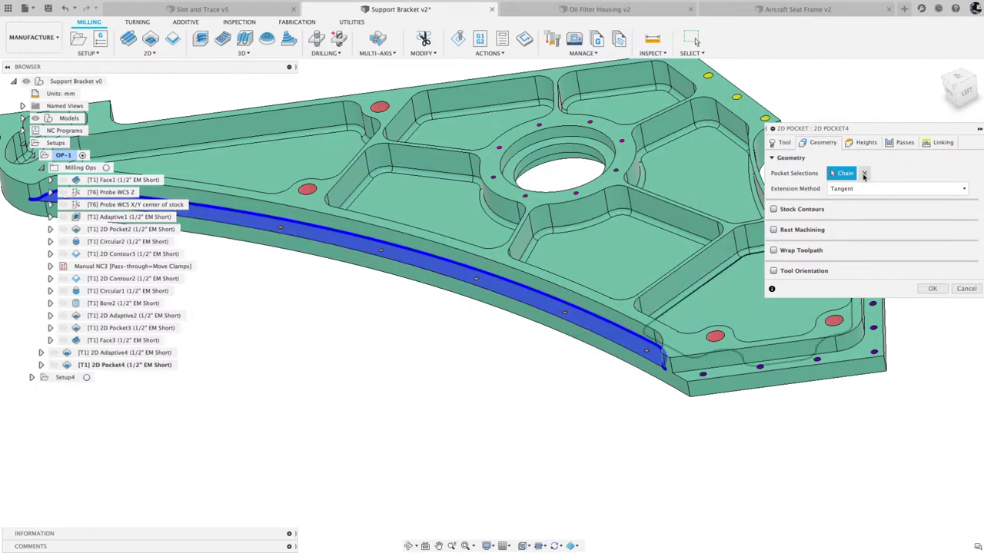
pyautogui.click(864, 173)
pyautogui.click(644, 344)
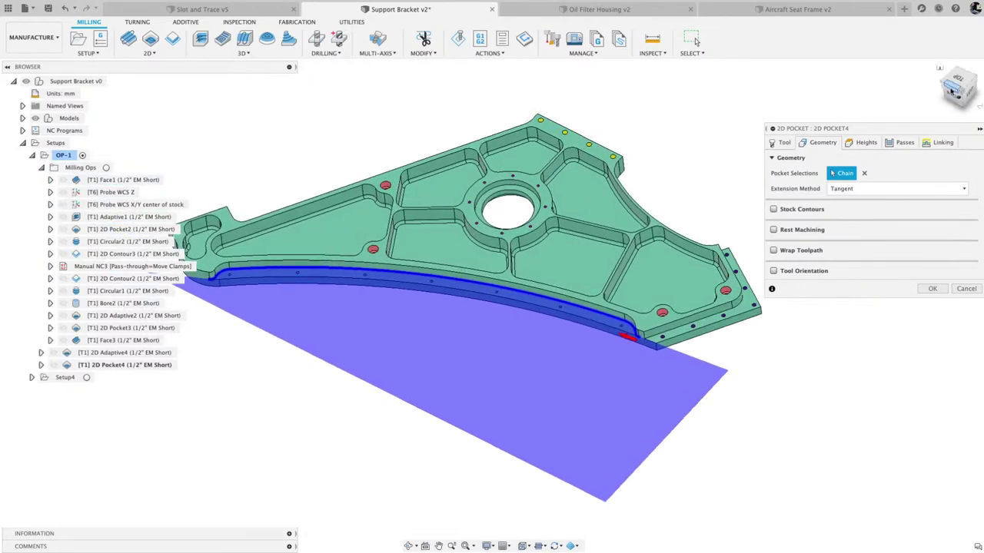
pyautogui.click(957, 83)
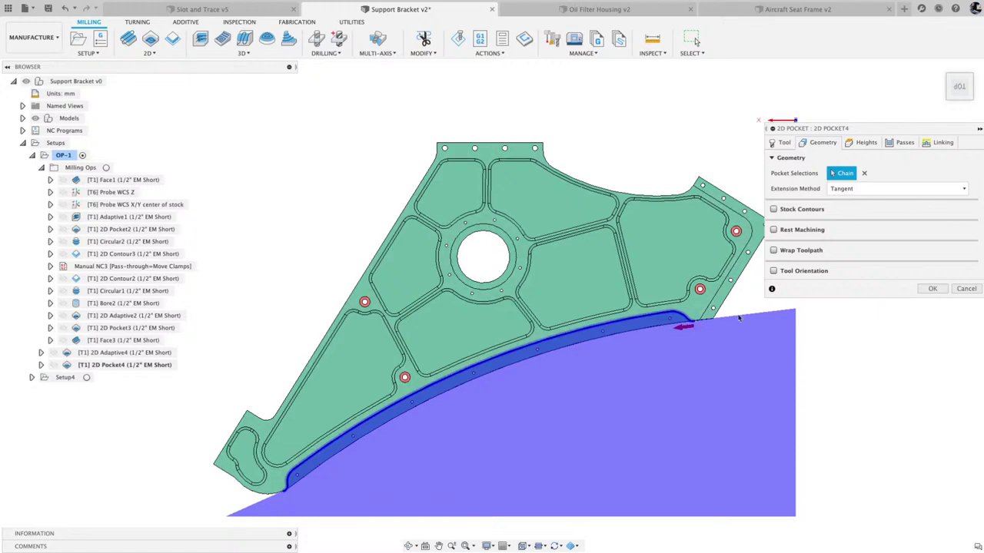
pyautogui.press('F6')
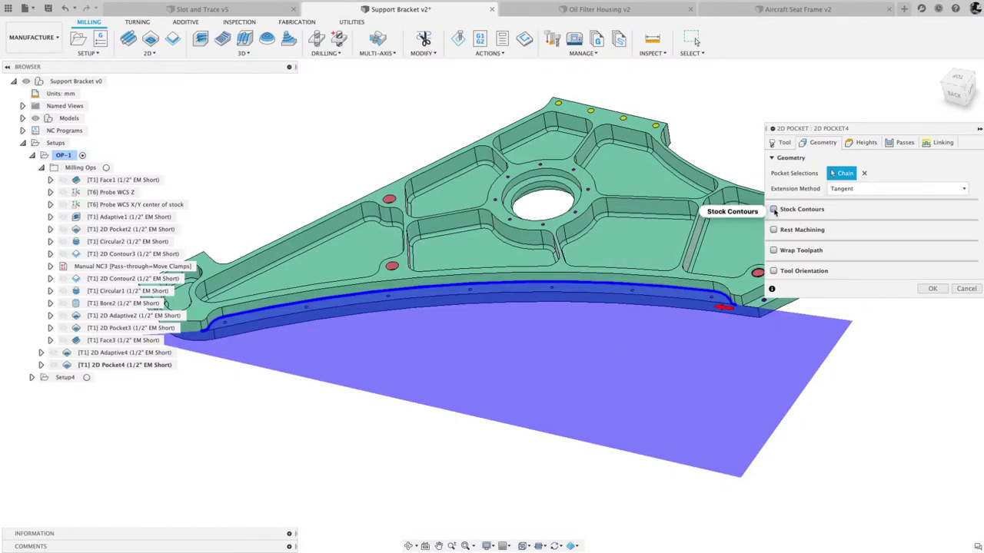
# Enable Stock Contours using the flange's outer edge chain and finish 2D Pocket4
pyautogui.click(774, 210)
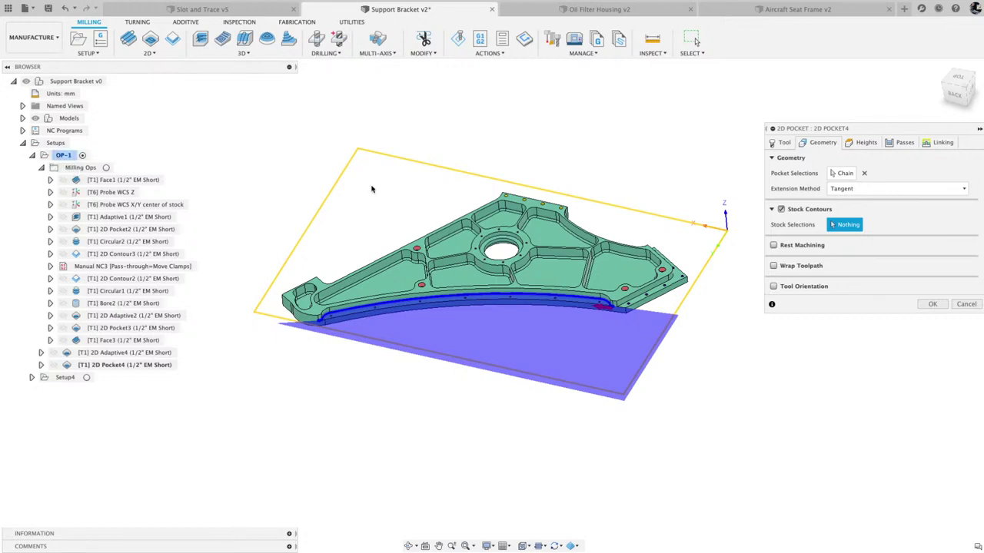
pyautogui.scroll(5, 629, 244)
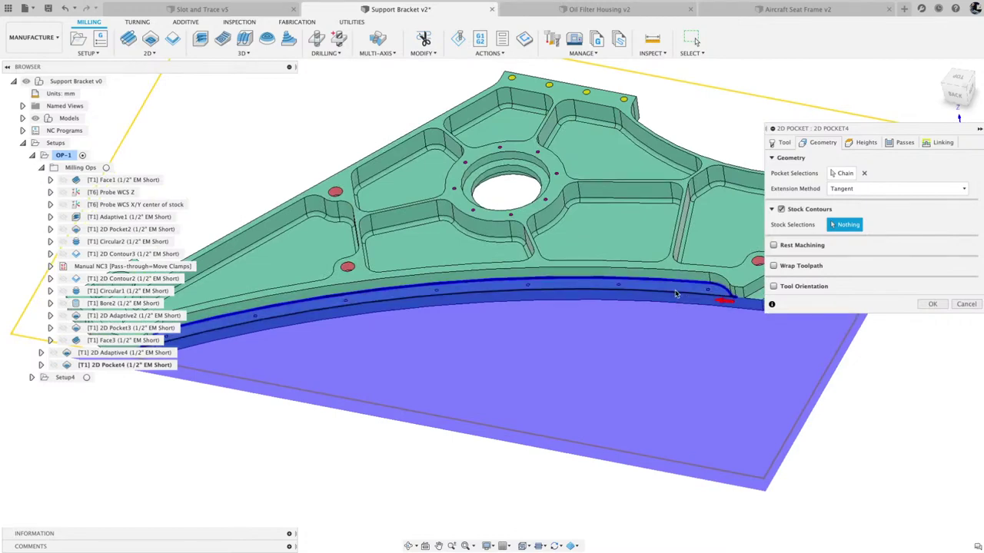
pyautogui.click(675, 291)
pyautogui.press('F6')
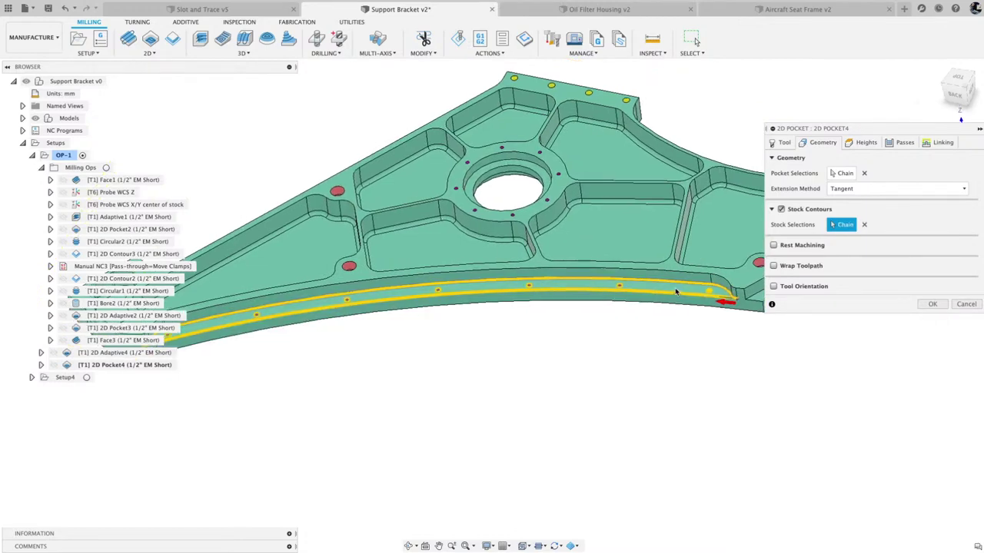
pyautogui.click(958, 80)
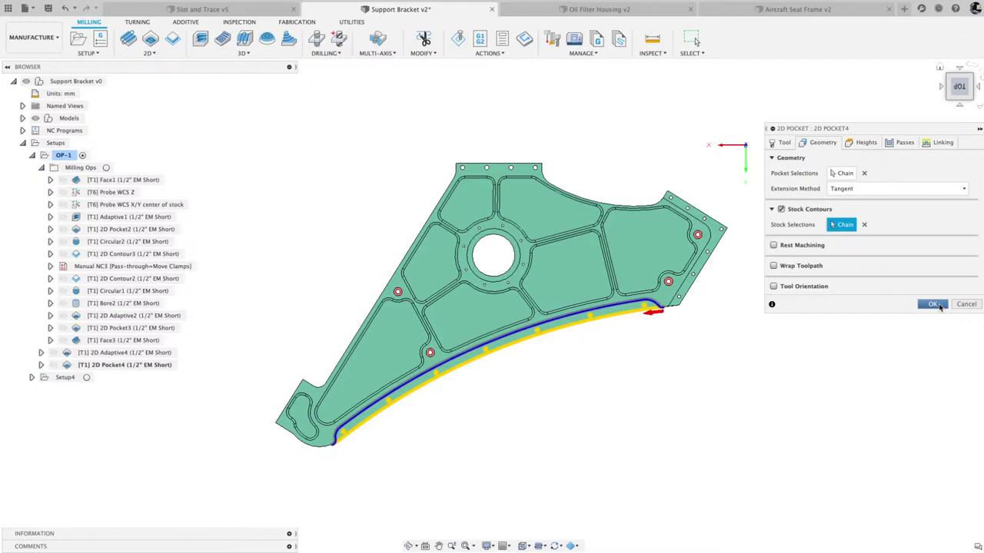
pyautogui.click(933, 305)
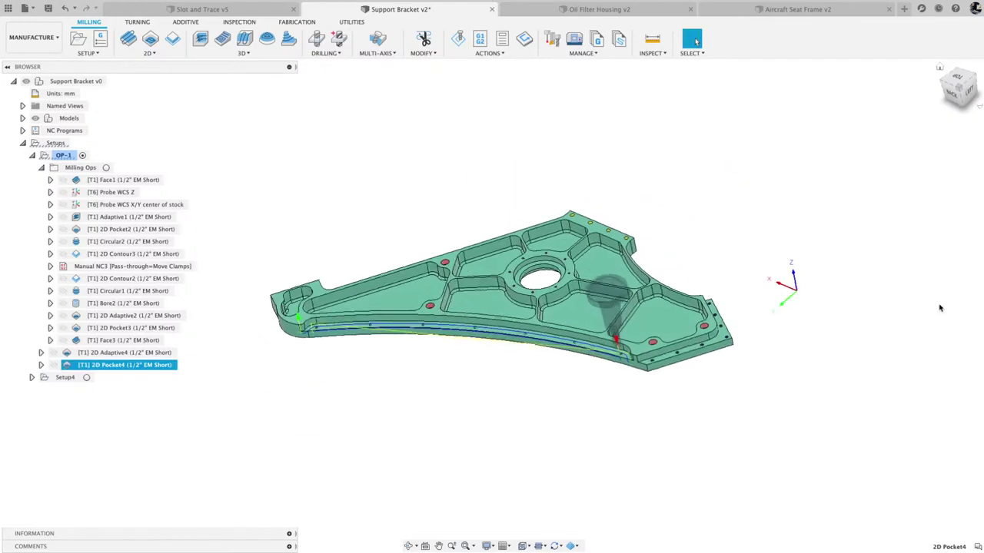
# Zoom in and back out to inspect the 2D Pocket4 toolpath along the lower flange edge
pyautogui.scroll(10, 939, 308)
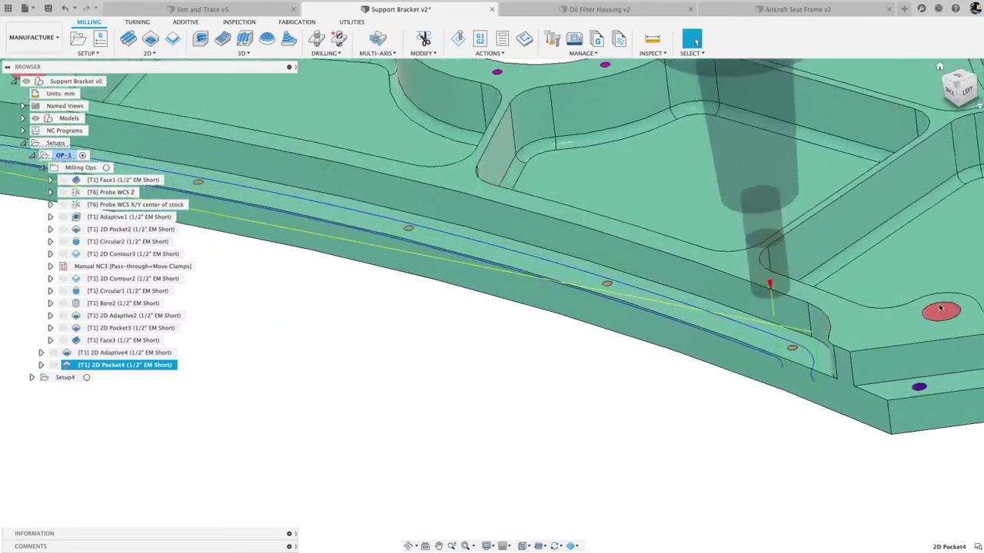
pyautogui.scroll(10, 939, 308)
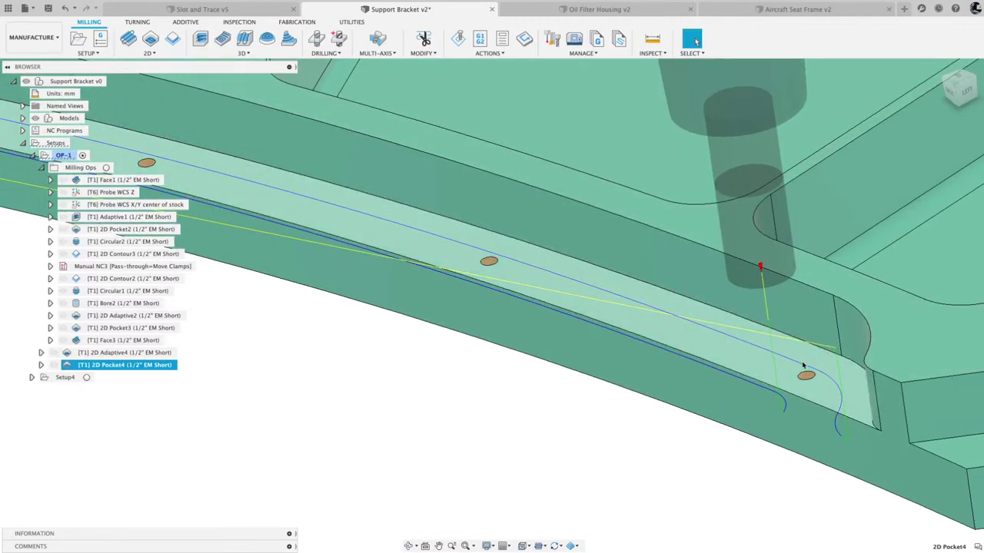
pyautogui.scroll(-5, 747, 387)
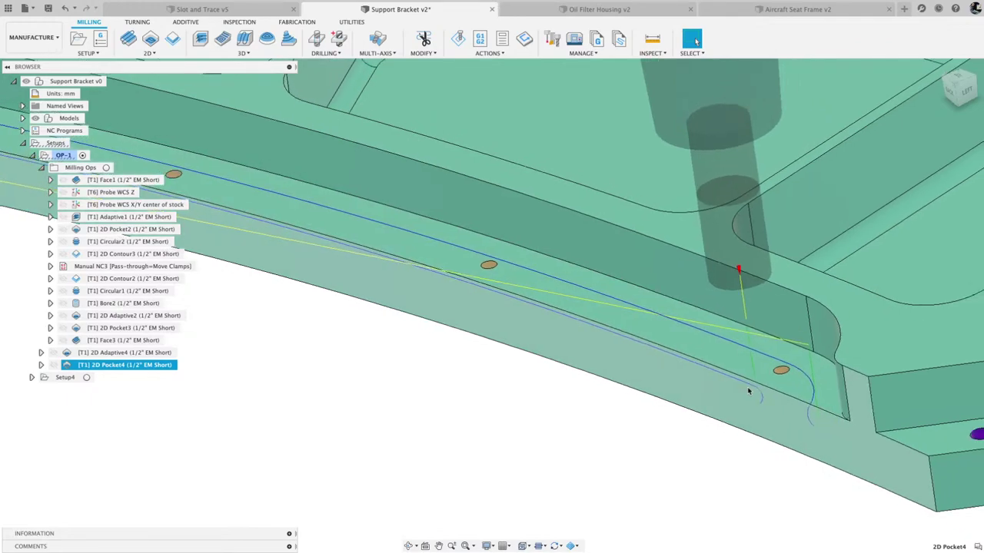
pyautogui.scroll(-6, 747, 391)
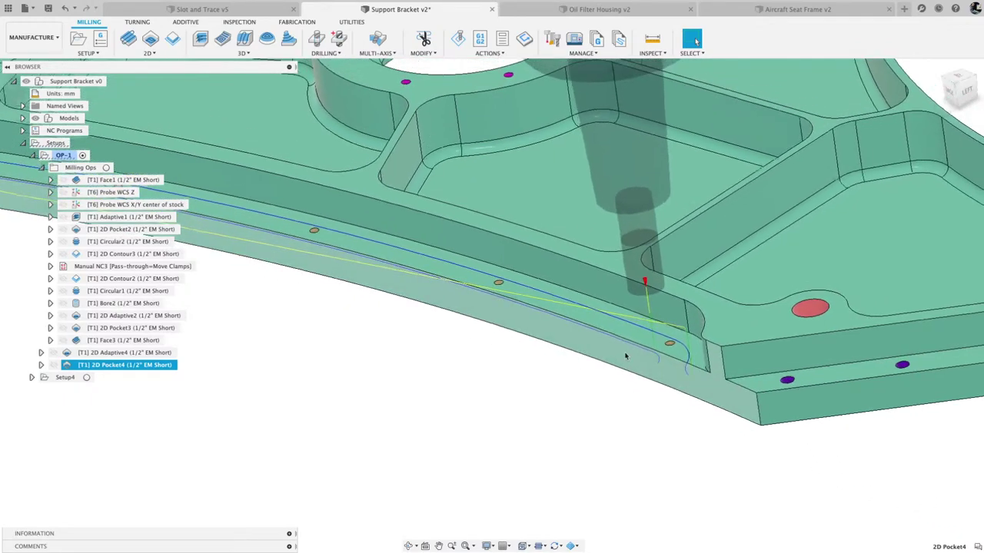
pyautogui.scroll(-3, 626, 353)
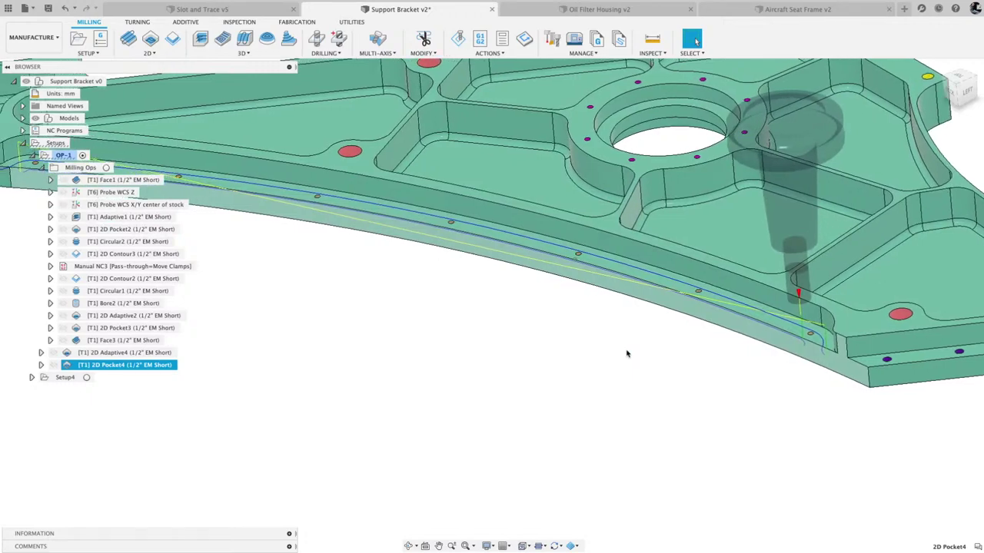
pyautogui.scroll(-1, 629, 356)
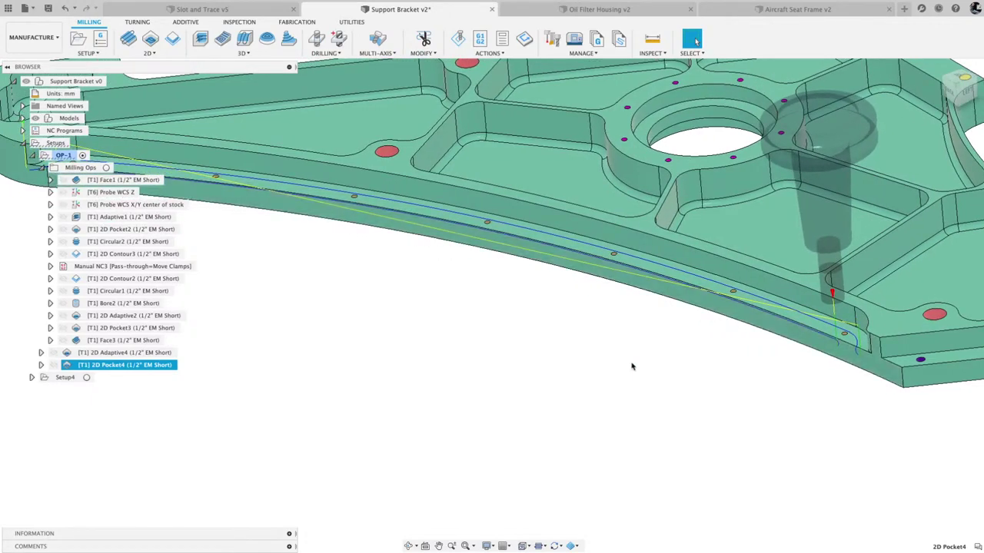
# Simulate the 2D Pocket4 toolpath with stock hidden, play it through, then close
pyautogui.click(458, 39)
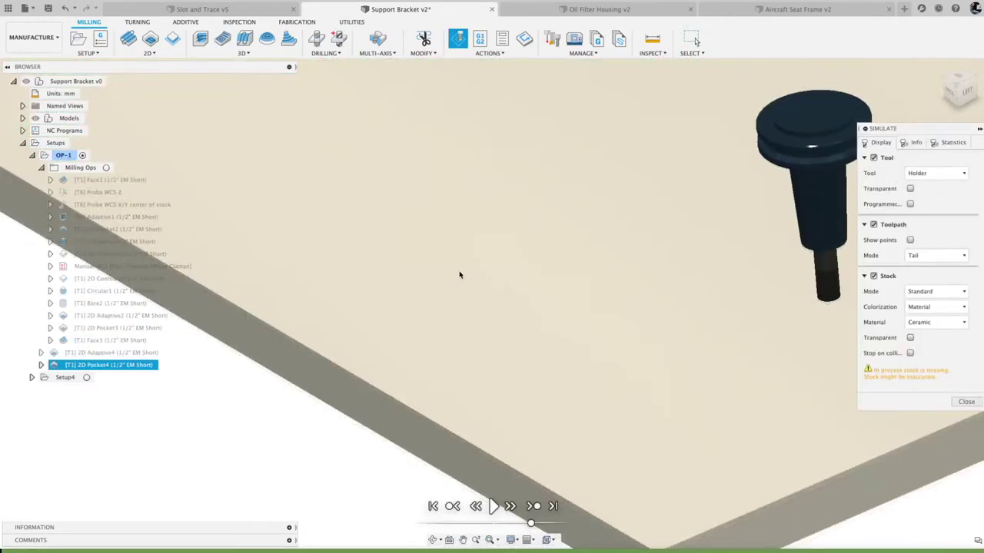
pyautogui.click(873, 276)
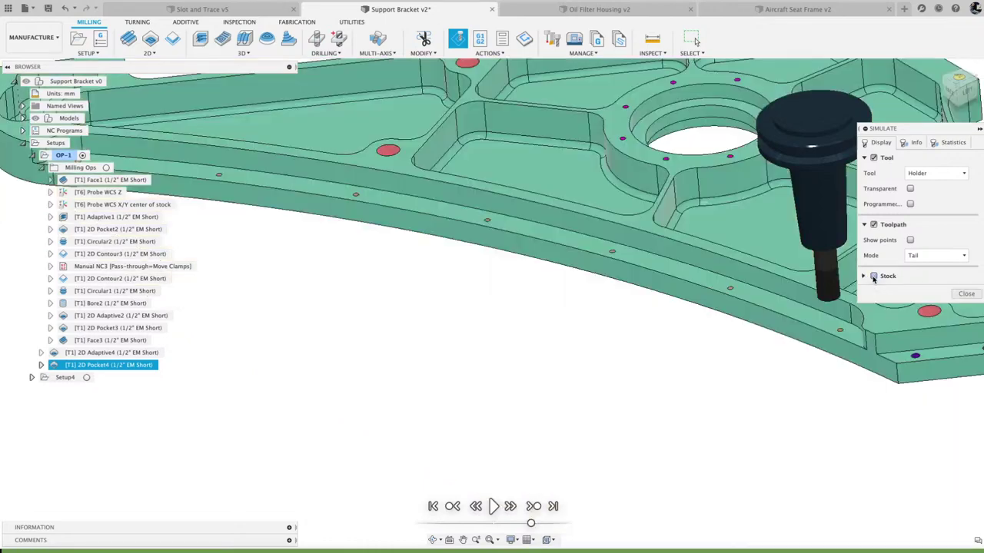
pyautogui.click(494, 506)
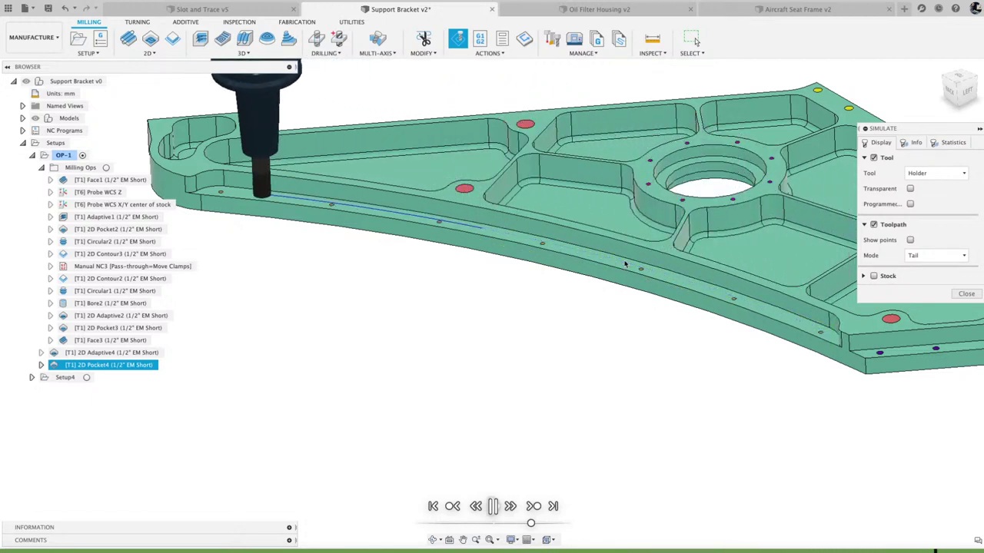
pyautogui.scroll(-3, 759, 310)
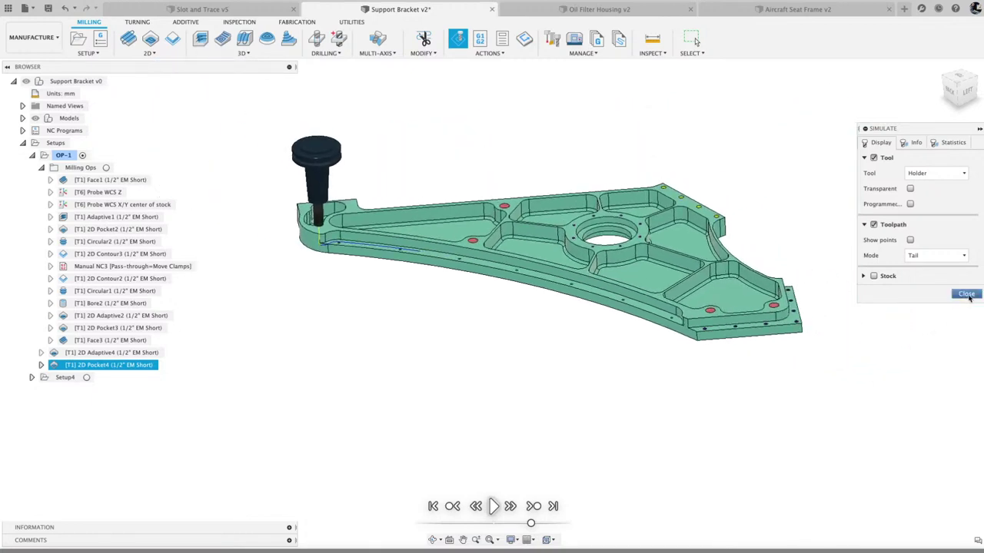
pyautogui.click(966, 294)
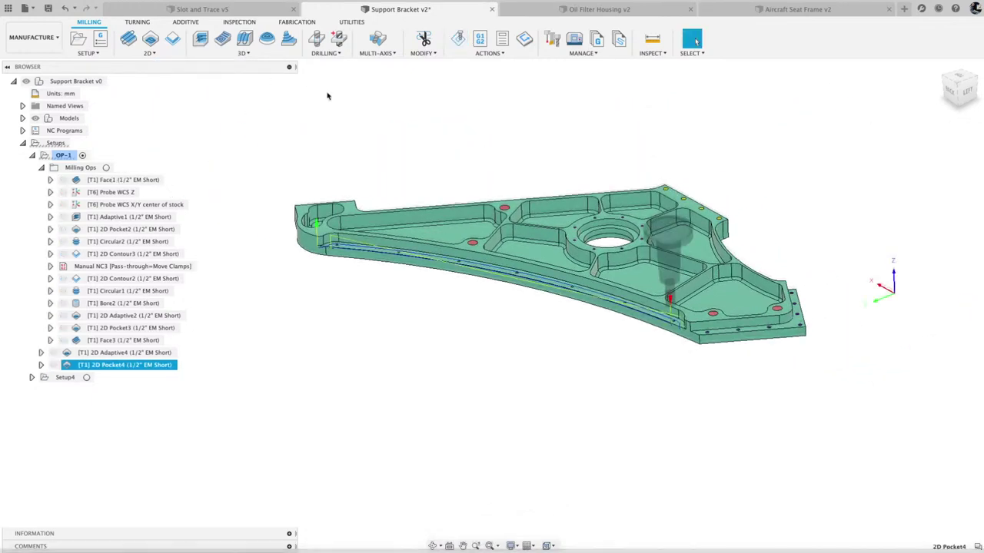
# Bring up the 2D milling operations list in the Milling toolbar
pyautogui.click(149, 52)
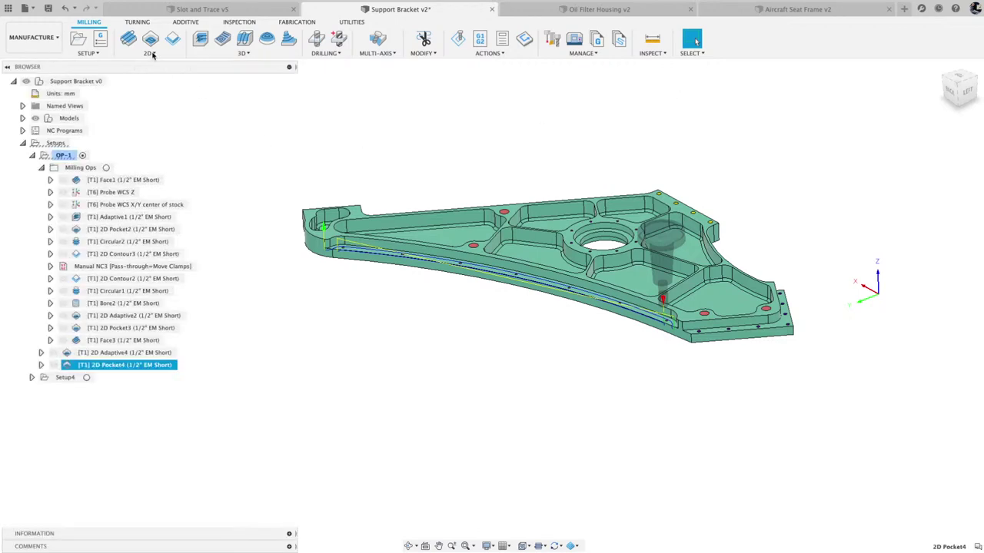
pyautogui.click(150, 53)
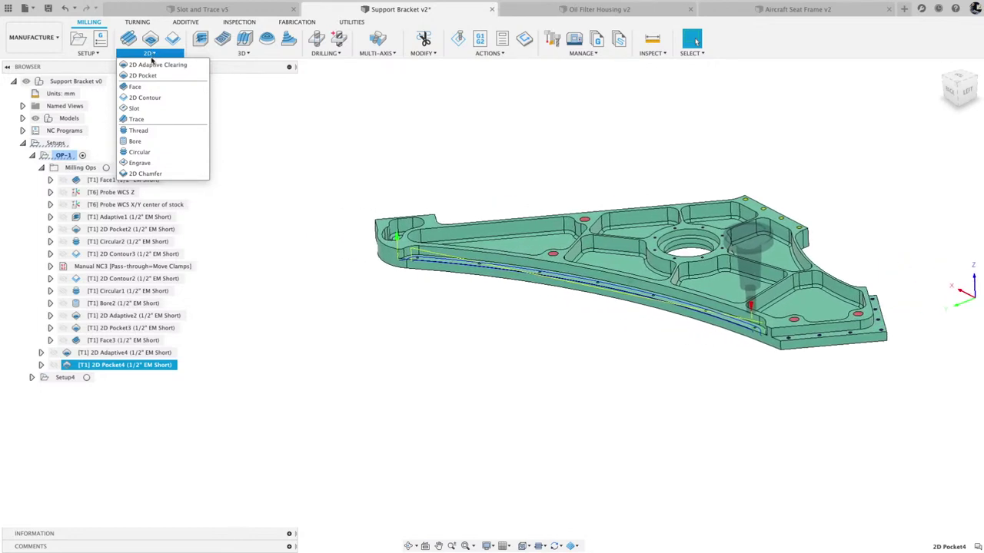
# Add a Face operation using the #171 2" face mill and generate its toolpath
pyautogui.click(149, 88)
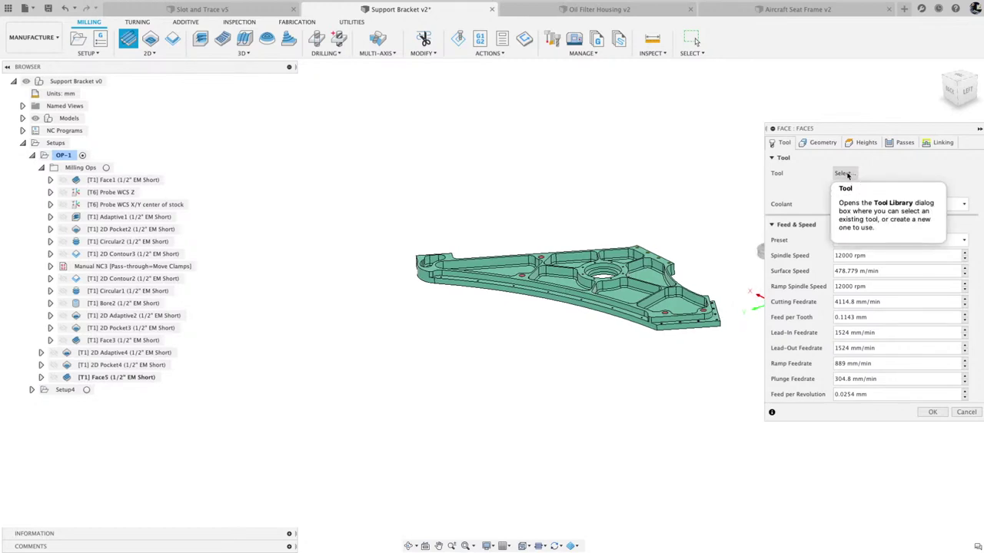
pyautogui.click(844, 173)
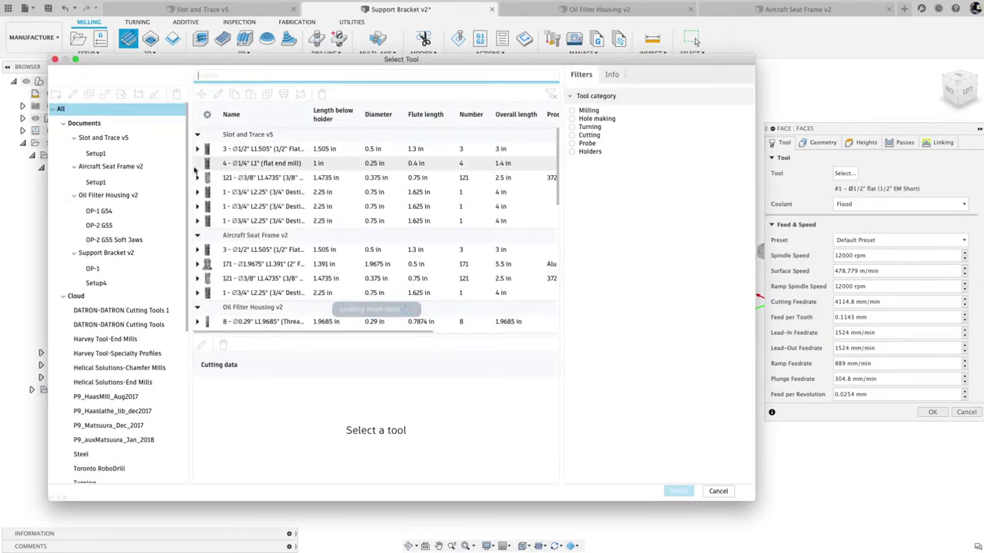
pyautogui.click(238, 265)
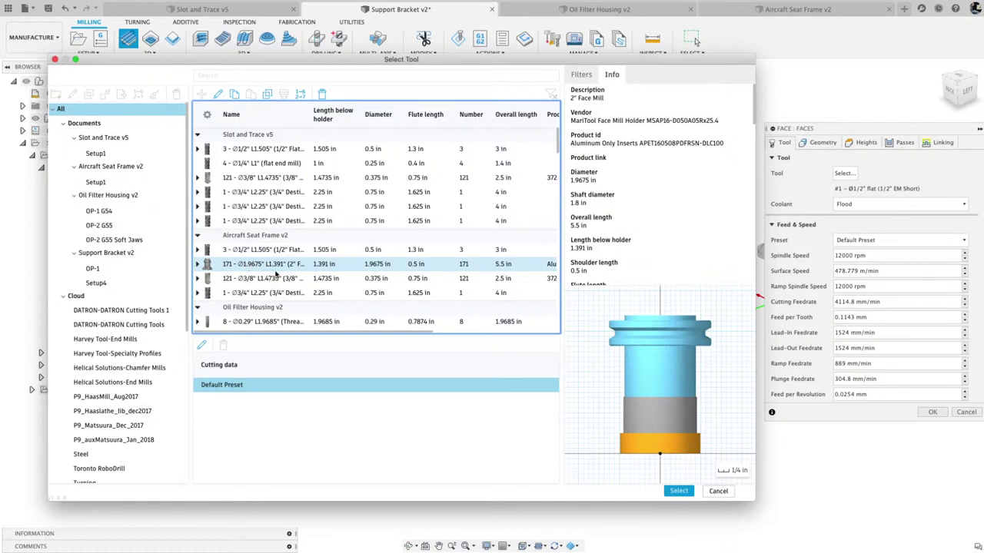
pyautogui.click(675, 492)
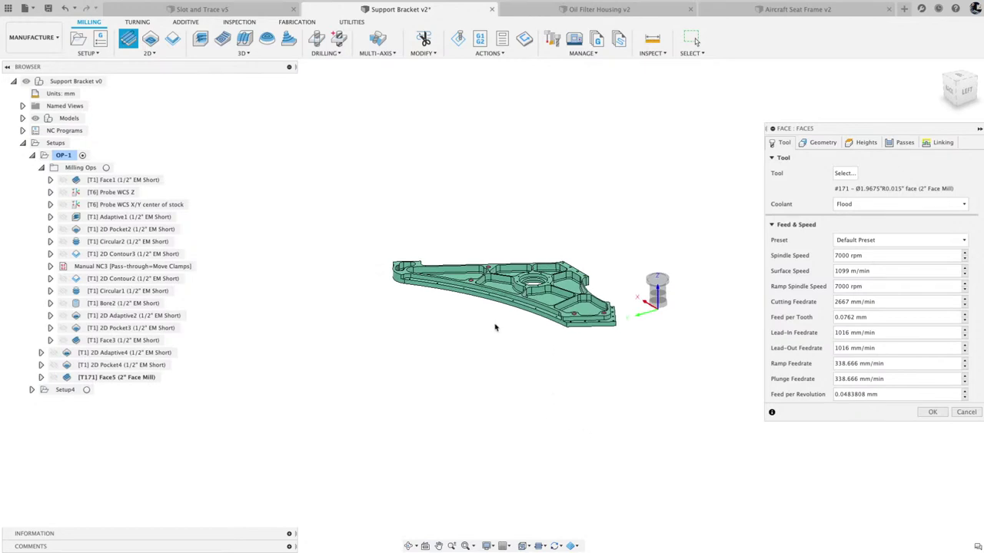
pyautogui.scroll(5, 495, 327)
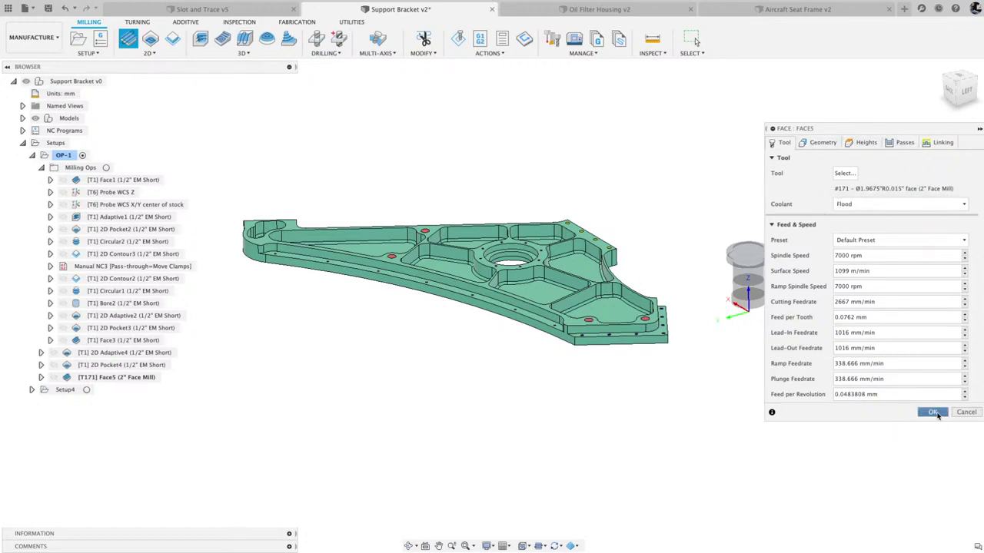
pyautogui.click(932, 413)
# View the Face5 toolpath from the top and reopen Face5 for editing
pyautogui.click(960, 91)
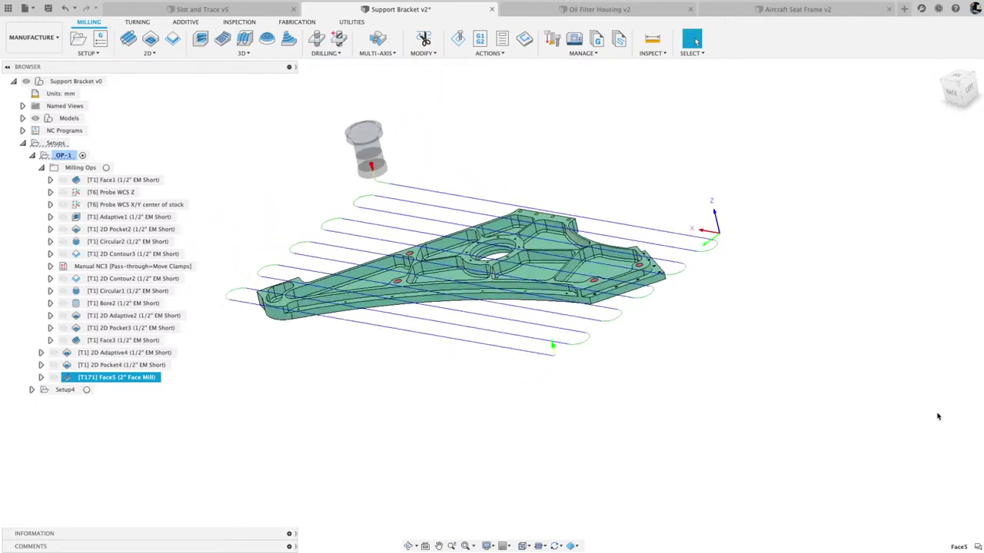
pyautogui.click(957, 80)
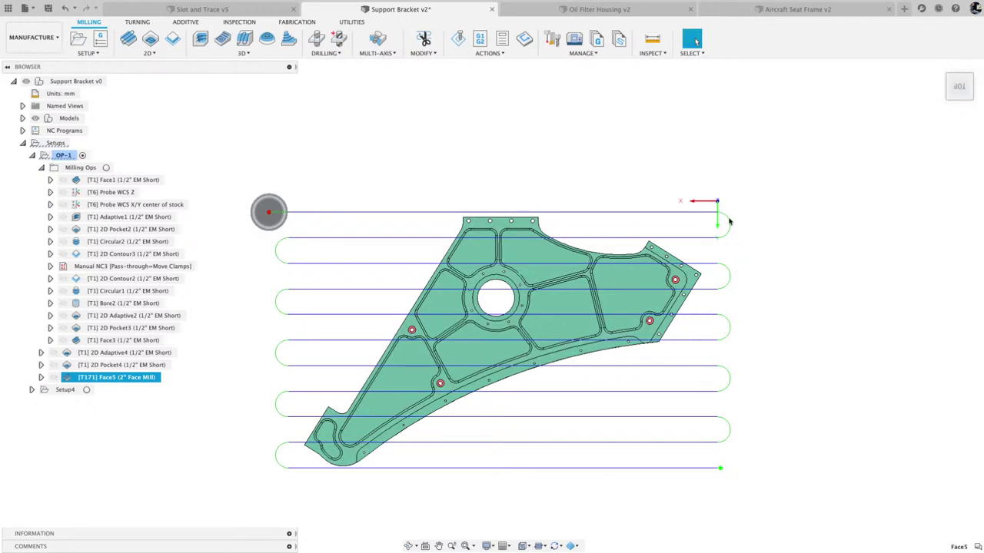
pyautogui.rightClick(98, 379)
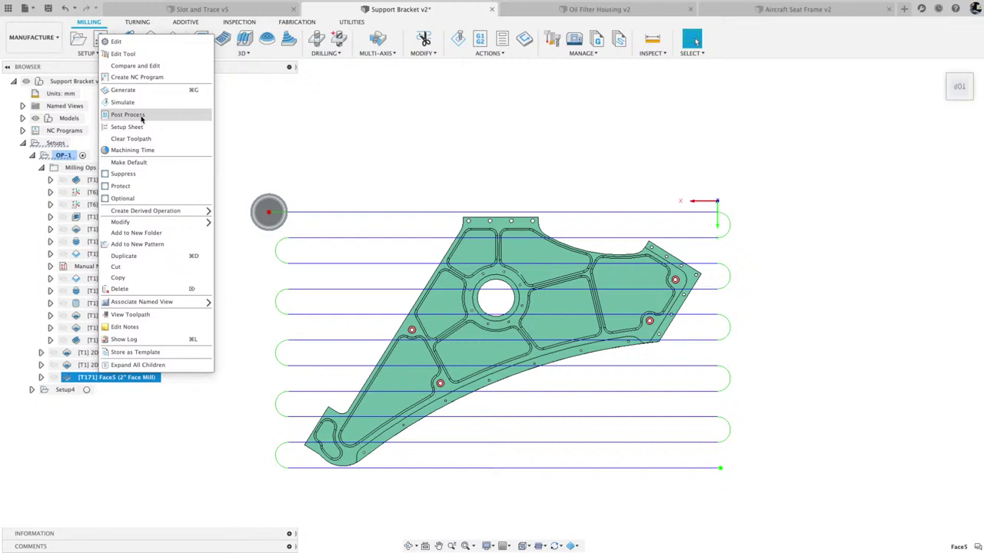
pyautogui.click(132, 43)
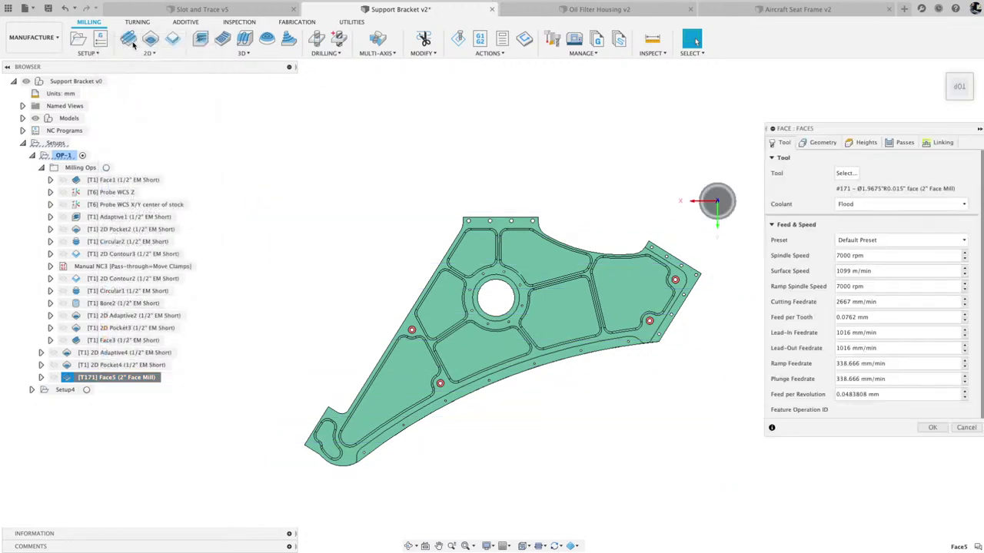
# Chain the bracket's outer edge as Face5's stock contour and accept the edit
pyautogui.click(819, 145)
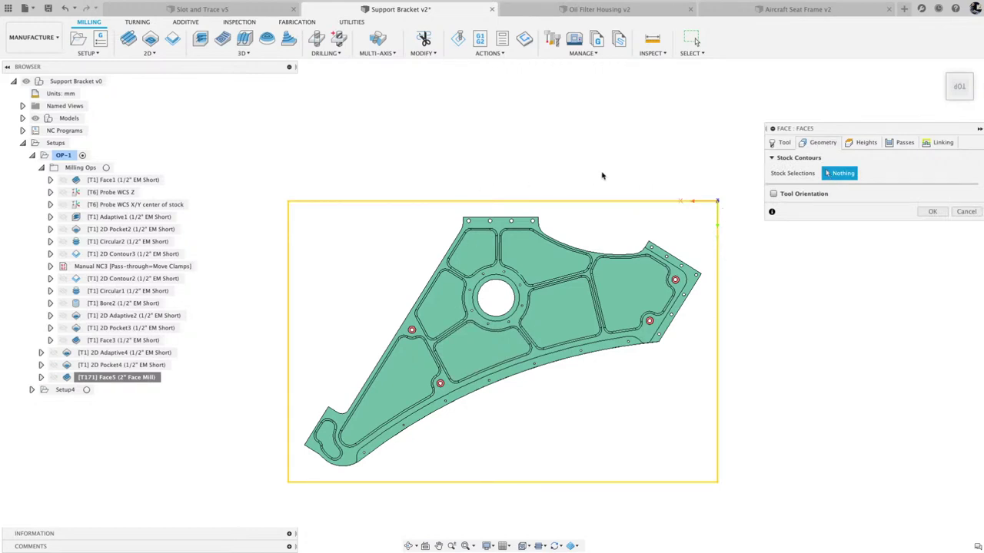
pyautogui.press('F6')
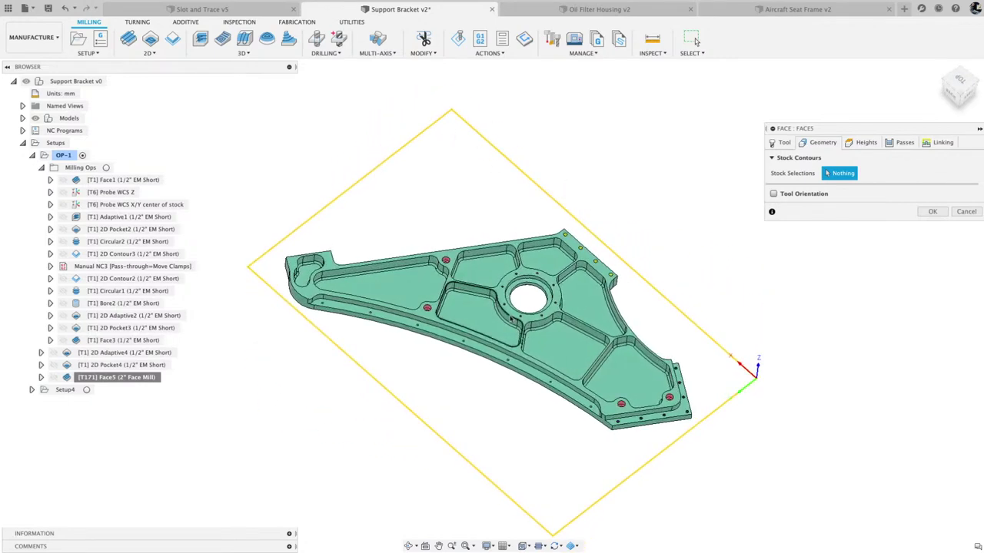
pyautogui.keyDown('shift'); pyautogui.moveTo(737, 253); pyautogui.dragTo(661, 274, button='middle'); pyautogui.keyUp('shift')
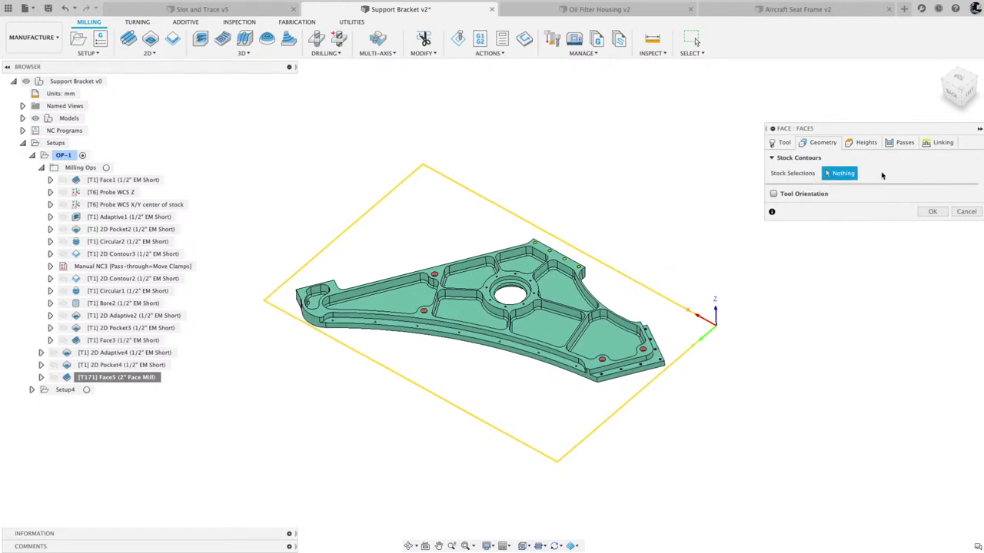
pyautogui.keyDown('shift'); pyautogui.moveTo(825, 176); pyautogui.dragTo(666, 363, button='middle'); pyautogui.keyUp('shift')
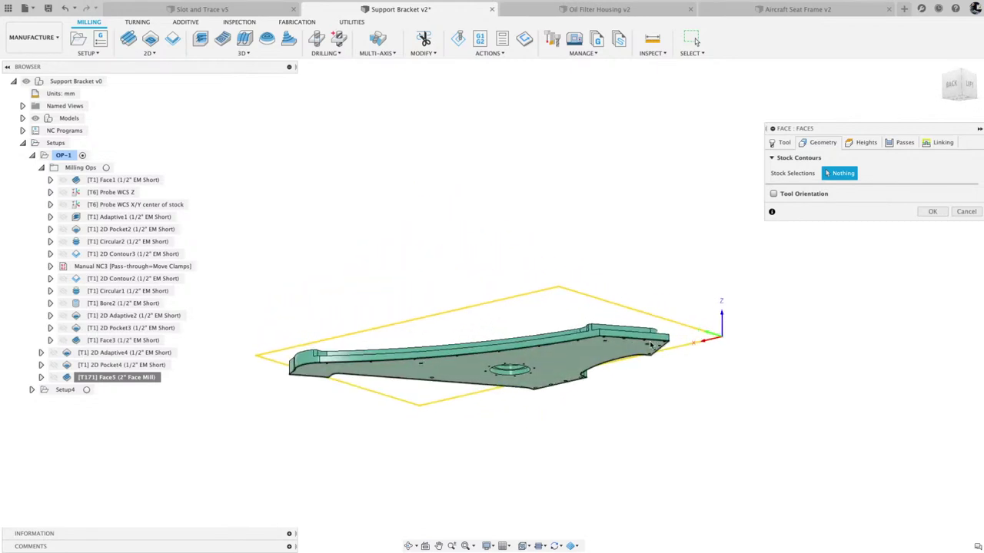
pyautogui.click(651, 345)
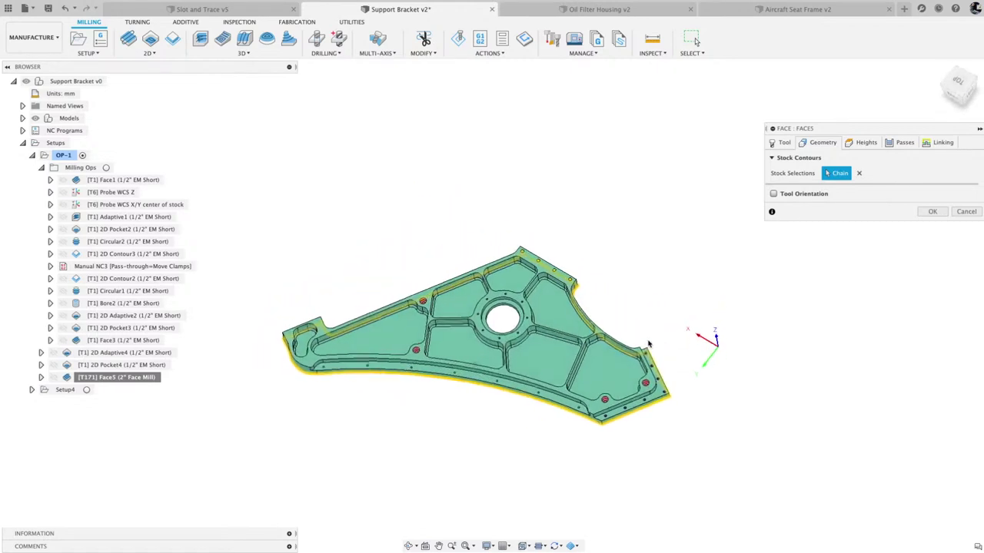
pyautogui.click(932, 212)
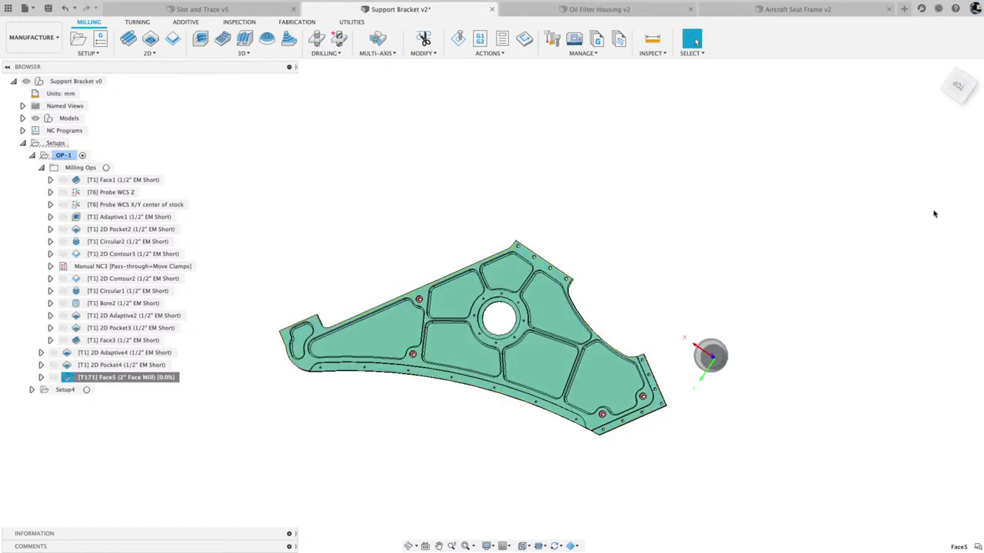
pyautogui.keyDown('shift'); pyautogui.moveTo(874, 213); pyautogui.dragTo(486, 304, button='middle'); pyautogui.keyUp('shift')
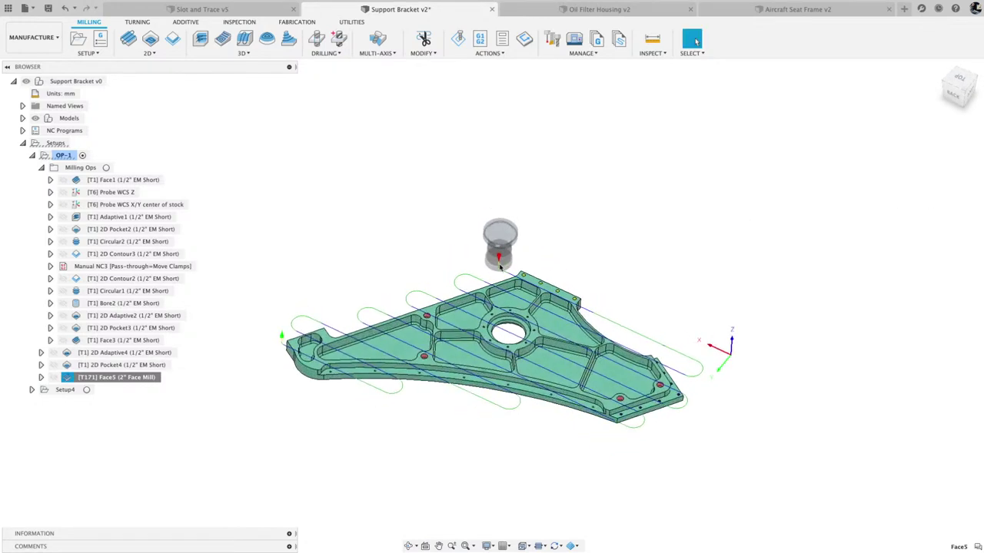
pyautogui.click(457, 39)
pyautogui.click(493, 506)
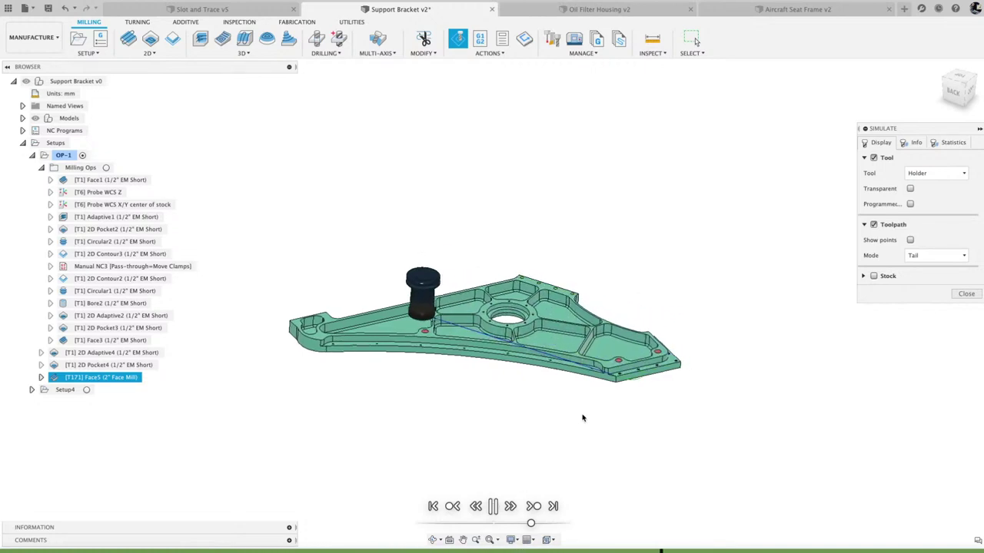
pyautogui.scroll(5, 582, 418)
pyautogui.scroll(-3, 583, 418)
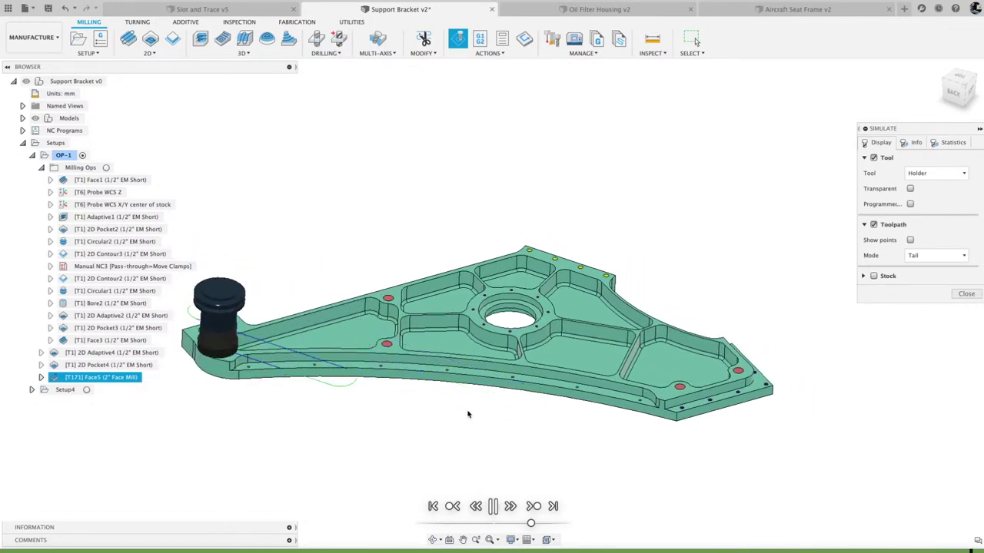
pyautogui.press('space')
pyautogui.click(966, 294)
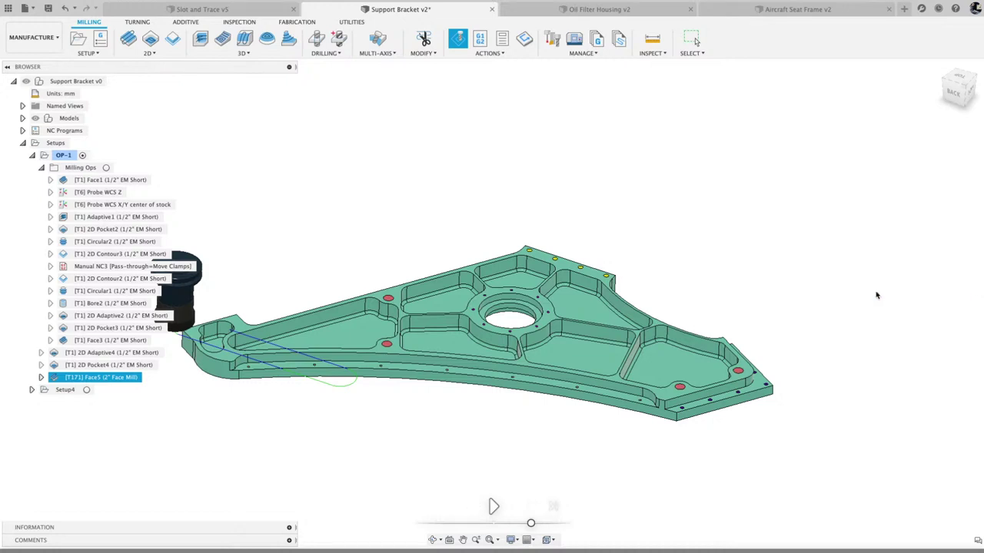
# Reopen Face5 to review its stock contour chain and heights (10 mm clearance, 5 mm retract)
pyautogui.rightClick(104, 382)
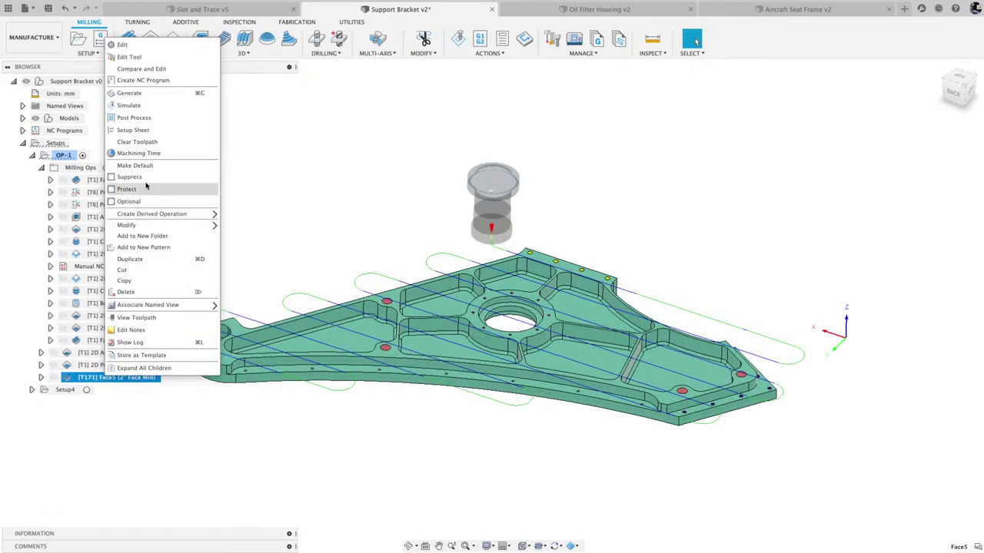
pyautogui.click(138, 45)
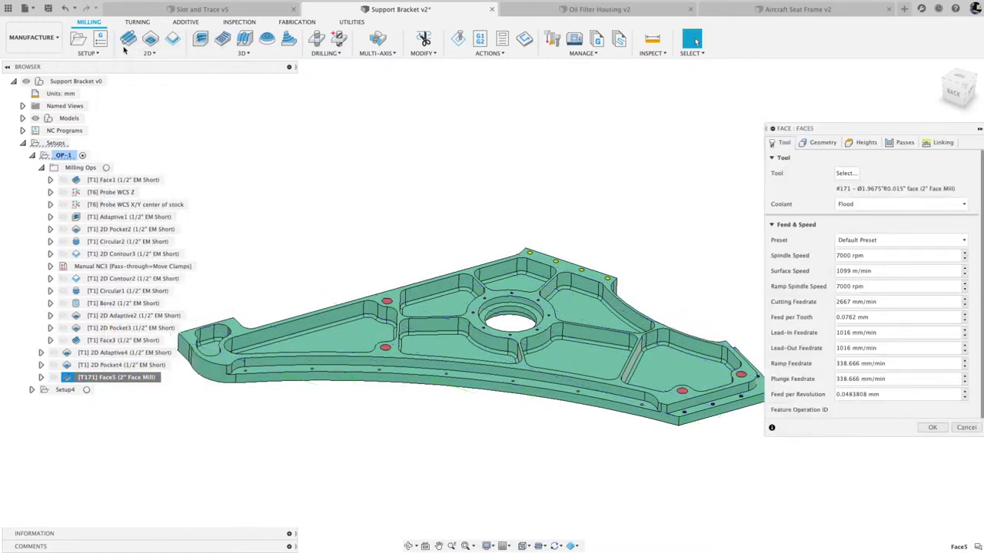
pyautogui.click(816, 145)
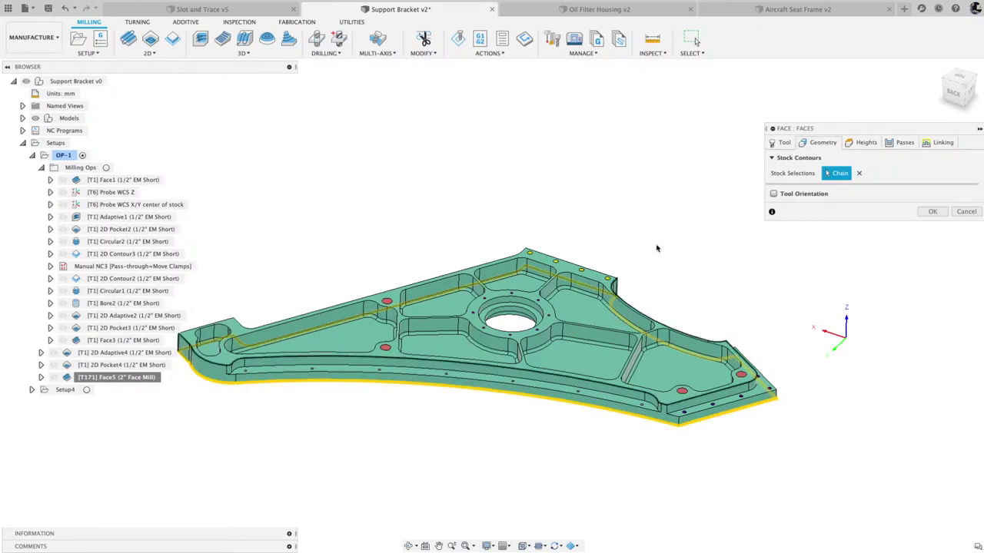
pyautogui.keyDown('shift'); pyautogui.moveTo(758, 231); pyautogui.dragTo(686, 274, button='middle'); pyautogui.keyUp('shift')
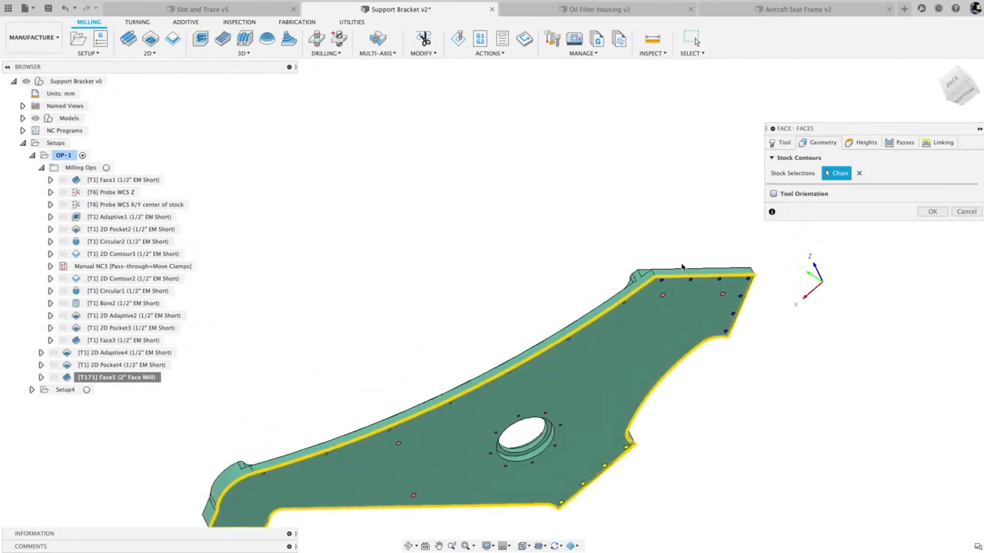
pyautogui.press('F6')
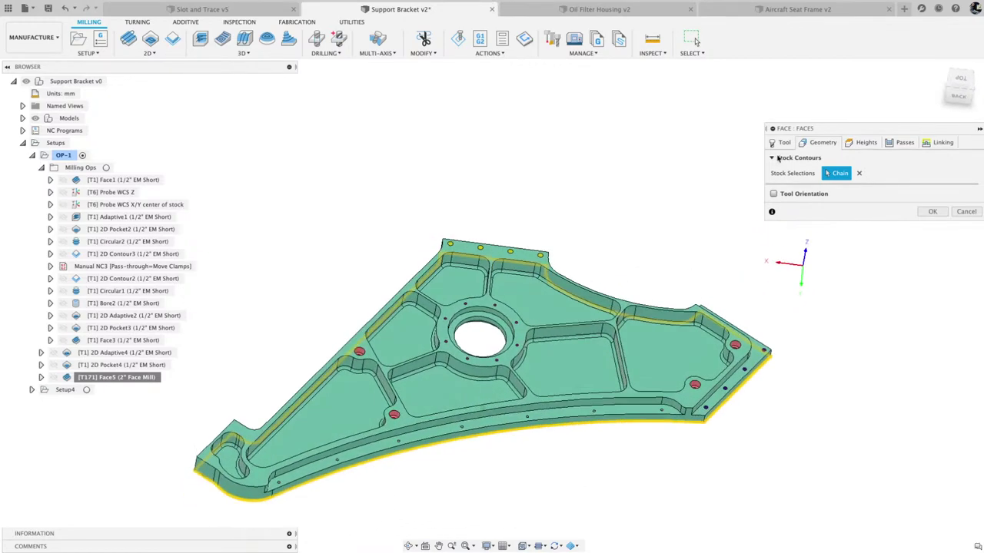
pyautogui.click(866, 145)
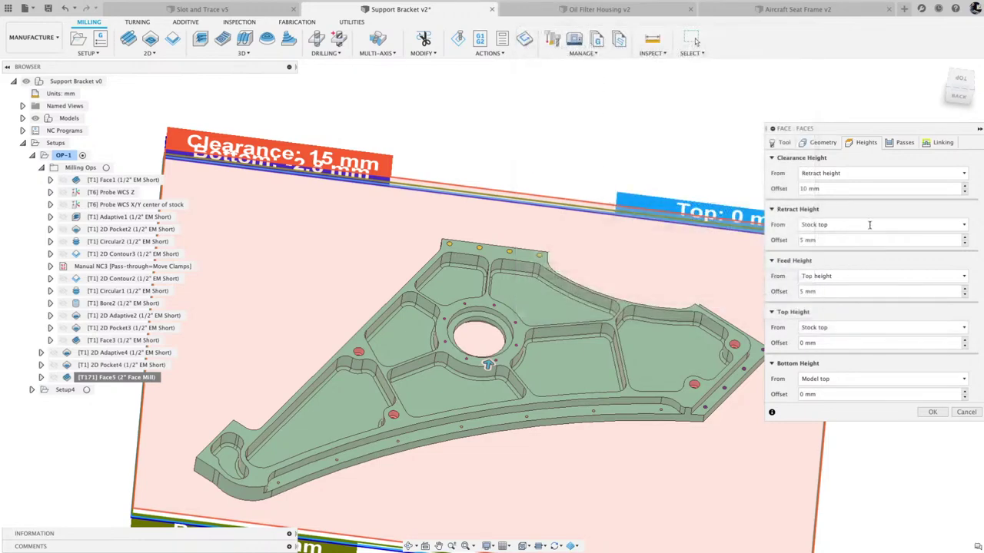
# Enable multiple depths with 0.5 mm maximum stepdown, 0.1 mm finishing step and even stepdowns
pyautogui.click(905, 143)
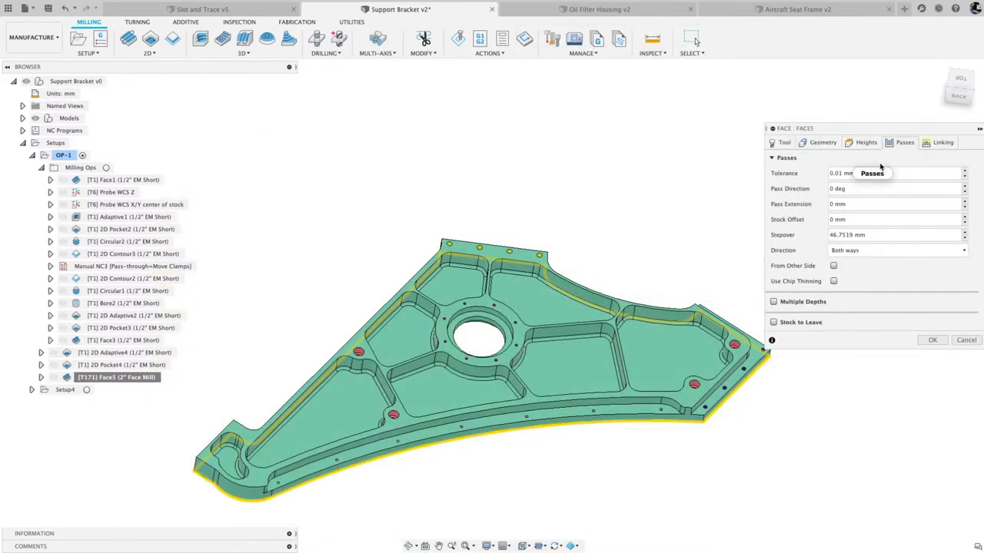
pyautogui.click(773, 302)
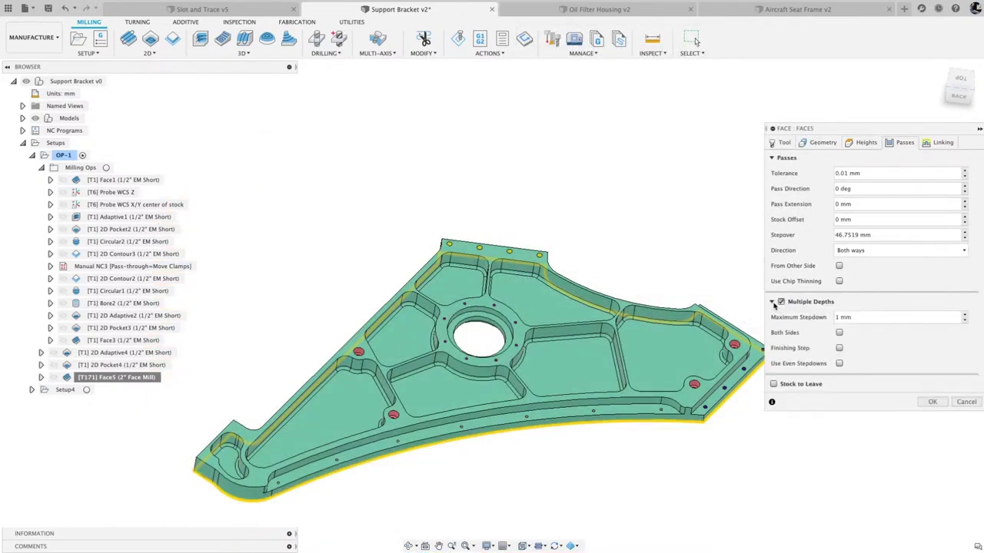
pyautogui.doubleClick(838, 318)
pyautogui.write('.5')
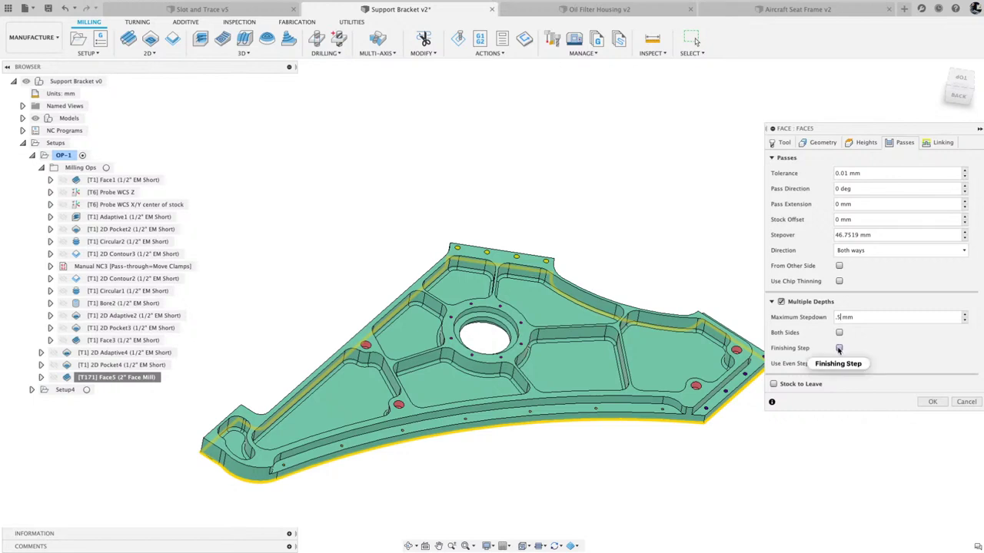
pyautogui.click(839, 348)
pyautogui.doubleClick(865, 378)
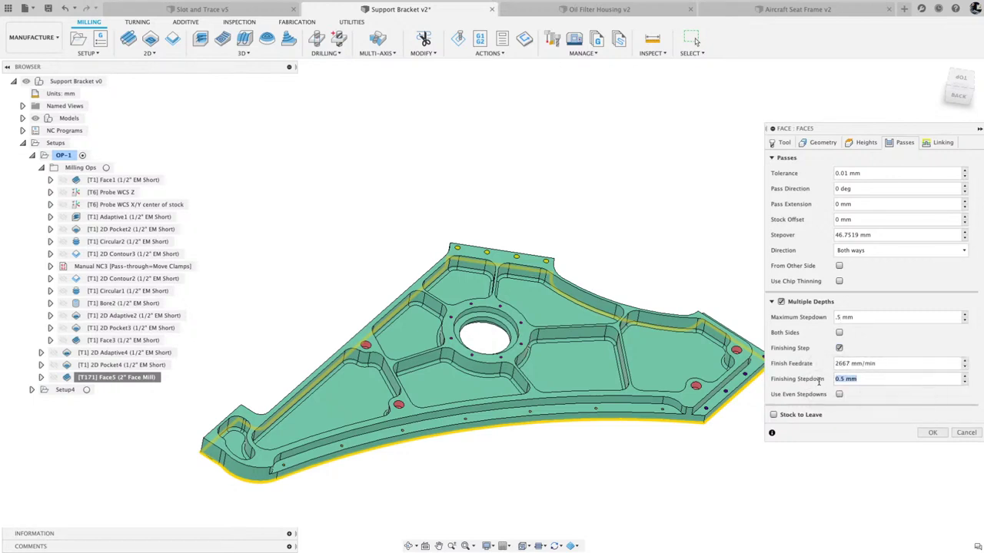
pyautogui.write('.1')
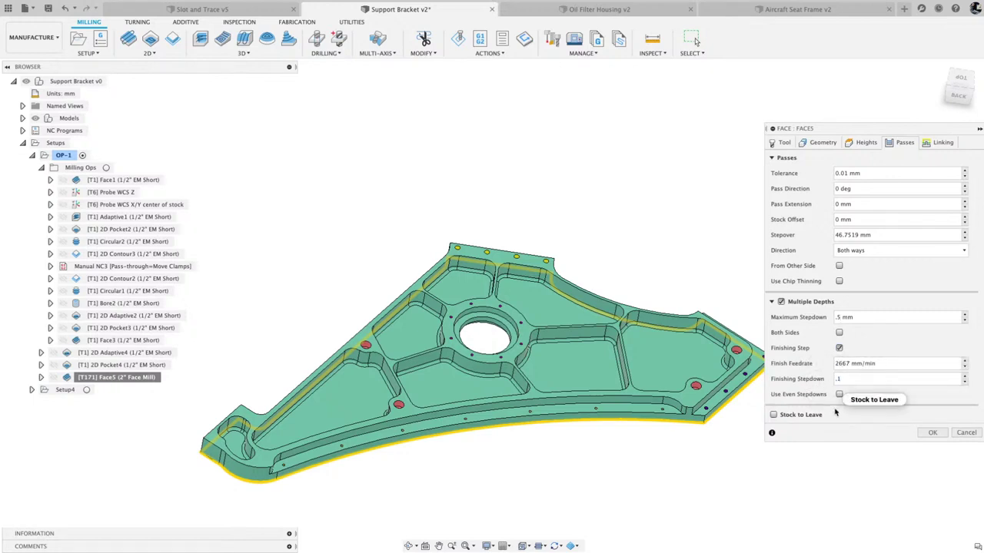
pyautogui.click(838, 394)
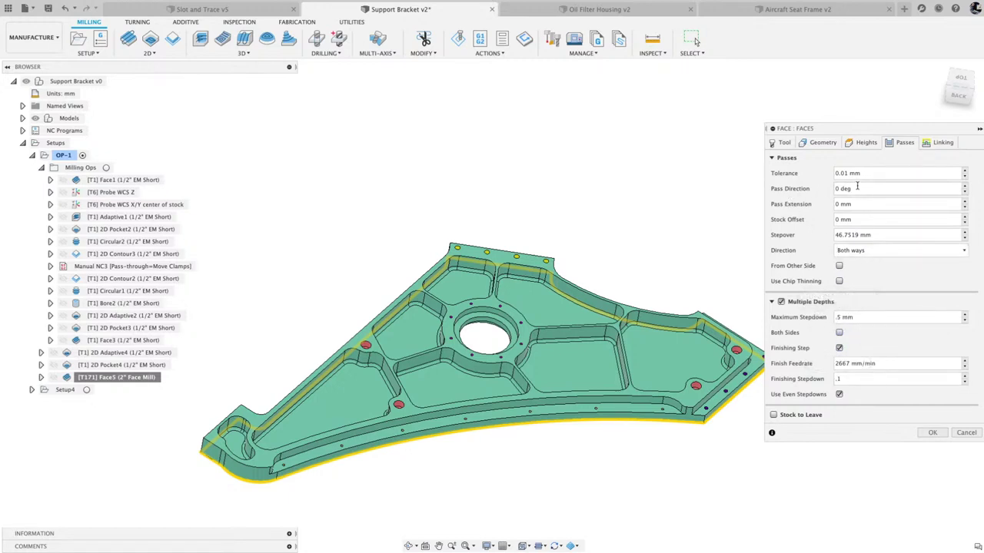
# Set Face5's pass direction to 90° and regenerate the facing toolpath
pyautogui.moveTo(860, 188); pyautogui.dragTo(831, 191)
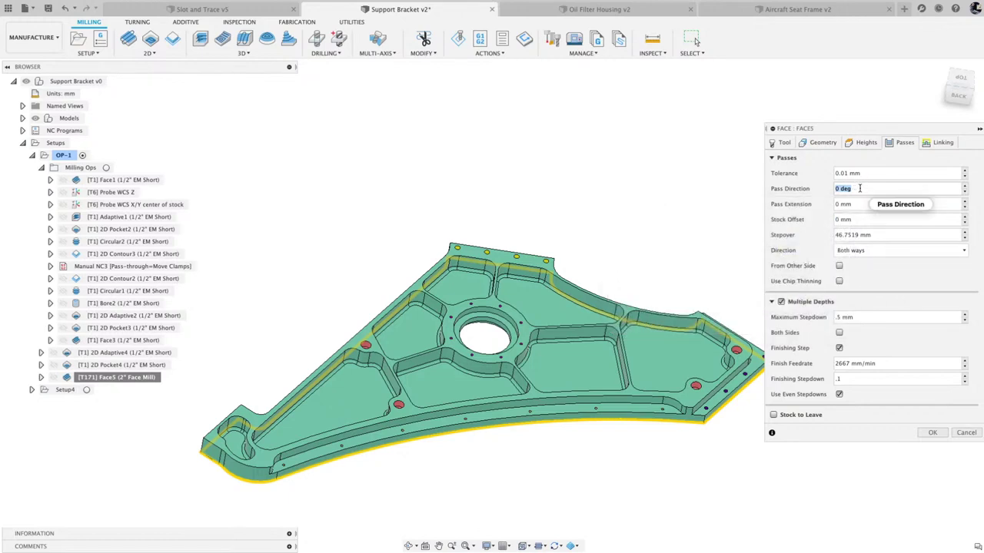
pyautogui.write('9')
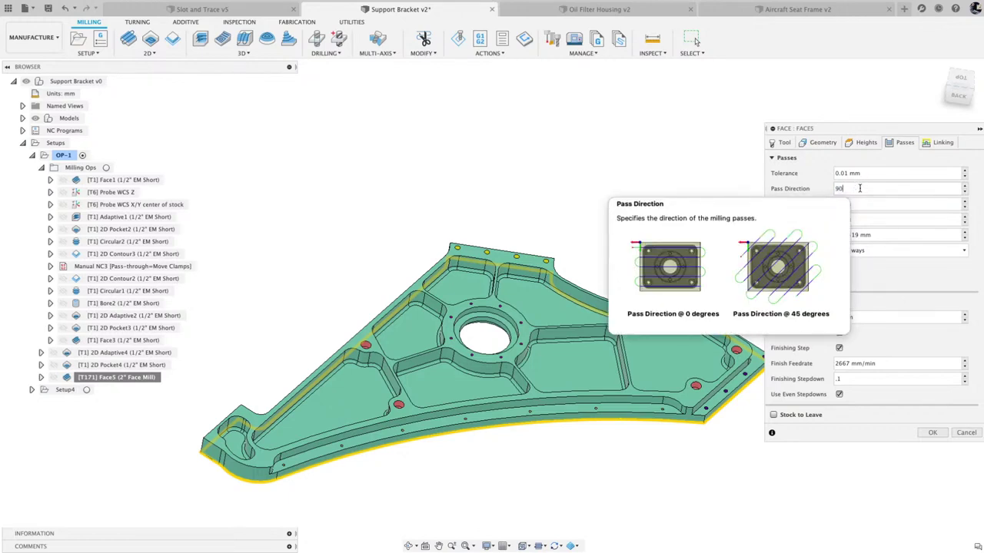
pyautogui.write('0')
pyautogui.click(932, 433)
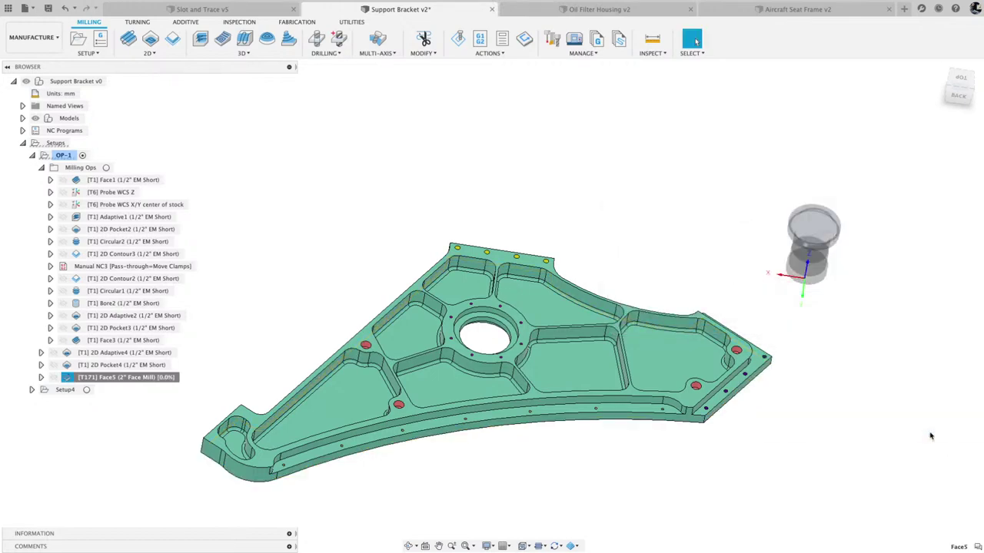
pyautogui.scroll(-4, 576, 377)
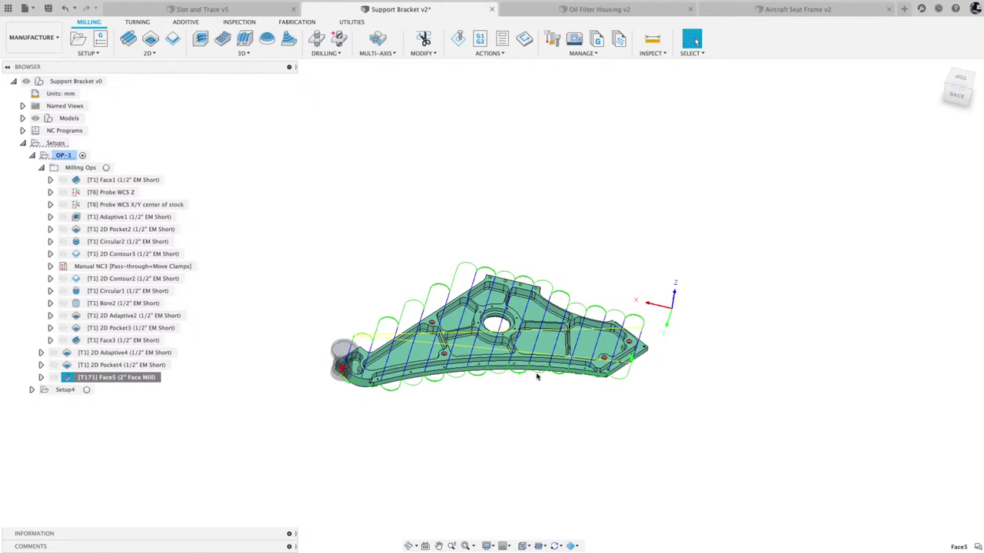
pyautogui.scroll(1, 607, 342)
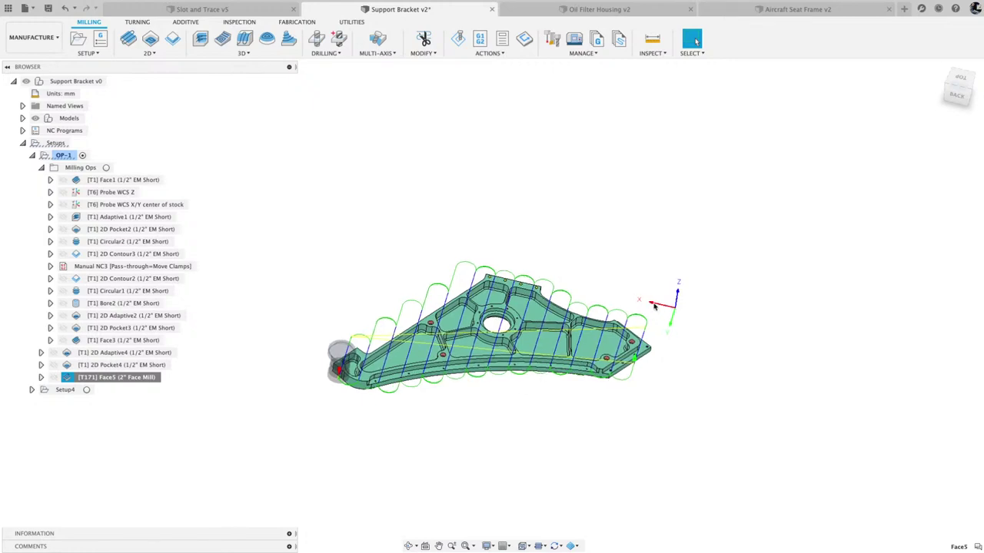
# Change Face5's pass direction from 90° to 45° and regenerate
pyautogui.rightClick(121, 380)
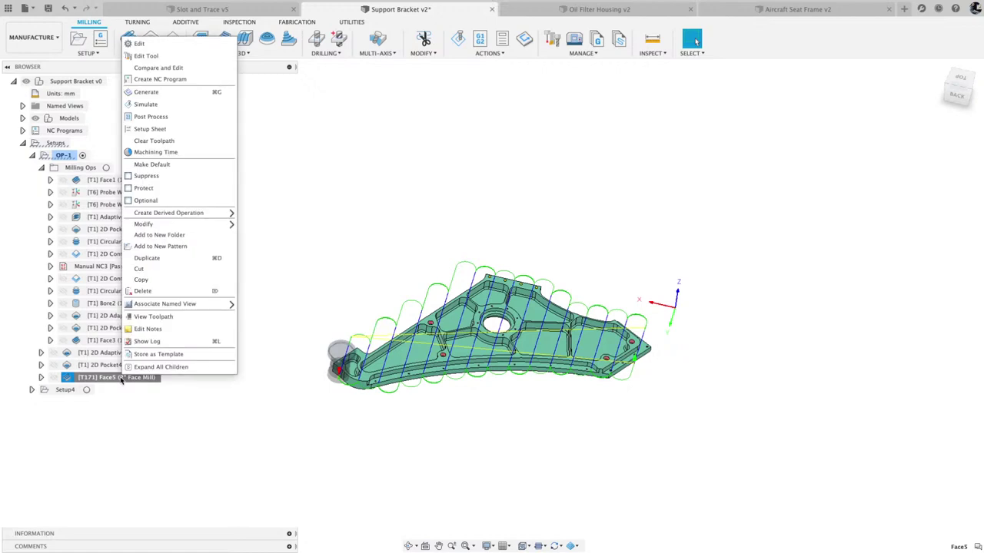
pyautogui.click(151, 43)
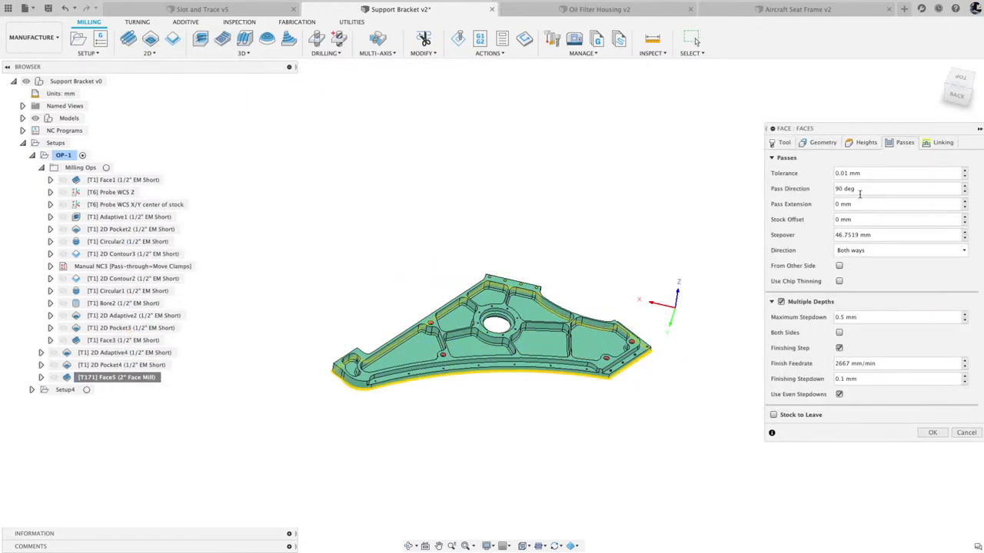
pyautogui.click(859, 191)
pyautogui.click(932, 432)
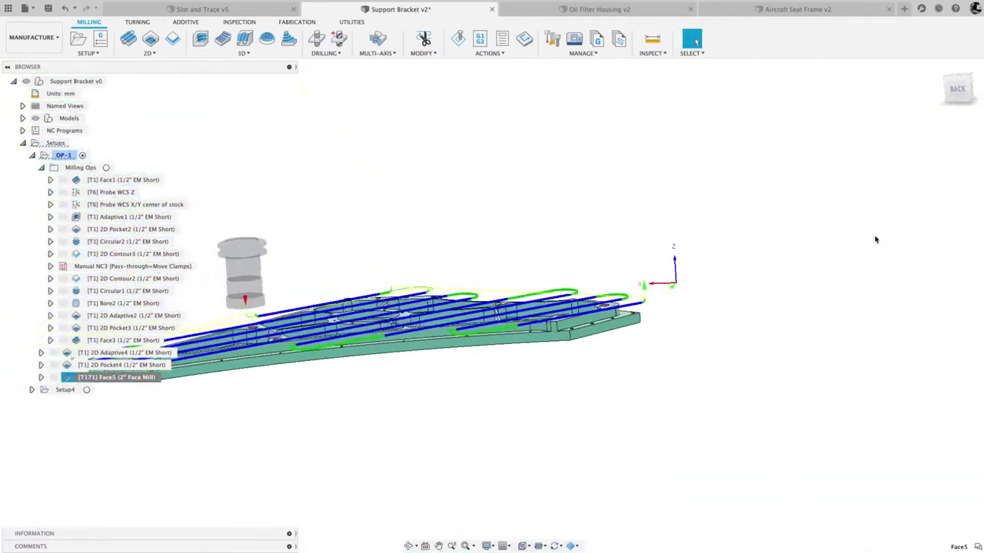
# Reopen Face5, review its linking settings (Preserve rapid movement, Smooth transitions), and accept unchanged
pyautogui.rightClick(109, 382)
pyautogui.click(173, 46)
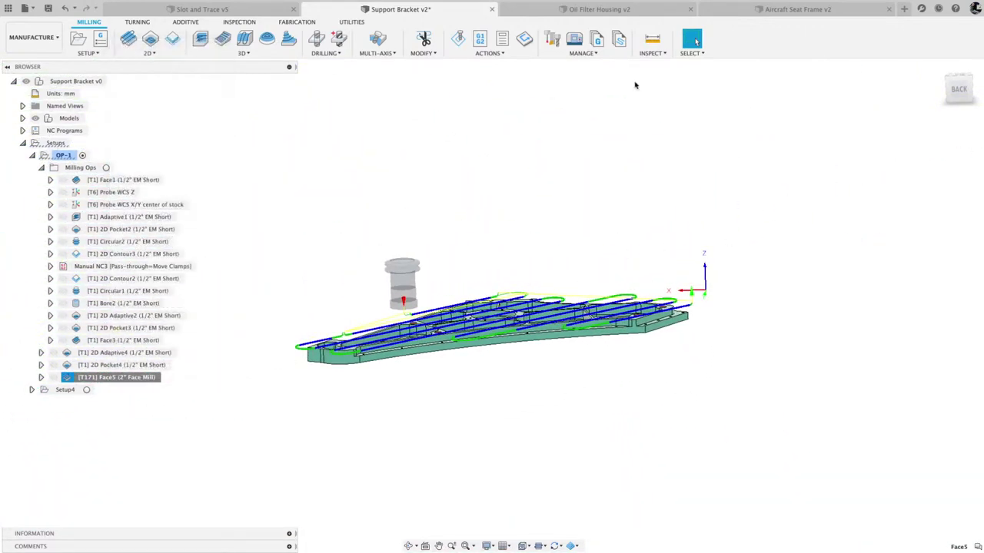
pyautogui.click(939, 143)
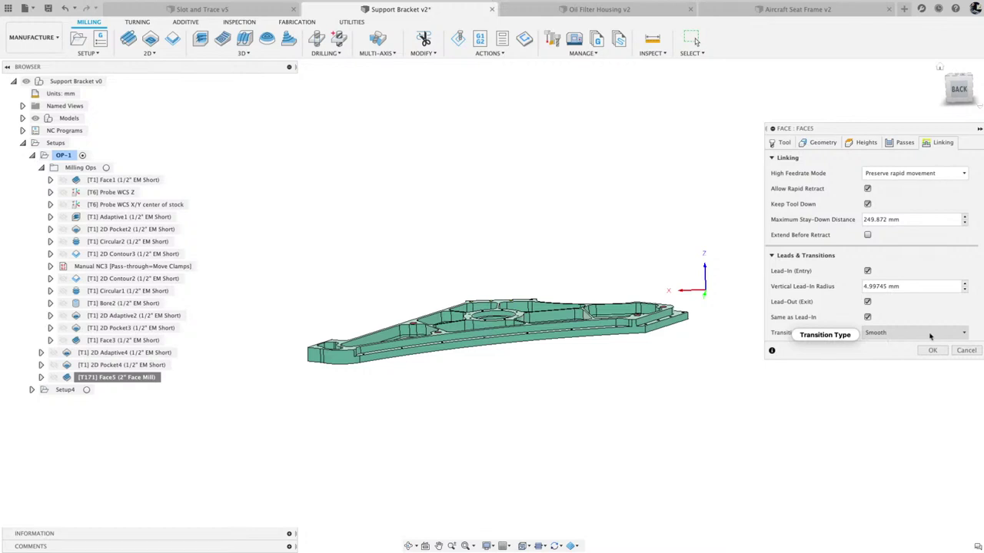
pyautogui.moveTo(930, 335)
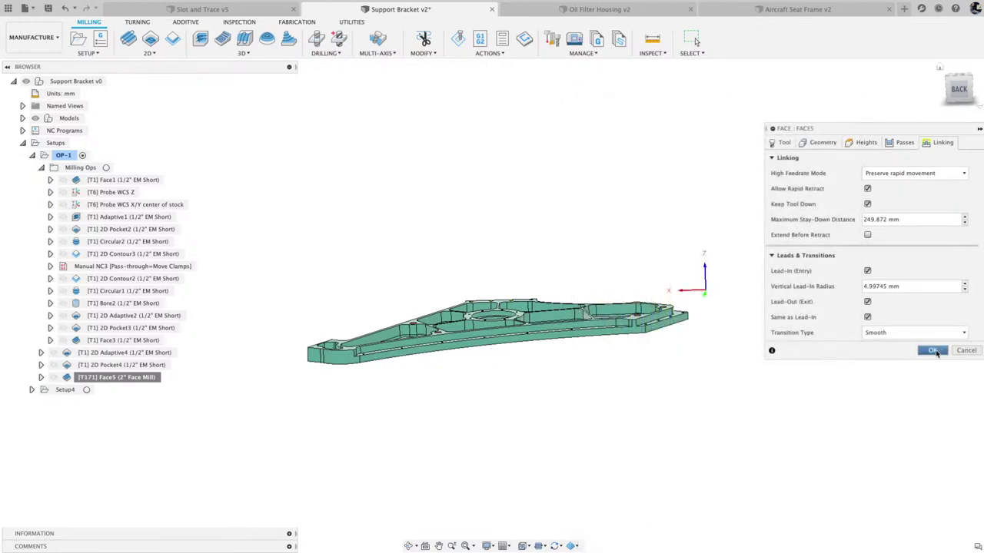
pyautogui.click(933, 351)
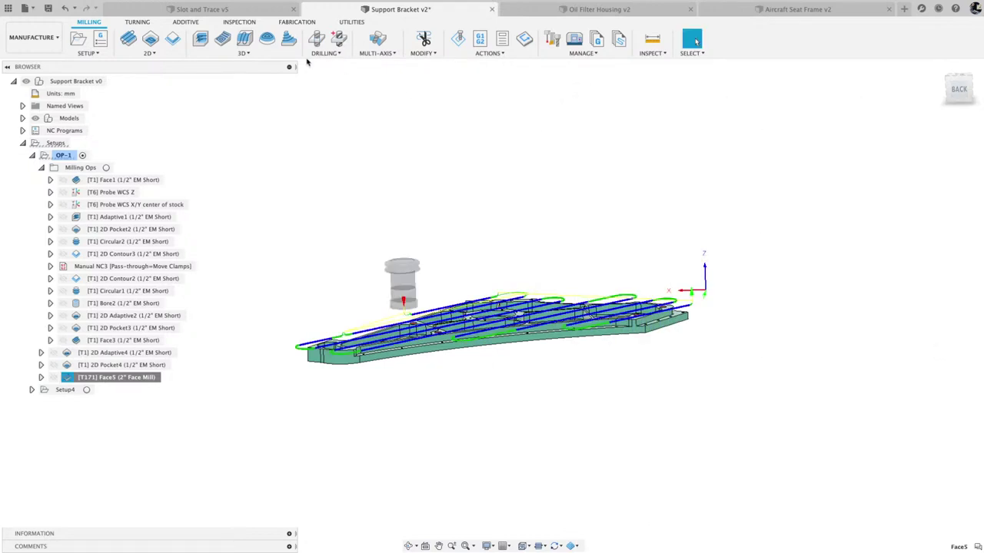
# Bring up the 2D milling strategy dropdown to locate 2D Contour
pyautogui.click(153, 53)
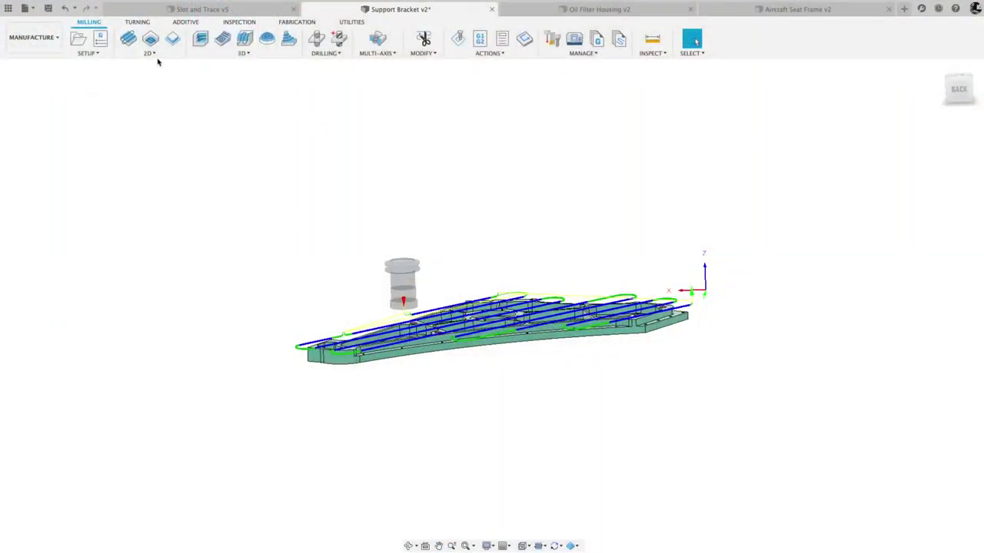
pyautogui.click(150, 54)
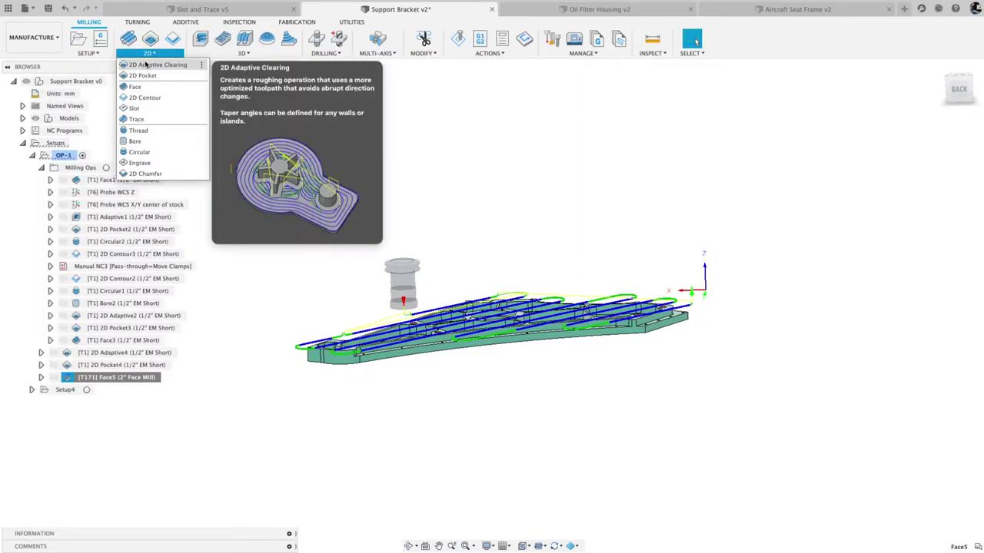
# Start a 2D Contour using the #1 3/4" Destiny Diamond Back bullnose at 12000 rpm
pyautogui.click(152, 100)
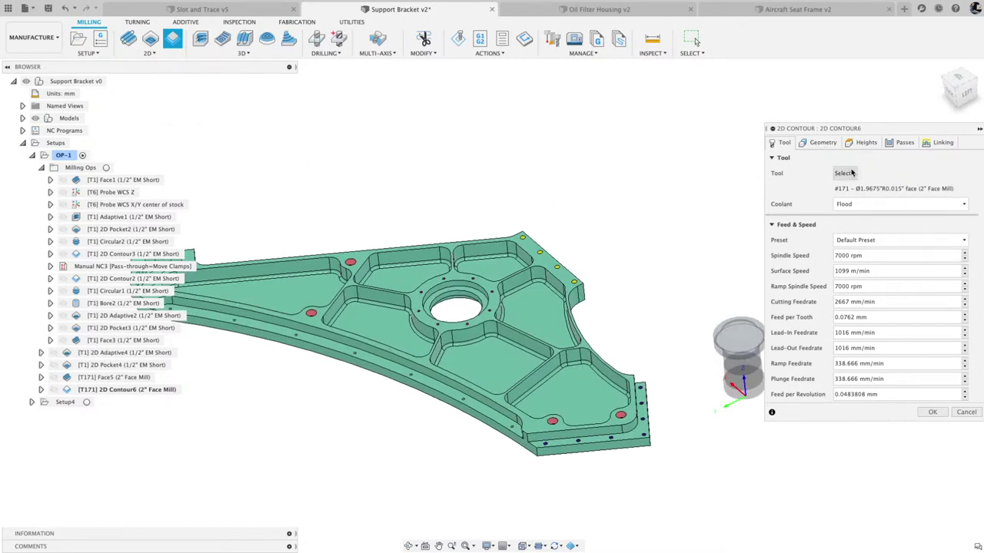
pyautogui.click(845, 173)
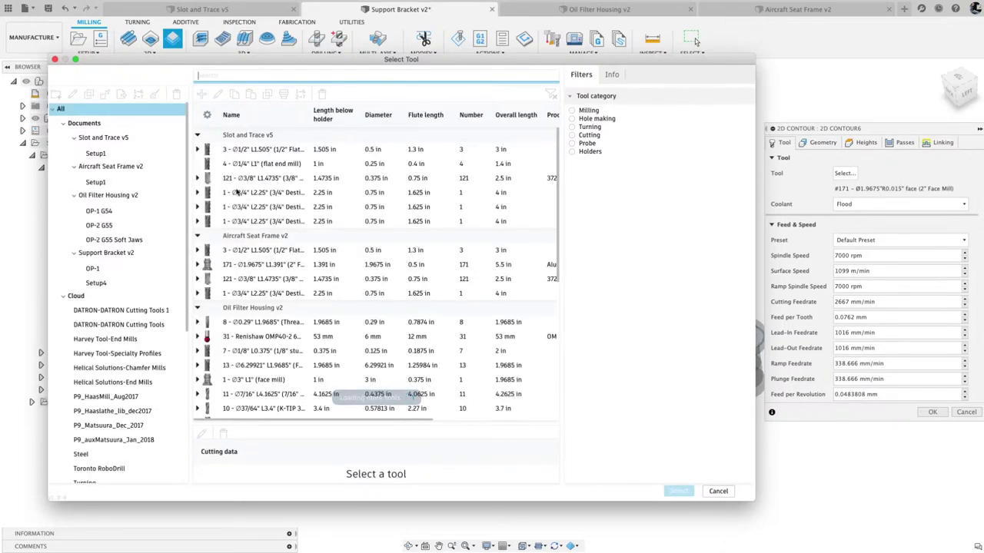
pyautogui.click(245, 194)
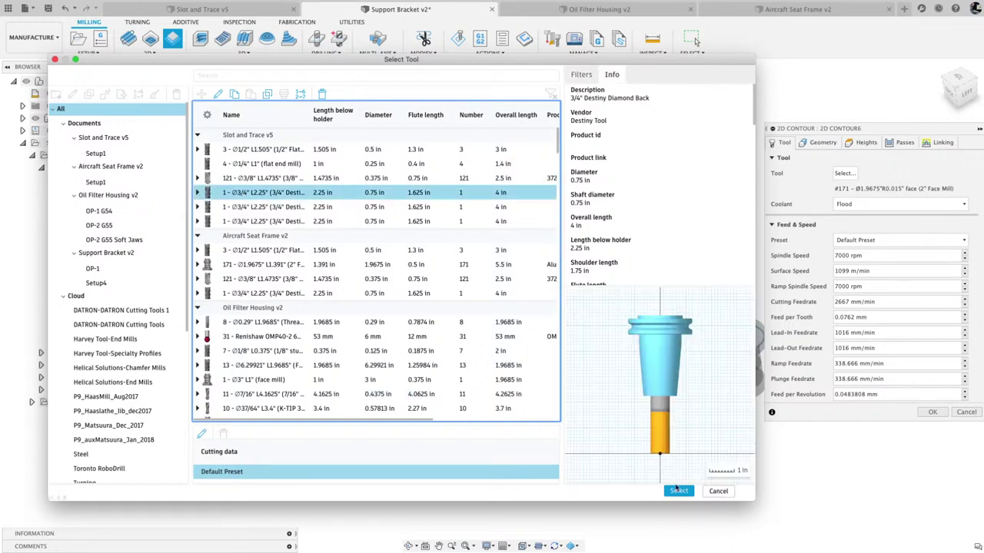
pyautogui.click(679, 491)
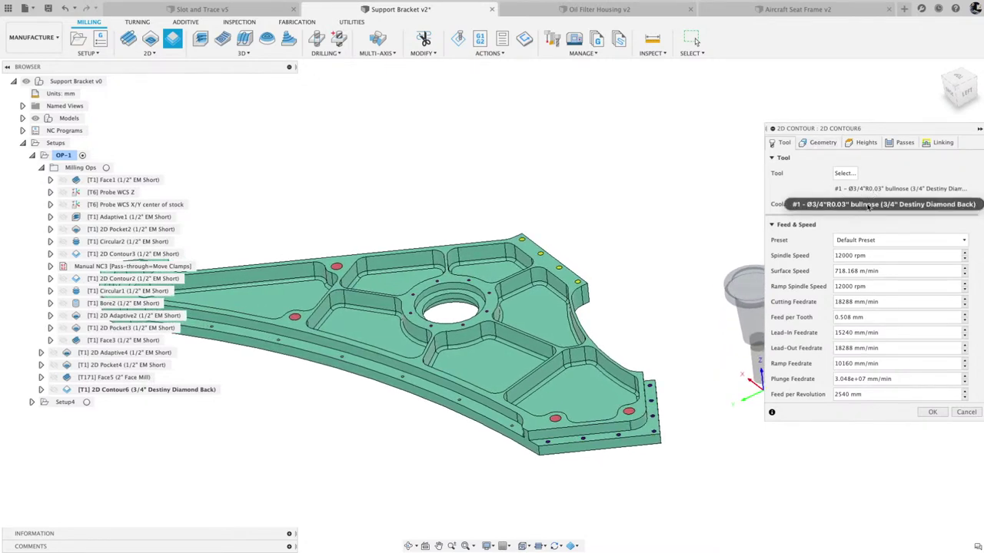
# Test bottom-edge and long flange-edge contour chains for 2D Contour6, then clear them
pyautogui.click(821, 145)
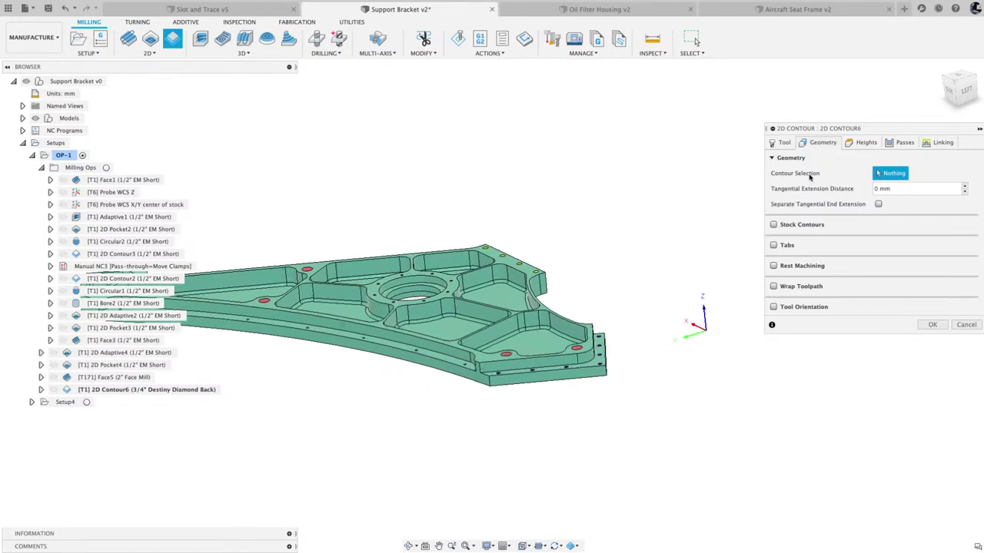
pyautogui.click(601, 380)
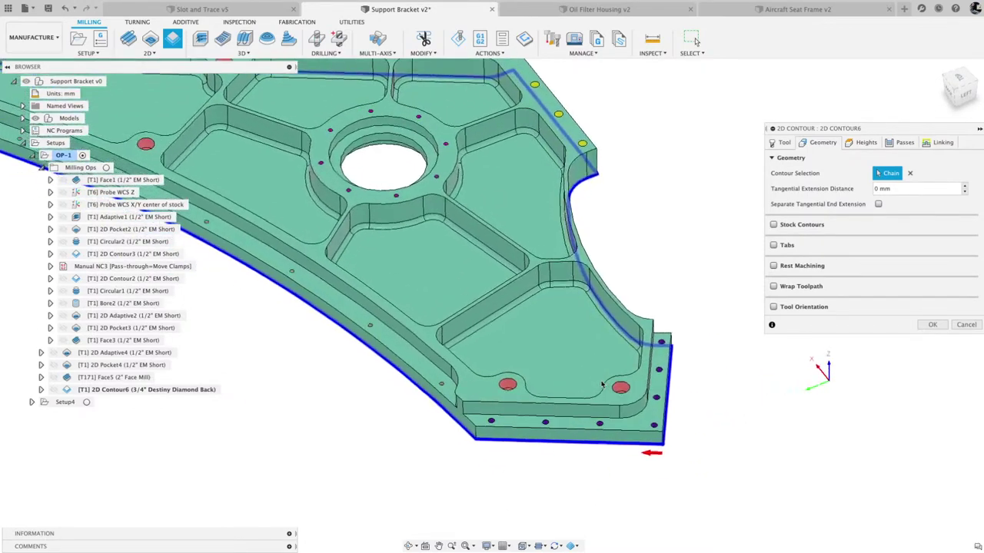
pyautogui.click(910, 175)
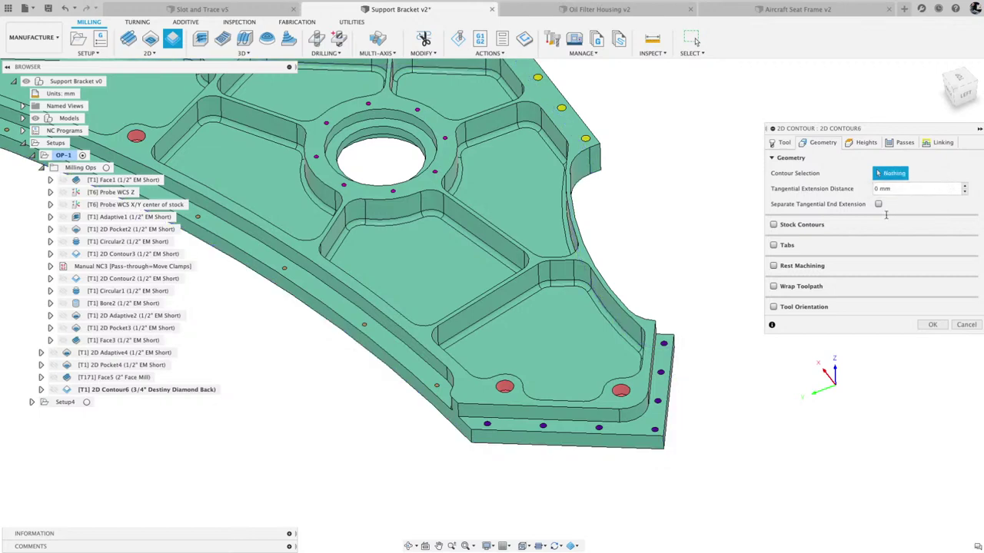
pyautogui.click(626, 374)
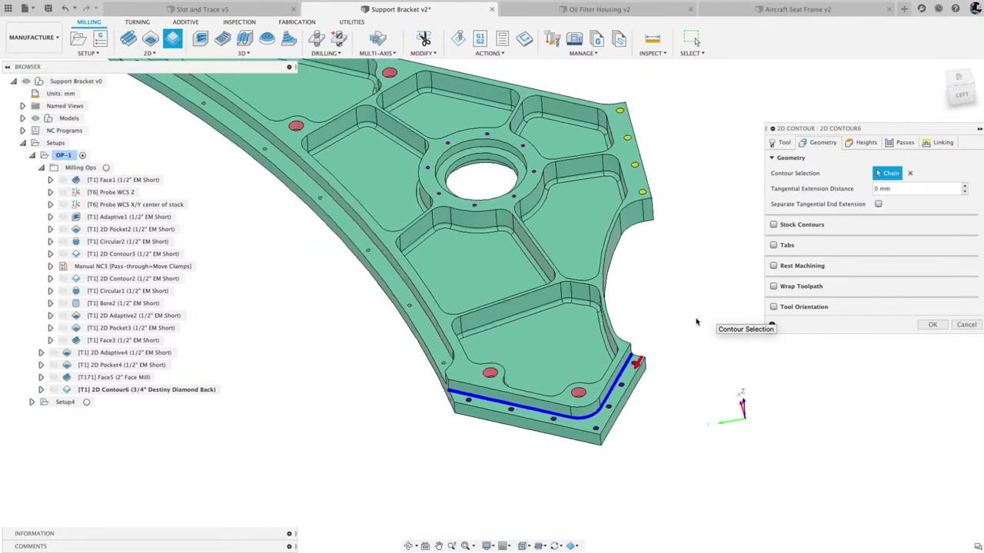
pyautogui.click(540, 380)
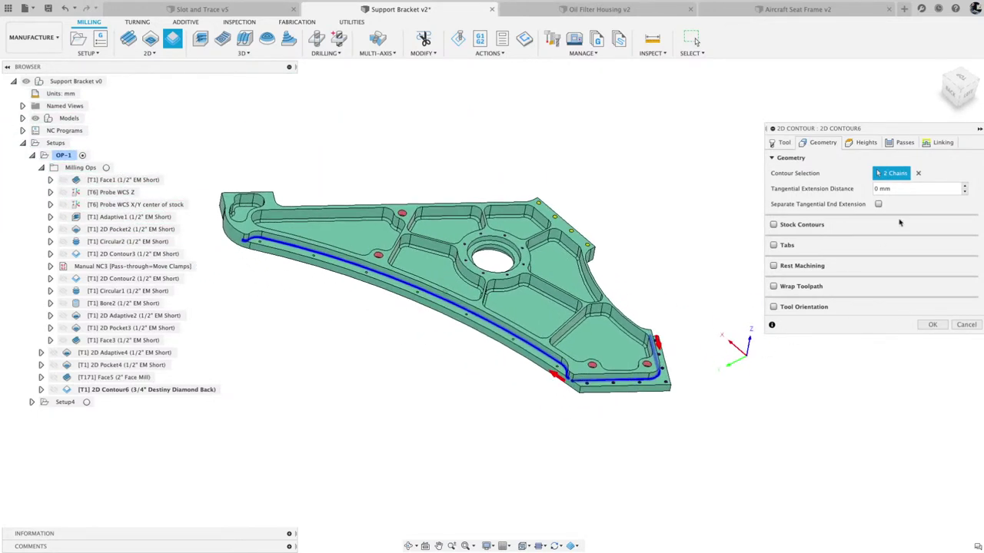
pyautogui.click(918, 173)
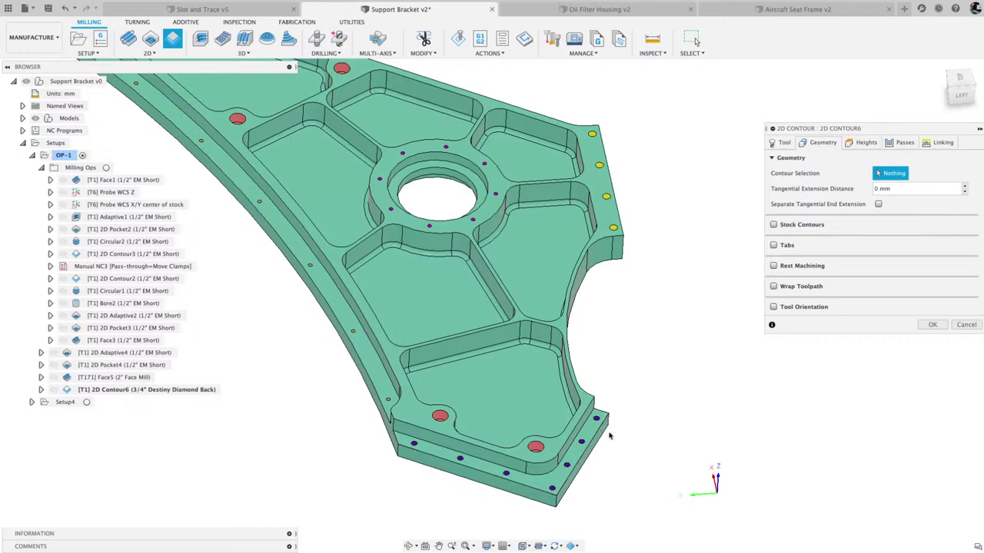
# Select only the short flange-end bottom edge as the contour and accept the operation
pyautogui.click(604, 419)
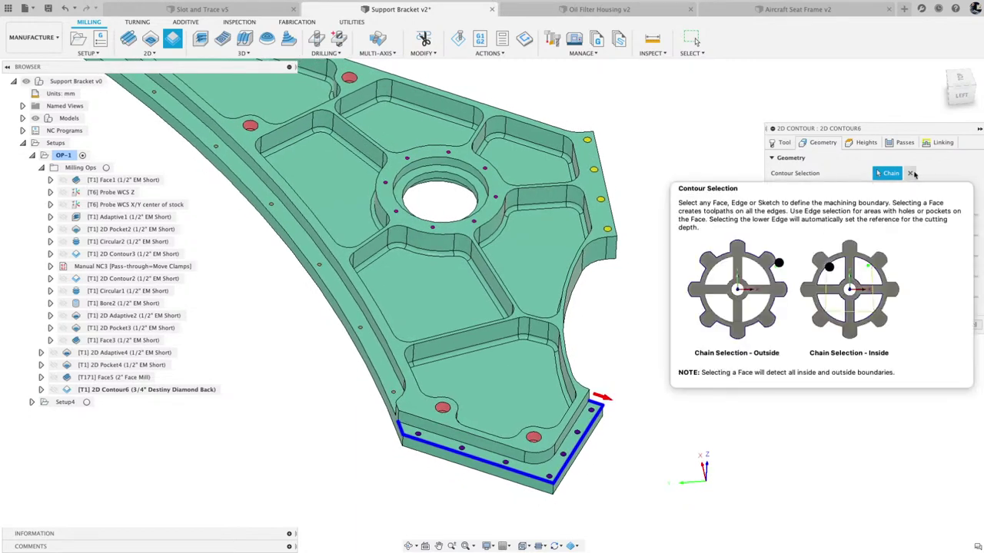
pyautogui.click(911, 174)
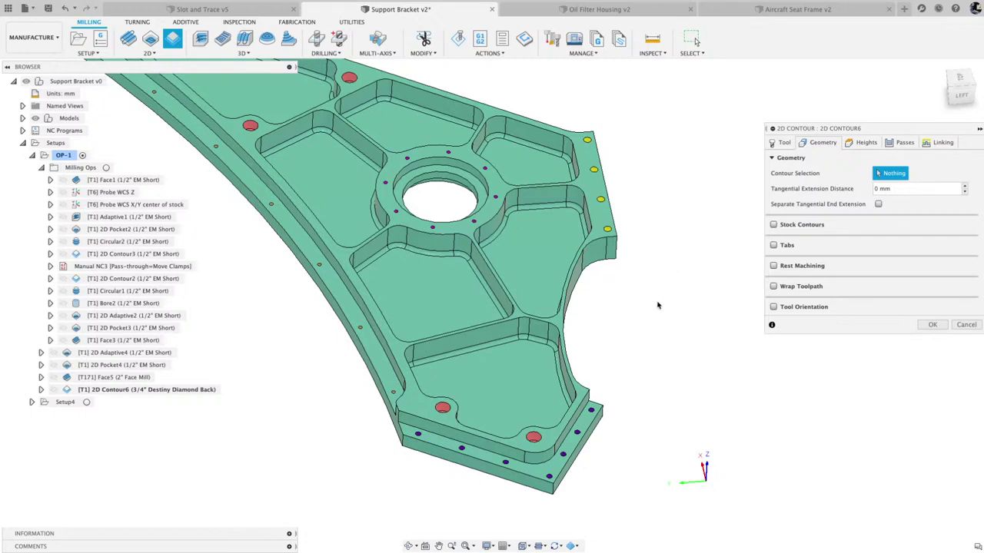
pyautogui.click(603, 413)
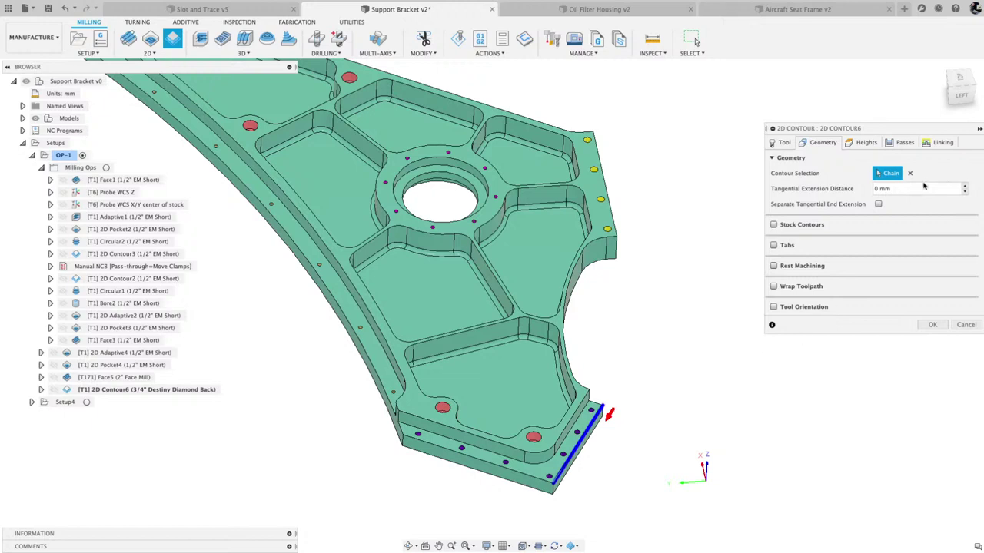
pyautogui.moveTo(910, 173)
pyautogui.click(934, 325)
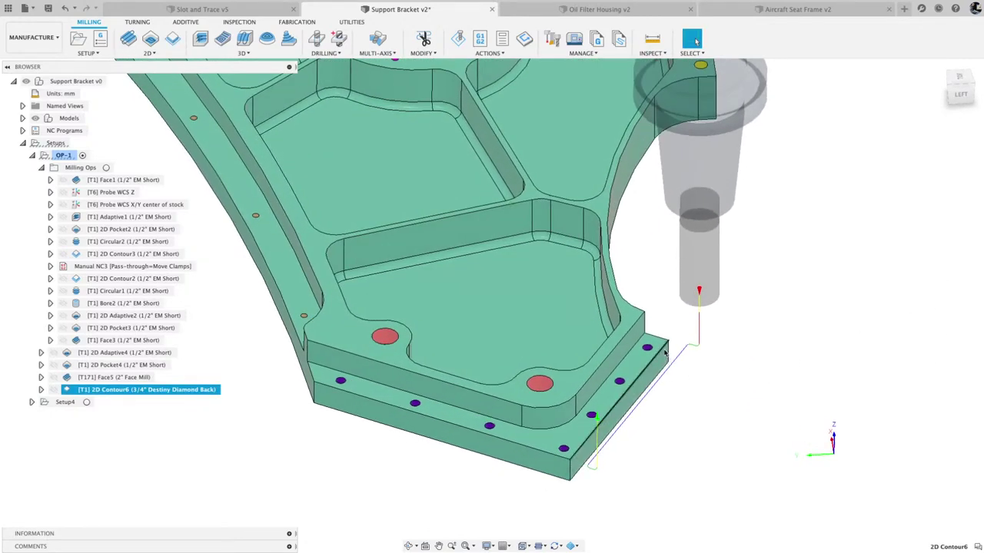
# Orbit and zoom to inspect the flange-end toolpath from a low side view
pyautogui.keyDown('shift'); pyautogui.moveTo(619, 401); pyautogui.dragTo(690, 356, button='middle'); pyautogui.keyUp('shift')
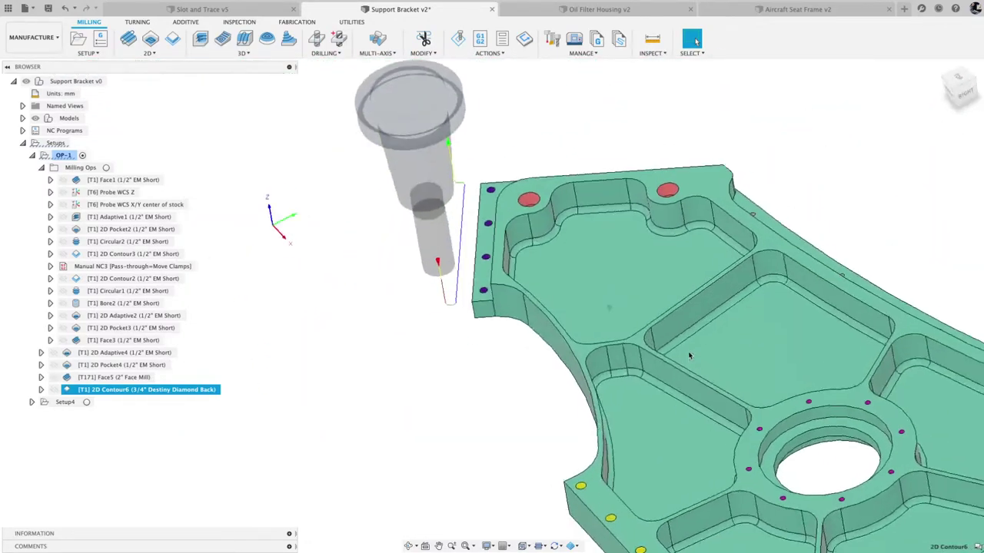
pyautogui.scroll(6, 689, 356)
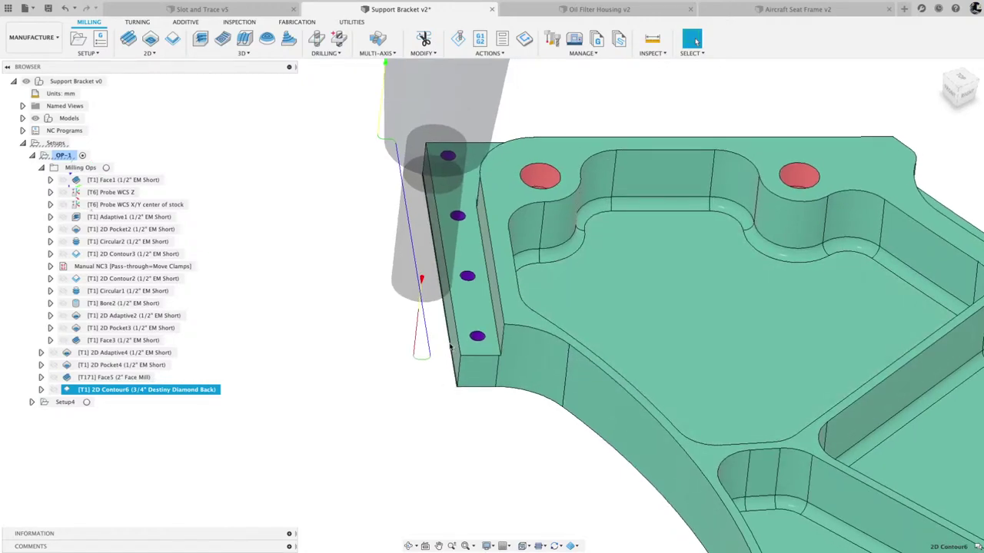
pyautogui.keyDown('shift'); pyautogui.moveTo(349, 376); pyautogui.dragTo(448, 405, button='middle'); pyautogui.keyUp('shift')
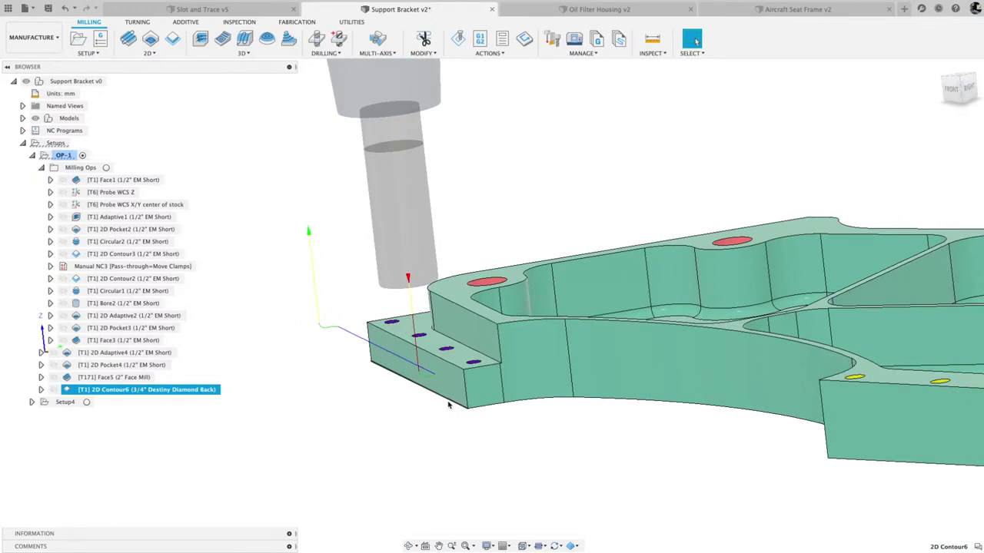
# Reopen 2D Contour6 and replace its contour with the flange's bottom-front edge
pyautogui.rightClick(151, 391)
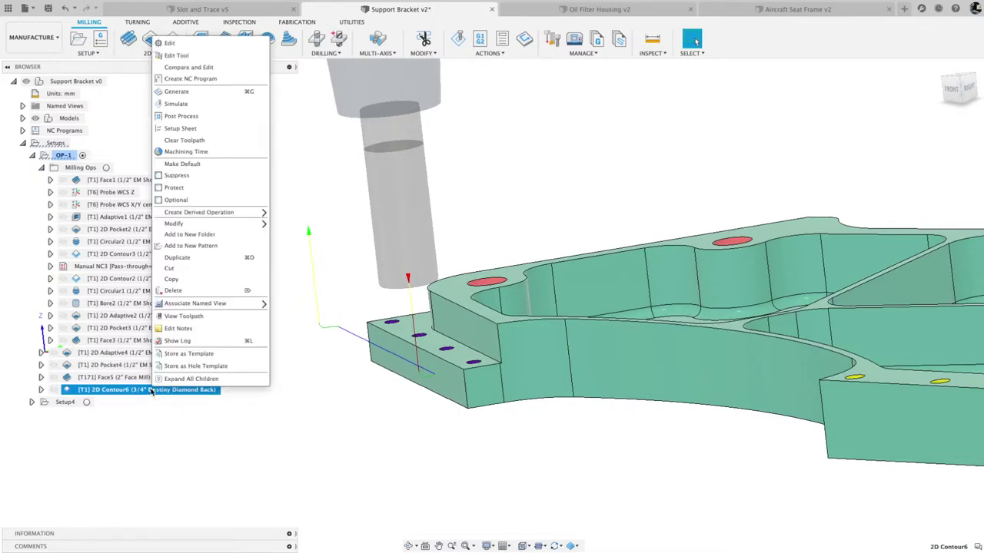
pyautogui.click(183, 43)
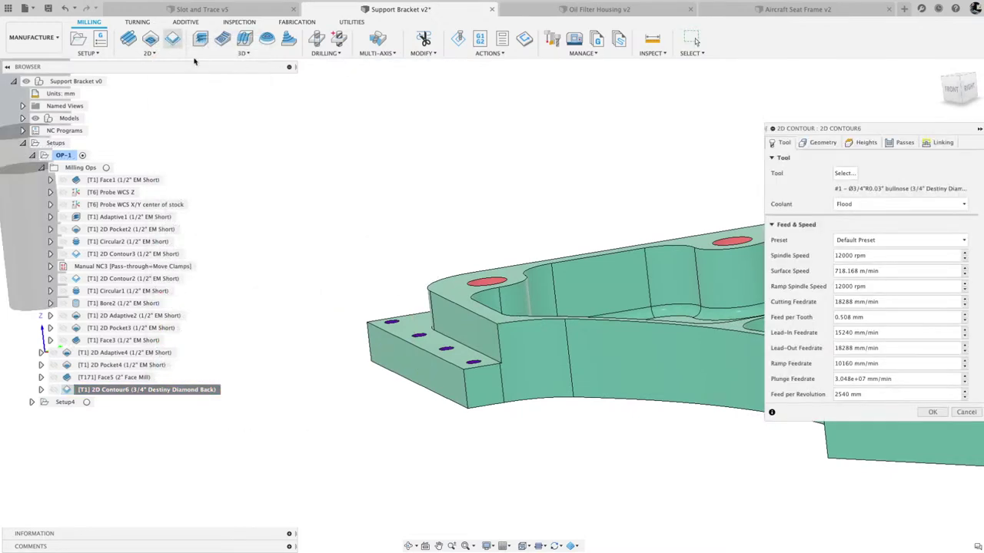
pyautogui.click(822, 142)
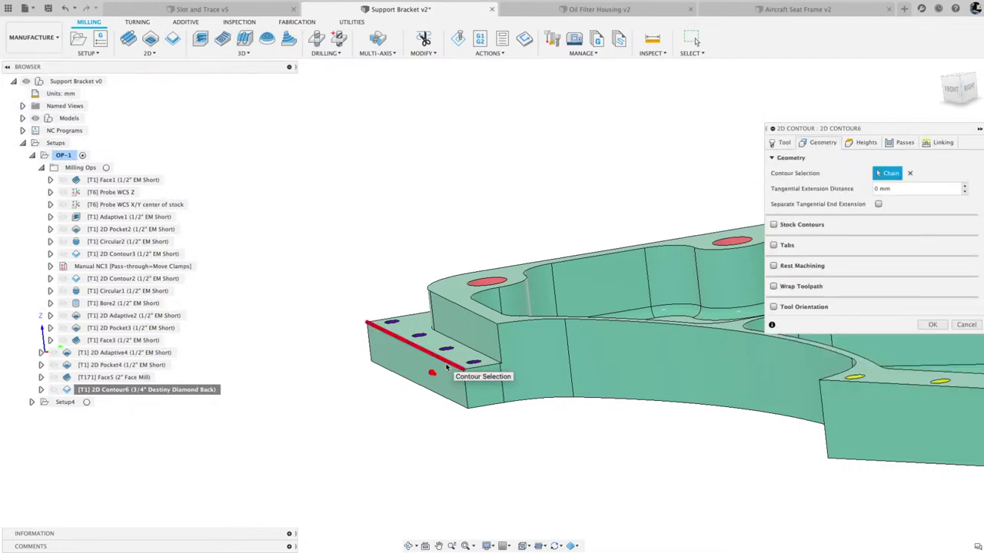
pyautogui.click(909, 173)
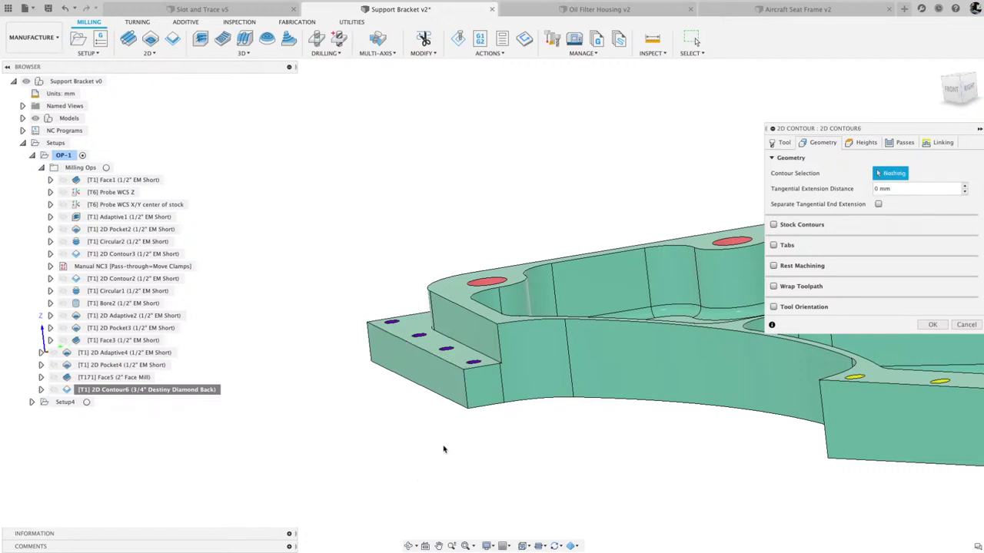
pyautogui.click(455, 409)
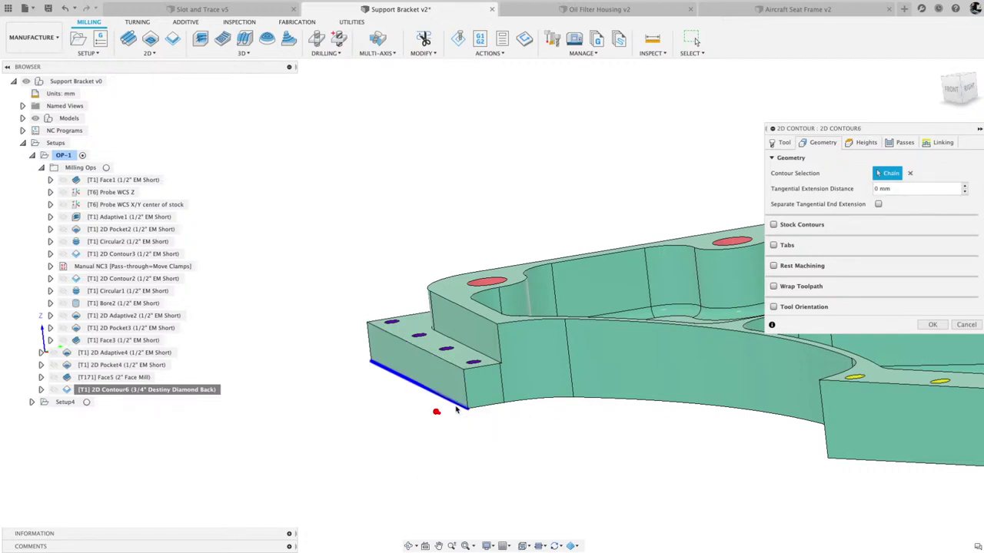
# Set the bottom height offset to -0.5 and accept the edit
pyautogui.click(863, 142)
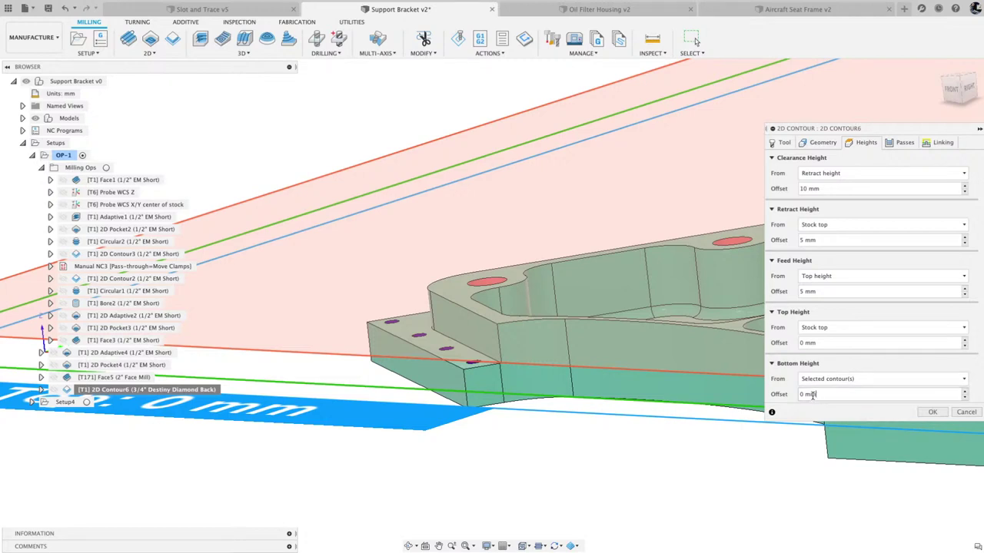
pyautogui.moveTo(819, 395); pyautogui.dragTo(796, 395)
pyautogui.write('-')
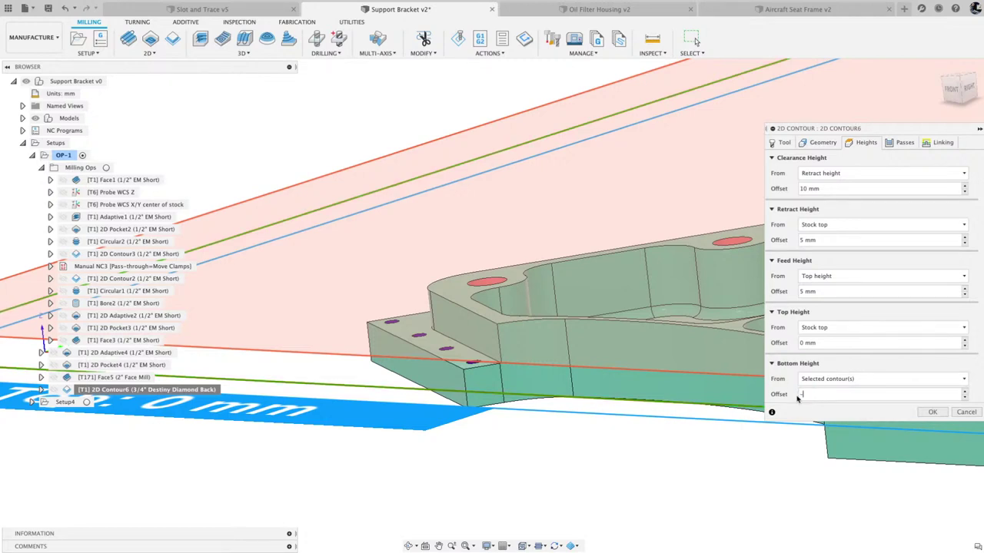
pyautogui.write('.5')
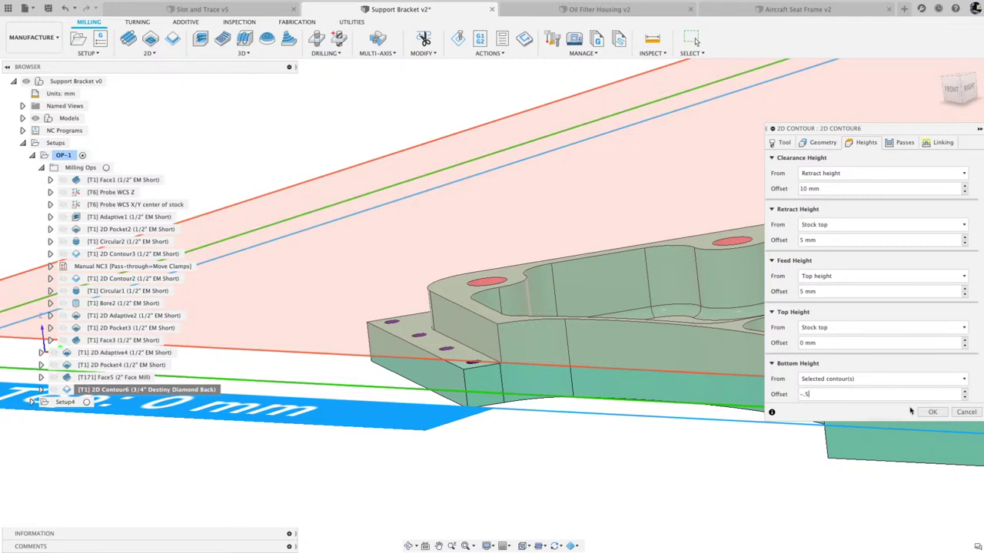
pyautogui.click(926, 415)
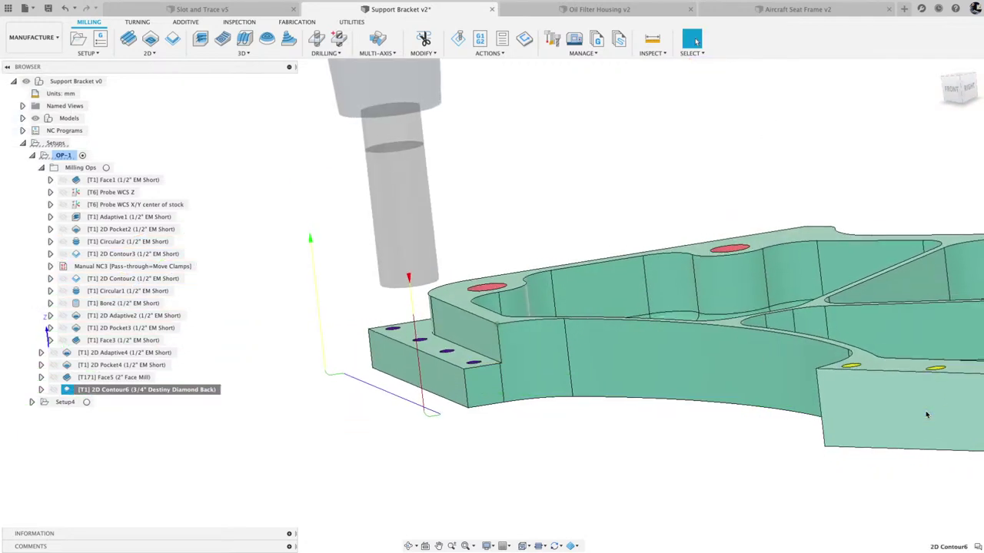
pyautogui.click(949, 93)
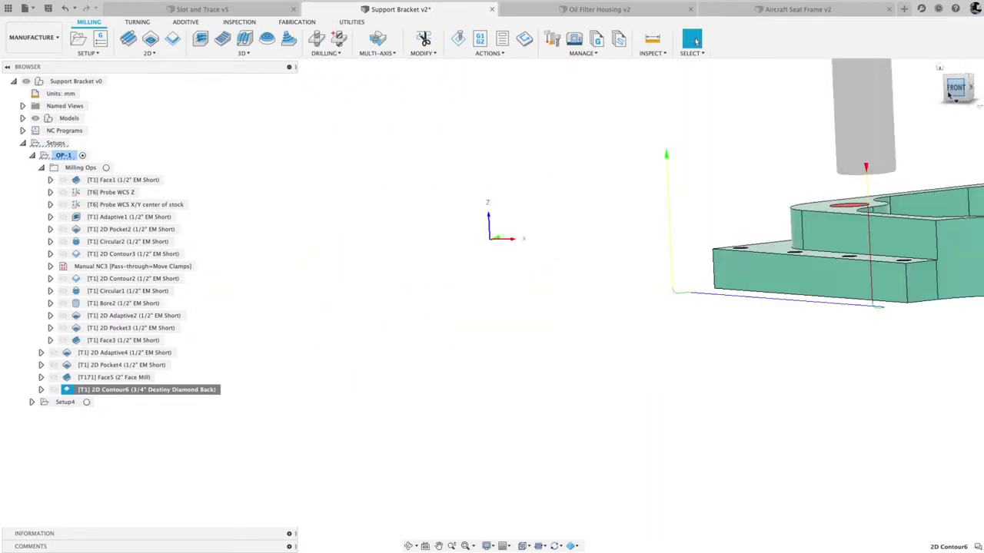
pyautogui.click(466, 547)
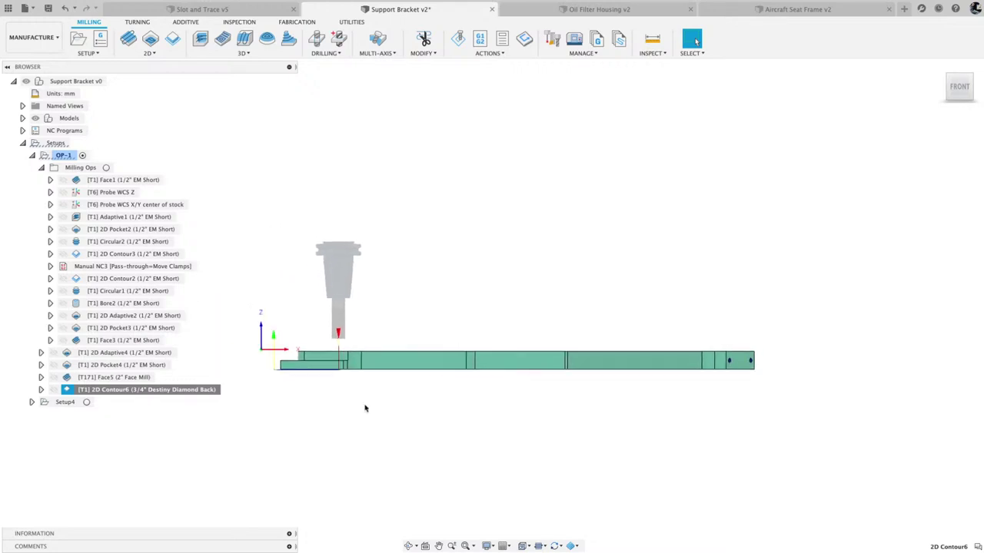
pyautogui.scroll(5, 283, 377)
pyautogui.scroll(3, 283, 377)
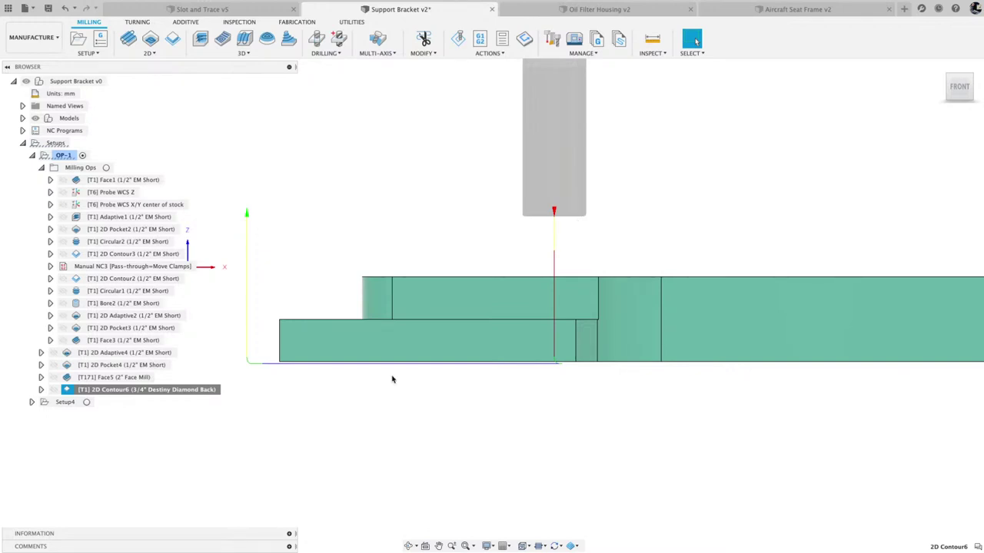
pyautogui.press('F6')
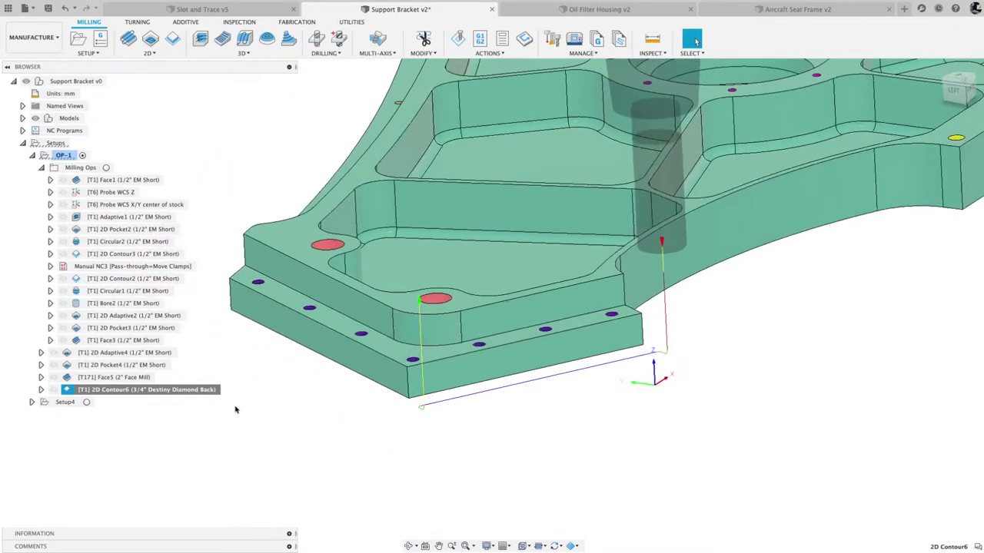
# Reopen 2D Contour6, clear its contour, and pick the bottom front and left bottom edges
pyautogui.rightClick(178, 392)
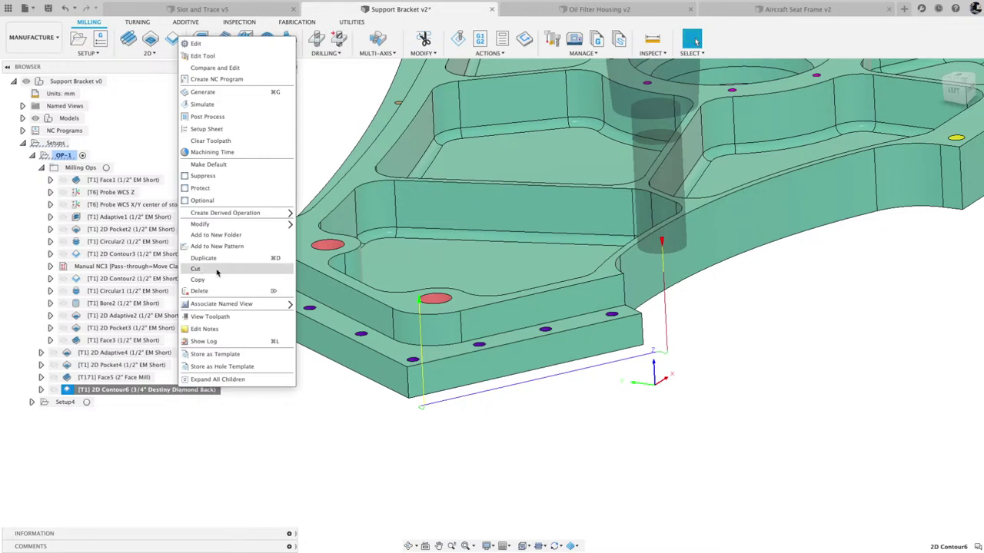
pyautogui.click(207, 43)
pyautogui.click(820, 142)
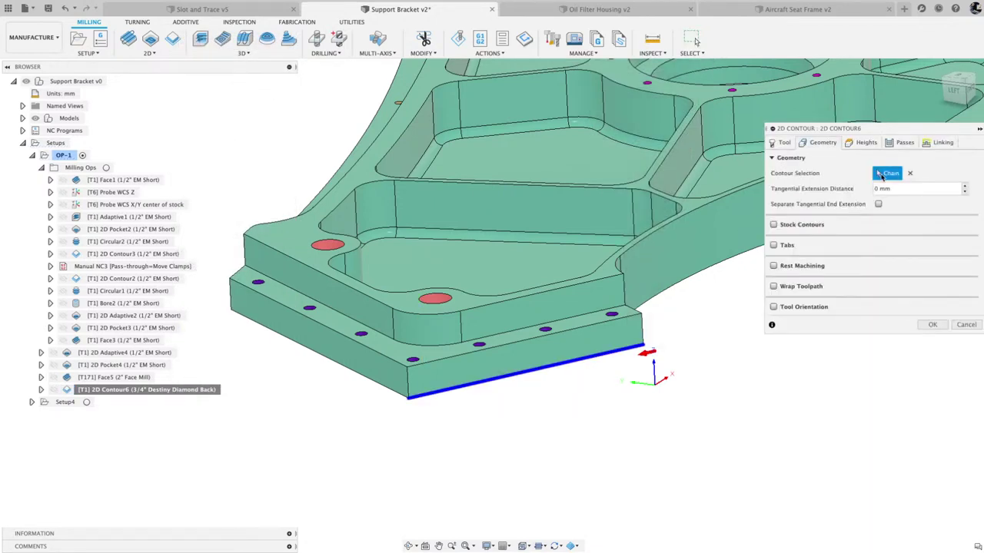
pyautogui.click(909, 173)
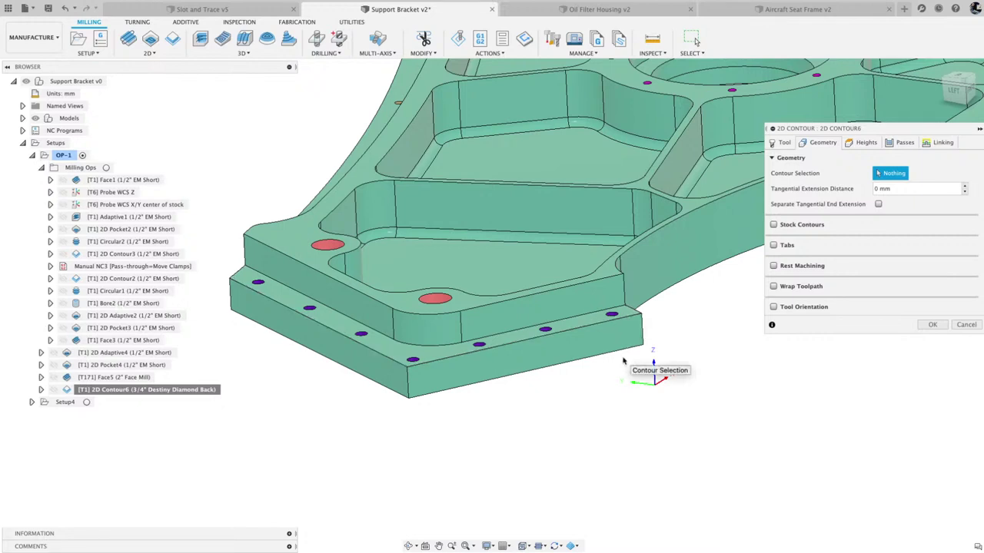
pyautogui.click(602, 326)
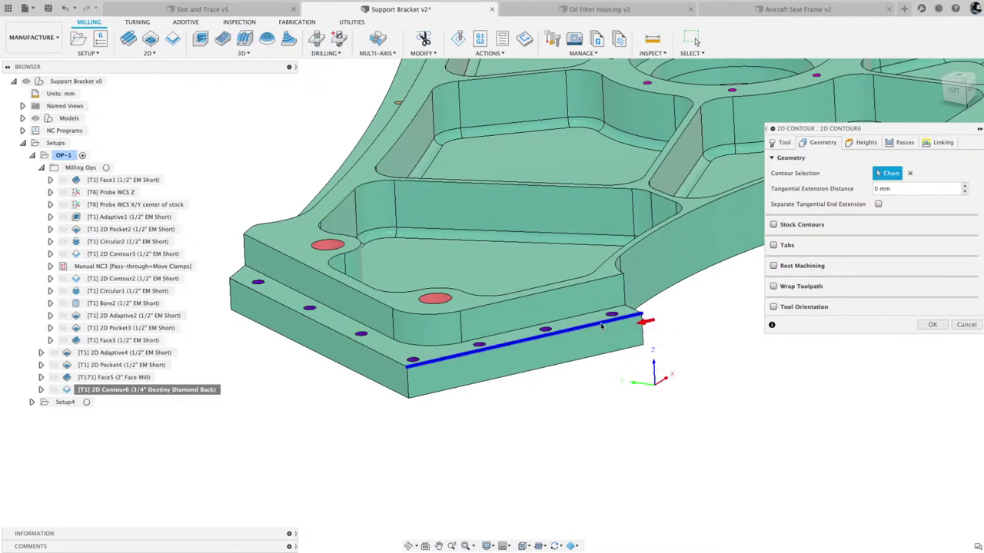
pyautogui.click(235, 283)
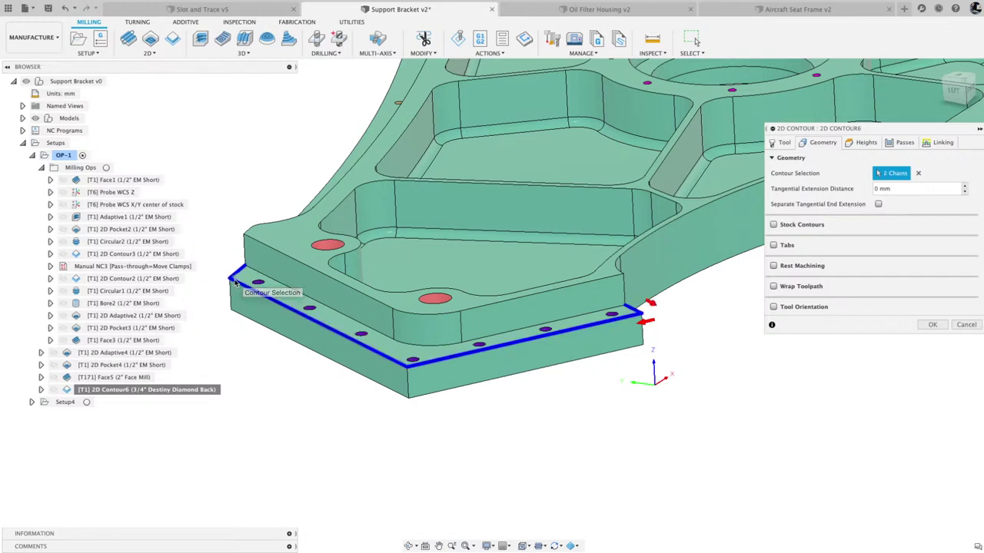
# Clear both chains and pick the 104.394 mm bottom-front flange edge as the contour
pyautogui.keyDown('shift'); pyautogui.moveTo(693, 307); pyautogui.dragTo(580, 271, button='middle'); pyautogui.keyUp('shift')
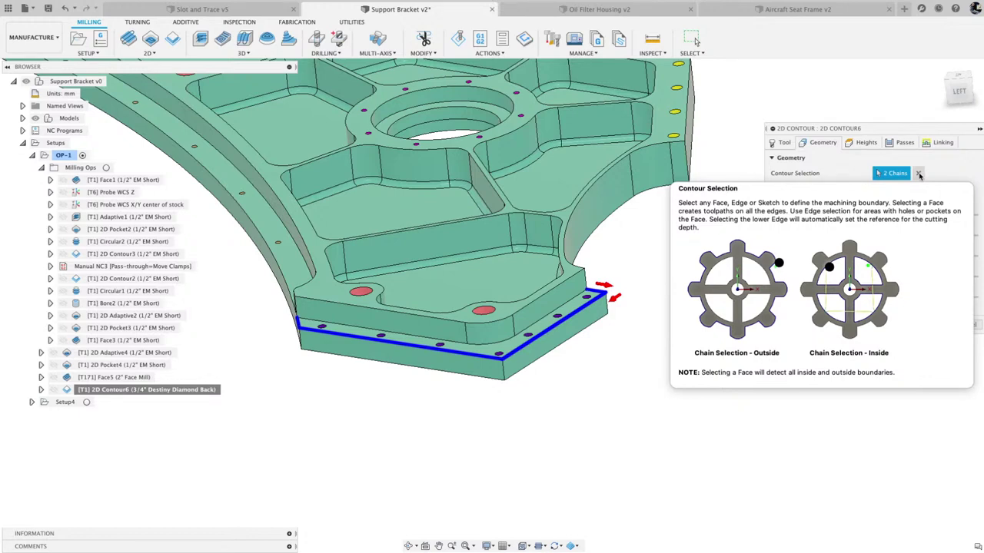
pyautogui.click(919, 174)
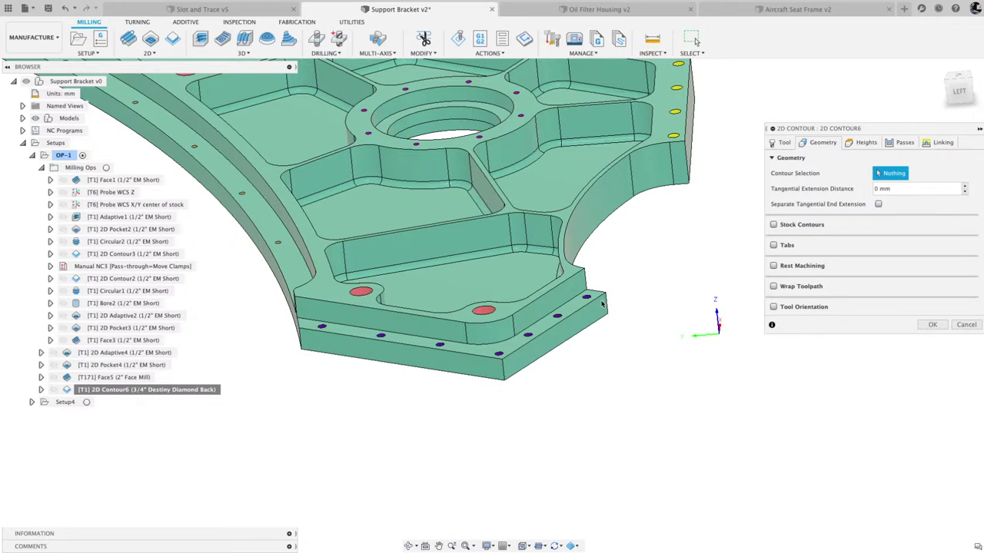
pyautogui.click(603, 301)
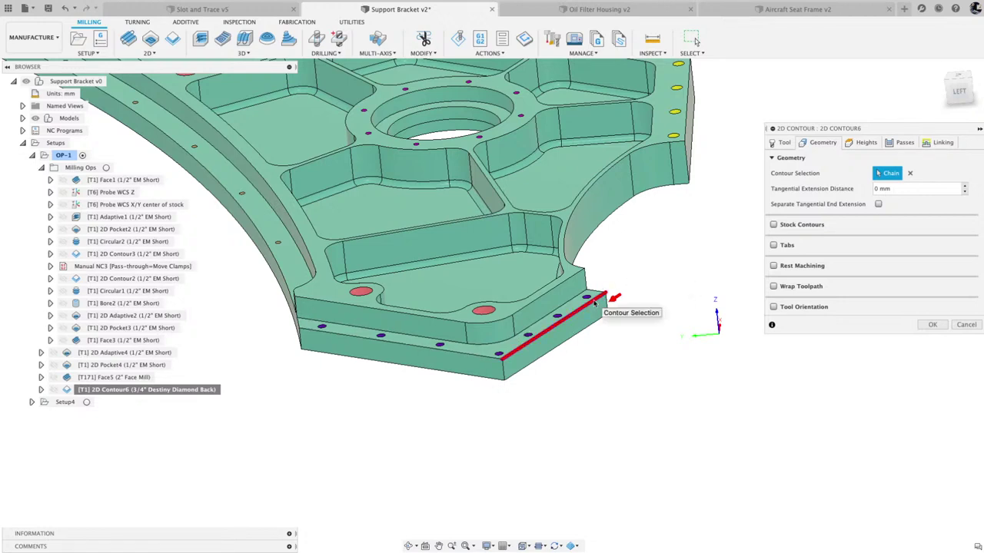
pyautogui.click(595, 304)
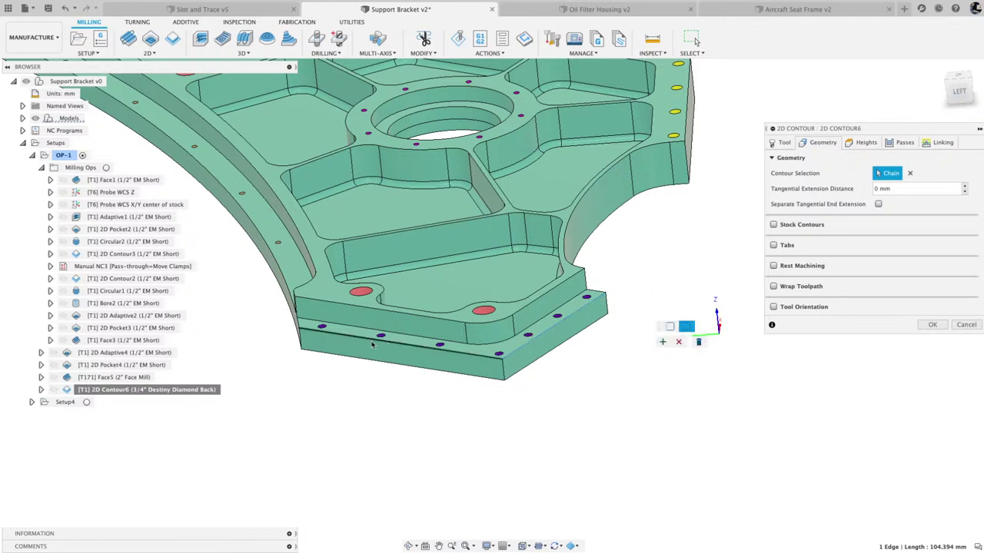
# Add the adjoining lower flange edge and accept the two-edge contour
pyautogui.click(326, 335)
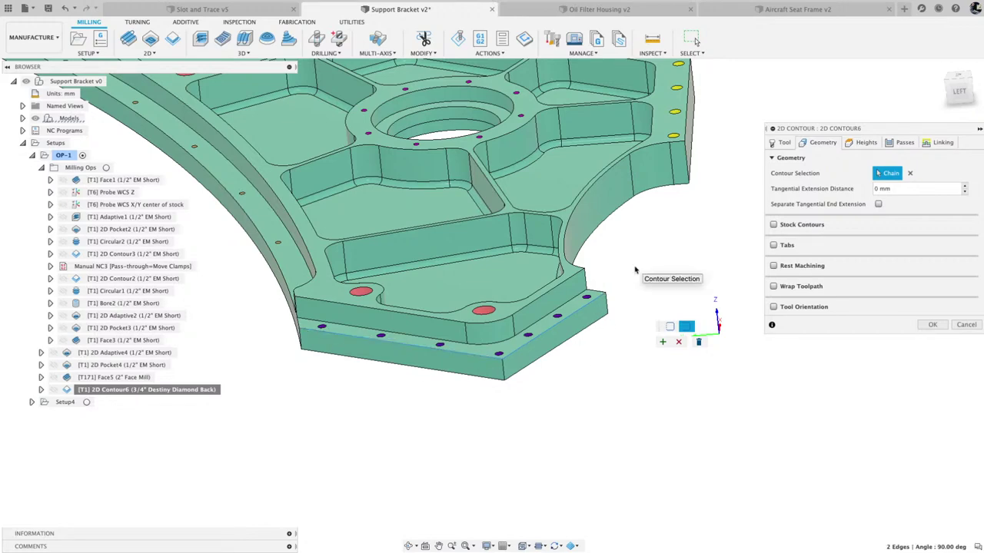
pyautogui.scroll(5, 635, 270)
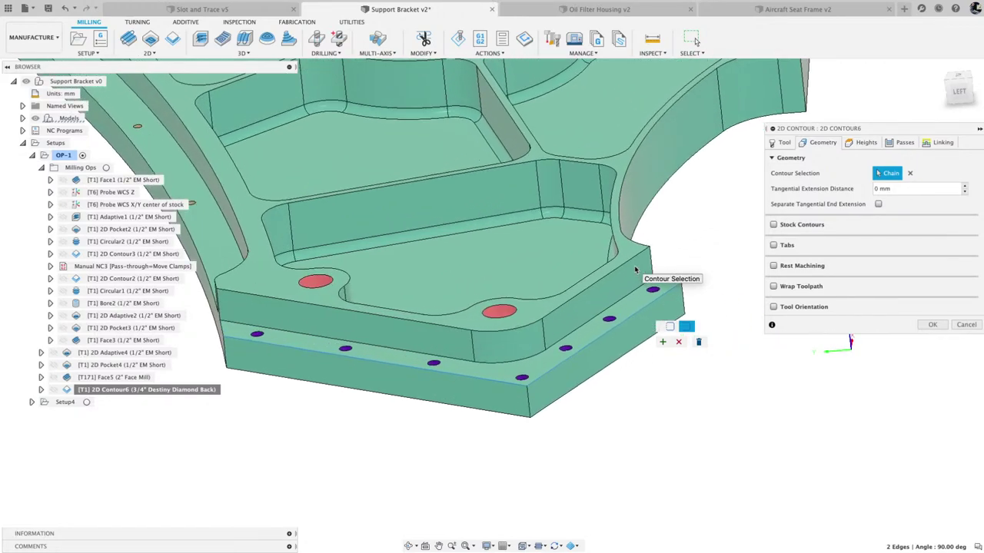
pyautogui.scroll(1, 634, 270)
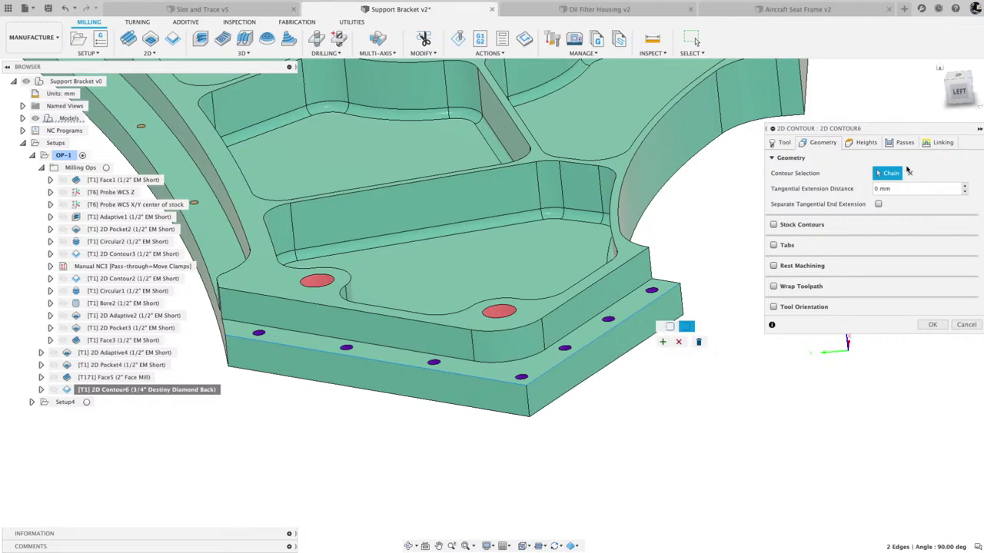
pyautogui.click(664, 343)
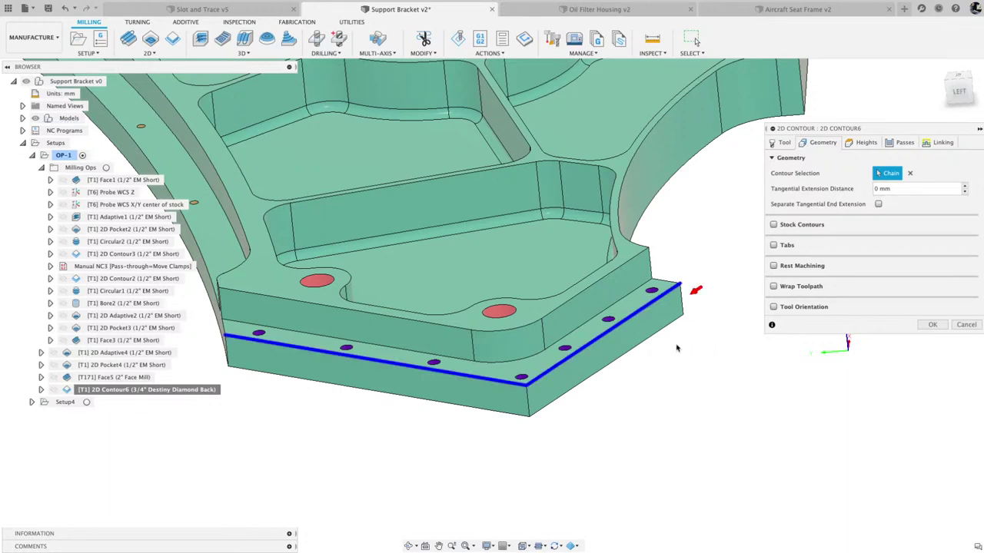
# Reverse the contour's cutting direction and orbit so the selected edges face the viewer
pyautogui.scroll(-3, 705, 295)
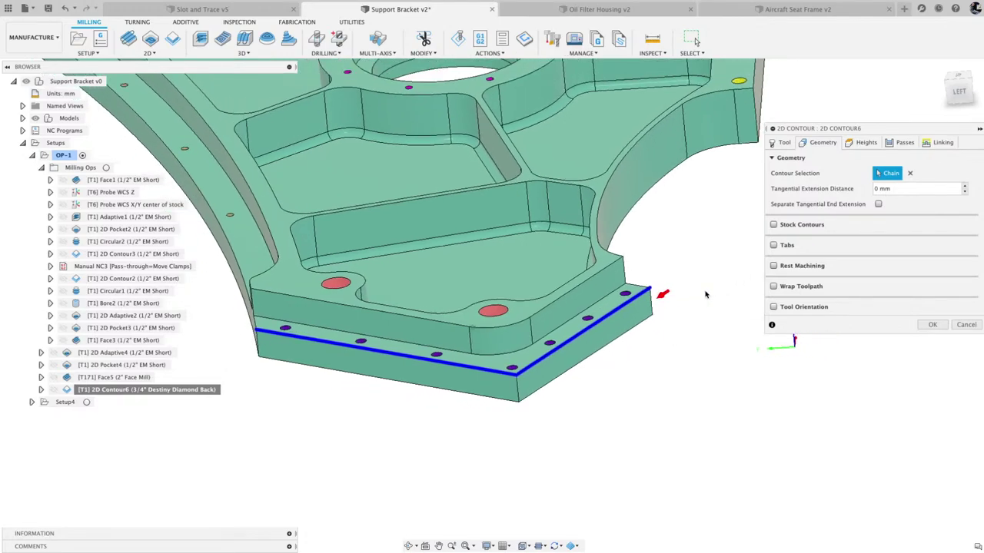
pyautogui.click(960, 77)
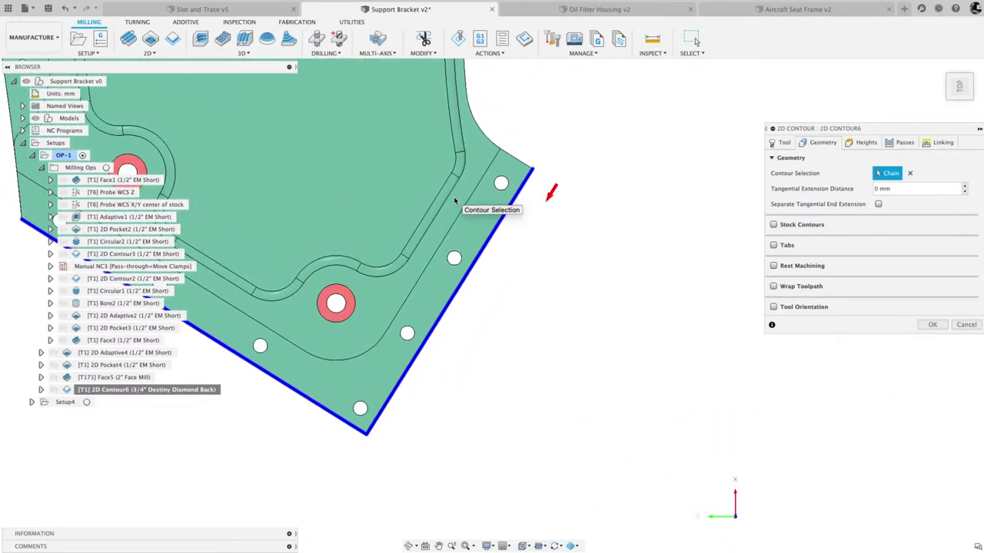
pyautogui.click(551, 193)
pyautogui.keyDown('shift'); pyautogui.moveTo(571, 271); pyautogui.dragTo(592, 307, button='middle'); pyautogui.keyUp('shift')
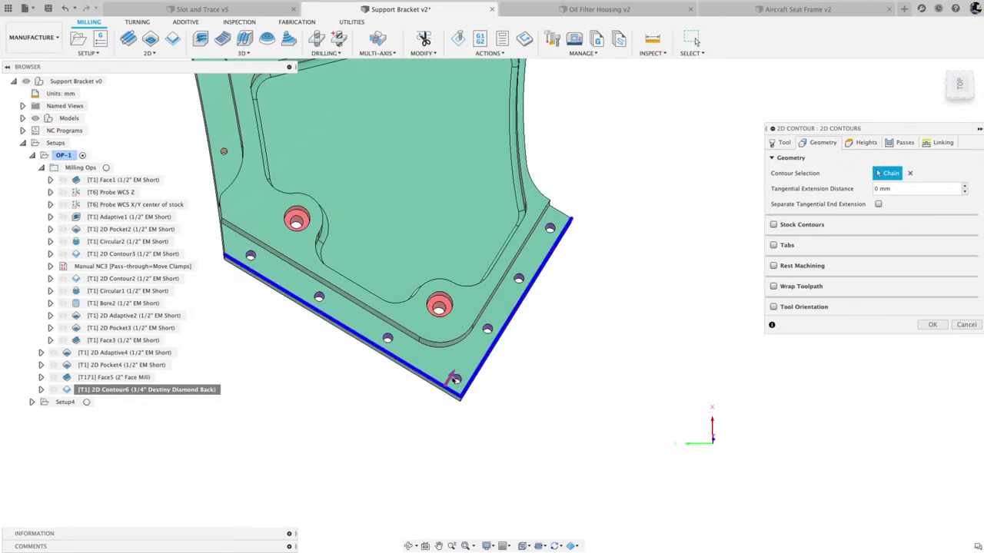
pyautogui.keyDown('shift'); pyautogui.moveTo(584, 235); pyautogui.dragTo(584, 241, button='middle'); pyautogui.keyUp('shift')
# Measure the bottom height from Model bottom with a -1 mm offset and regenerate the toolpath
pyautogui.click(865, 143)
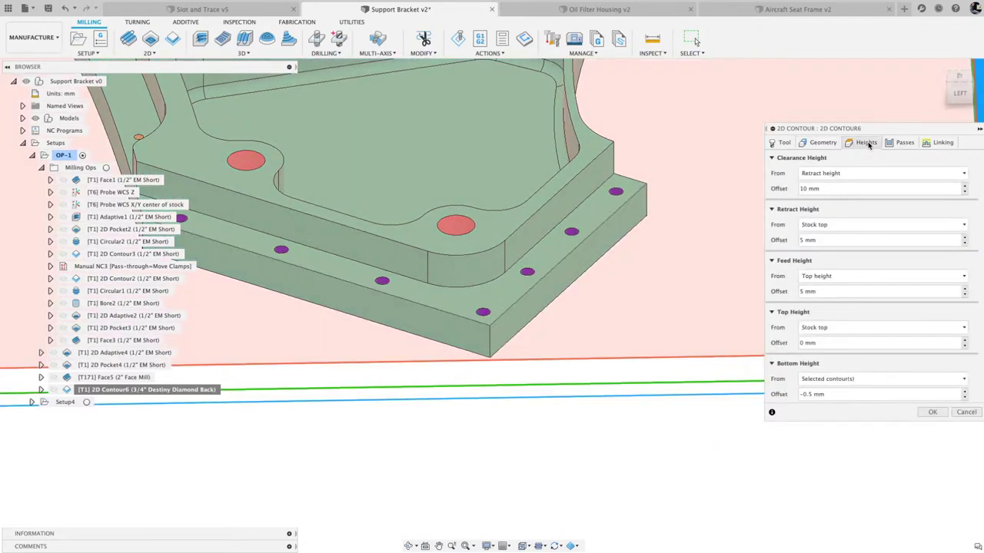
pyautogui.click(831, 380)
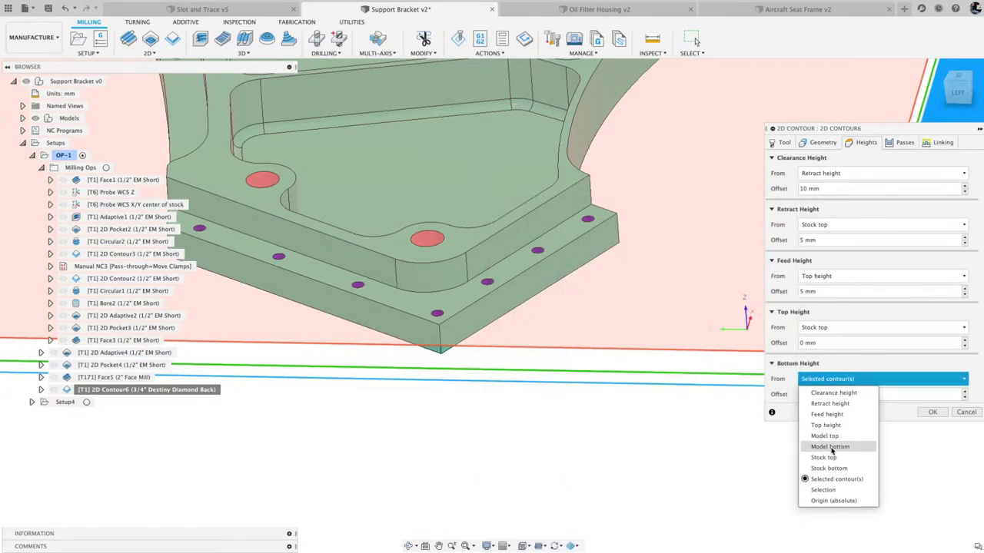
pyautogui.click(829, 446)
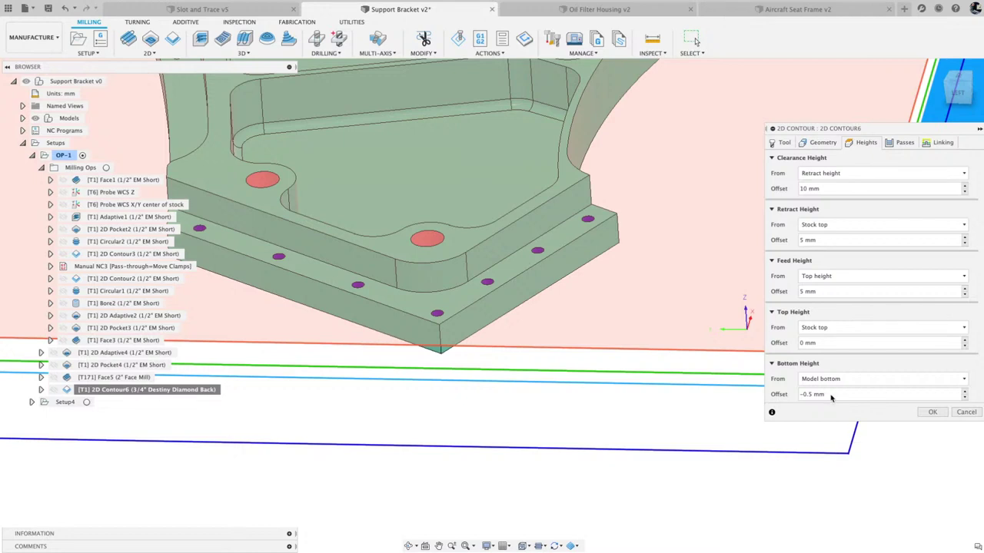
pyautogui.moveTo(830, 397); pyautogui.dragTo(801, 394)
pyautogui.write('-1.')
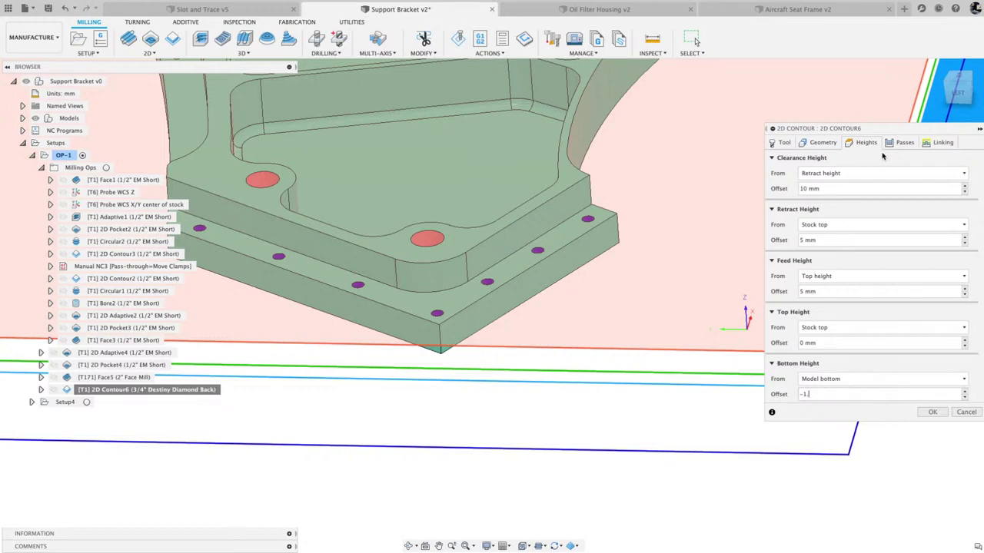
pyautogui.click(932, 413)
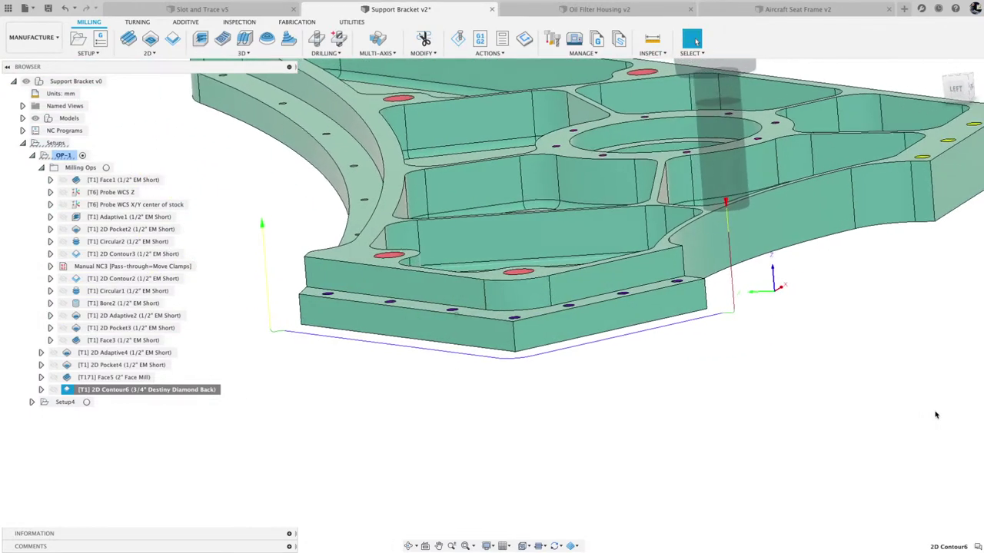
# Inspect the regenerated flange toolpath from side, angled and top views
pyautogui.click(957, 90)
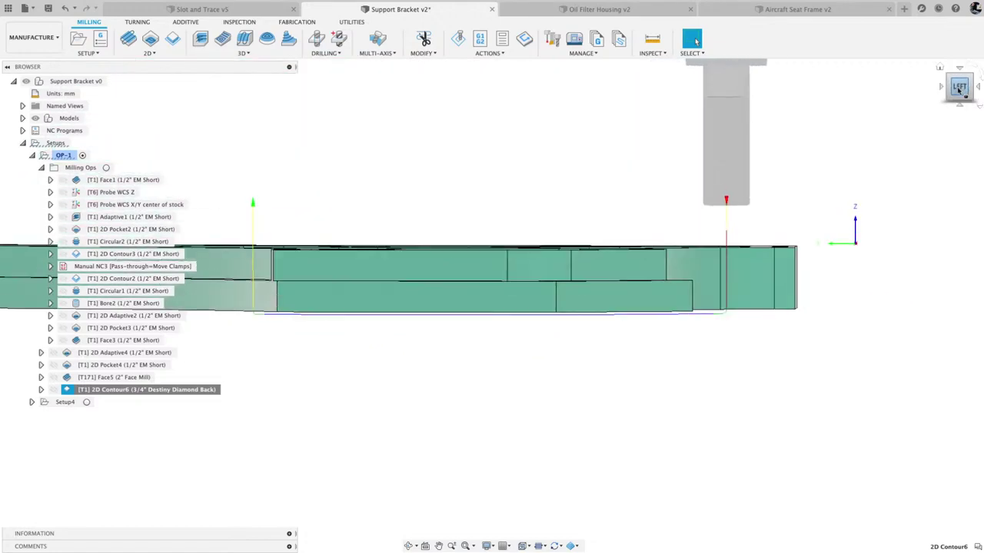
pyautogui.moveTo(958, 90); pyautogui.dragTo(714, 257)
pyautogui.keyDown('shift'); pyautogui.moveTo(678, 279); pyautogui.dragTo(939, 68, button='middle'); pyautogui.keyUp('shift')
pyautogui.click(939, 68)
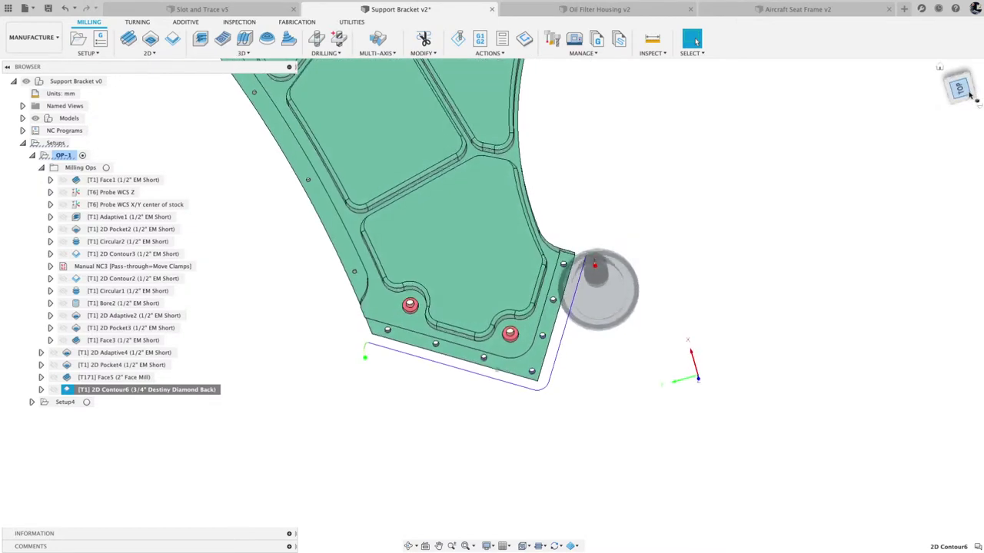
# Give 2D Contour6 a 25 mm Tangential Extension Distance and regenerate the toolpath
pyautogui.rightClick(119, 390)
pyautogui.click(143, 47)
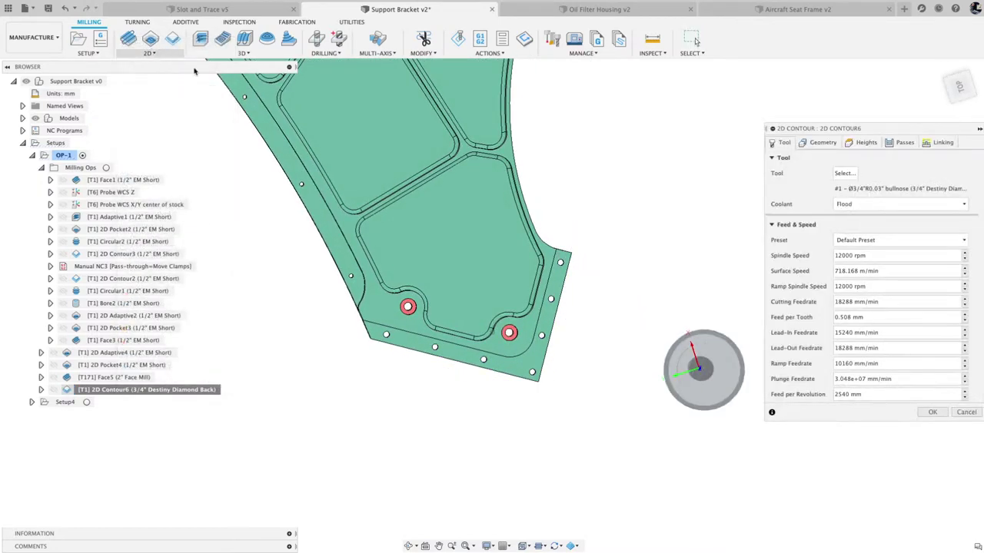
pyautogui.click(823, 143)
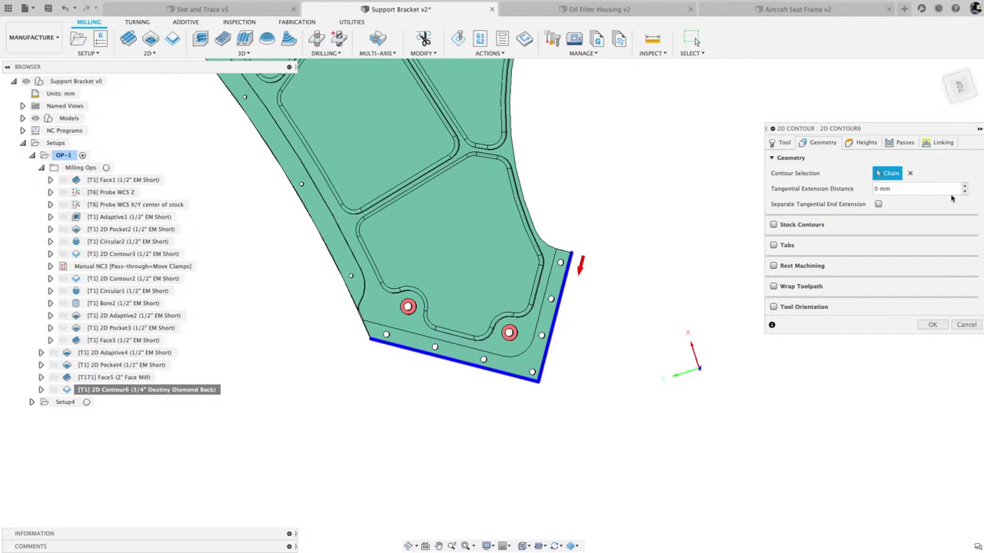
pyautogui.moveTo(950, 190); pyautogui.dragTo(864, 191)
pyautogui.write('25')
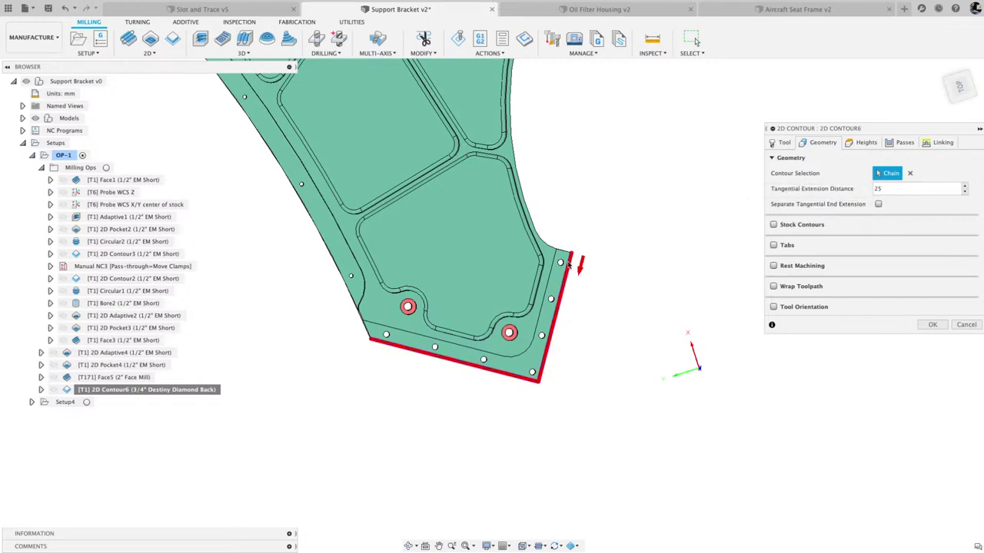
pyautogui.click(931, 325)
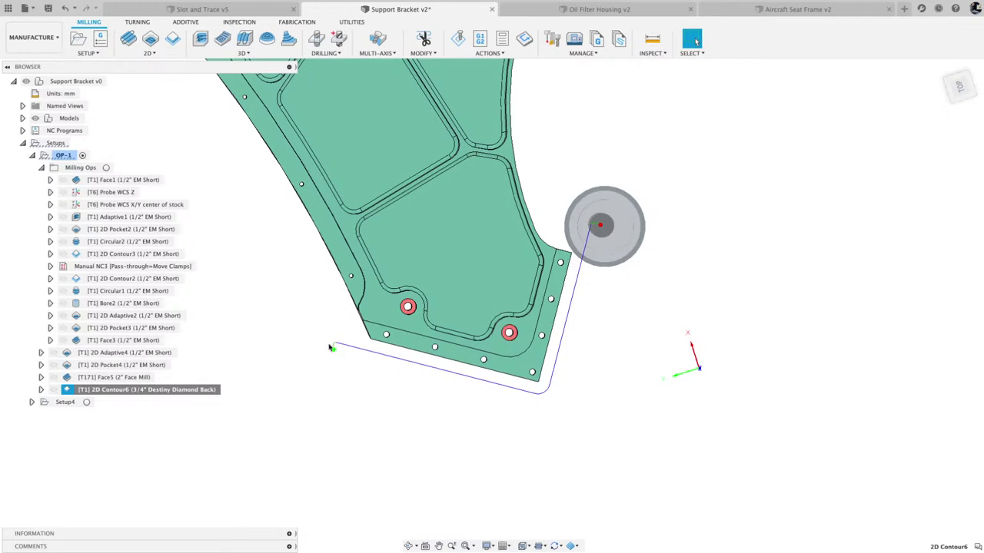
# Enable Separate Tangential End Extension on 2D Contour6 at 100 mm and regenerate
pyautogui.rightClick(141, 391)
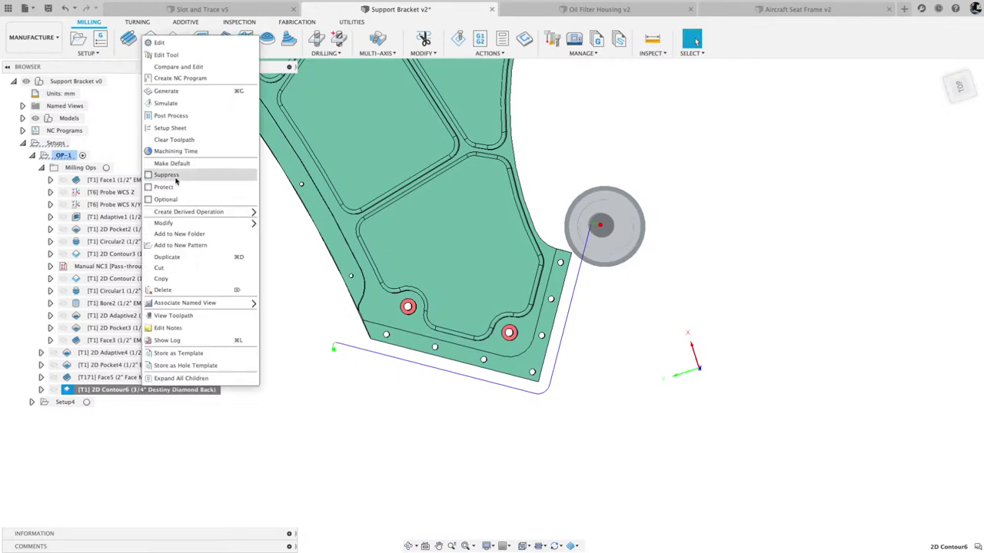
pyautogui.click(176, 44)
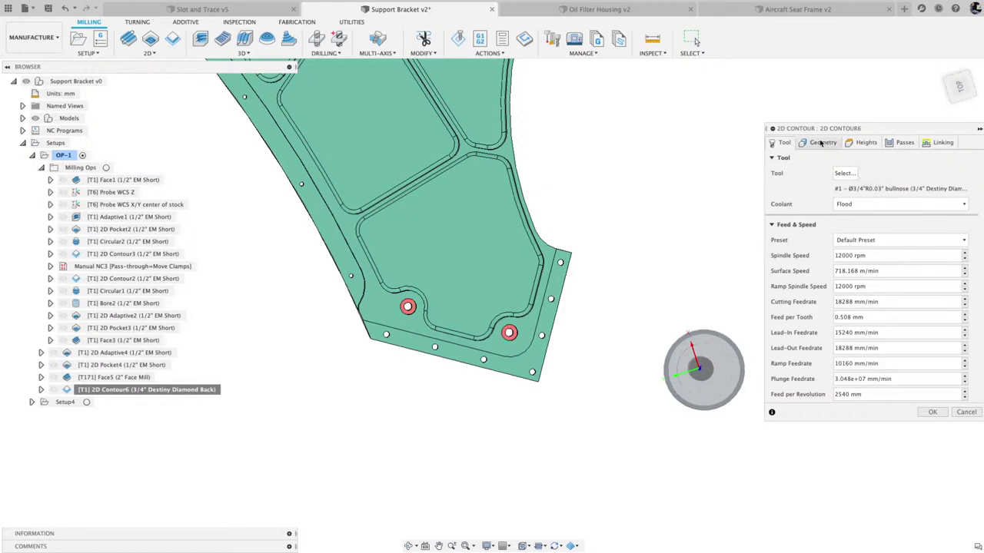
pyautogui.click(821, 142)
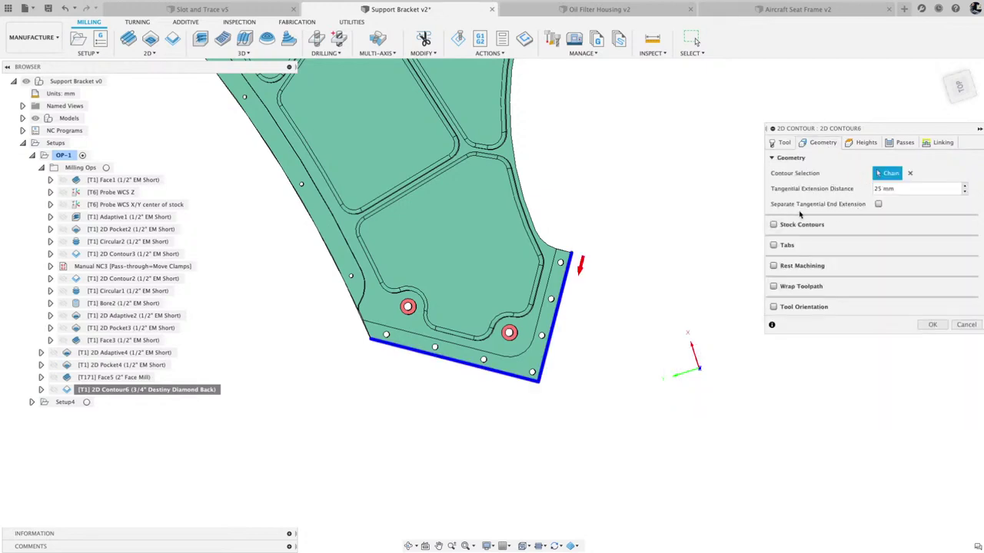
pyautogui.click(878, 204)
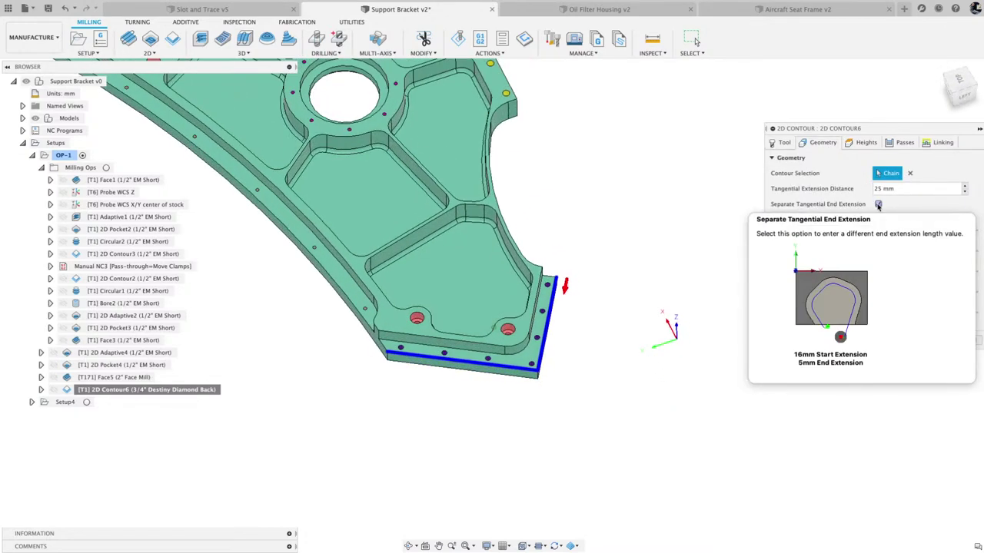
pyautogui.click(863, 221)
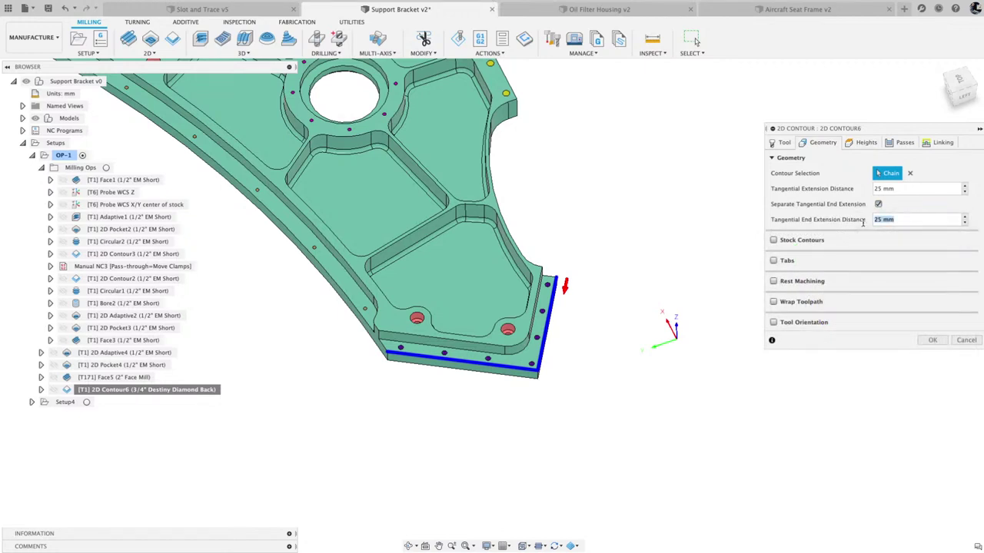
pyautogui.write('100')
pyautogui.click(932, 340)
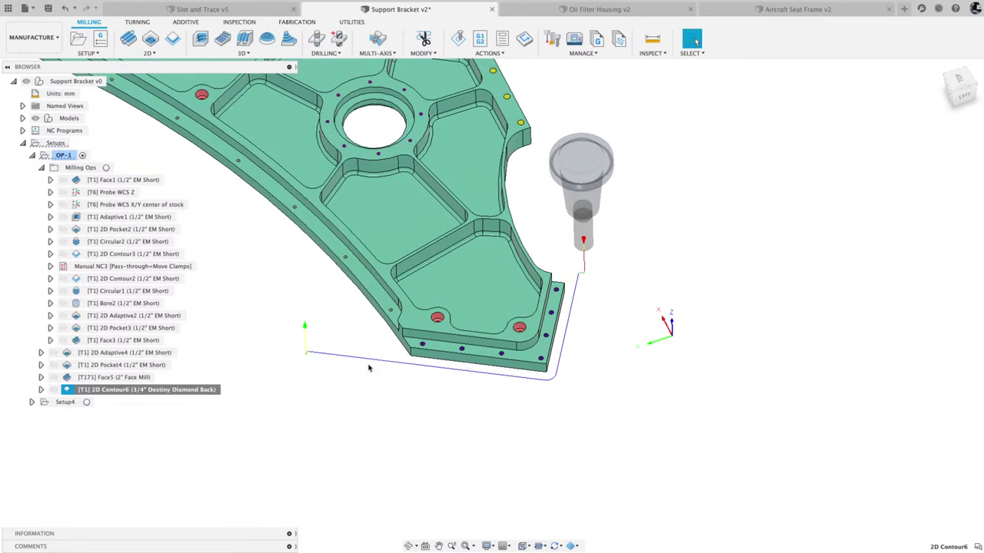
pyautogui.keyDown('shift'); pyautogui.scroll(5, 368, 368); pyautogui.keyUp('shift')
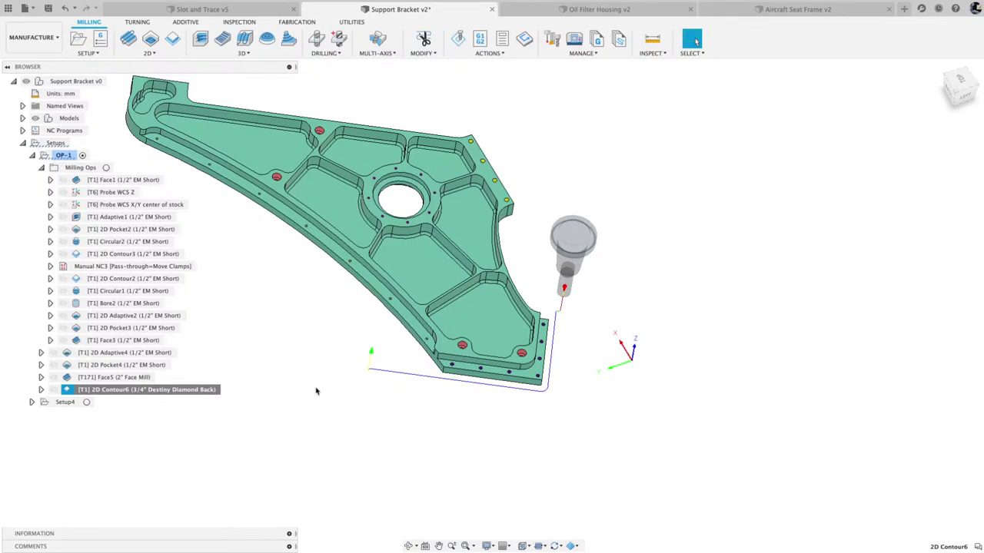
# Change 2D Contour6 to -25 mm tangential and -10 mm end extensions and regenerate
pyautogui.rightClick(145, 394)
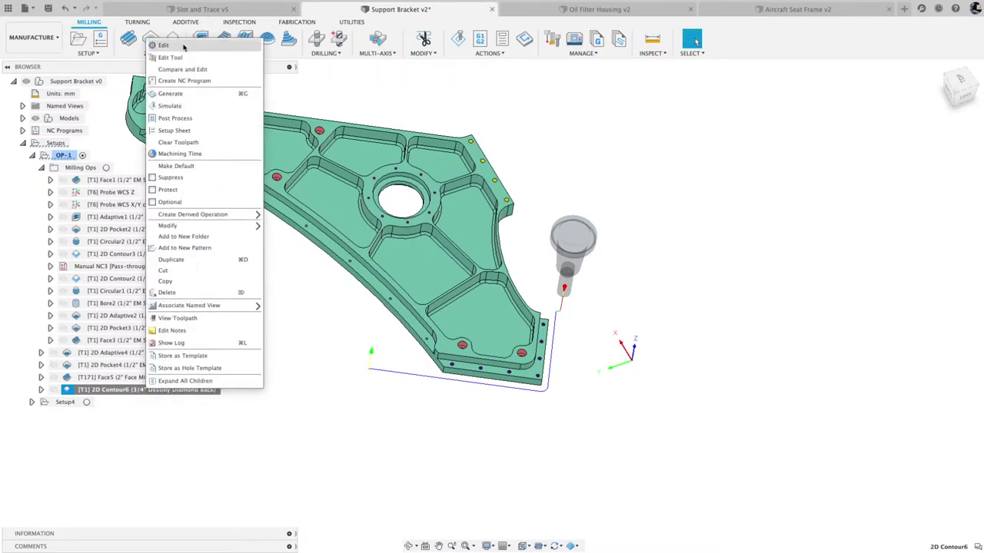
pyautogui.click(184, 44)
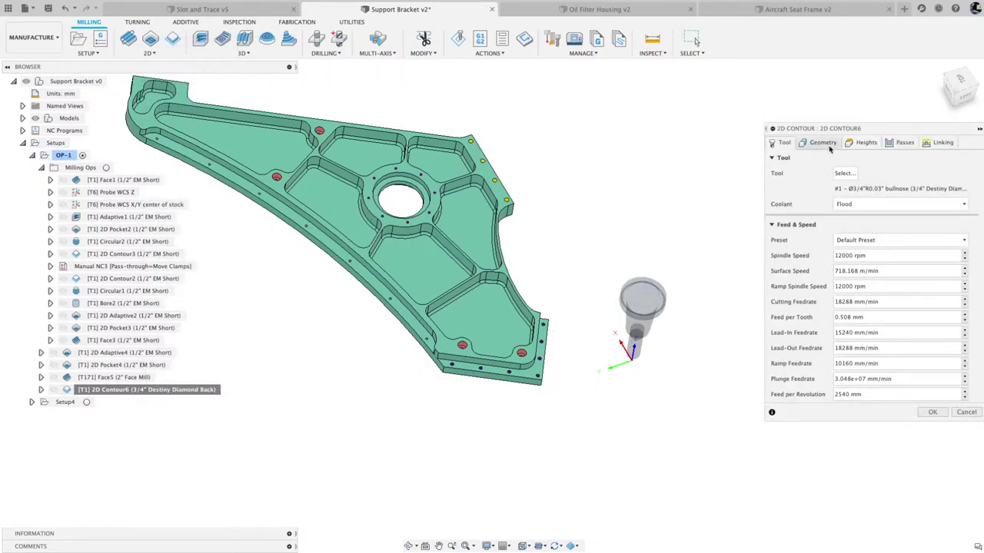
pyautogui.click(823, 143)
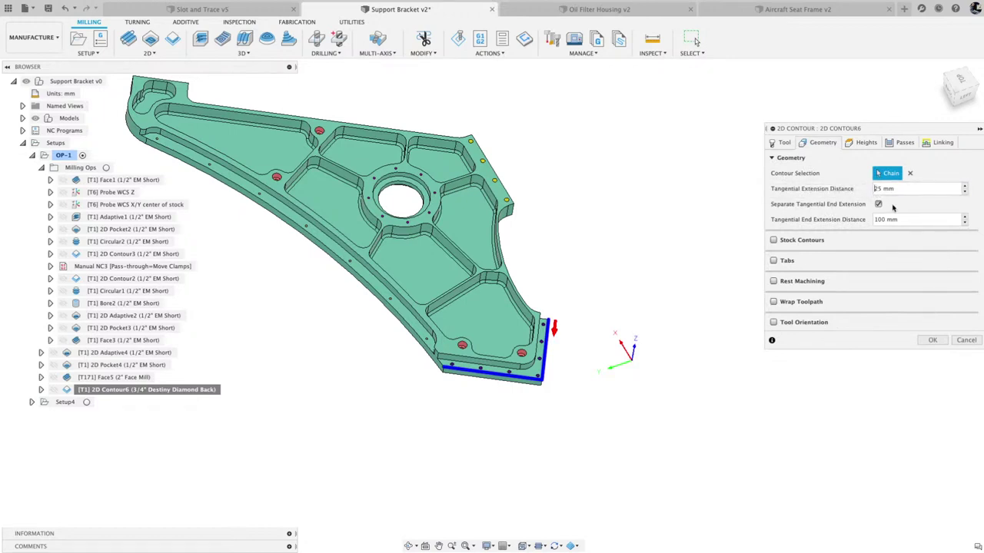
pyautogui.write('-')
pyautogui.moveTo(903, 221); pyautogui.dragTo(872, 223)
pyautogui.write('-')
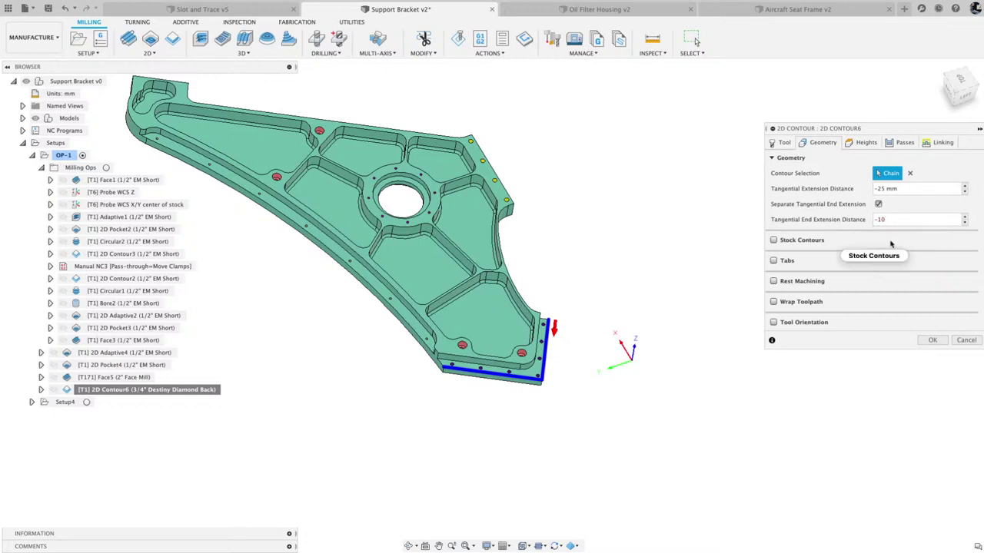
pyautogui.click(931, 340)
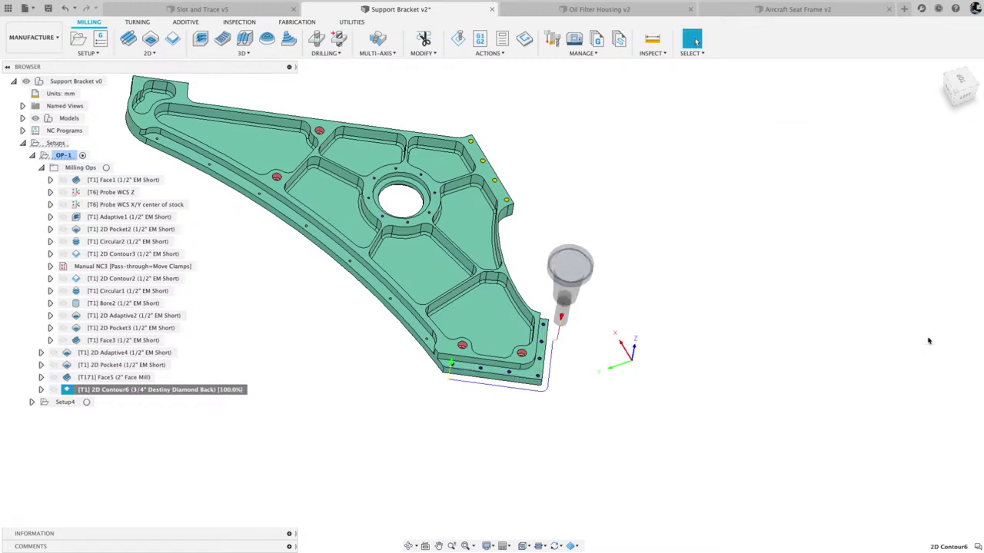
pyautogui.click(959, 86)
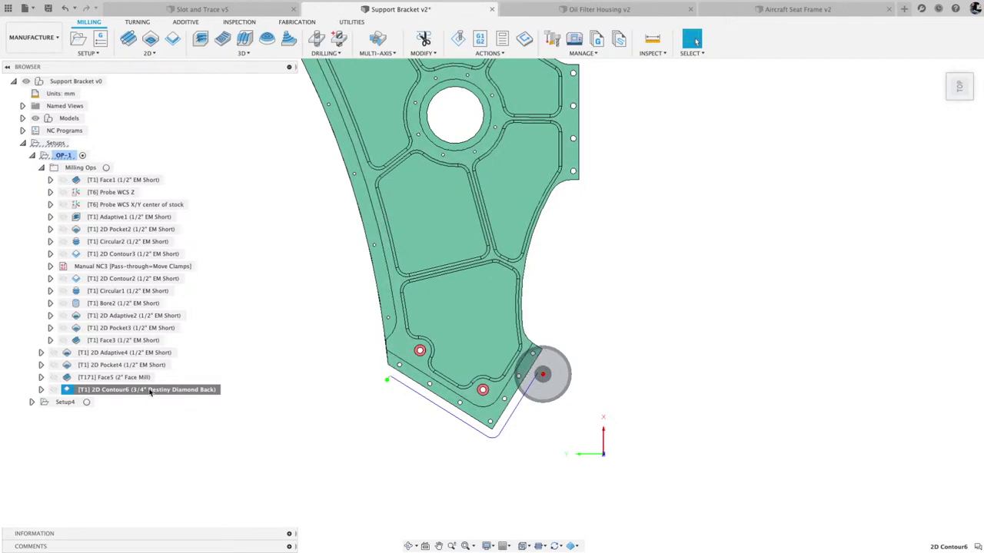
# Set 2D Contour6 to a single 0 extension with Stock Contours on, then view from Top
pyautogui.rightClick(150, 391)
pyautogui.click(261, 44)
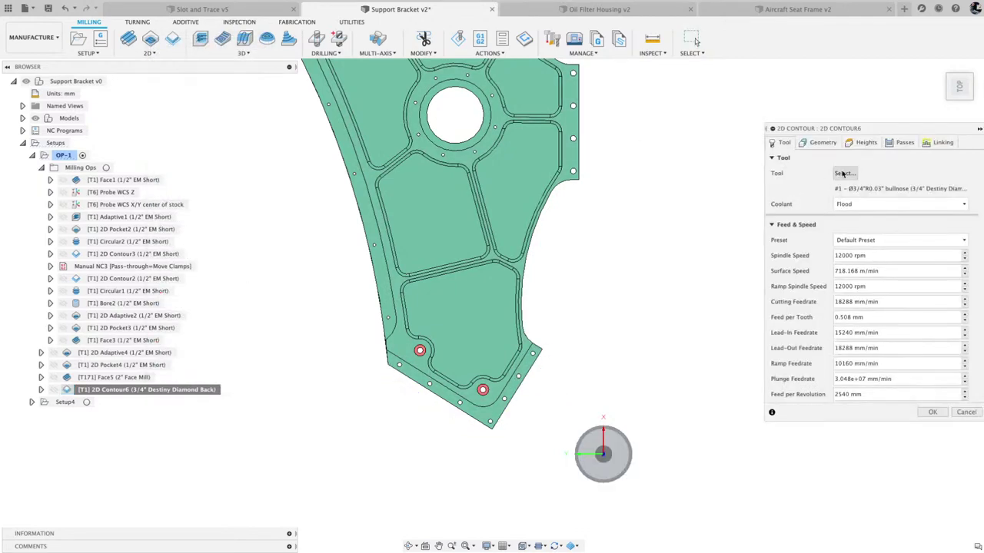
pyautogui.click(822, 143)
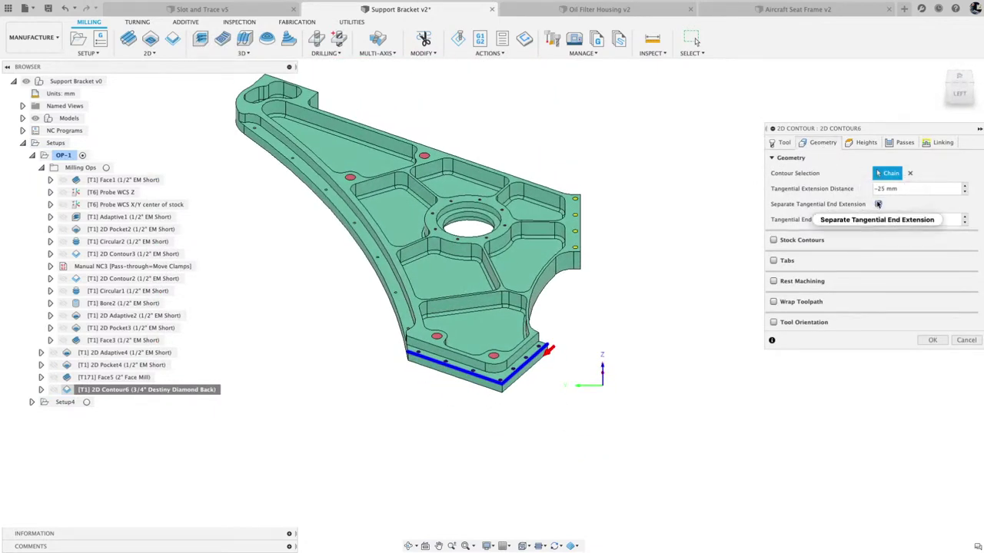
pyautogui.click(878, 204)
pyautogui.write('0')
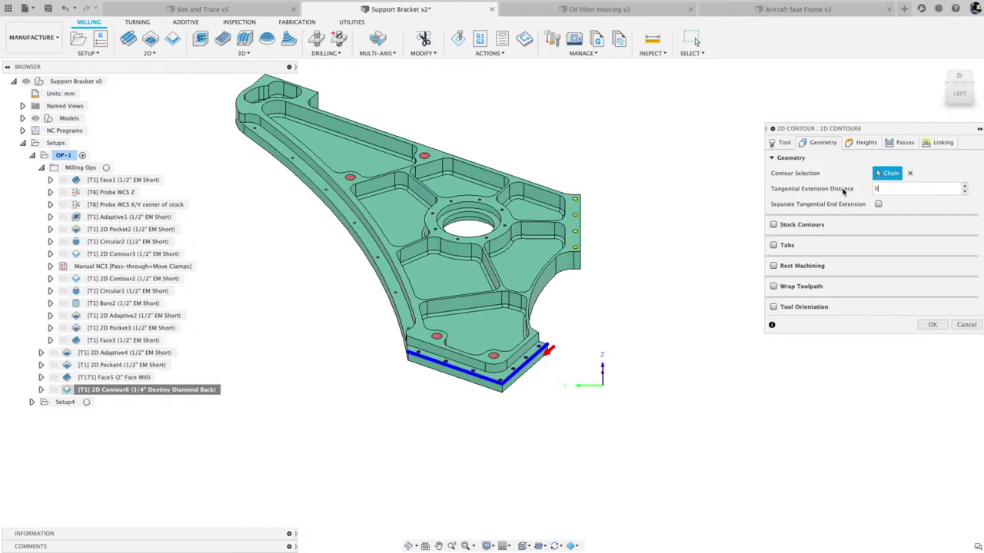
pyautogui.click(773, 225)
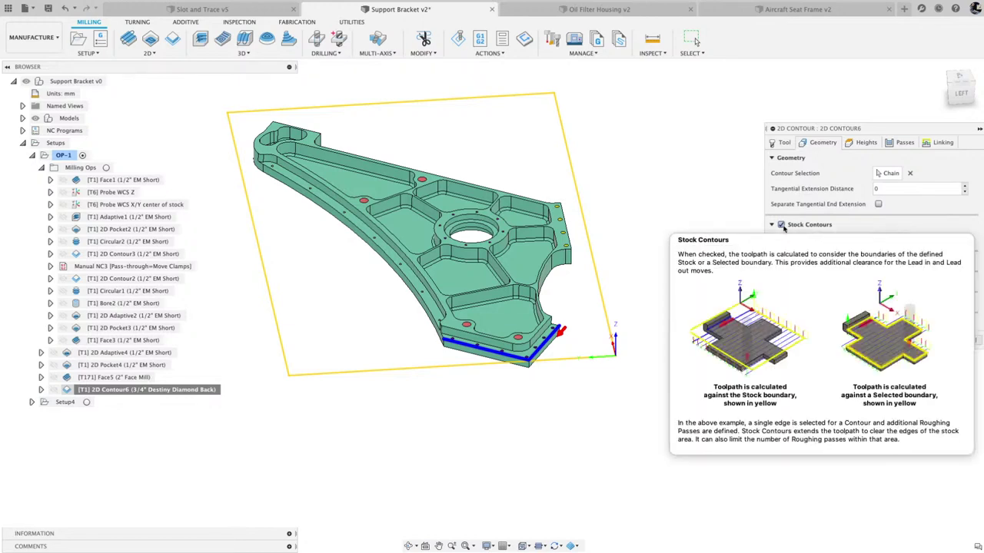
pyautogui.click(781, 226)
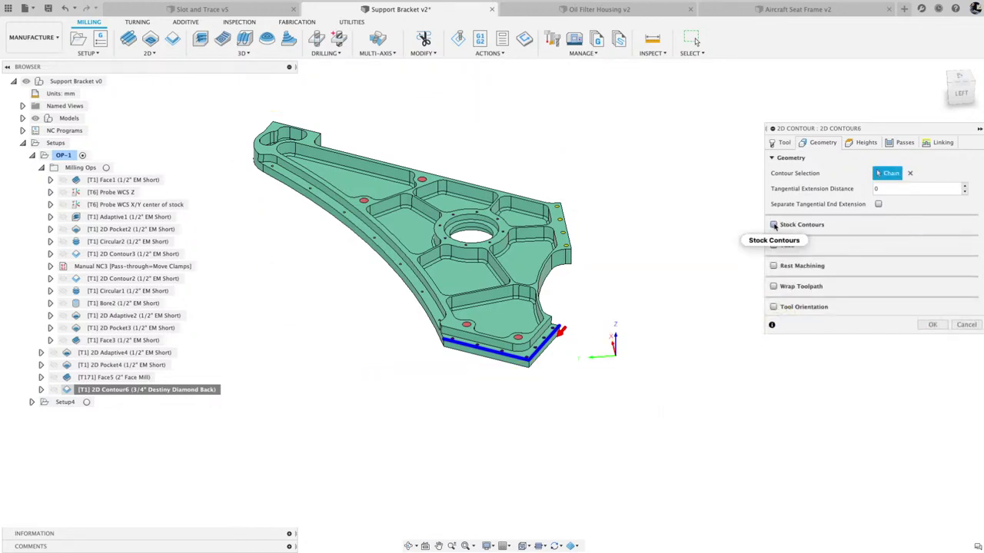
pyautogui.click(774, 226)
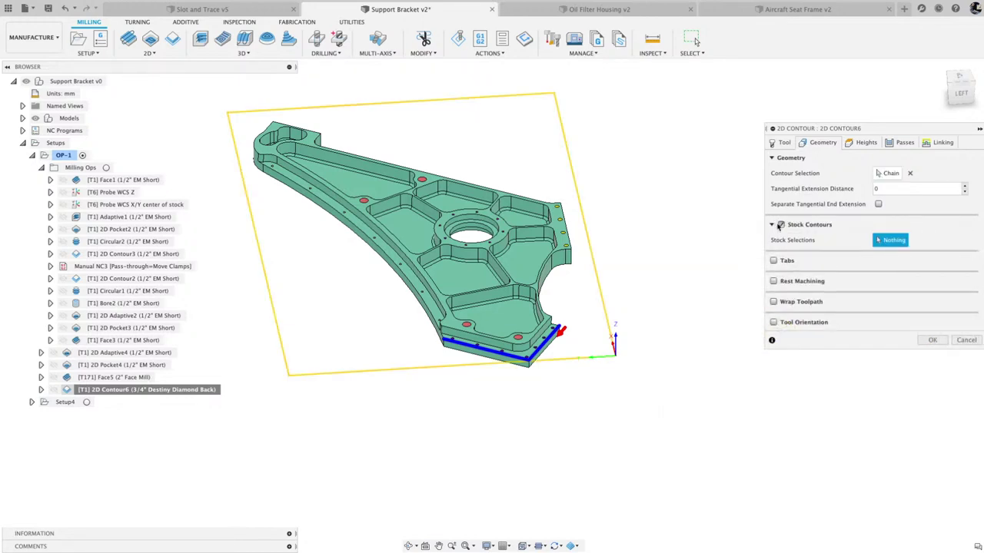
pyautogui.click(930, 343)
pyautogui.keyDown('shift'); pyautogui.moveTo(928, 345); pyautogui.dragTo(928, 345, button='middle'); pyautogui.keyUp('shift')
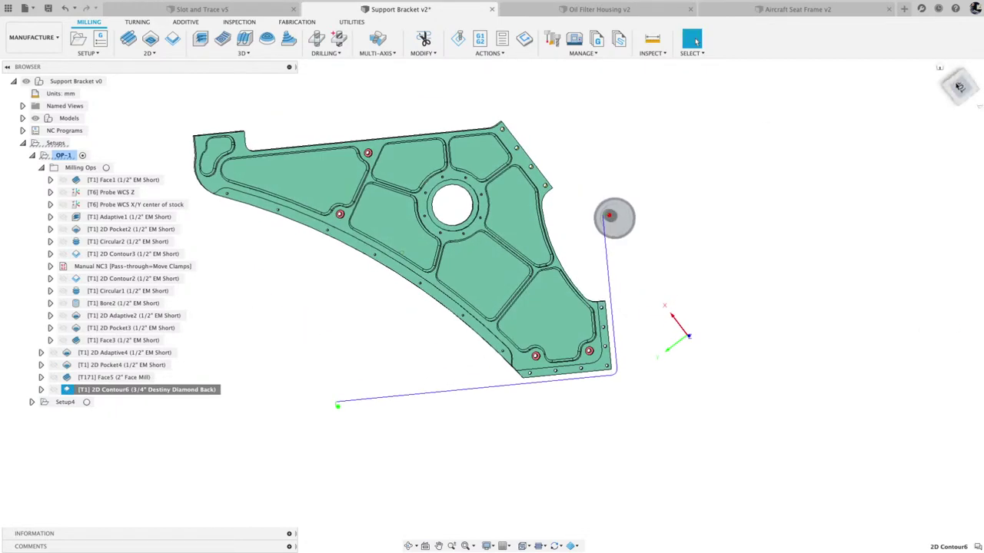
pyautogui.click(958, 87)
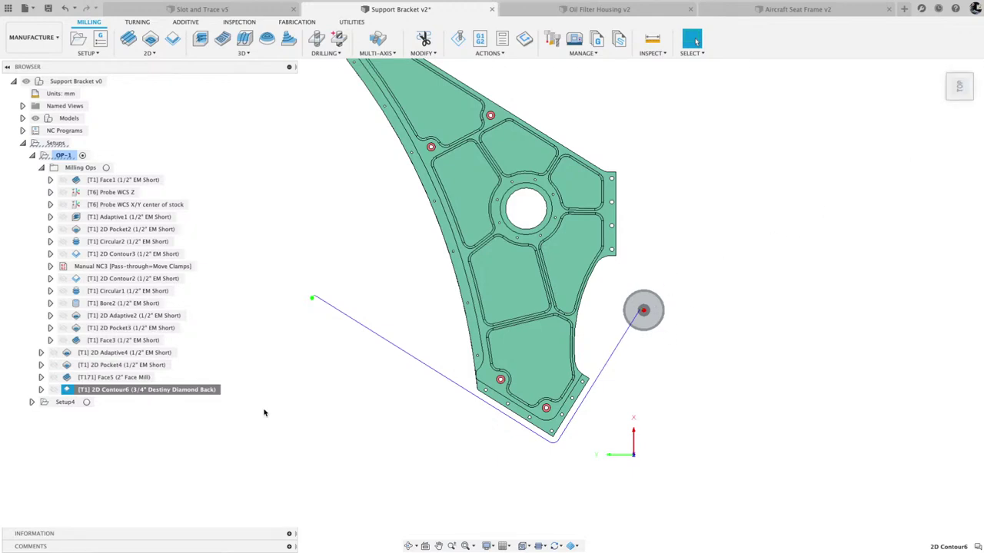
# Reopen 2D Contour6's geometry, clear the flange edge chain and turn Stock Contours off
pyautogui.rightClick(103, 390)
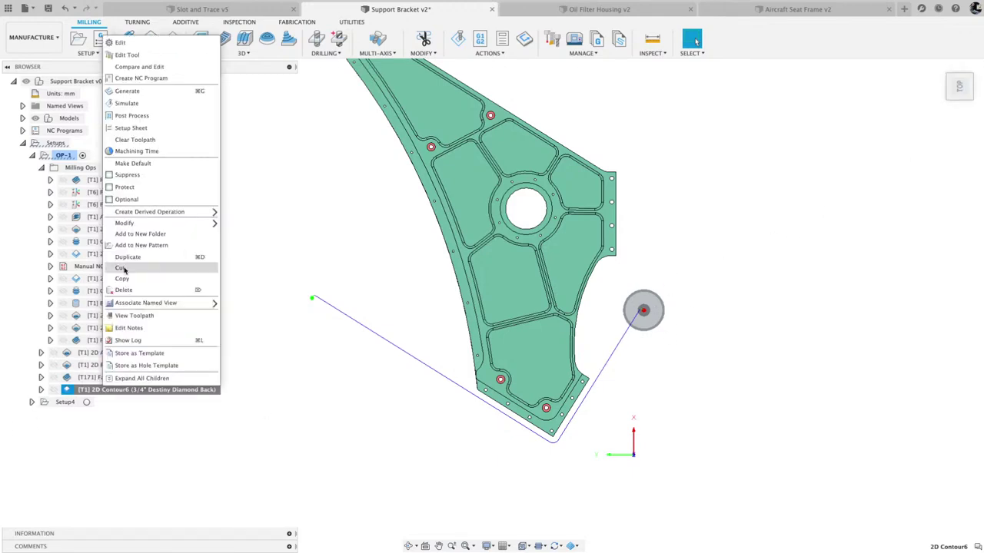
pyautogui.click(123, 43)
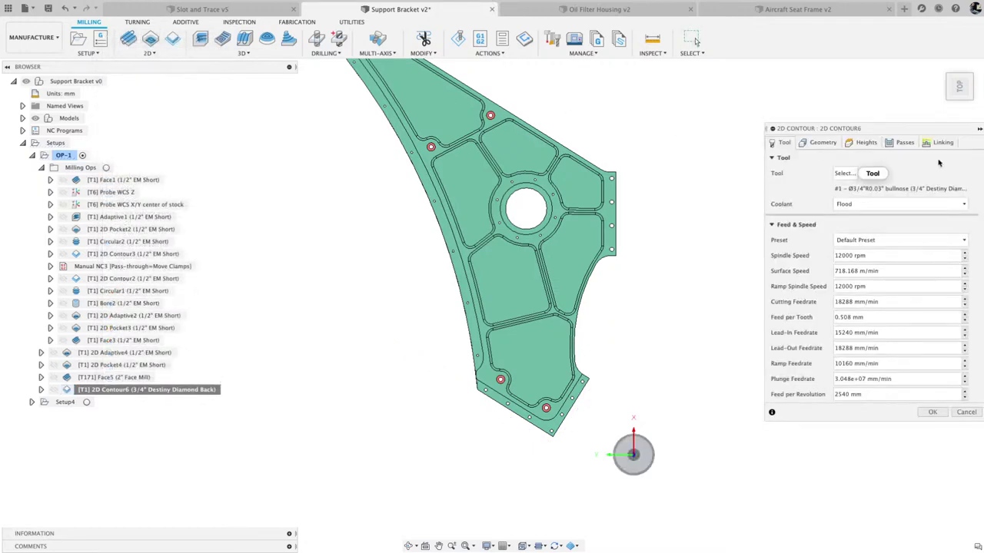
pyautogui.click(823, 145)
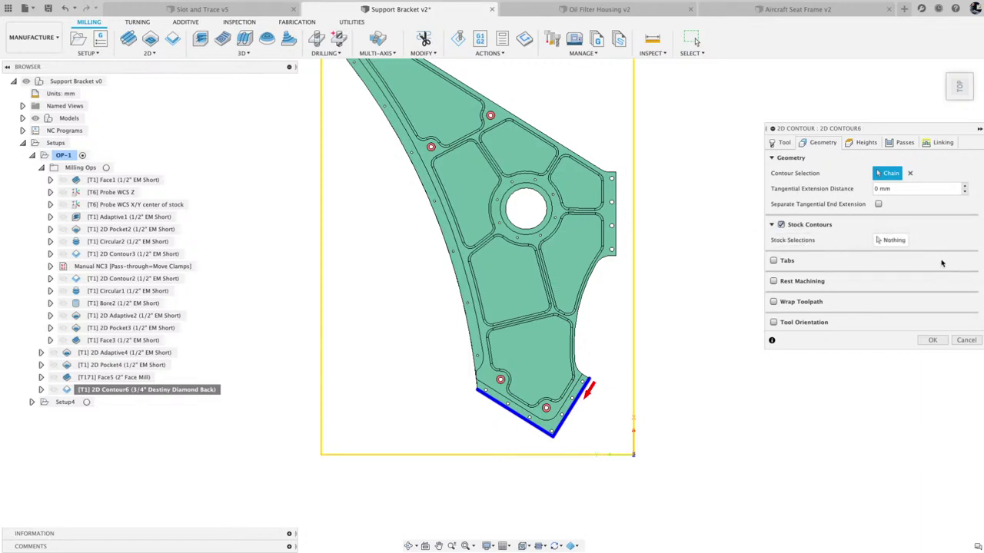
pyautogui.click(890, 240)
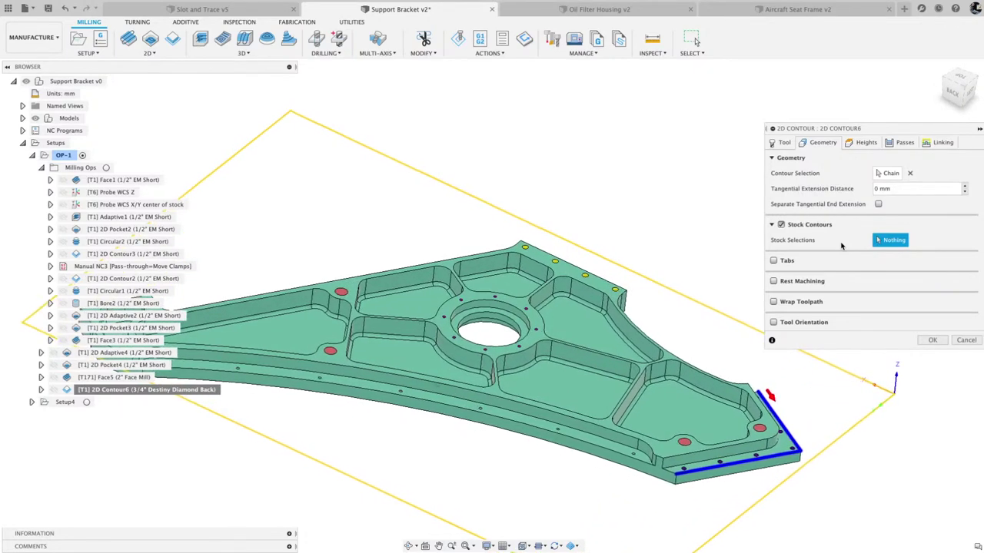
pyautogui.click(909, 174)
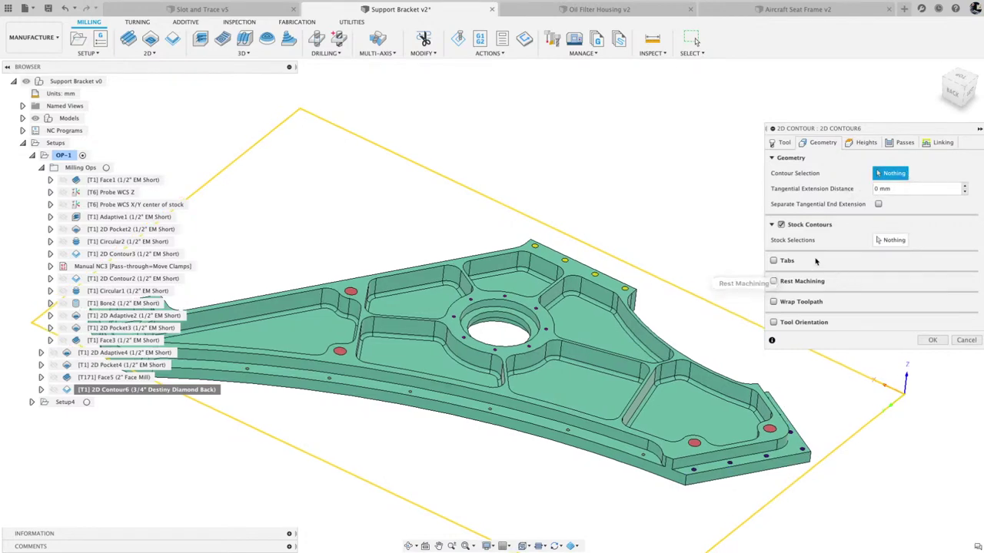
pyautogui.click(781, 224)
pyautogui.scroll(5, 634, 302)
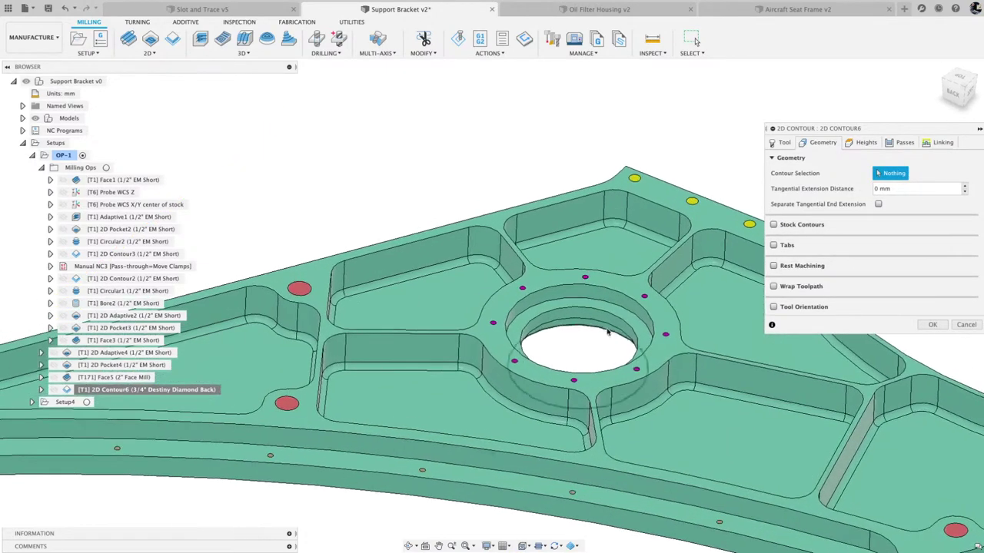
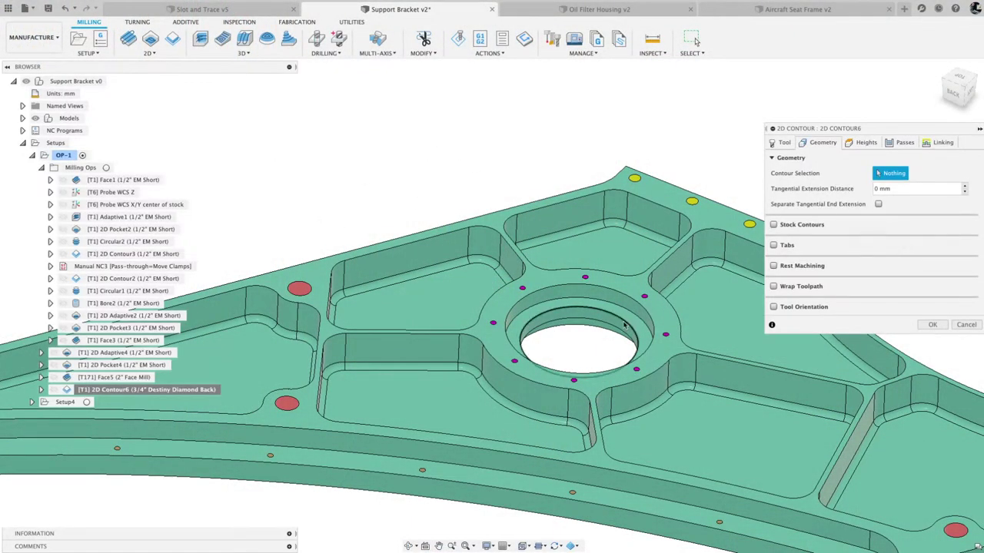
# Chain the central bore's top edge in 2D Contour6 and set its compensation type to Wear
pyautogui.click(626, 316)
pyautogui.scroll(5, 624, 311)
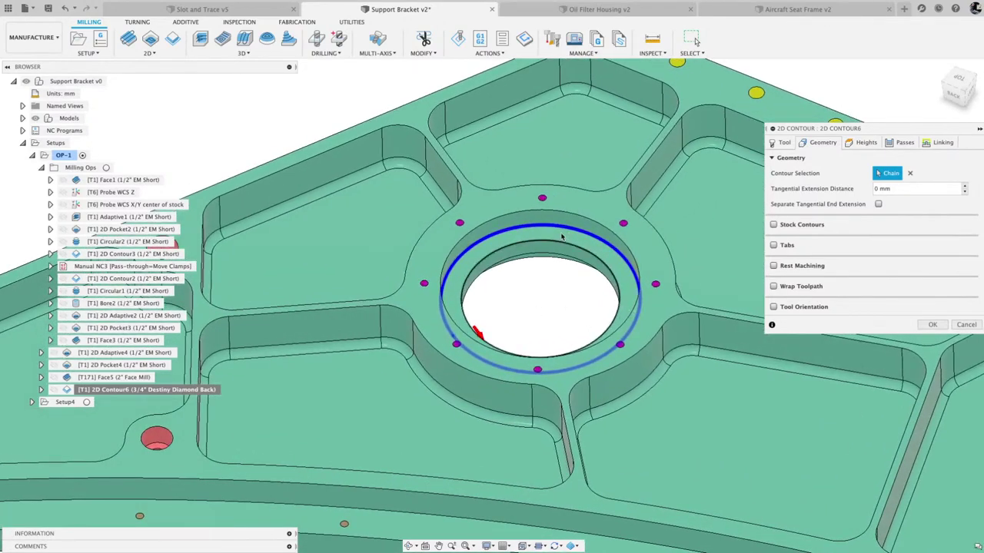
pyautogui.click(897, 144)
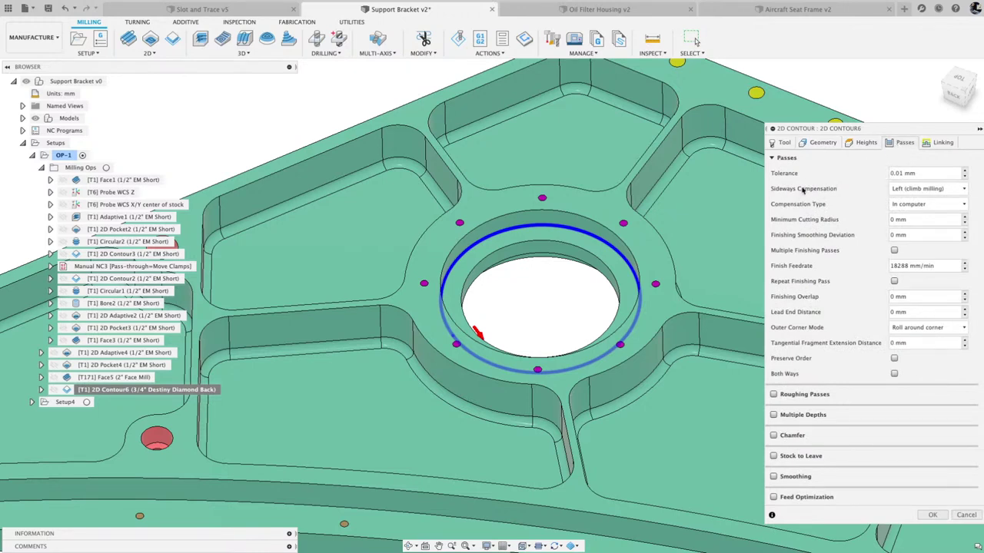
pyautogui.moveTo(896, 190)
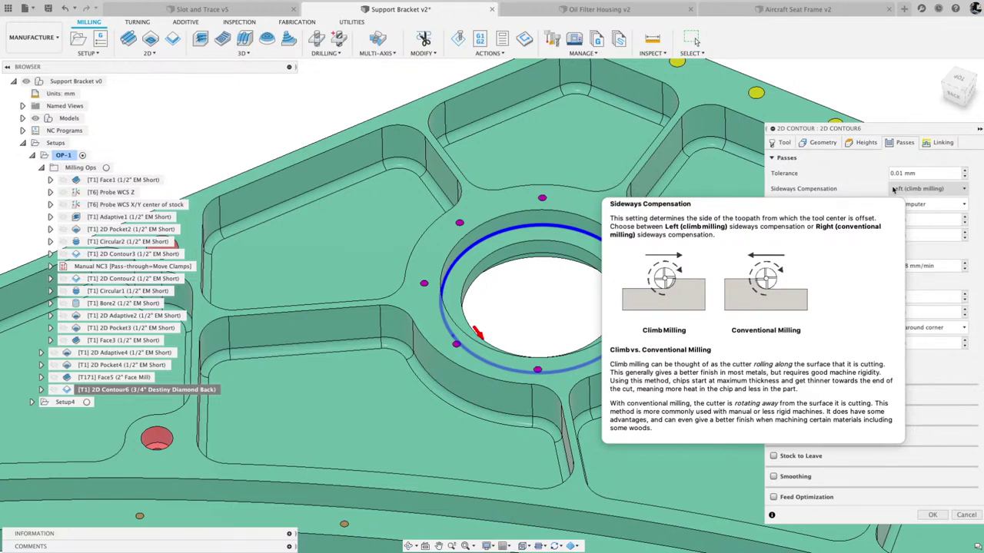
pyautogui.click(962, 206)
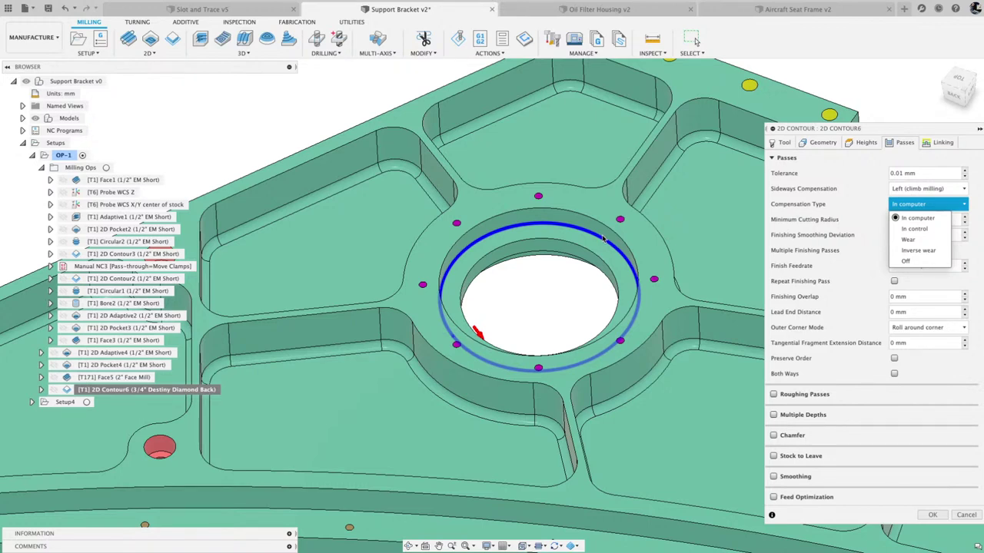
pyautogui.click(919, 241)
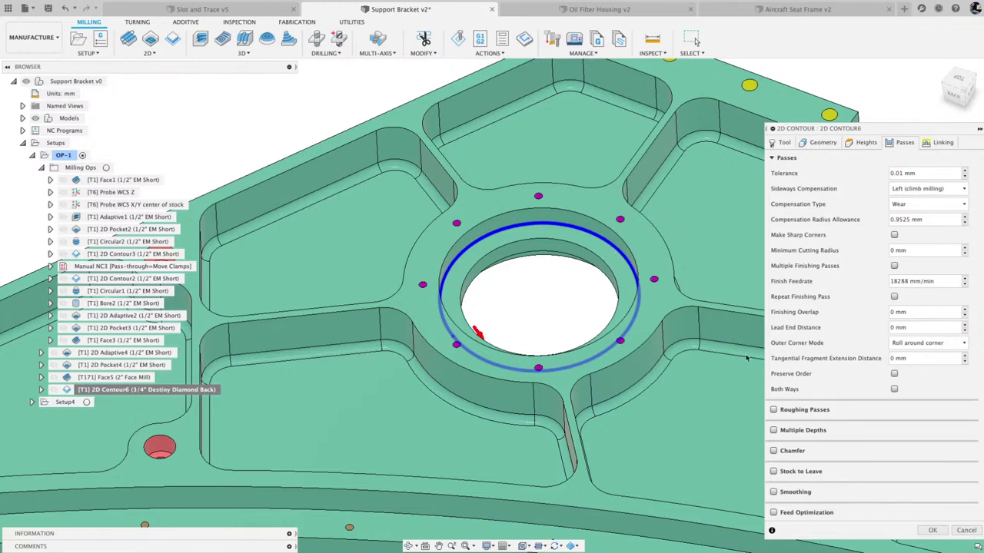
pyautogui.click(933, 531)
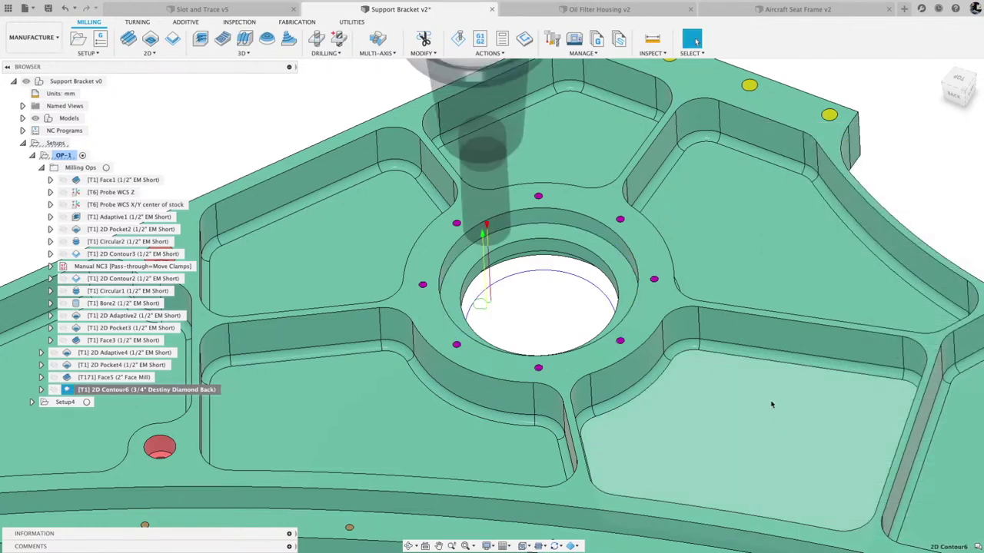
pyautogui.keyDown('shift'); pyautogui.moveTo(693, 368); pyautogui.dragTo(460, 296, button='middle'); pyautogui.keyUp('shift')
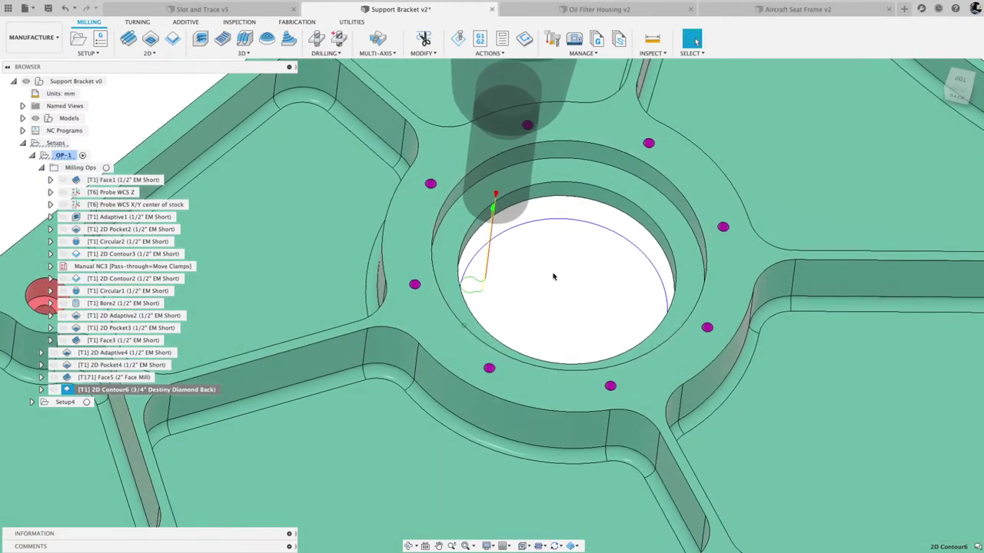
pyautogui.keyDown('shift'); pyautogui.moveTo(553, 276); pyautogui.dragTo(612, 224, button='middle'); pyautogui.keyUp('shift')
pyautogui.click(939, 67)
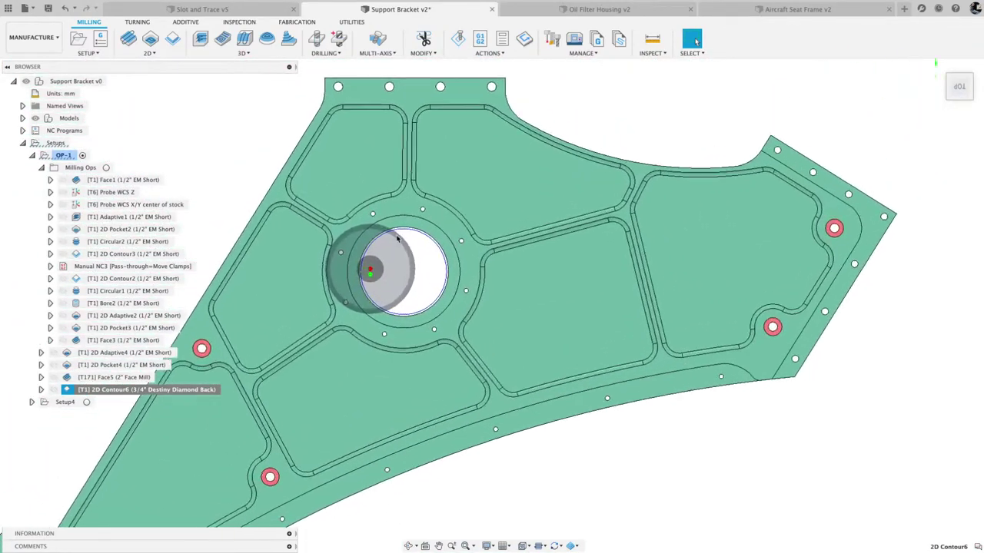
pyautogui.scroll(6, 397, 236)
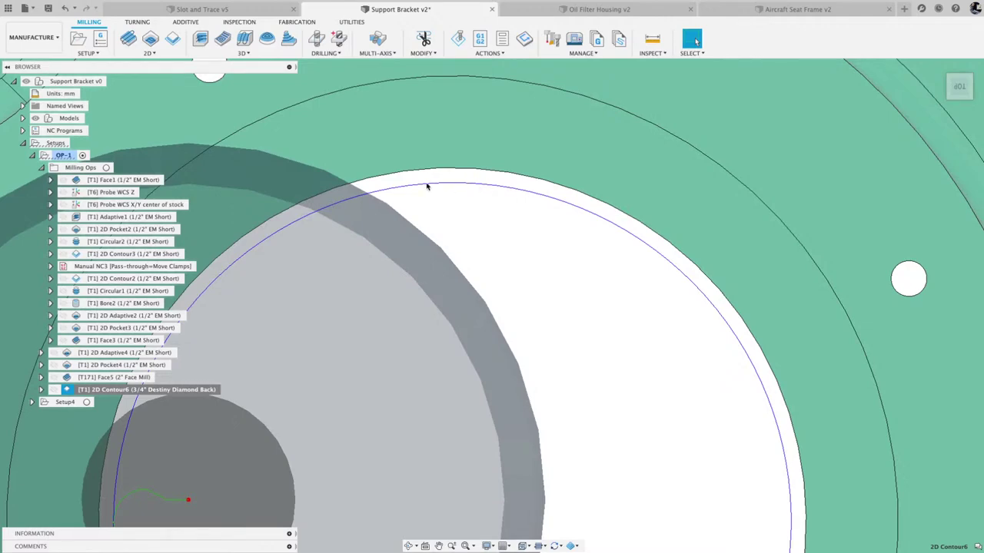
pyautogui.scroll(-6, 427, 186)
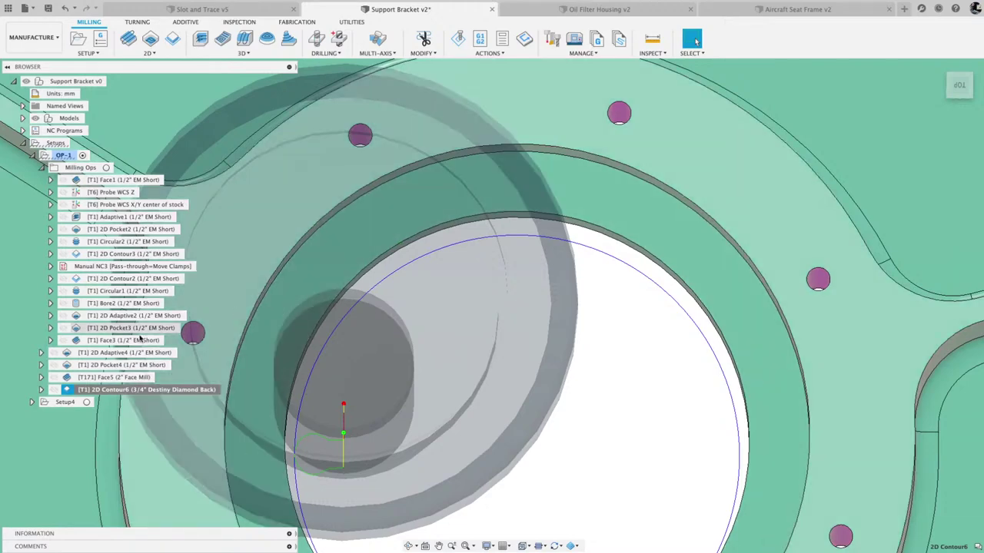
# Edit 2D Contour6's linking to a 0 vertical lead-in radius and 0.1 linear lead-in distance
pyautogui.rightClick(95, 390)
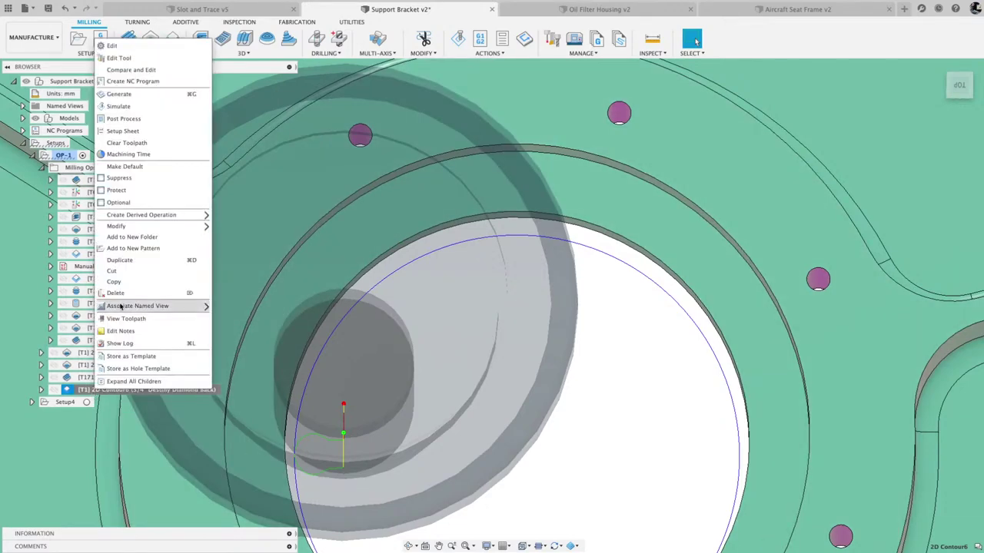
pyautogui.click(112, 45)
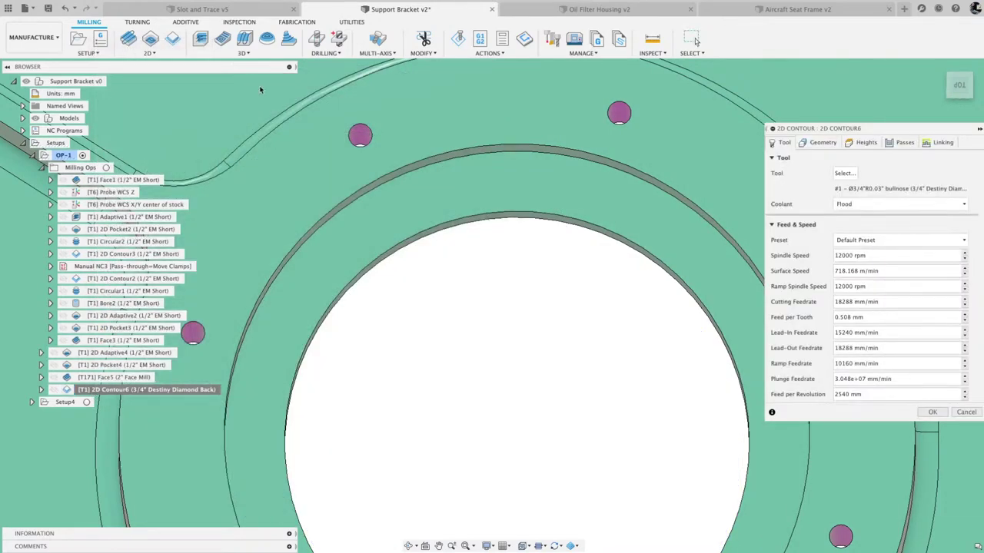
pyautogui.click(943, 144)
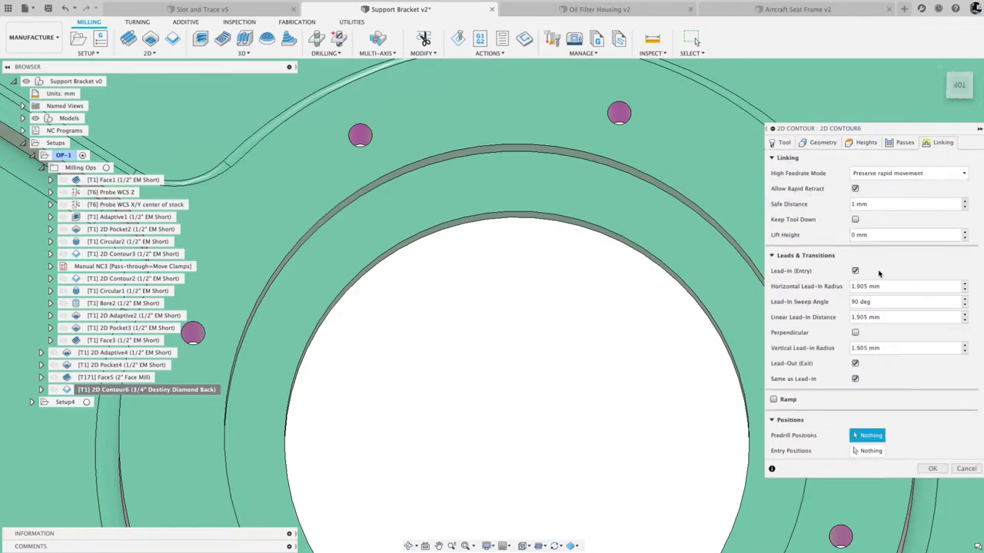
pyautogui.moveTo(880, 348); pyautogui.dragTo(824, 354)
pyautogui.write('0')
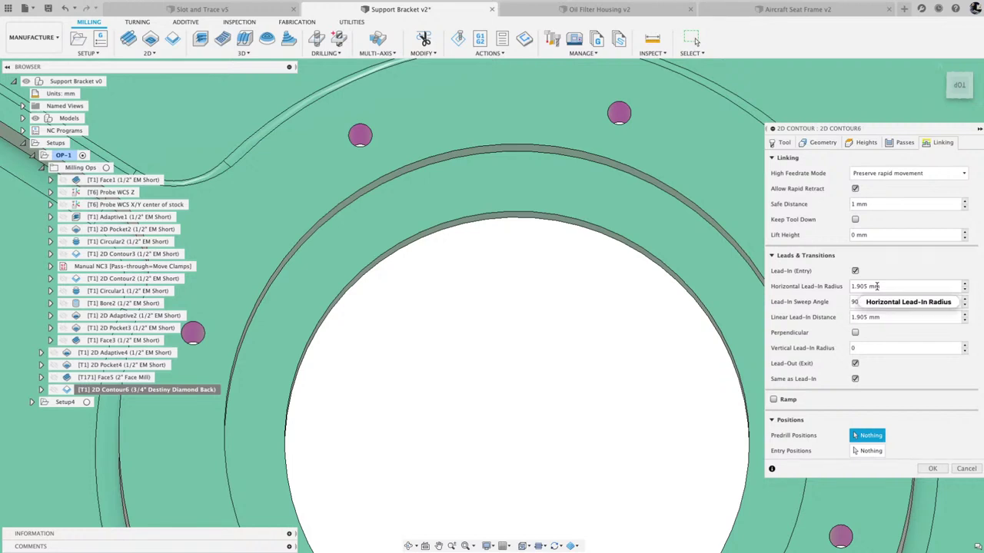
pyautogui.moveTo(875, 286)
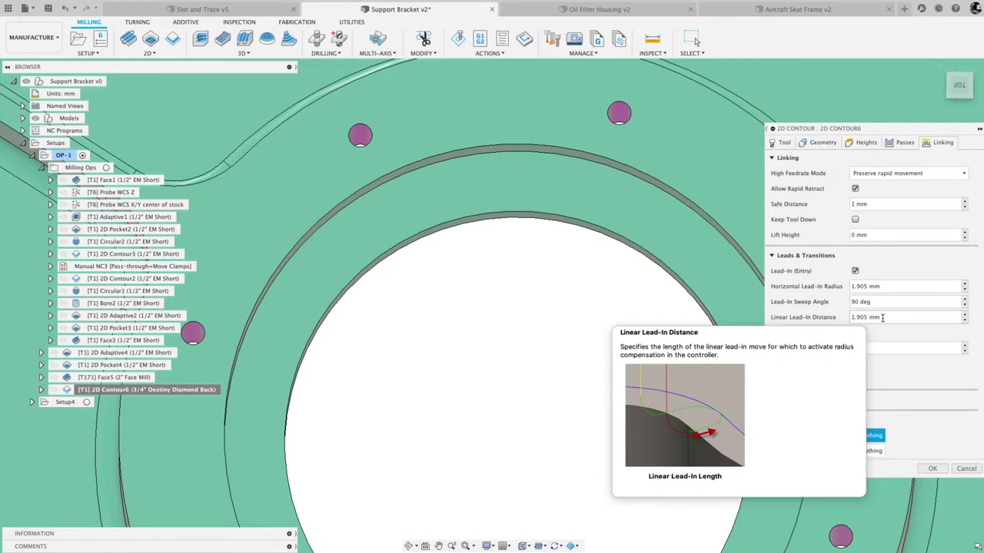
pyautogui.moveTo(882, 318); pyautogui.dragTo(845, 320)
pyautogui.press('BackSpace')
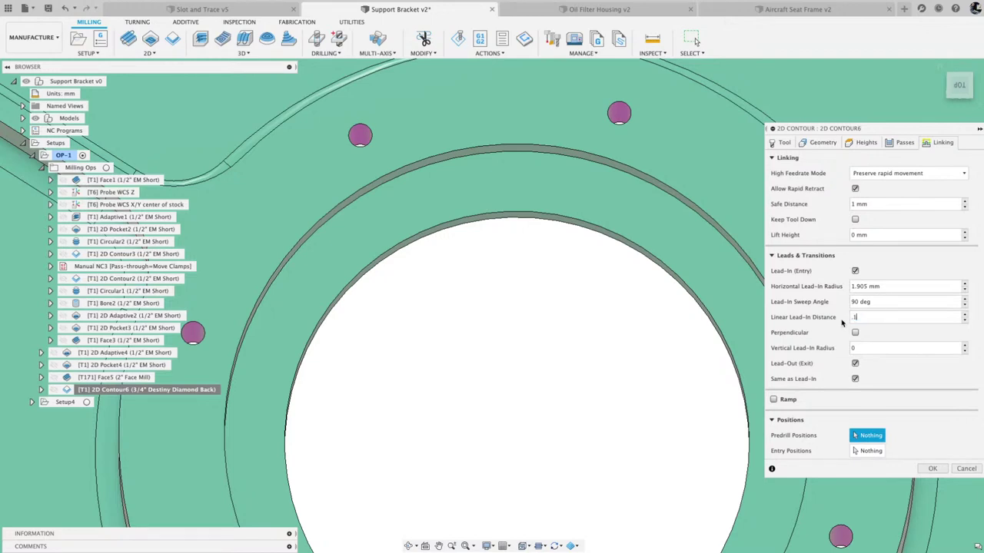
pyautogui.click(927, 468)
# Enable 2D Contour6's lead-out as Same as Lead-In and regenerate the bore toolpath
pyautogui.scroll(10, 736, 417)
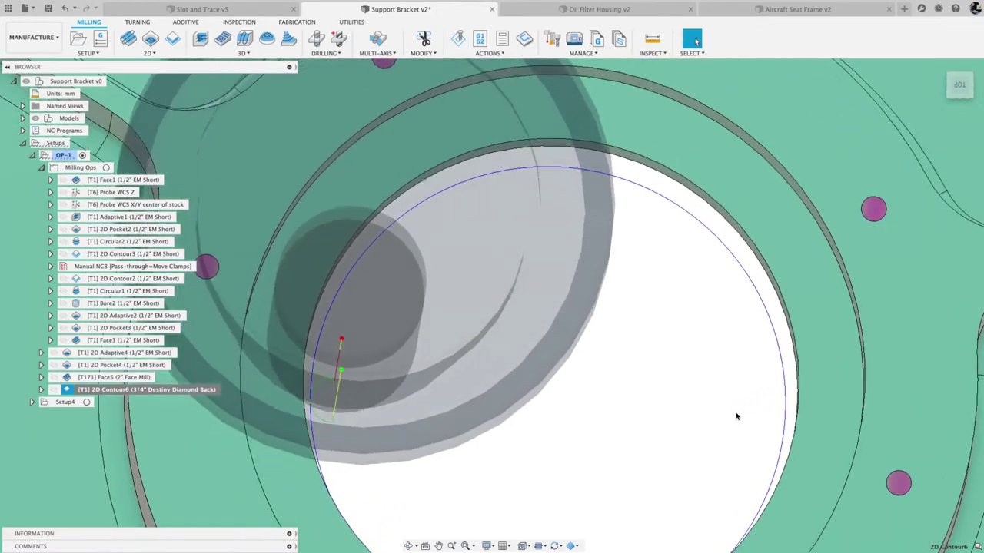
pyautogui.scroll(5, 736, 417)
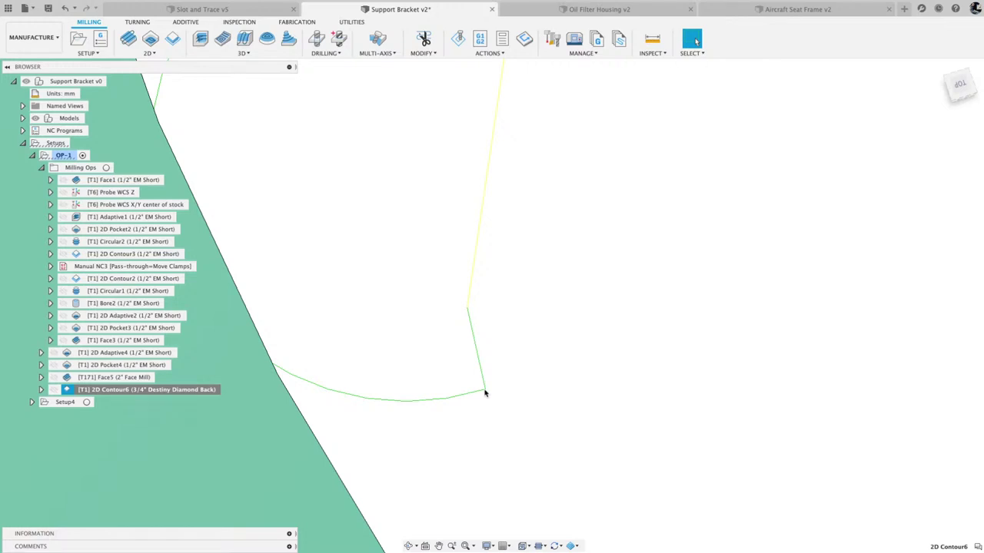
pyautogui.scroll(-5, 453, 399)
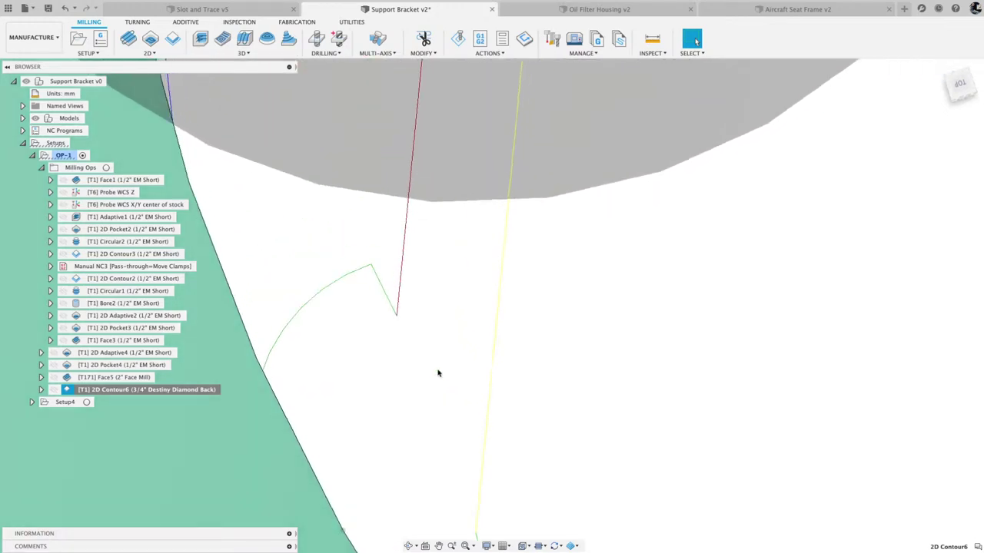
pyautogui.keyDown('shift'); pyautogui.moveTo(391, 296); pyautogui.dragTo(424, 338, button='middle'); pyautogui.keyUp('shift')
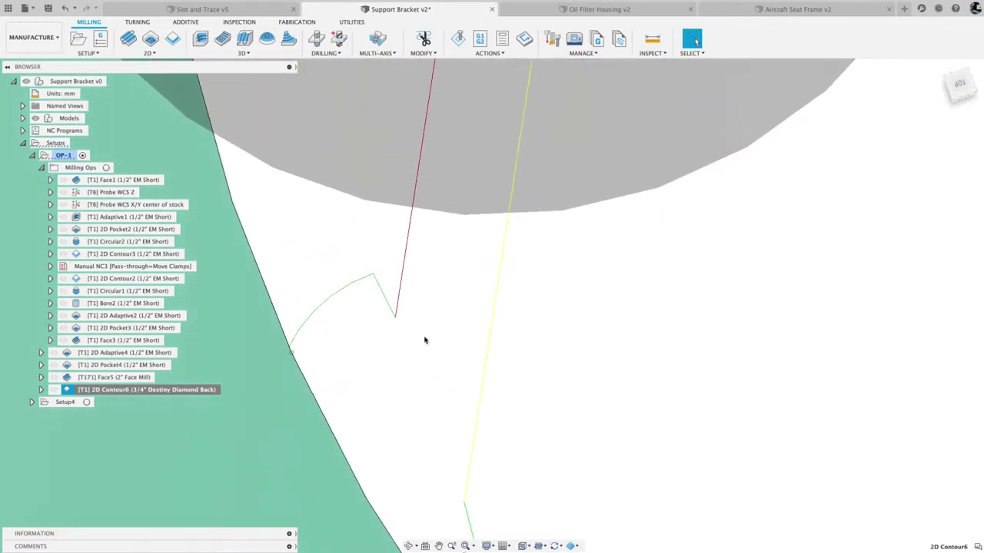
pyautogui.rightClick(169, 390)
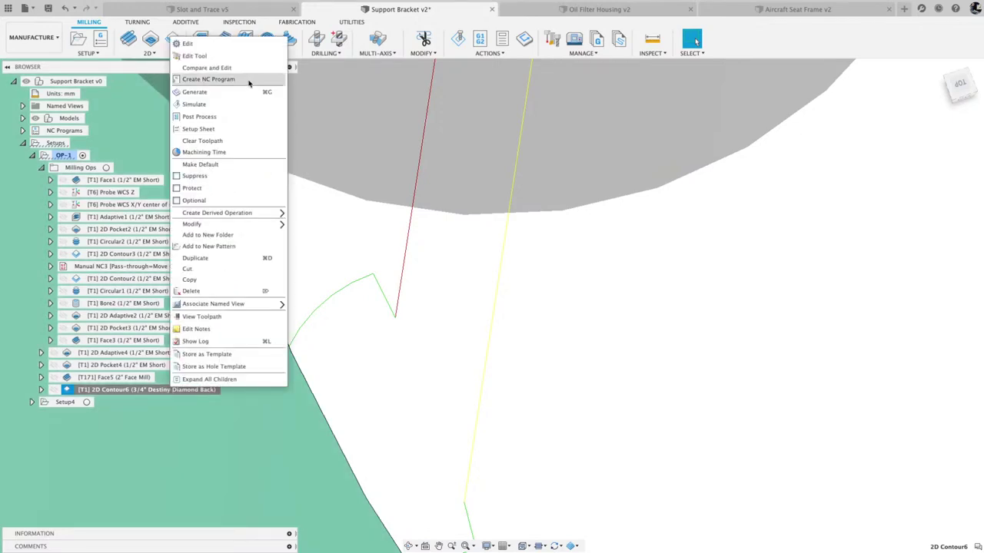
pyautogui.click(218, 45)
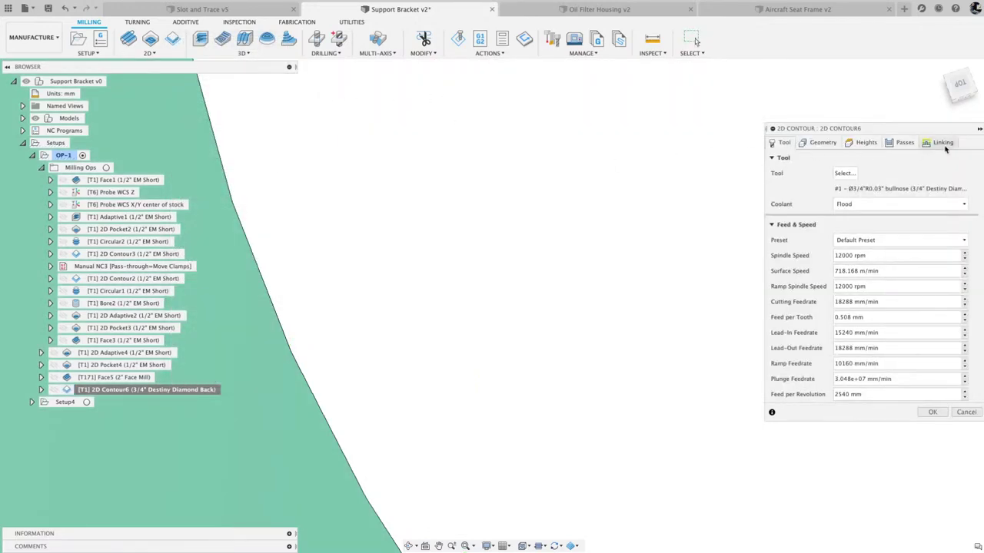
pyautogui.click(943, 146)
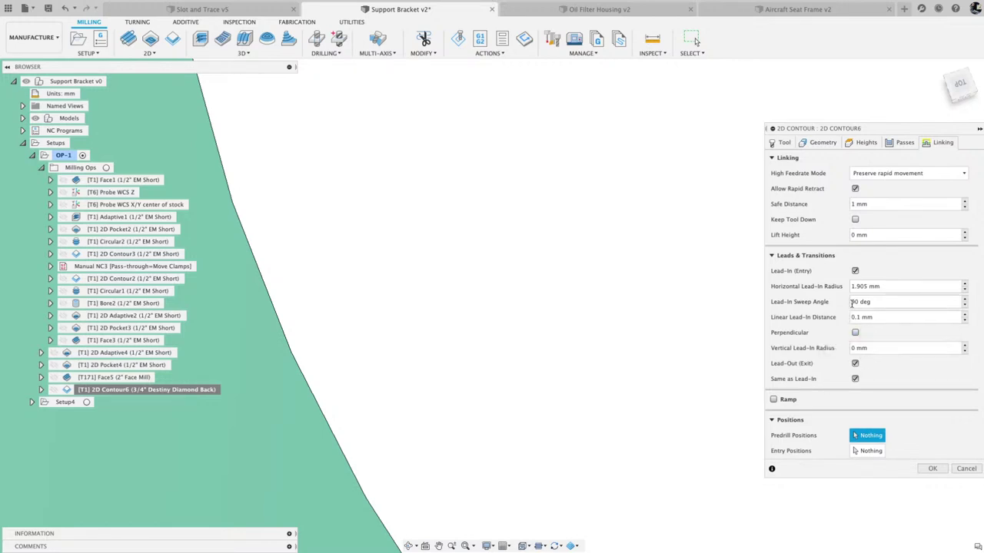
pyautogui.click(856, 364)
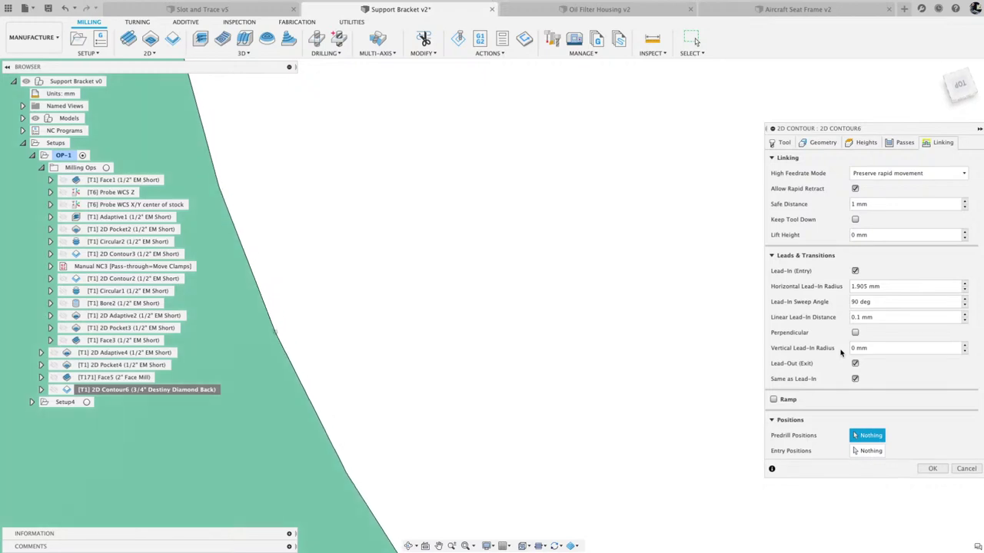
pyautogui.click(897, 316)
pyautogui.click(888, 303)
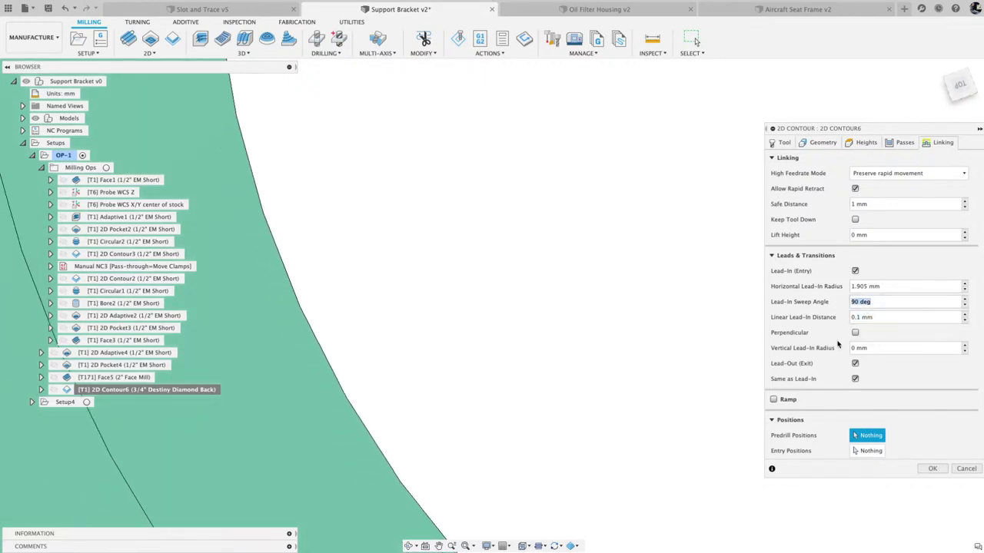
pyautogui.click(932, 469)
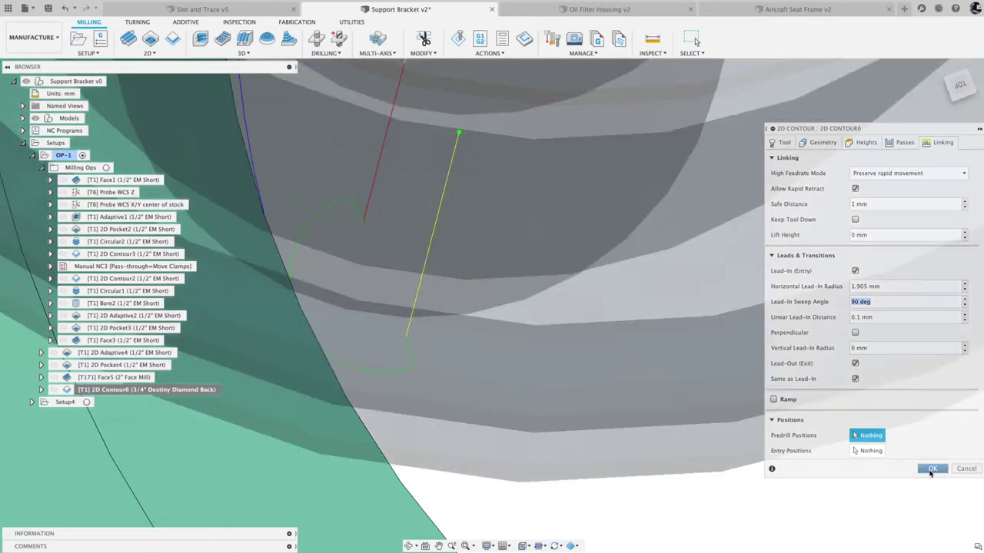
# Orbit and zoom around the Support Bracket to inspect 2D Contour6's regenerated lead moves
pyautogui.keyDown('shift'); pyautogui.moveTo(647, 407); pyautogui.dragTo(481, 314, button='middle'); pyautogui.keyUp('shift')
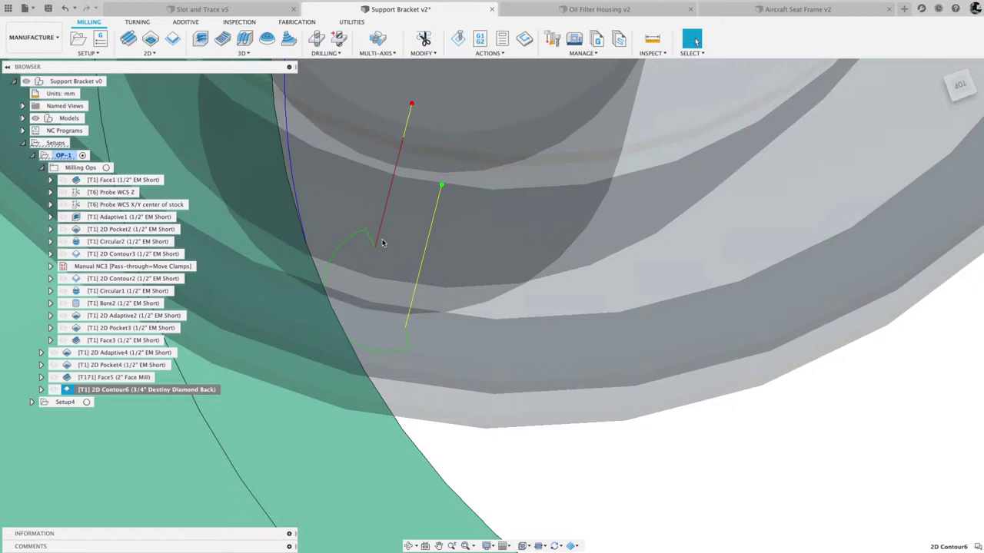
pyautogui.scroll(-3, 383, 243)
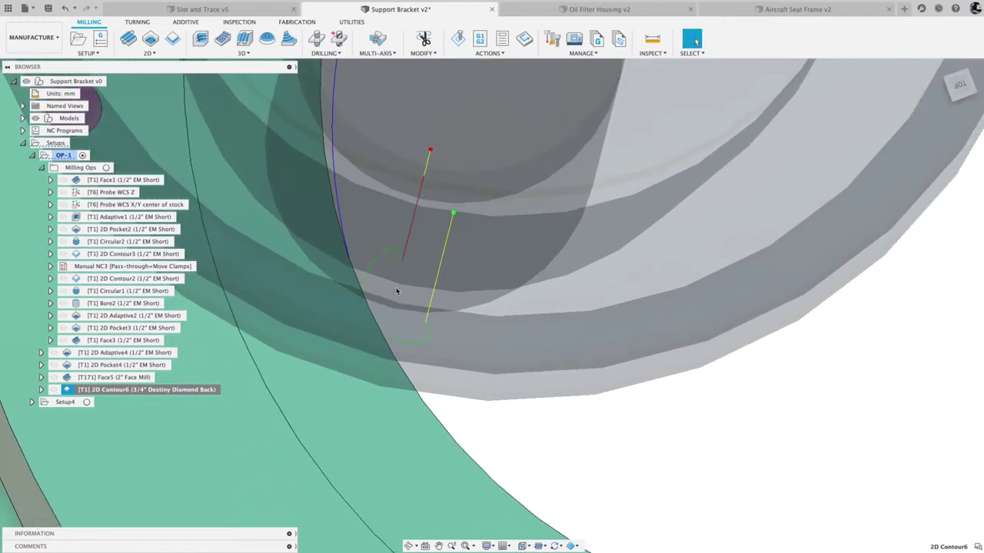
pyautogui.scroll(-5, 441, 282)
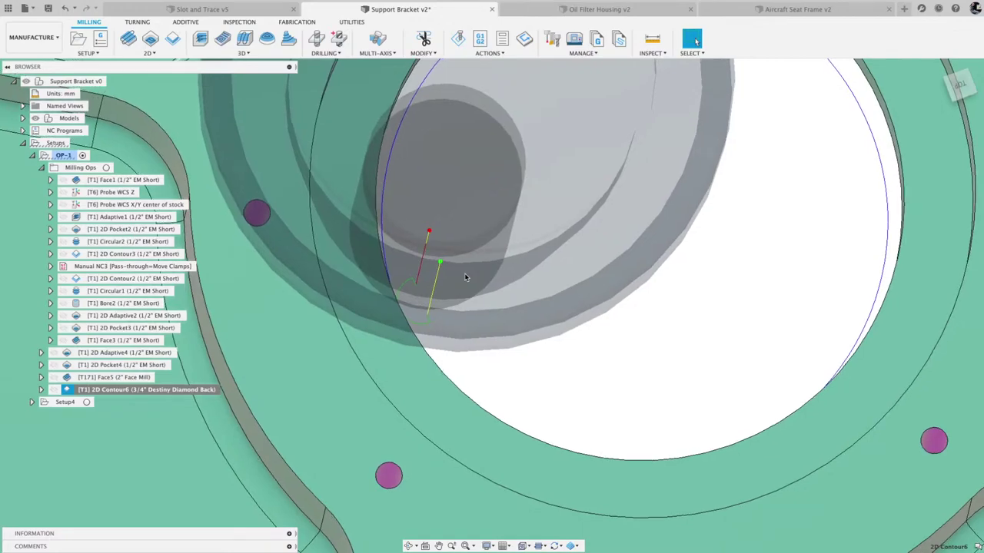
pyautogui.scroll(-5, 464, 276)
pyautogui.scroll(-5, 465, 277)
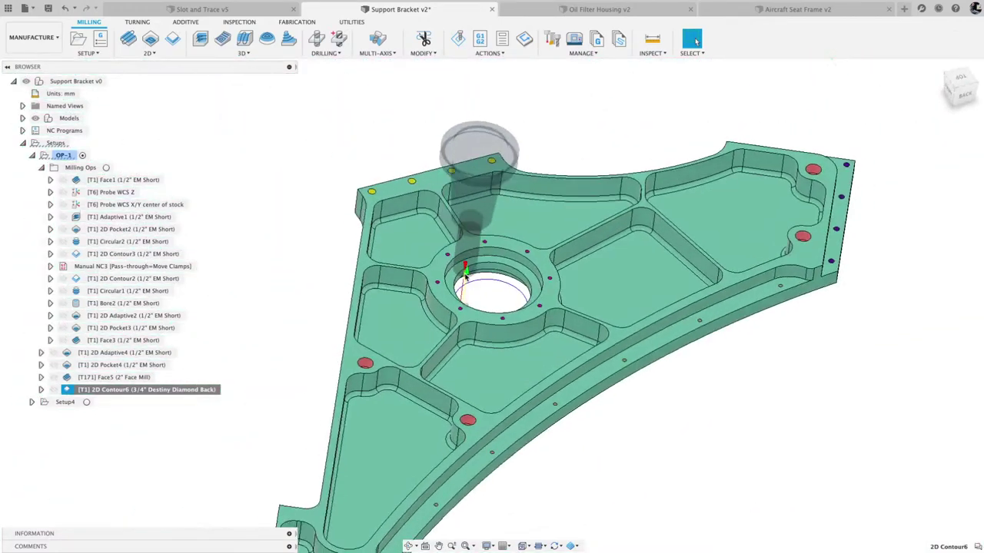
pyautogui.keyDown('shift'); pyautogui.moveTo(465, 277); pyautogui.dragTo(486, 277, button='middle'); pyautogui.keyUp('shift')
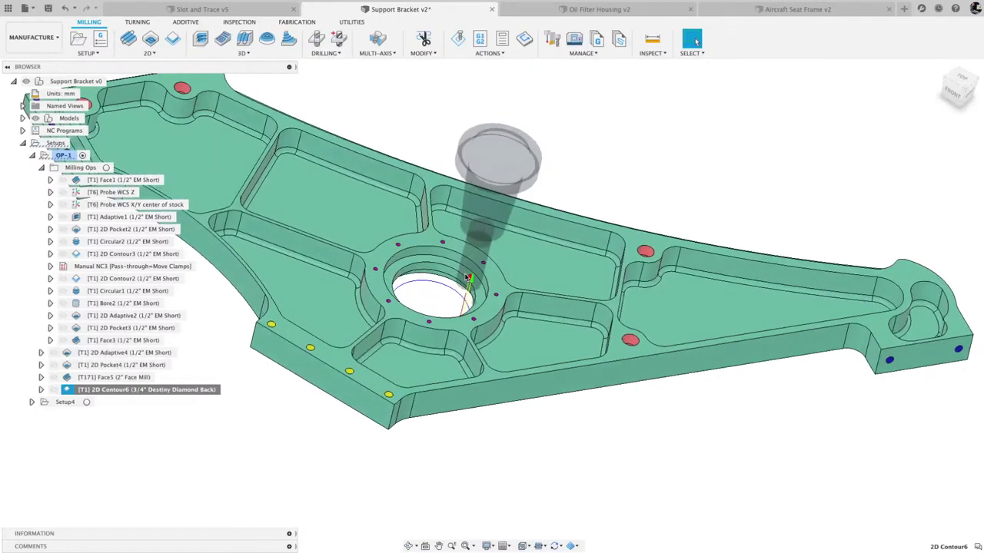
pyautogui.click(151, 54)
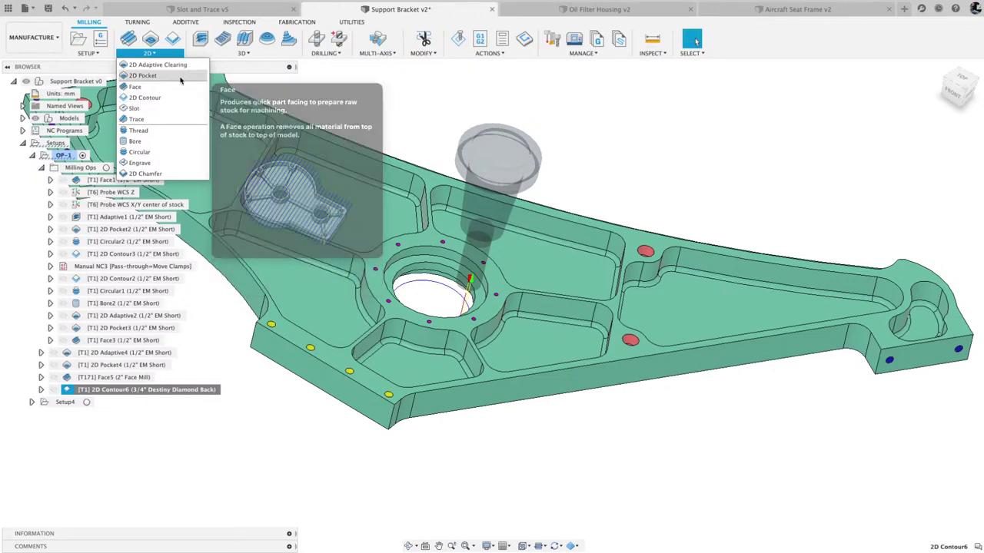
# Switch to the Slot and Trace v5 document and start a new 2D Contour operation
pyautogui.click(256, 11)
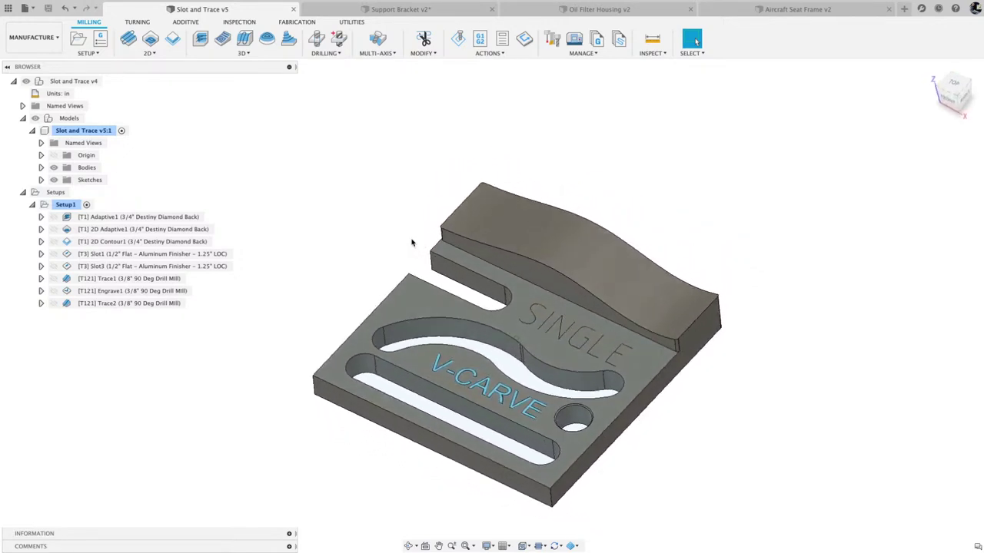
pyautogui.click(150, 53)
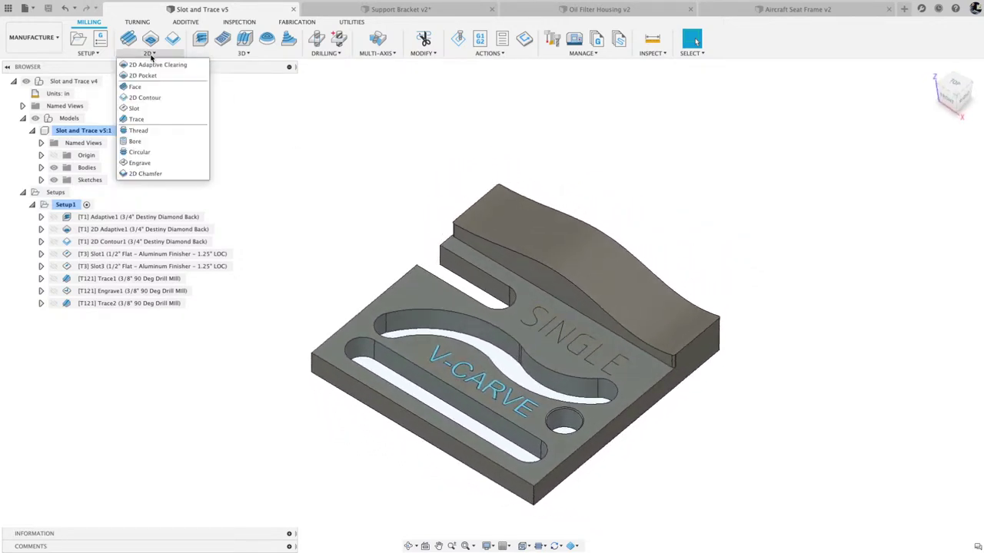
pyautogui.click(146, 98)
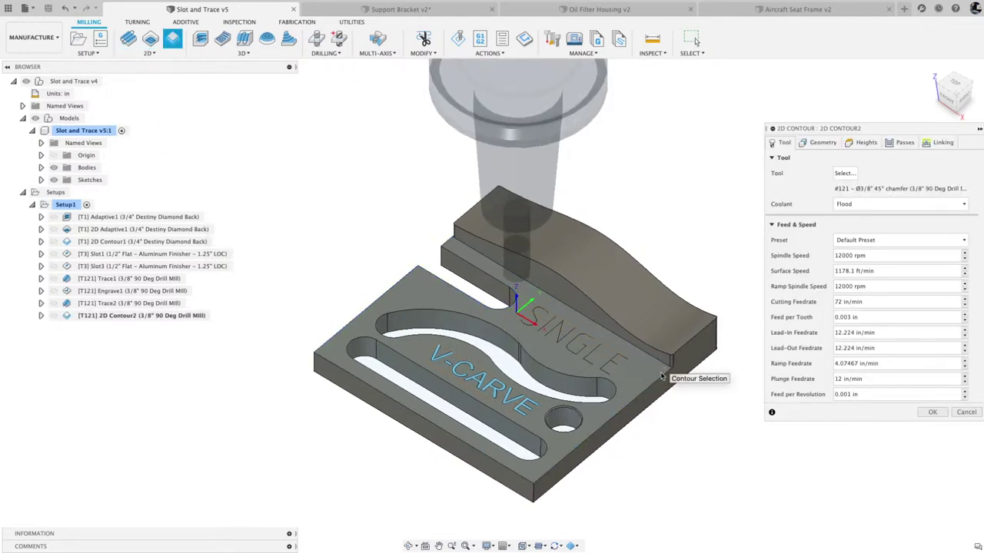
# Pick the outer edge chain, view the part from Top, then clear the contour selection
pyautogui.click(710, 365)
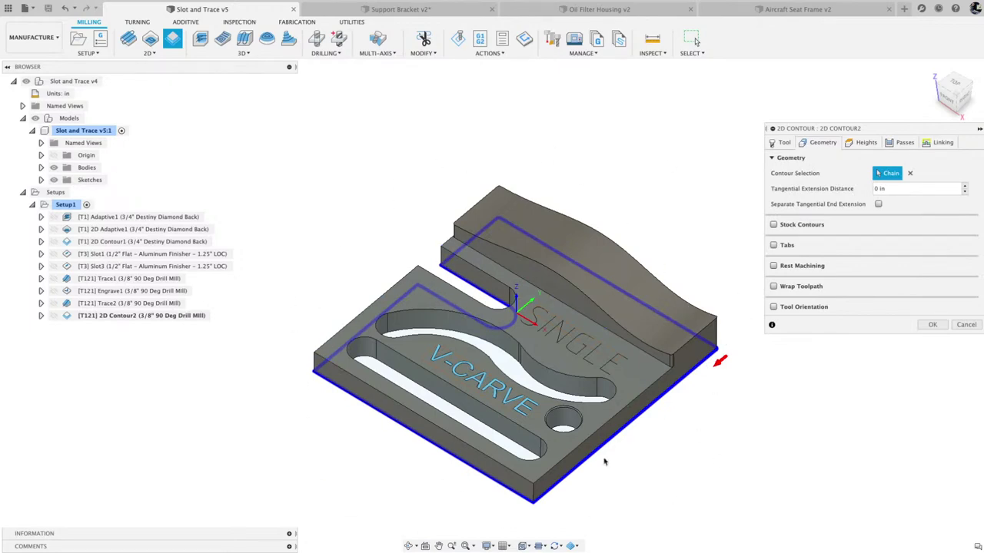
pyautogui.press('F6')
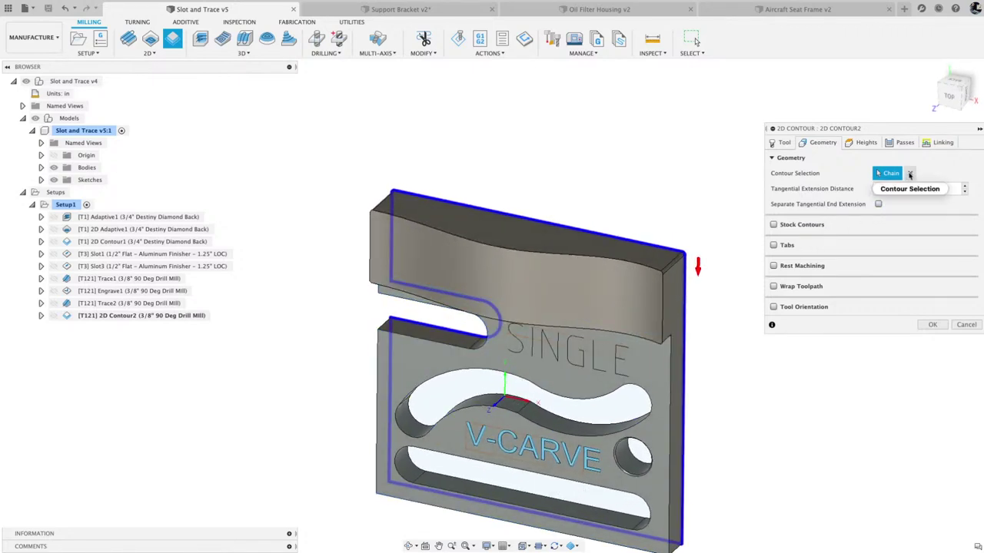
pyautogui.click(910, 174)
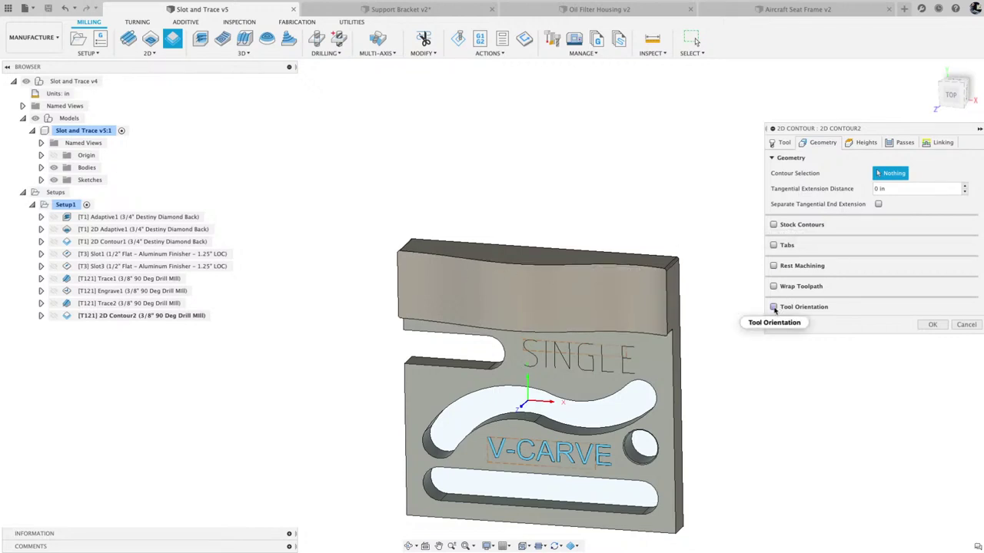
# Enable tool orientation for 2D Contour2 with the Z axis along the part's right vertical edge
pyautogui.click(774, 307)
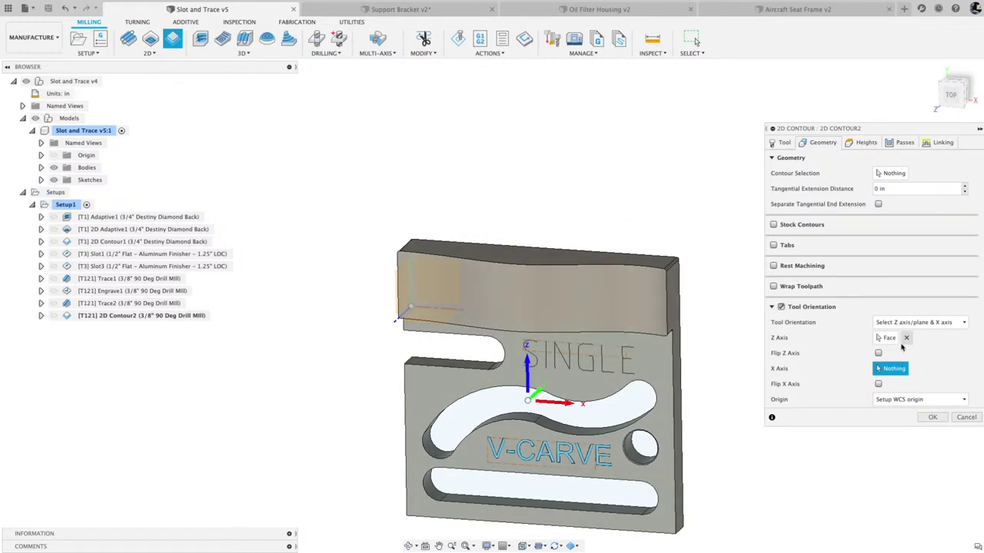
pyautogui.click(887, 338)
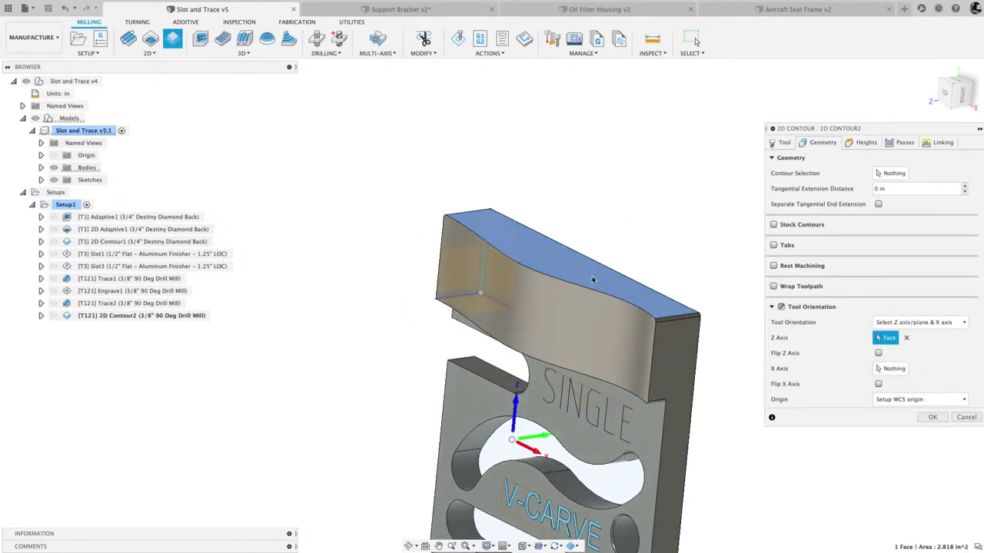
pyautogui.click(906, 337)
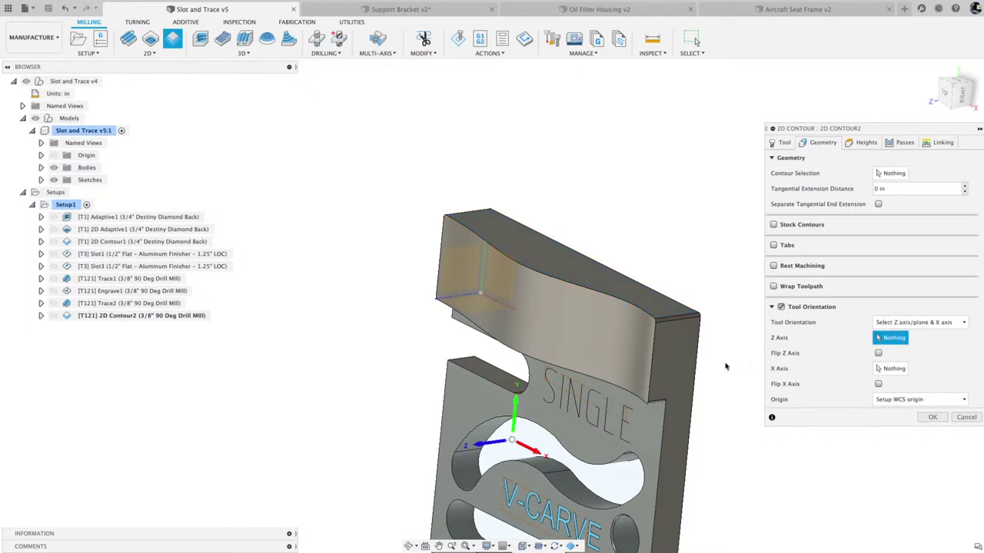
pyautogui.click(702, 359)
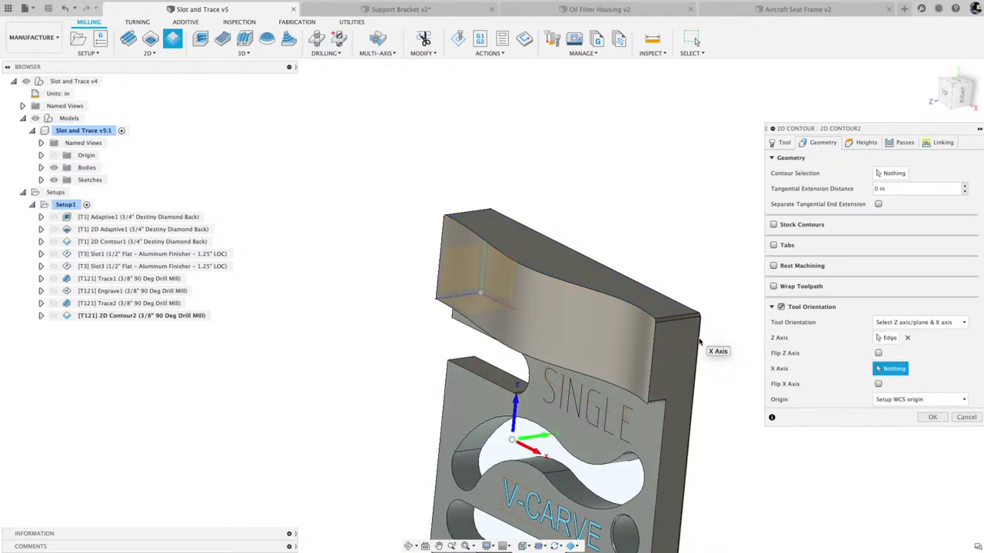
pyautogui.scroll(5, 715, 338)
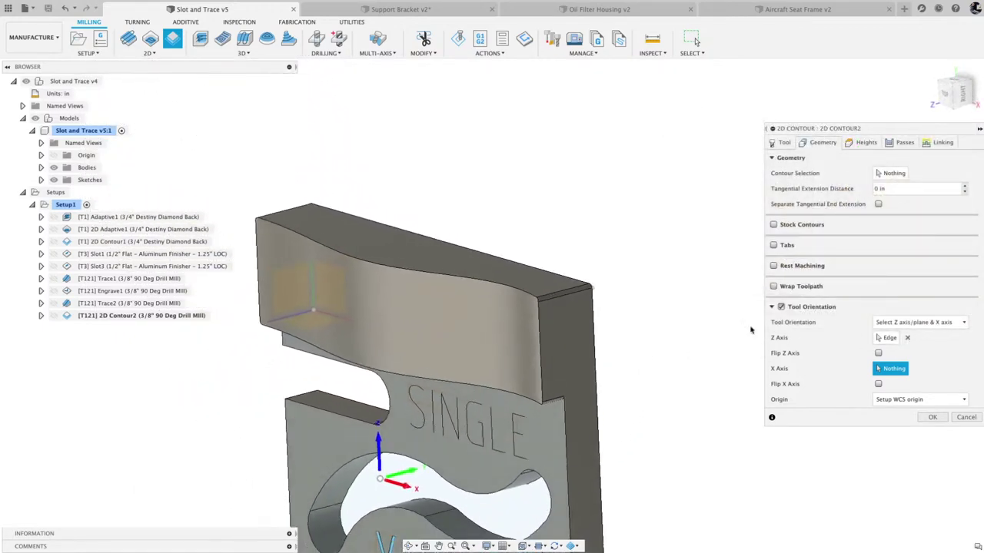
pyautogui.click(887, 338)
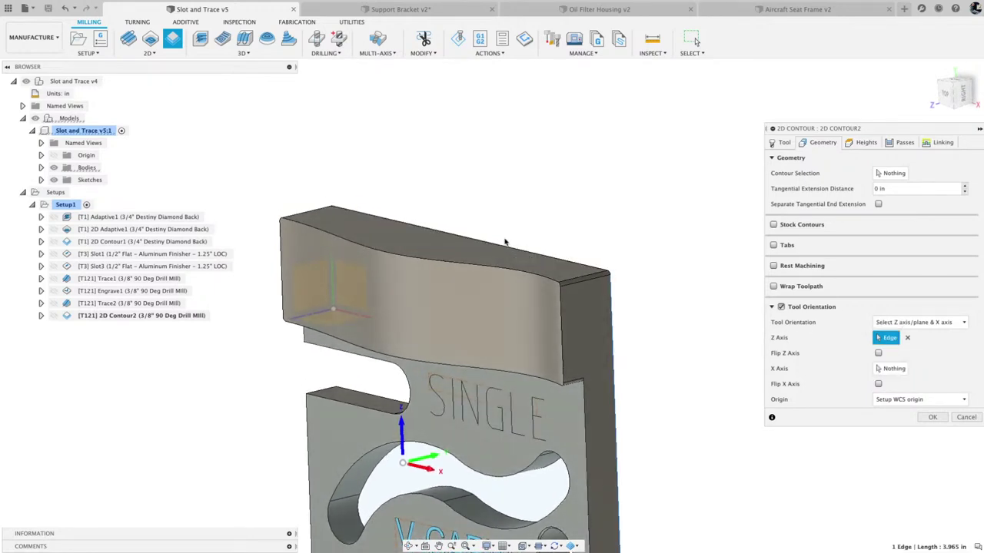
# Replace the top curved edge with the raised block's lower curved edge as the contour chain
pyautogui.click(892, 173)
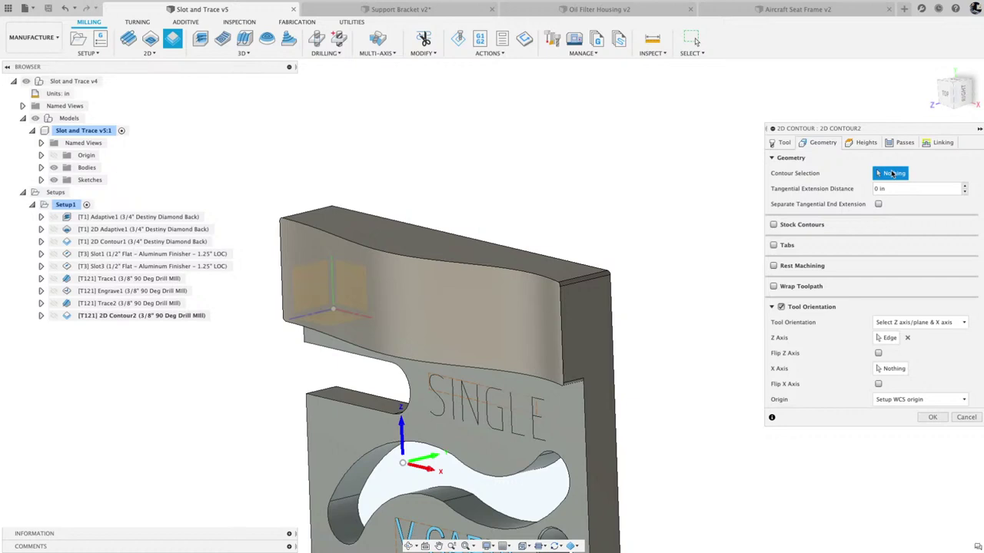
pyautogui.click(539, 280)
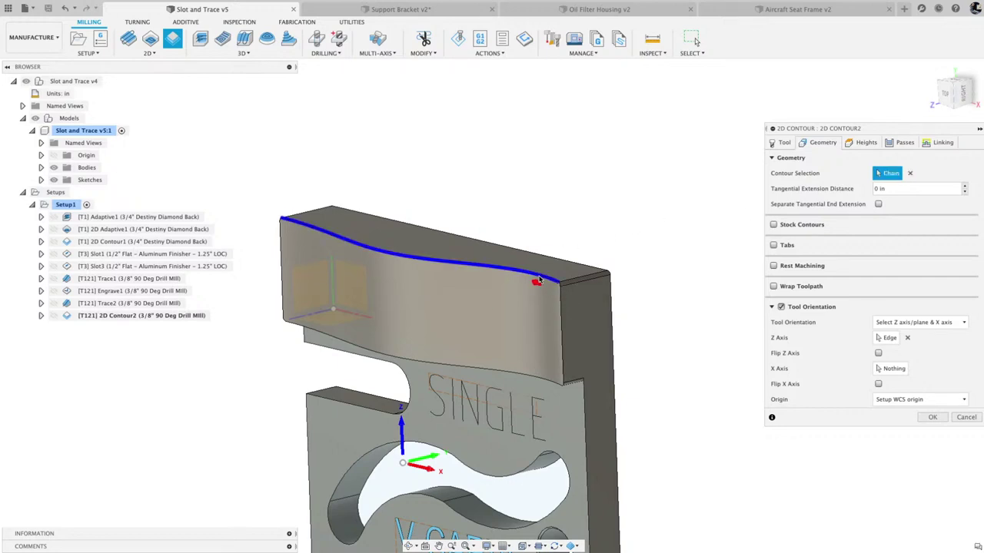
pyautogui.keyDown('shift'); pyautogui.moveTo(539, 280); pyautogui.dragTo(536, 346, button='middle'); pyautogui.keyUp('shift')
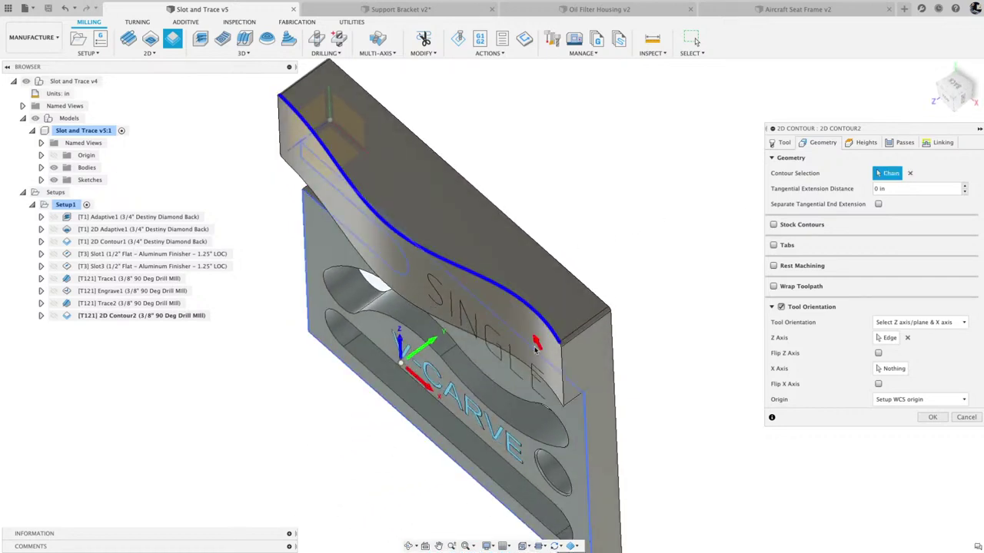
pyautogui.keyDown('shift'); pyautogui.moveTo(302, 91); pyautogui.dragTo(348, 171, button='middle'); pyautogui.keyUp('shift')
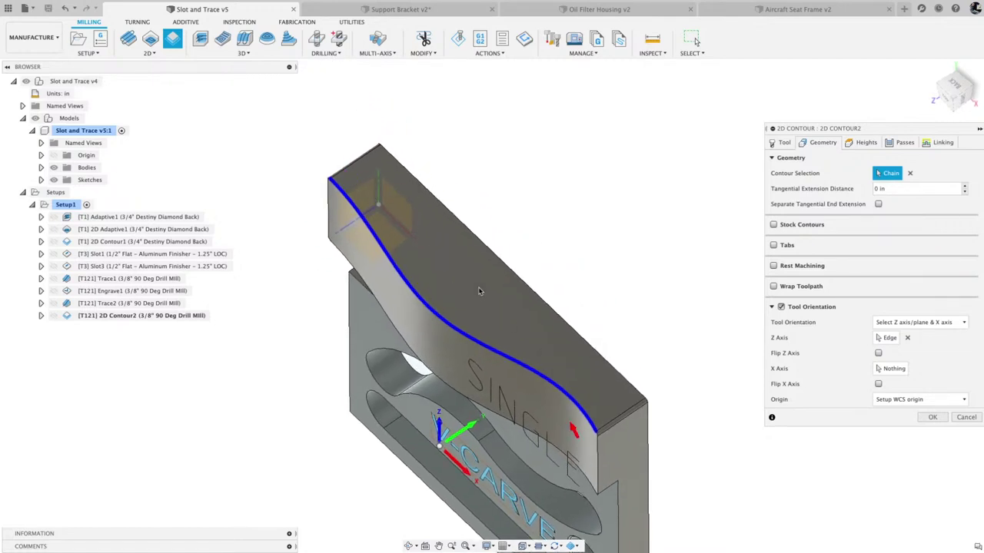
pyautogui.keyDown('shift'); pyautogui.moveTo(478, 290); pyautogui.dragTo(510, 319, button='middle'); pyautogui.keyUp('shift')
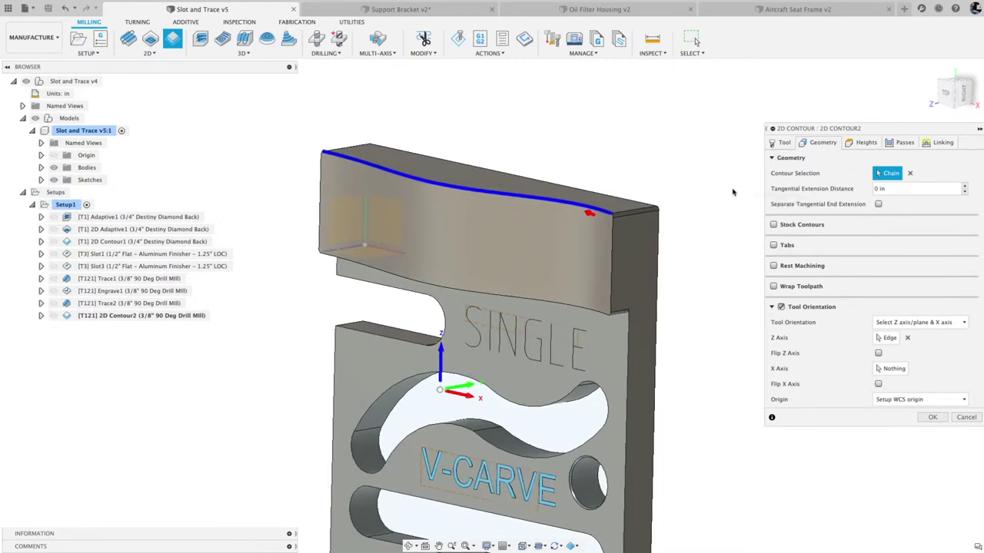
pyautogui.click(910, 174)
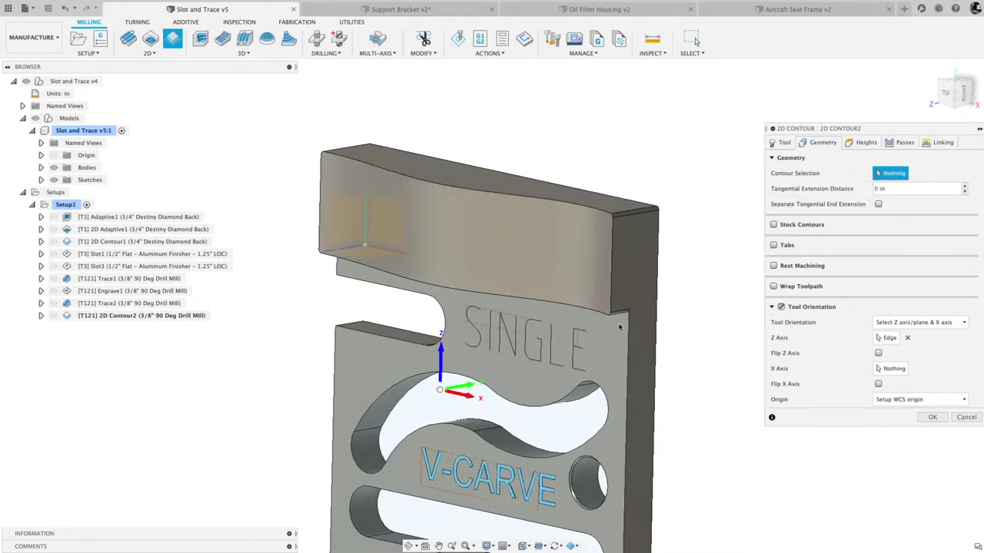
pyautogui.click(595, 315)
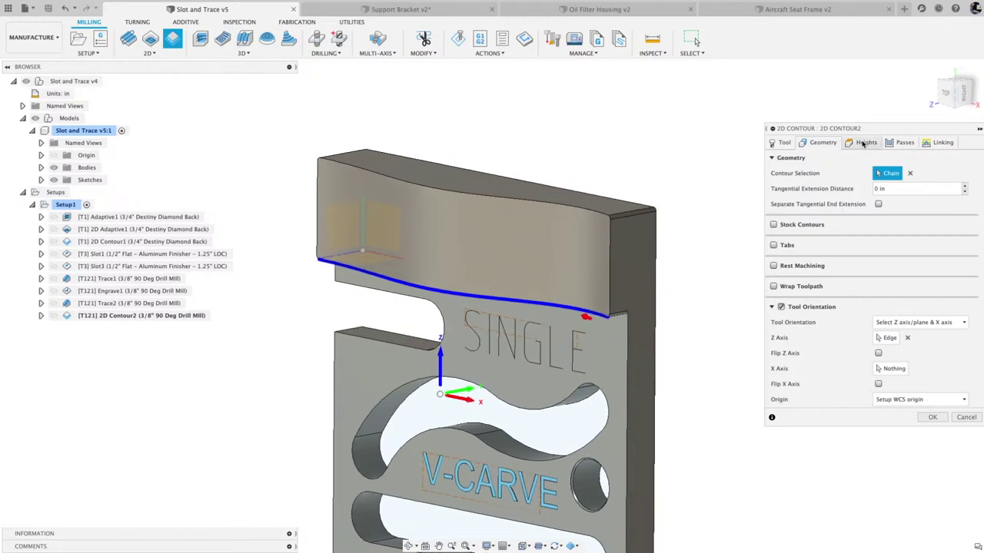
pyautogui.click(863, 143)
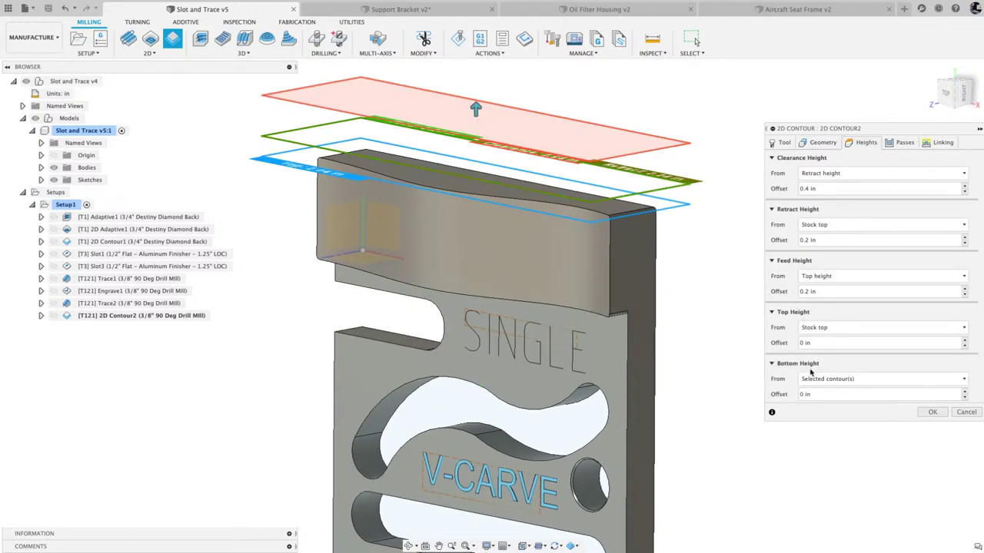
# Offset 2D Contour2's bottom height by -1.25 in, assign the 3/4" Destiny Diamond Back tool, and accept
pyautogui.click(806, 395)
pyautogui.write('- 1')
pyautogui.write('.25')
pyautogui.click(783, 143)
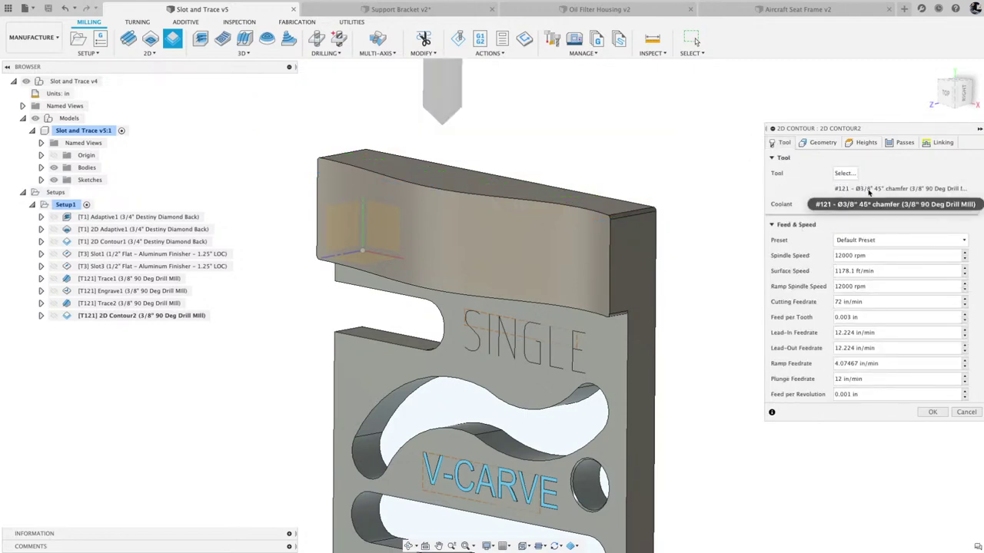
pyautogui.click(848, 176)
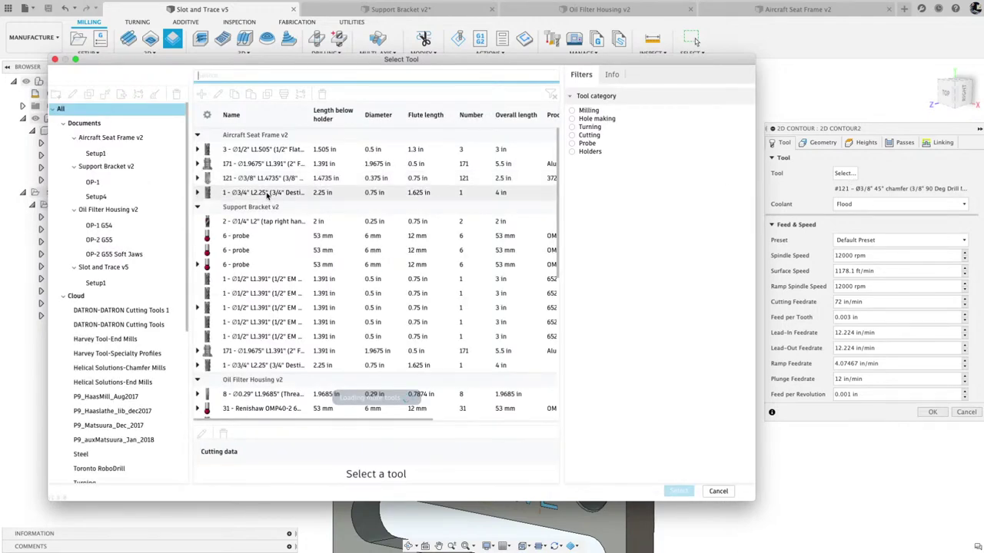
pyautogui.click(266, 195)
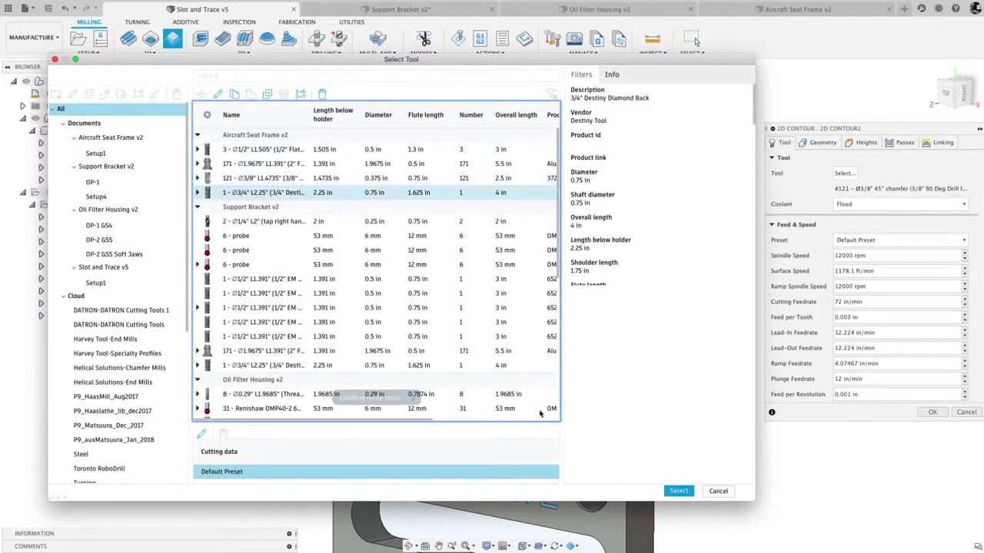
pyautogui.click(678, 490)
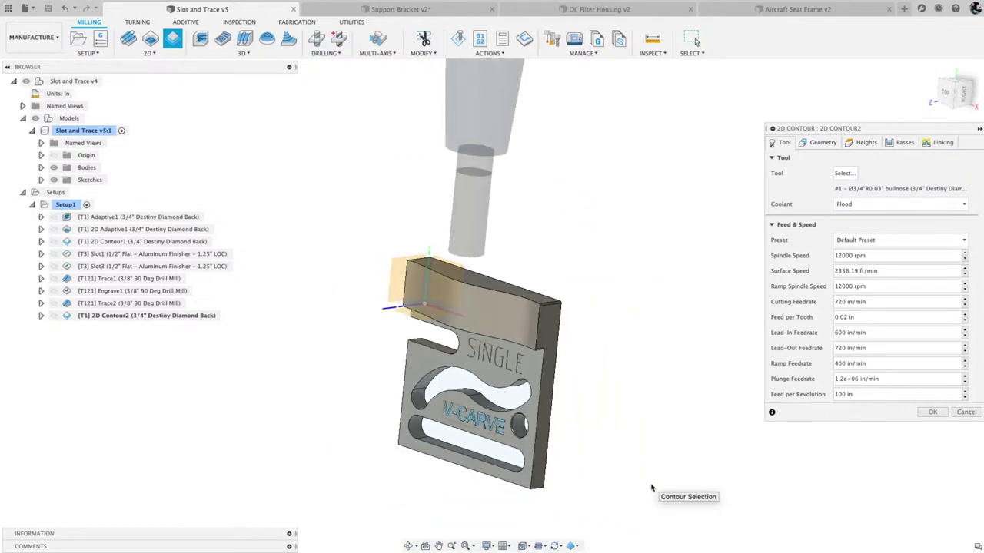
pyautogui.click(931, 413)
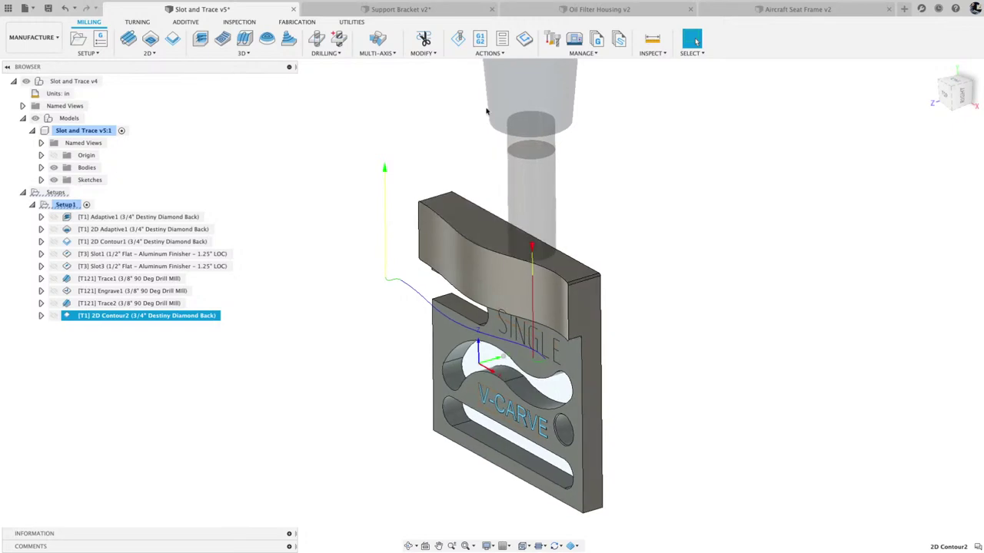
pyautogui.click(397, 9)
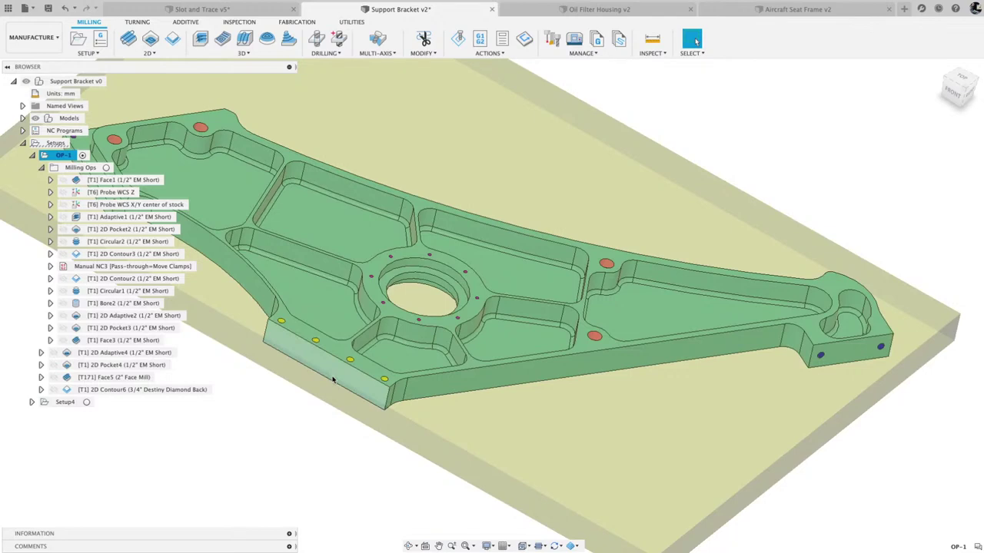
pyautogui.click(204, 10)
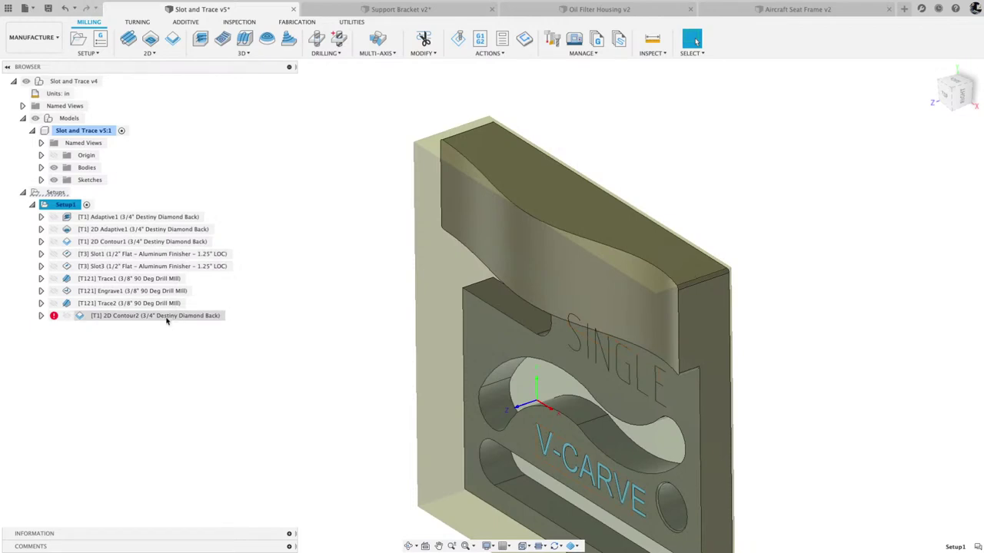
pyautogui.click(54, 316)
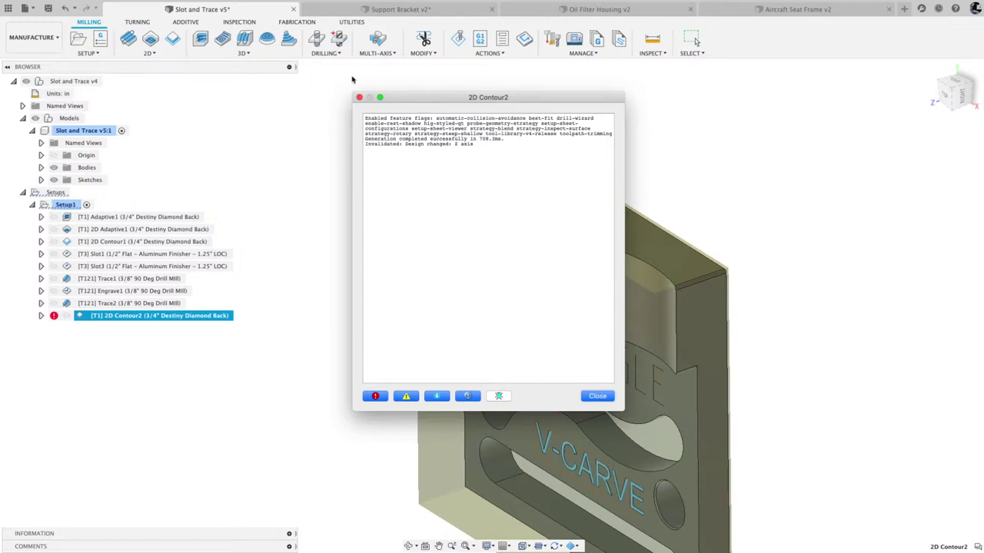
pyautogui.click(358, 97)
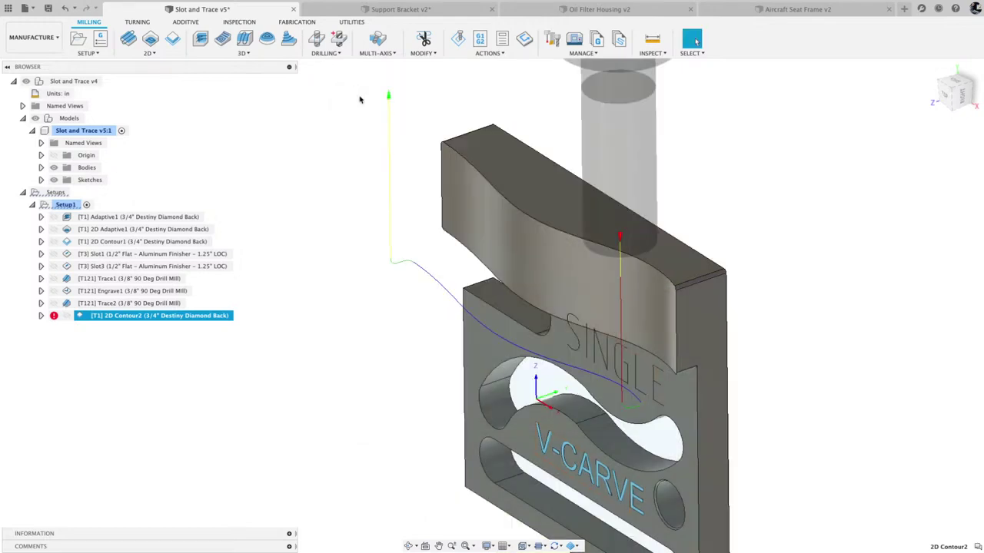
pyautogui.rightClick(167, 316)
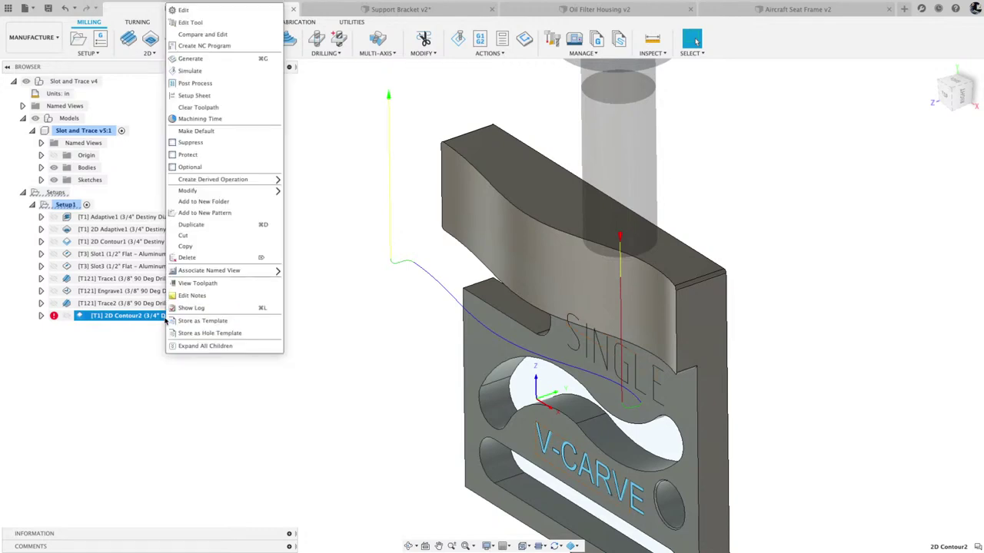
pyautogui.click(235, 256)
pyautogui.click(129, 229)
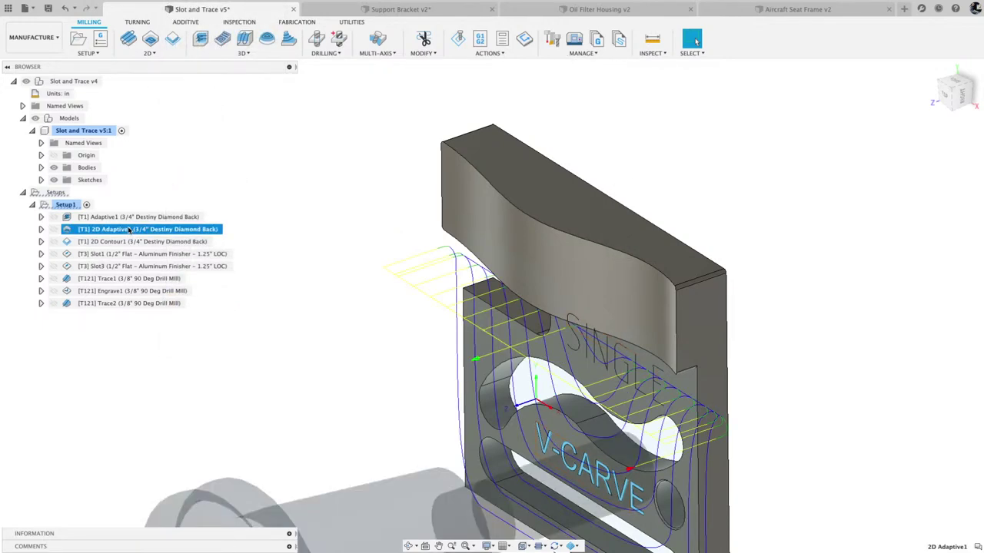
pyautogui.click(129, 241)
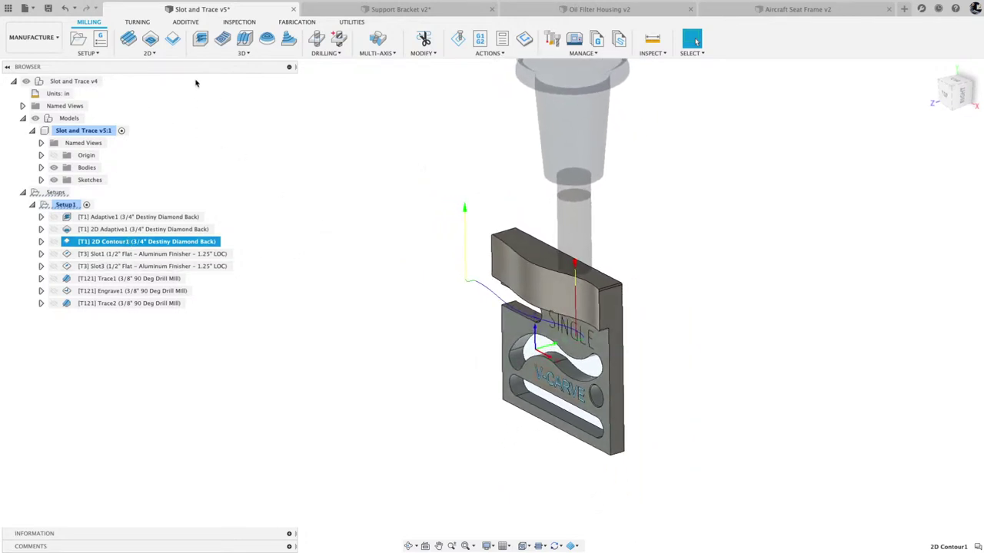
# Open the Milling 2D operations list to view the Slot operation's description
pyautogui.click(153, 53)
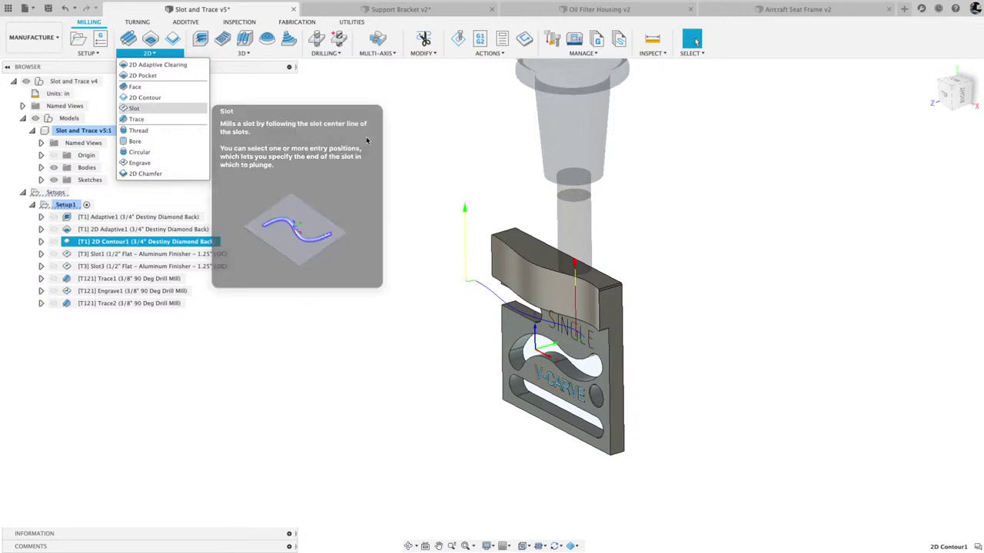
# Briefly display the existing Slot1 toolpath on the part, then hide it again
pyautogui.click(556, 125)
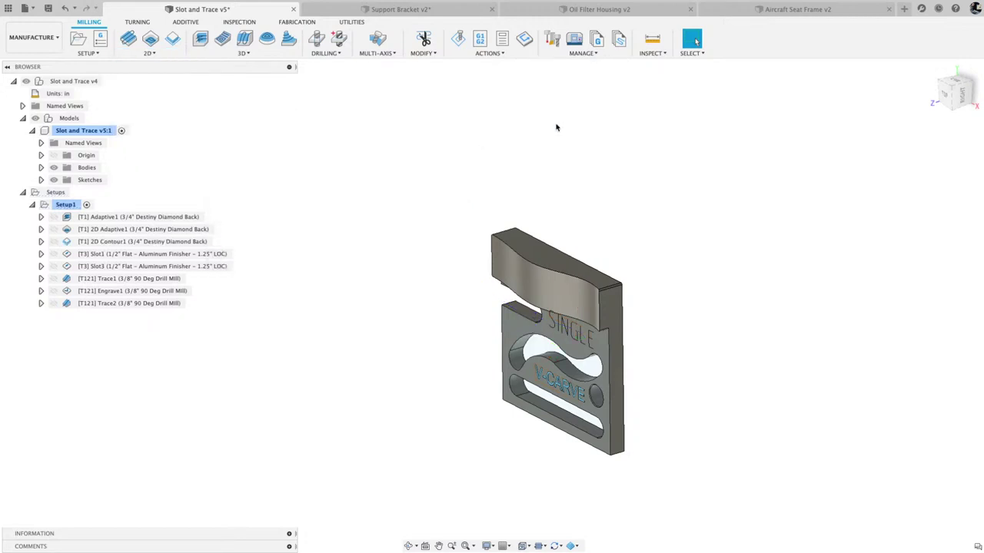
pyautogui.click(127, 254)
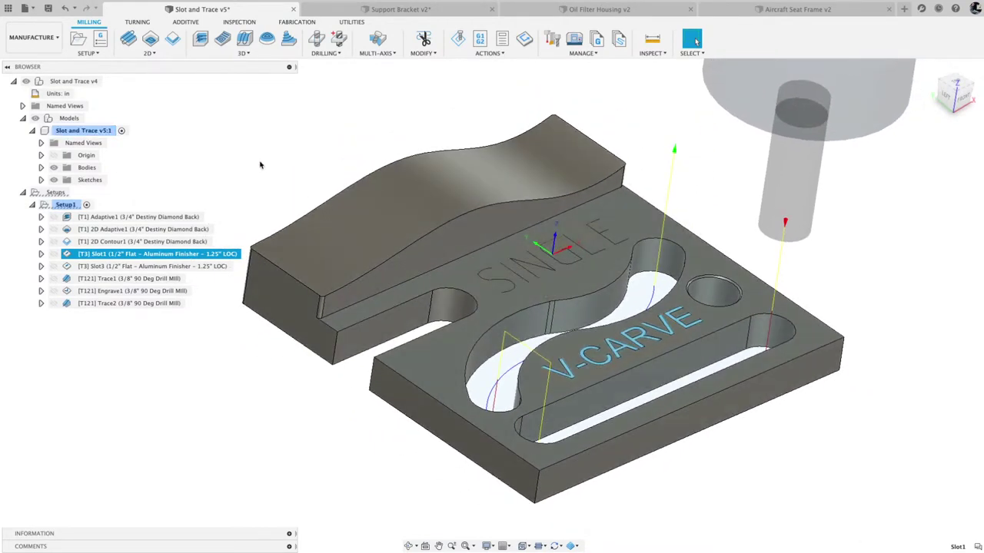
pyautogui.click(262, 164)
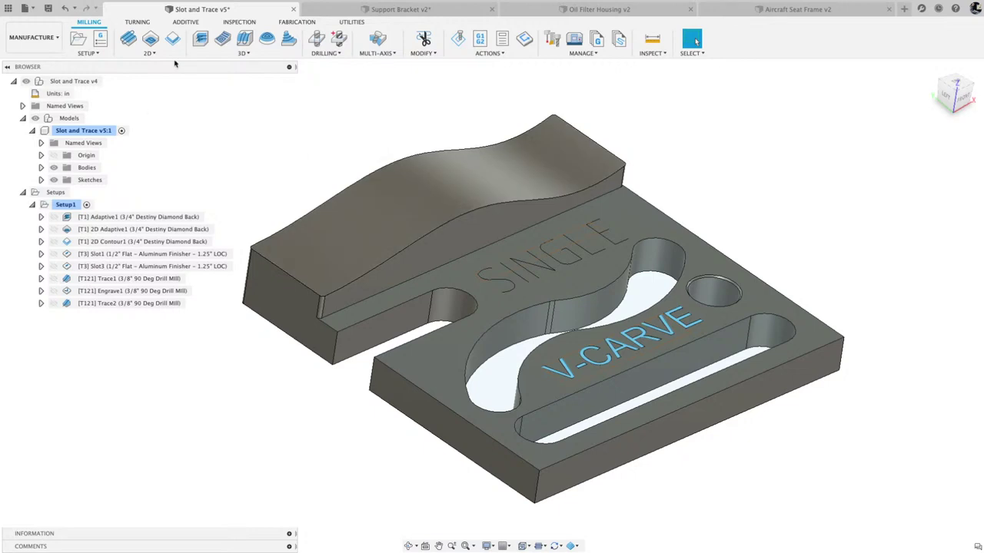
# Create a new Slot4 operation using the 1/2" Flat Aluminum Finisher tool
pyautogui.click(149, 53)
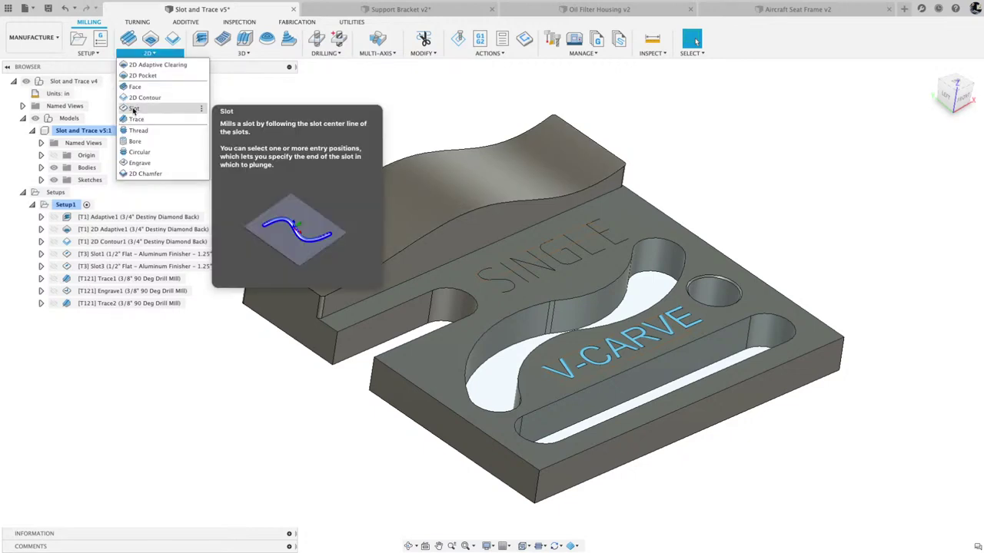
pyautogui.click(133, 108)
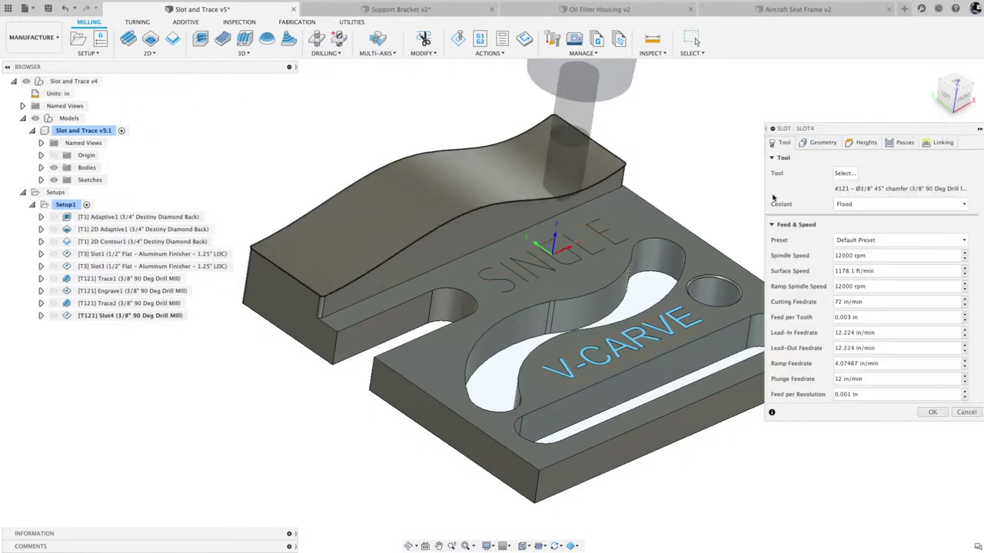
pyautogui.click(848, 176)
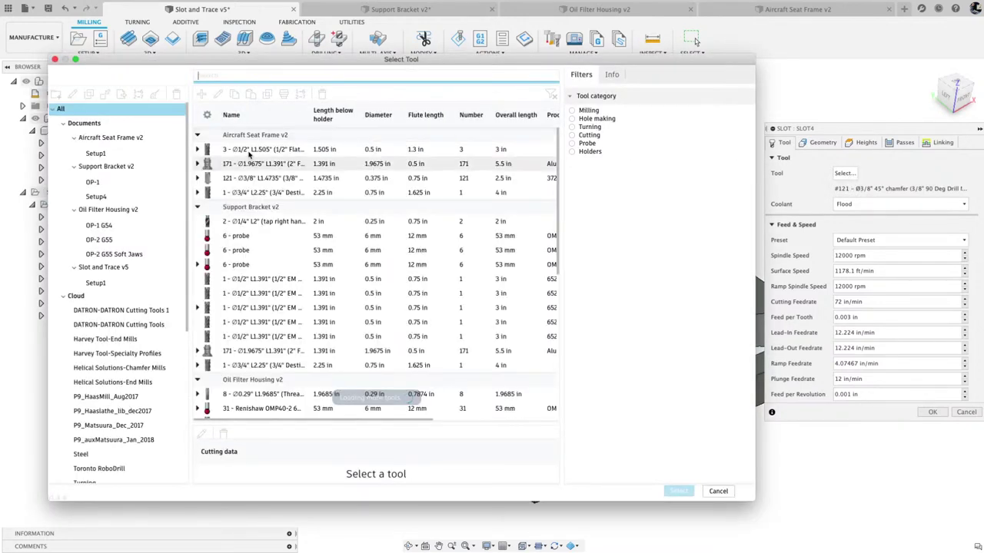
pyautogui.click(246, 151)
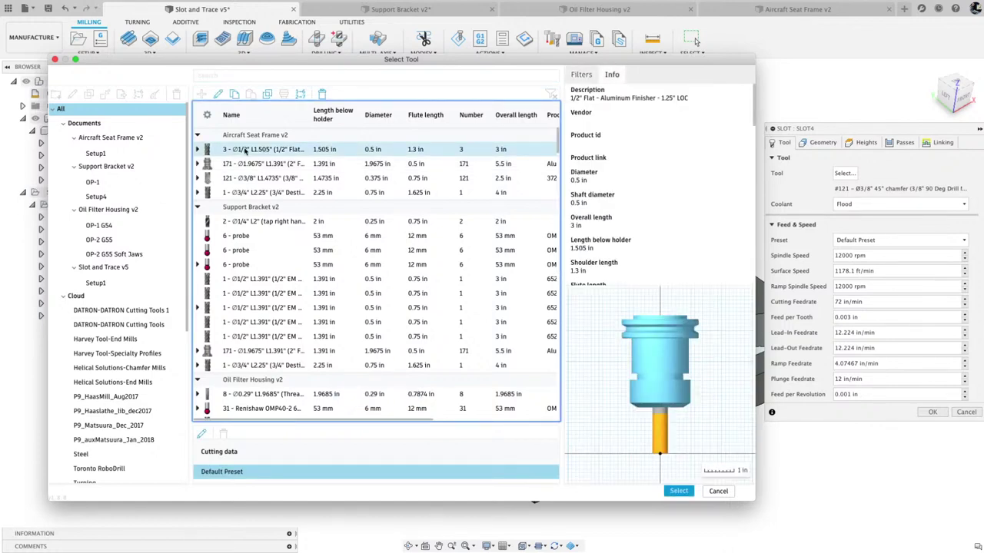
pyautogui.click(678, 492)
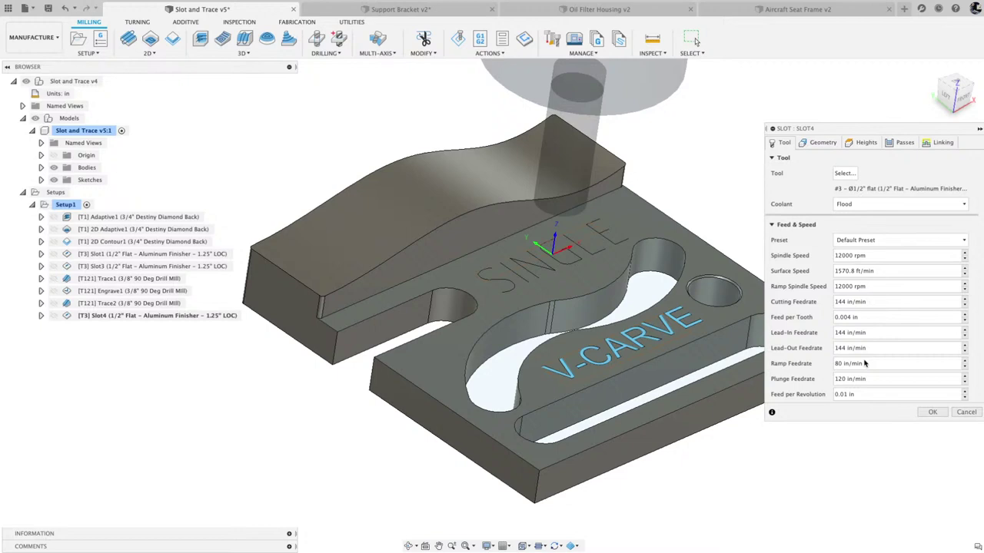
pyautogui.click(822, 143)
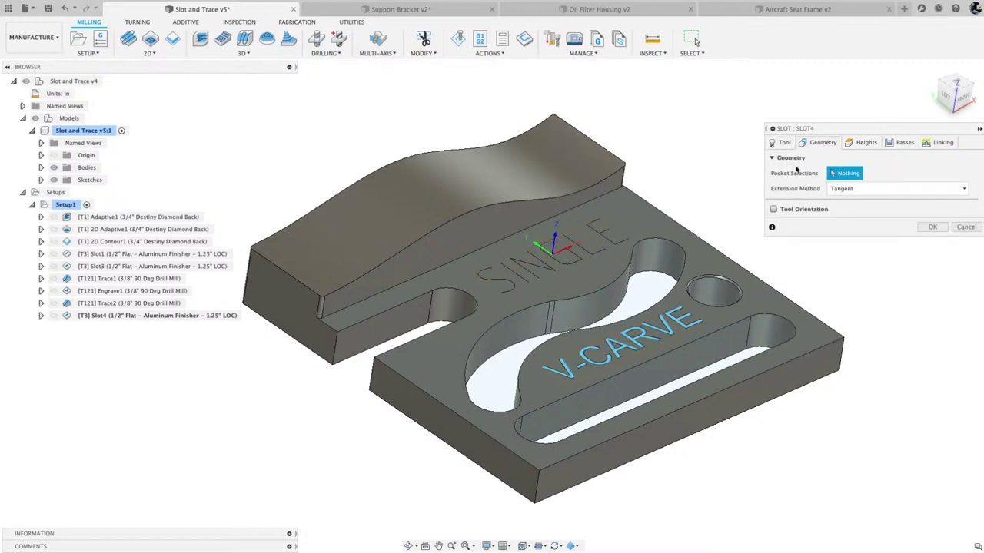
# Chain the straight and S-curve slots in Slot4 with a -0.25 in bottom height offset
pyautogui.click(727, 357)
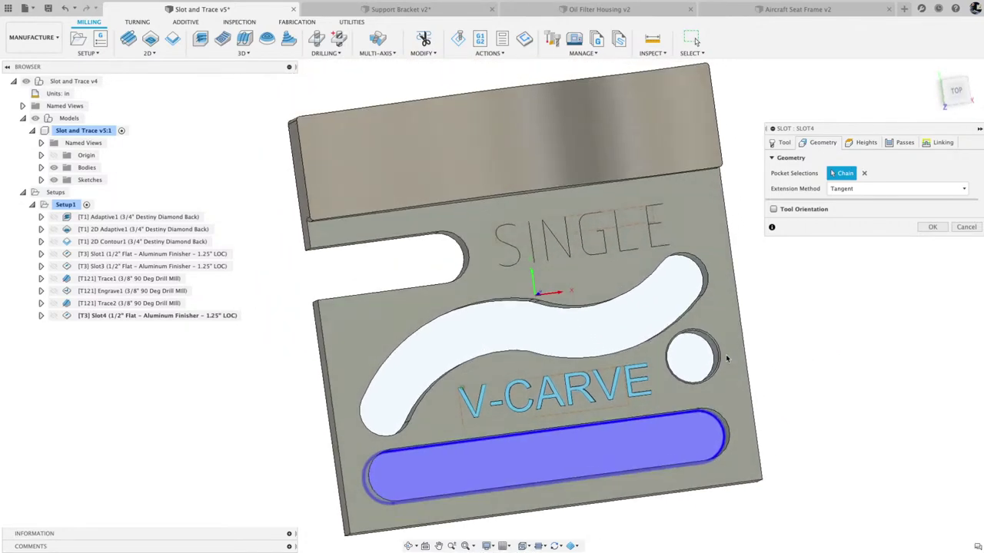
pyautogui.click(699, 269)
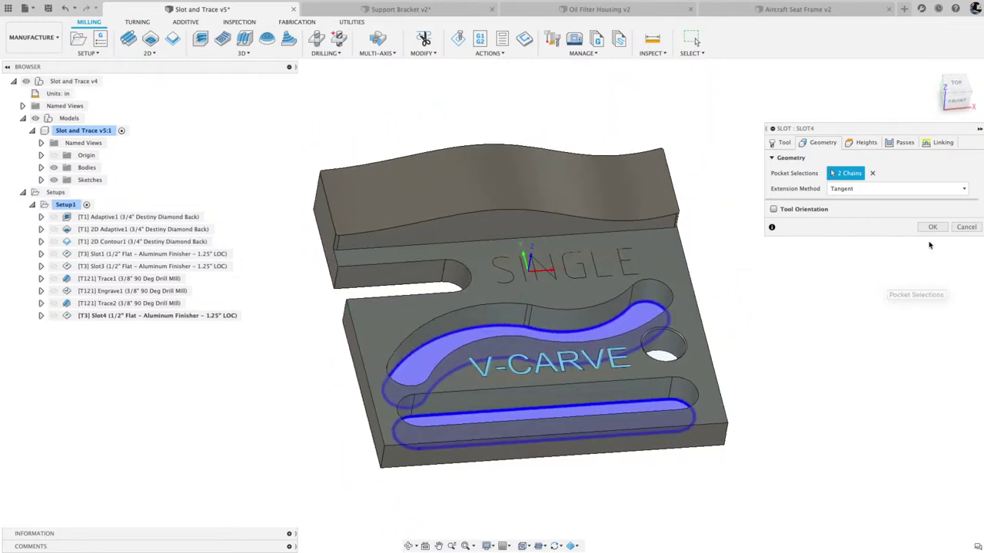
pyautogui.click(866, 142)
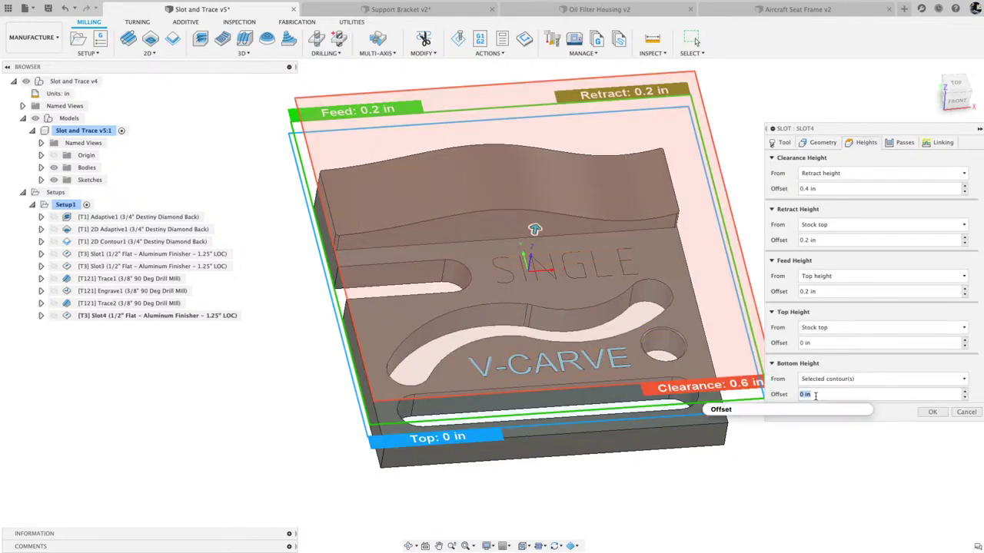
pyautogui.moveTo(815, 395)
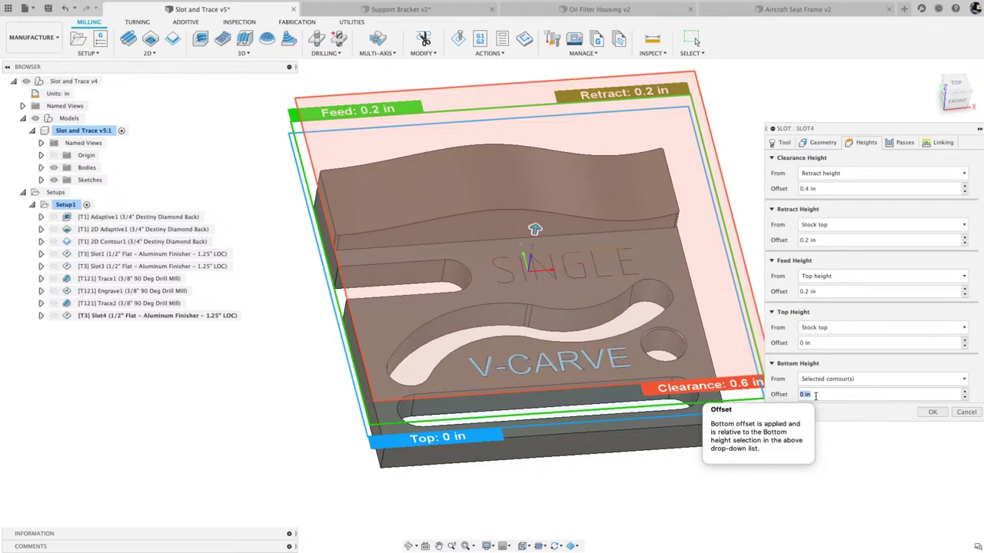
pyautogui.write('-')
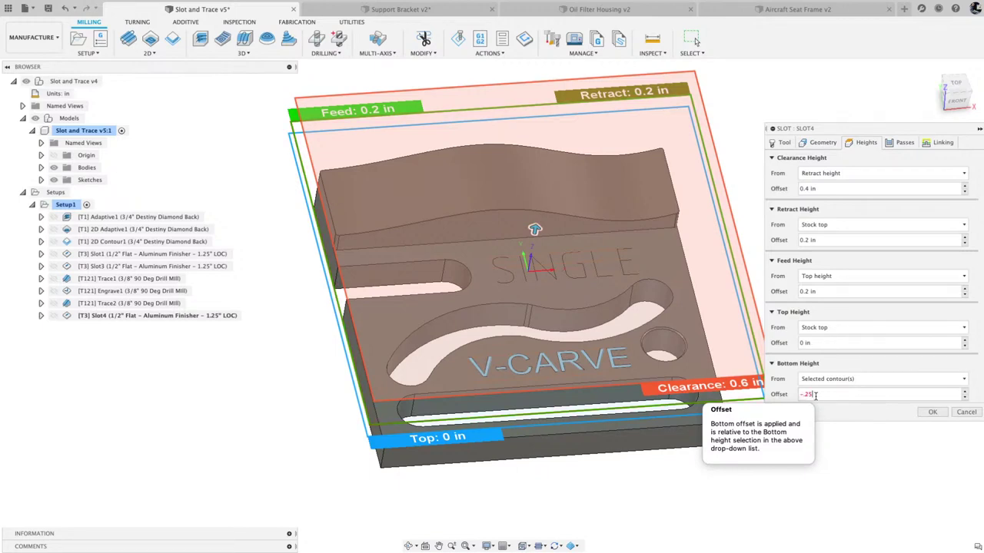
pyautogui.write('.25')
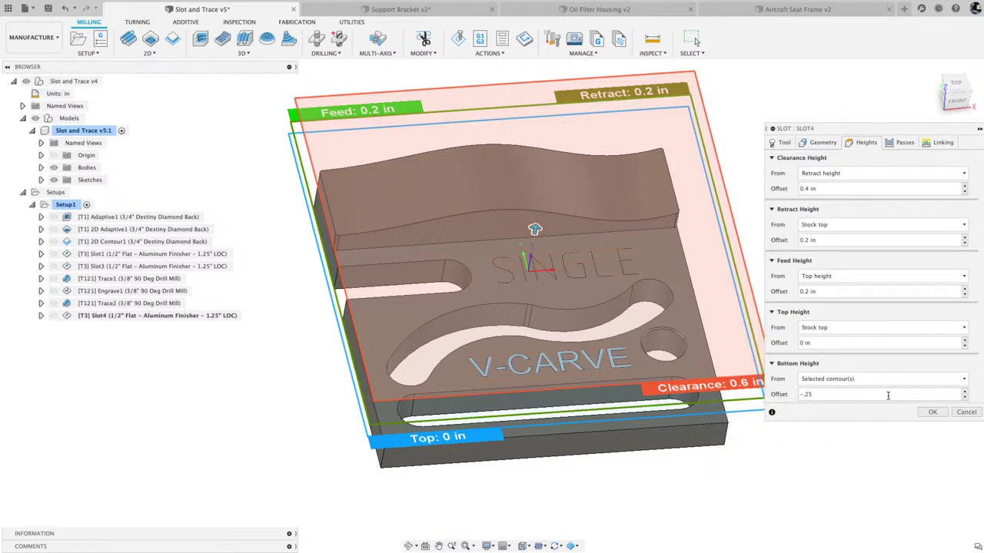
pyautogui.click(932, 412)
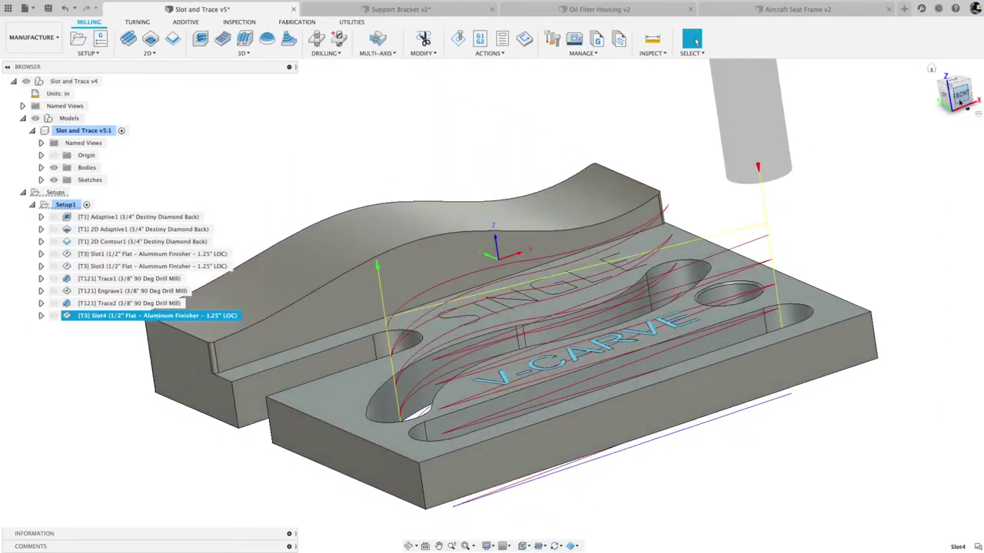
pyautogui.click(959, 101)
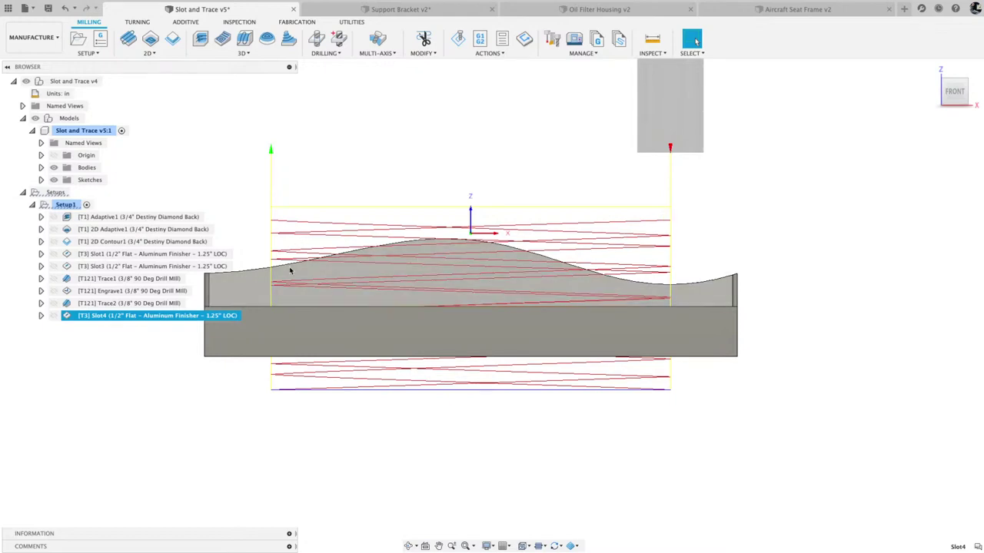
pyautogui.keyDown('shift'); pyautogui.moveTo(339, 359); pyautogui.dragTo(438, 343, button='middle'); pyautogui.keyUp('shift')
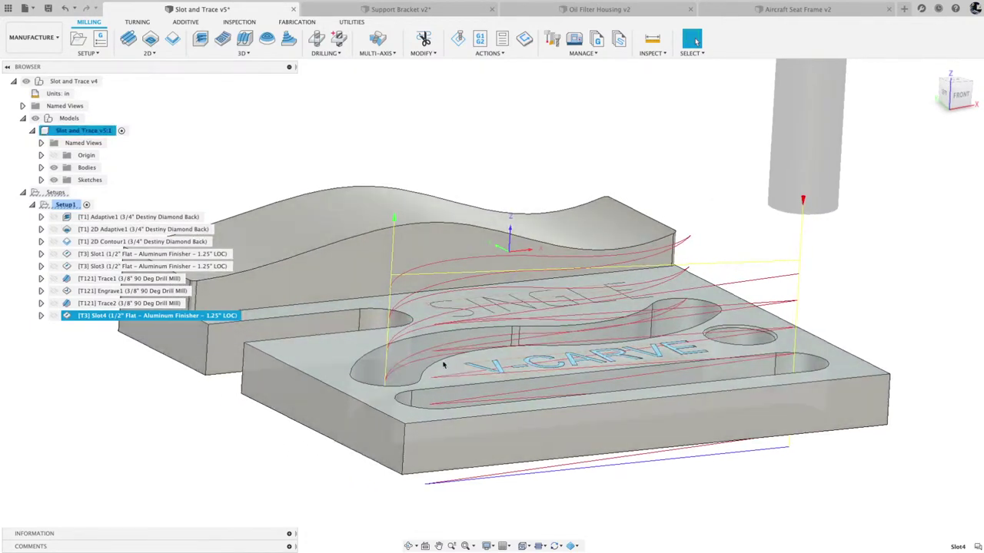
# Reopen Slot4 and make its bottom height reference the model bottom
pyautogui.rightClick(136, 322)
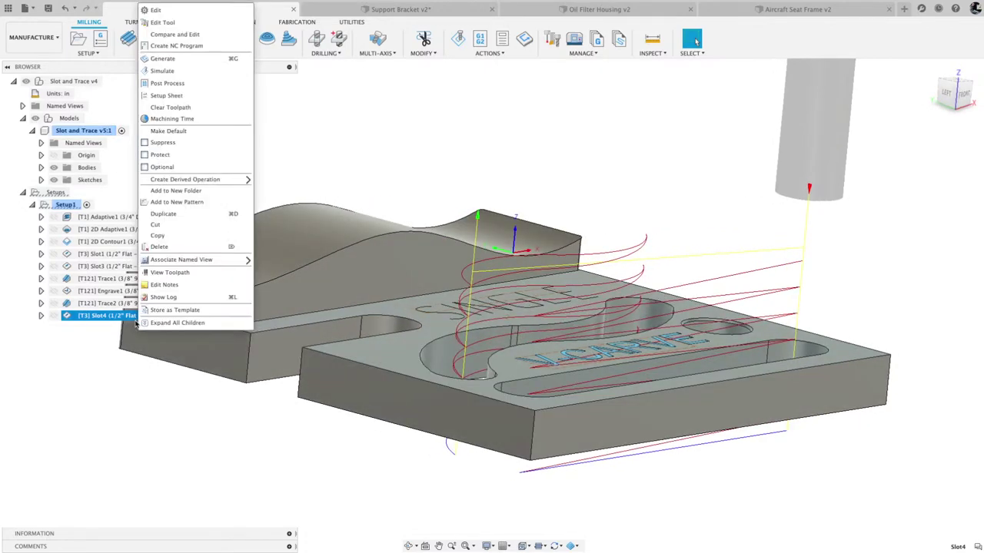
pyautogui.click(171, 11)
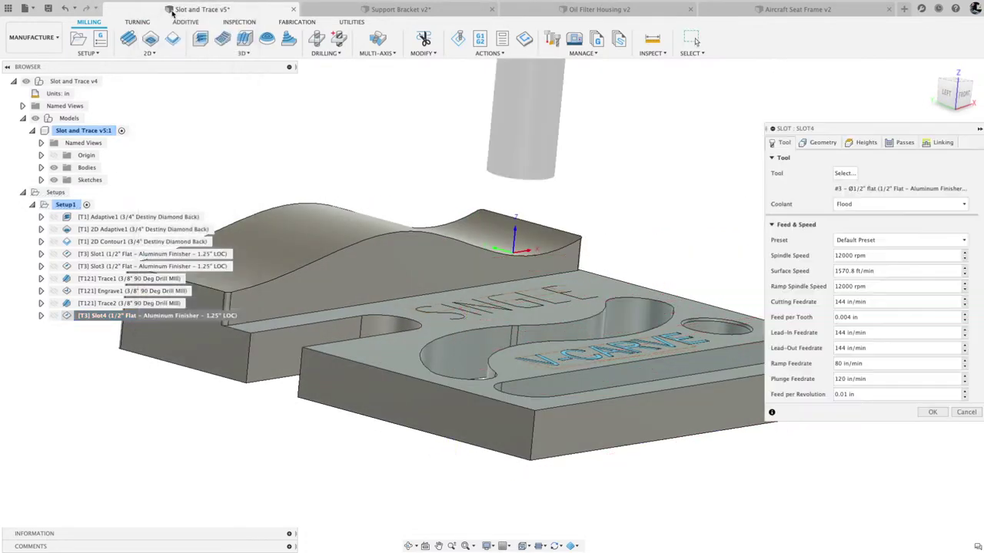
pyautogui.click(864, 143)
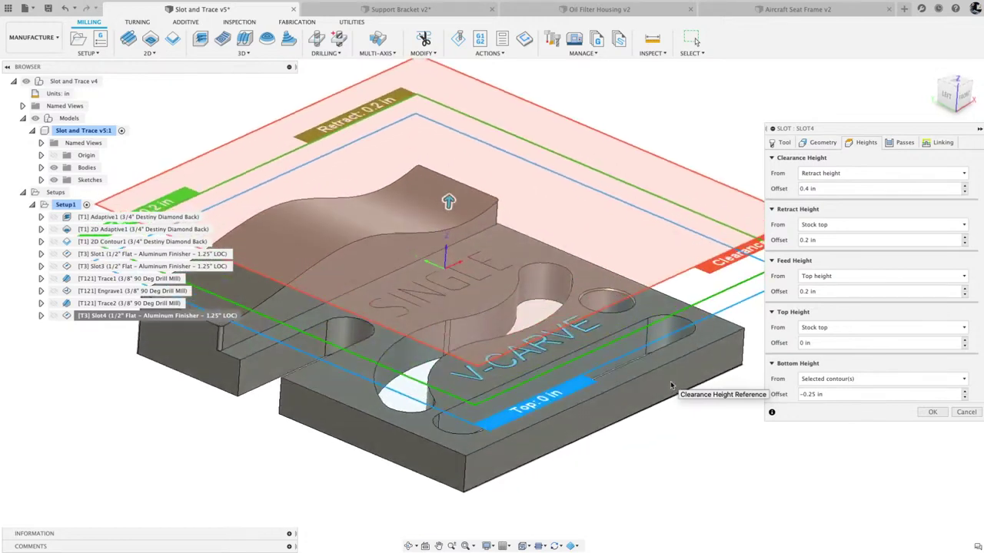
pyautogui.click(828, 380)
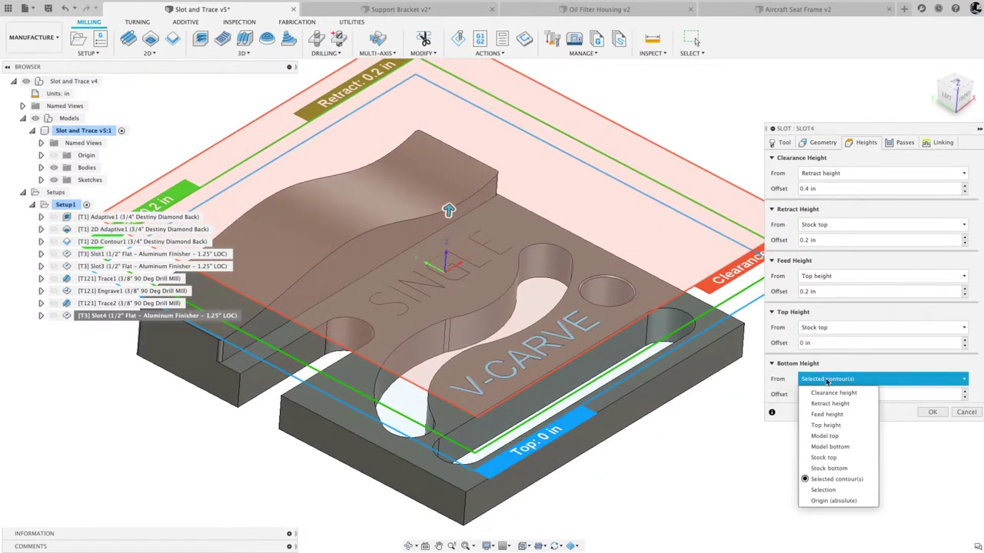
pyautogui.click(830, 448)
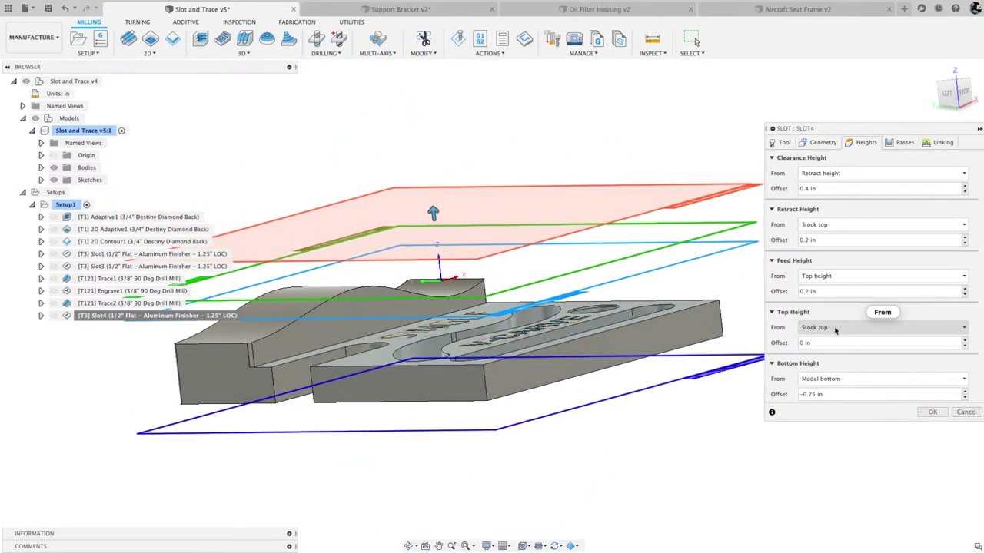
# Base Slot4's top height on a picked sketch point and accept the revised heights
pyautogui.moveTo(834, 329)
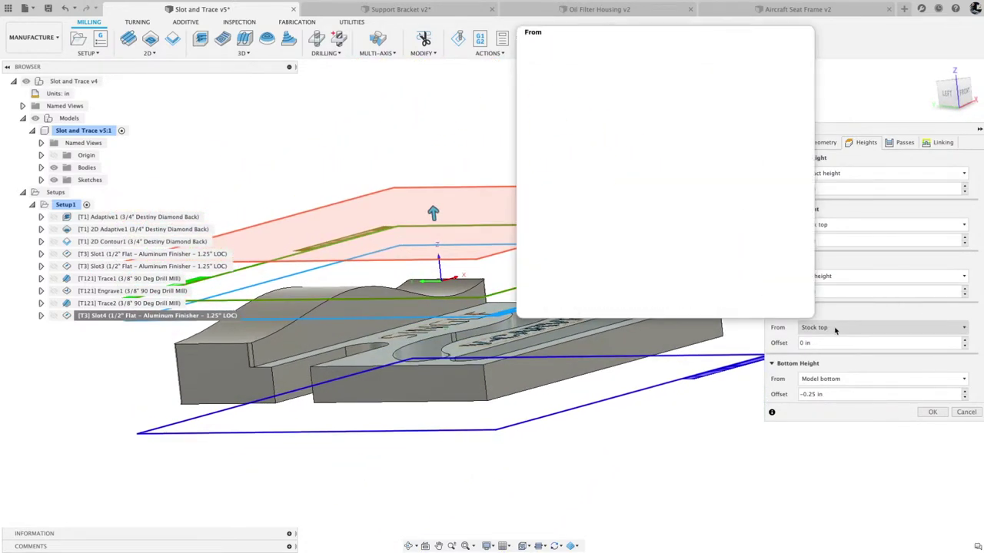
pyautogui.click(831, 329)
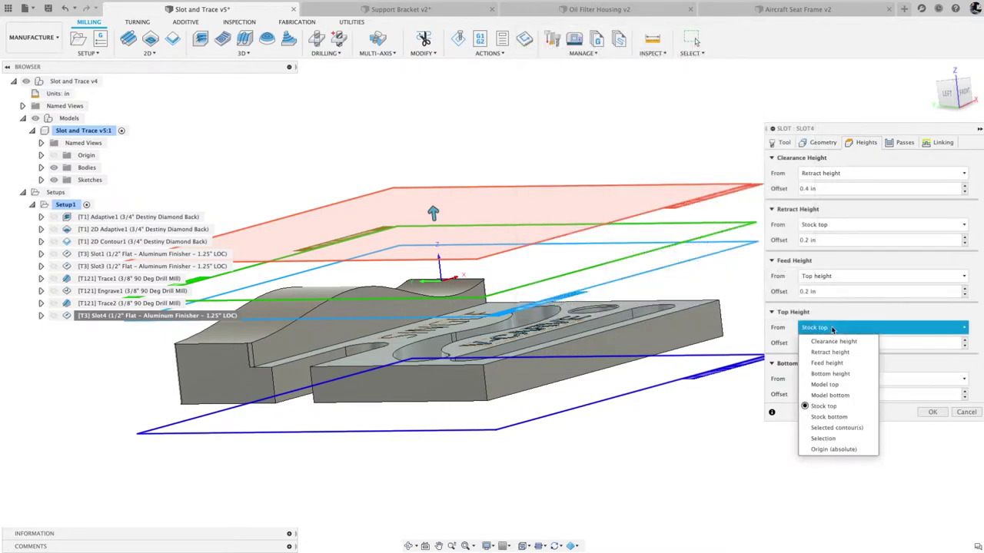
pyautogui.click(830, 439)
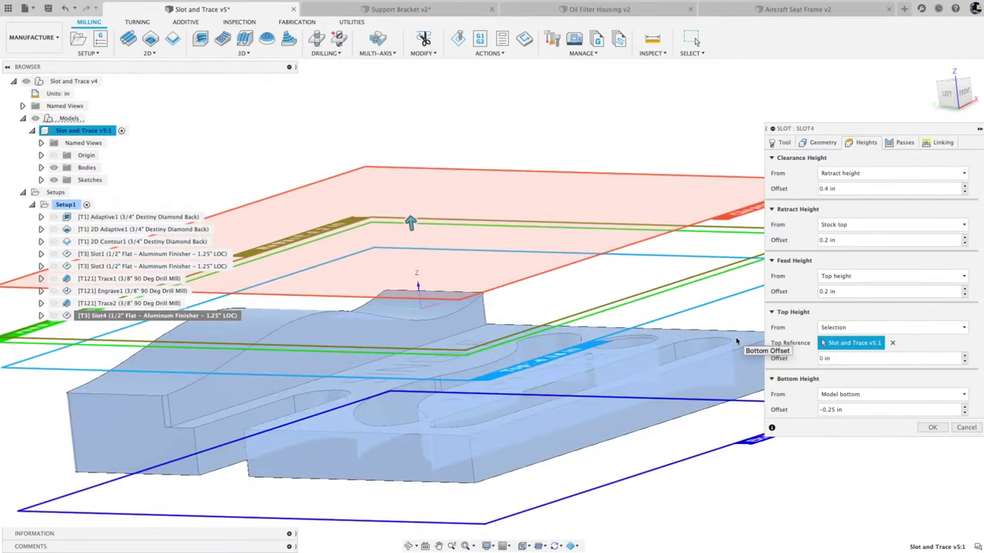
pyautogui.click(673, 347)
pyautogui.scroll(-3, 673, 347)
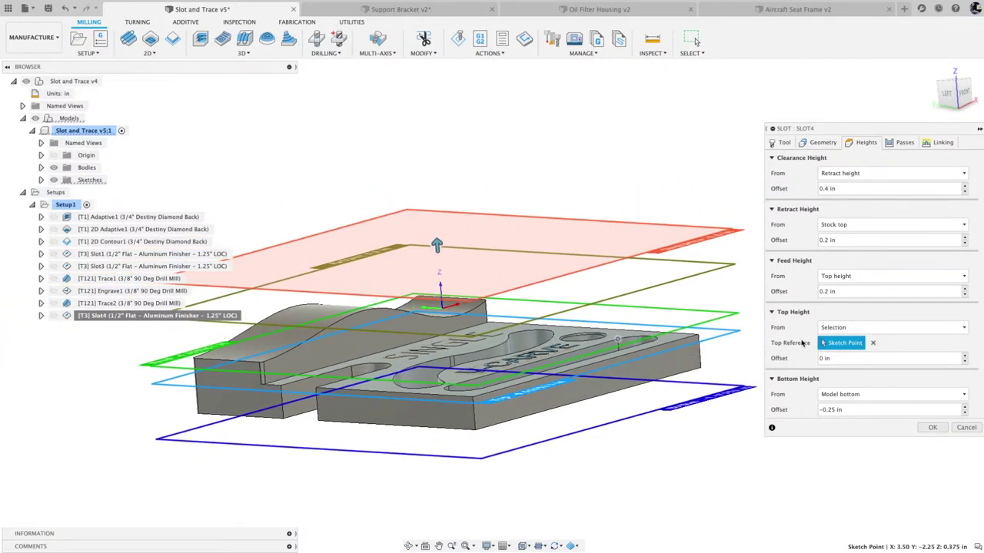
pyautogui.click(948, 93)
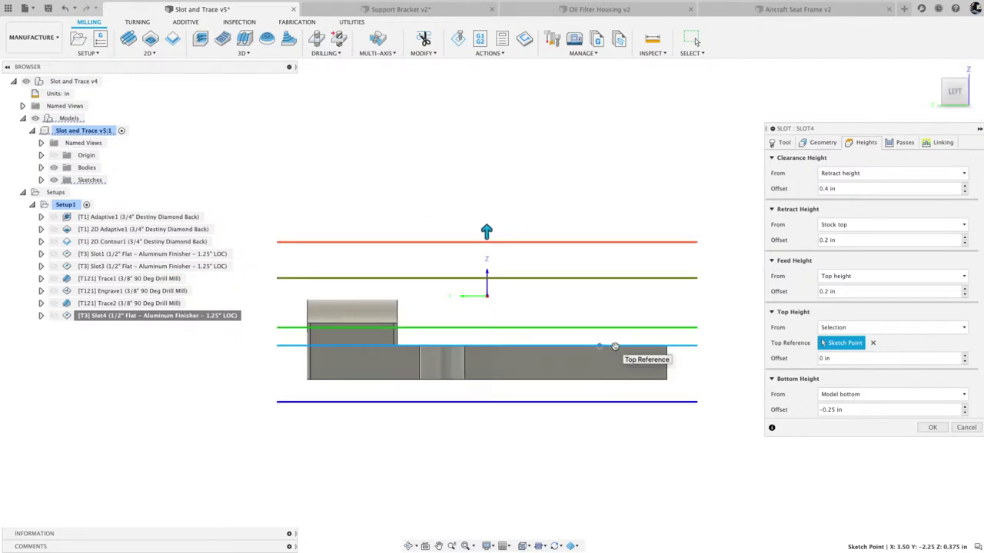
pyautogui.click(931, 428)
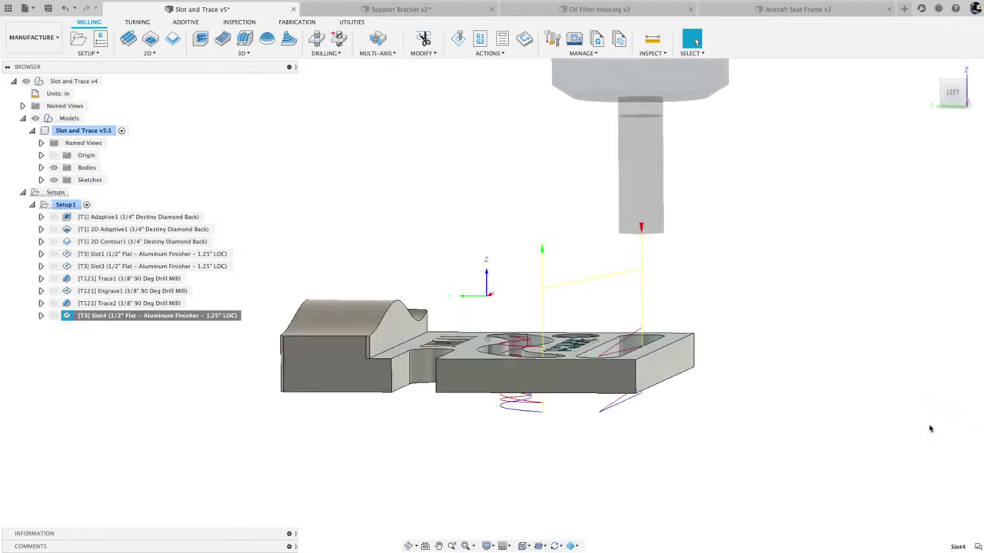
pyautogui.moveTo(930, 429)
pyautogui.keyDown('shift'); pyautogui.mouseDown(button='middle')
pyautogui.moveTo(711, 250)
pyautogui.moveTo(666, 262)
pyautogui.moveTo(816, 372)
pyautogui.moveTo(772, 375)
pyautogui.mouseUp(button='middle'); pyautogui.keyUp('shift')
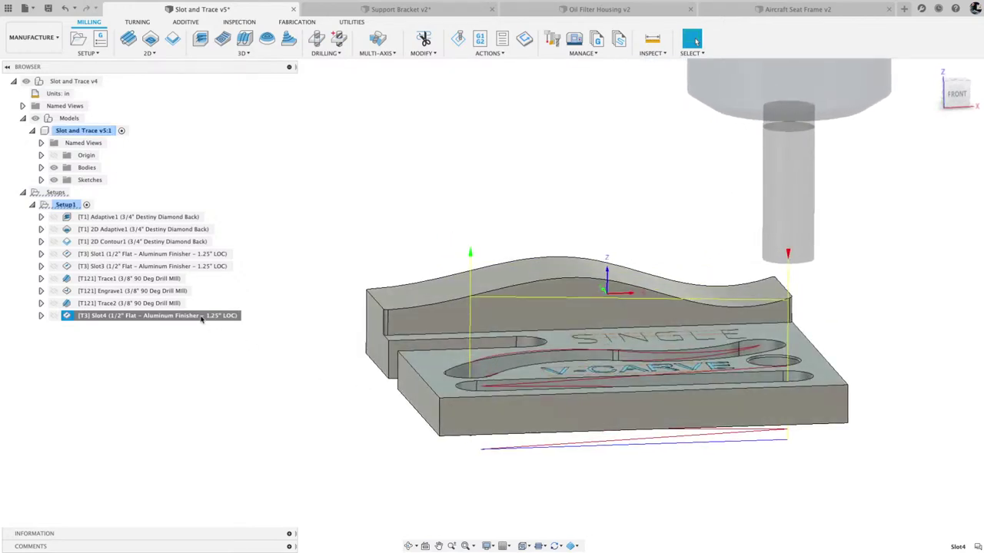
pyautogui.rightClick(202, 317)
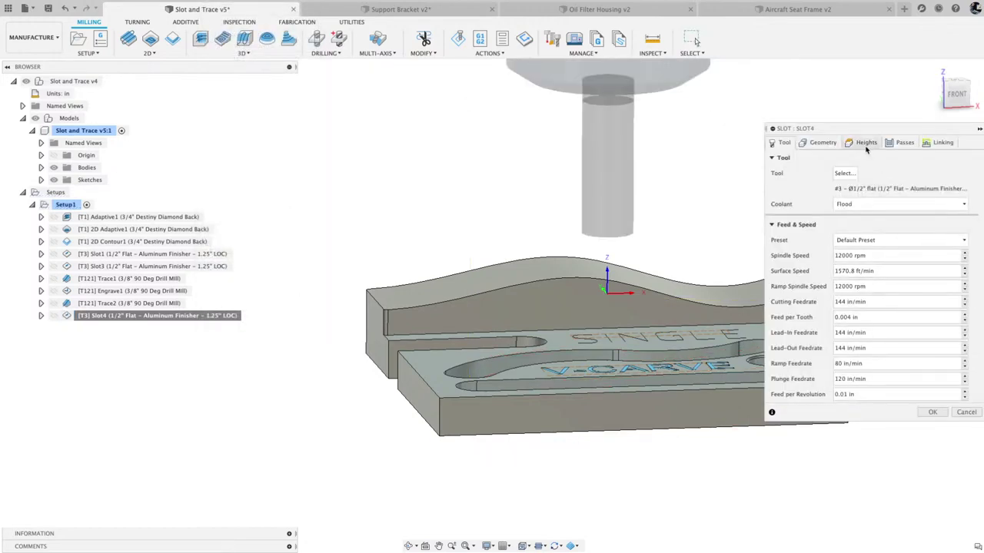
# Set Slot4's feed height offset to 0.02 in, then review its Passes settings
pyautogui.click(865, 143)
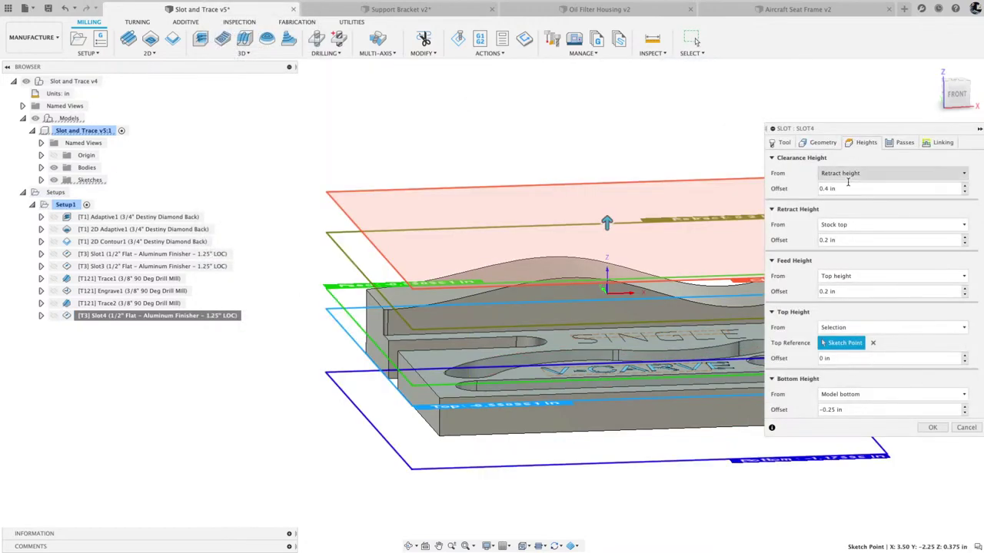
pyautogui.click(845, 290)
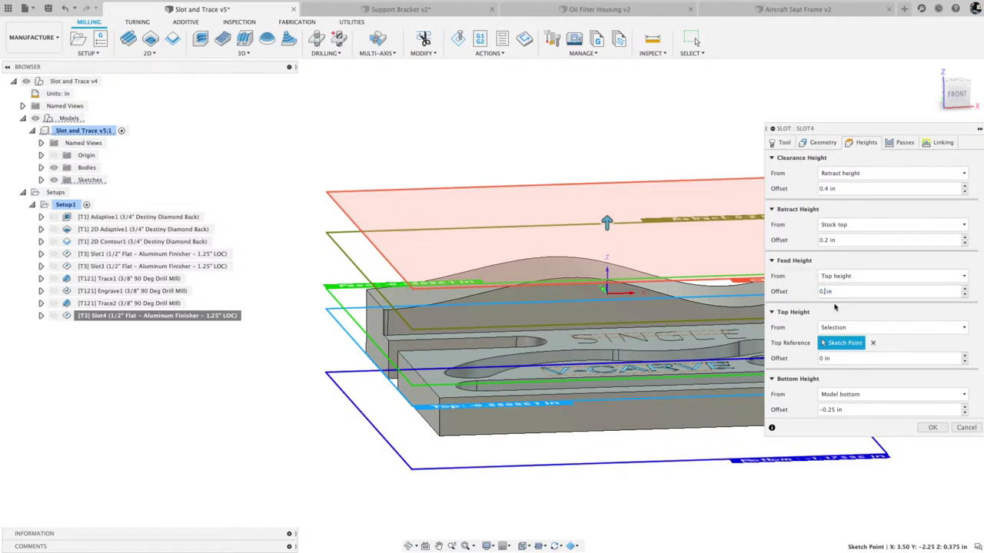
pyautogui.write('02')
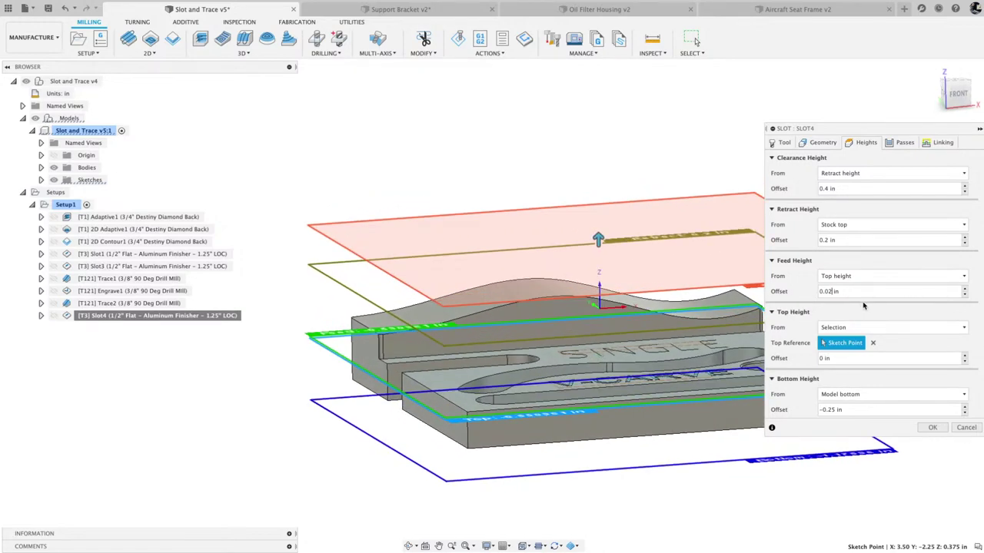
pyautogui.click(902, 143)
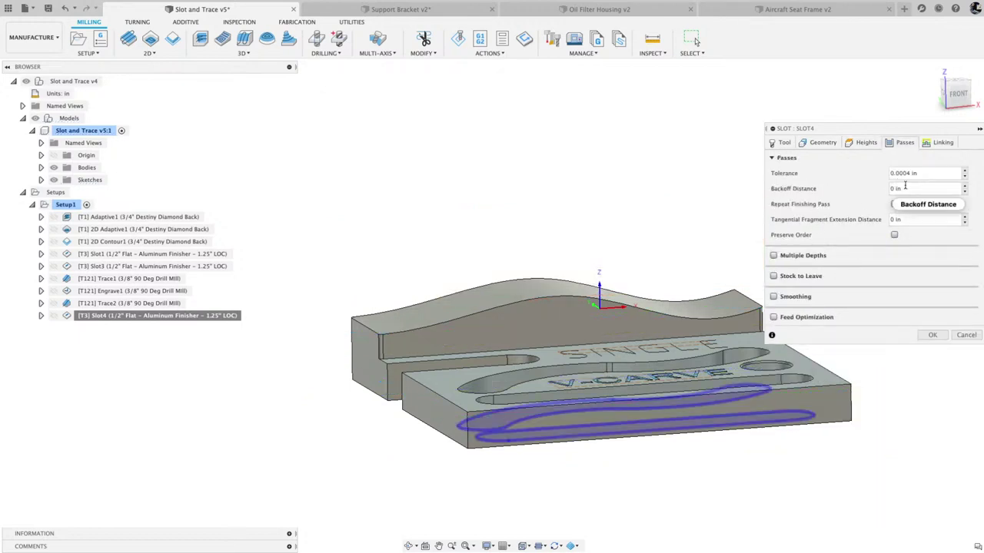
pyautogui.moveTo(906, 187)
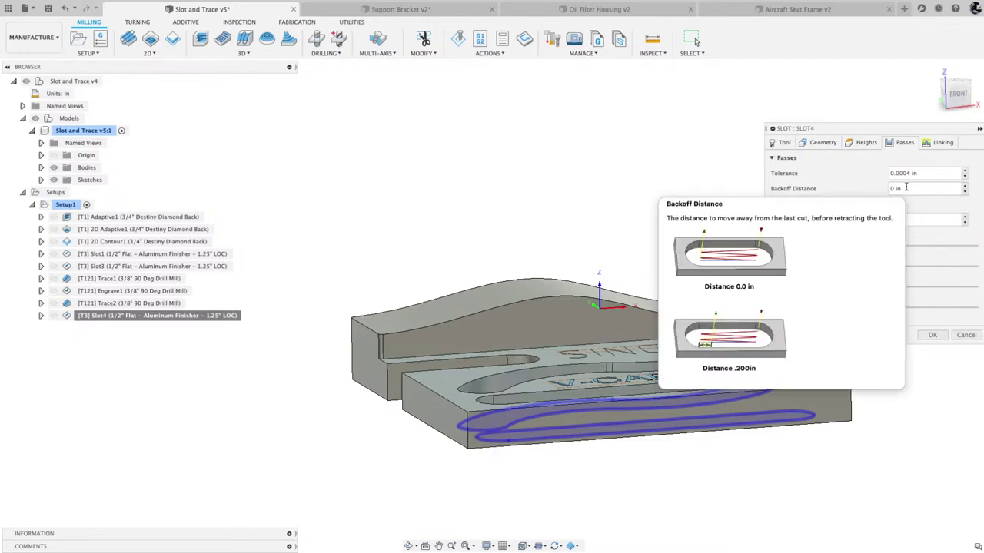
pyautogui.moveTo(905, 218)
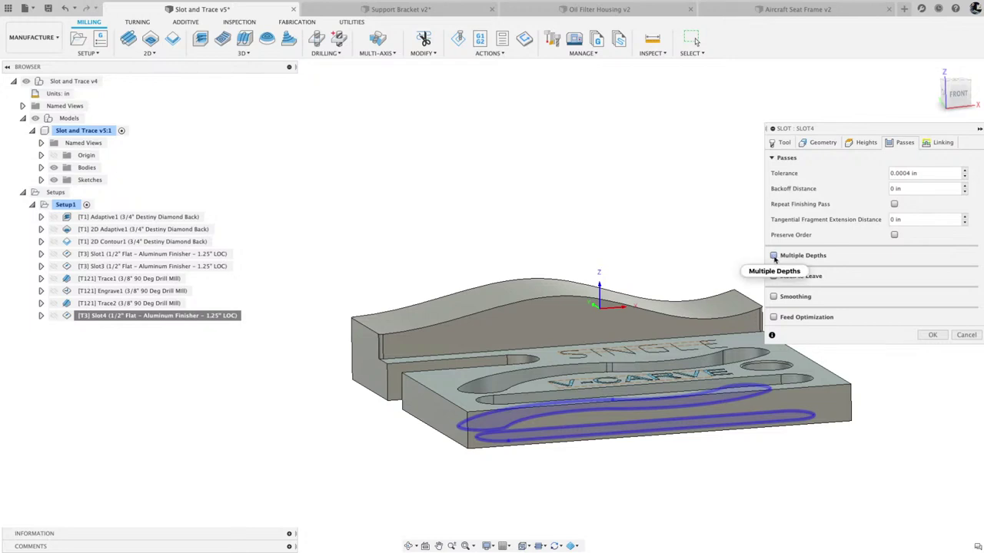
# Give Slot4 a 1 deg ramping angle and 0.01 in ramp clearance height
pyautogui.click(938, 143)
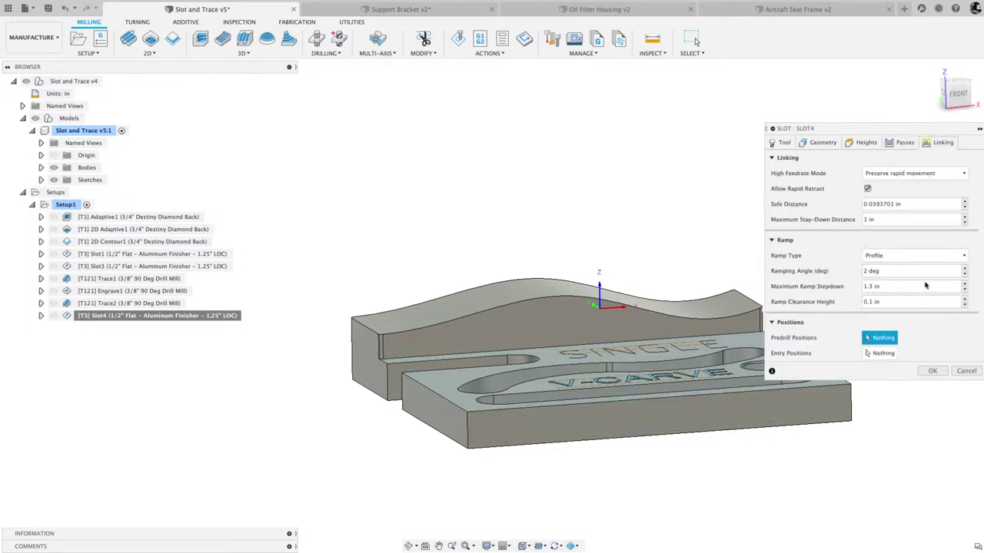
pyautogui.click(890, 271)
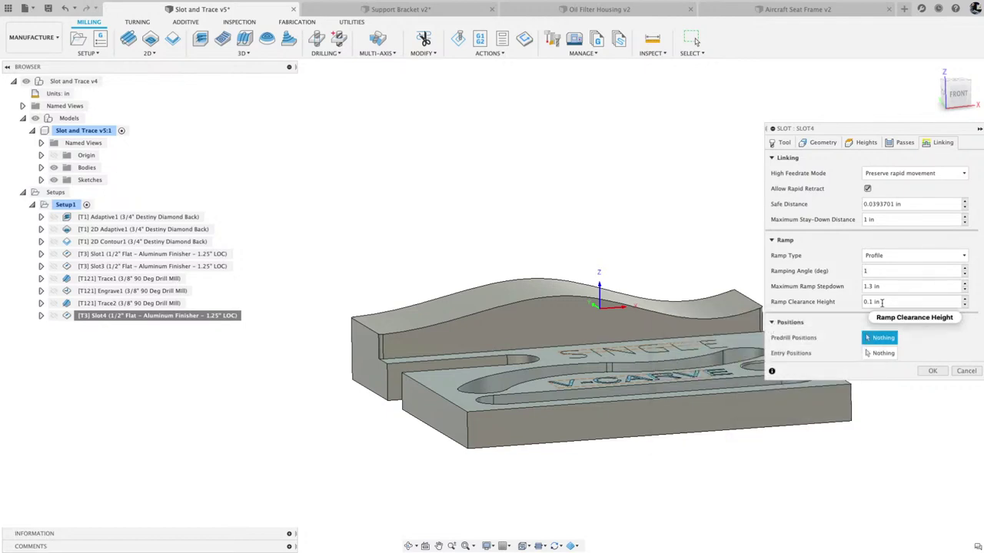
pyautogui.moveTo(890, 302)
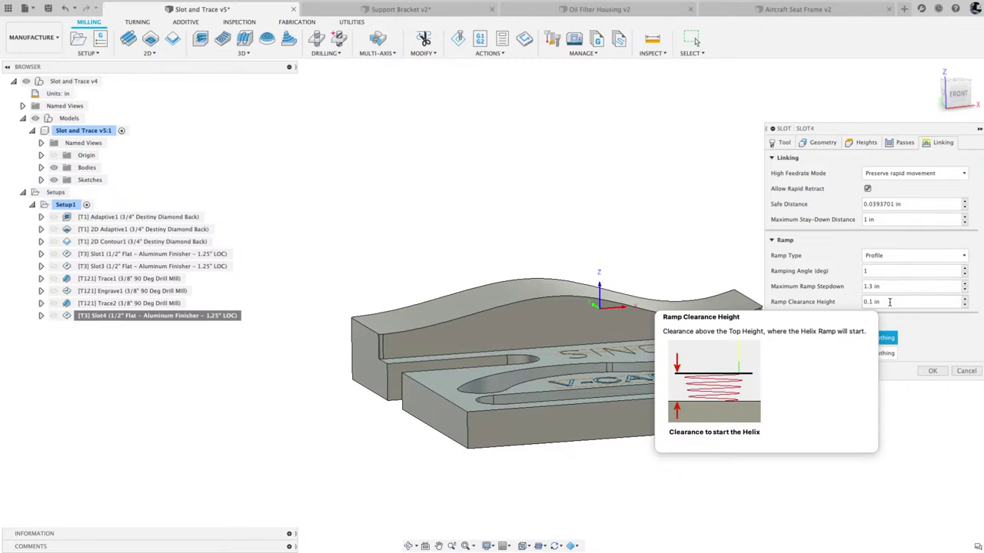
pyautogui.click(889, 302)
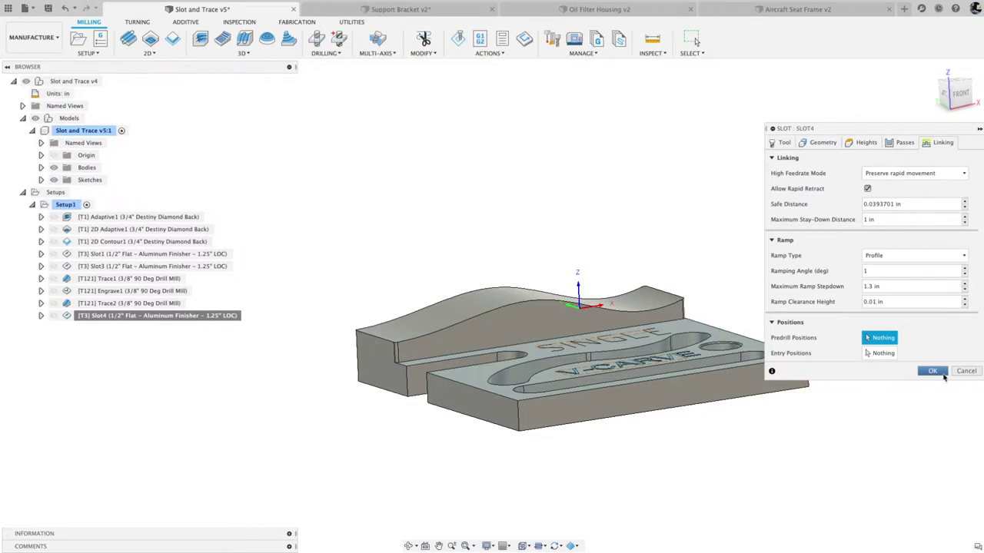
# Generate the Slot4 toolpath and play its cutting simulation through the slots
pyautogui.click(932, 371)
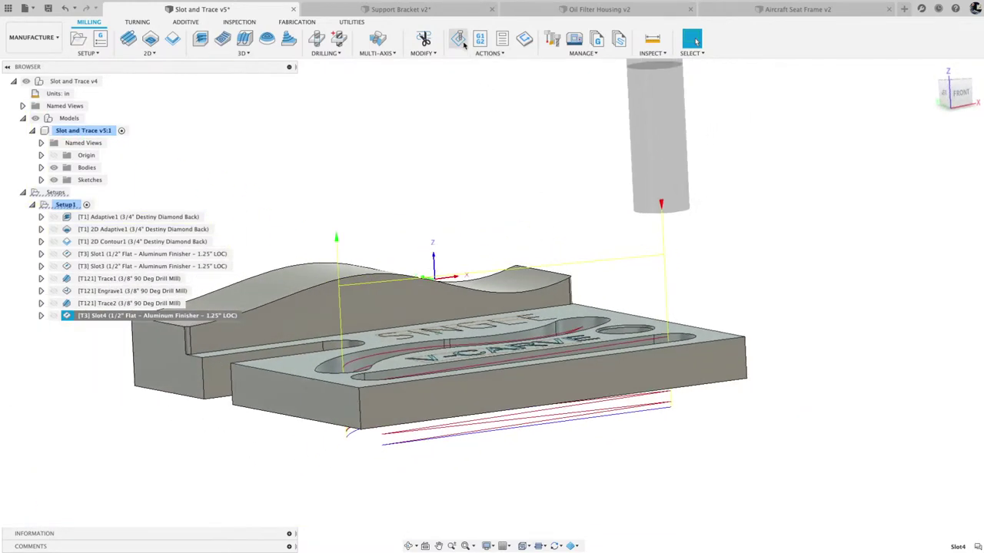
pyautogui.click(459, 40)
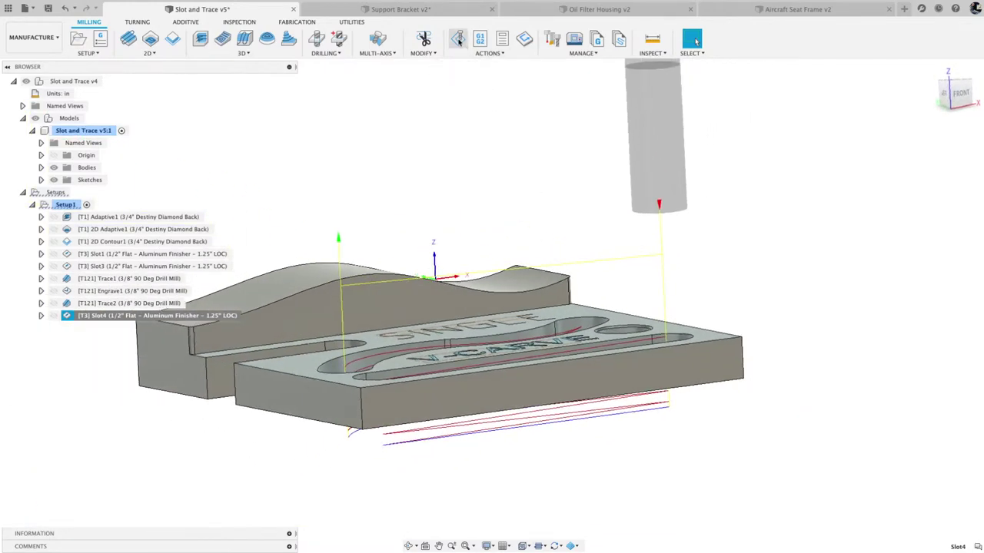
pyautogui.click(493, 507)
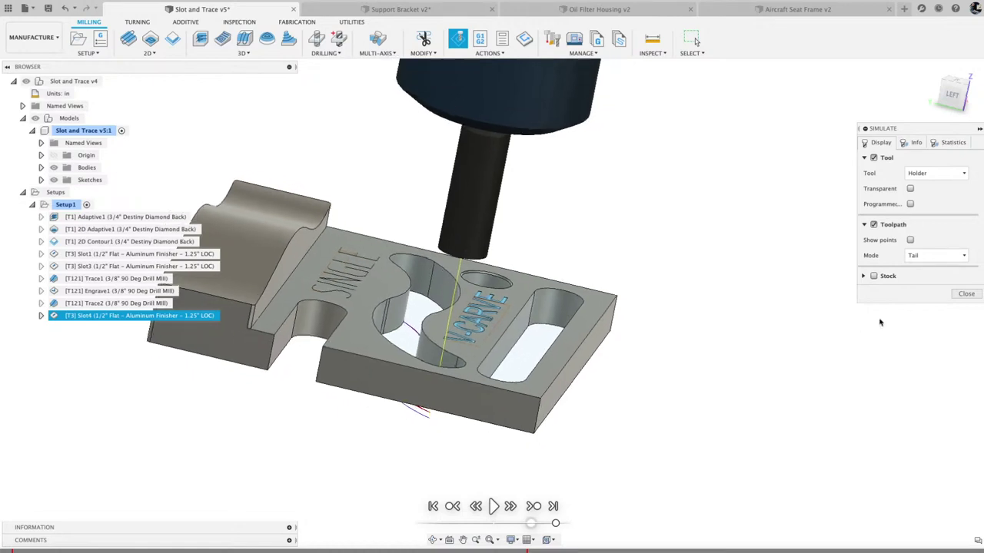
pyautogui.click(965, 295)
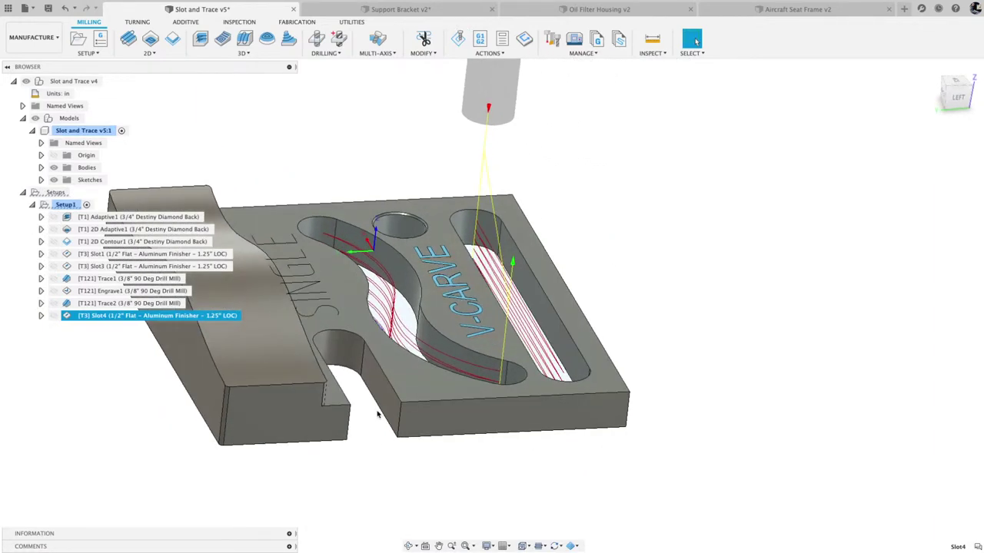
# Create a 2D Contour operation chained along both edges of the open U-slot
pyautogui.click(173, 39)
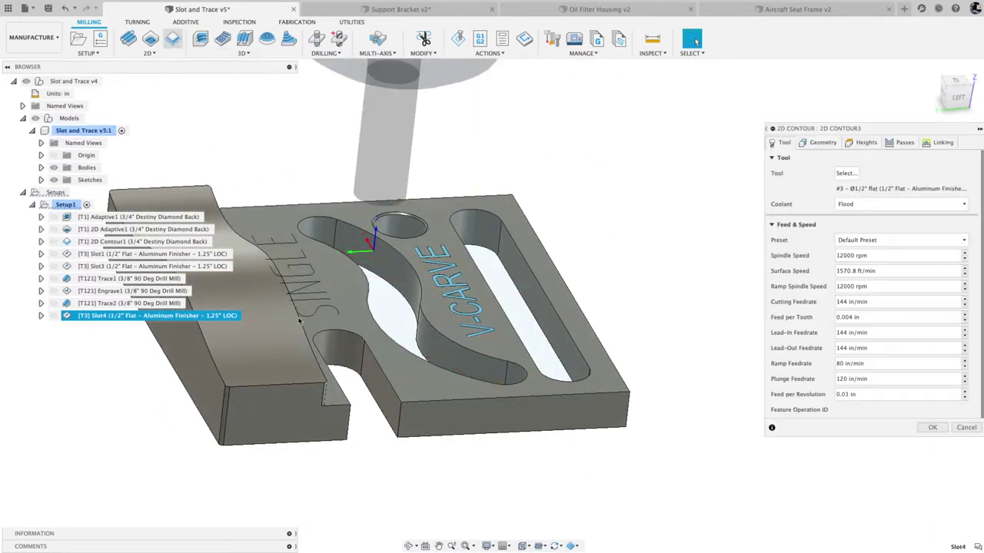
pyautogui.click(389, 434)
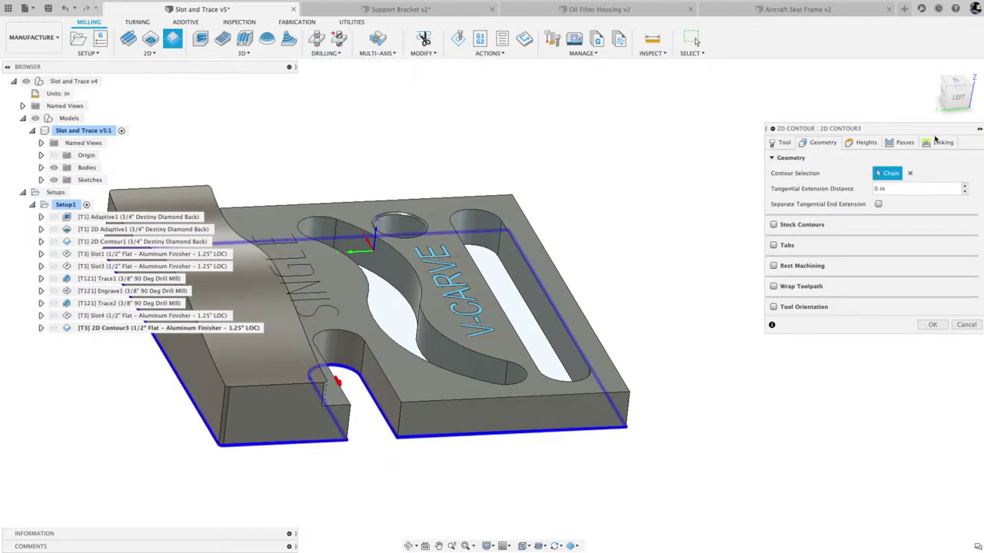
pyautogui.click(910, 173)
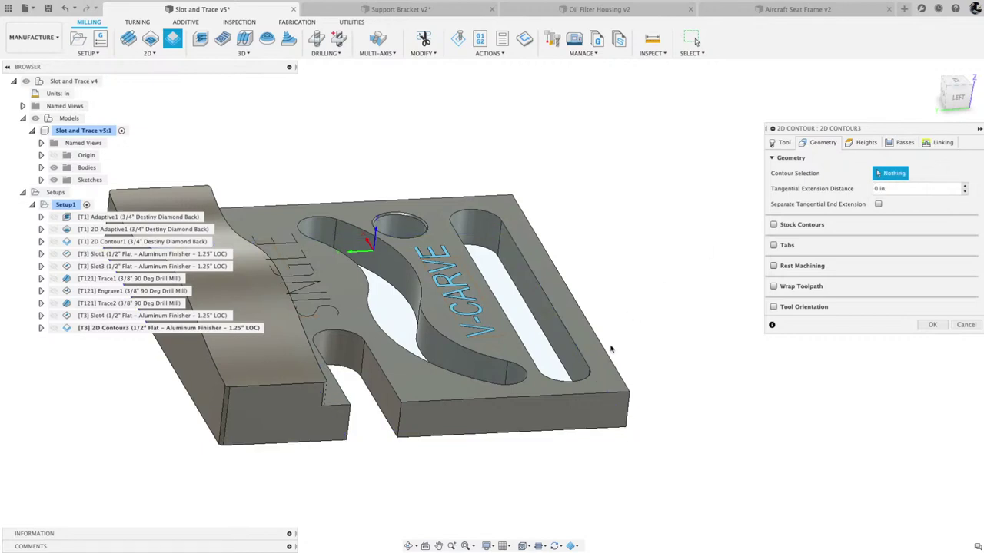
pyautogui.click(391, 434)
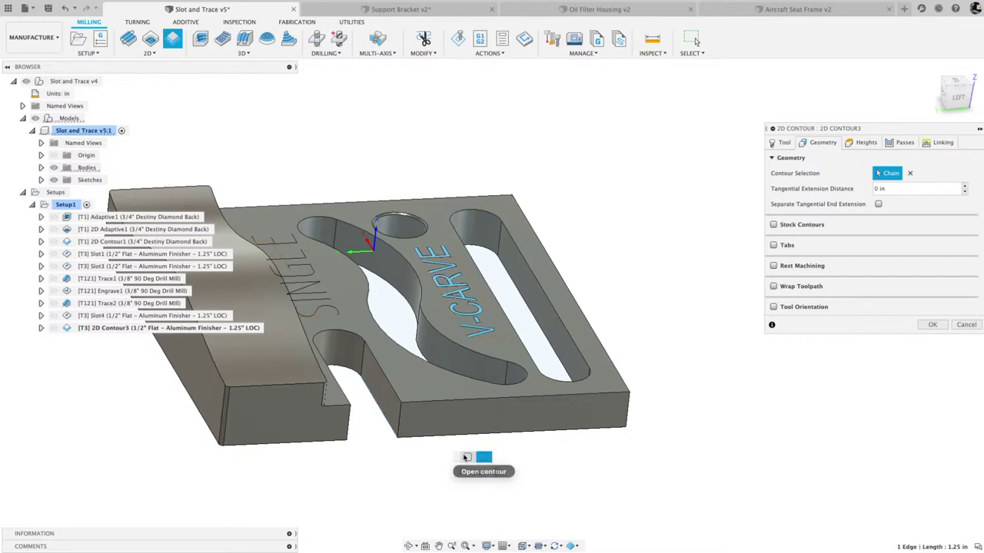
pyautogui.keyDown('shift'); pyautogui.moveTo(466, 457); pyautogui.dragTo(453, 455, button='middle'); pyautogui.keyUp('shift')
pyautogui.scroll(3, 319, 459)
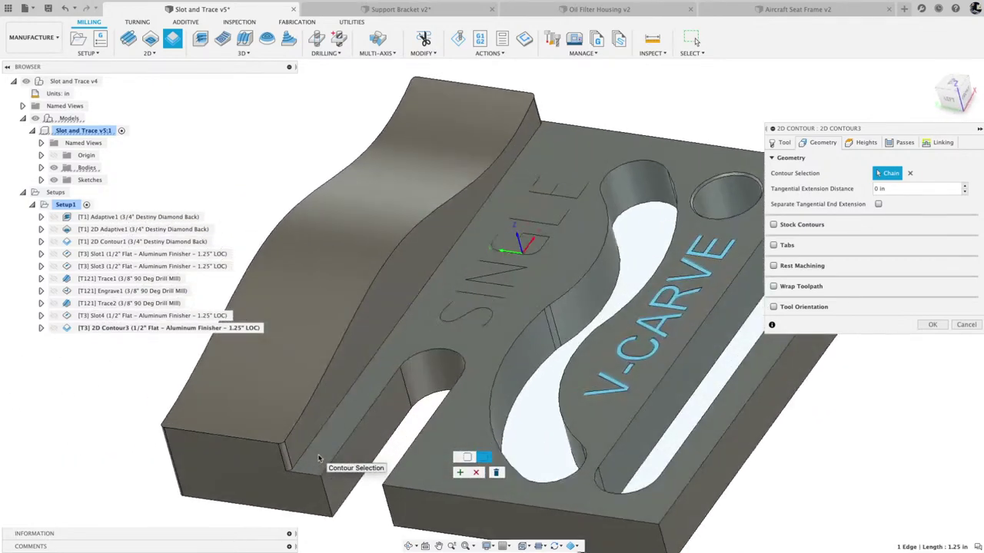
pyautogui.scroll(3, 319, 458)
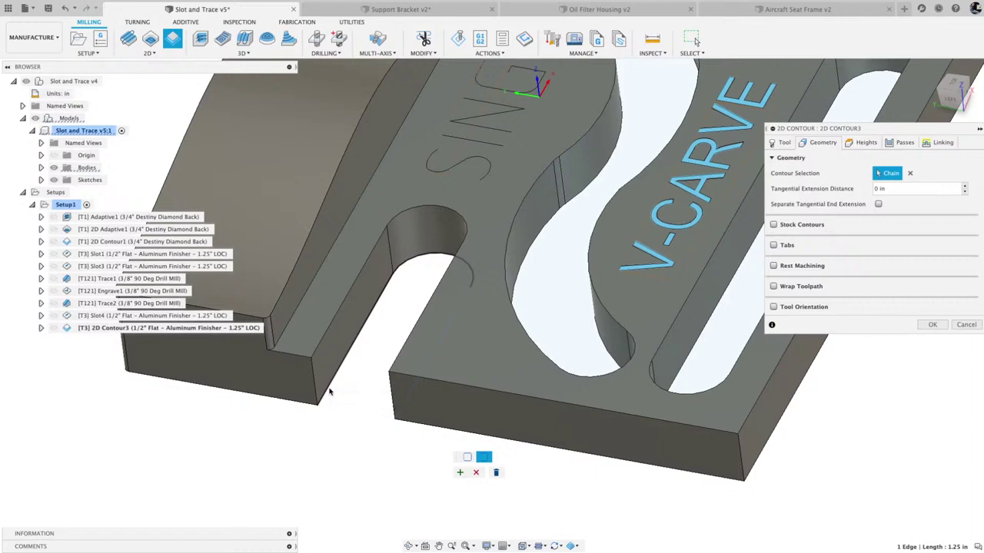
pyautogui.click(329, 392)
pyautogui.keyDown('shift'); pyautogui.moveTo(329, 392); pyautogui.dragTo(401, 358, button='middle'); pyautogui.keyUp('shift')
pyautogui.keyDown('shift'); pyautogui.moveTo(409, 306); pyautogui.dragTo(356, 386, button='middle'); pyautogui.keyUp('shift')
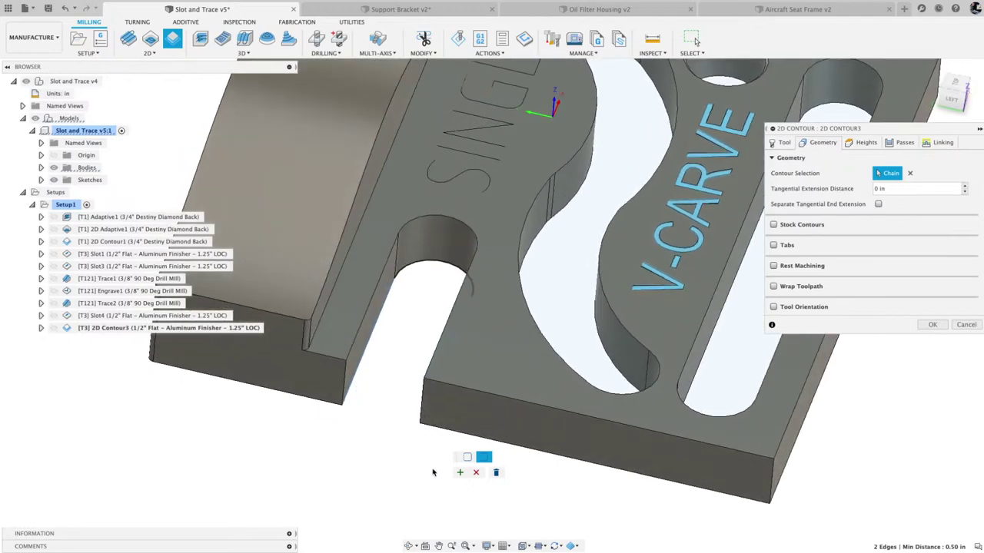
pyautogui.click(459, 472)
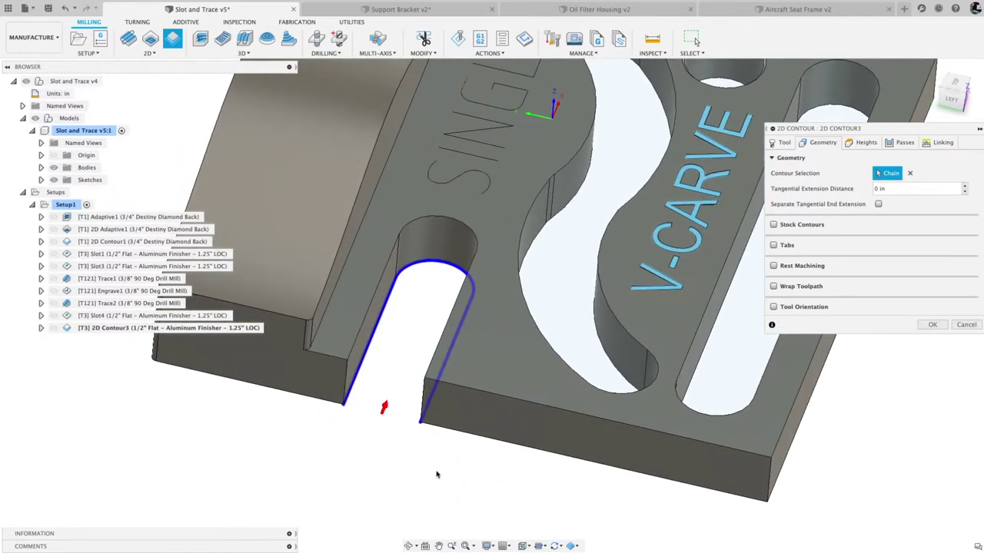
pyautogui.click(932, 325)
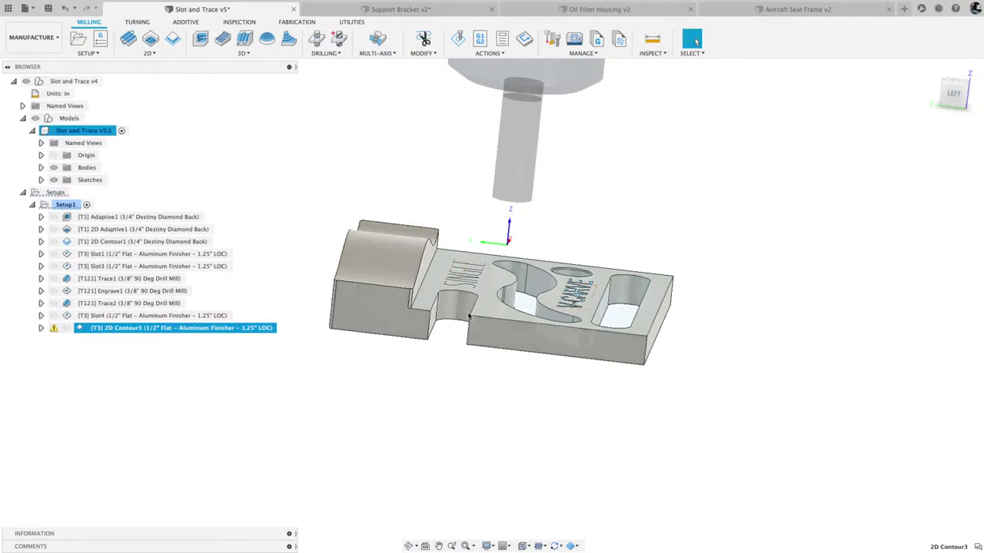
# Replace 2D Contour3 with a Slot5 operation chained along the open slot's edge
pyautogui.rightClick(160, 331)
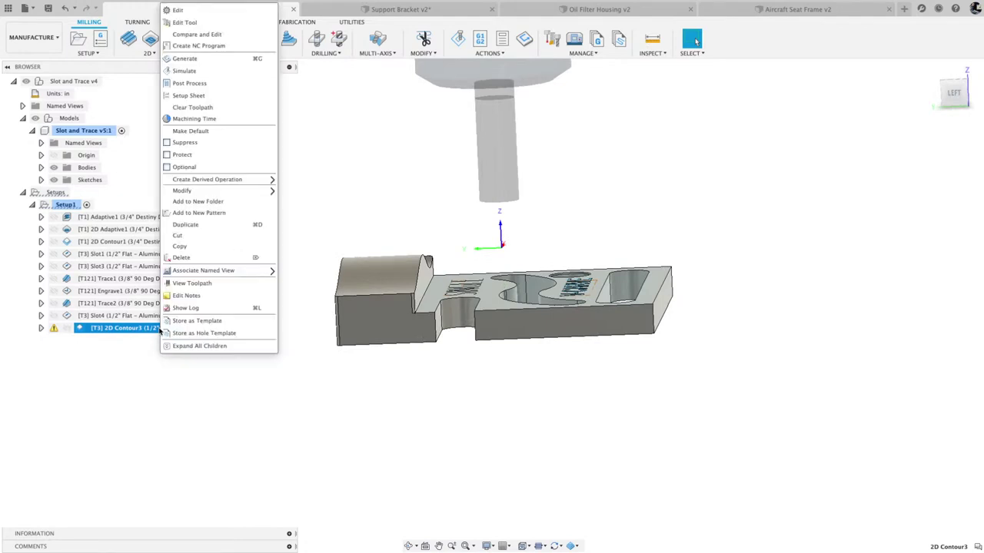
pyautogui.click(191, 259)
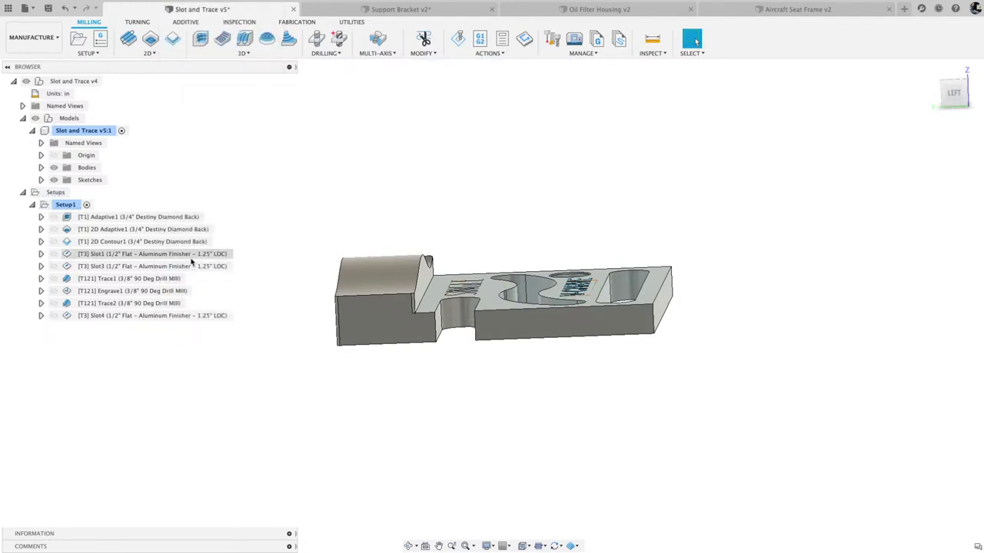
pyautogui.click(151, 54)
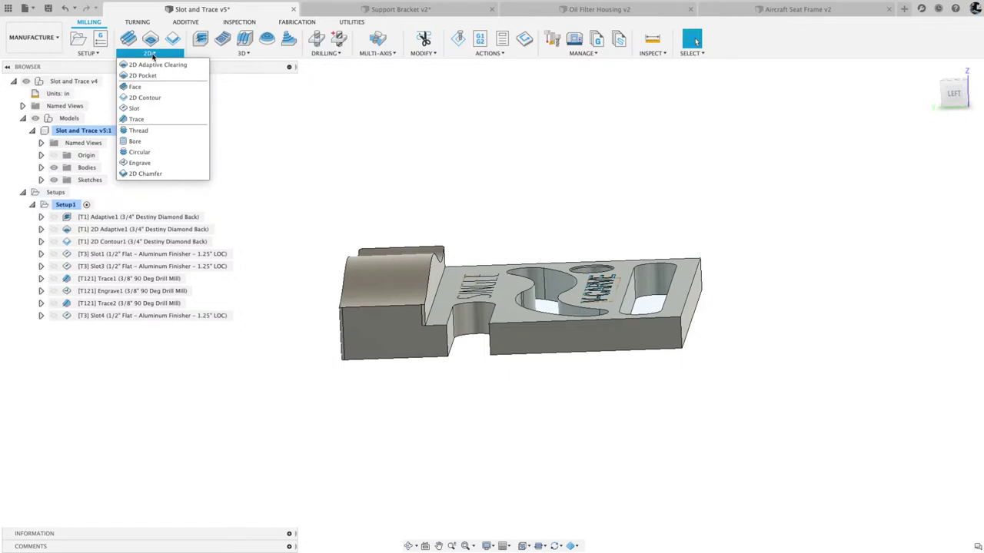
pyautogui.click(142, 109)
pyautogui.click(822, 143)
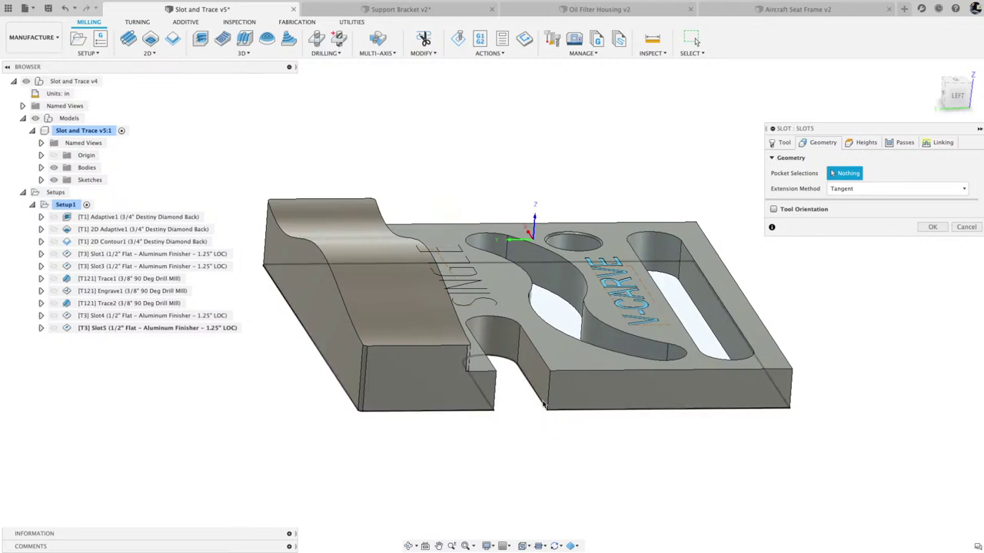
pyautogui.click(545, 405)
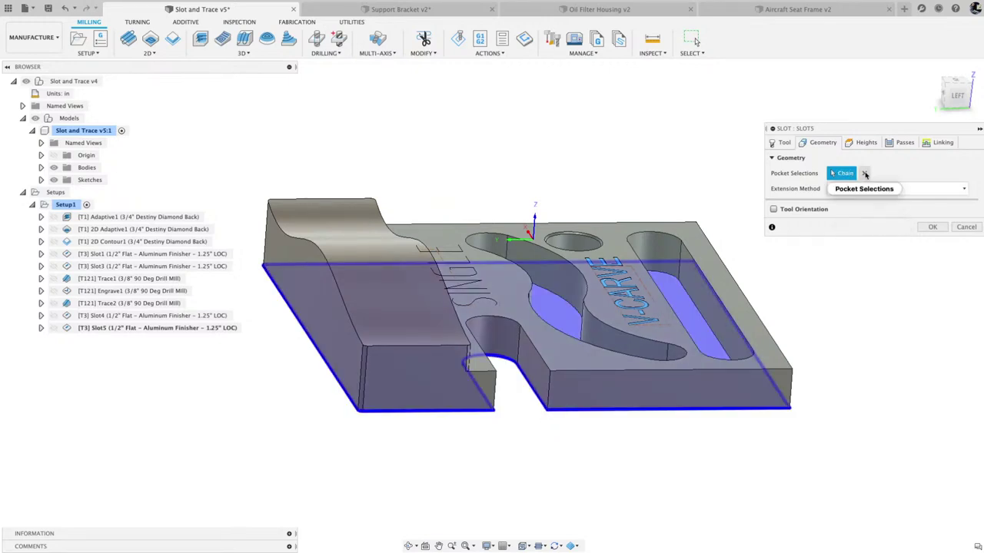
pyautogui.click(864, 173)
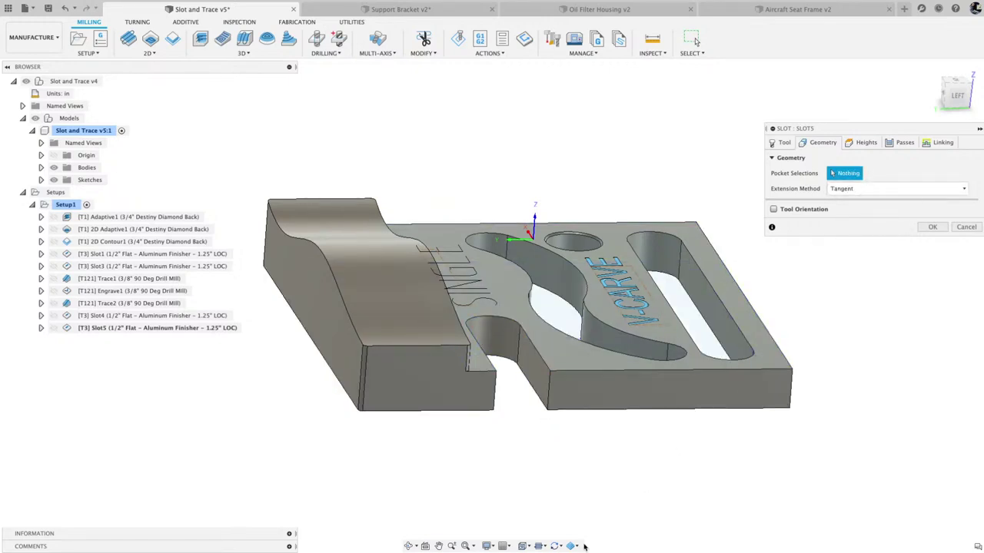
pyautogui.click(543, 406)
pyautogui.keyDown('shift'); pyautogui.moveTo(543, 406); pyautogui.dragTo(399, 402, button='middle'); pyautogui.keyUp('shift')
pyautogui.click(570, 440)
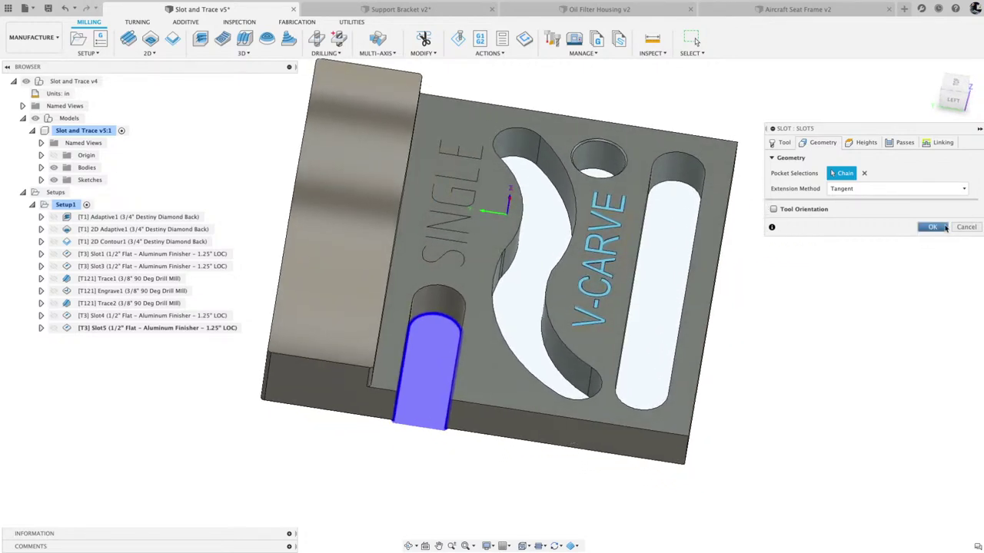
pyautogui.click(932, 227)
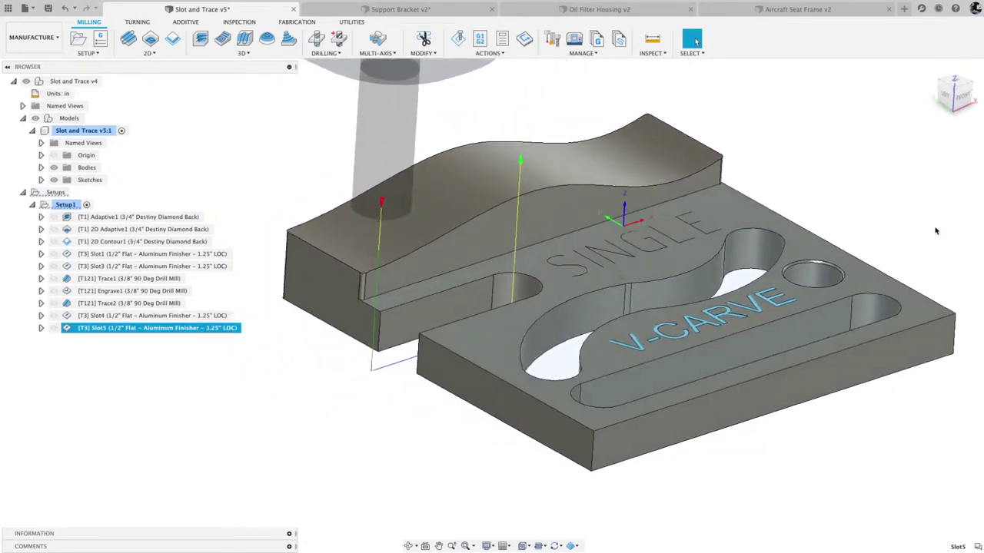
# Set Slot5's bottom height offset to -0.05 in and regenerate it
pyautogui.rightClick(214, 328)
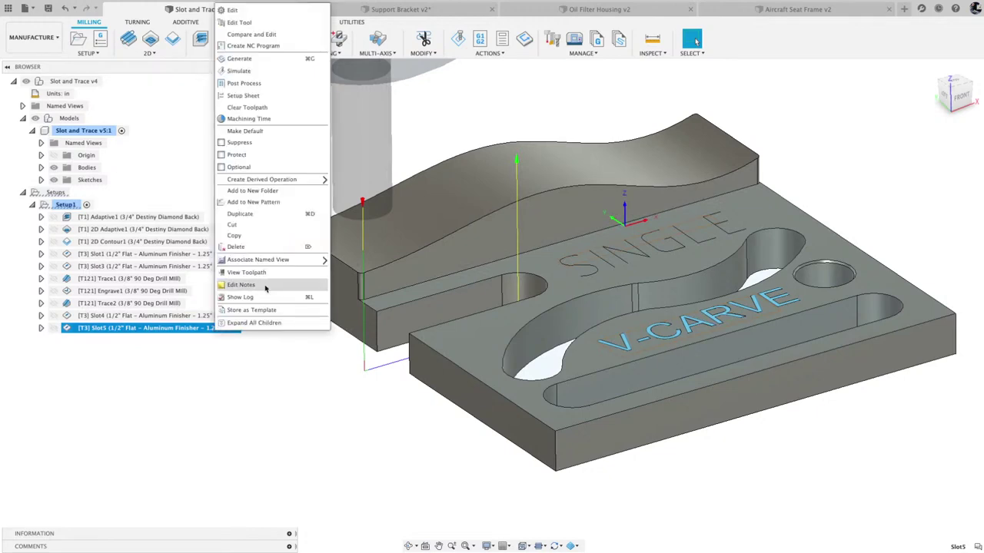
pyautogui.click(233, 10)
pyautogui.click(864, 143)
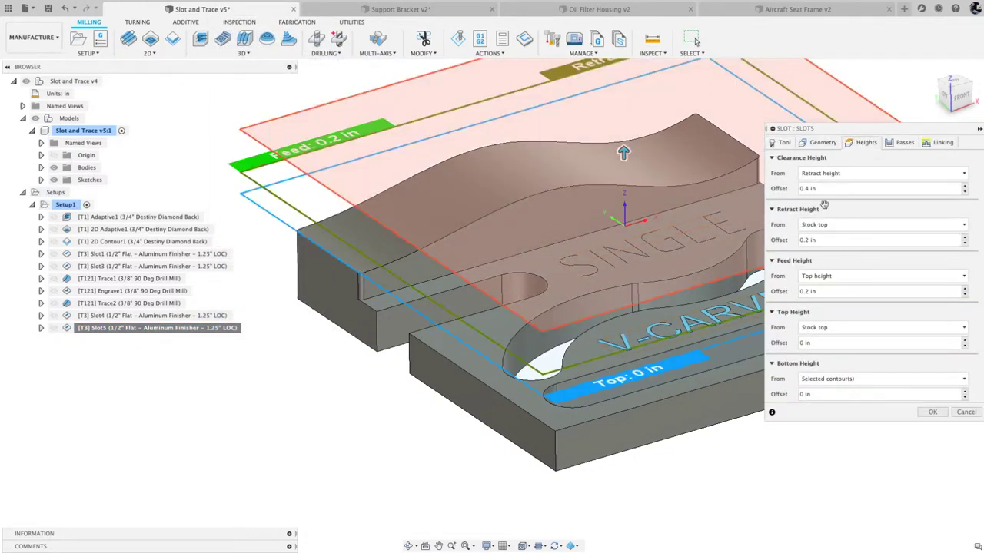
pyautogui.click(821, 393)
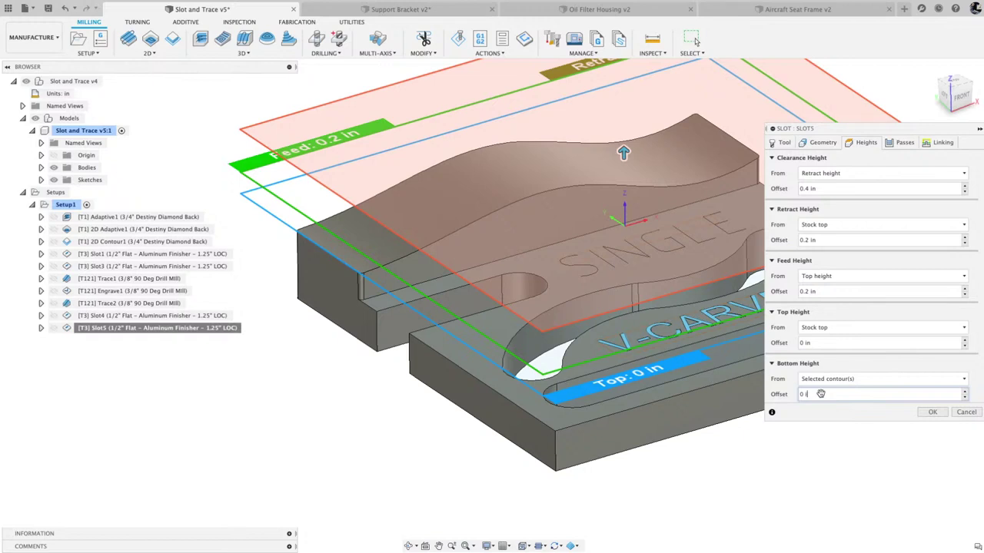
pyautogui.write('-')
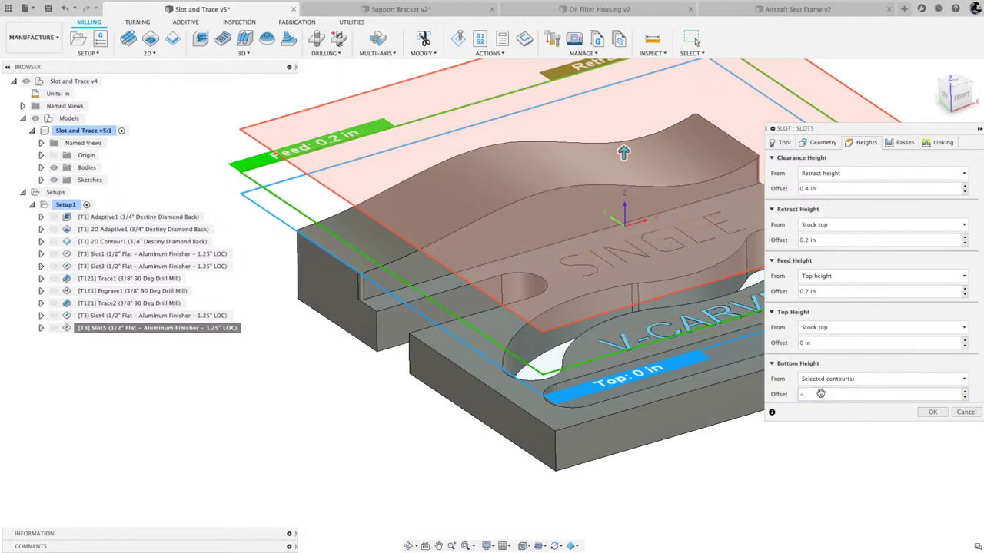
pyautogui.write('.05')
pyautogui.click(933, 413)
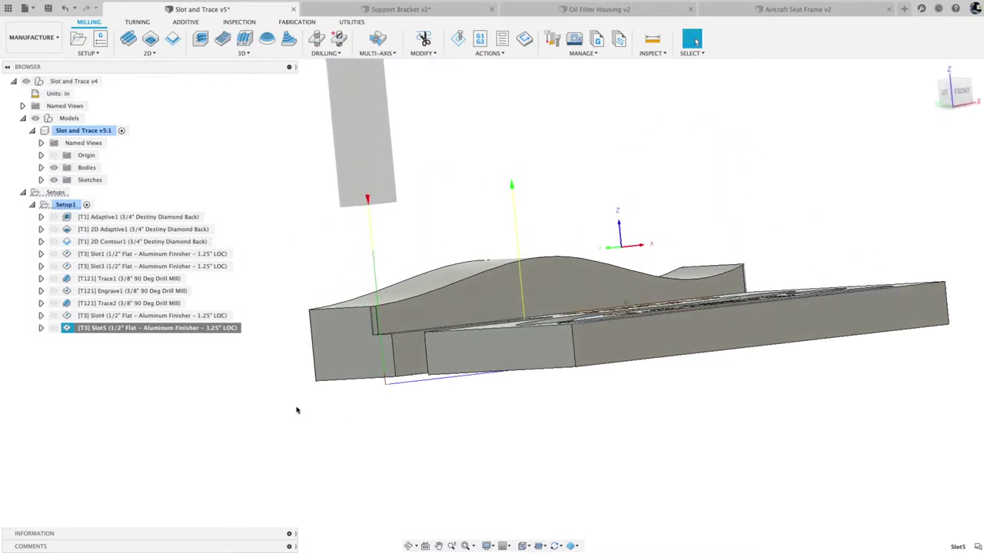
# Enable Multiple Depths on Slot5 with a 0.1 in maximum roughing stepdown
pyautogui.rightClick(158, 328)
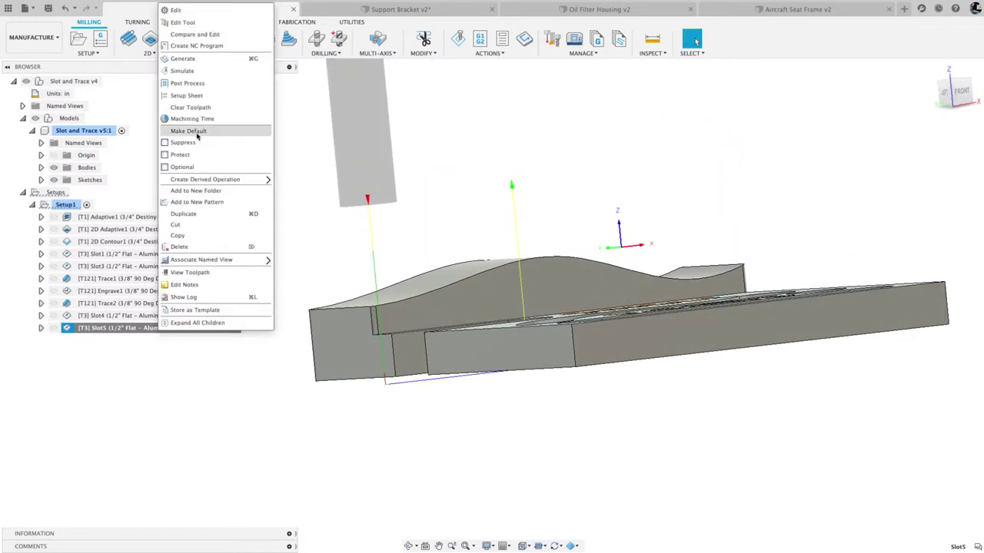
pyautogui.click(176, 9)
pyautogui.click(901, 142)
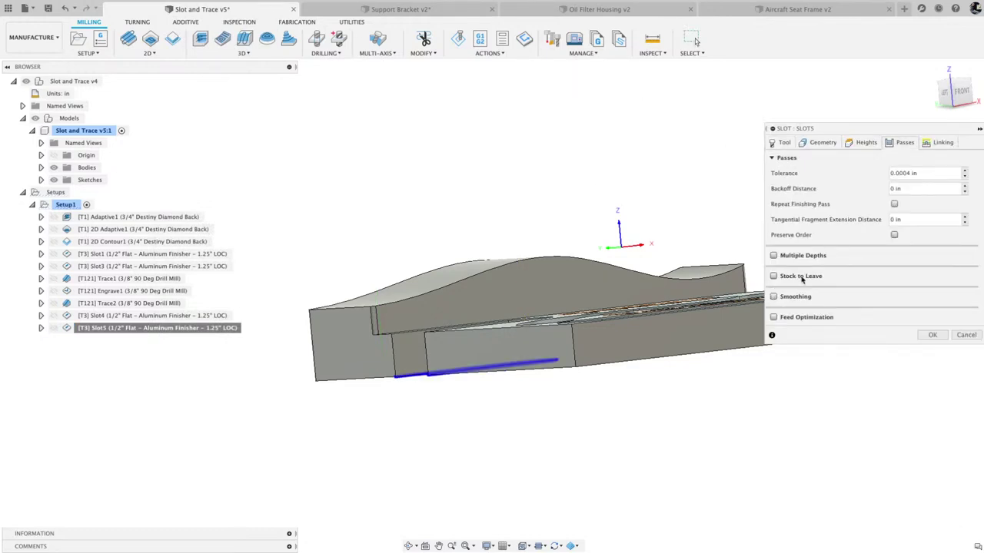
pyautogui.click(774, 256)
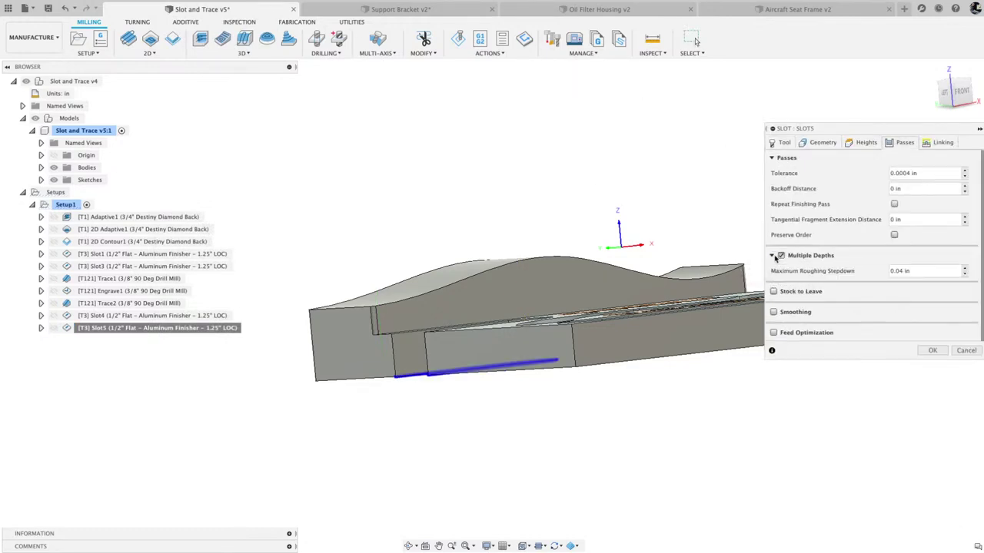
pyautogui.click(887, 270)
pyautogui.tripleClick(888, 271)
pyautogui.press('BackSpace')
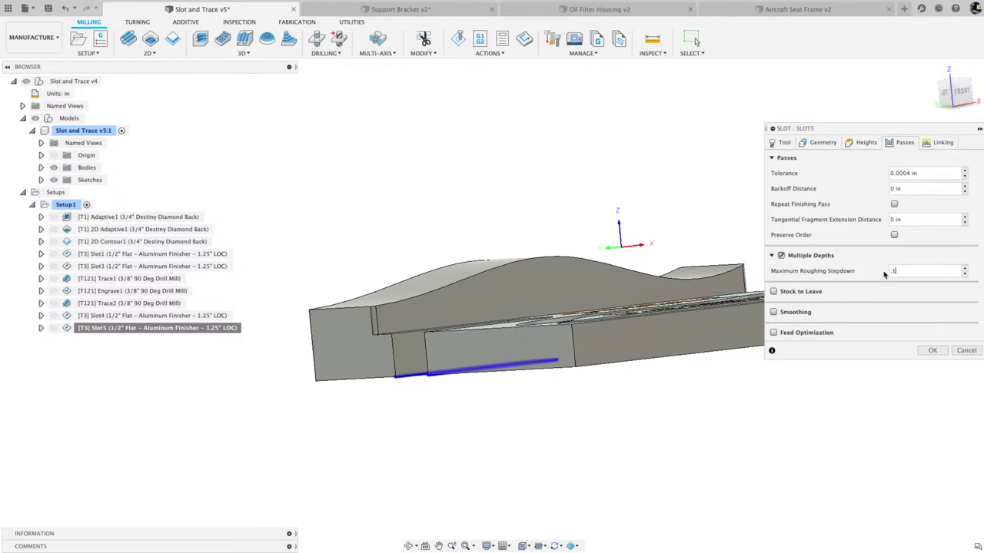
pyautogui.click(932, 350)
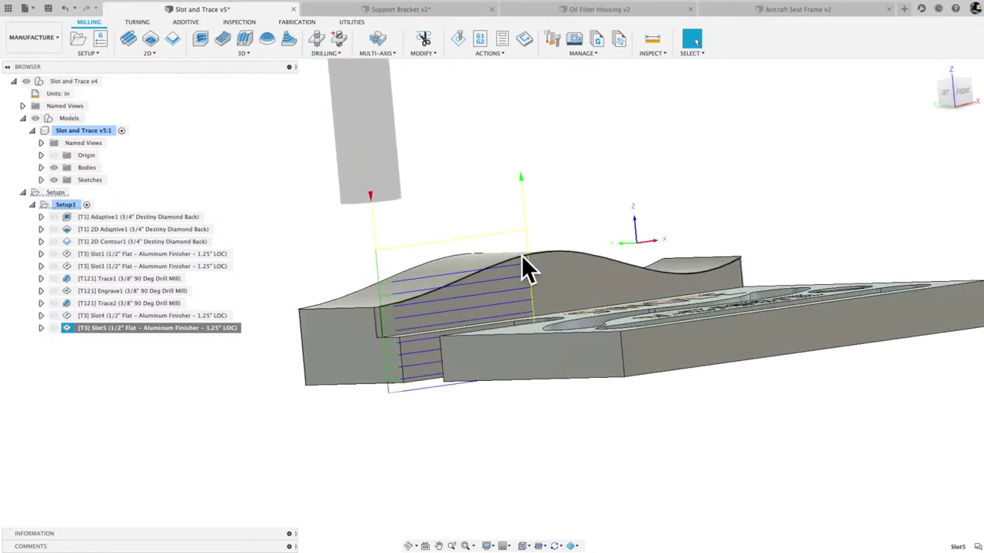
pyautogui.keyDown('shift'); pyautogui.moveTo(523, 266); pyautogui.dragTo(477, 269, button='middle'); pyautogui.keyUp('shift')
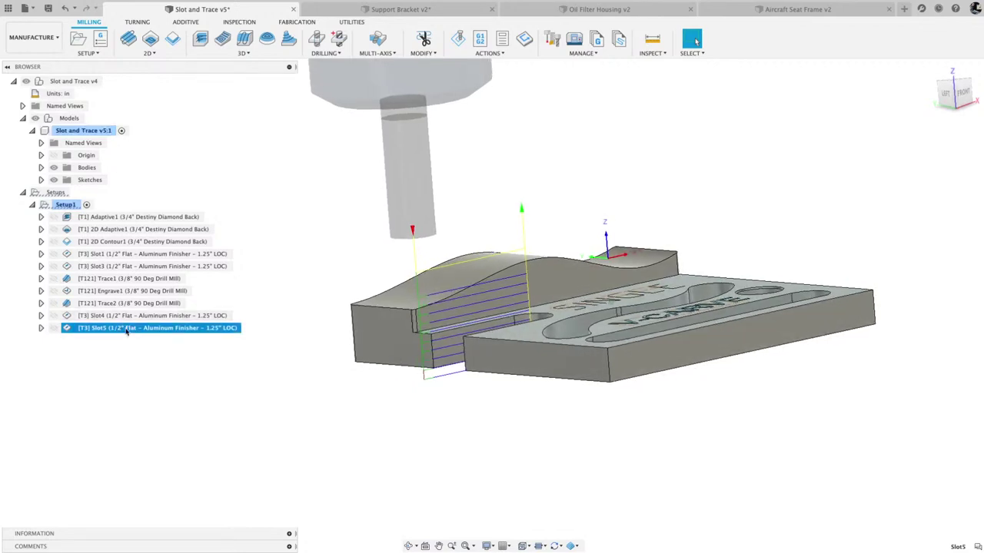
# Measure Slot5's top height from a picked sketch point and regenerate its toolpath
pyautogui.rightClick(127, 329)
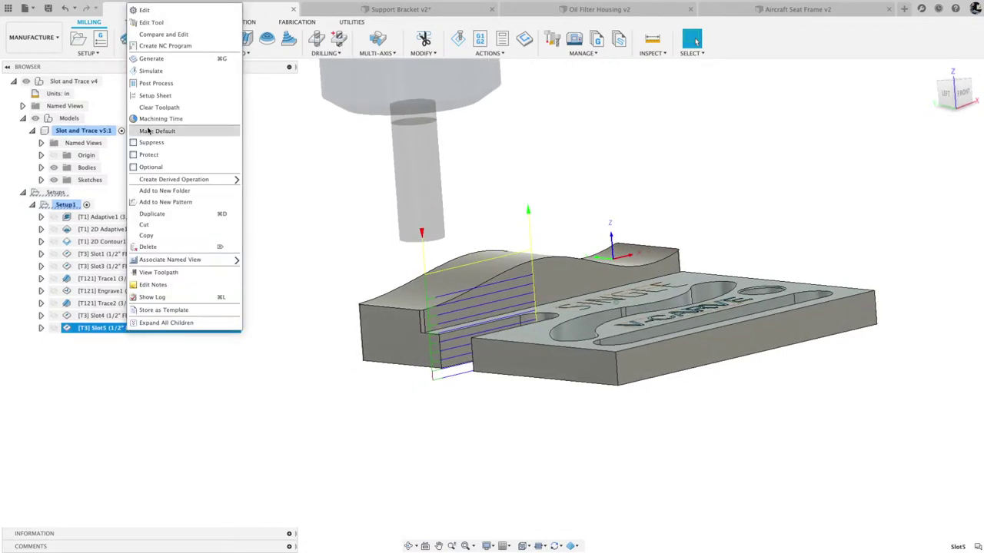
pyautogui.click(145, 9)
pyautogui.click(866, 144)
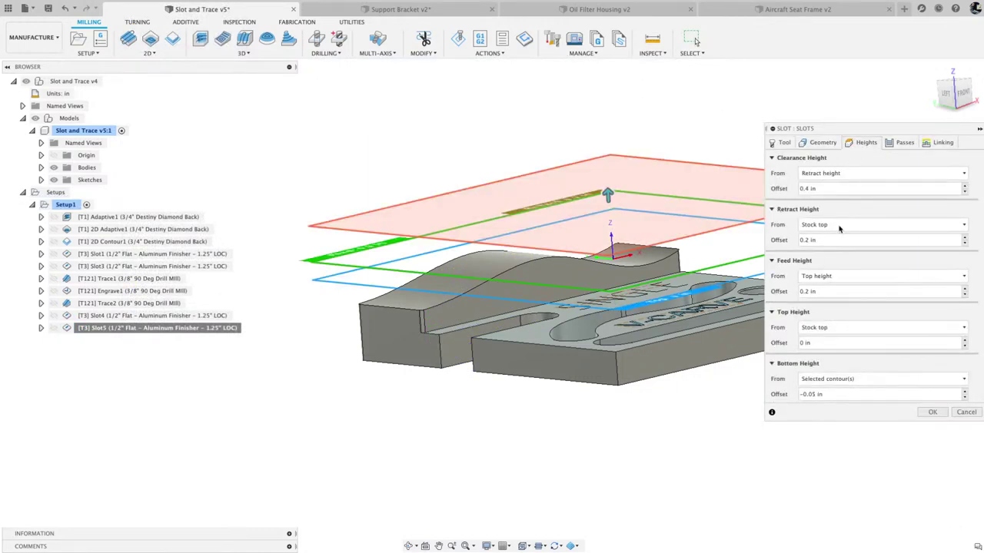
pyautogui.click(830, 329)
pyautogui.click(823, 439)
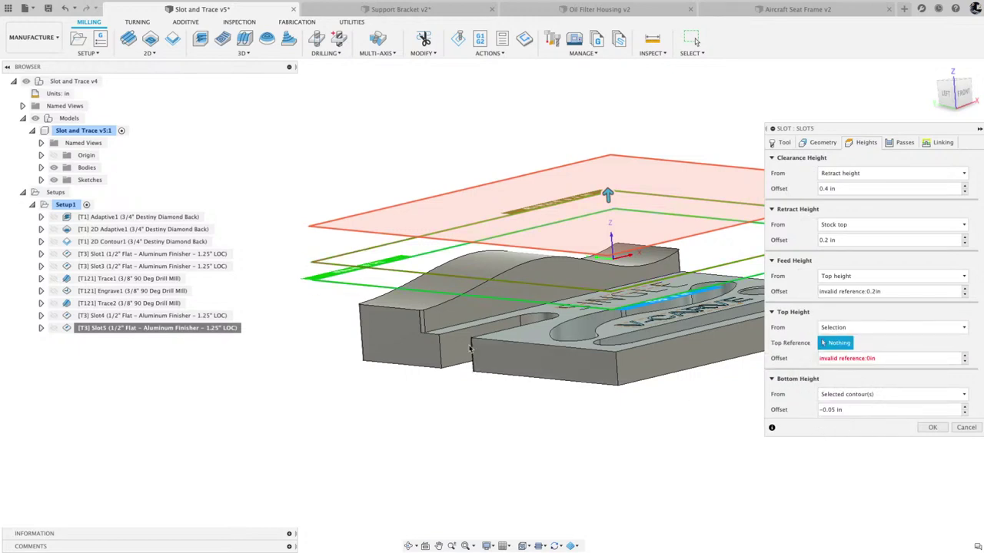
pyautogui.click(436, 335)
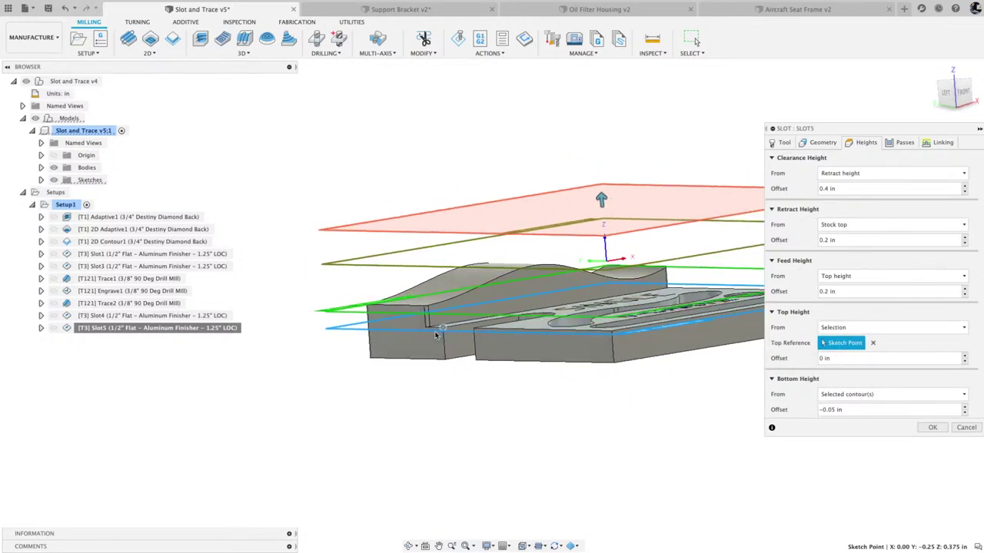
pyautogui.click(933, 428)
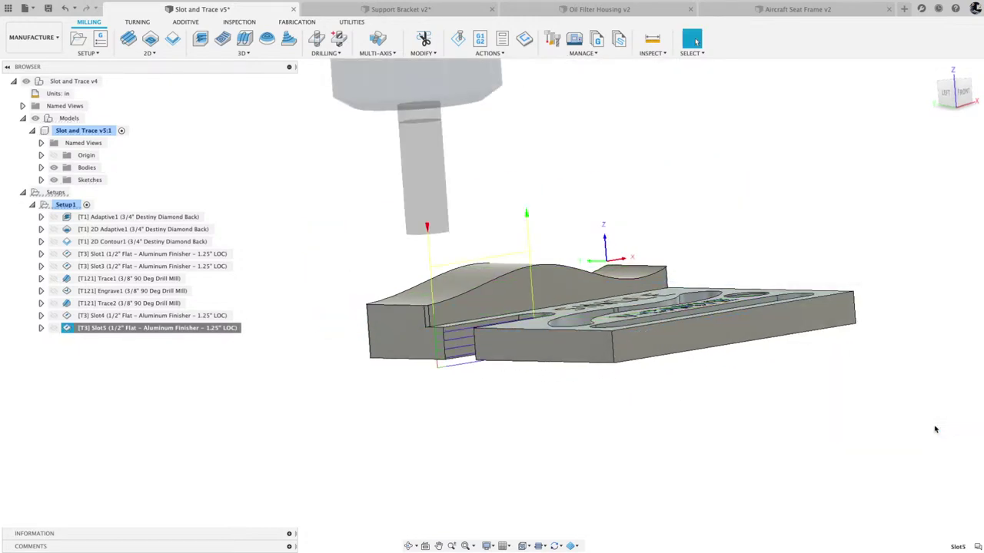
pyautogui.scroll(5, 387, 385)
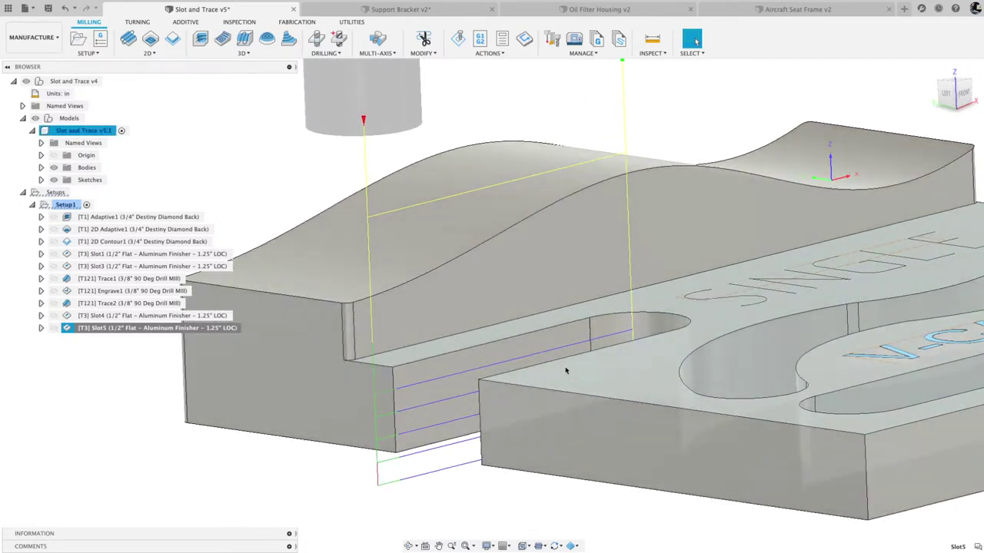
pyautogui.scroll(-4, 566, 371)
pyautogui.scroll(-4, 596, 360)
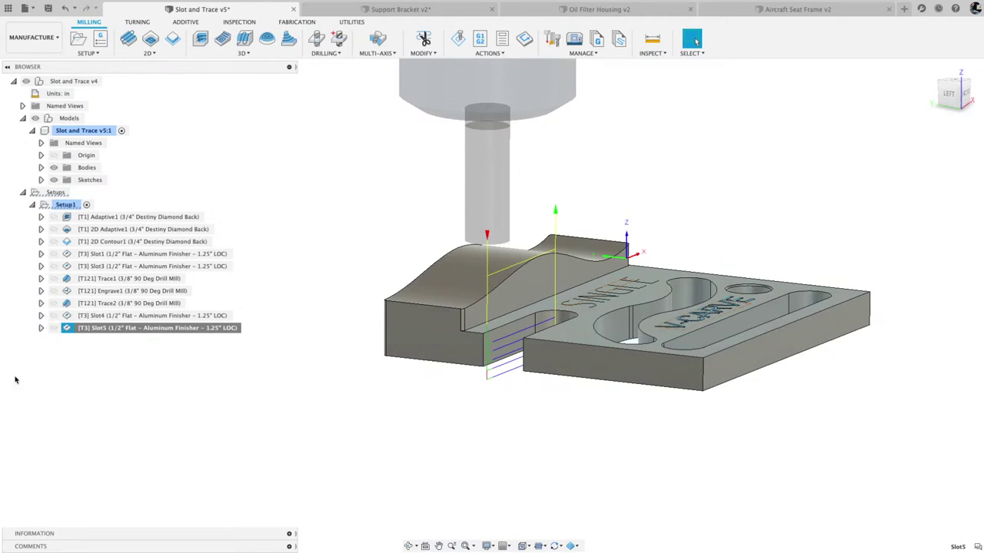
pyautogui.click(252, 127)
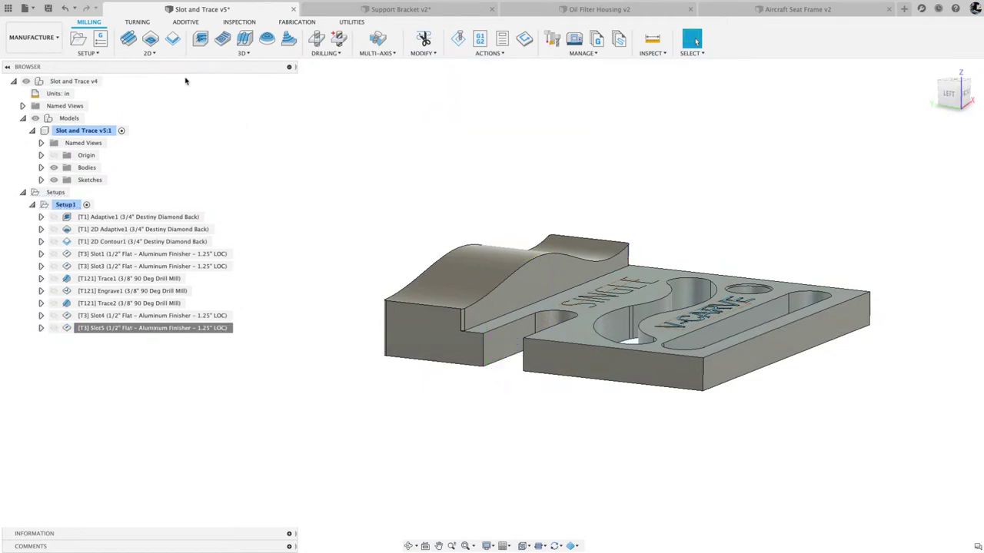
pyautogui.click(149, 52)
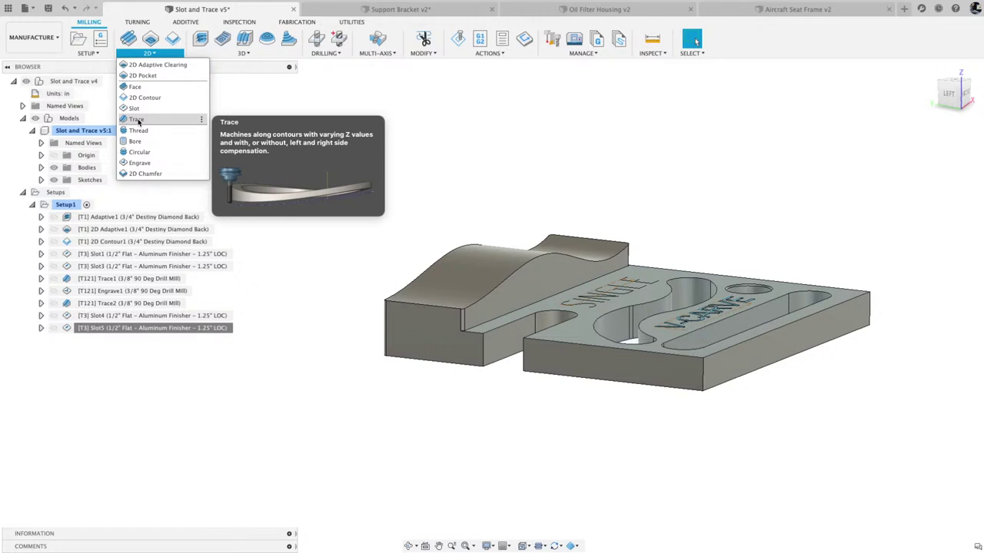
# Create a Trace3 toolpath using the 3/8" 90 Deg Drill Mill tool
pyautogui.moveTo(477, 223)
pyautogui.keyDown('shift'); pyautogui.mouseDown(button='middle')
pyautogui.moveTo(507, 225)
pyautogui.moveTo(589, 190)
pyautogui.moveTo(438, 187)
pyautogui.moveTo(408, 238)
pyautogui.mouseUp(button='middle'); pyautogui.keyUp('shift')
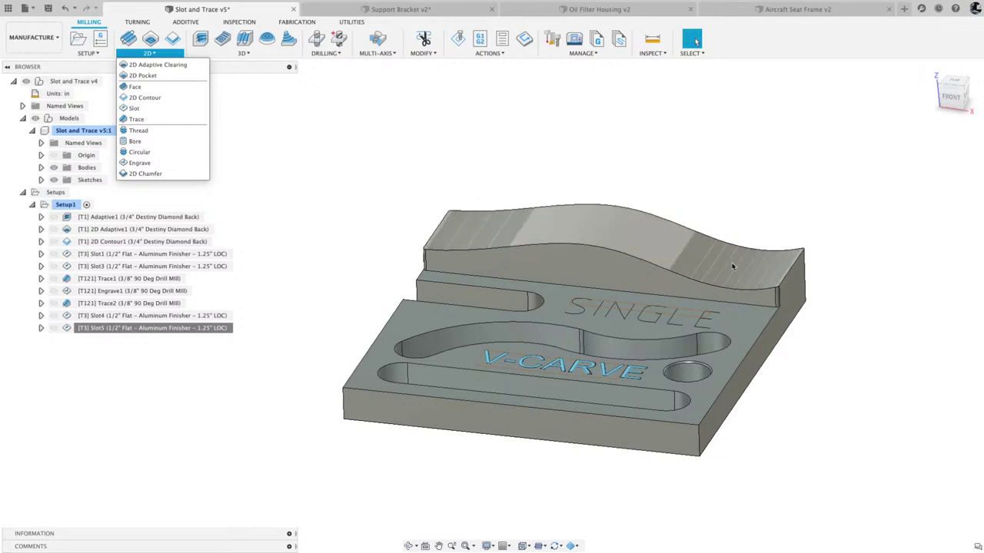
pyautogui.scroll(-3, 408, 173)
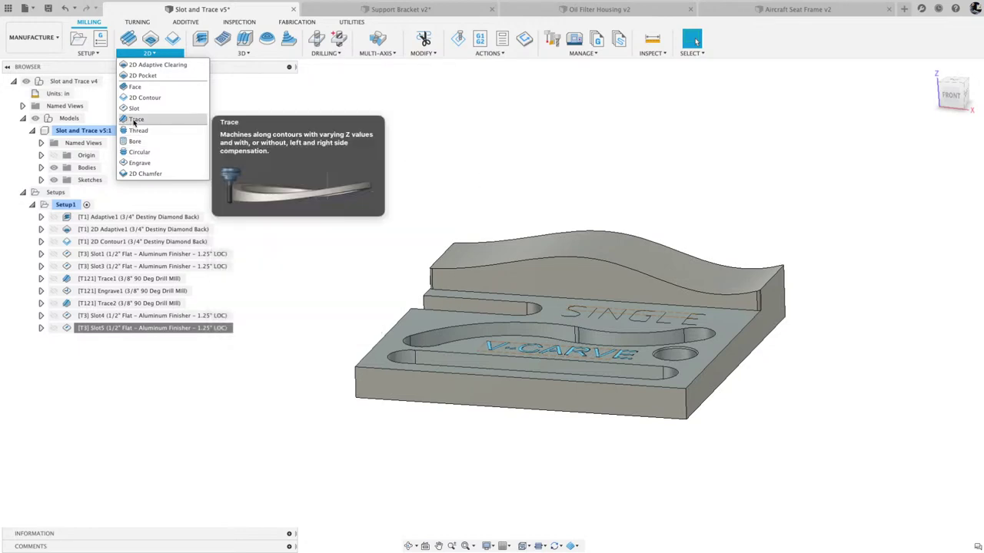
pyautogui.click(135, 121)
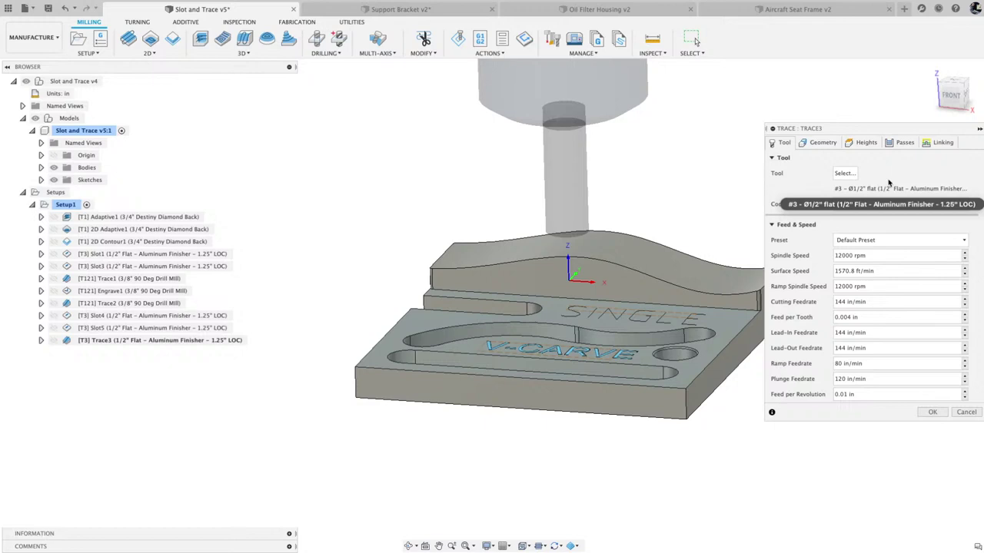
pyautogui.click(844, 173)
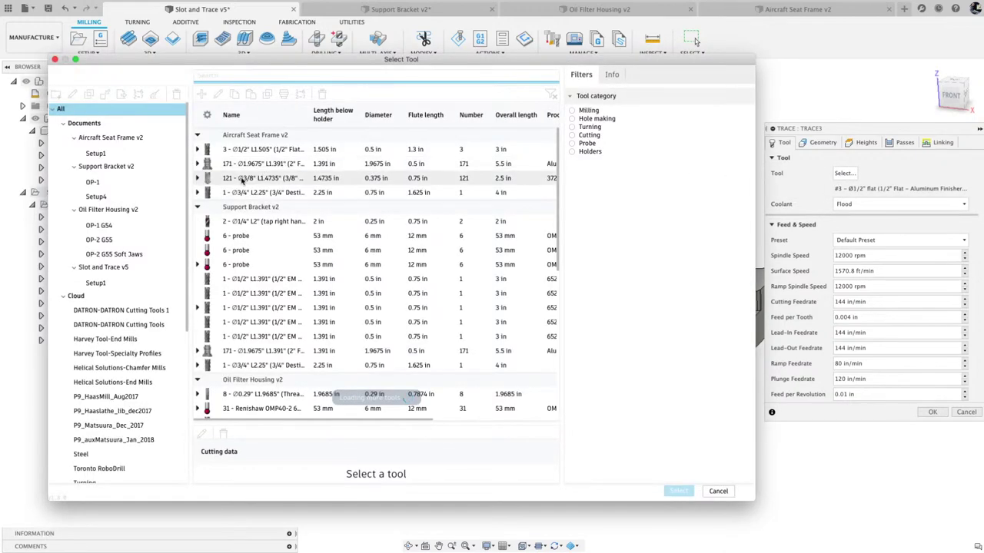
pyautogui.click(244, 178)
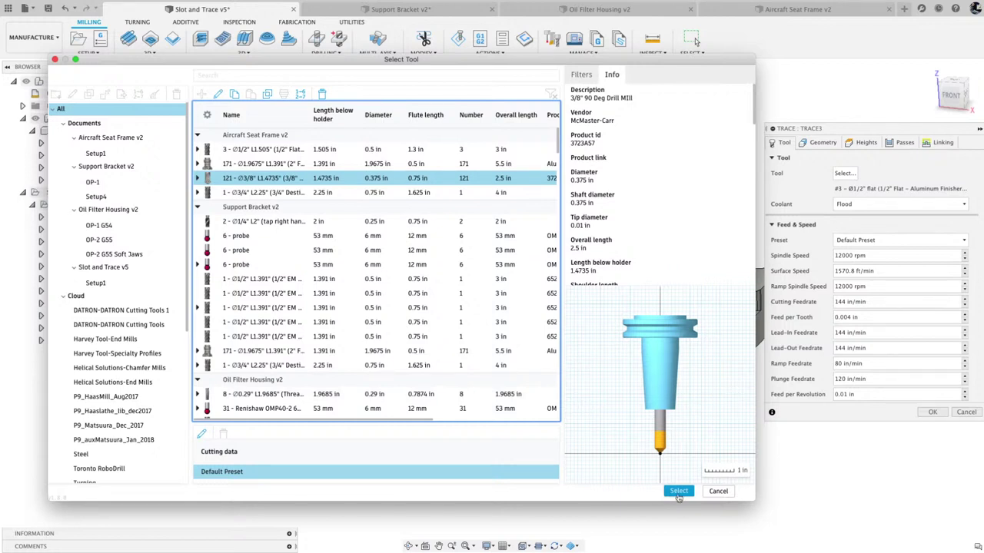
pyautogui.click(679, 491)
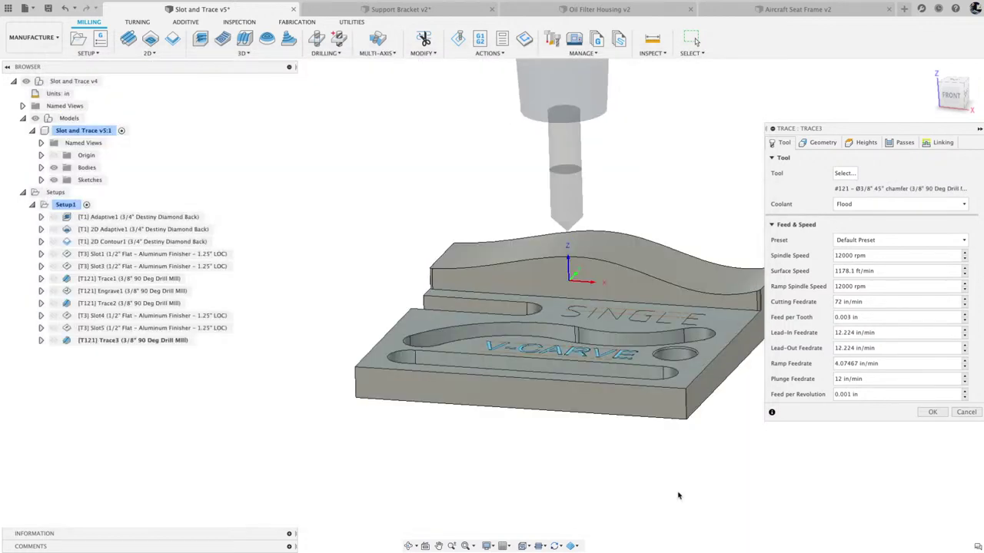
# Pick the wavy top edge as Trace3's contour, review its heights, and enable Chamfer
pyautogui.click(823, 143)
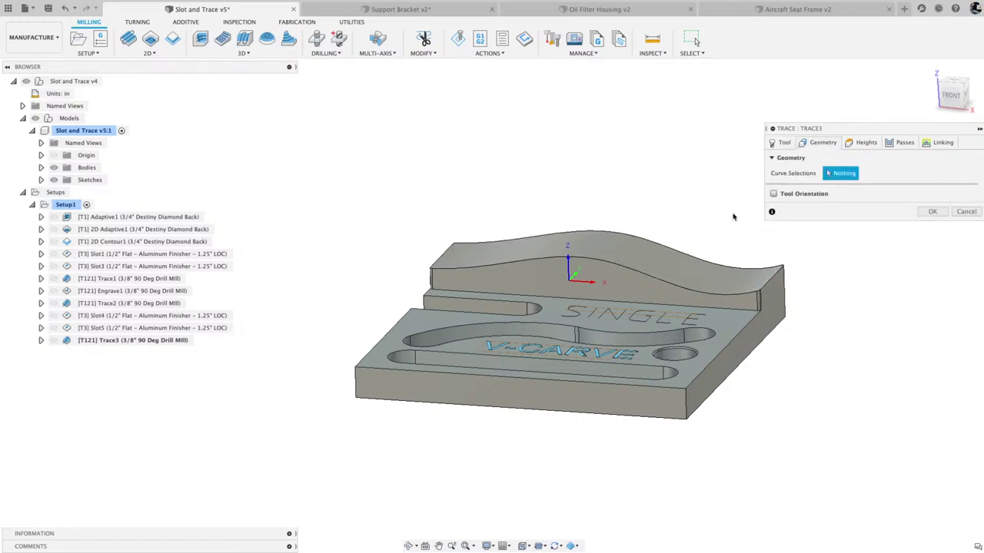
pyautogui.click(666, 278)
pyautogui.keyDown('shift'); pyautogui.moveTo(661, 281); pyautogui.dragTo(612, 301, button='middle'); pyautogui.keyUp('shift')
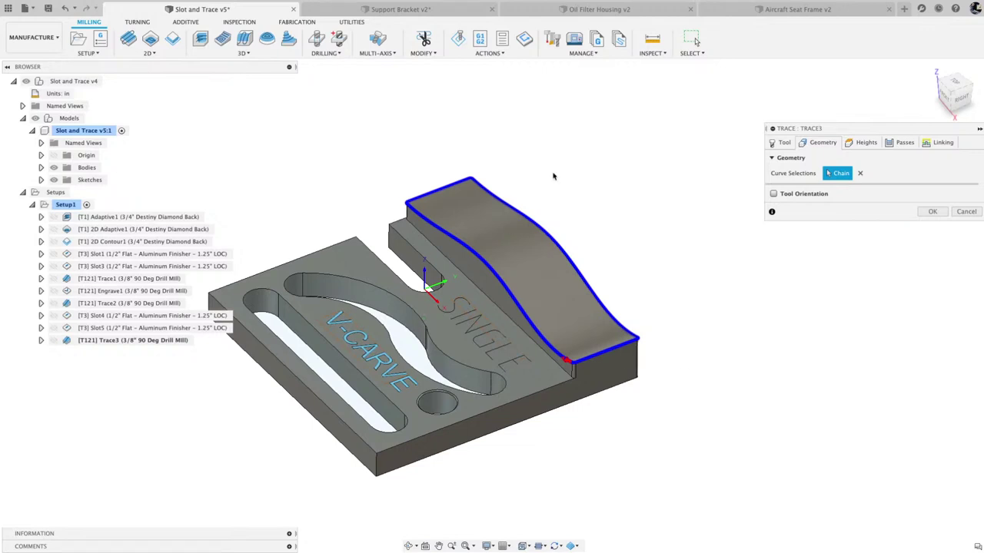
pyautogui.click(866, 143)
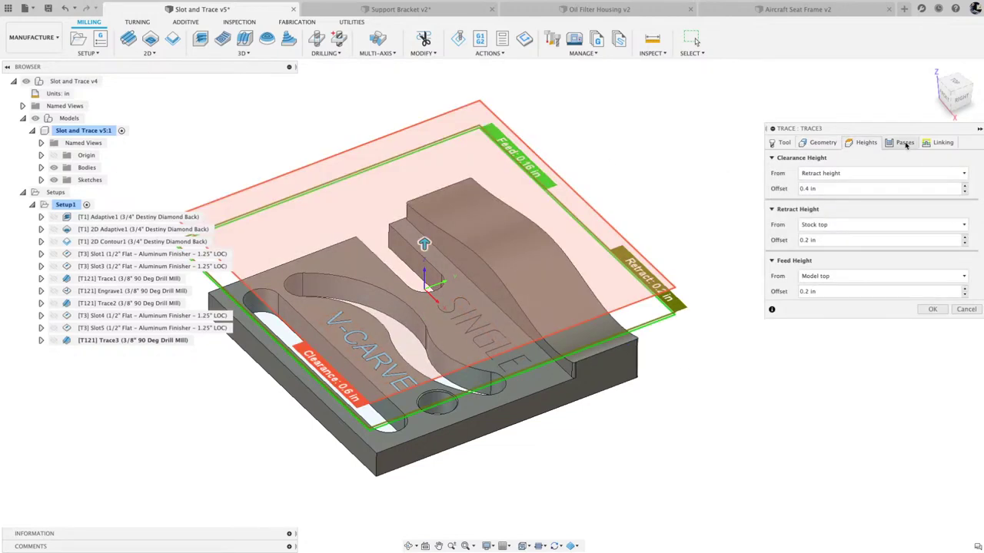
pyautogui.click(904, 143)
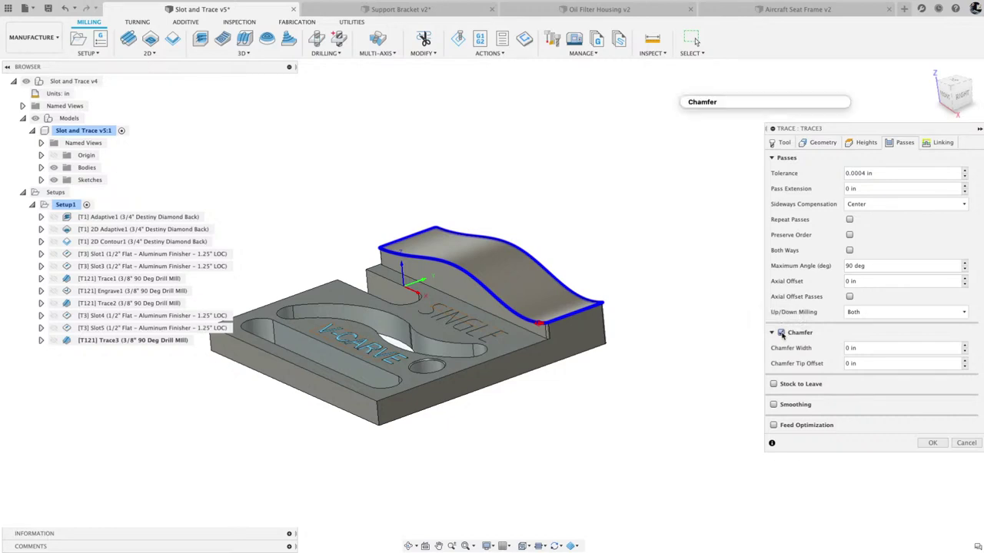
# Give Trace3 a 0.01 in chamfer width and 0.05 in tip offset, then generate it
pyautogui.moveTo(782, 335)
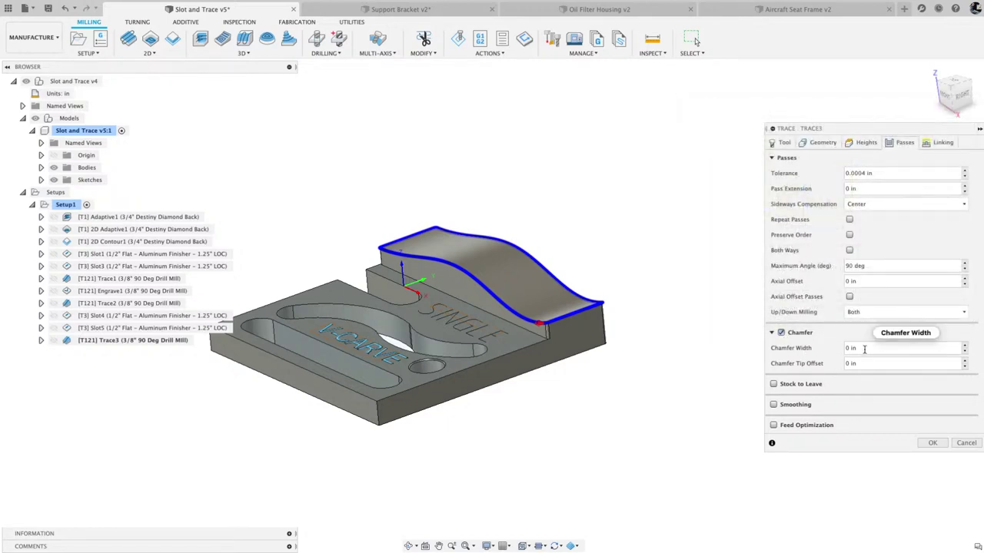
pyautogui.click(838, 348)
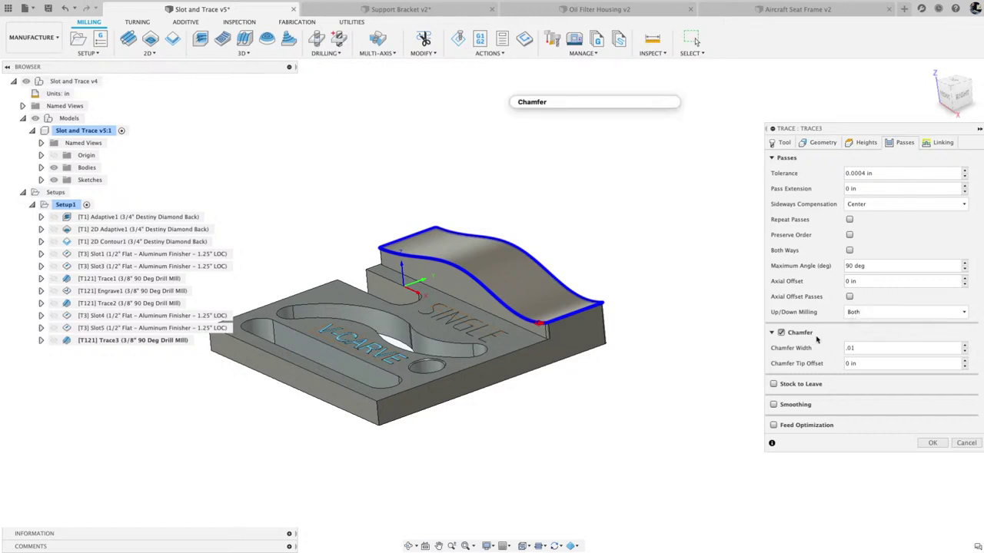
pyautogui.moveTo(869, 365)
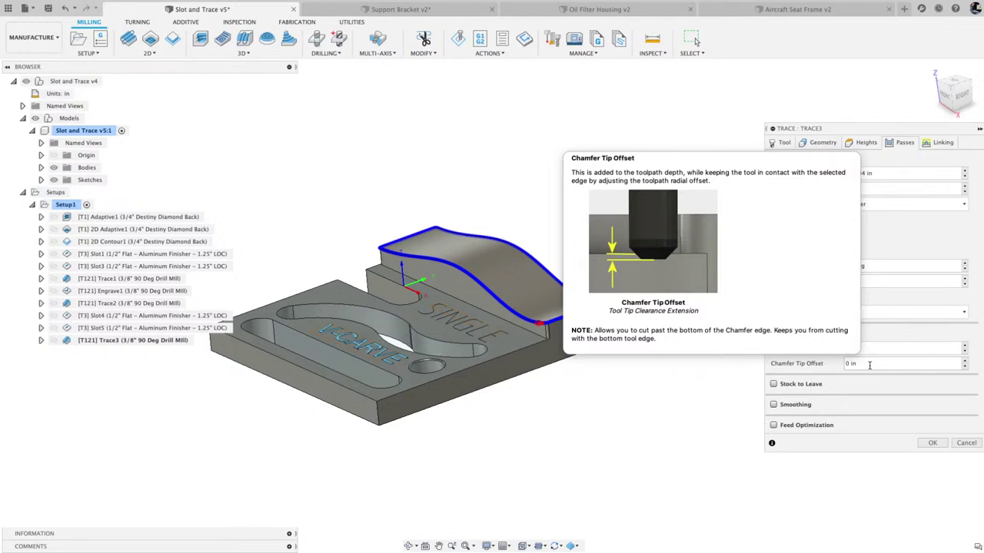
pyautogui.moveTo(869, 365); pyautogui.dragTo(835, 365)
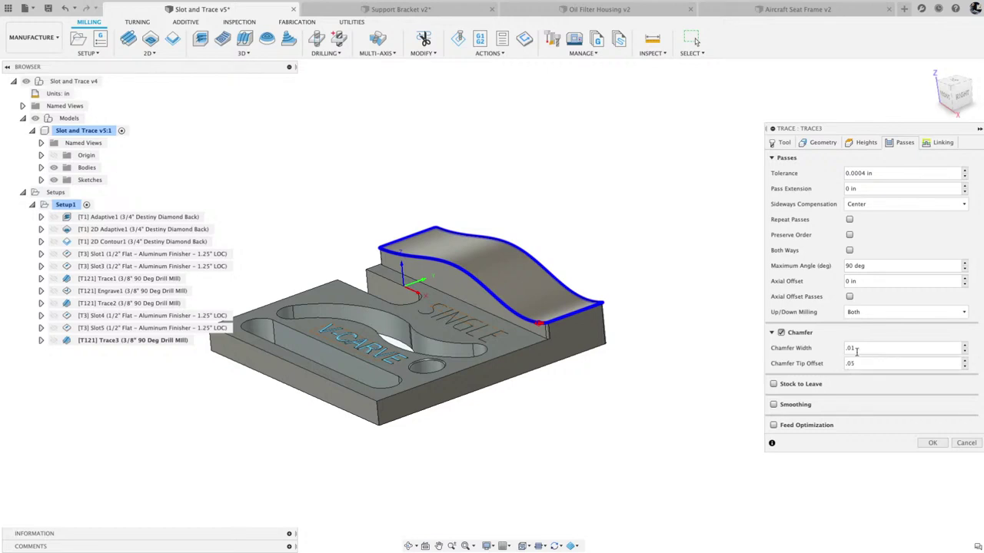
pyautogui.click(927, 445)
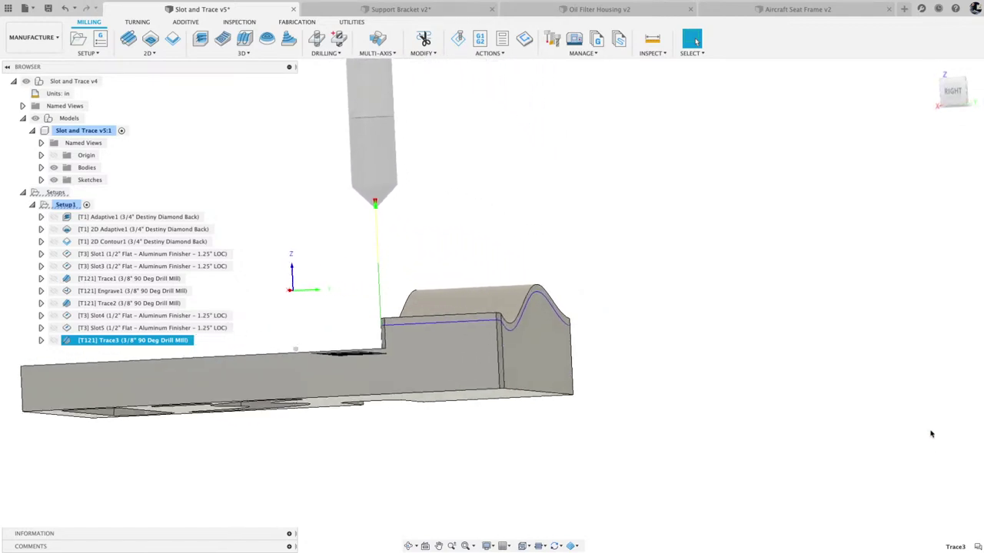
# Edit Trace3 to Left (climb milling) sideways compensation, regenerate it, and start its simulation
pyautogui.click(952, 90)
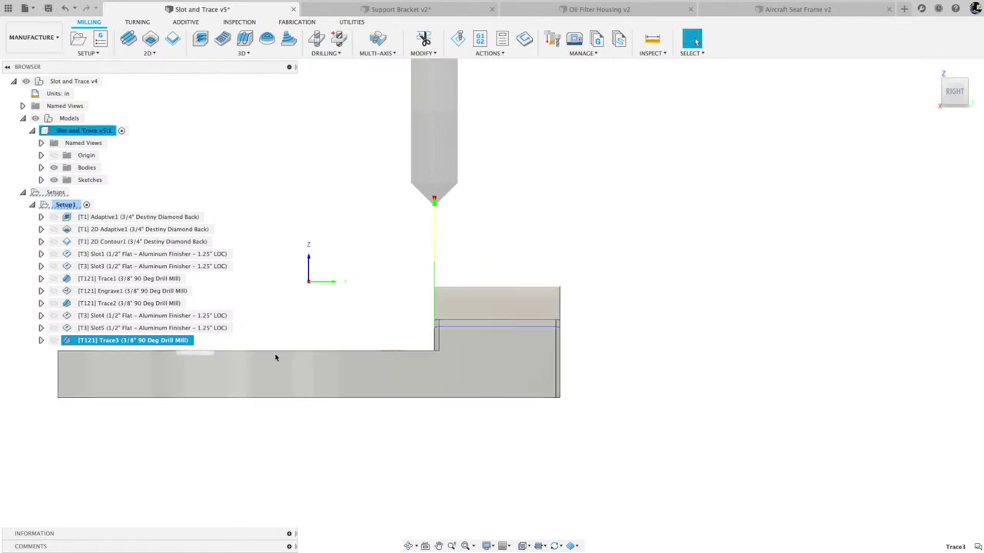
pyautogui.rightClick(176, 340)
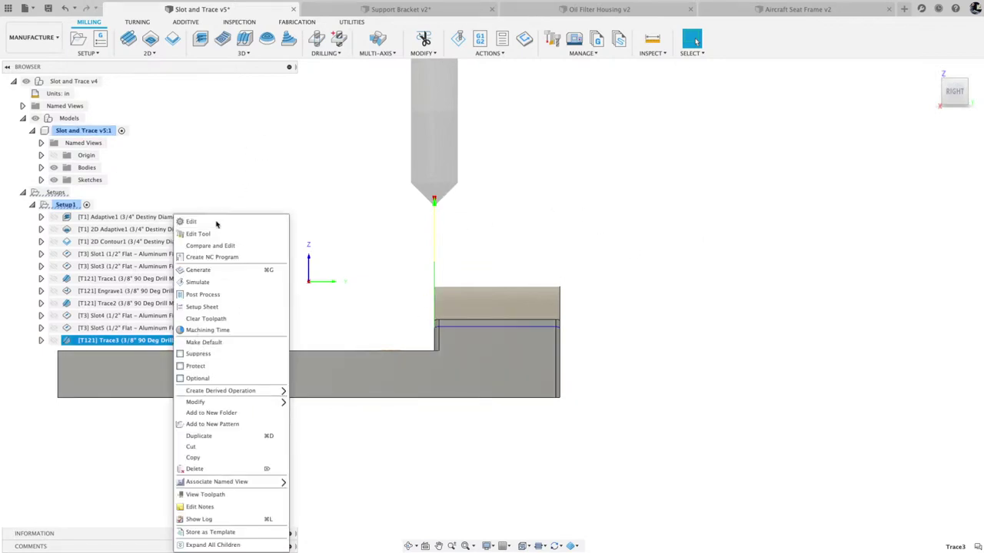
pyautogui.click(219, 222)
pyautogui.click(902, 144)
pyautogui.click(884, 204)
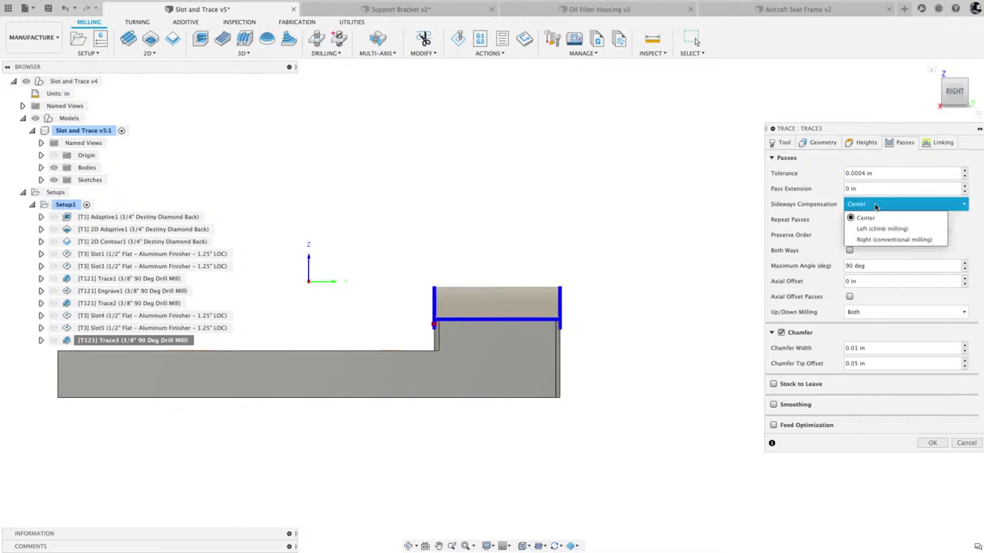
pyautogui.click(865, 226)
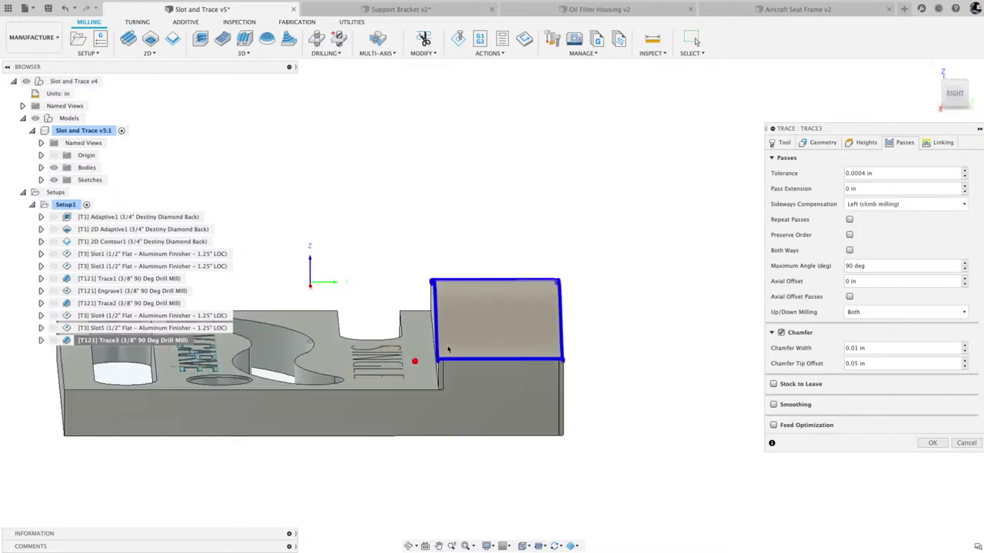
pyautogui.click(932, 443)
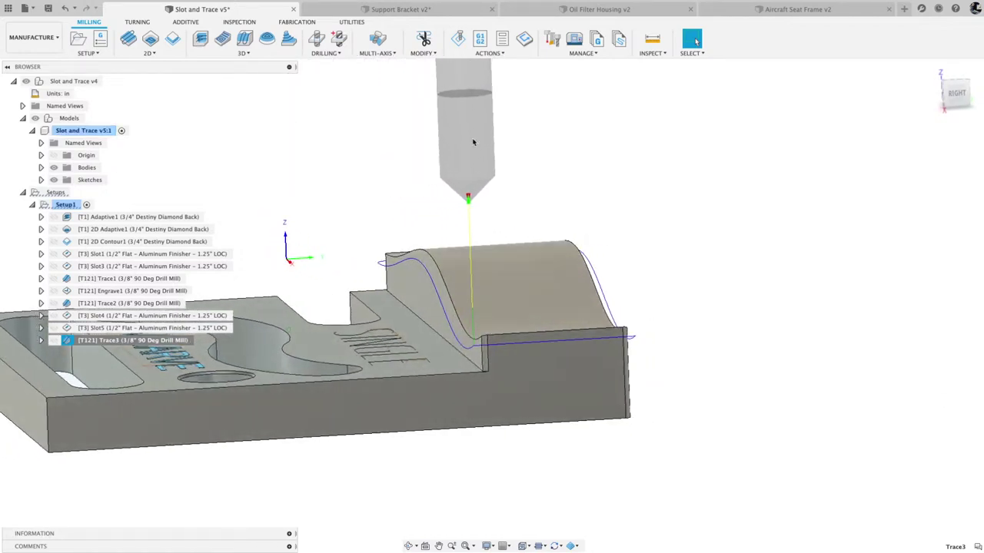
pyautogui.click(458, 41)
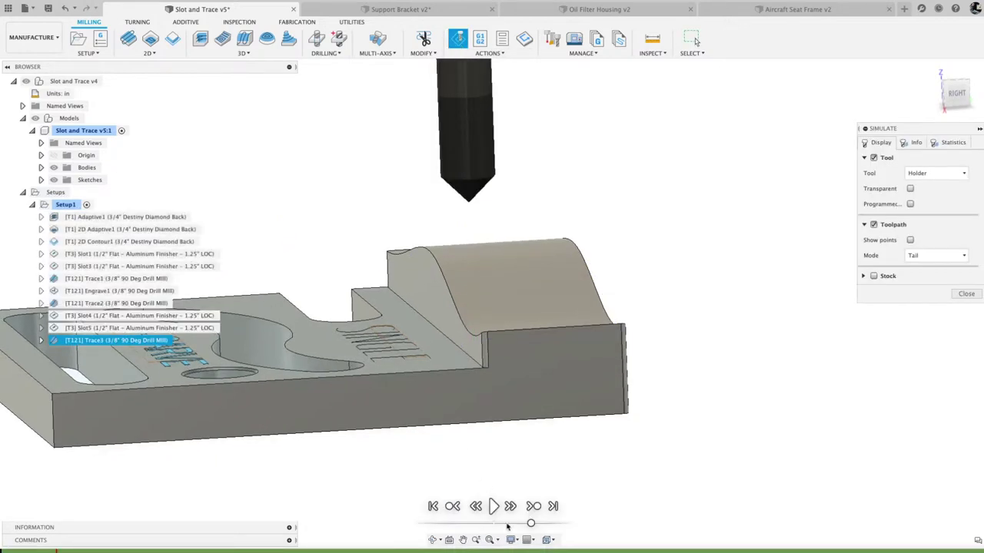
# Play and pause the Trace3 simulation, then zoom in on the cutting area from the right
pyautogui.click(494, 507)
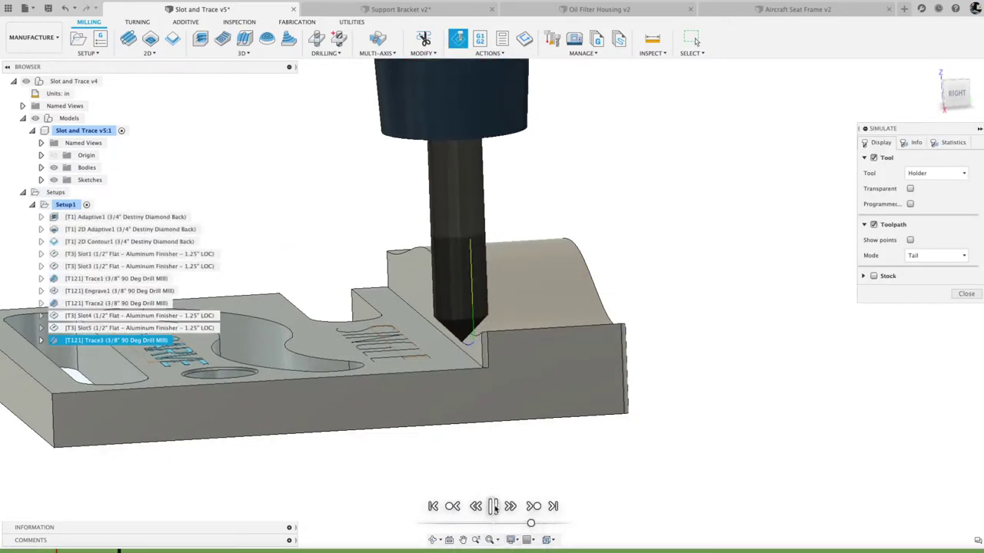
pyautogui.click(493, 506)
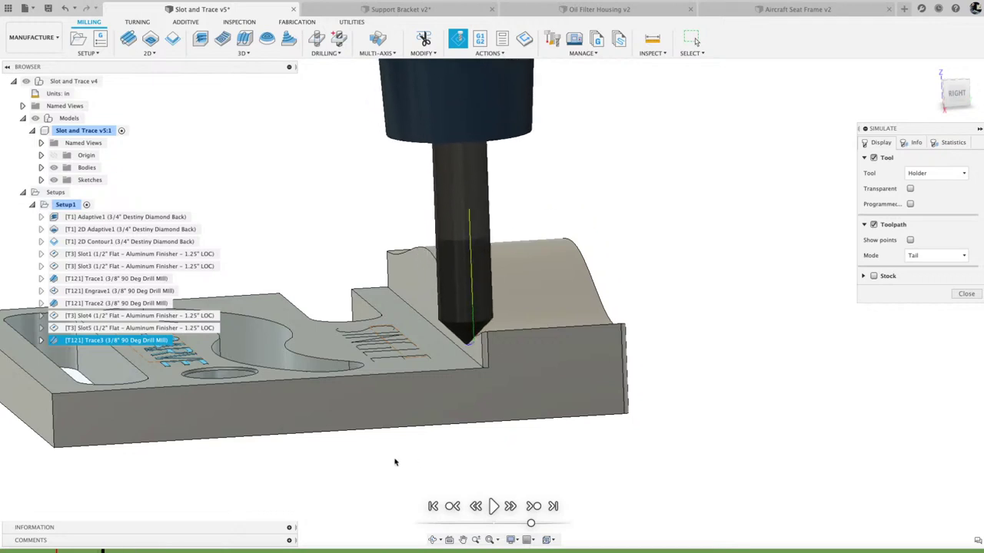
pyautogui.click(956, 93)
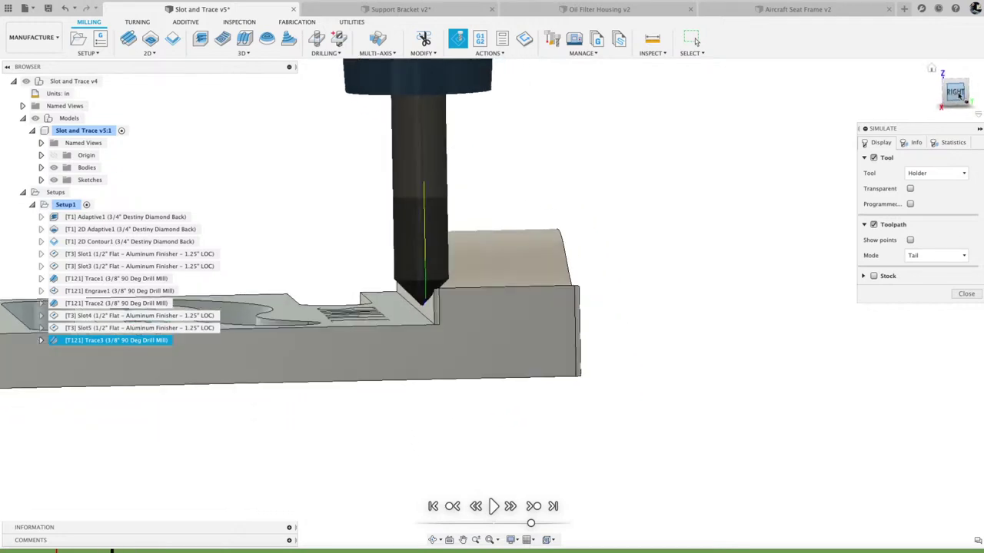
pyautogui.keyDown('shift'); pyautogui.moveTo(374, 259); pyautogui.dragTo(426, 292, button='middle'); pyautogui.keyUp('shift')
pyautogui.scroll(8, 427, 292)
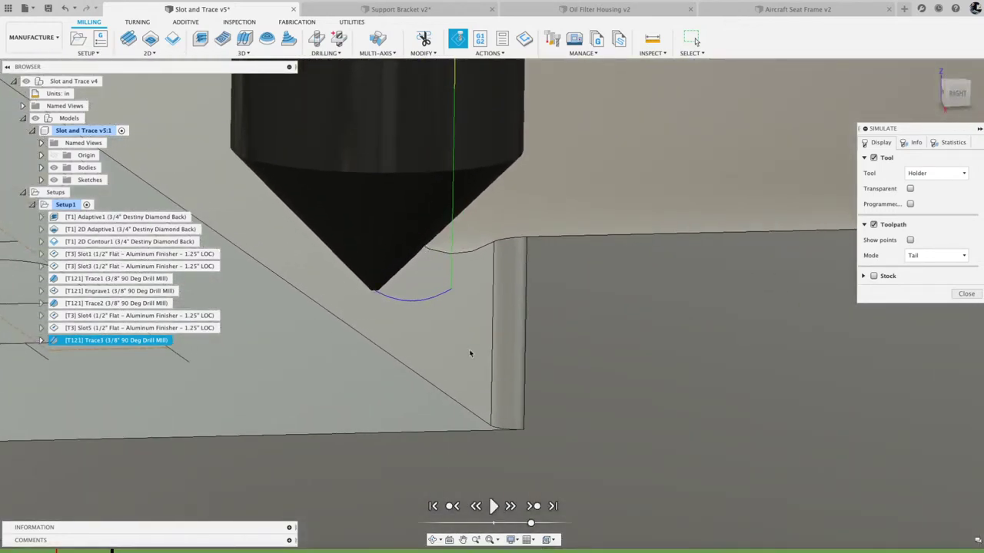
# Resume the simulation at higher playback speed and close it once finished
pyautogui.click(494, 507)
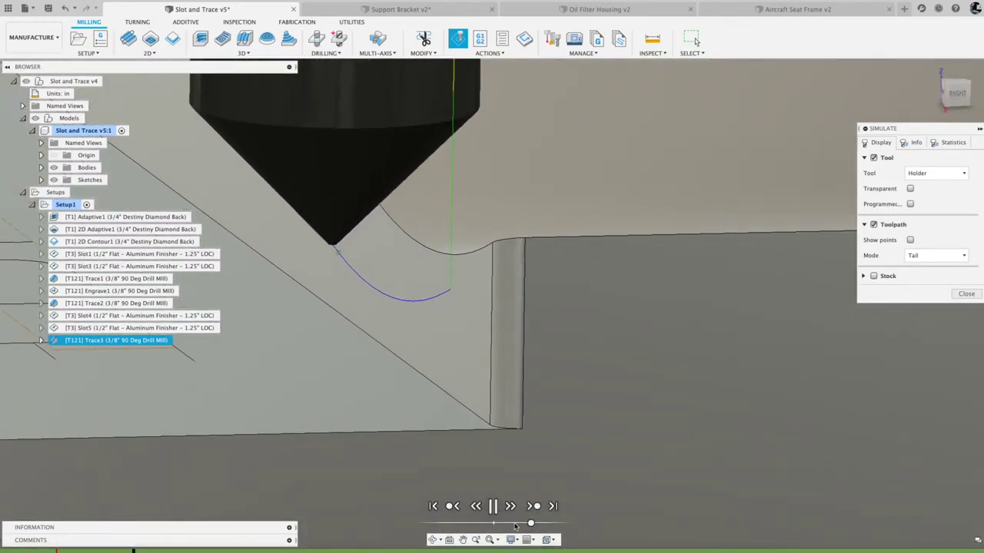
pyautogui.moveTo(530, 524); pyautogui.dragTo(543, 524)
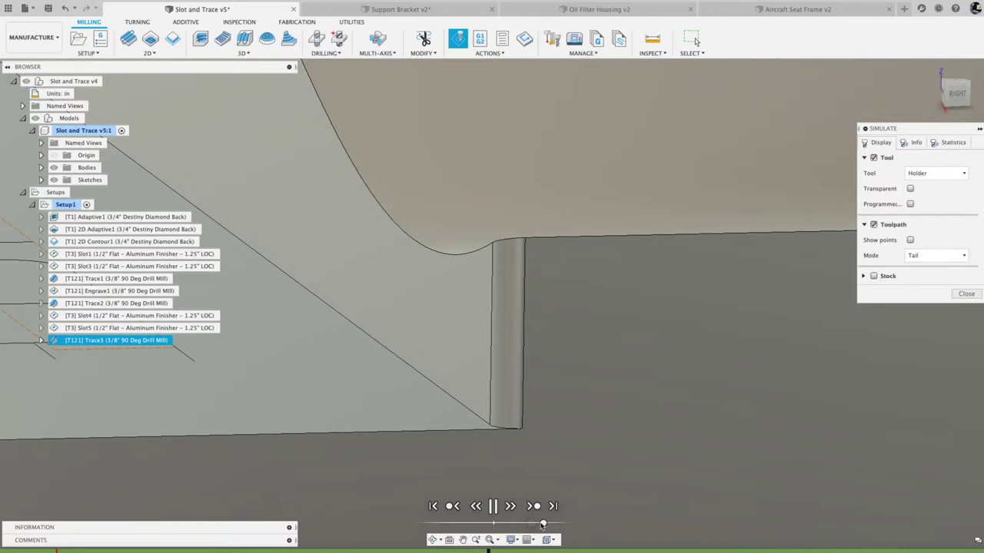
pyautogui.scroll(-5, 546, 529)
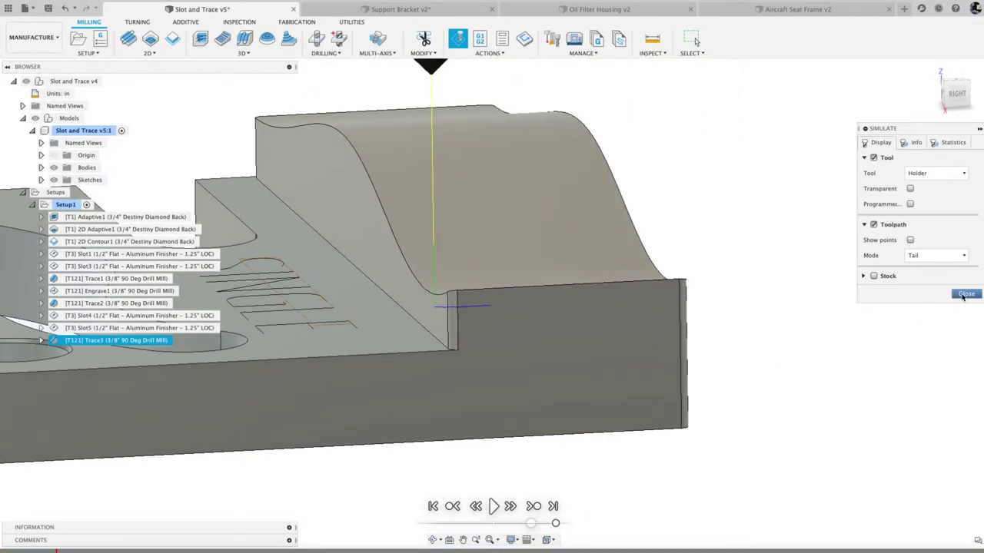
pyautogui.click(965, 293)
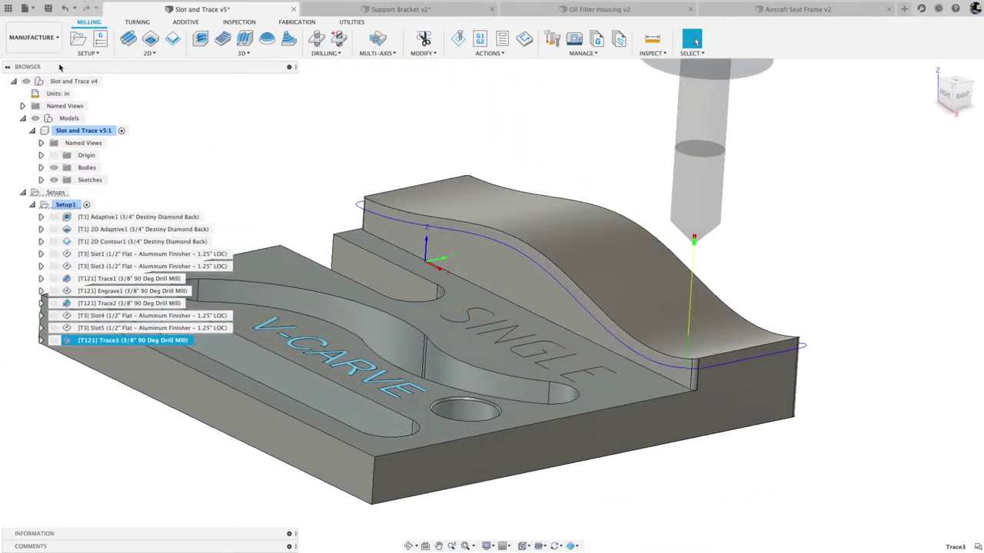
# In the Design workspace, chamfer the wavy top face by 0.01 in
pyautogui.click(56, 39)
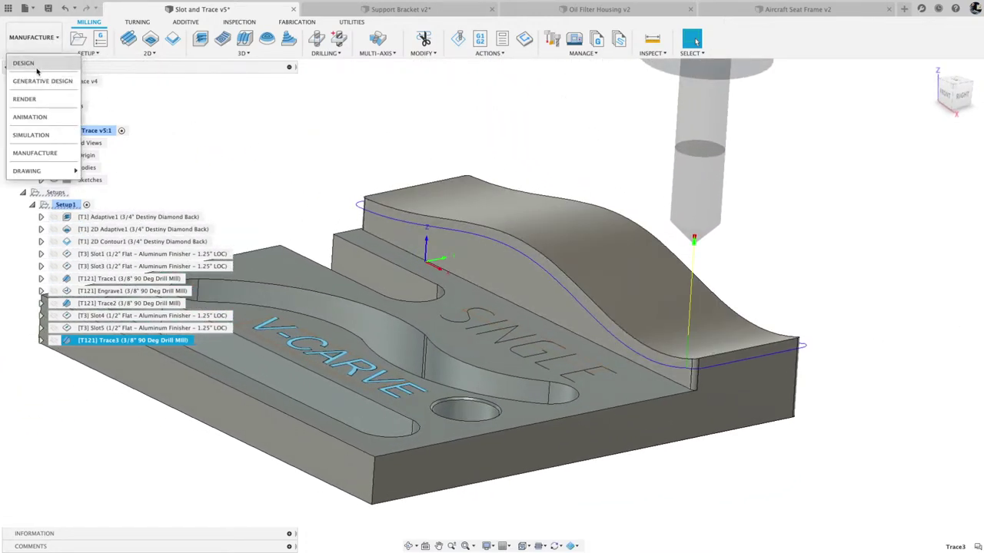
pyautogui.click(29, 64)
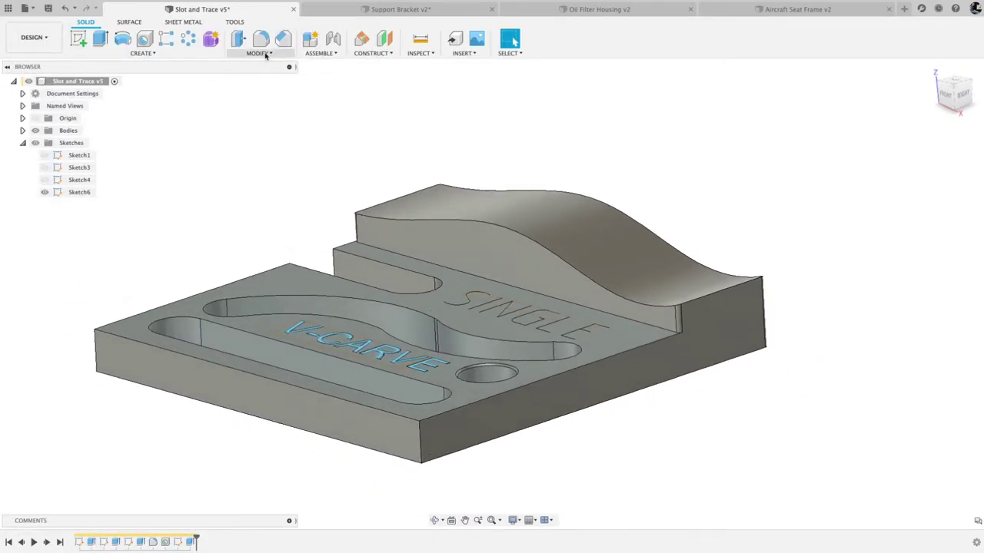
pyautogui.click(259, 53)
pyautogui.click(251, 87)
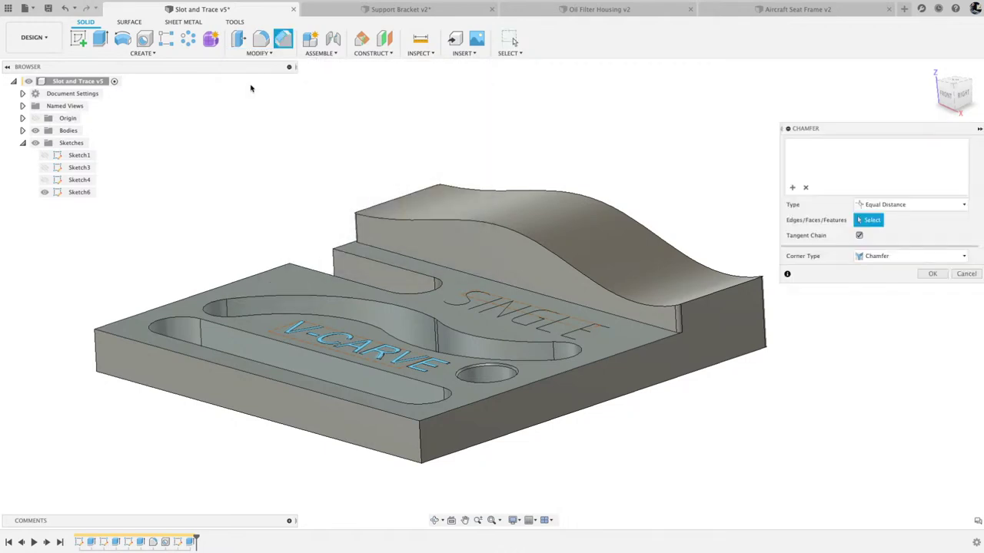
pyautogui.click(432, 196)
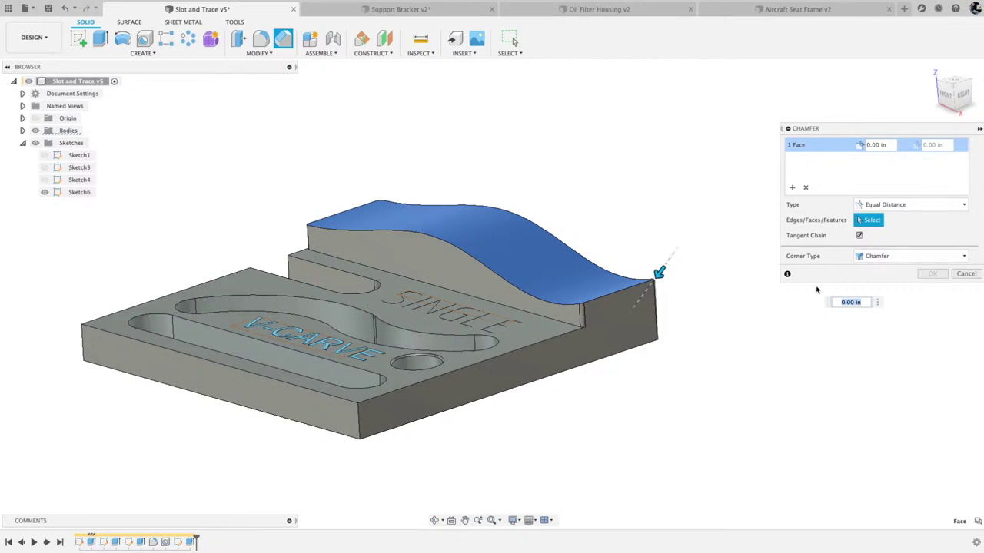
pyautogui.write('0')
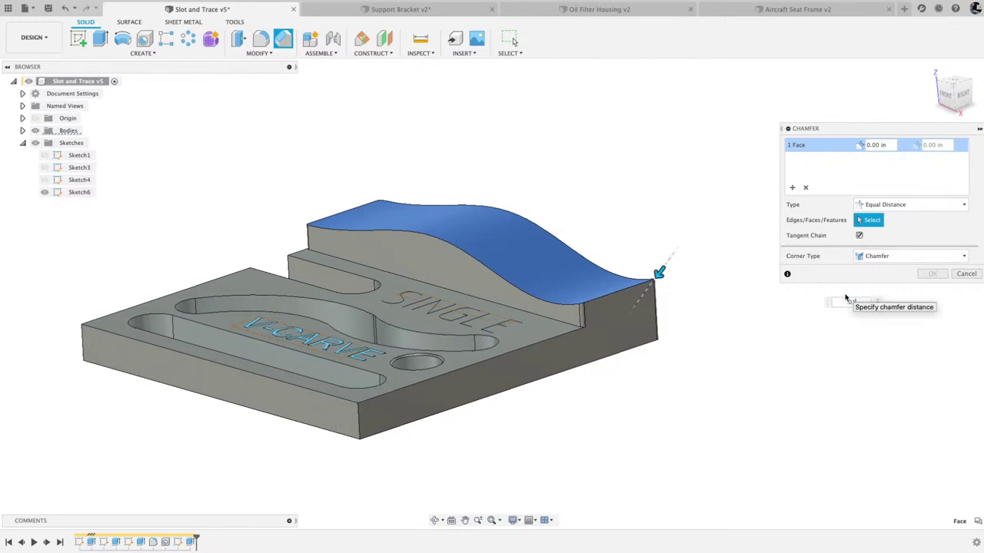
pyautogui.write('1')
pyautogui.scroll(5, 627, 329)
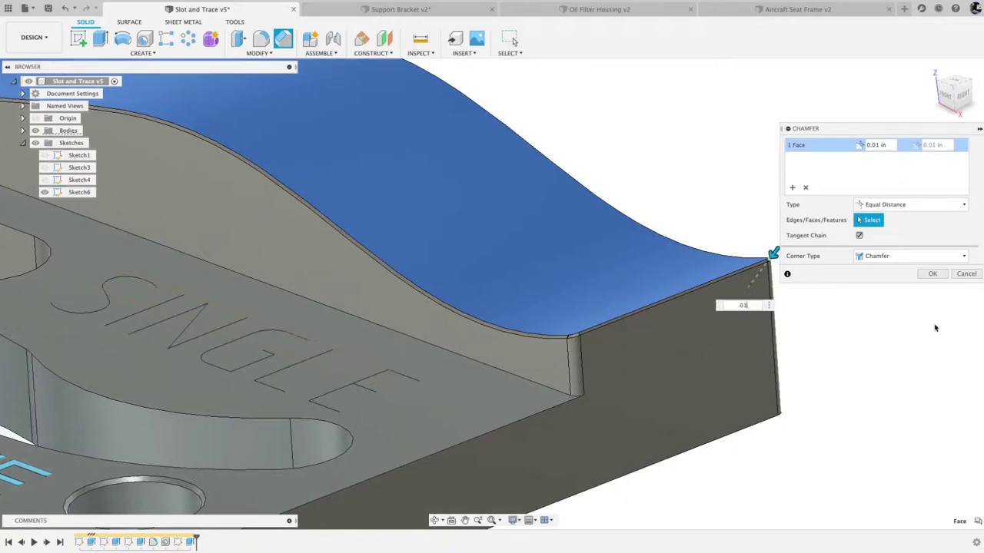
pyautogui.click(931, 274)
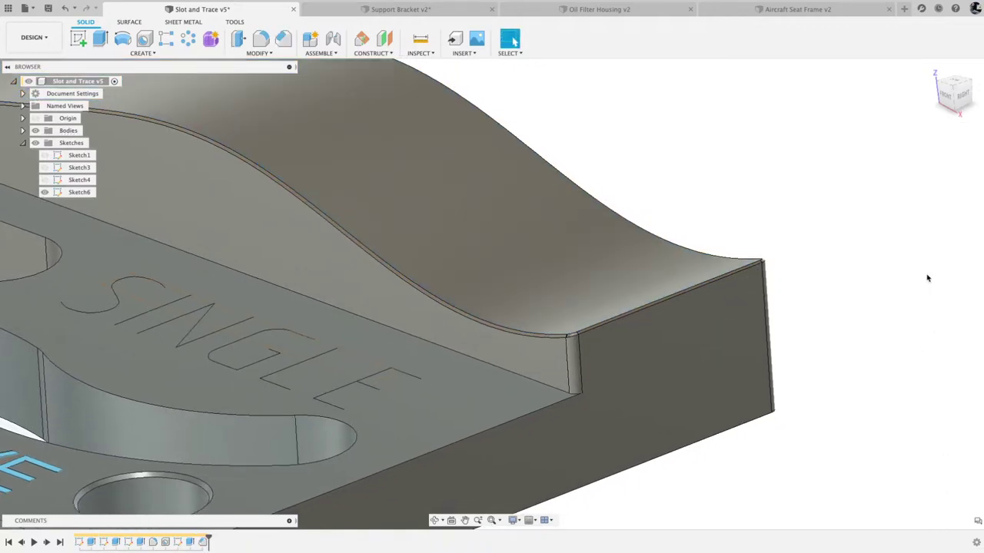
# Return to the home view and switch back to the Manufacture workspace
pyautogui.press('F6')
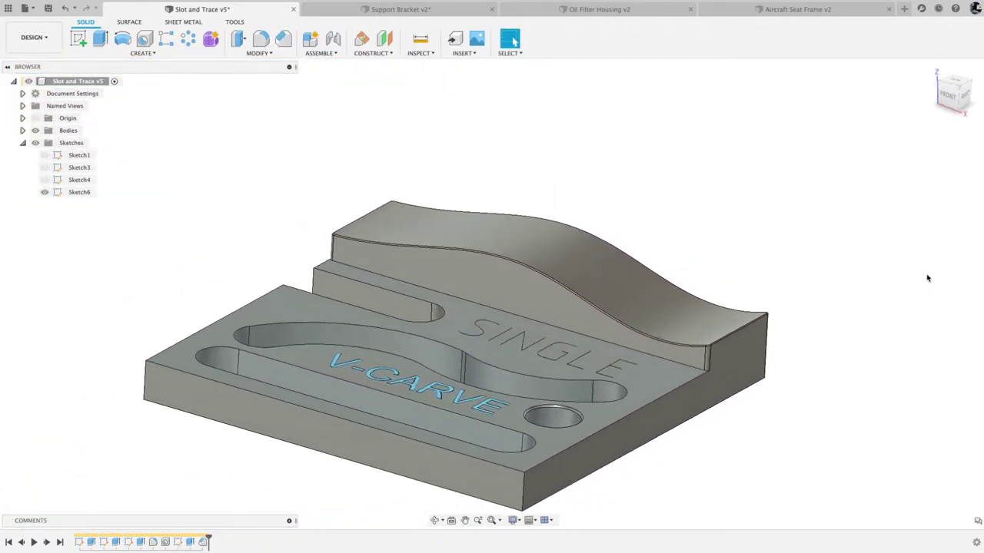
pyautogui.click(34, 37)
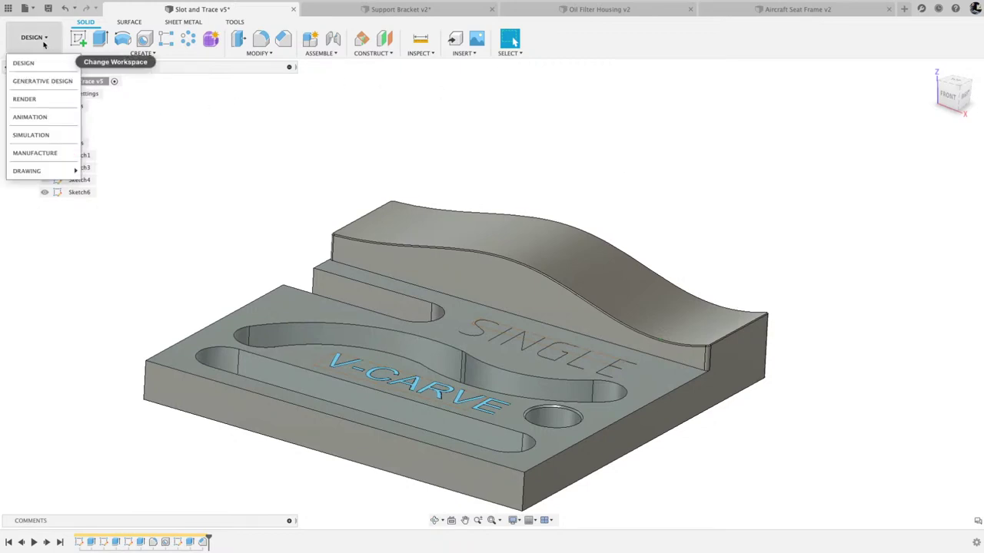
pyautogui.click(34, 153)
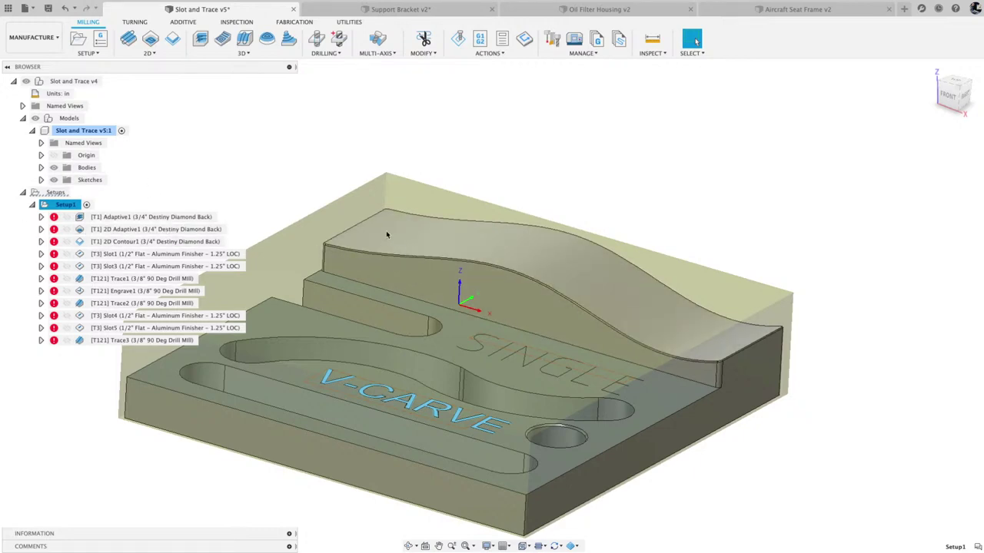
# Regenerate Setup1 and review 2D Contour1's error log about missing contour and bottom references
pyautogui.rightClick(69, 206)
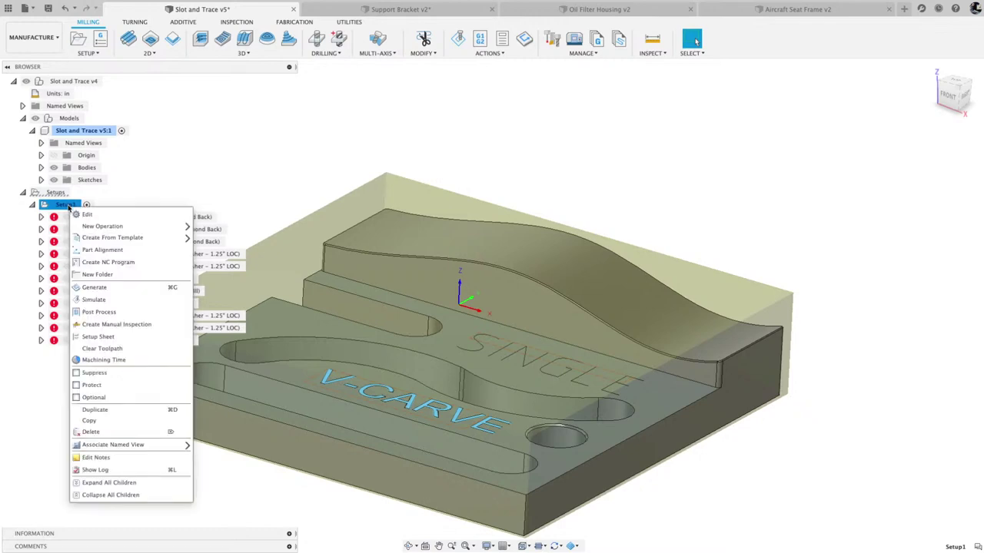
pyautogui.click(119, 288)
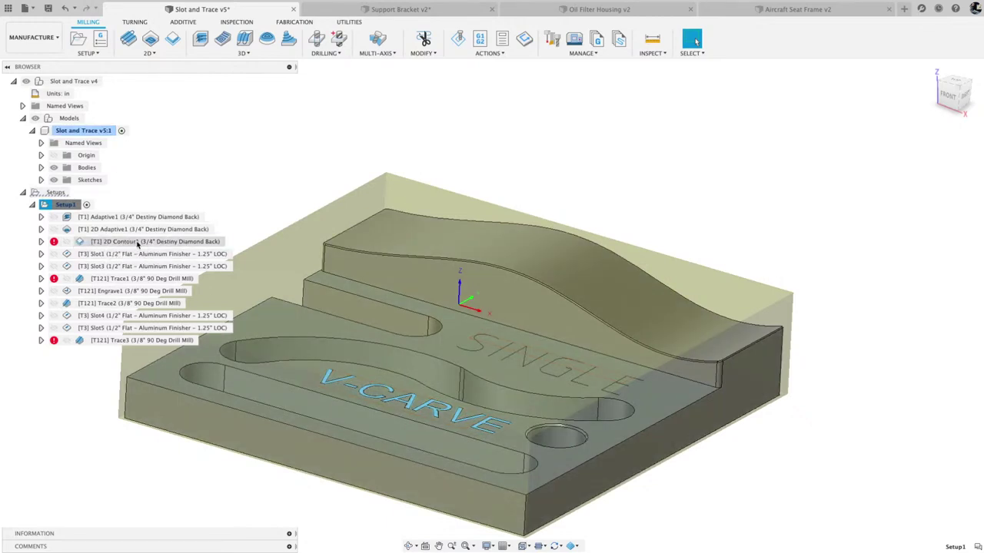
pyautogui.click(52, 243)
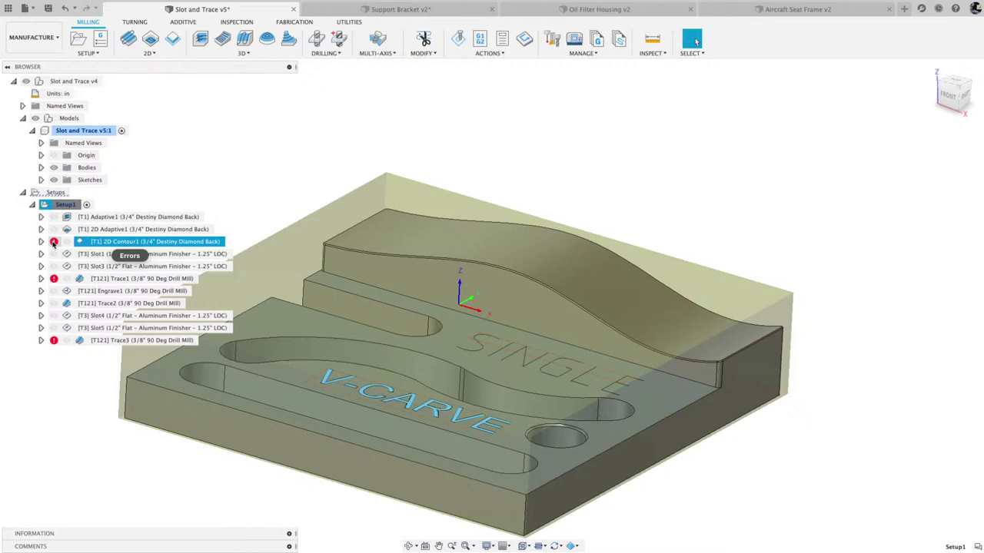
pyautogui.click(53, 243)
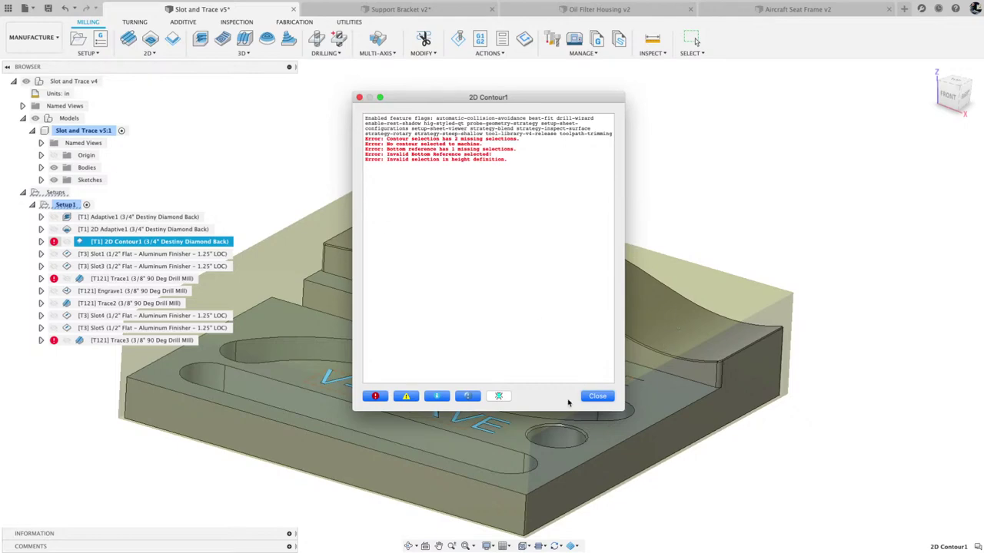
pyautogui.click(598, 397)
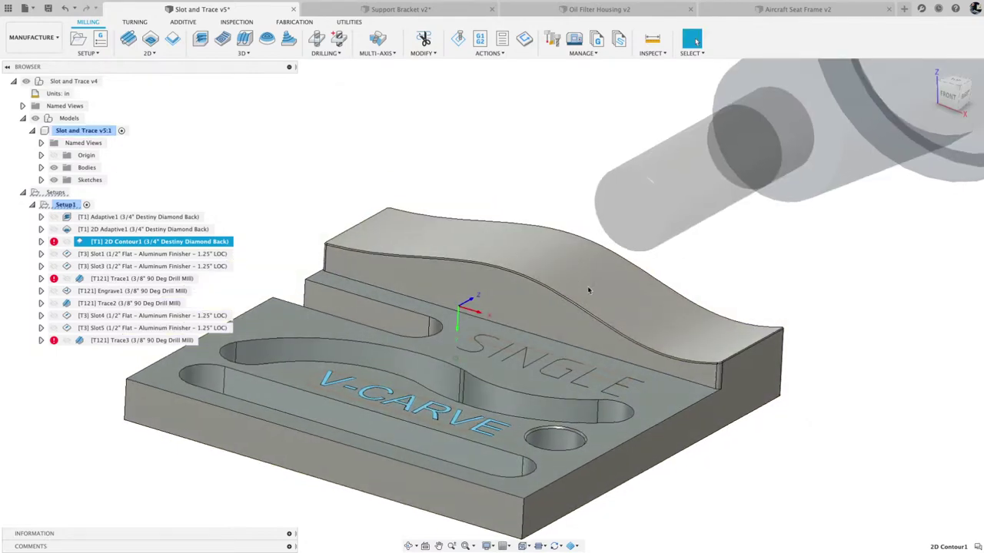
pyautogui.scroll(4, 587, 286)
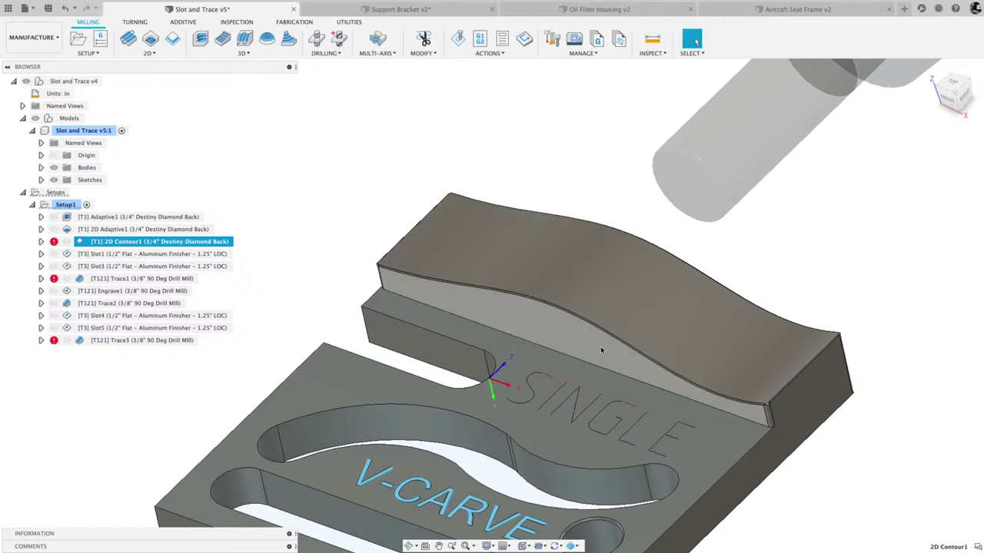
pyautogui.rightClick(204, 245)
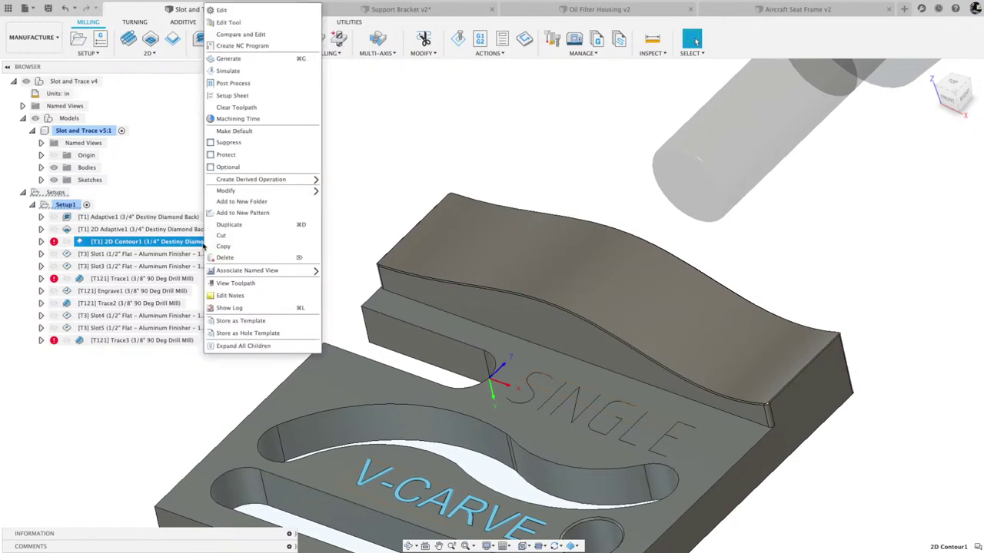
# Edit 2D Contour1, keeping selections, and replace its contour chain with the wavy edge
pyautogui.click(231, 10)
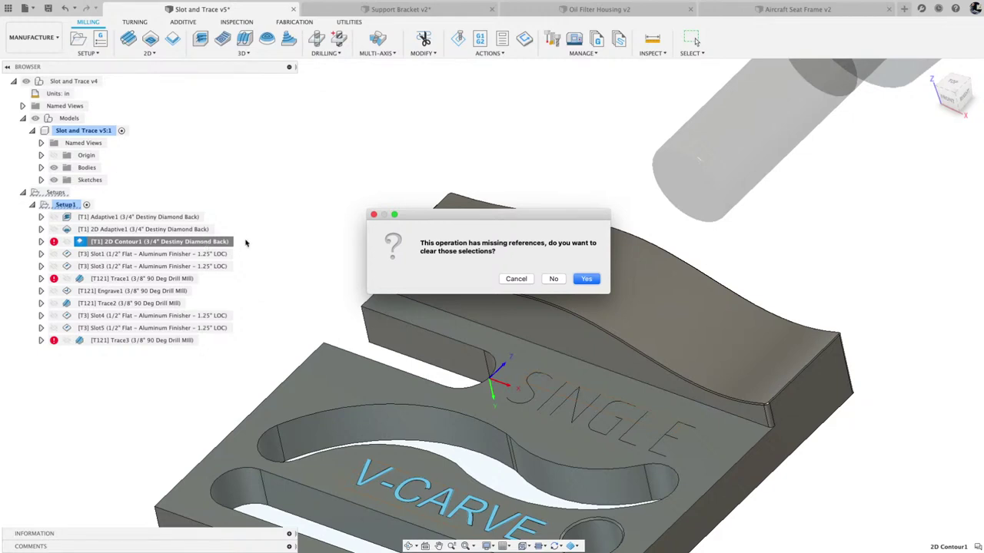
pyautogui.click(554, 279)
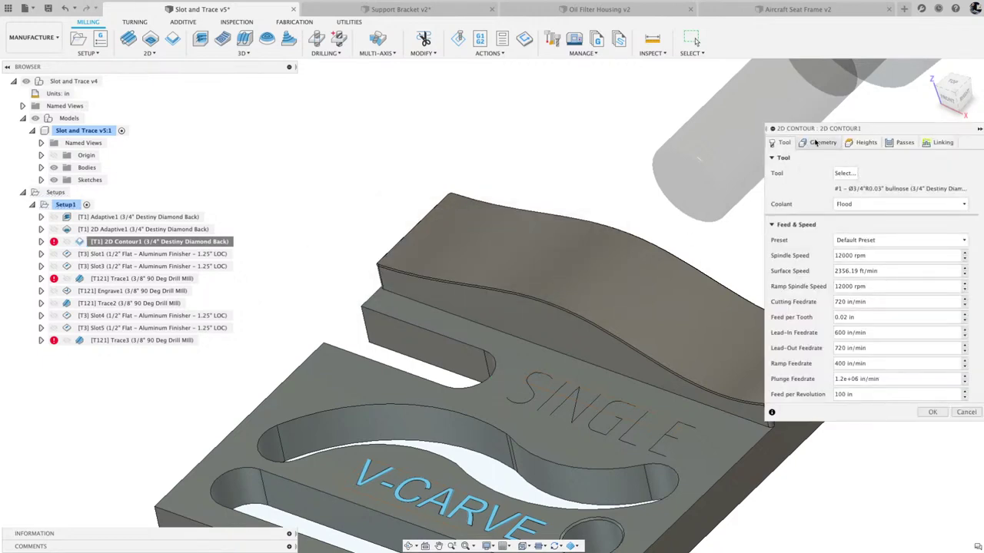
pyautogui.click(818, 142)
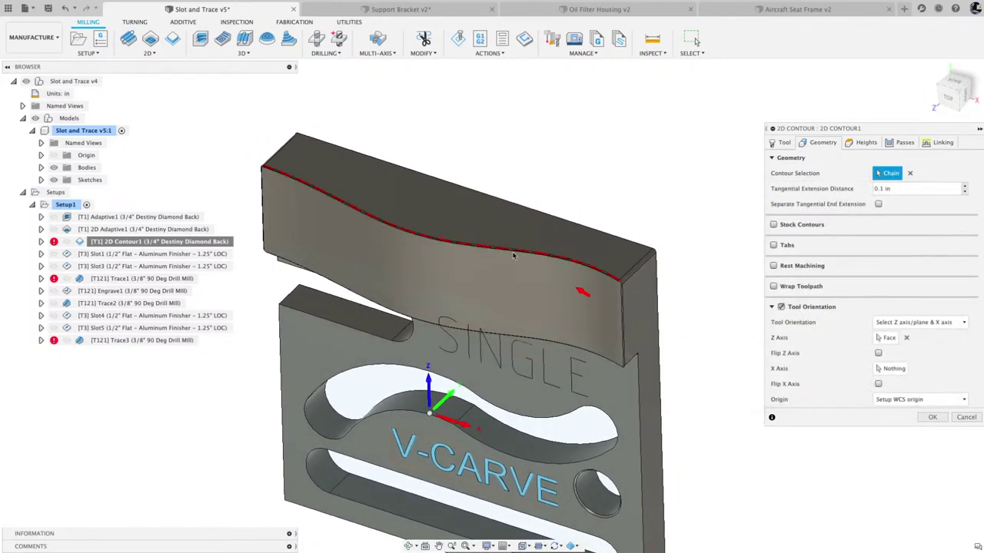
pyautogui.click(909, 174)
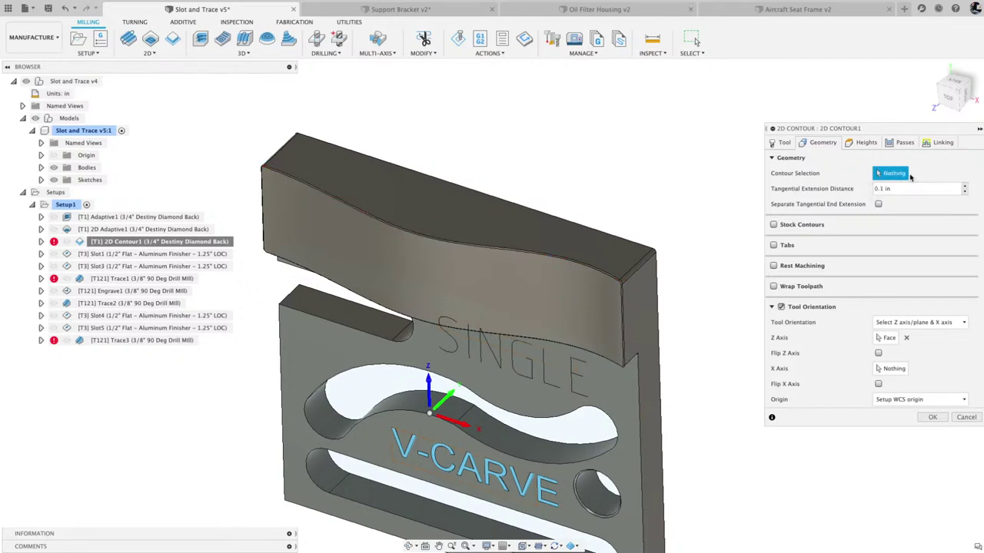
pyautogui.click(584, 352)
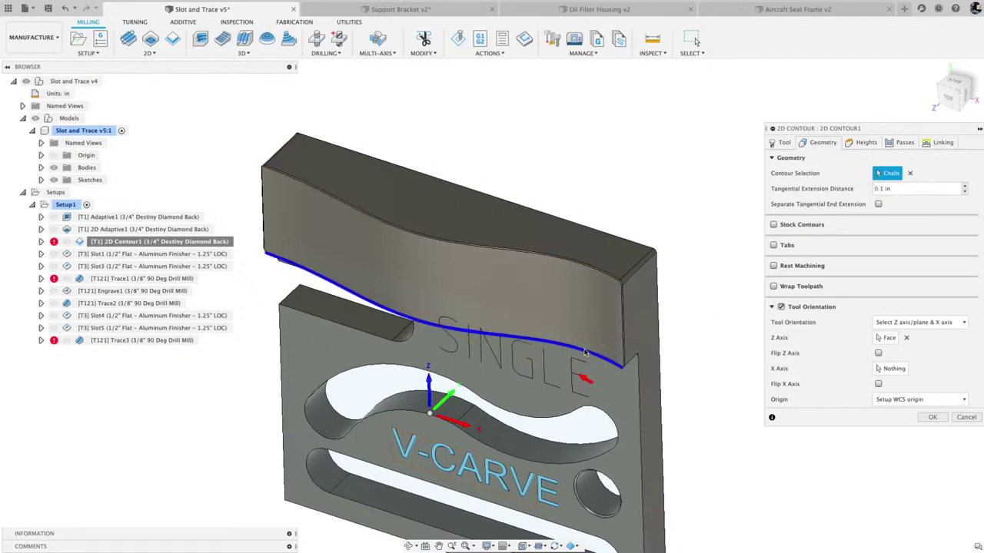
pyautogui.scroll(-4, 584, 352)
pyautogui.click(930, 418)
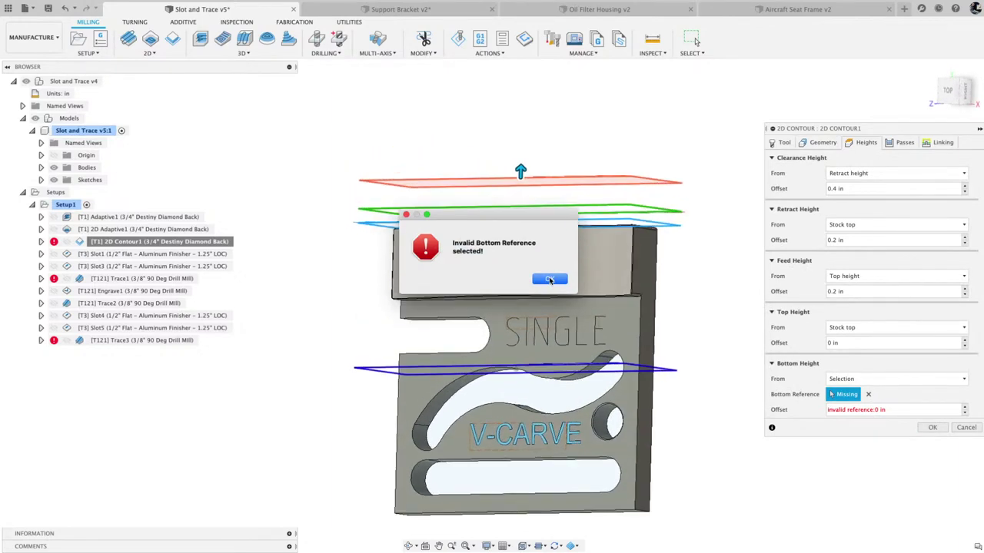
pyautogui.click(549, 279)
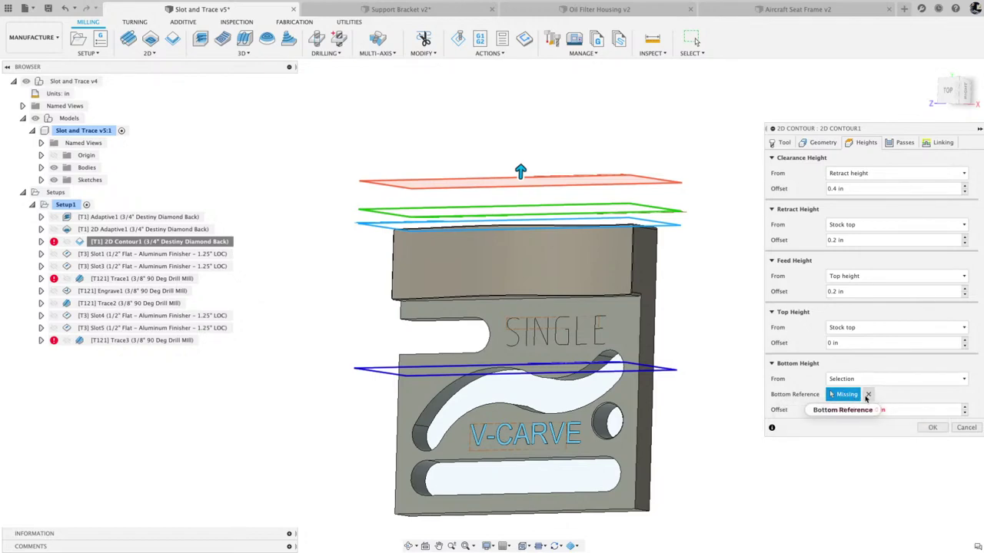
# Reference an edge for the bottom height with a -0.25 in offset and regenerate
pyautogui.keyDown('shift'); pyautogui.moveTo(694, 351); pyautogui.dragTo(691, 246, button='middle'); pyautogui.keyUp('shift')
pyautogui.click(631, 286)
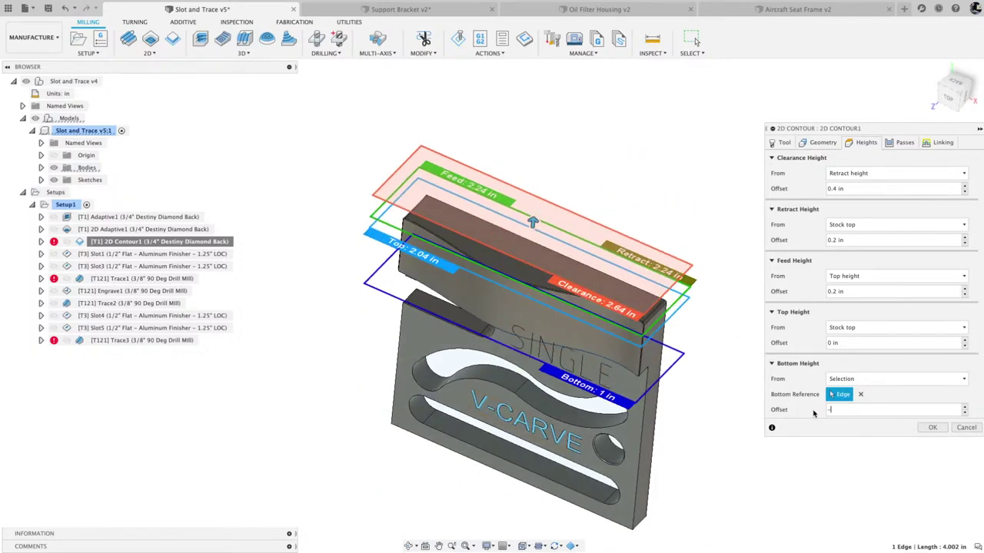
pyautogui.write('-.25')
pyautogui.press('Tab')
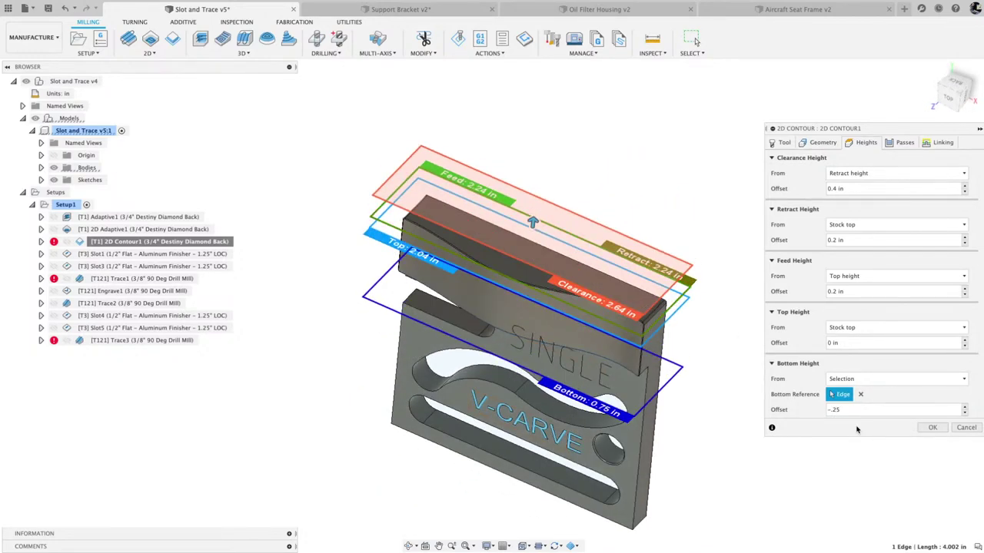
pyautogui.click(931, 428)
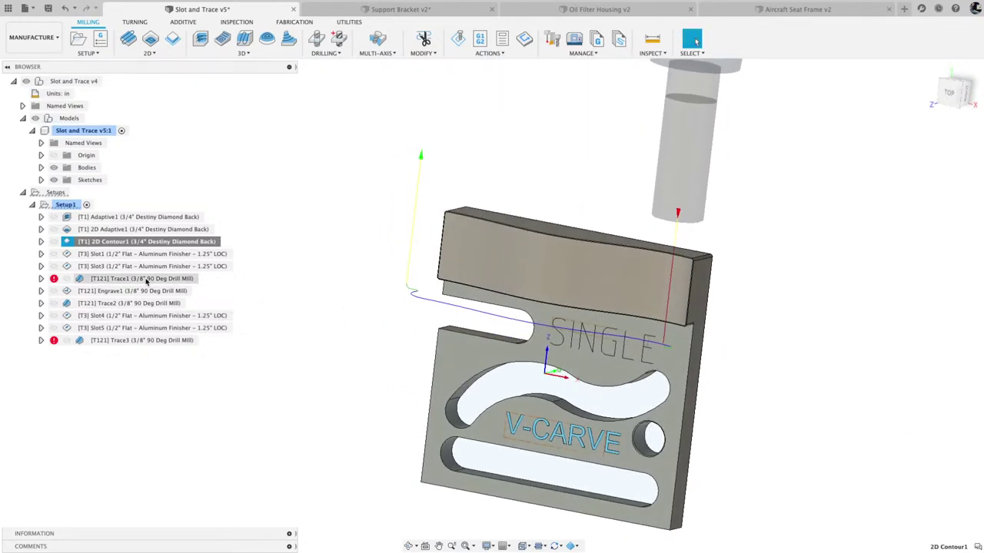
# Select Trace3 in the browser and start editing it
pyautogui.click(151, 279)
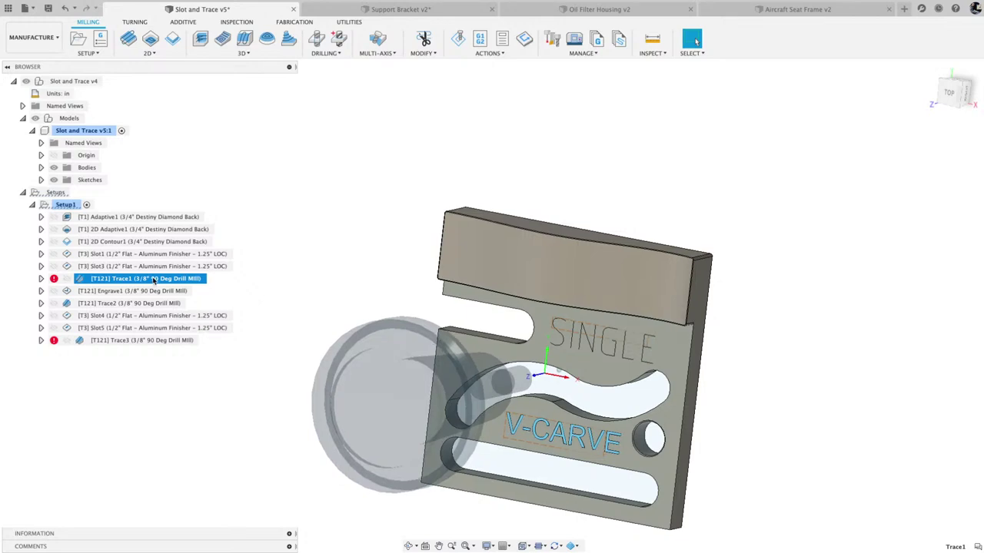
pyautogui.click(120, 343)
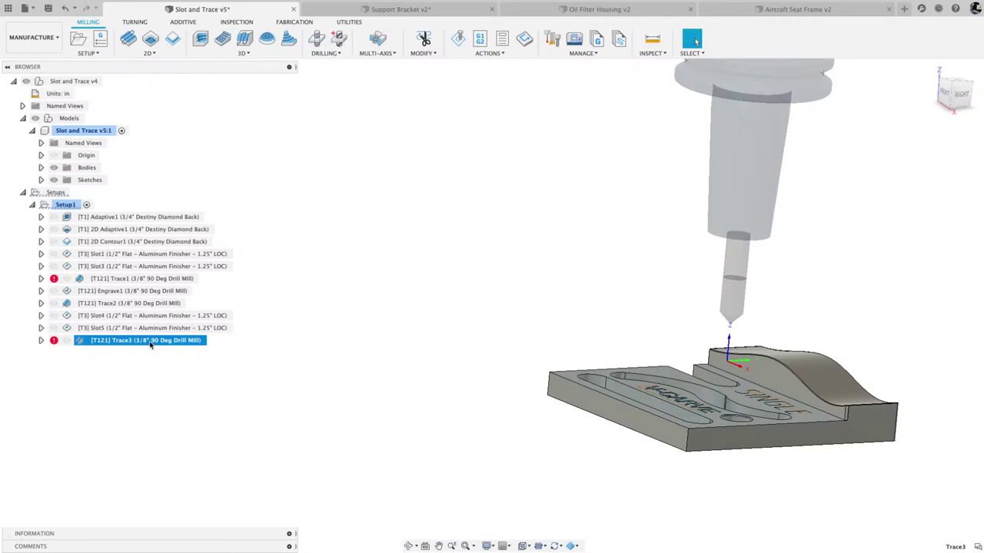
pyautogui.rightClick(150, 345)
pyautogui.click(179, 11)
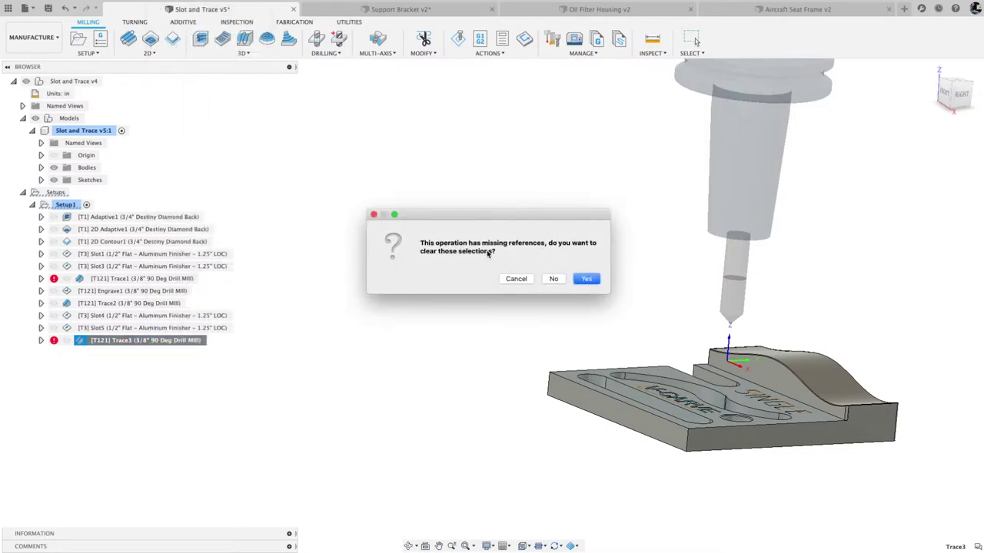
# Keep Trace3's selections and reselect the curved top edge as its trace curve
pyautogui.click(554, 279)
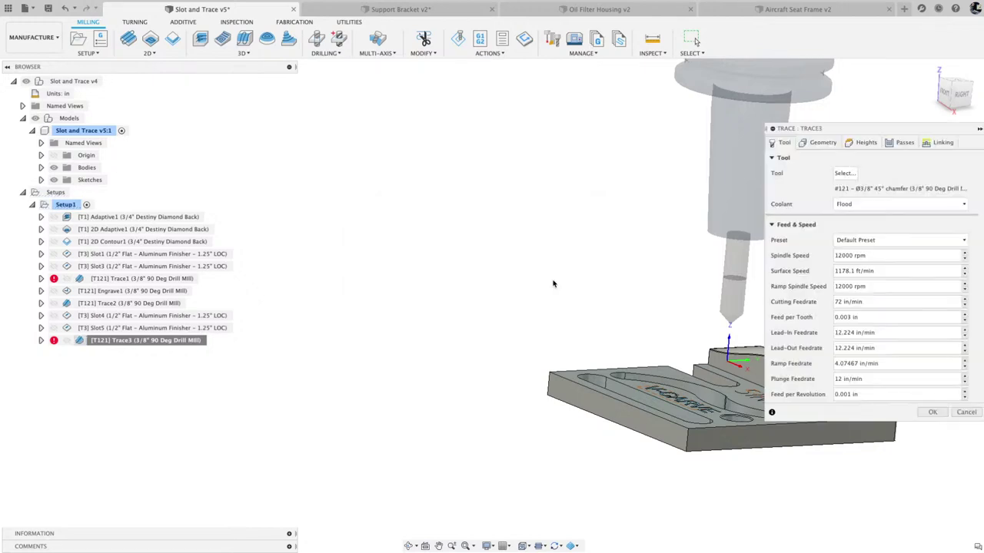
pyautogui.click(820, 146)
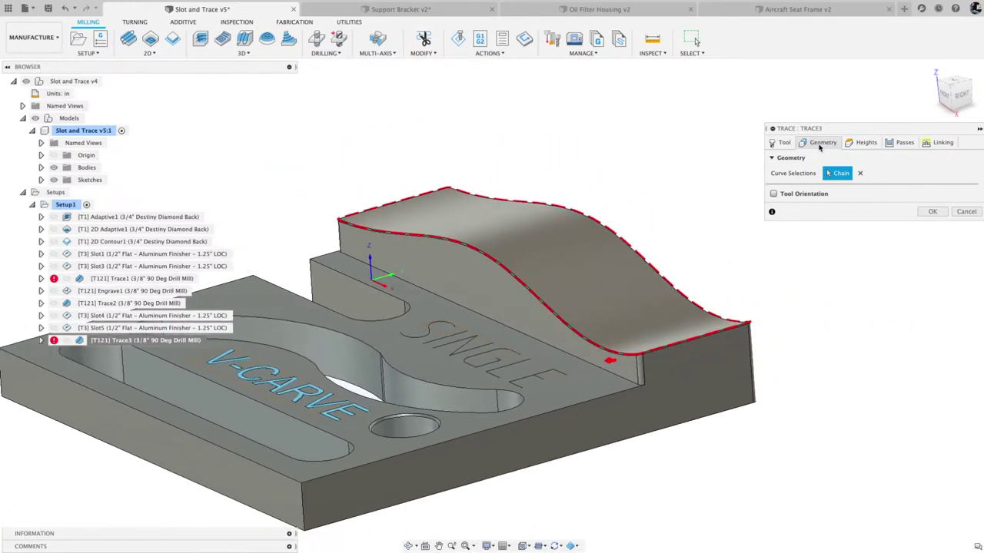
pyautogui.click(860, 173)
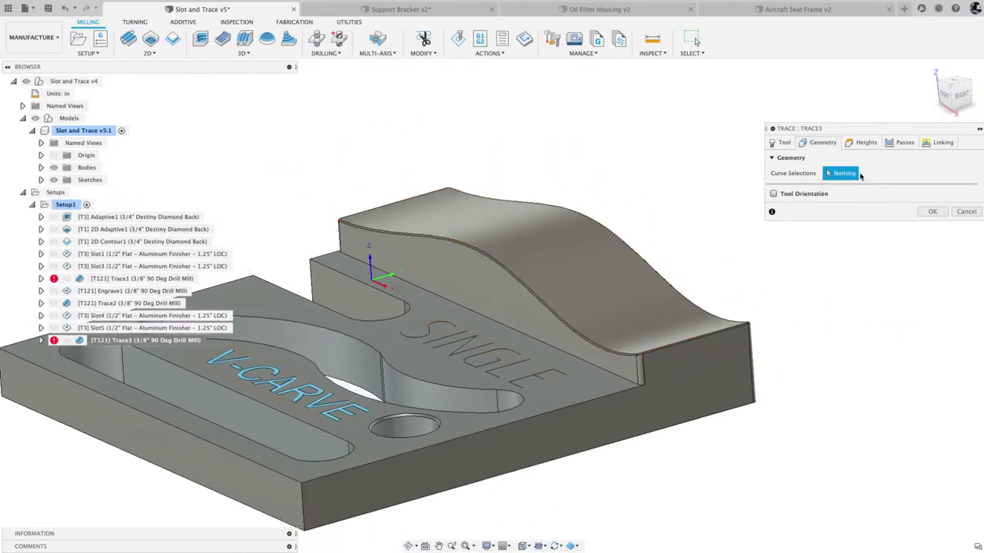
pyautogui.click(610, 356)
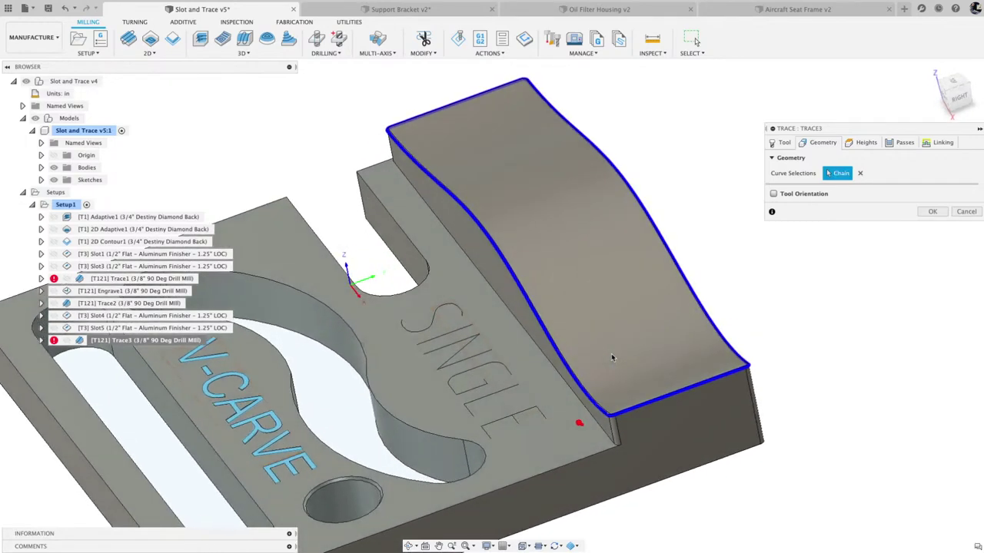
pyautogui.scroll(10, 612, 357)
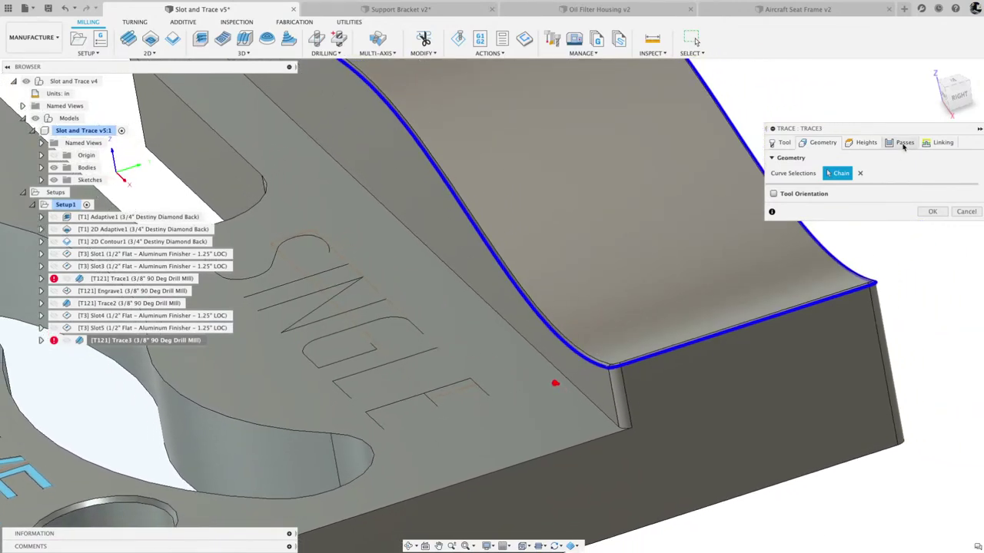
# Set Trace3's chamfer width to 0 and regenerate the toolpath
pyautogui.click(903, 144)
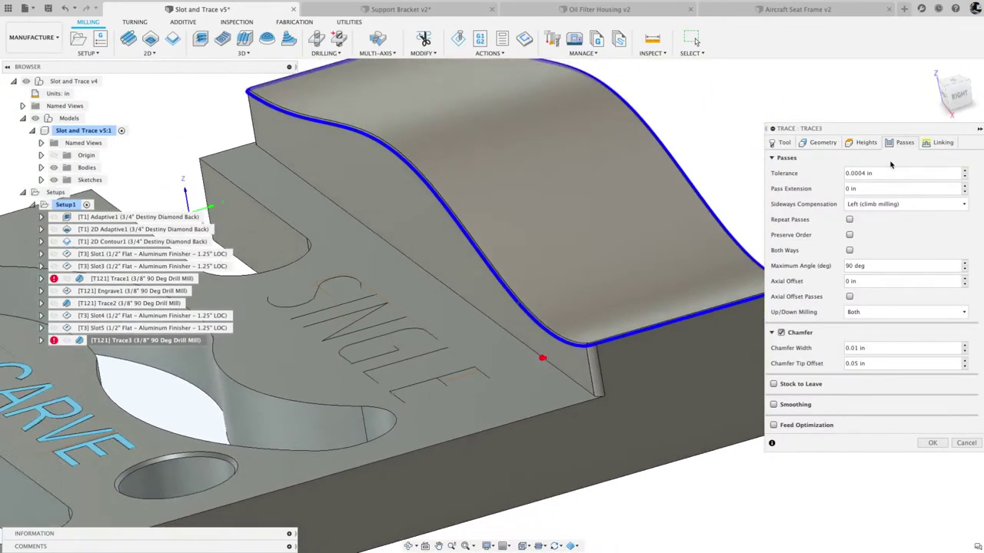
pyautogui.scroll(5, 559, 378)
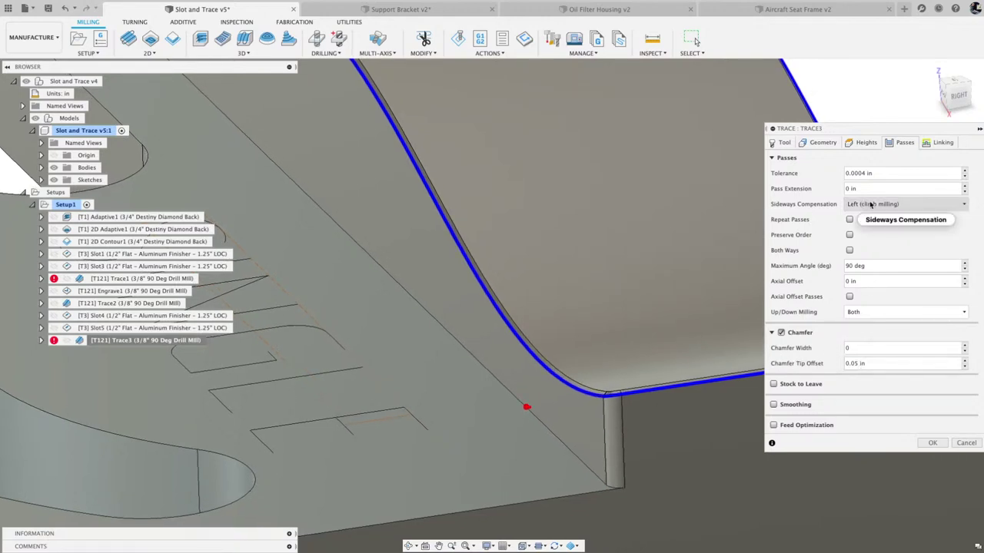
pyautogui.click(930, 445)
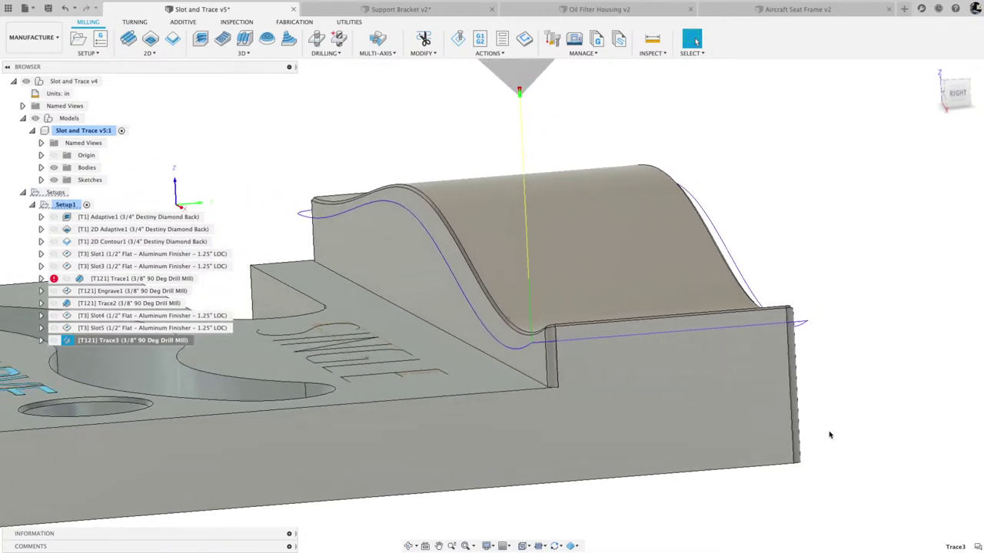
# Simulate Trace3 and inspect the tool along the curved edge from several angles
pyautogui.click(459, 39)
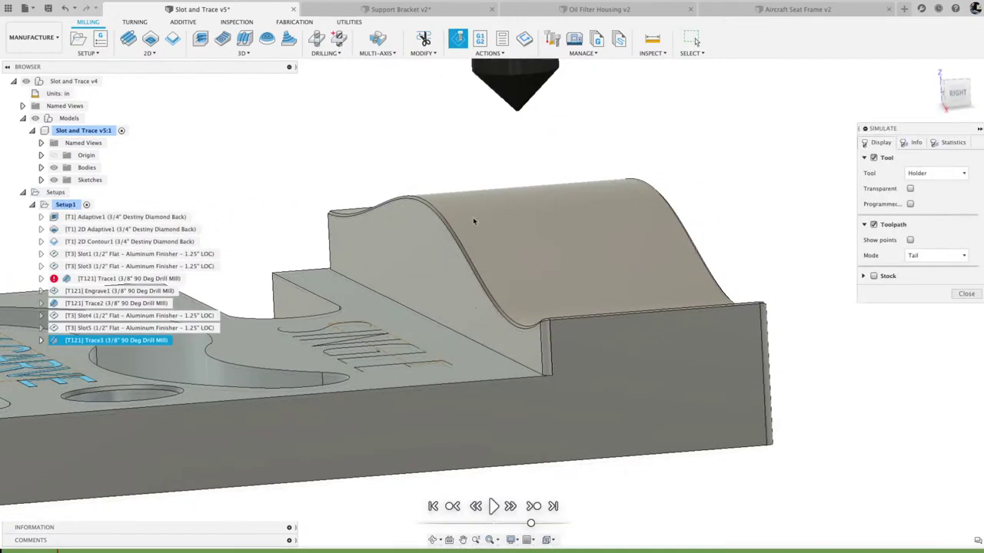
pyautogui.click(494, 507)
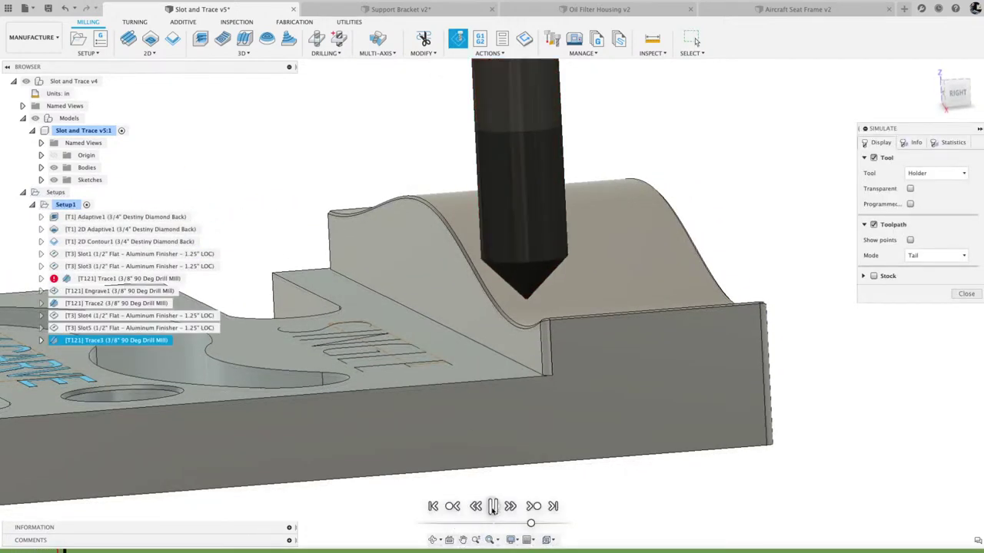
pyautogui.scroll(10, 514, 463)
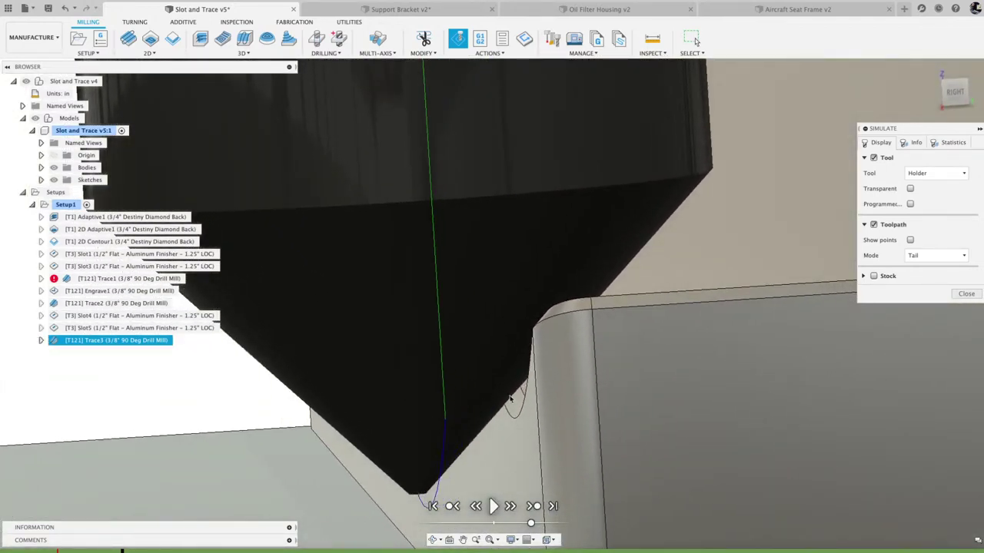
pyautogui.scroll(-5, 500, 427)
pyautogui.keyDown('shift'); pyautogui.moveTo(500, 426); pyautogui.dragTo(587, 345, button='middle'); pyautogui.keyUp('shift')
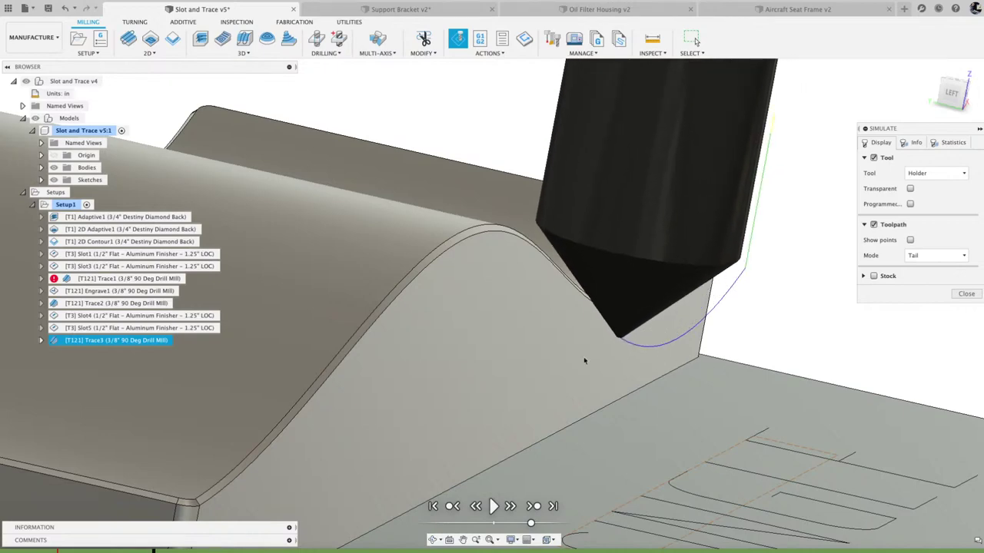
pyautogui.scroll(5, 582, 295)
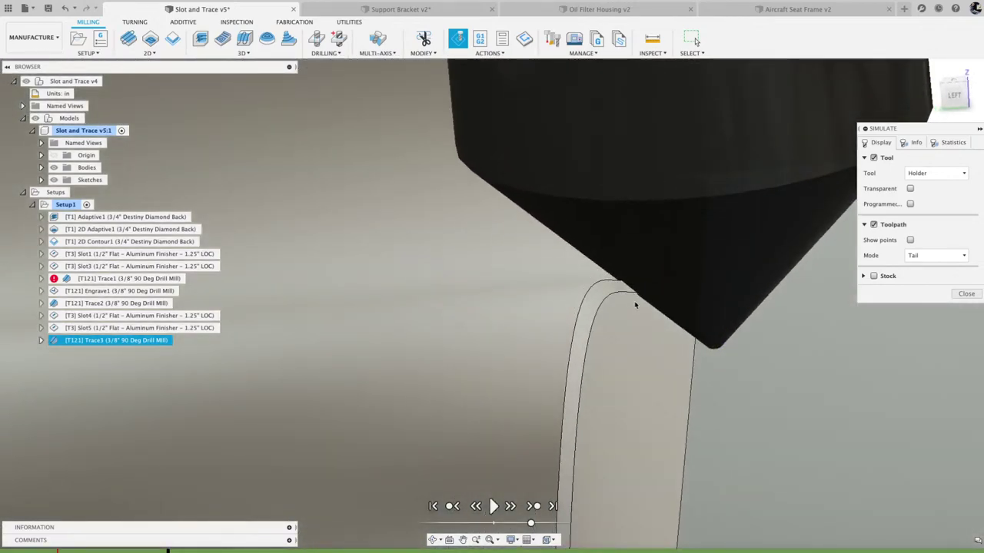
pyautogui.keyDown('shift'); pyautogui.moveTo(606, 430); pyautogui.dragTo(644, 407, button='middle'); pyautogui.keyUp('shift')
pyautogui.scroll(-8, 626, 407)
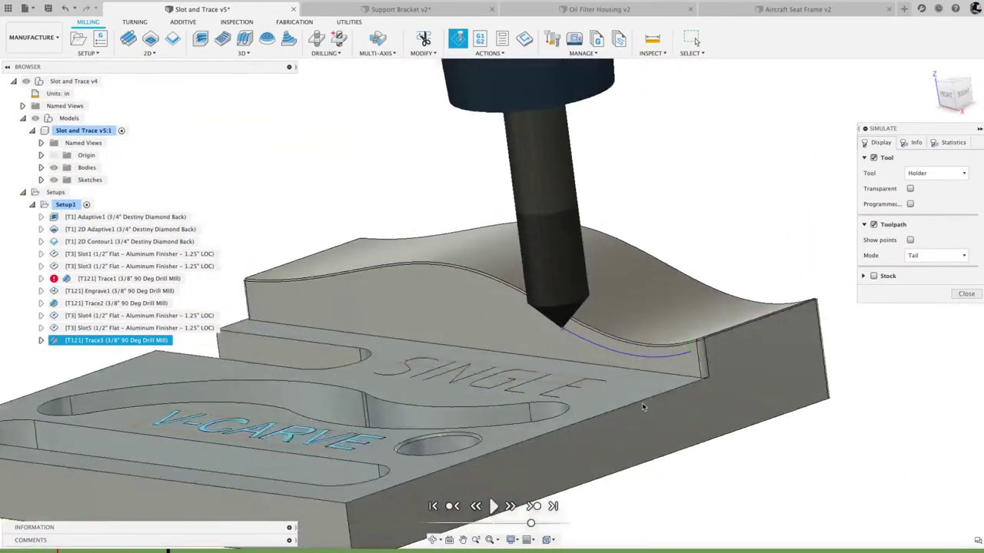
pyautogui.click(490, 538)
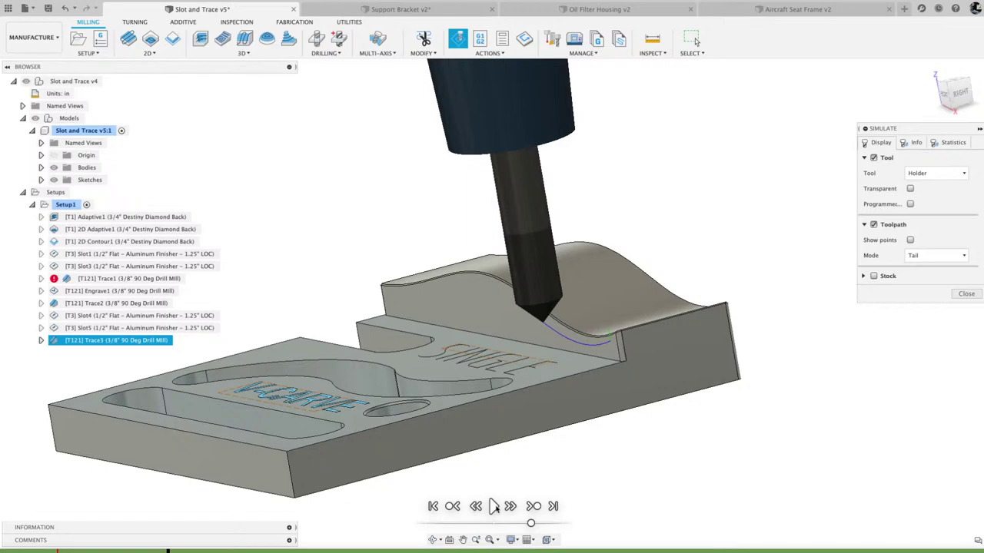
# Replay the Trace3 simulation while orbiting the part, then close it
pyautogui.click(493, 506)
pyautogui.keyDown('shift'); pyautogui.moveTo(314, 398); pyautogui.dragTo(418, 297, button='middle'); pyautogui.keyUp('shift')
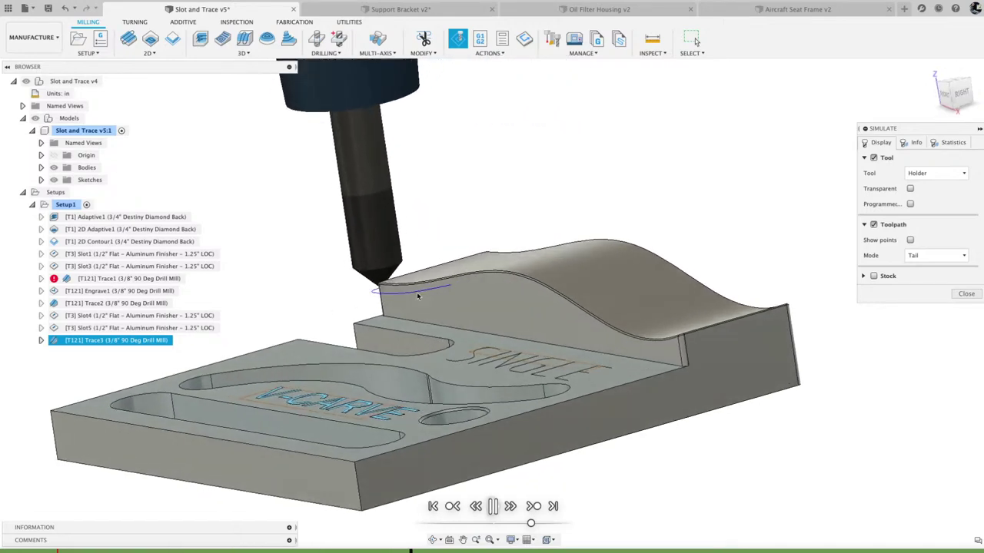
pyautogui.scroll(3, 418, 297)
pyautogui.scroll(-4, 670, 175)
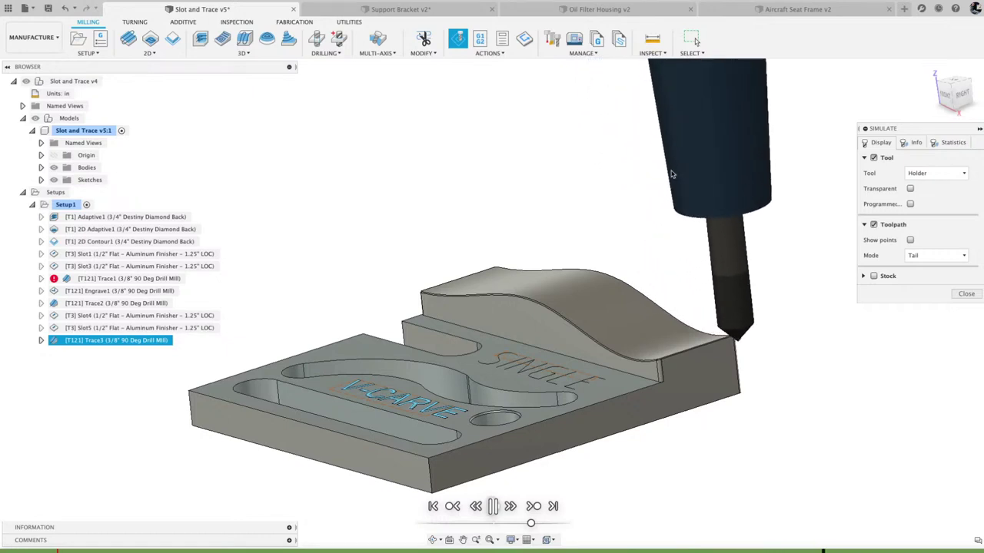
pyautogui.scroll(-3, 671, 174)
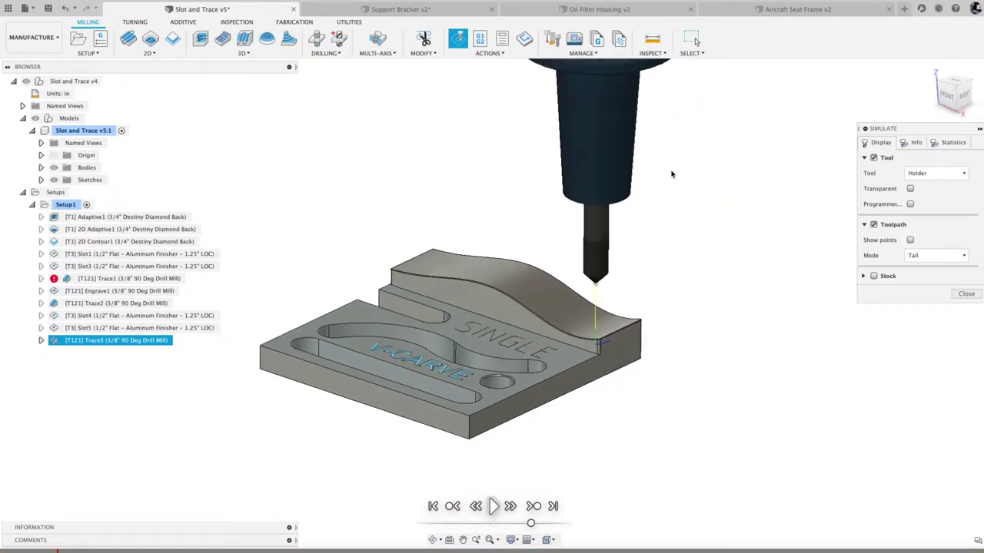
pyautogui.scroll(-2, 671, 174)
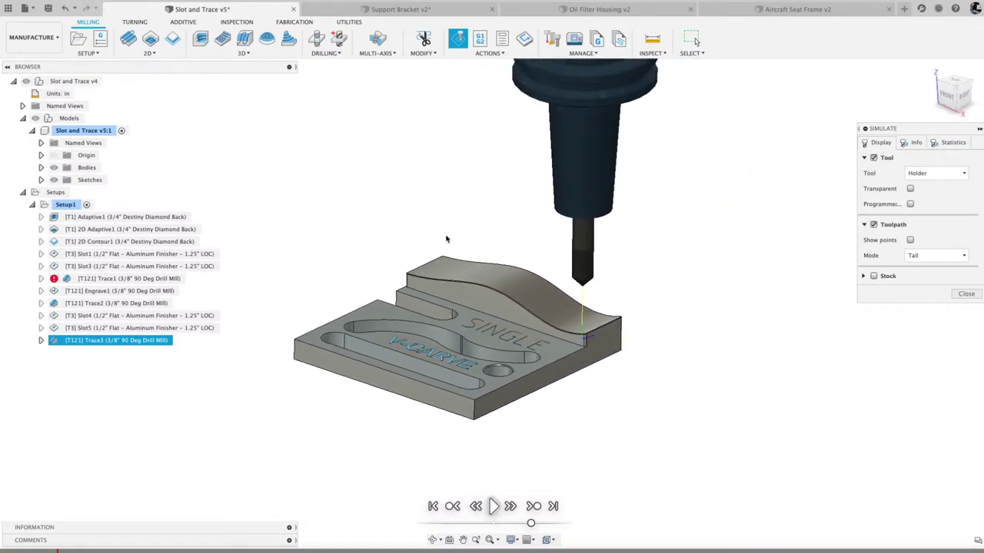
pyautogui.click(965, 294)
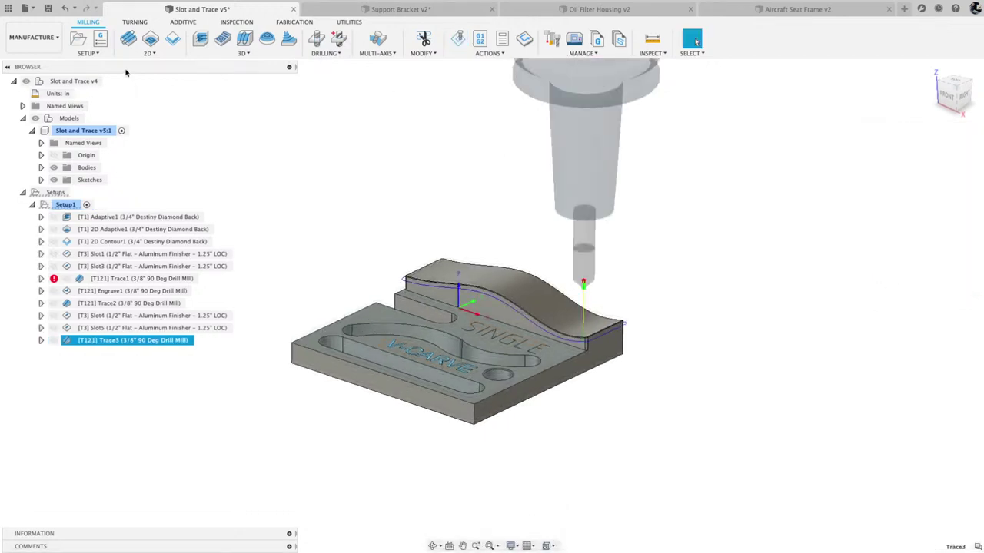
# Discard a trial 2D Engrave operation and bring the 2D operations list back up
pyautogui.click(150, 53)
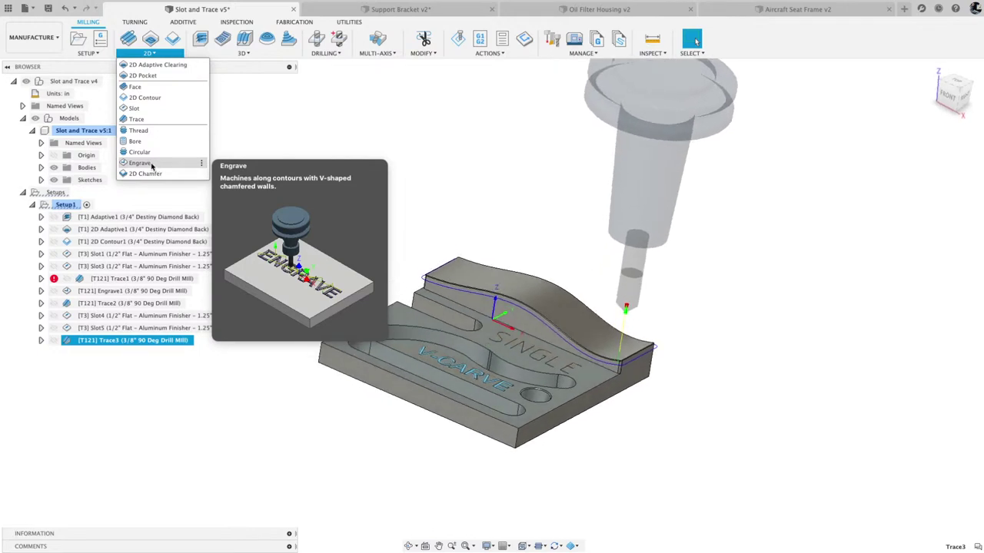
pyautogui.click(140, 163)
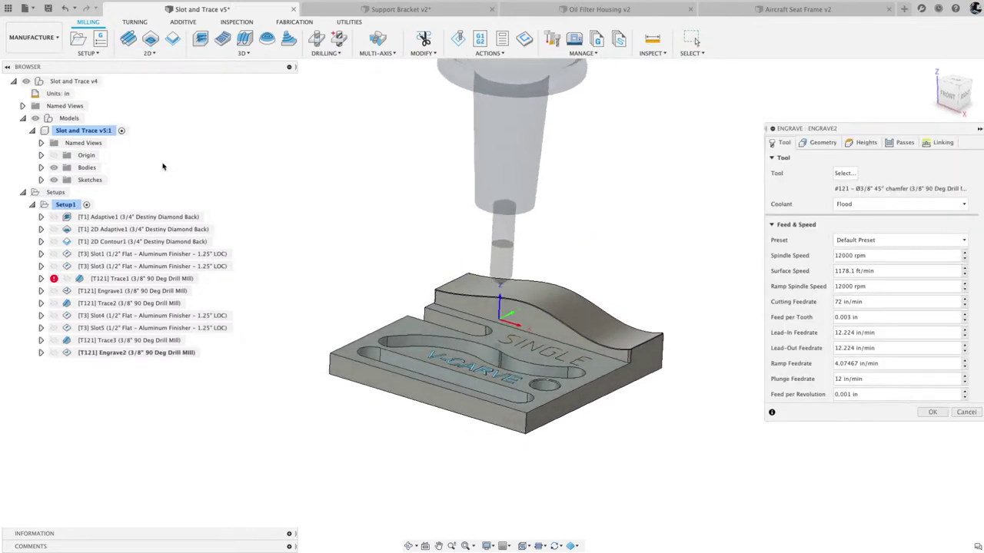
pyautogui.click(966, 413)
pyautogui.click(147, 54)
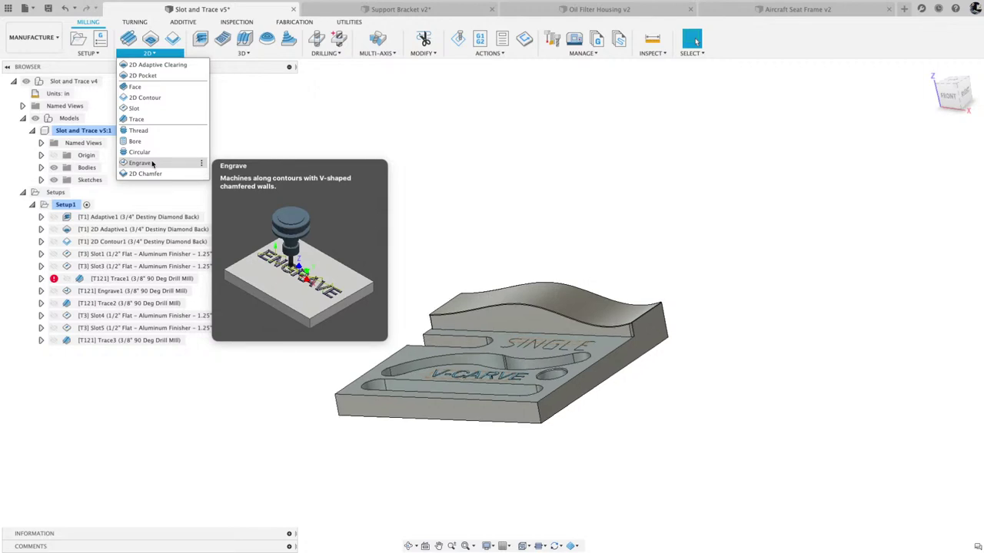
# Create Engrave3 with the 3/8" 90 Deg Drill Mill along the V-CARVE lettering contours
pyautogui.click(152, 163)
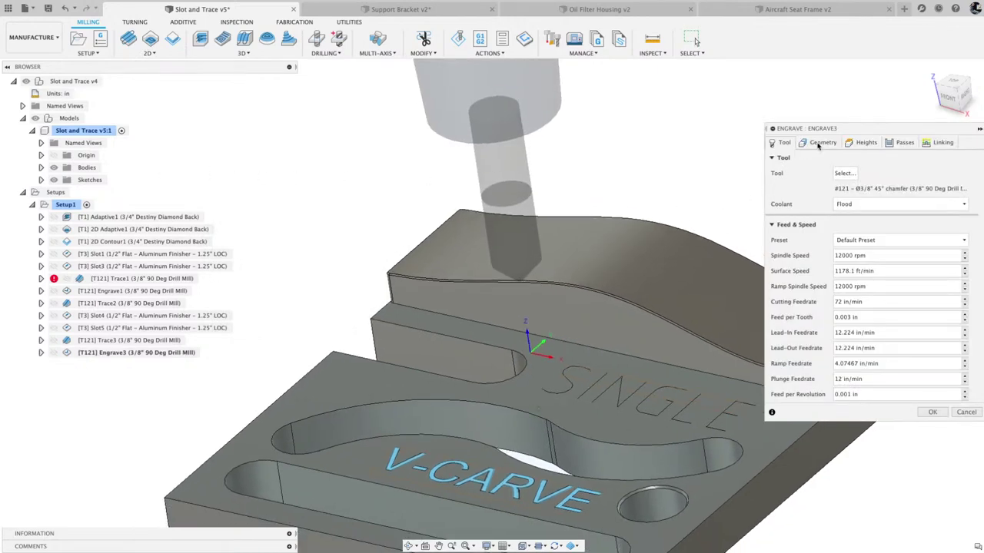
pyautogui.click(820, 143)
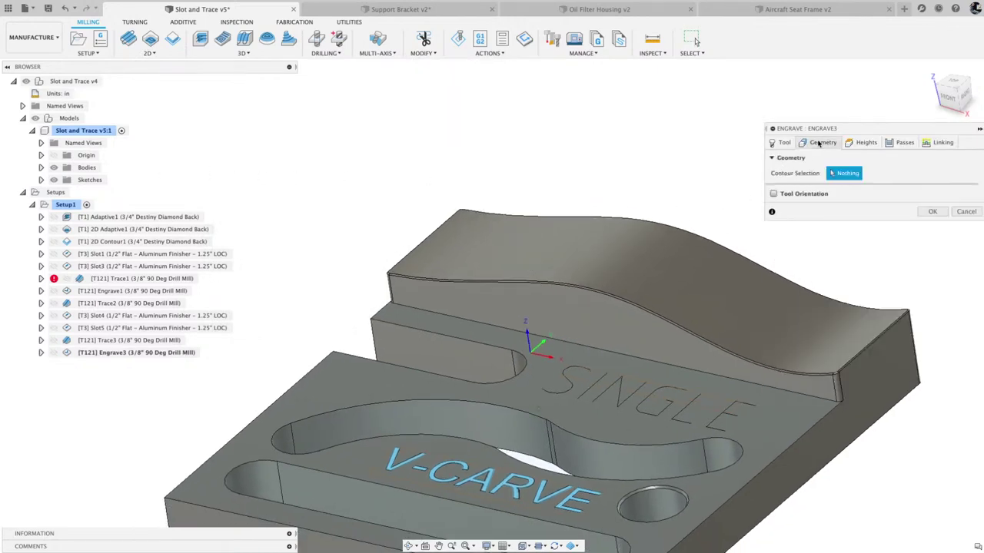
pyautogui.click(570, 505)
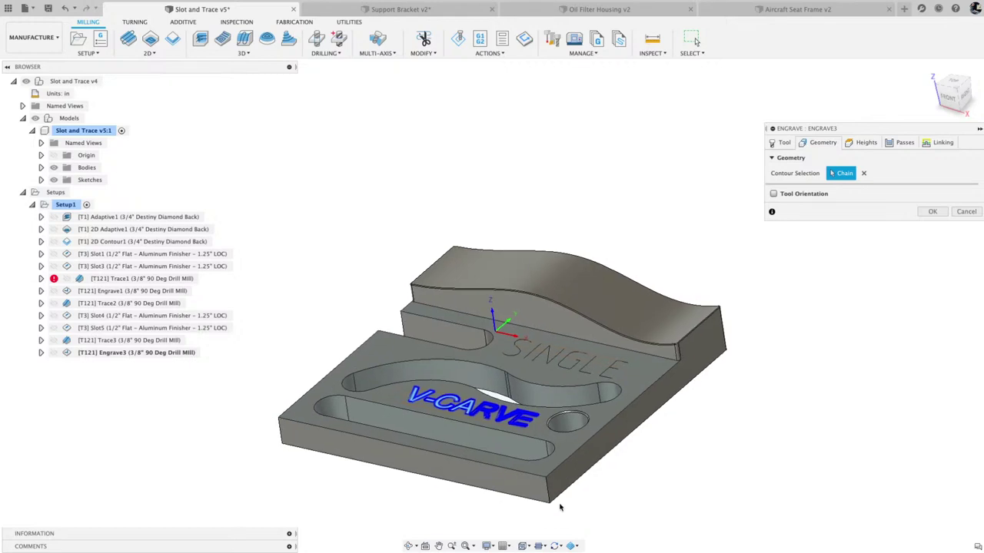
pyautogui.click(903, 143)
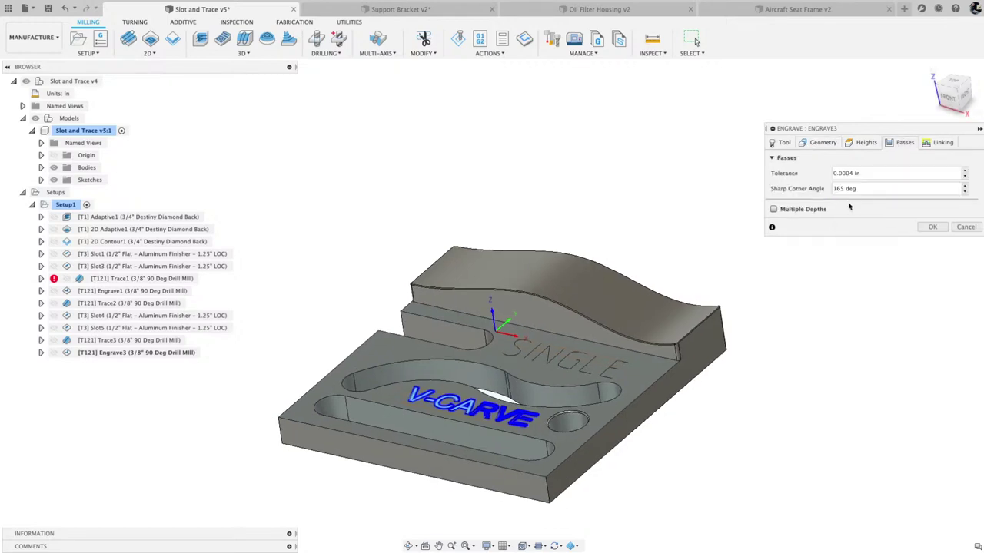
pyautogui.click(866, 143)
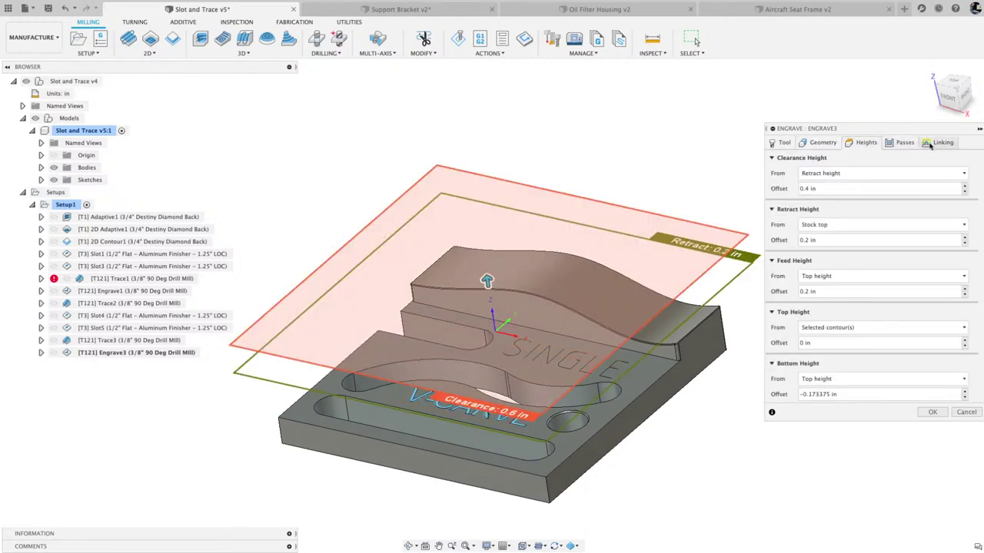
pyautogui.click(929, 144)
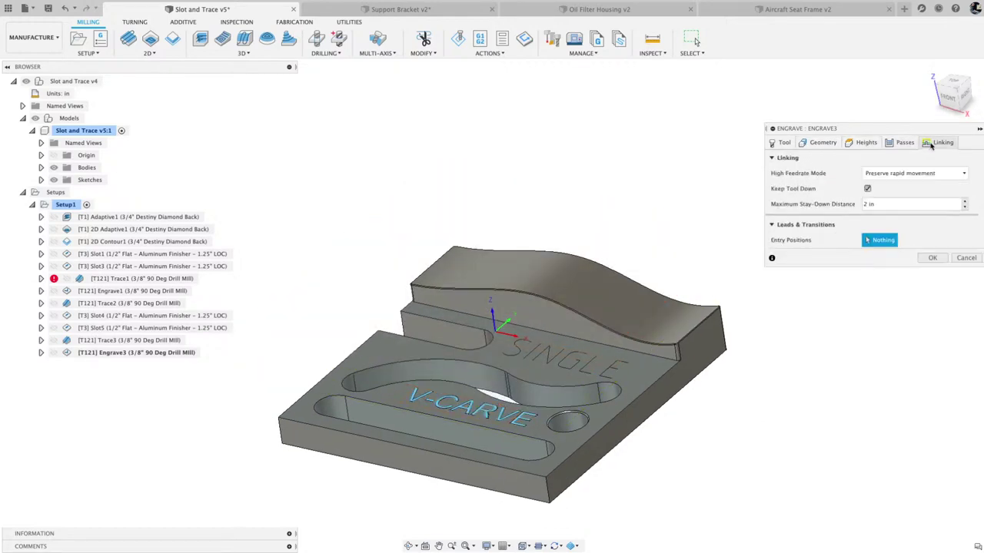
pyautogui.click(933, 258)
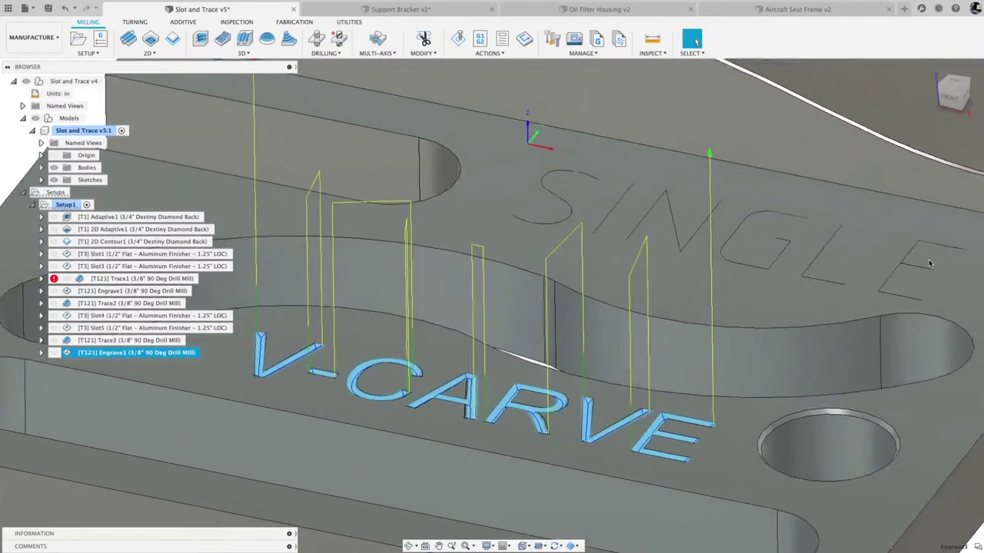
pyautogui.scroll(6, 492, 346)
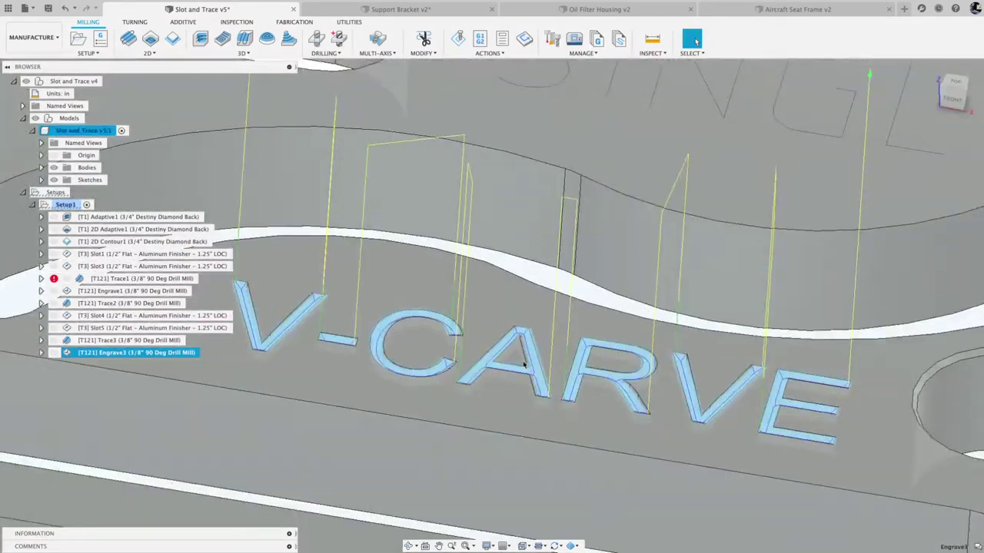
pyautogui.scroll(-3, 524, 364)
pyautogui.scroll(4, 553, 288)
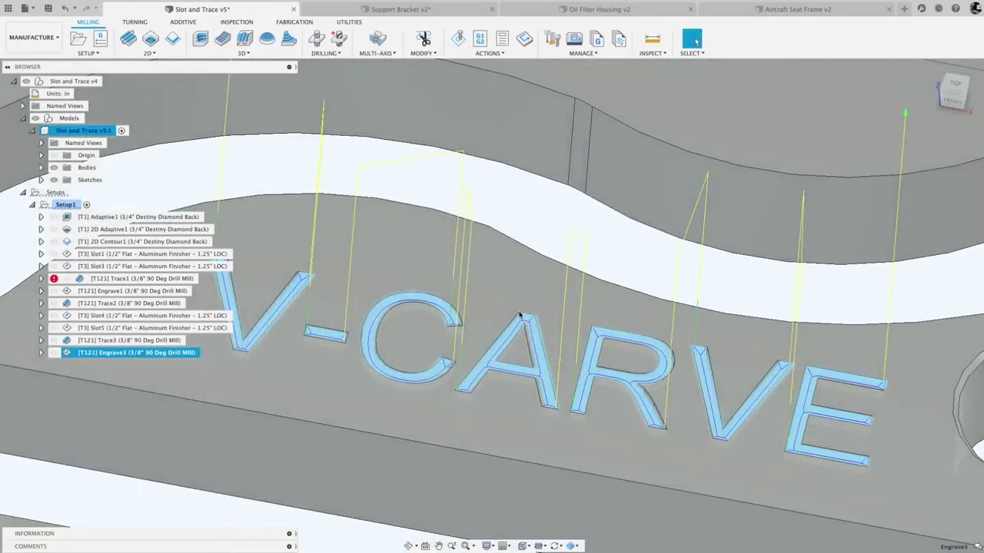
pyautogui.scroll(-2, 519, 315)
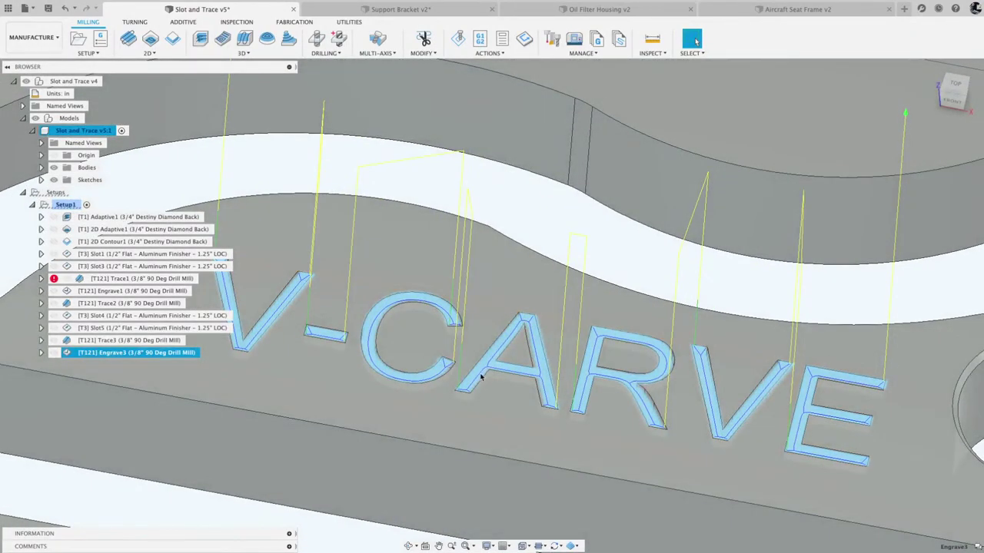
pyautogui.scroll(-3, 481, 376)
pyautogui.scroll(-5, 482, 376)
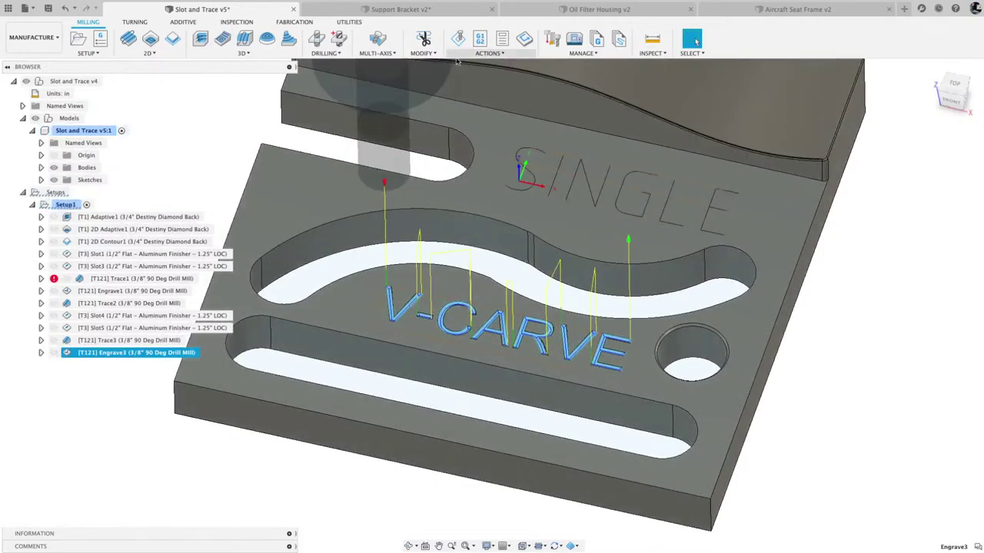
pyautogui.click(459, 40)
pyautogui.click(493, 507)
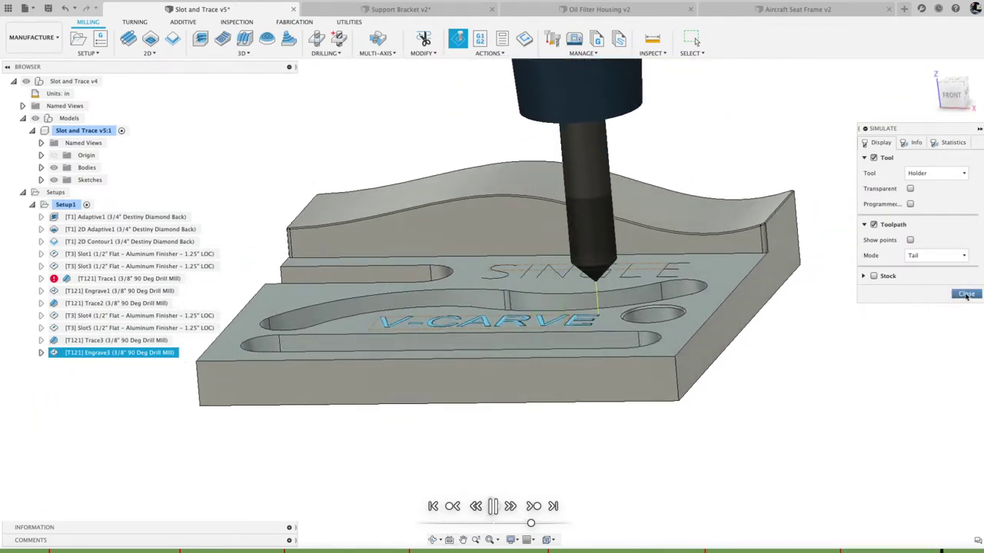
pyautogui.click(966, 293)
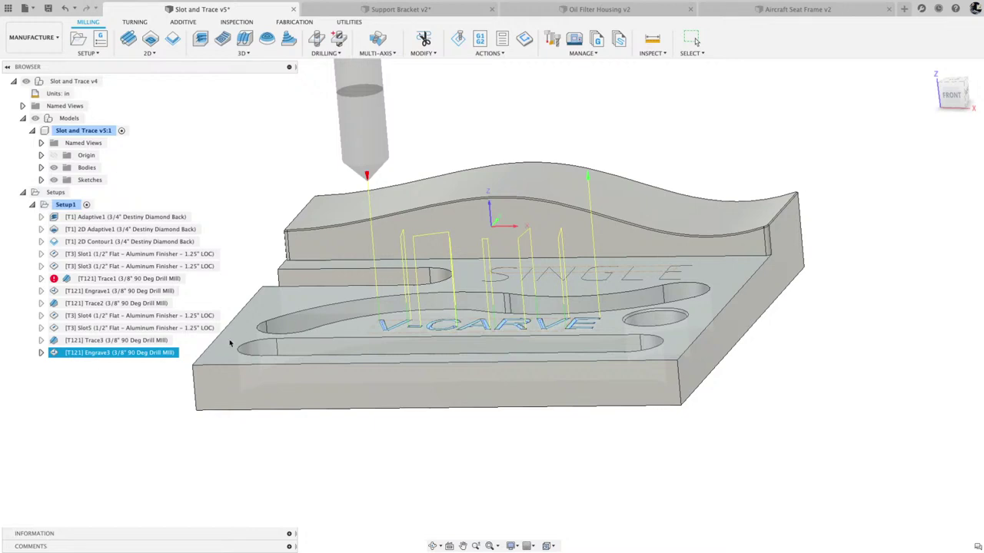
pyautogui.click(951, 94)
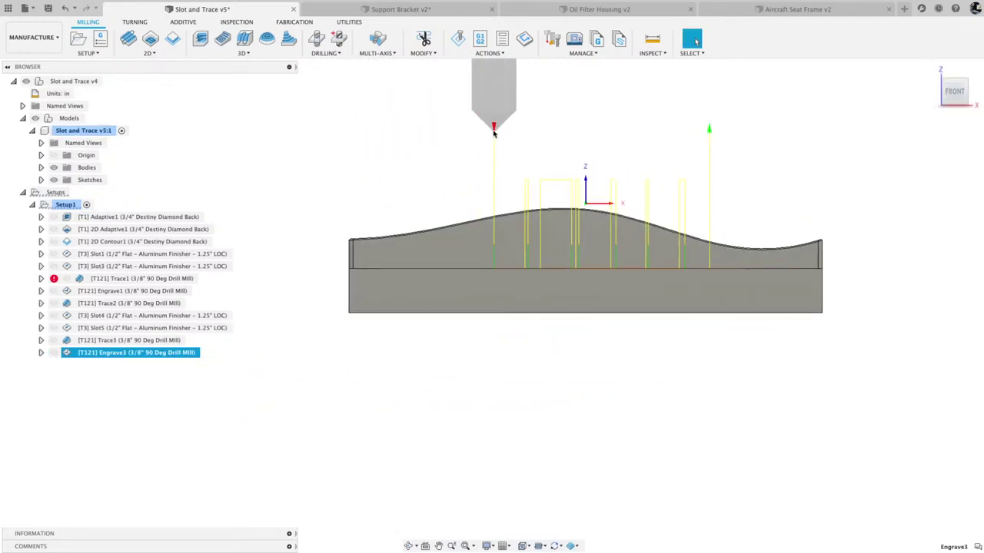
pyautogui.click(494, 273)
# Edit Engrave3 heights: feed height disabled, retract height 0.1 in from the selected contours
pyautogui.rightClick(151, 355)
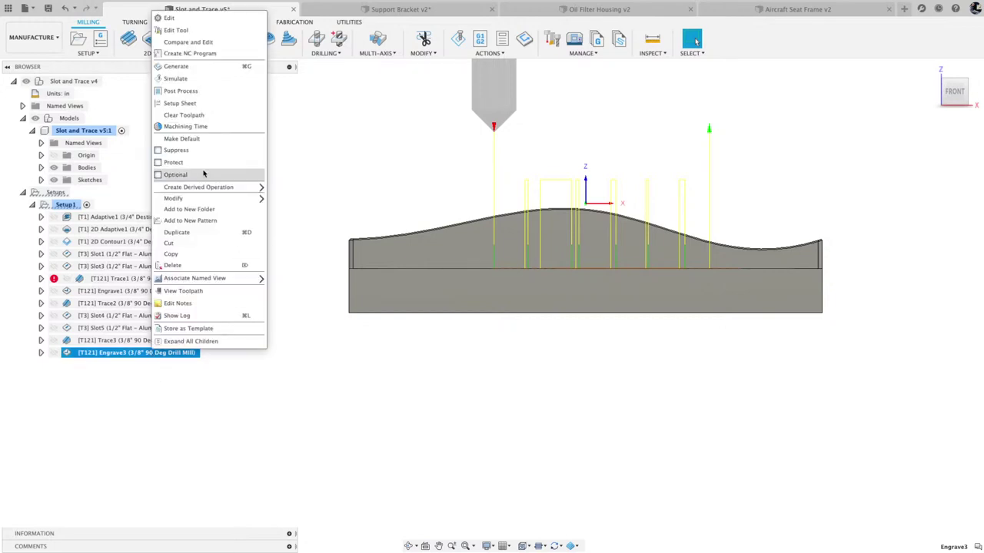
pyautogui.click(196, 20)
pyautogui.click(866, 143)
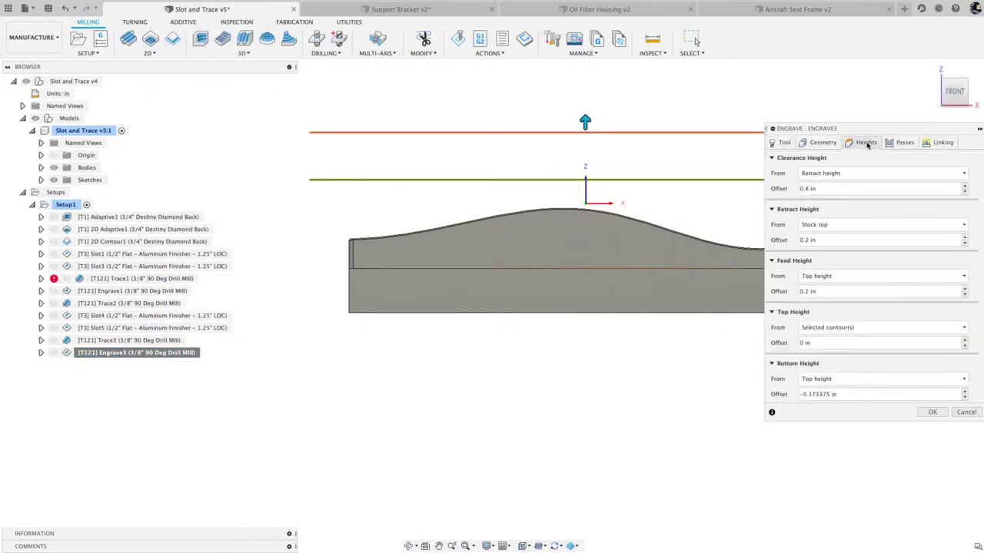
pyautogui.keyDown('shift'); pyautogui.moveTo(867, 144); pyautogui.dragTo(603, 207, button='middle'); pyautogui.keyUp('shift')
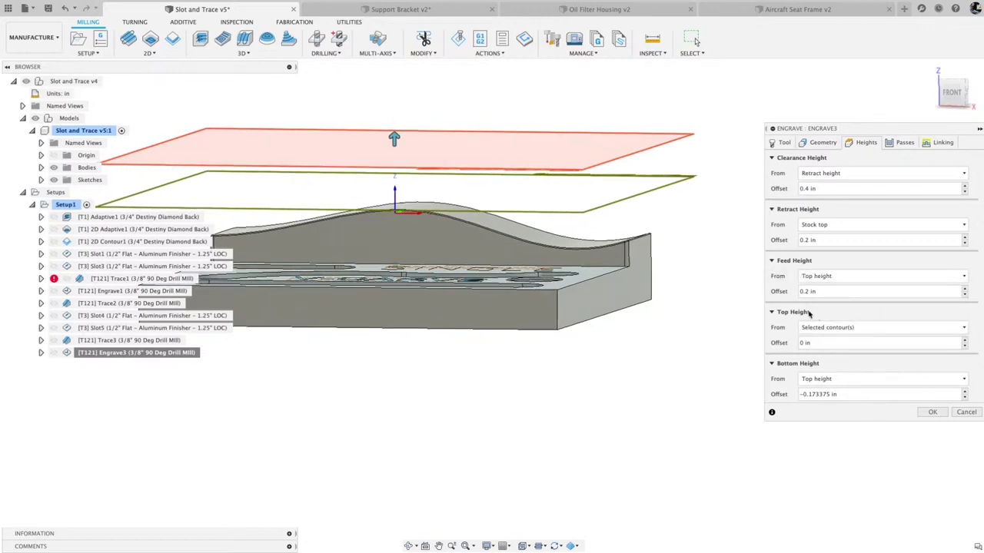
pyautogui.click(838, 278)
pyautogui.click(836, 389)
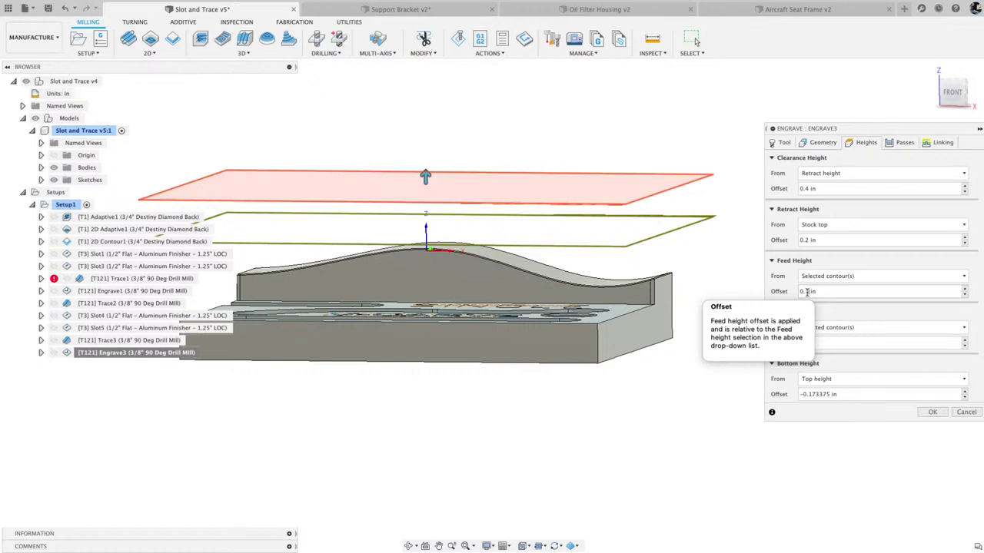
pyautogui.click(861, 278)
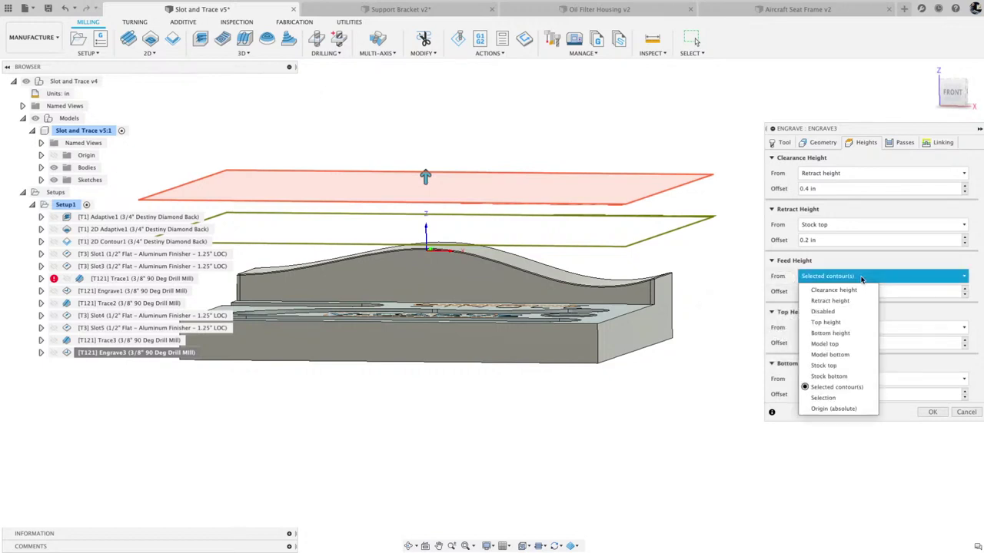
pyautogui.click(832, 313)
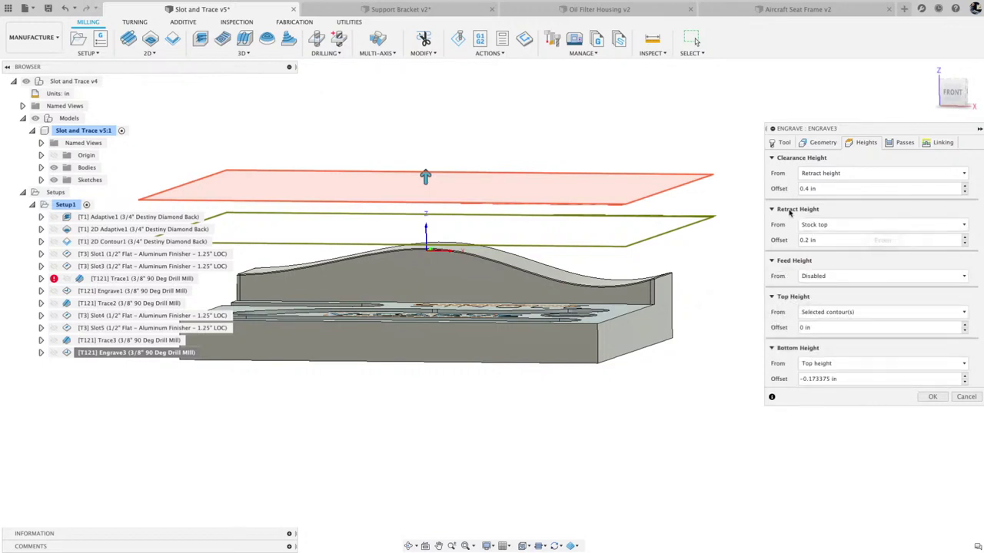
pyautogui.click(815, 225)
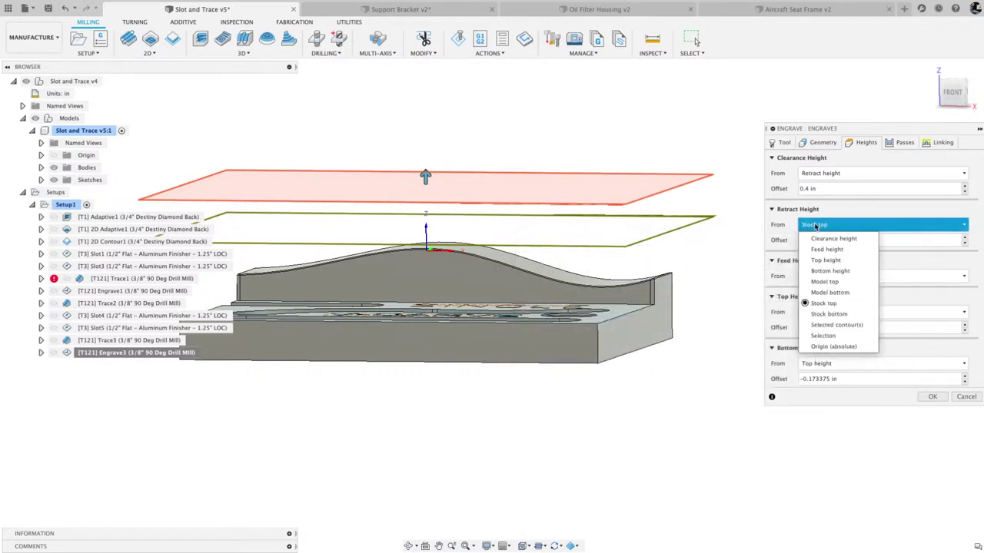
pyautogui.click(835, 325)
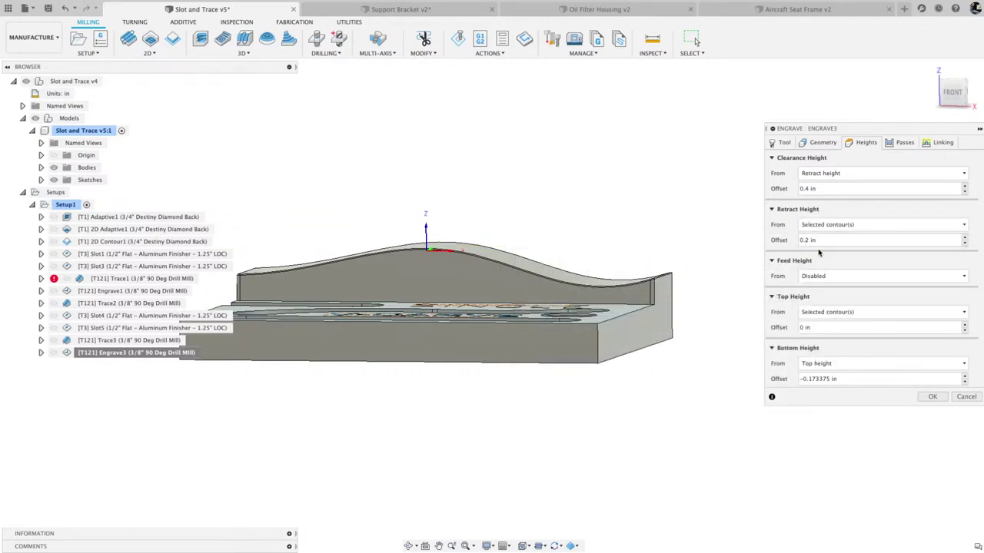
pyautogui.click(932, 397)
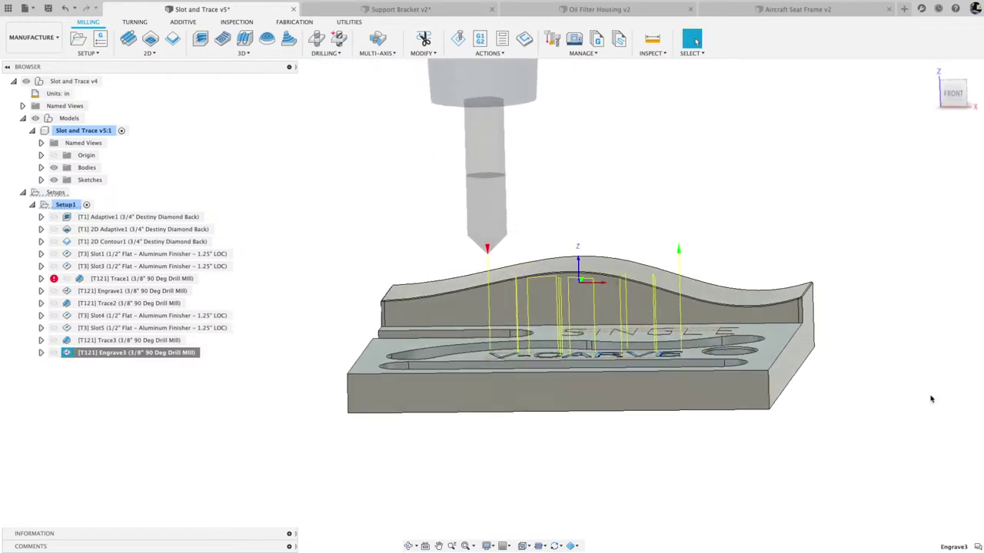
# Base Engrave3's clearance height on the selected contours and regenerate the toolpath
pyautogui.rightClick(120, 355)
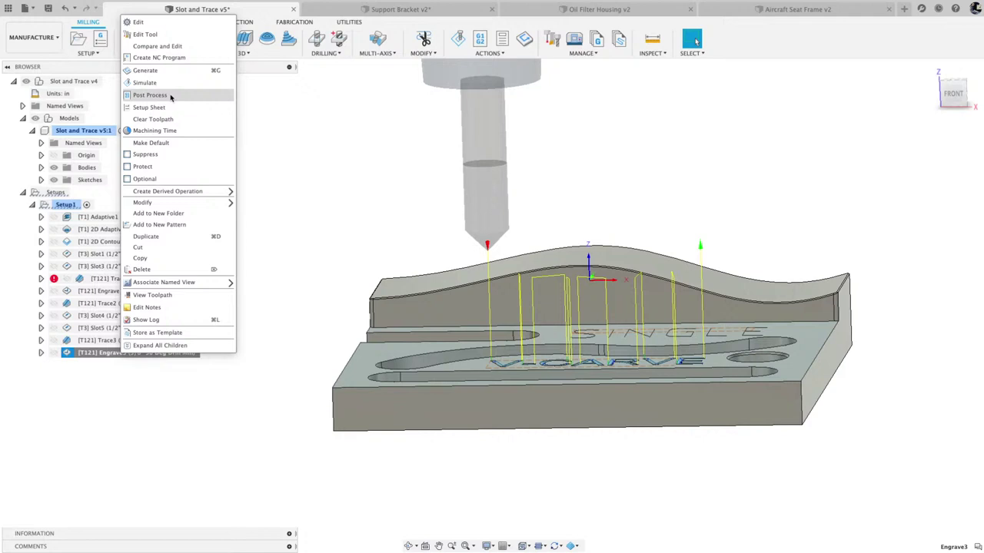
pyautogui.click(158, 23)
pyautogui.click(862, 142)
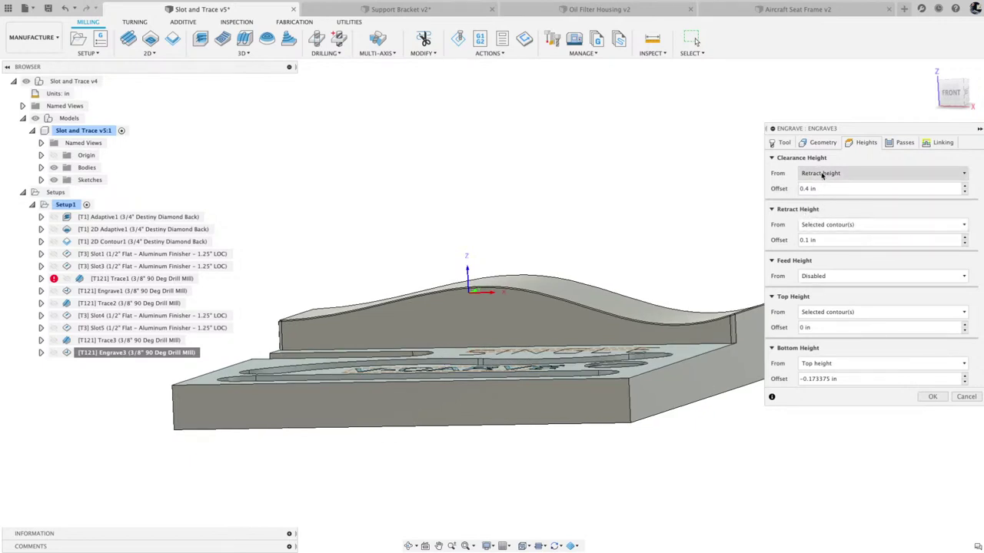
pyautogui.click(821, 173)
pyautogui.click(834, 273)
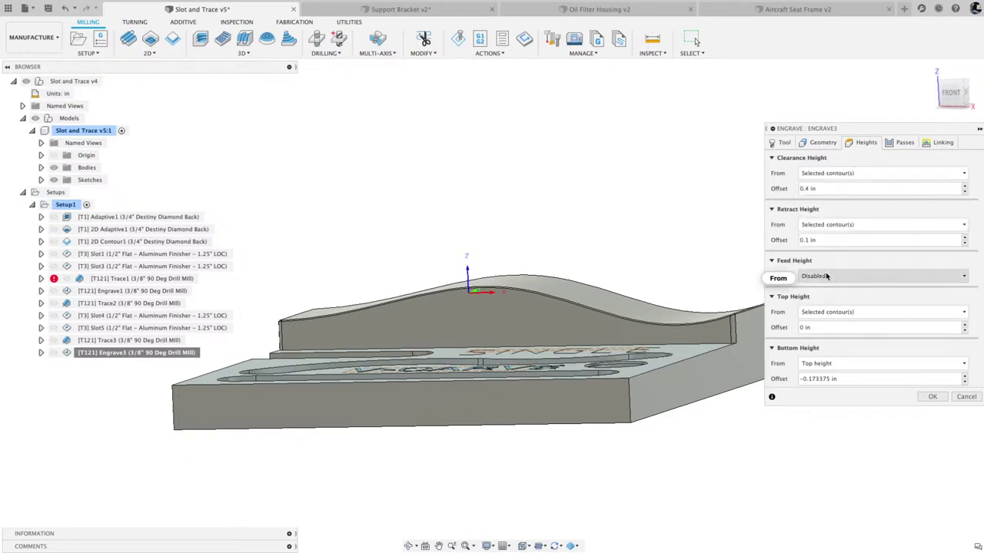
pyautogui.click(932, 397)
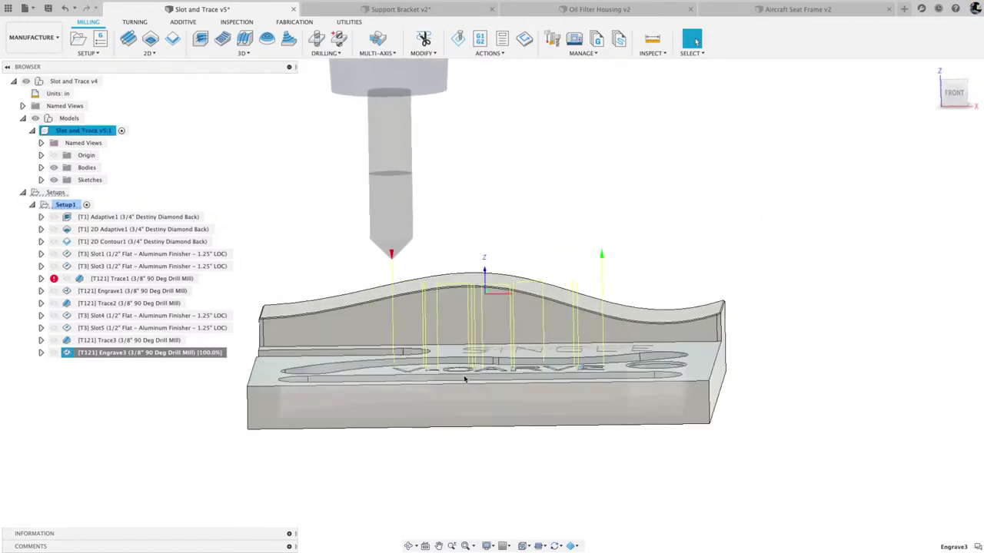
# Set Engrave3's top height from a picked sketch point and bottom offset to -0.01 in
pyautogui.click(183, 355)
pyautogui.rightClick(183, 354)
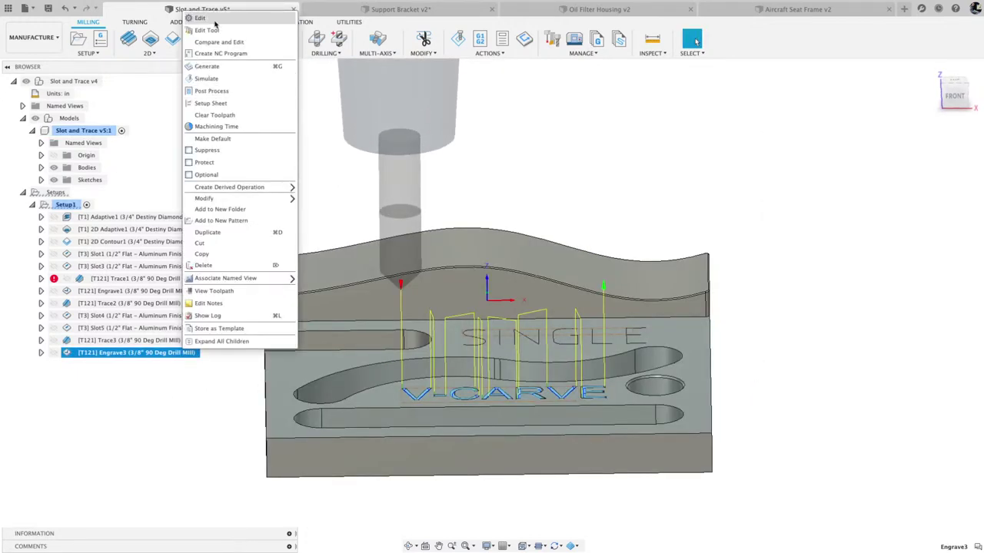
pyautogui.click(211, 18)
pyautogui.click(866, 143)
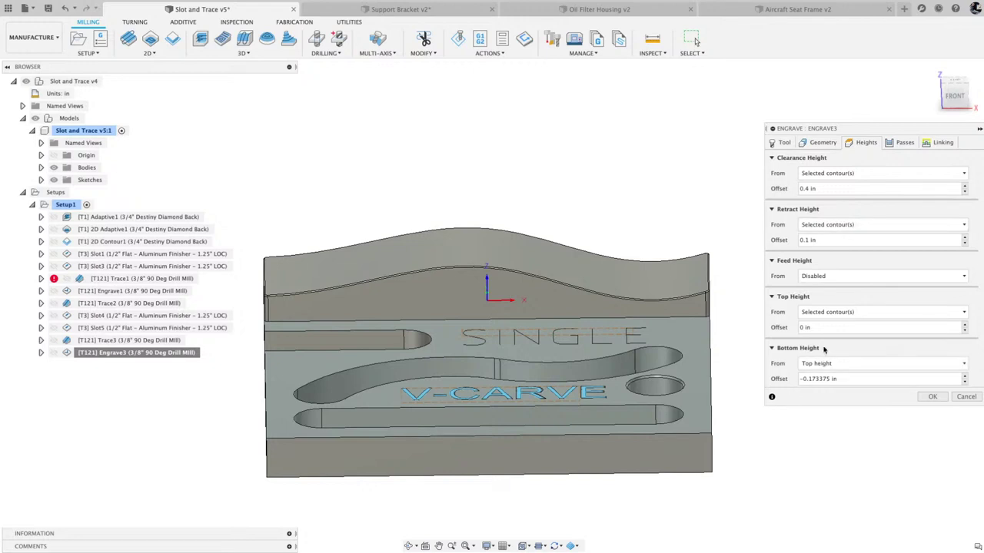
pyautogui.click(830, 312)
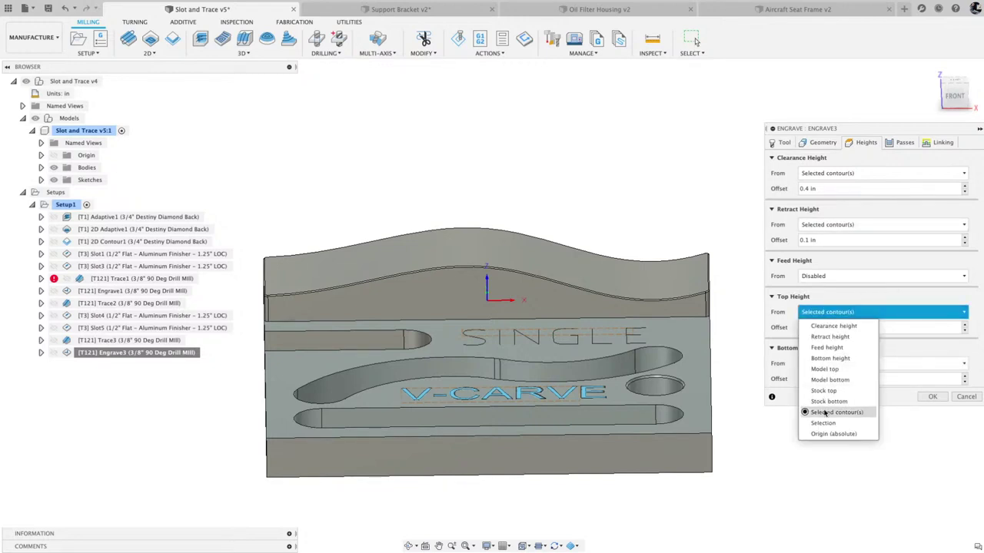
pyautogui.click(823, 422)
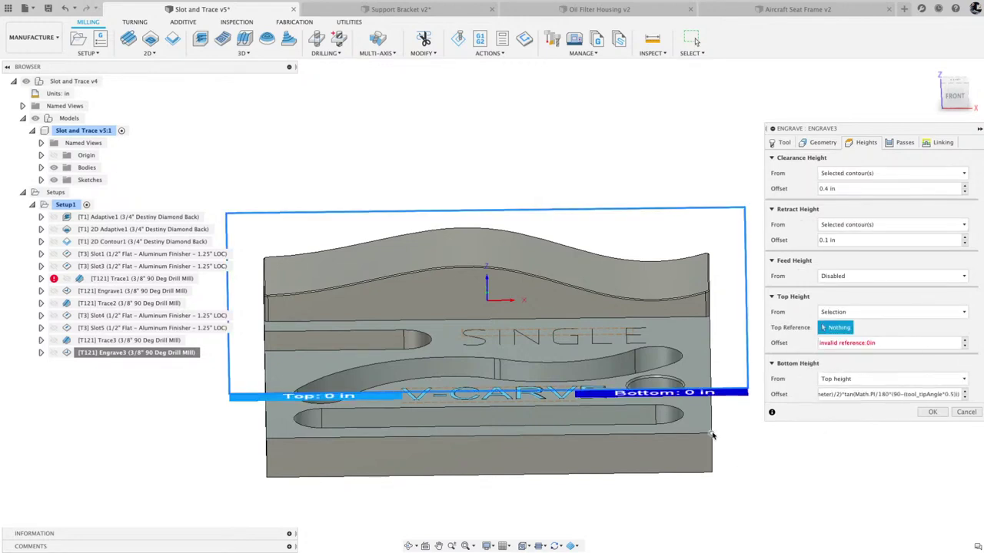
pyautogui.click(712, 434)
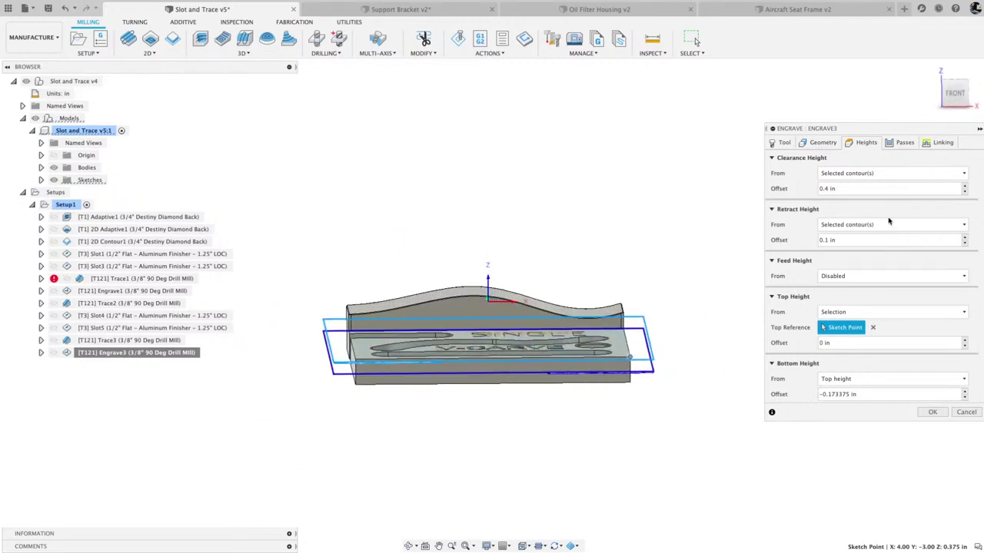
pyautogui.click(954, 93)
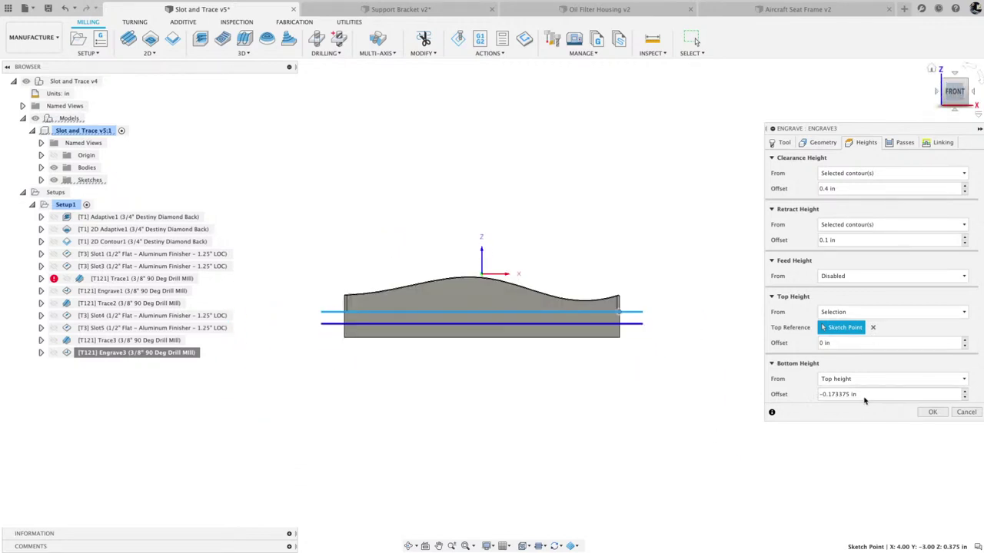
pyautogui.moveTo(859, 394); pyautogui.dragTo(813, 394)
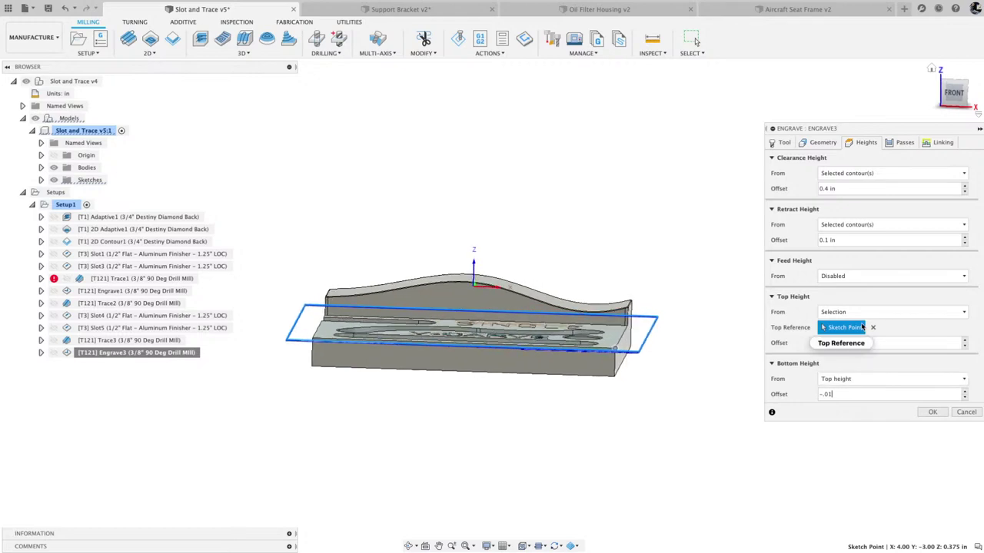
pyautogui.click(933, 413)
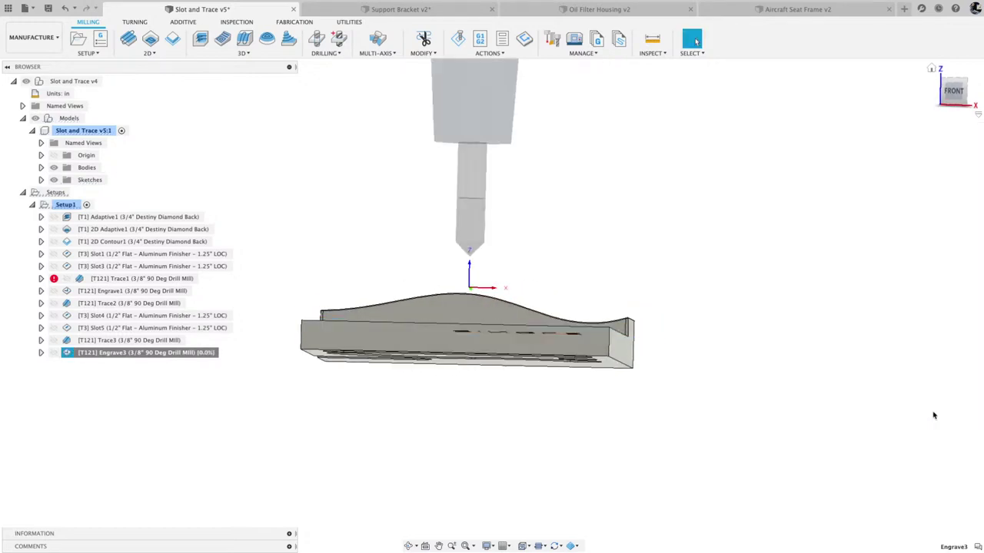
# Measure Engrave3's retract height from top height (0.02) and clearance from retract height (0.14 in)
pyautogui.rightClick(169, 358)
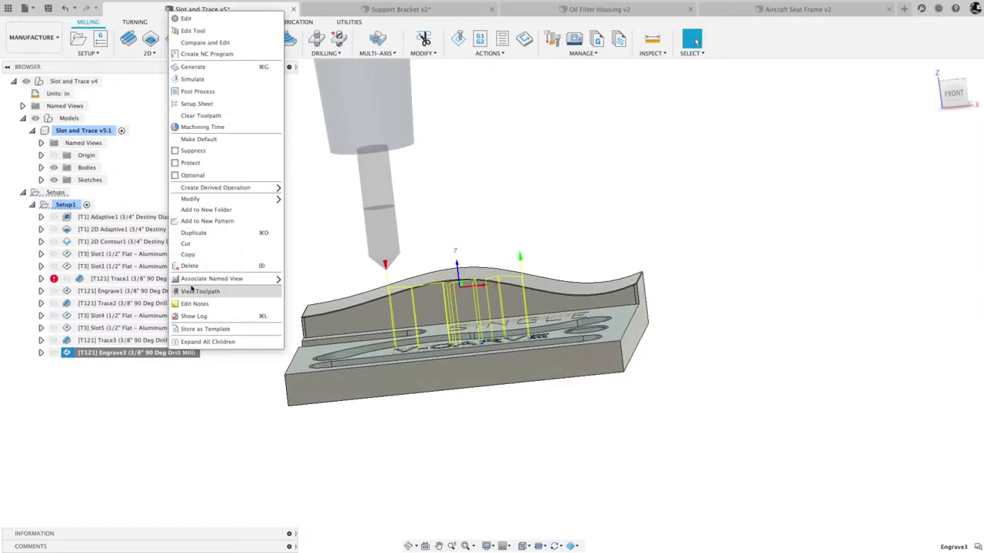
pyautogui.click(238, 19)
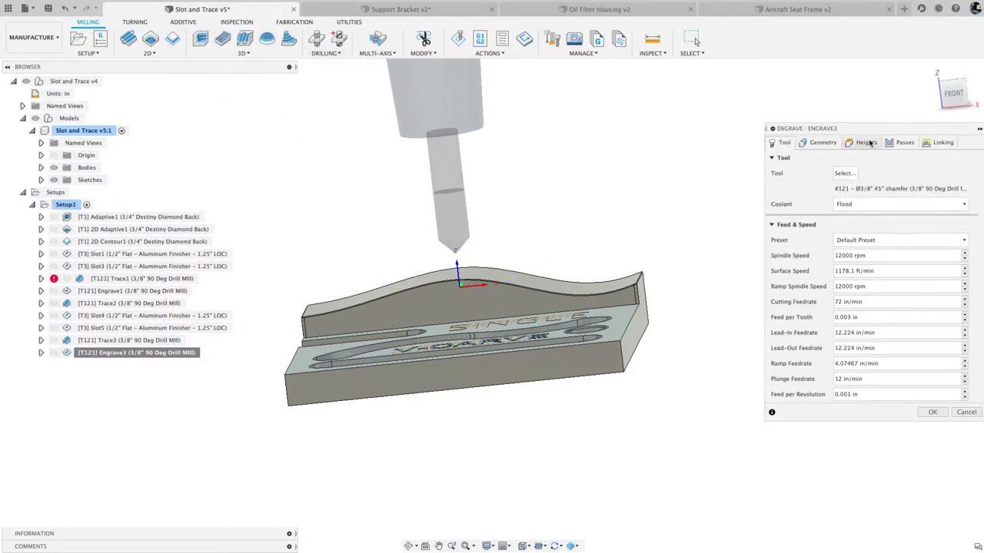
pyautogui.click(866, 143)
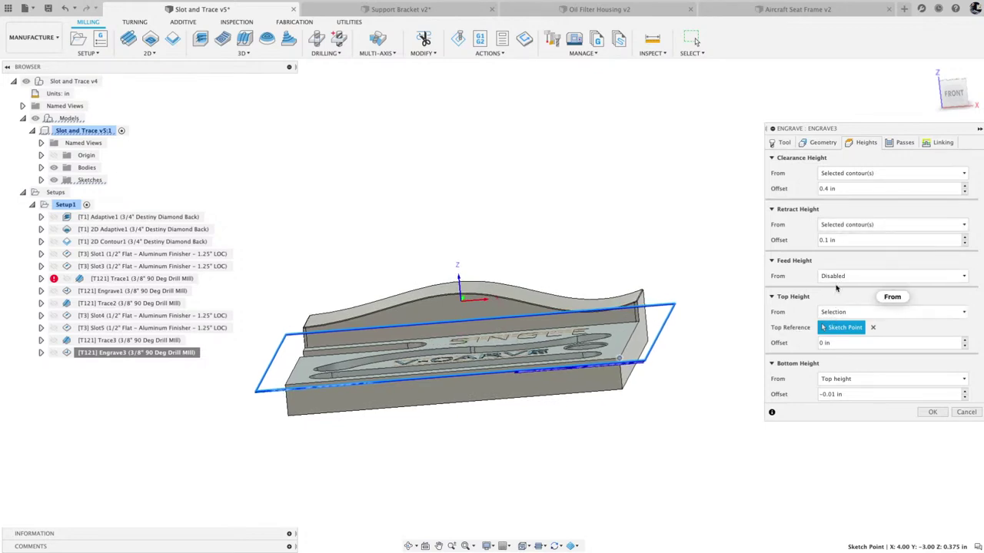
pyautogui.click(886, 225)
pyautogui.click(846, 261)
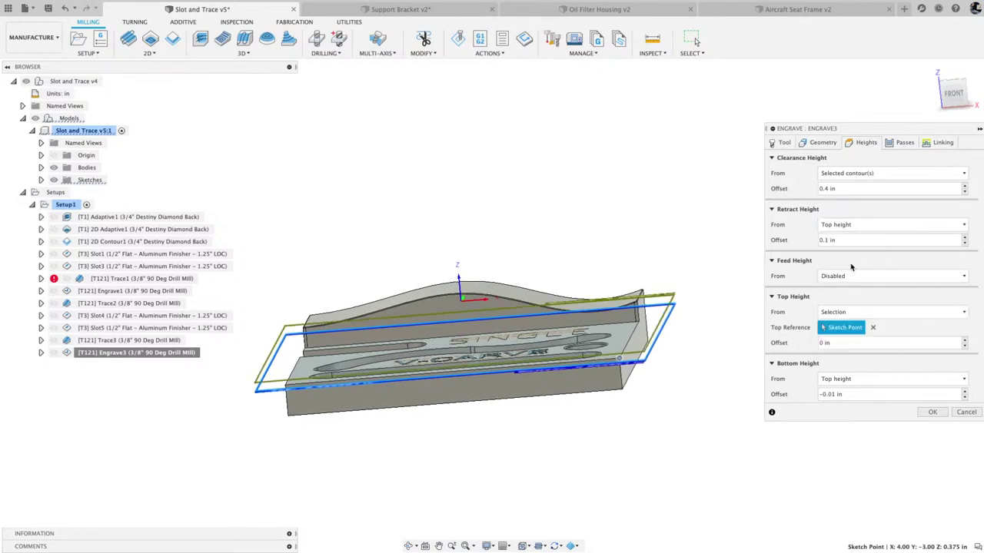
pyautogui.click(845, 173)
pyautogui.click(848, 186)
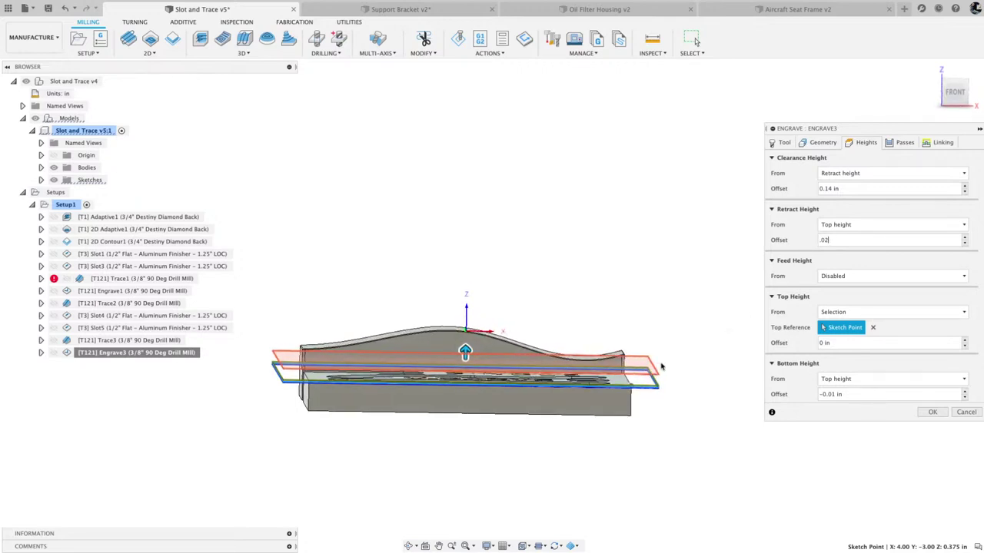
pyautogui.click(924, 415)
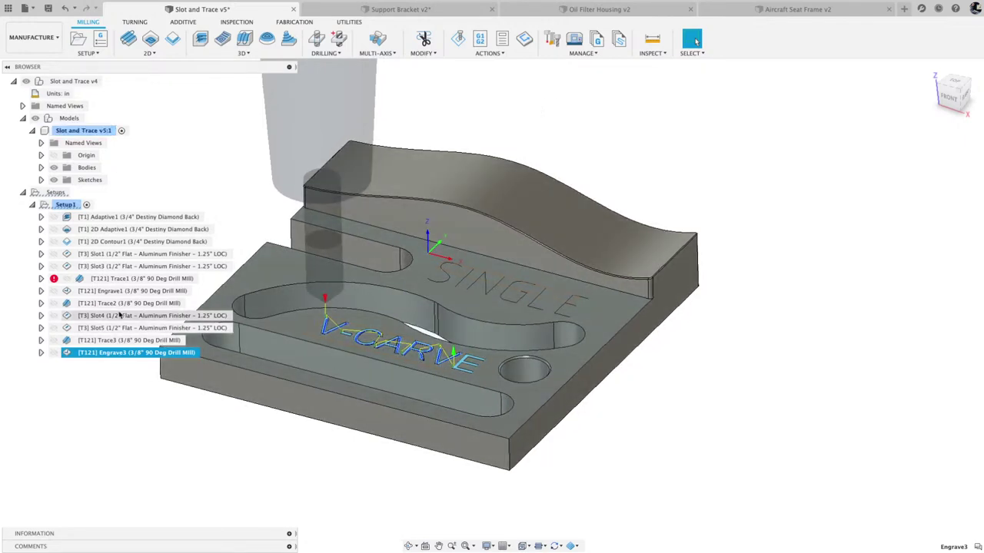
# Create Trace4 along the SINGLE text chain with an axial offset of -0.01 in
pyautogui.click(146, 53)
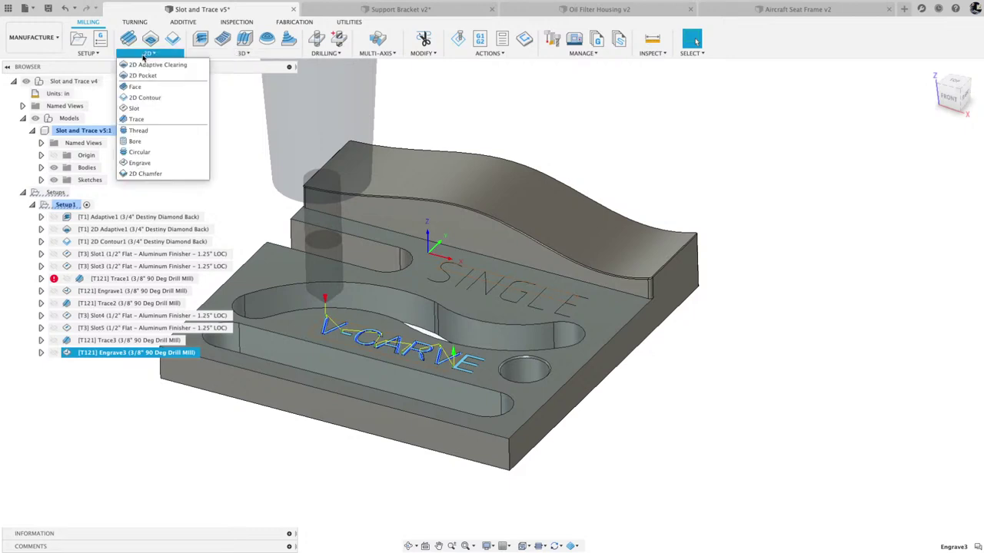
pyautogui.click(131, 120)
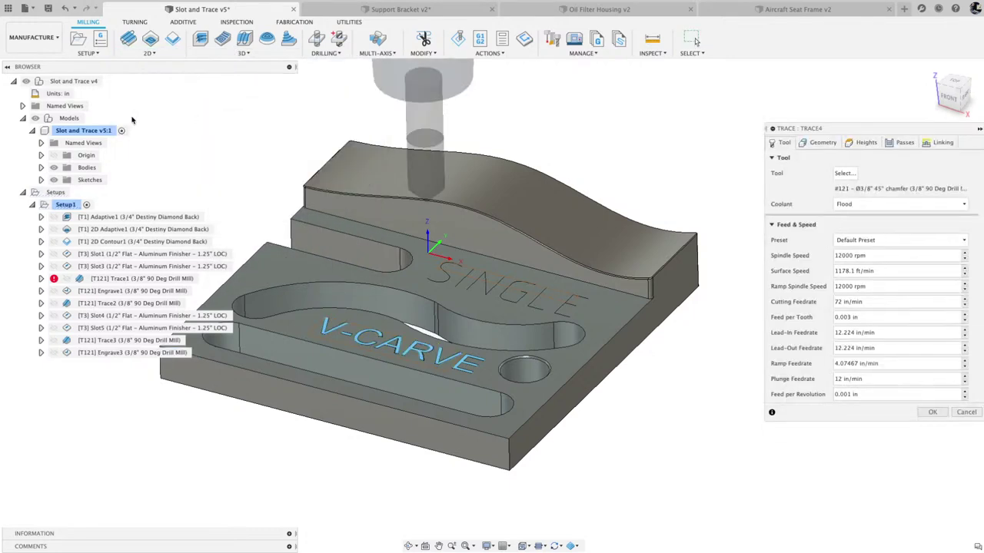
pyautogui.click(822, 144)
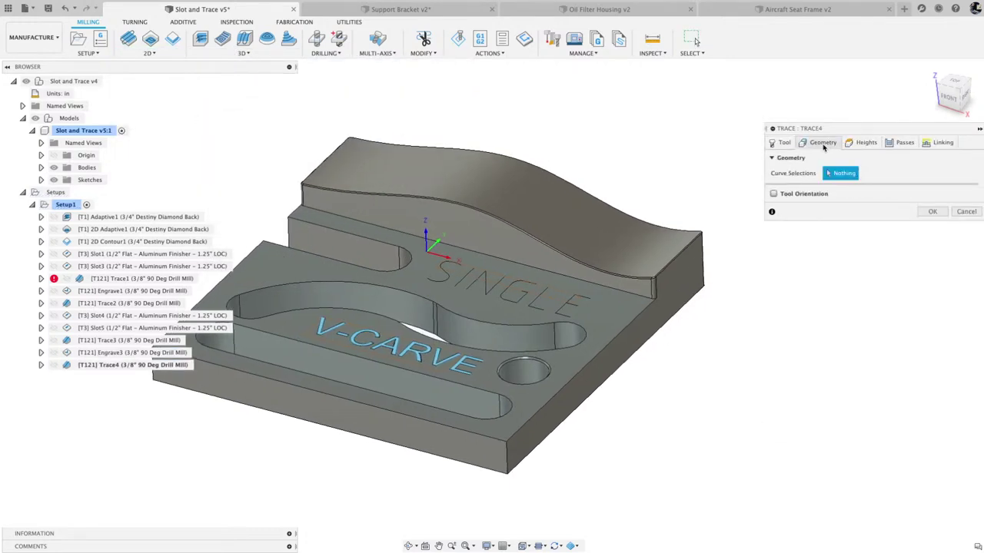
pyautogui.click(586, 301)
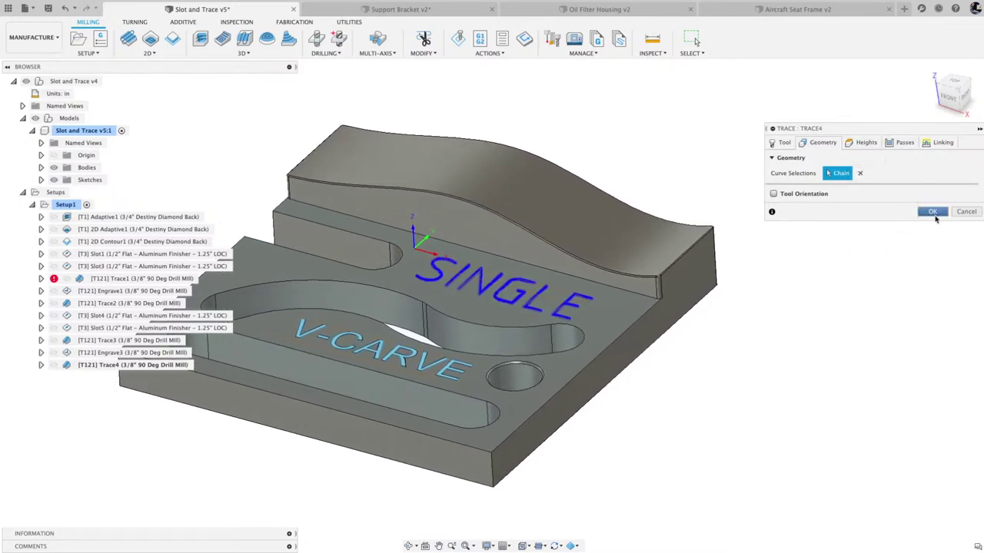
pyautogui.click(904, 143)
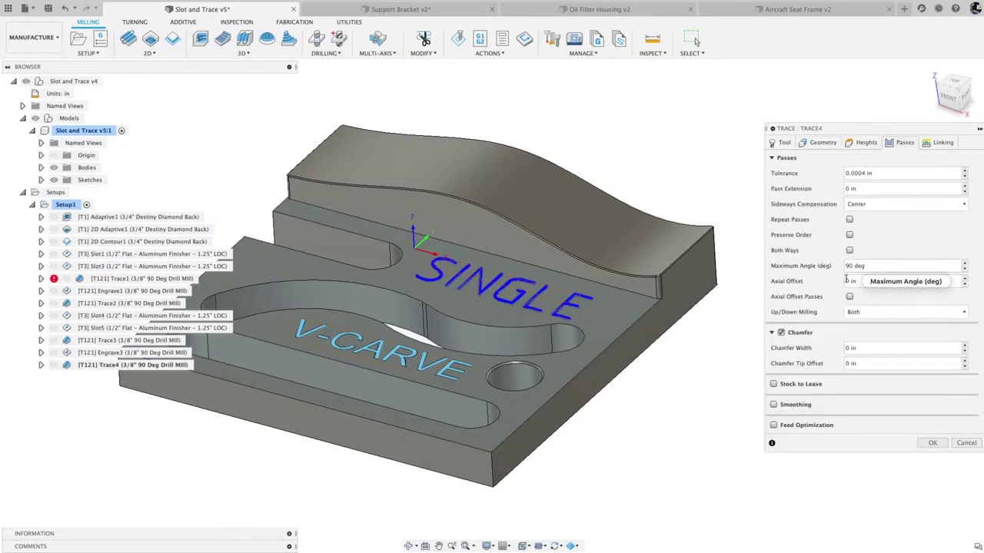
pyautogui.click(847, 282)
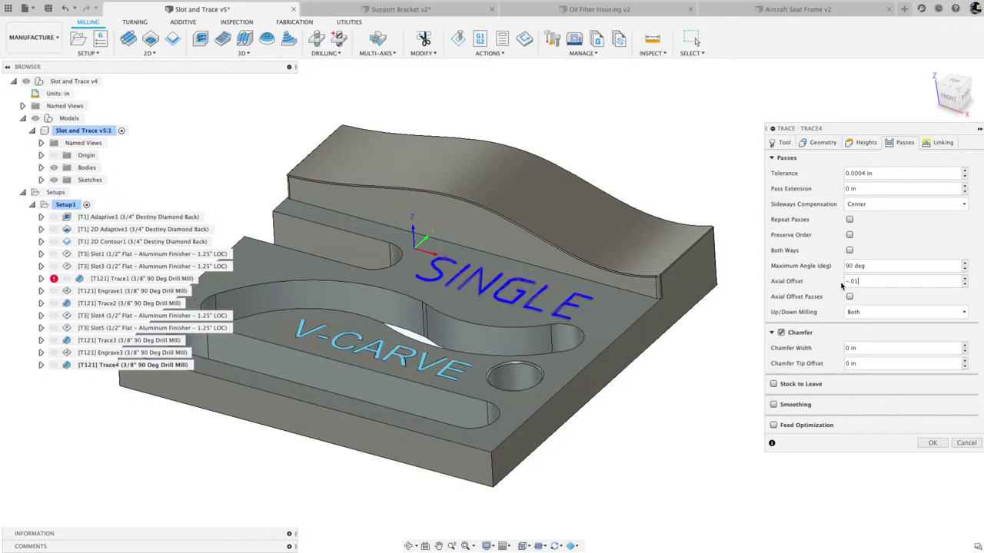
pyautogui.click(932, 443)
# Orbit and zoom to inspect the Trace4 toolpath, then browse the 2D and Drilling menus
pyautogui.scroll(5, 501, 301)
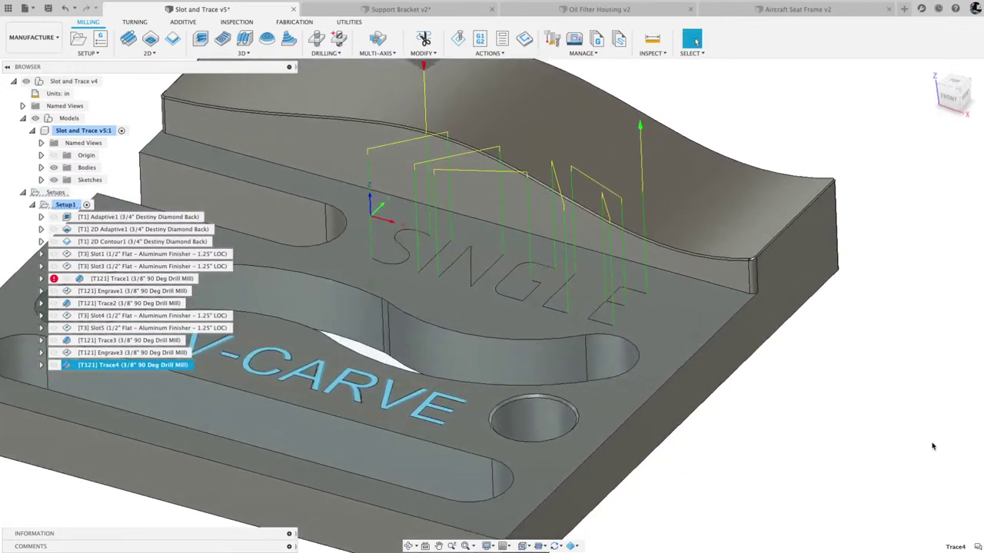
pyautogui.keyDown('shift'); pyautogui.moveTo(773, 412); pyautogui.dragTo(690, 215, button='middle'); pyautogui.keyUp('shift')
pyautogui.scroll(-5, 634, 323)
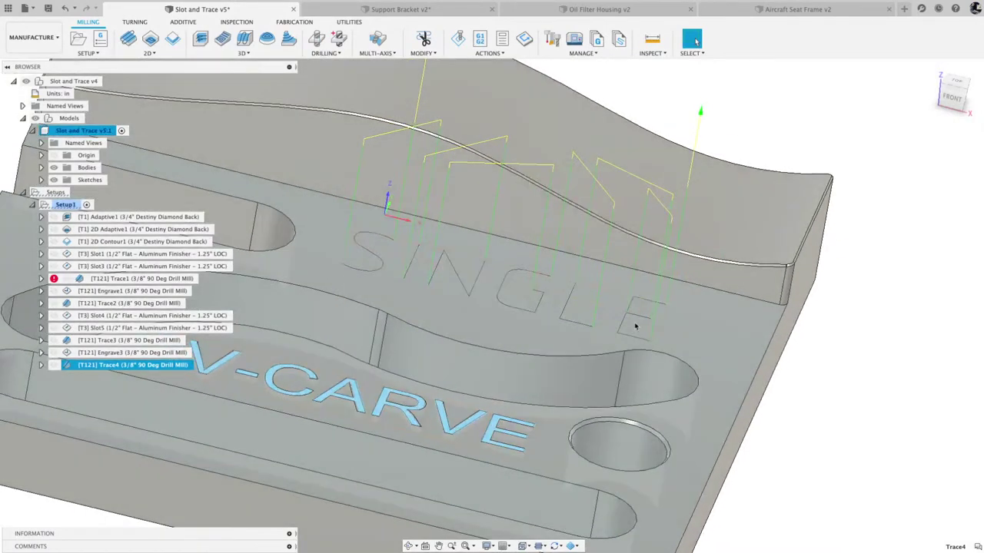
pyautogui.keyDown('shift'); pyautogui.moveTo(634, 322); pyautogui.dragTo(538, 269, button='middle'); pyautogui.keyUp('shift')
pyautogui.scroll(-3, 544, 268)
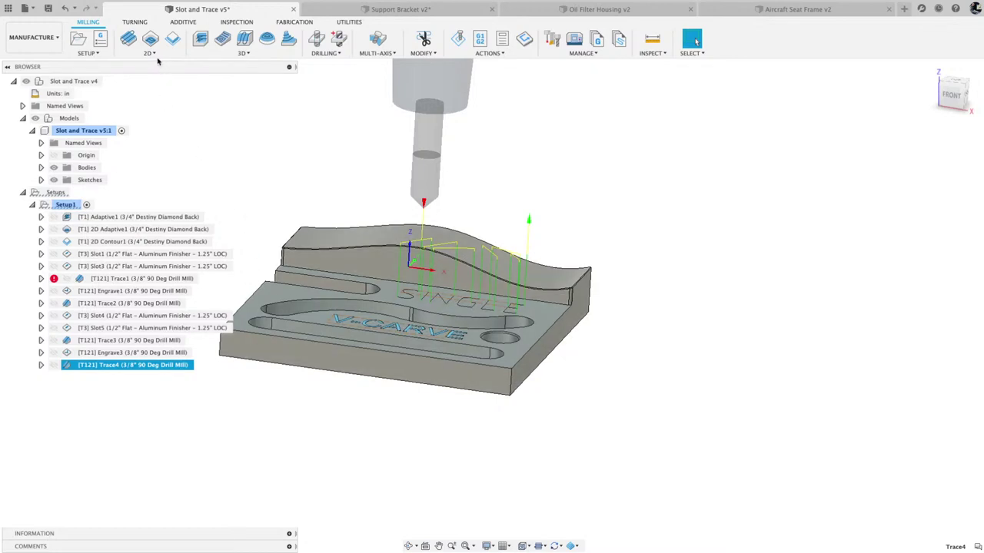
pyautogui.click(410, 302)
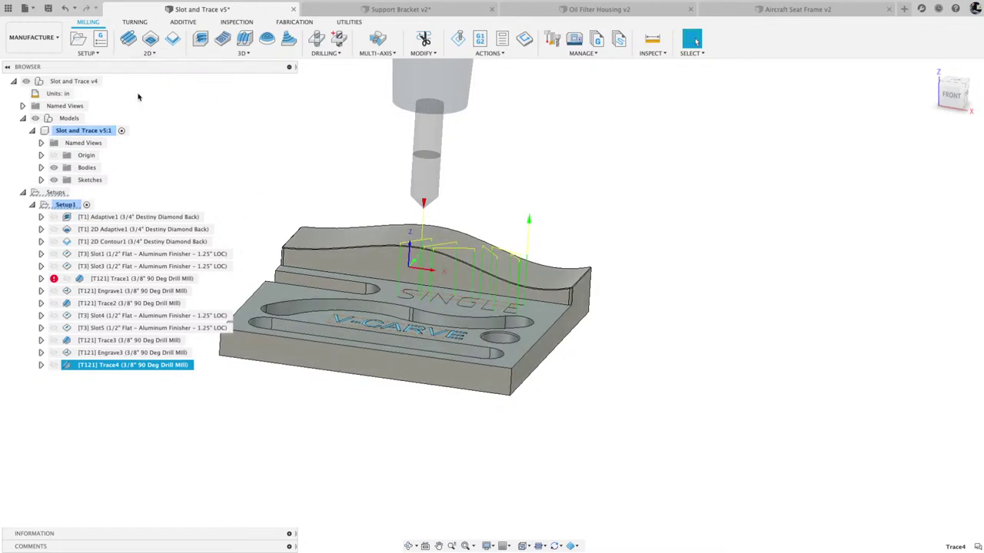
pyautogui.click(149, 53)
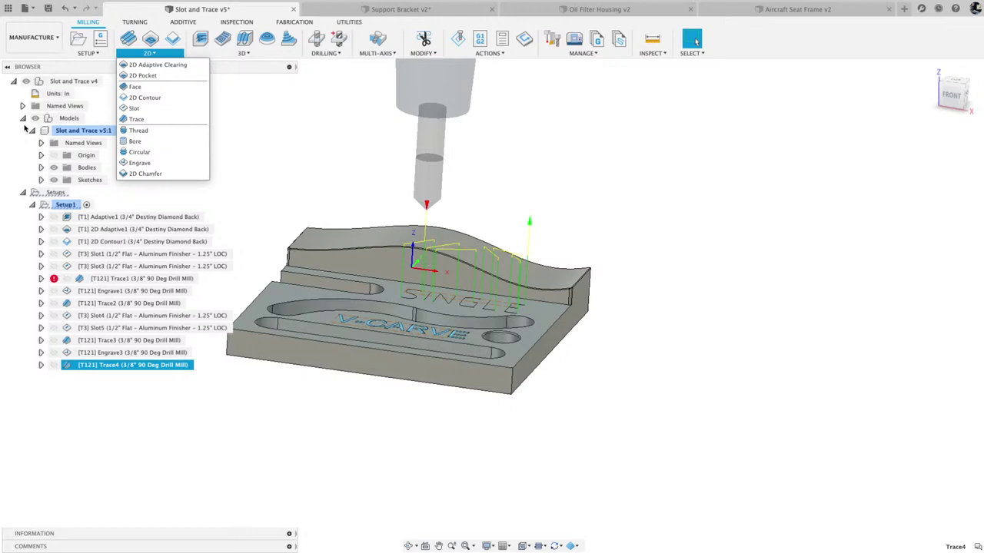
pyautogui.click(323, 53)
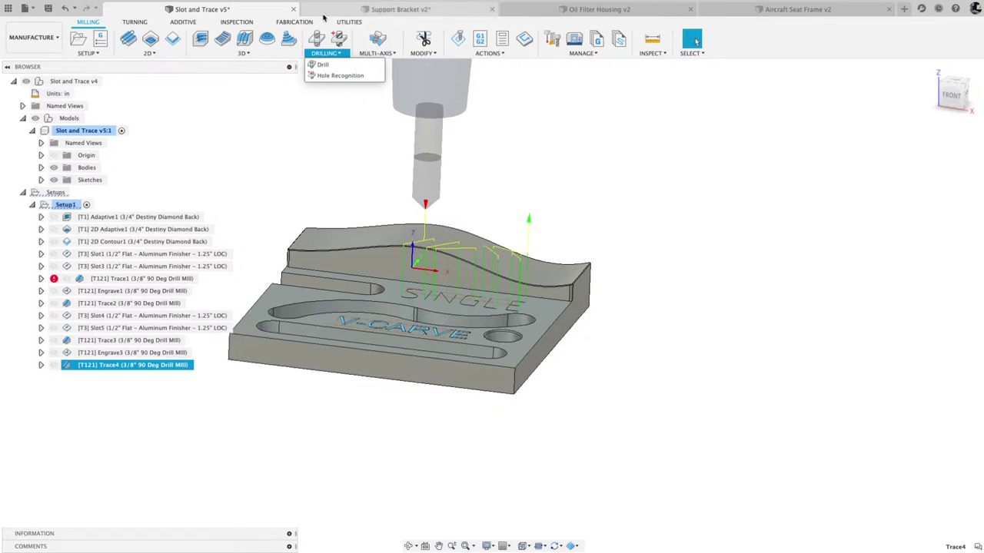
# Switch via Support Bracket v2 to the Oil Filter Housing v2 document
pyautogui.click(385, 9)
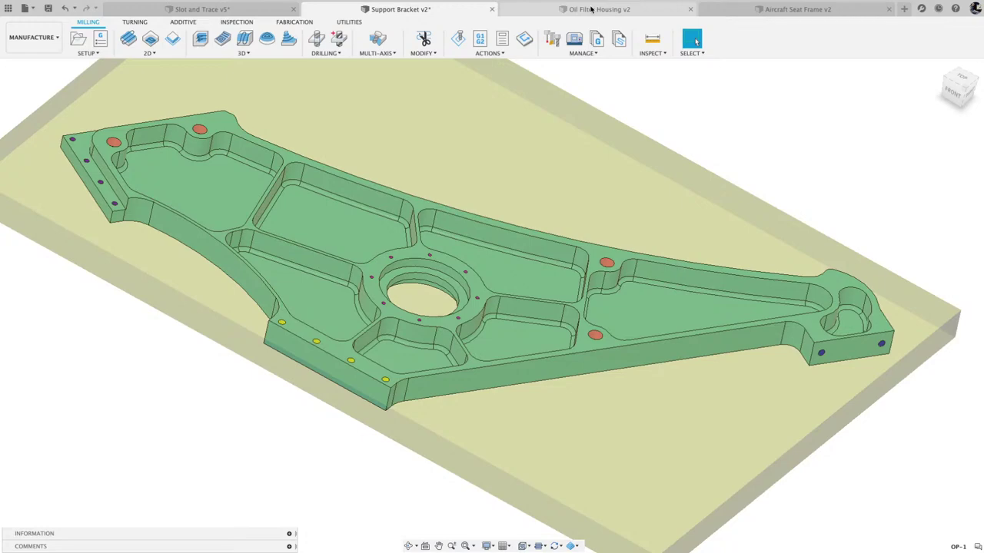
pyautogui.click(592, 9)
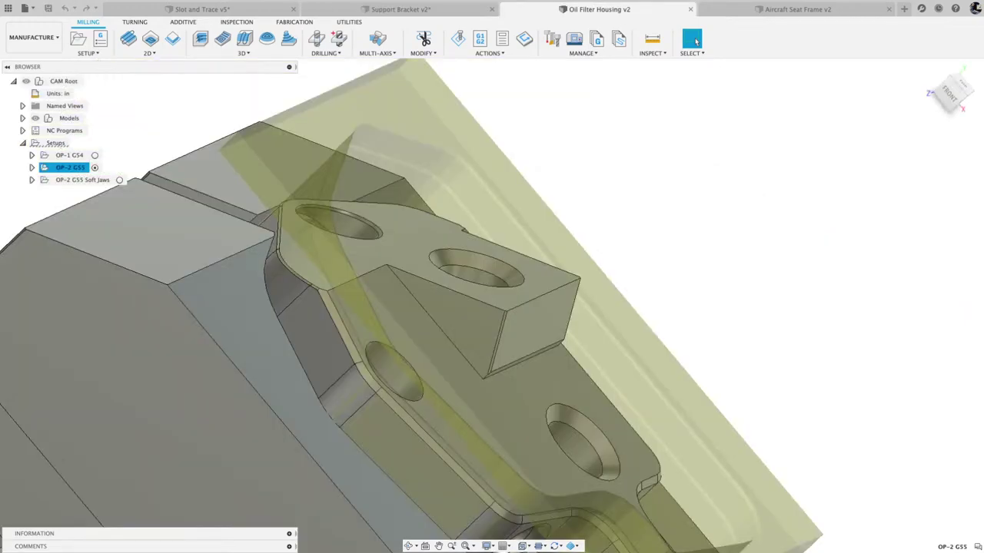
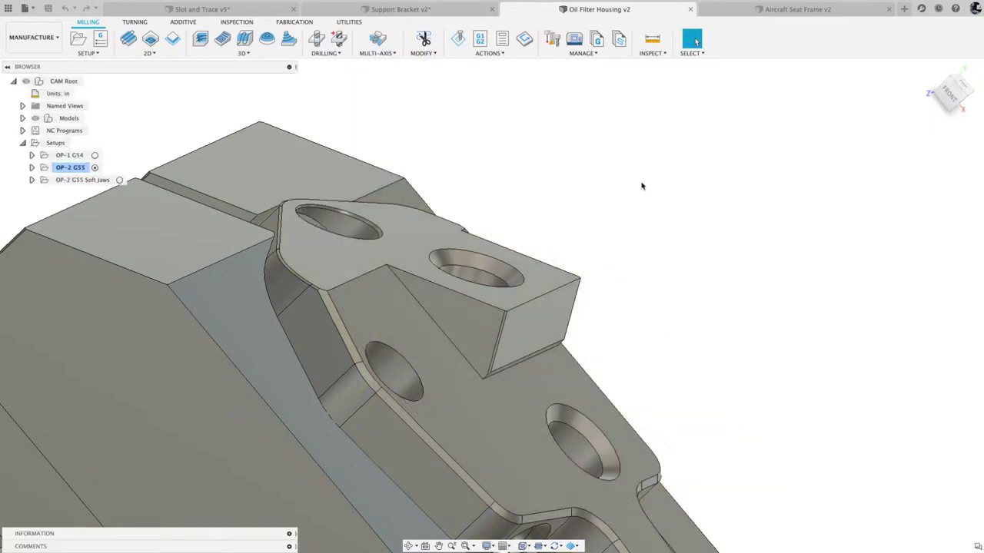
# Turn the view onto the holed boss and select its counterbore and bore faces
pyautogui.keyDown('shift'); pyautogui.moveTo(641, 184); pyautogui.dragTo(489, 221, button='middle'); pyautogui.keyUp('shift')
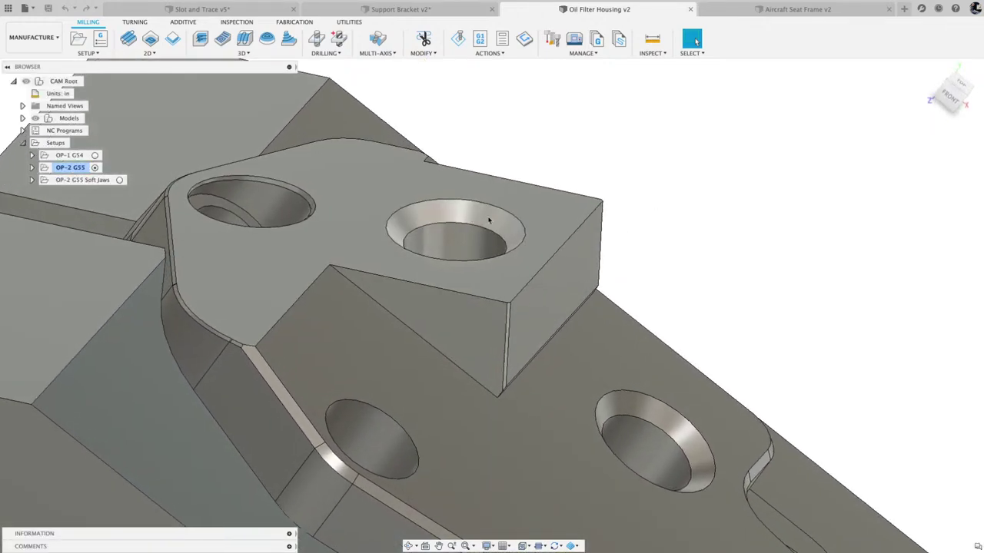
pyautogui.click(493, 223)
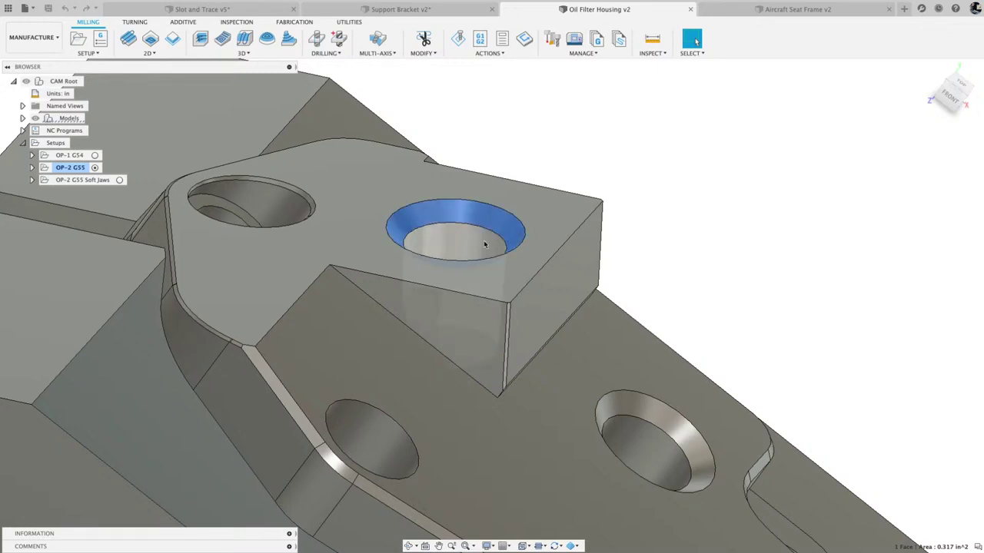
pyautogui.click(485, 244)
pyautogui.scroll(5, 483, 241)
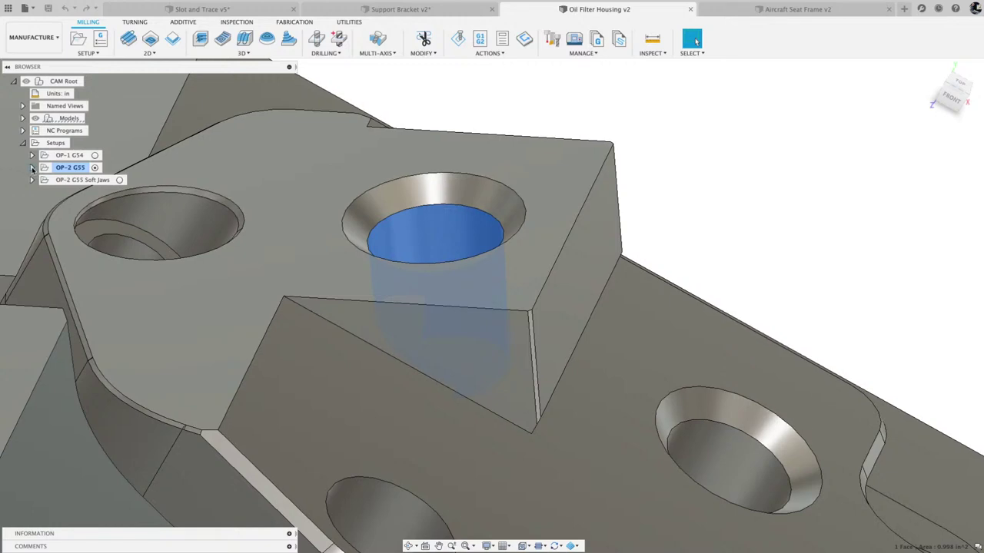
# Expand OP-2 G55 and preview the Chamfer Top Edge, Drill and Finish Tapered Wall toolpaths
pyautogui.click(32, 168)
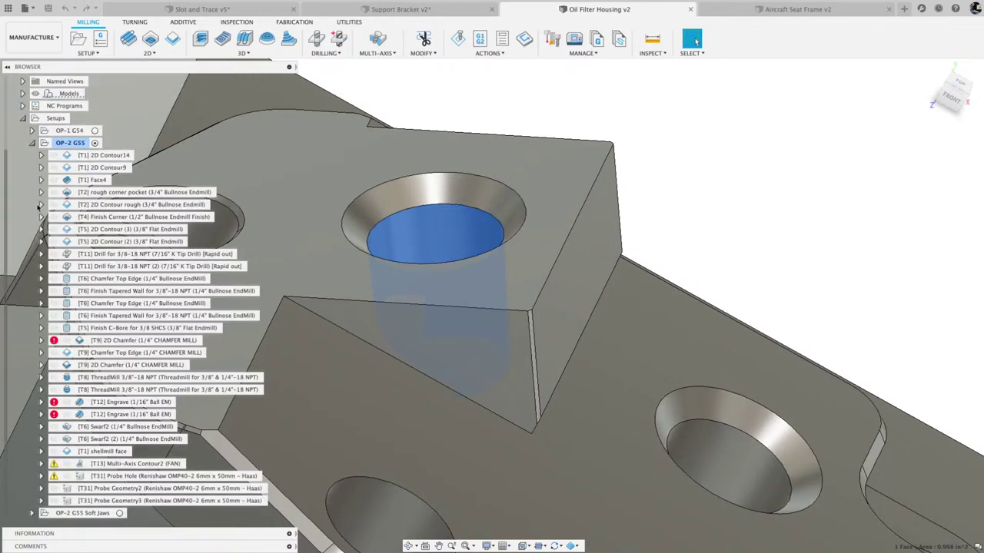
pyautogui.click(125, 279)
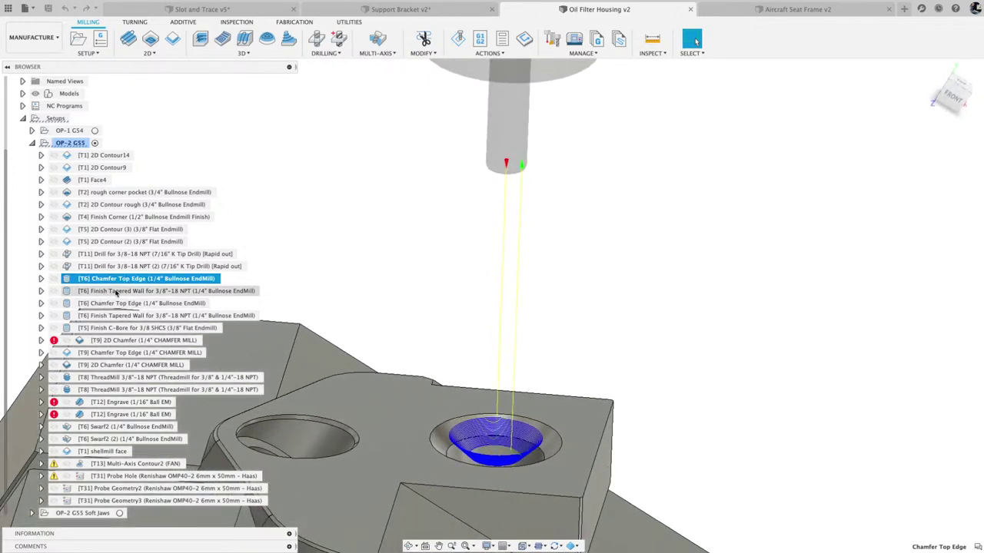
pyautogui.click(115, 292)
pyautogui.click(131, 258)
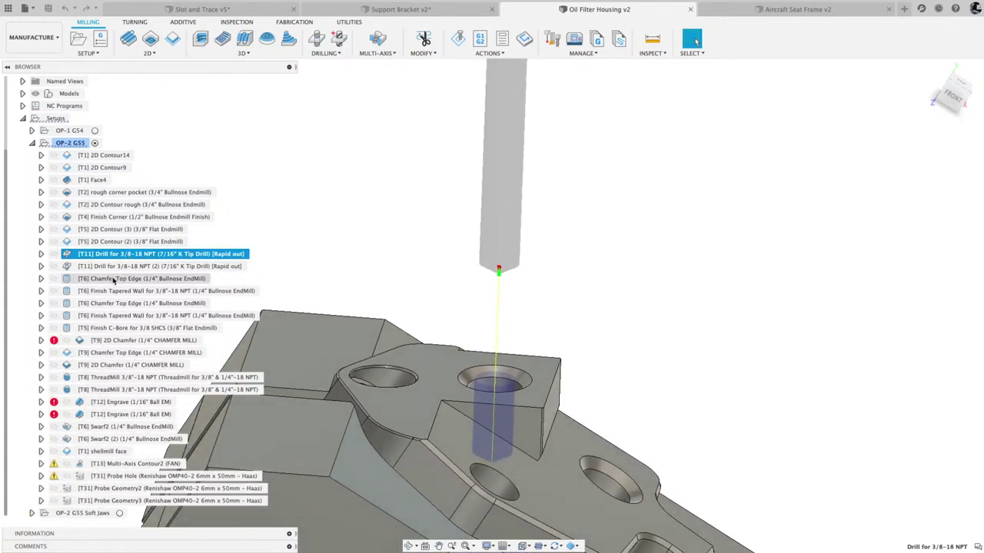
pyautogui.click(113, 279)
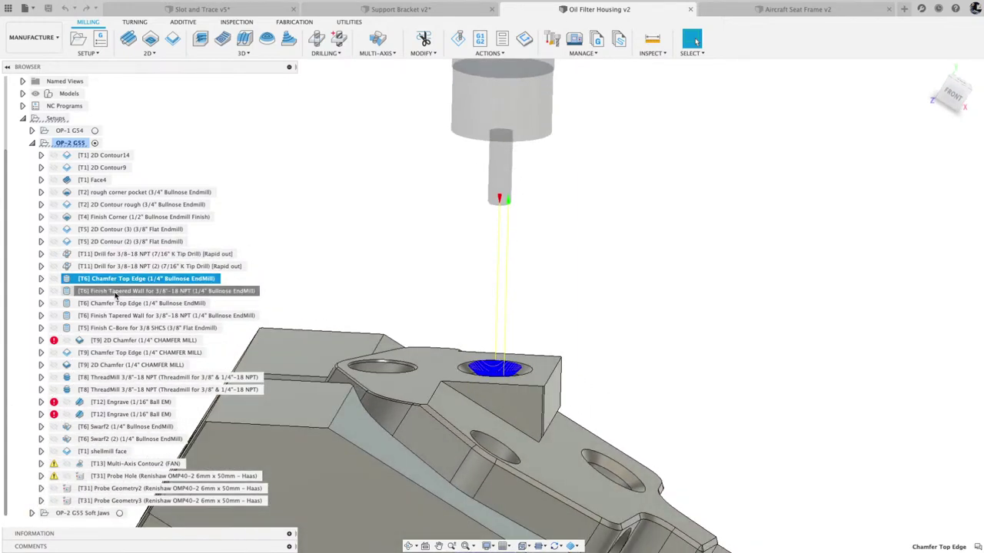
pyautogui.click(115, 292)
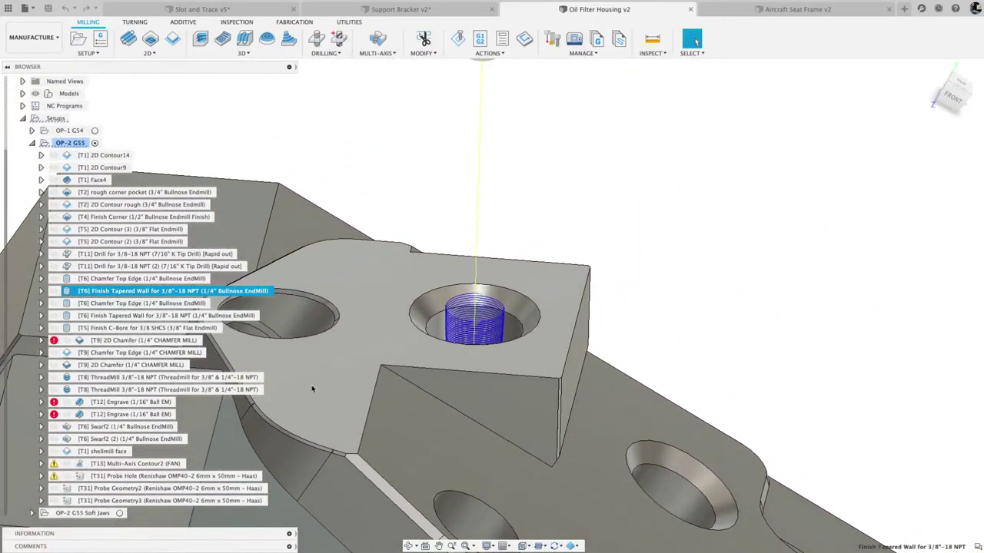
pyautogui.click(153, 55)
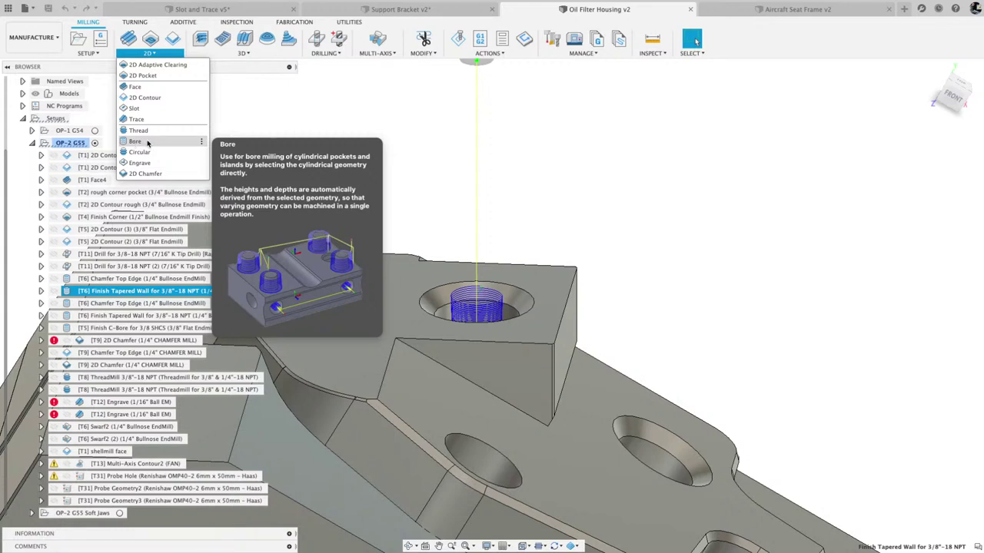
# Start a Bore operation using tool #6, the 1/4" bullnose endmill from OP-2 G55
pyautogui.click(137, 143)
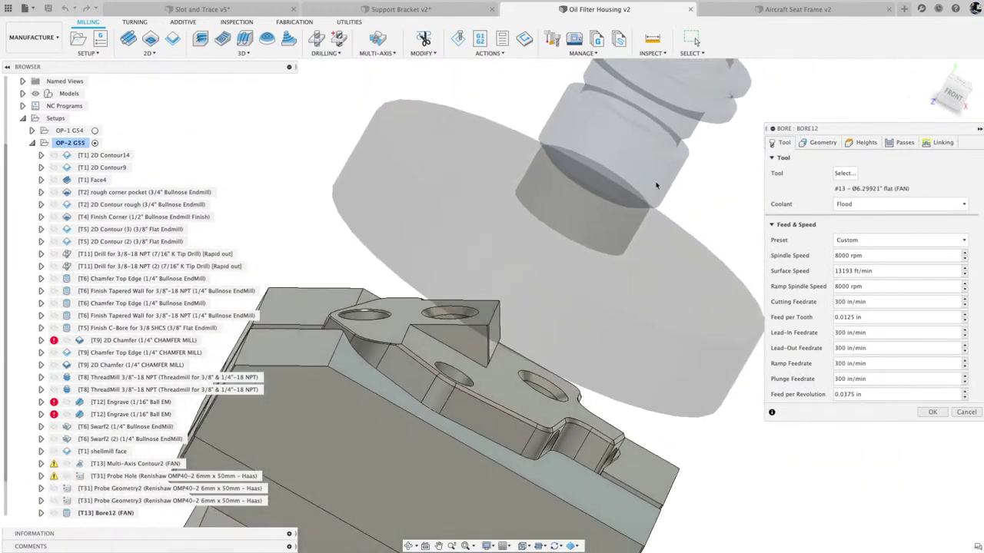
pyautogui.click(844, 174)
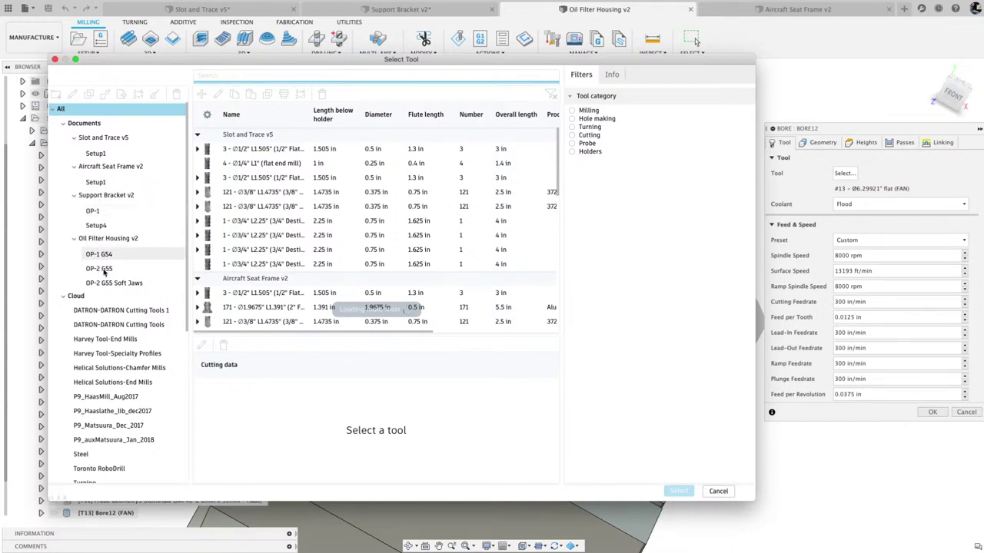
pyautogui.click(100, 269)
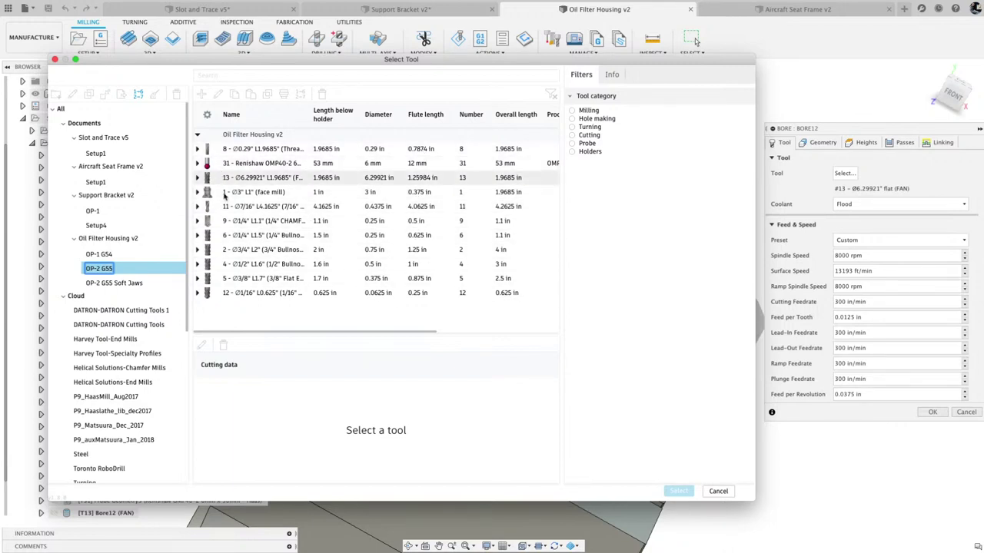
pyautogui.click(246, 234)
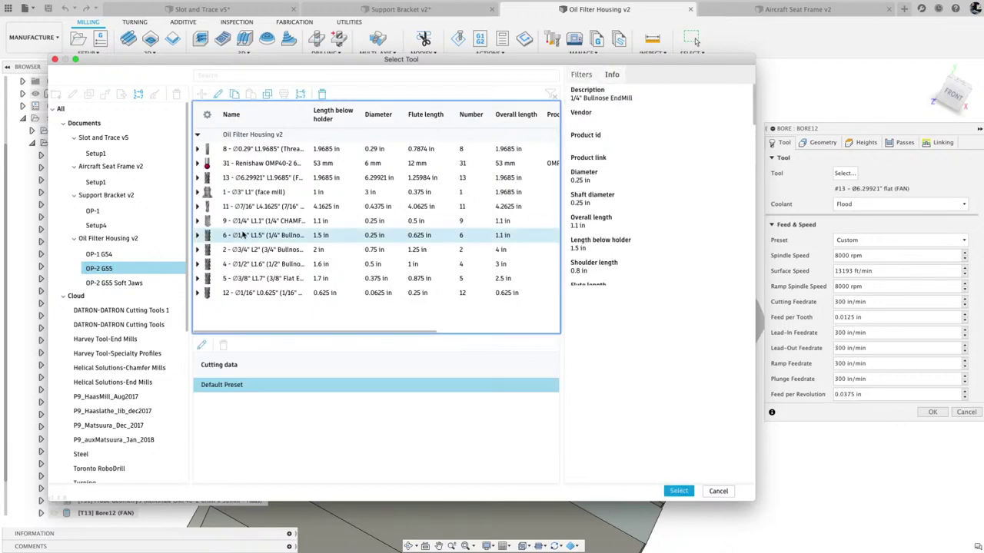
pyautogui.click(679, 492)
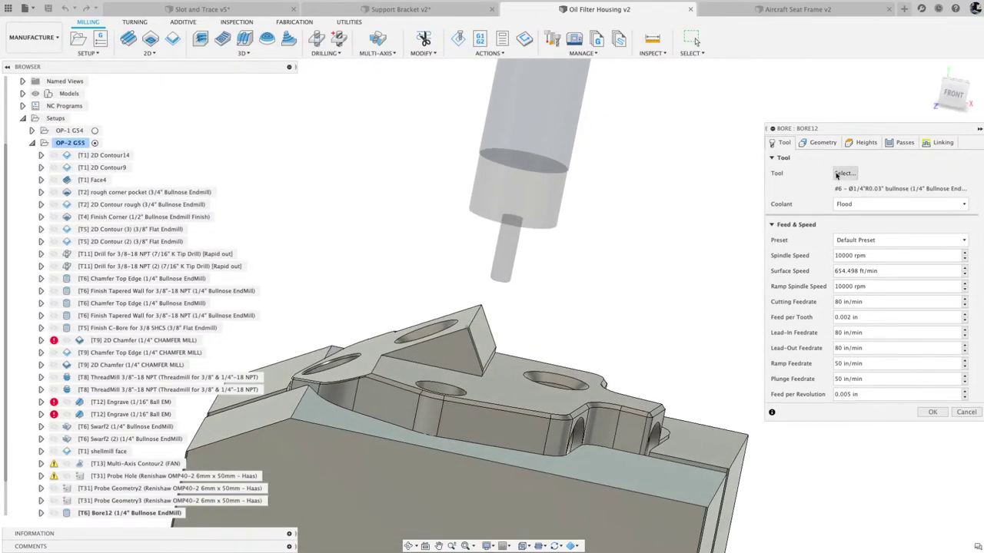
# Enable a custom tool orientation with the Z axis taken from the hole's face
pyautogui.click(818, 143)
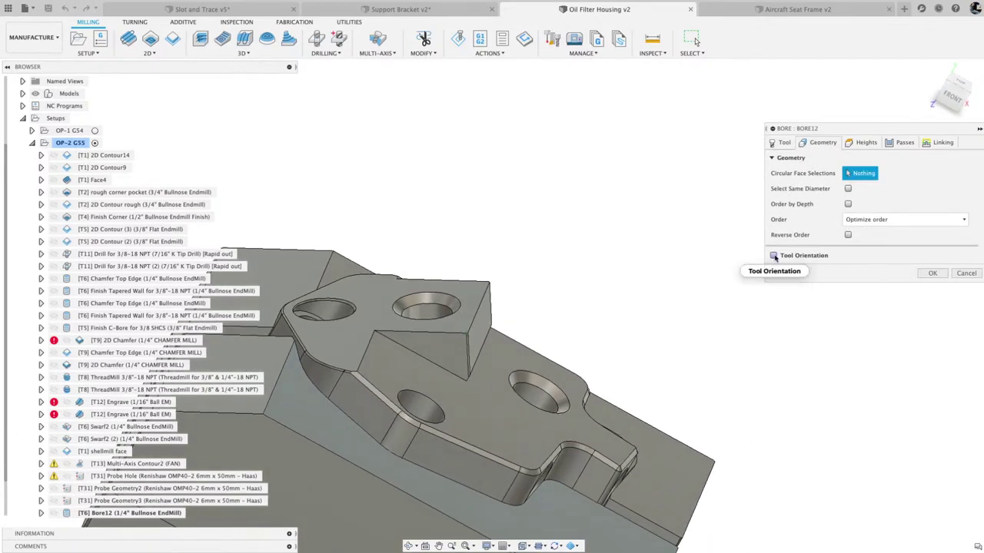
pyautogui.click(774, 255)
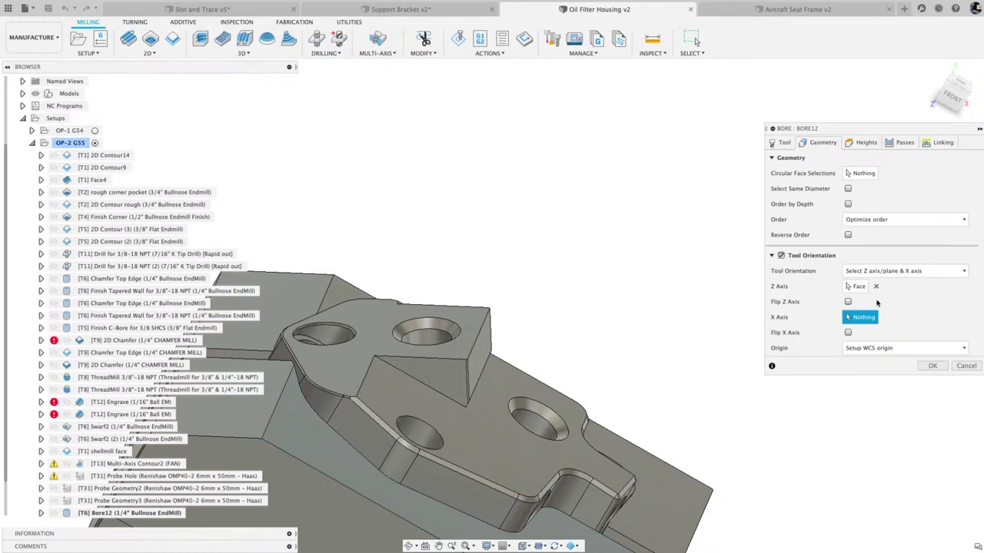
pyautogui.click(453, 336)
pyautogui.click(876, 286)
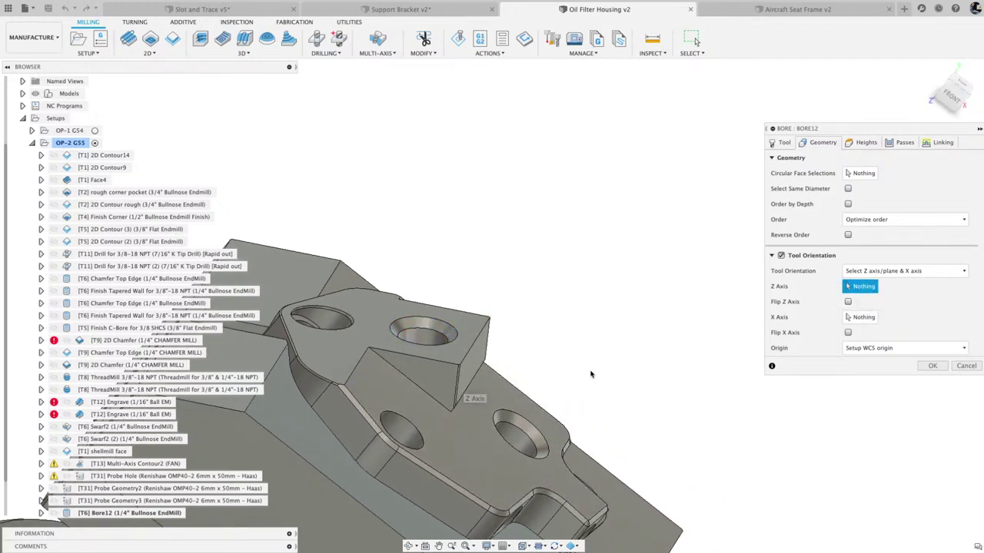
pyautogui.click(441, 329)
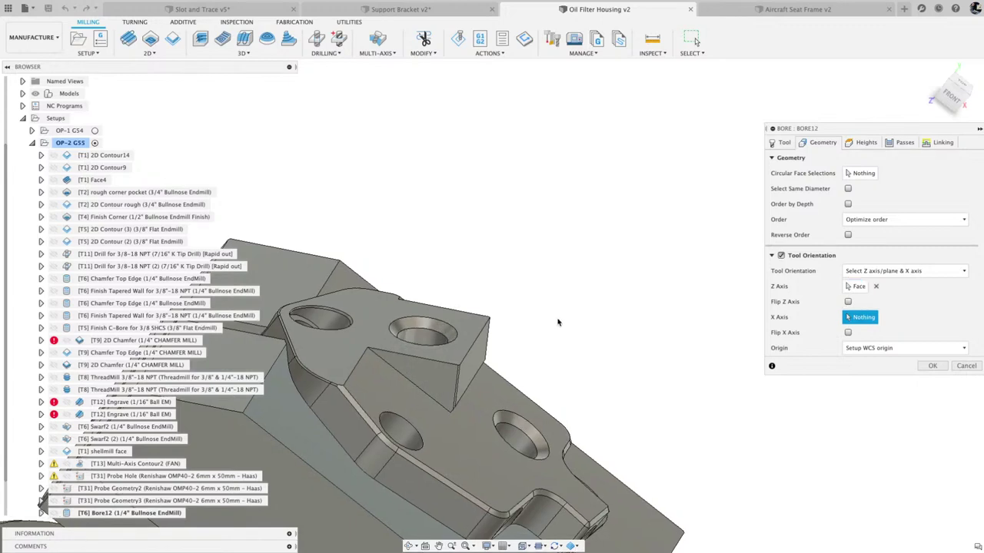
# Make the conical counterbore face the only circular face to machine
pyautogui.click(862, 174)
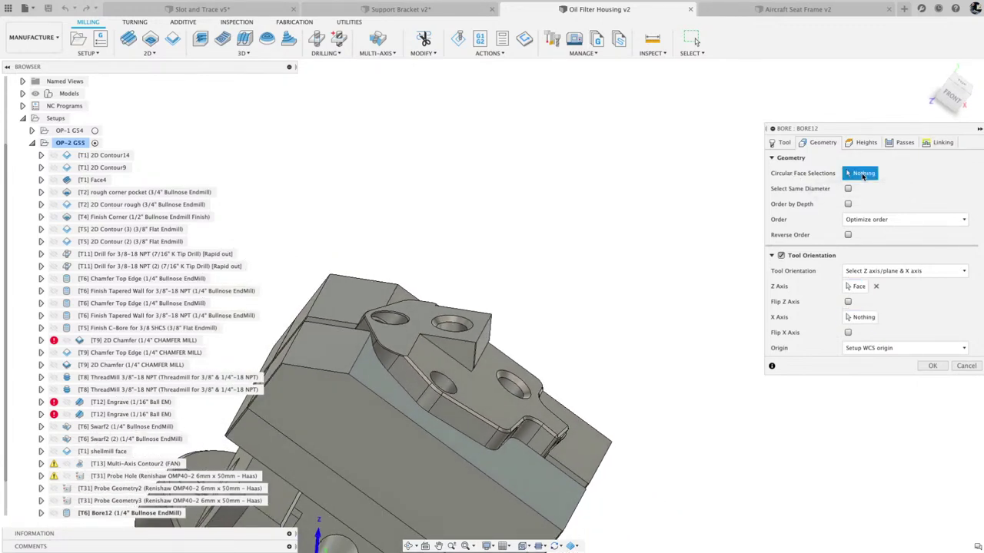
pyautogui.click(459, 322)
pyautogui.scroll(8, 461, 326)
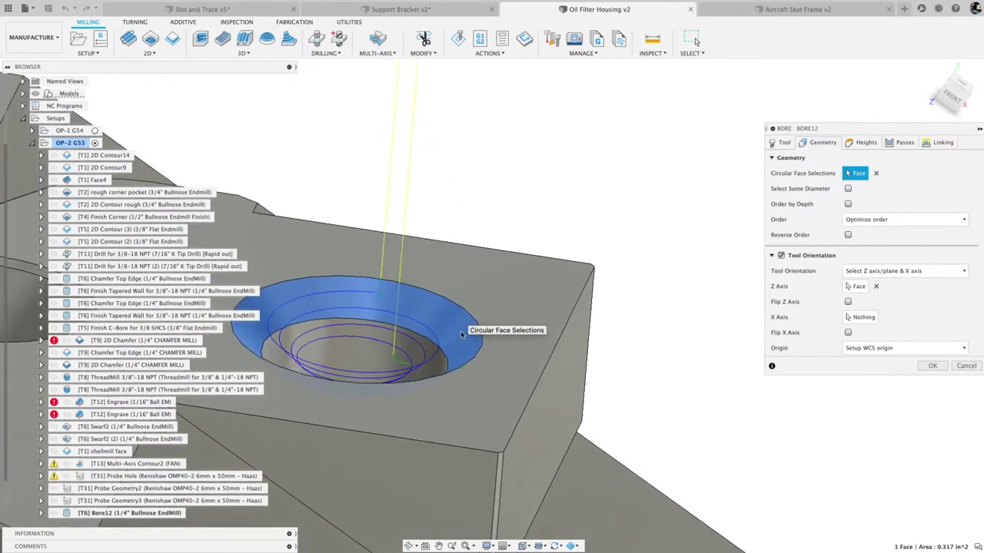
pyautogui.scroll(-3, 461, 334)
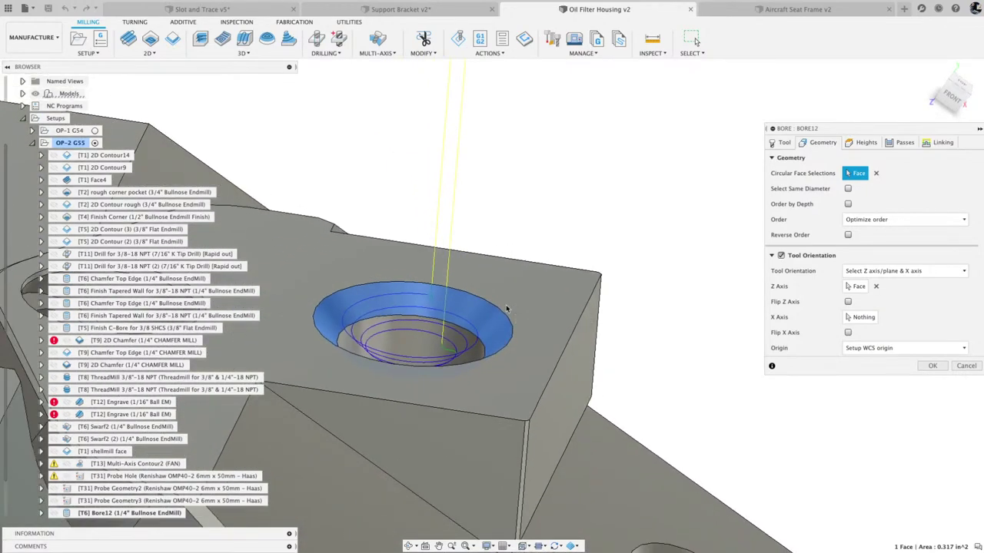
pyautogui.click(475, 358)
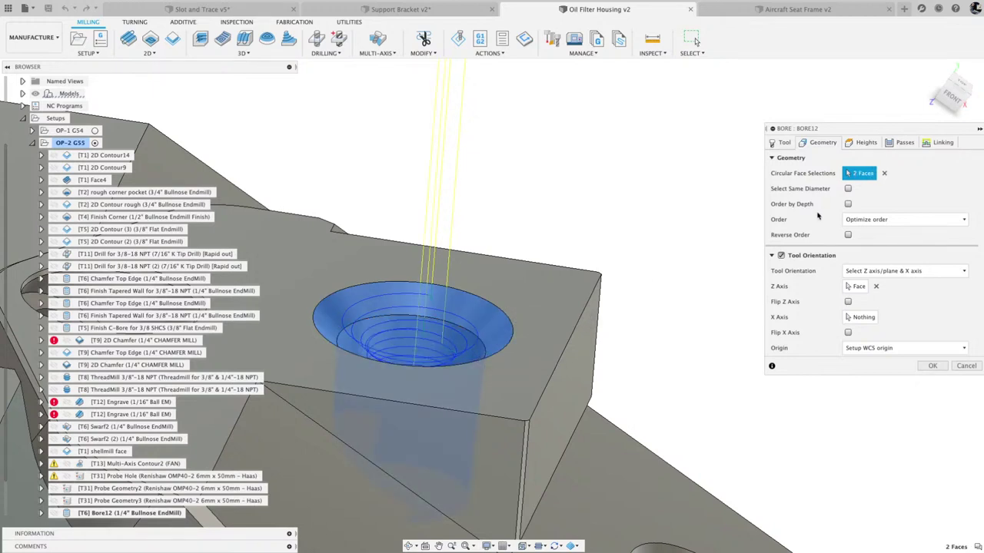
pyautogui.click(884, 173)
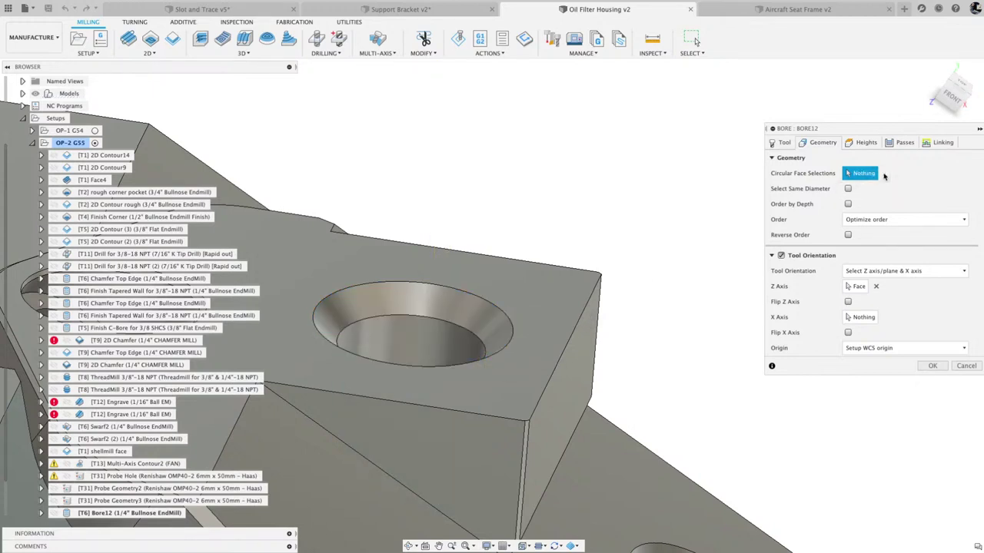
pyautogui.click(475, 323)
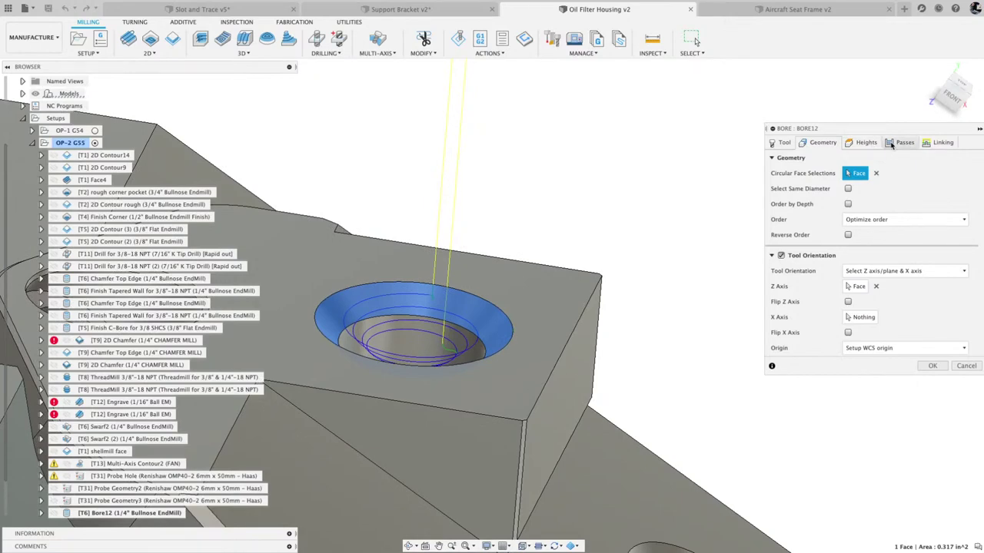
pyautogui.click(860, 146)
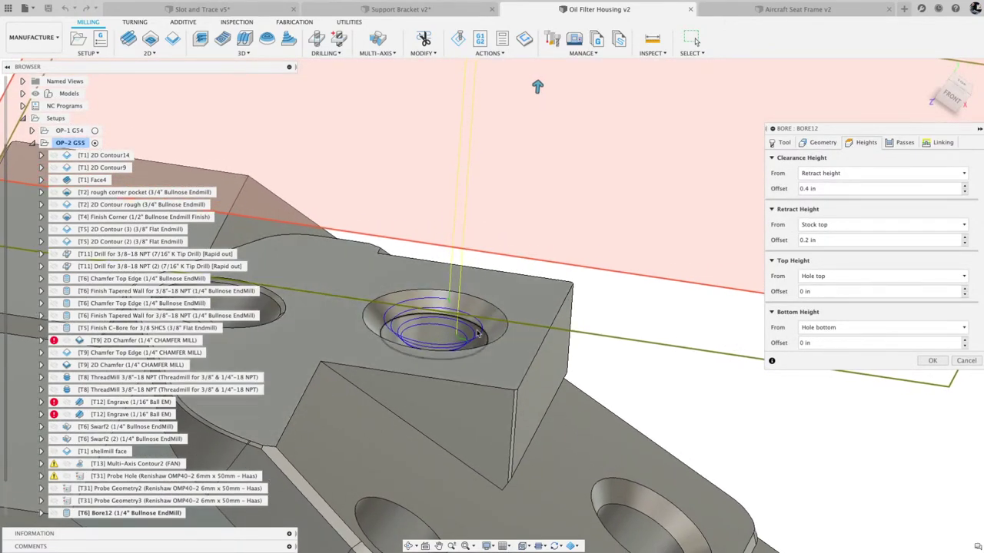
# Set the Bore12 pitch to 0.01 in and accept the operation
pyautogui.click(902, 145)
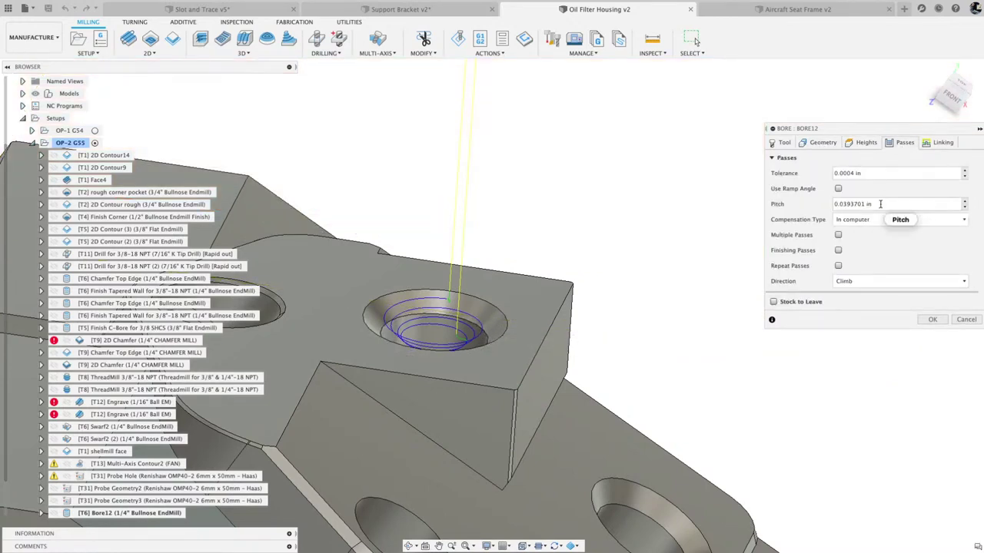
pyautogui.moveTo(880, 204); pyautogui.dragTo(834, 209)
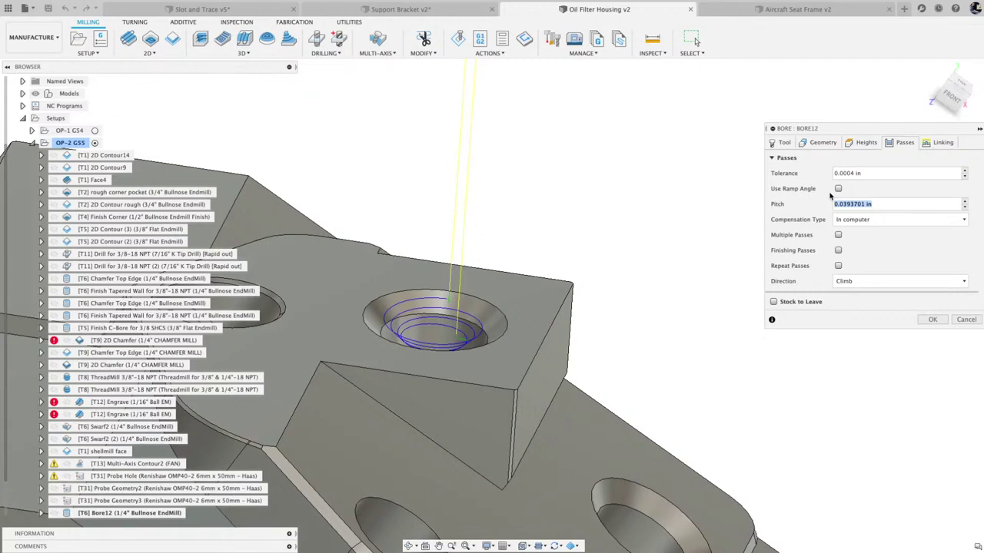
pyautogui.write('01')
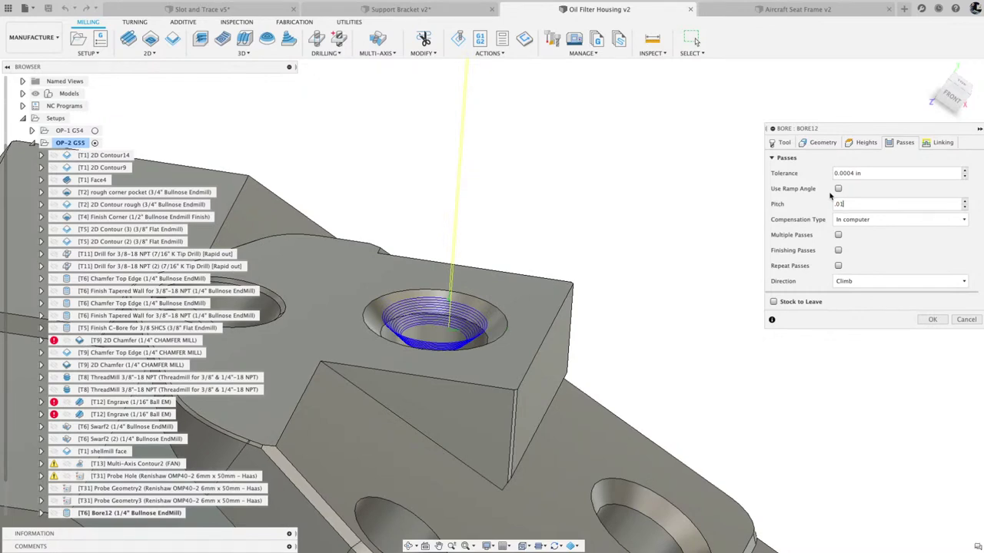
pyautogui.click(930, 320)
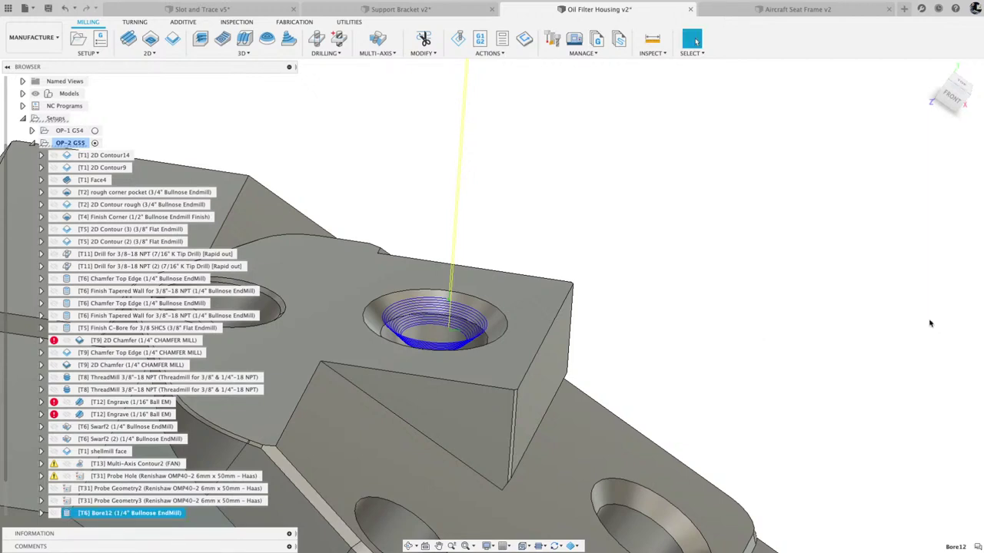
pyautogui.keyDown('shift'); pyautogui.hscroll(-5, 930, 323); pyautogui.keyUp('shift')
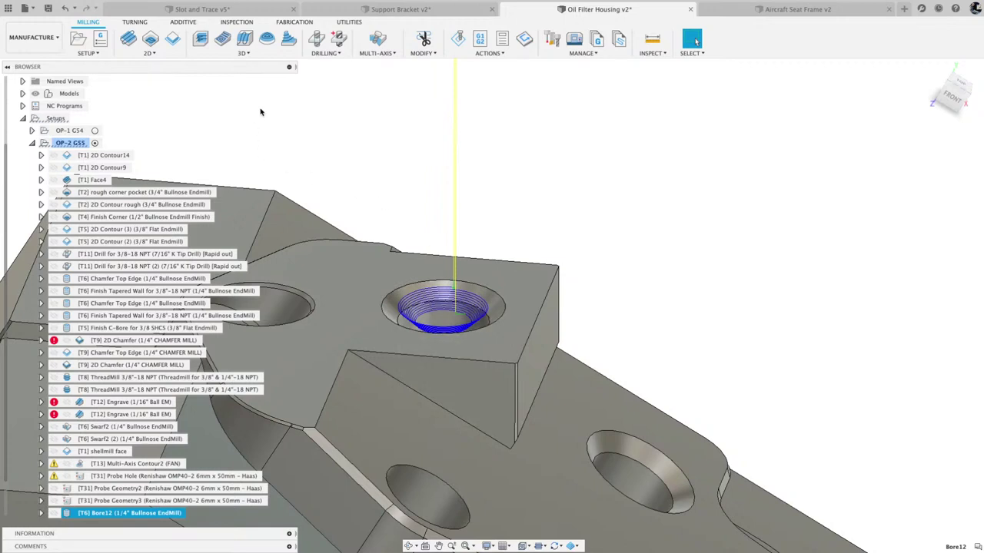
# Create a second bore with the Z axis from the block's top face, targeting the hole face
pyautogui.click(150, 53)
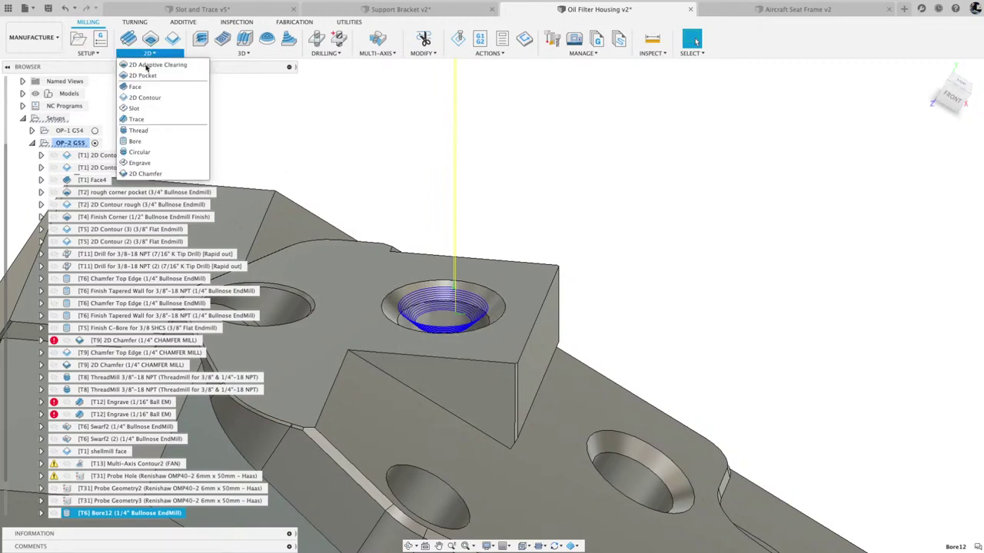
pyautogui.click(136, 141)
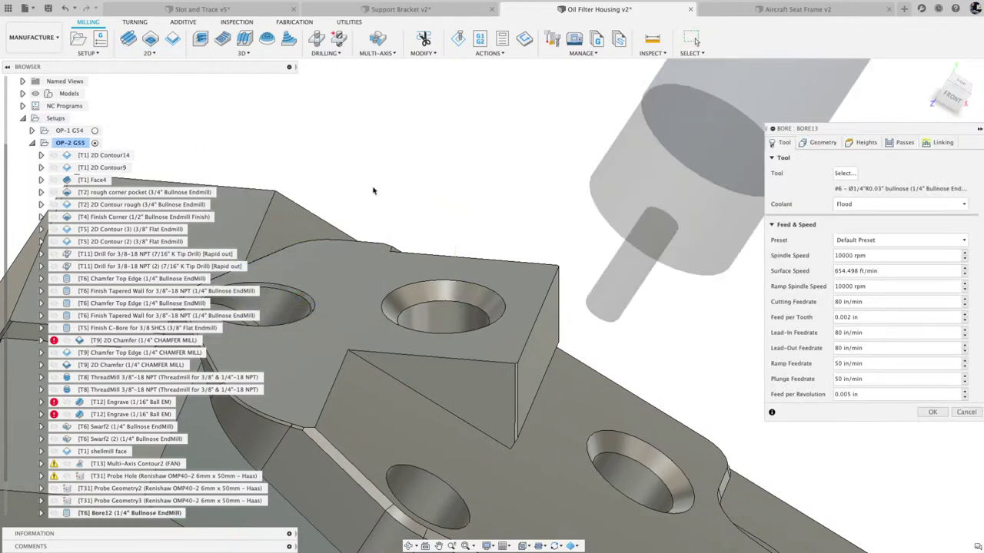
pyautogui.click(817, 145)
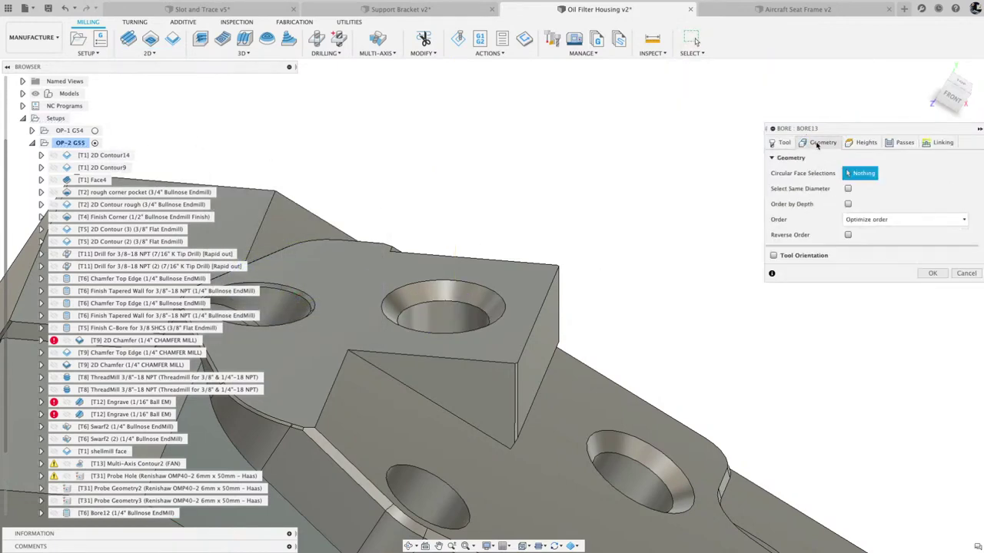
pyautogui.click(780, 256)
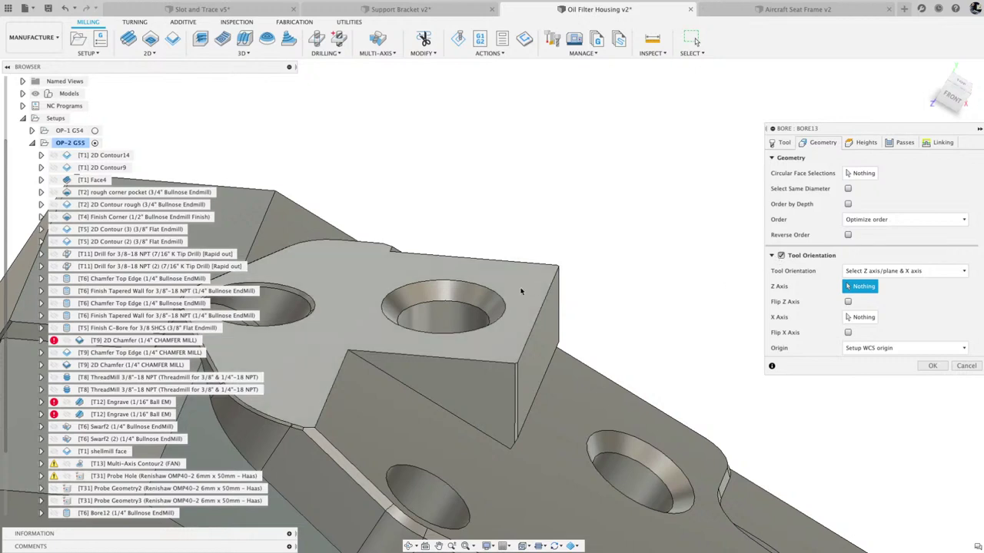
pyautogui.click(452, 301)
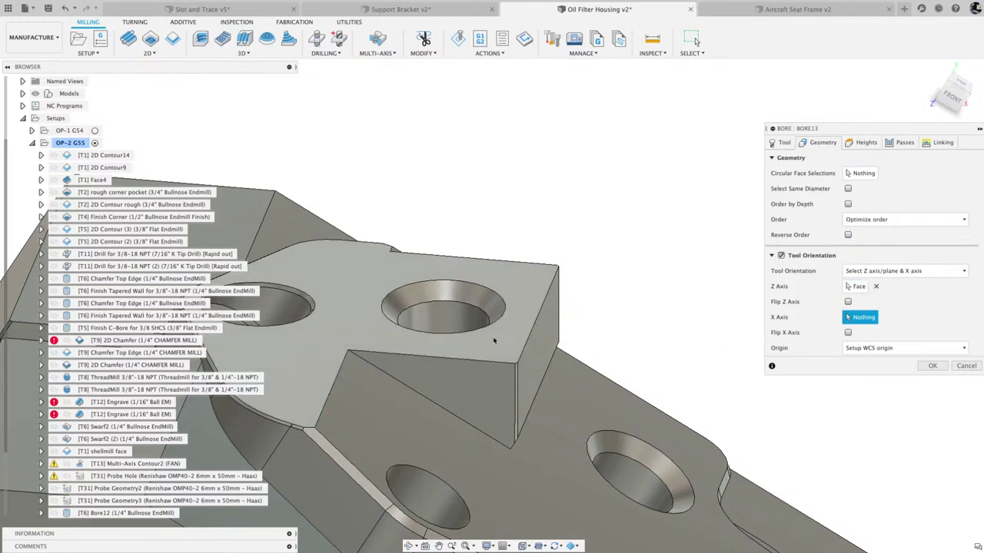
pyautogui.click(860, 173)
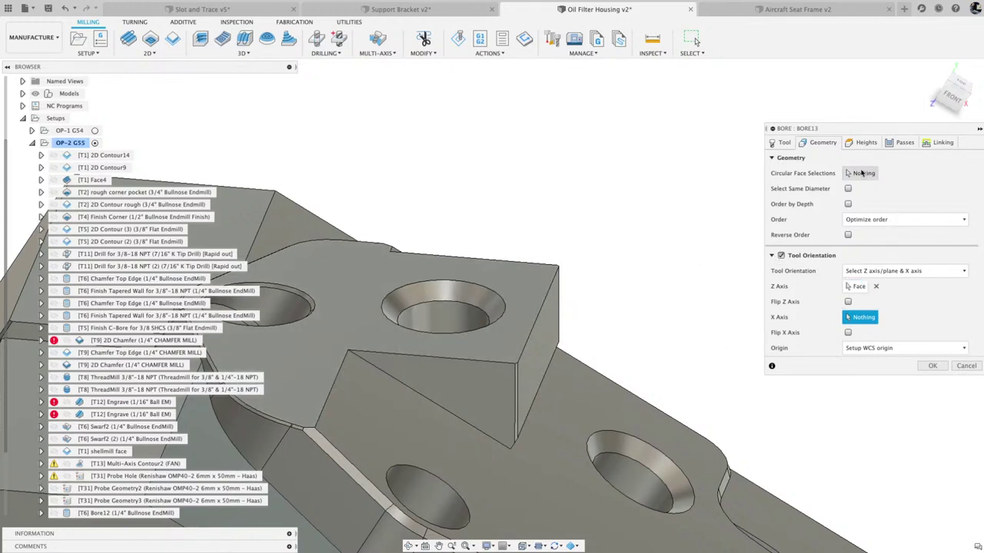
pyautogui.click(474, 324)
# Review the pitch value and accept the new Bore13 operation
pyautogui.click(904, 142)
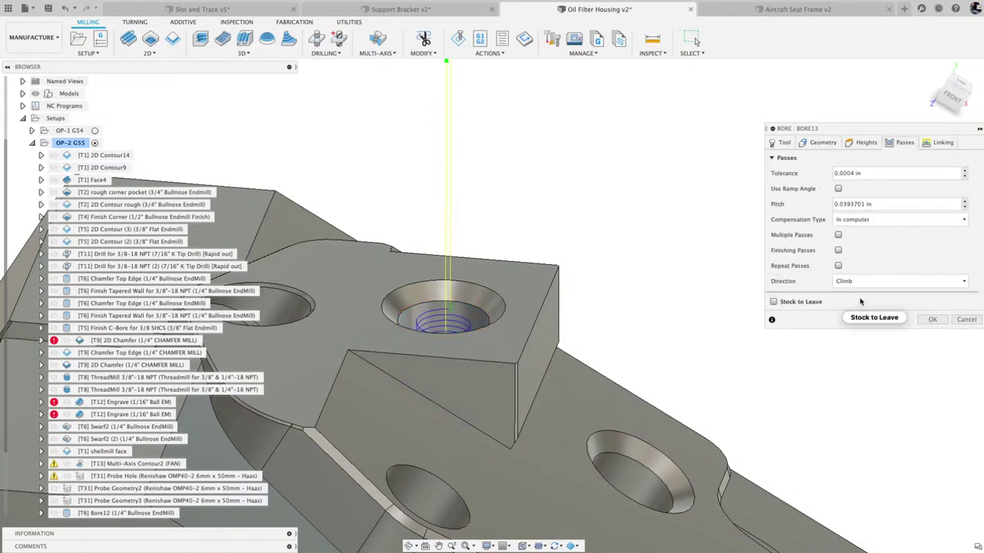
pyautogui.click(875, 203)
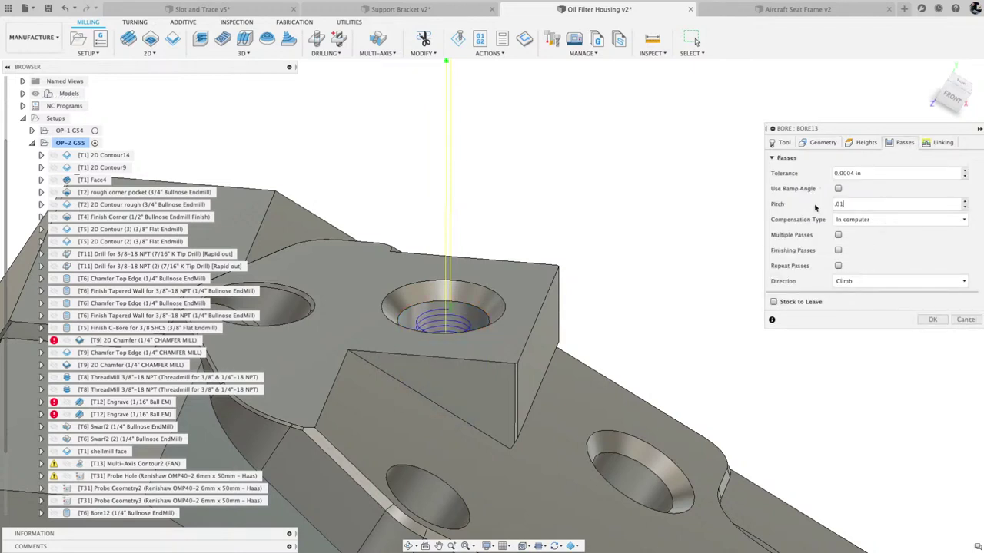
pyautogui.click(929, 321)
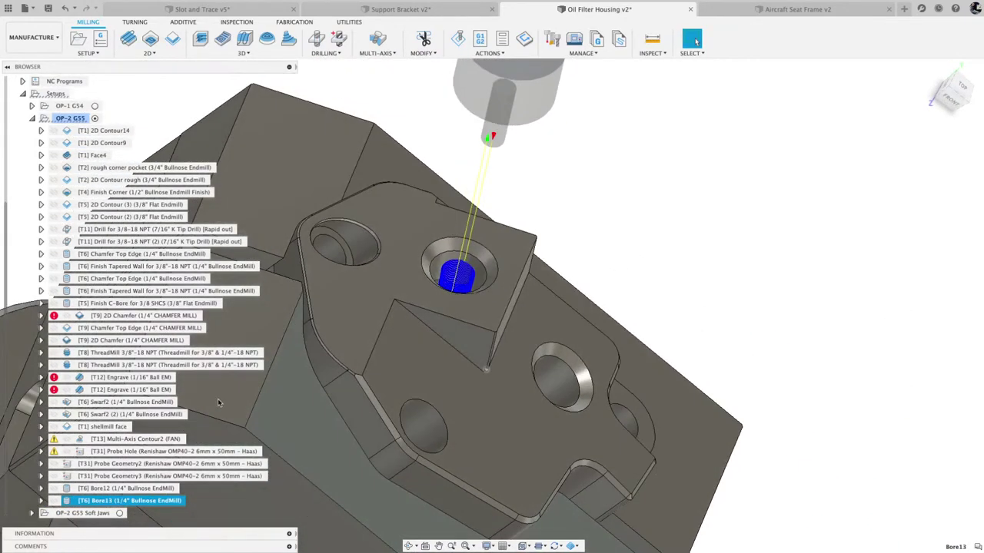
# Select Bore12 together with Bore13 and simulate both toolpaths
pyautogui.keyDown('shift'); pyautogui.moveTo(217, 403); pyautogui.dragTo(121, 492, button='middle'); pyautogui.keyUp('shift')
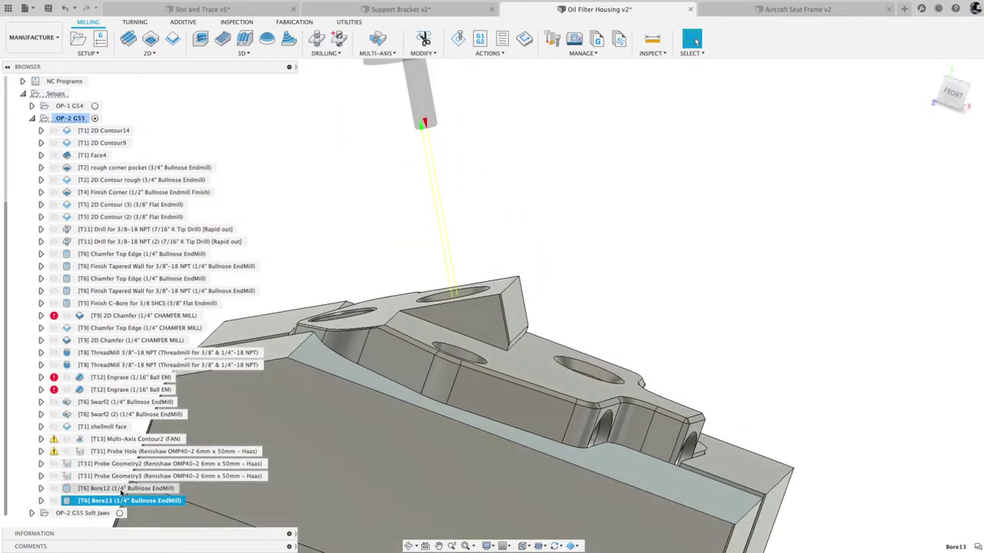
pyautogui.keyDown('shift'); pyautogui.click(121, 488); pyautogui.keyUp('shift')
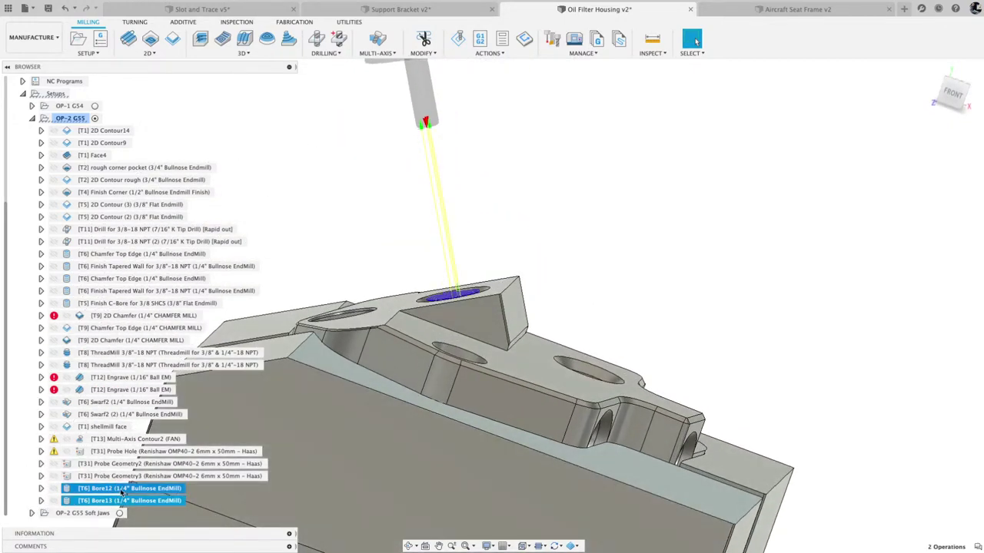
pyautogui.rightClick(121, 491)
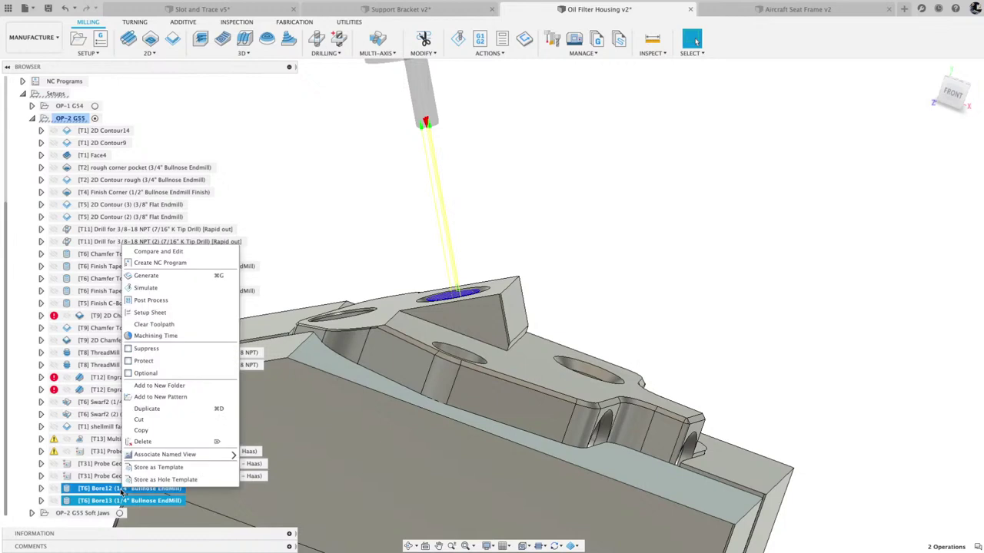
pyautogui.click(171, 289)
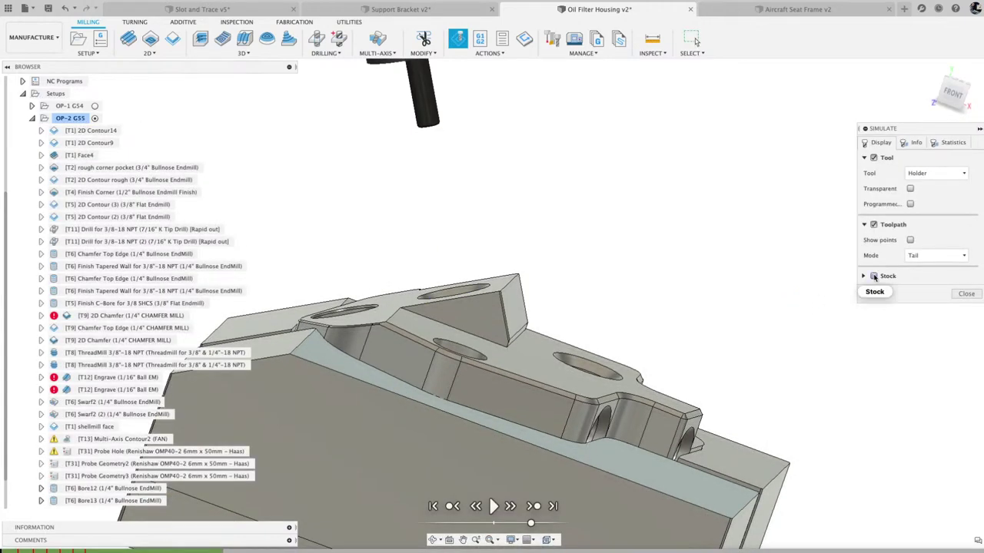
# Play the bore simulation through the cut, pause it, and exit simulation
pyautogui.click(493, 506)
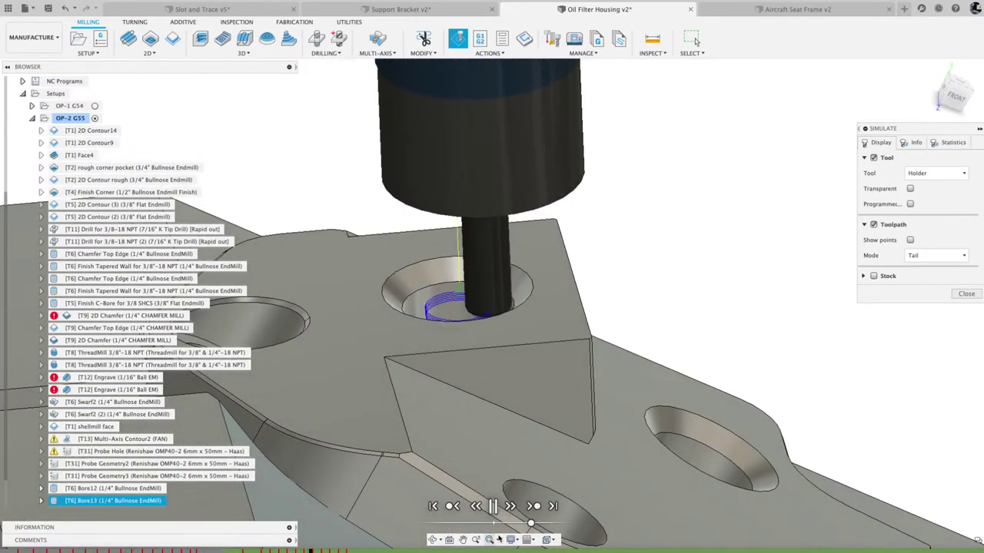
pyautogui.click(492, 506)
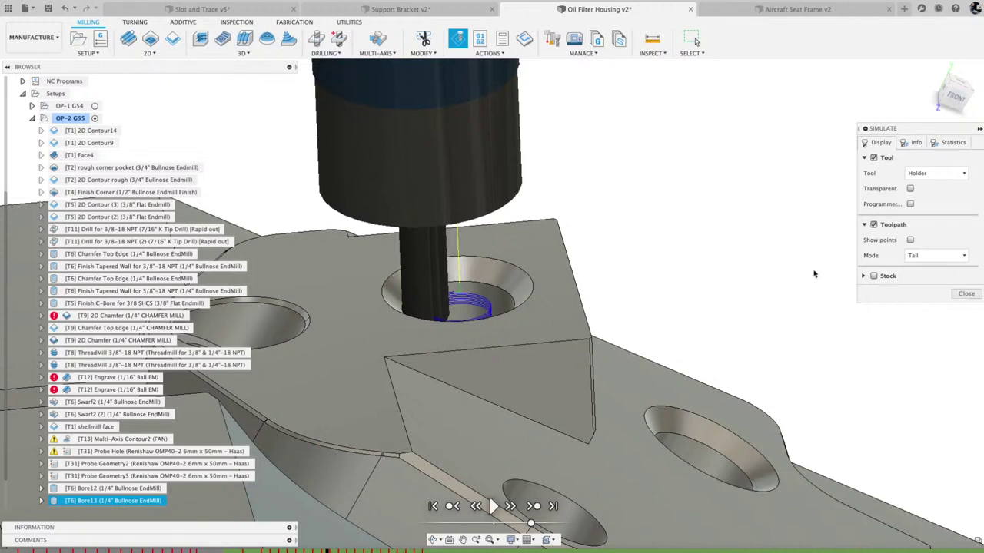
pyautogui.click(966, 295)
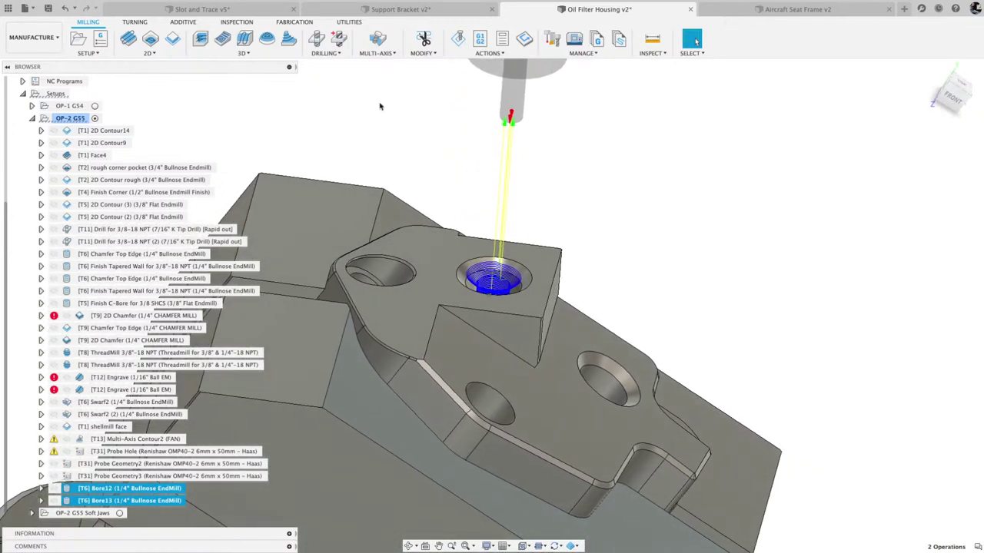
# Start a Circular operation targeting the 0.625 in hole
pyautogui.click(149, 54)
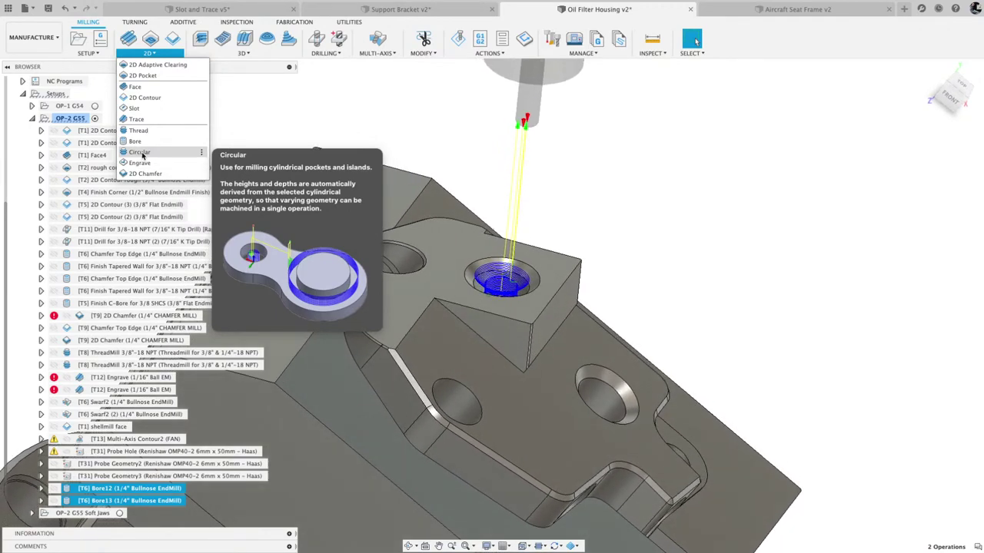
pyautogui.click(140, 152)
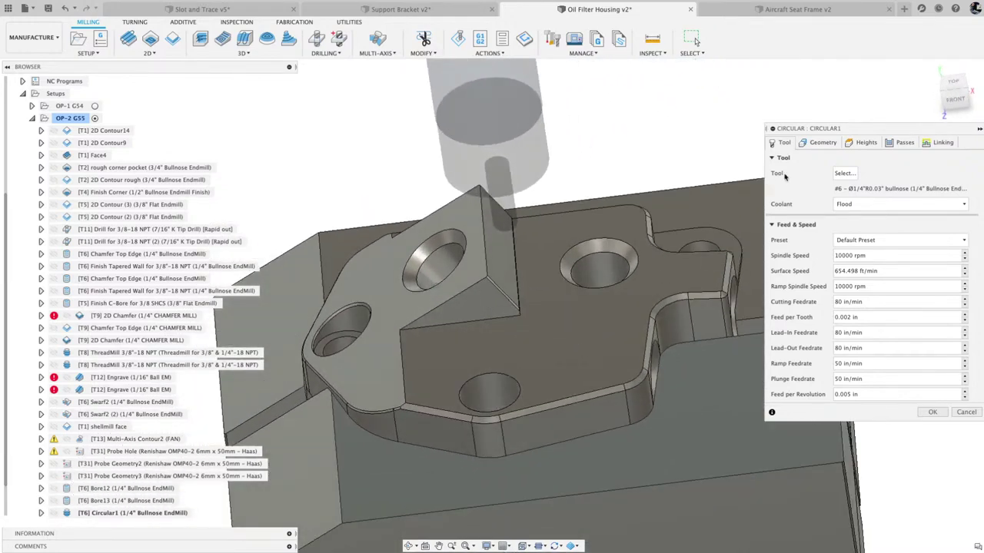
pyautogui.click(818, 145)
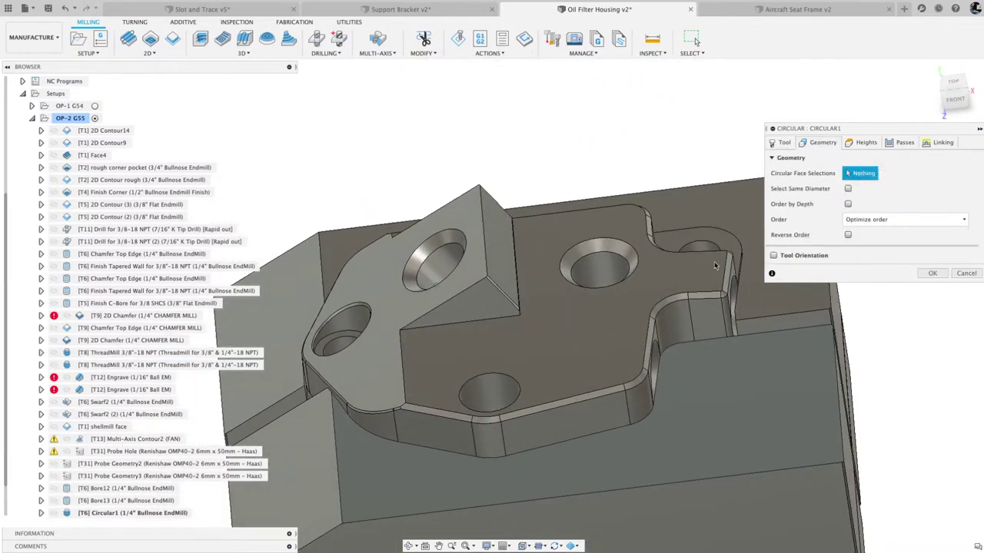
pyautogui.click(489, 389)
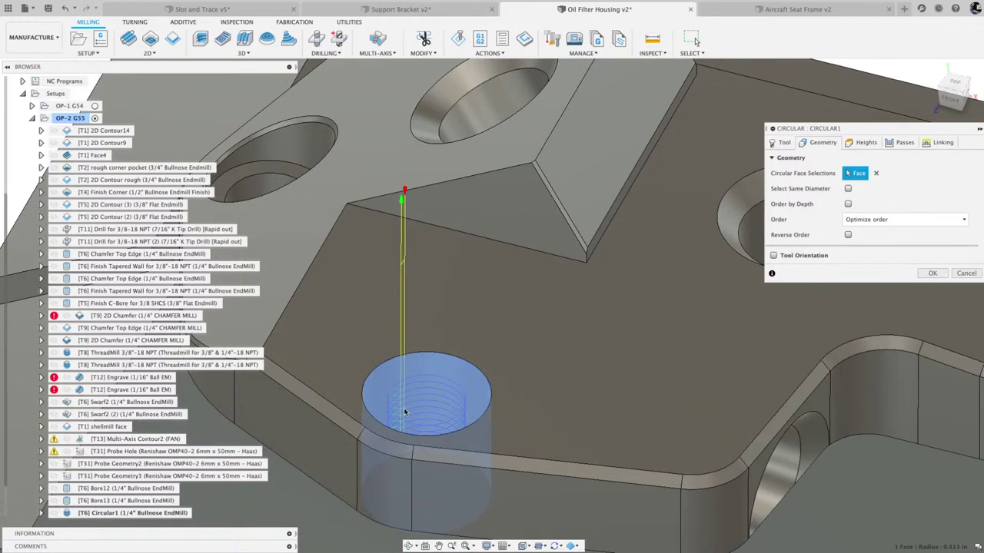
# Set a 0.04 in maximum roughing stepdown and enable Lead To Center
pyautogui.click(904, 142)
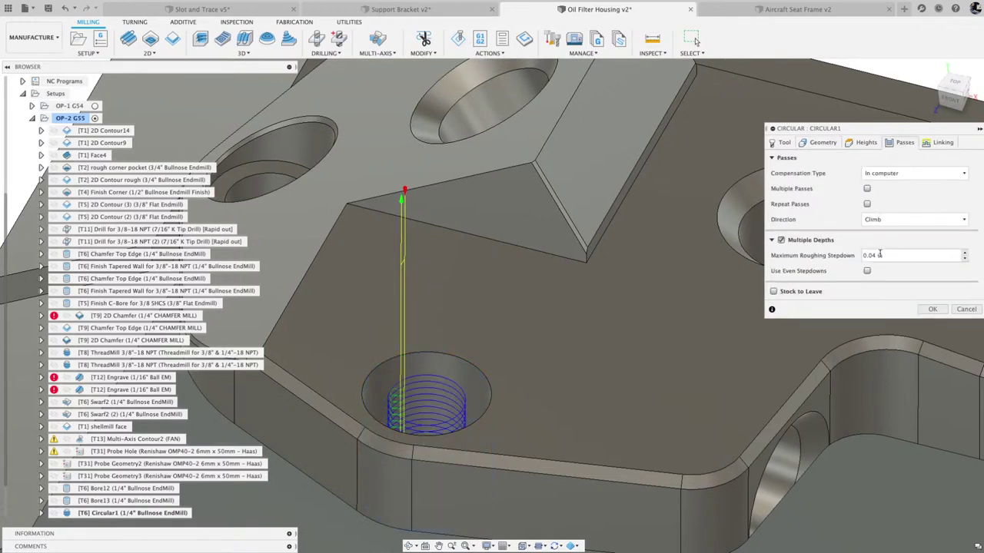
pyautogui.doubleClick(879, 254)
pyautogui.moveTo(869, 257)
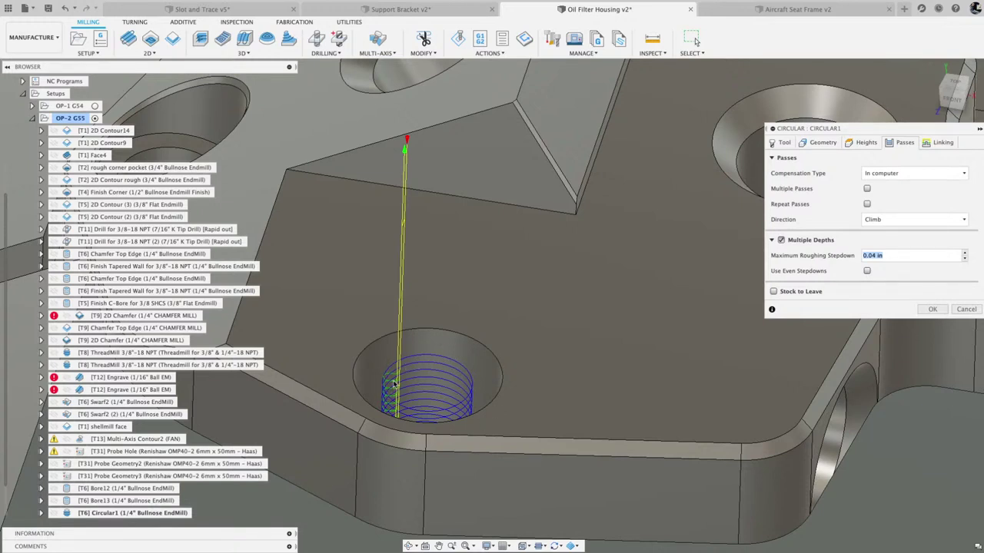
pyautogui.click(943, 143)
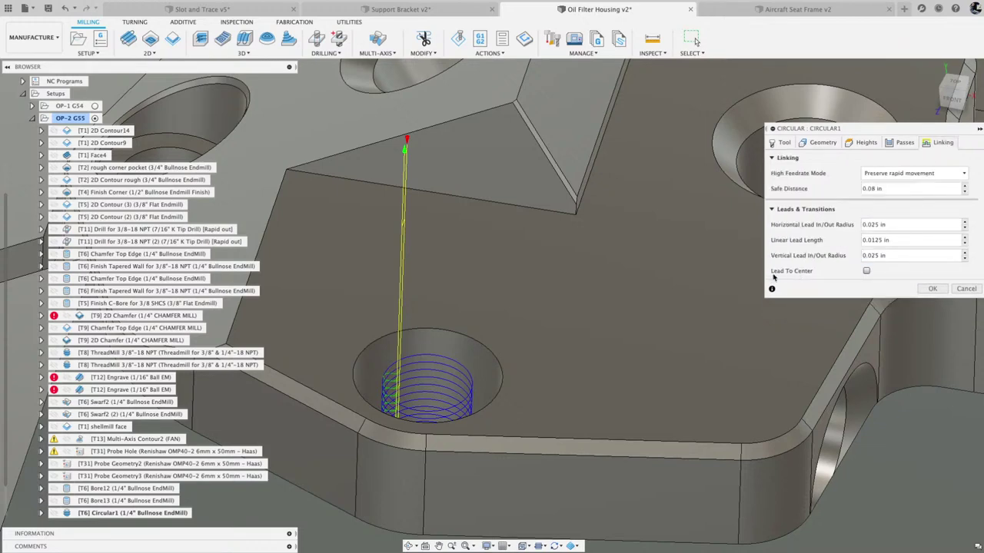
pyautogui.scroll(5, 630, 322)
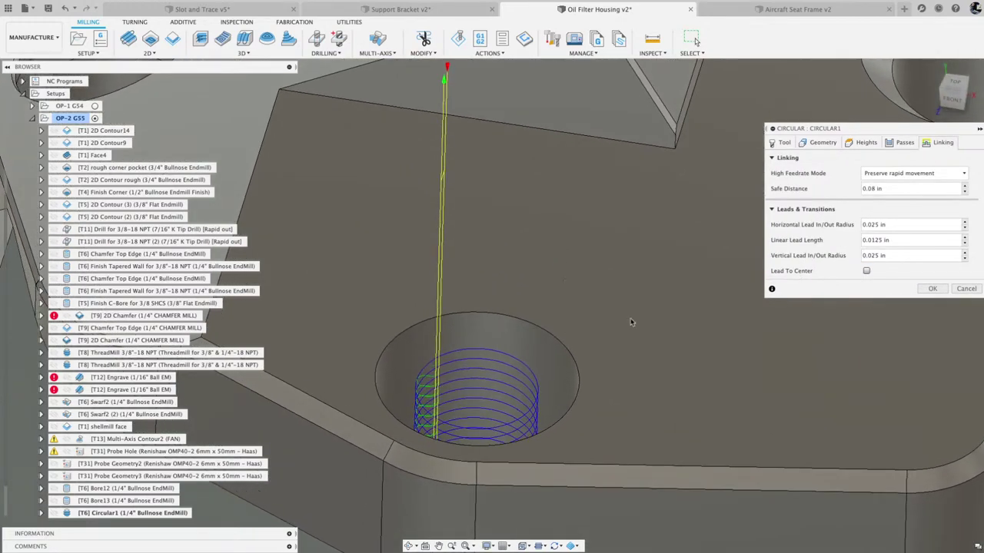
pyautogui.click(865, 272)
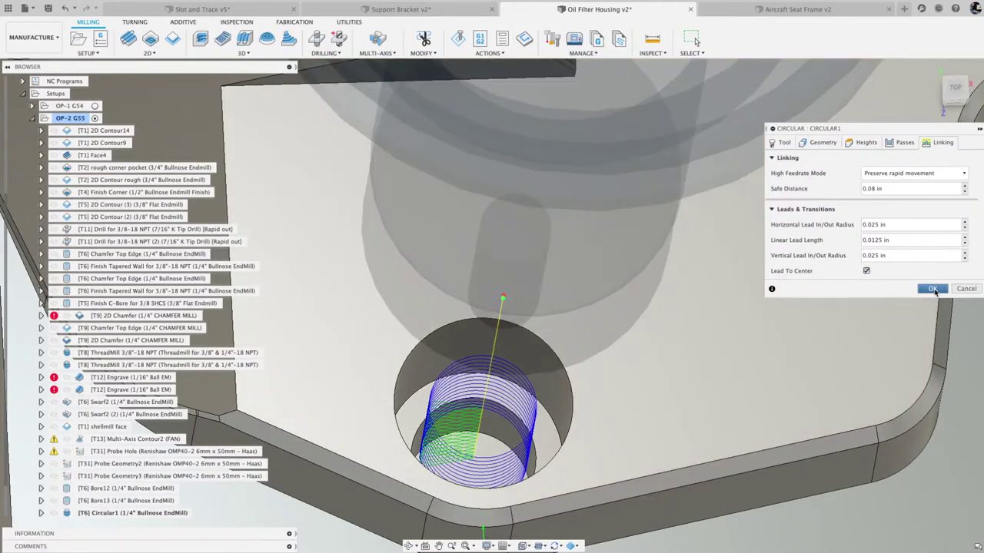
pyautogui.click(933, 289)
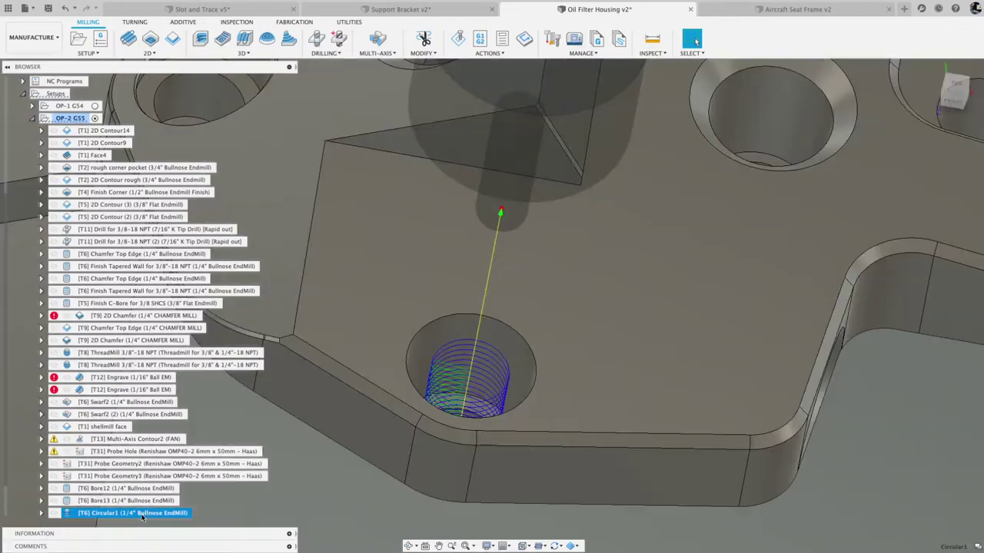
pyautogui.rightClick(180, 512)
pyautogui.click(215, 181)
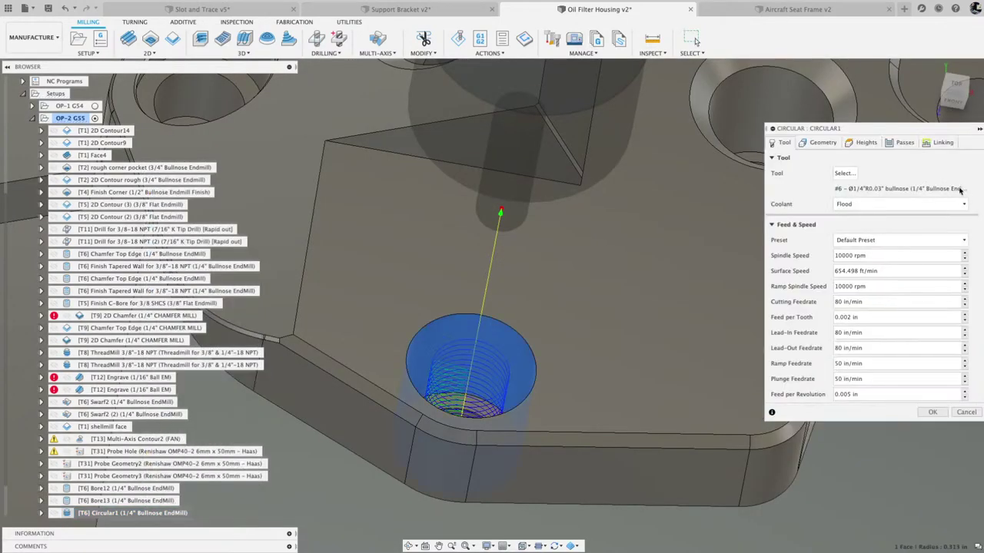
pyautogui.click(907, 146)
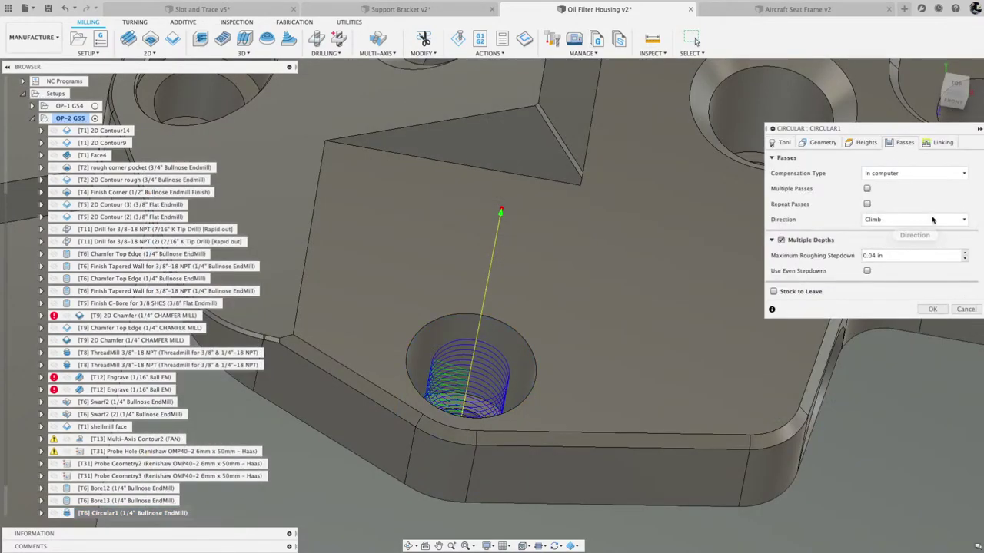
pyautogui.click(938, 173)
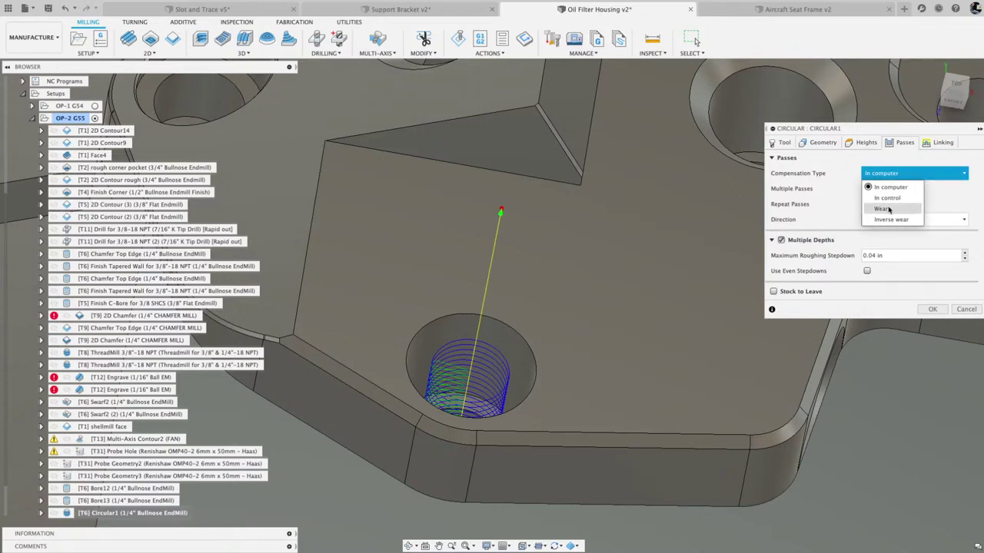
pyautogui.click(965, 309)
pyautogui.click(965, 309)
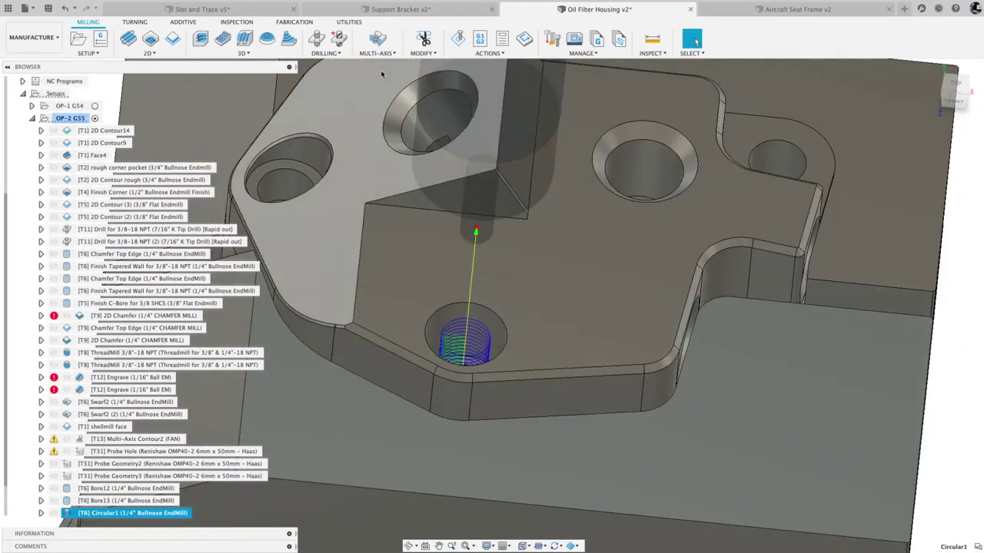
pyautogui.click(149, 54)
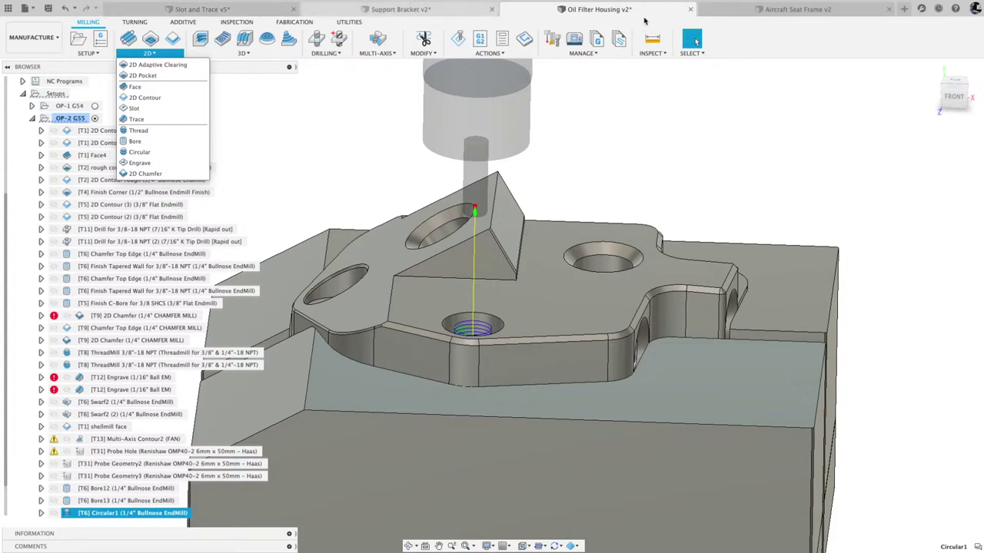
# In Aircraft Seat Frame, expand Setup1, check a trial 2D Contour's chamfer width, then discard it
pyautogui.click(737, 12)
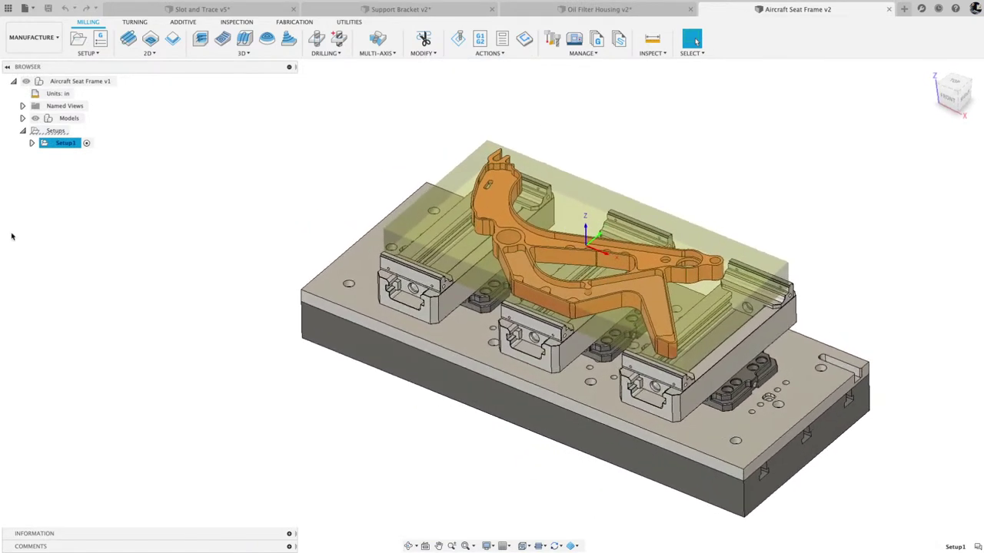
pyautogui.click(31, 143)
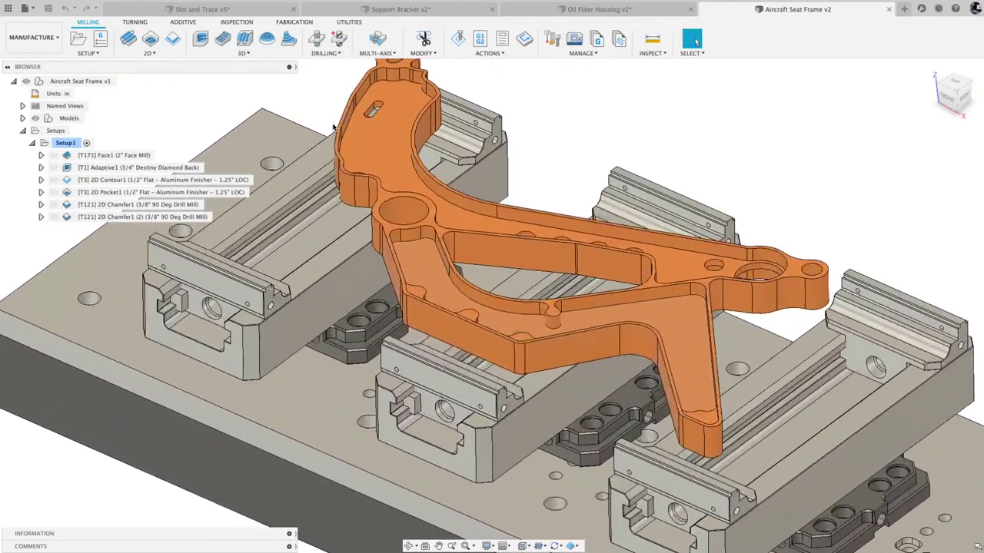
pyautogui.click(149, 53)
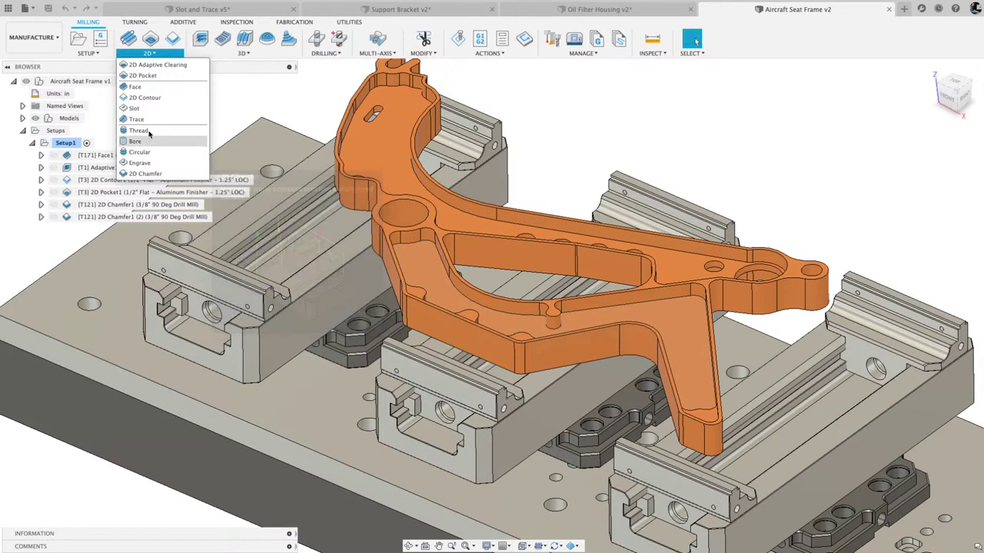
pyautogui.click(143, 99)
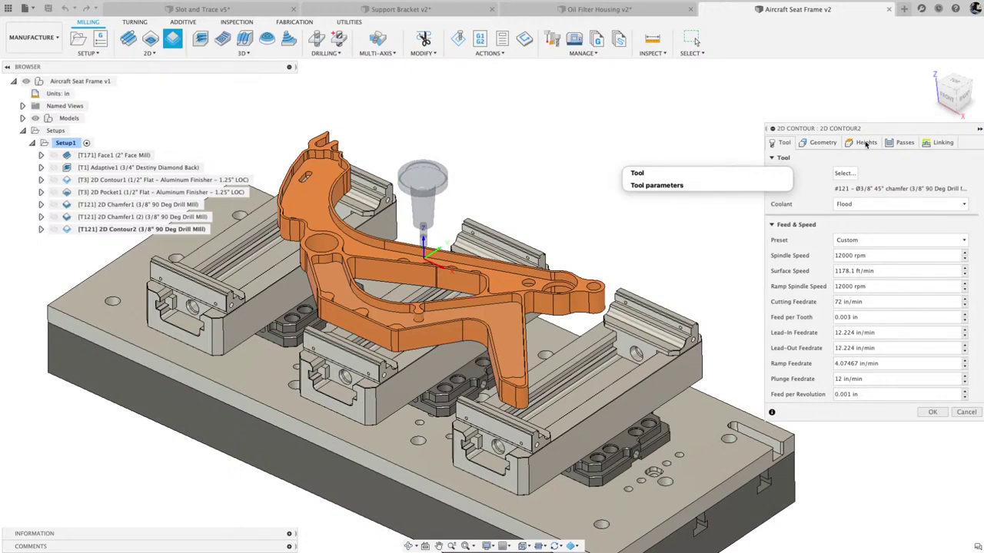
pyautogui.click(905, 143)
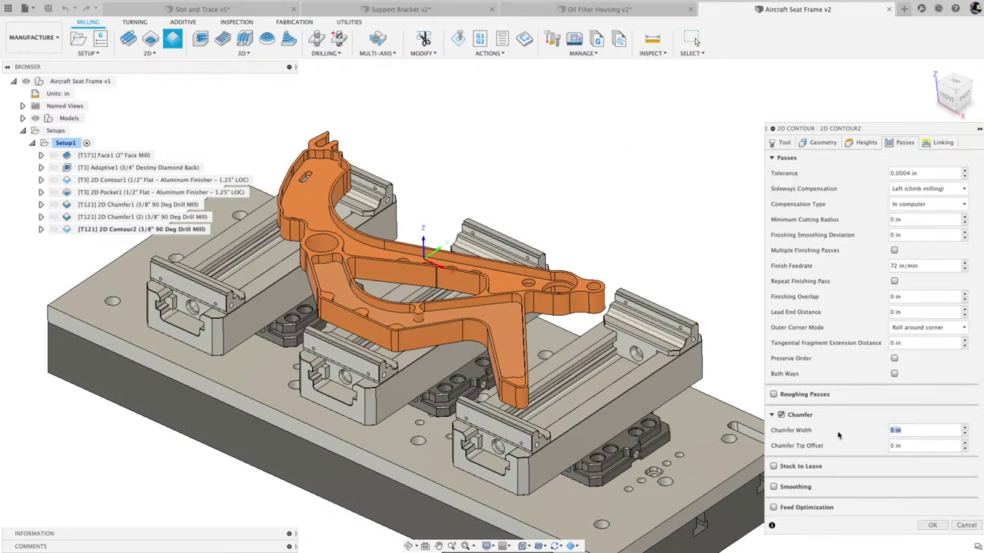
pyautogui.click(895, 430)
pyautogui.click(964, 525)
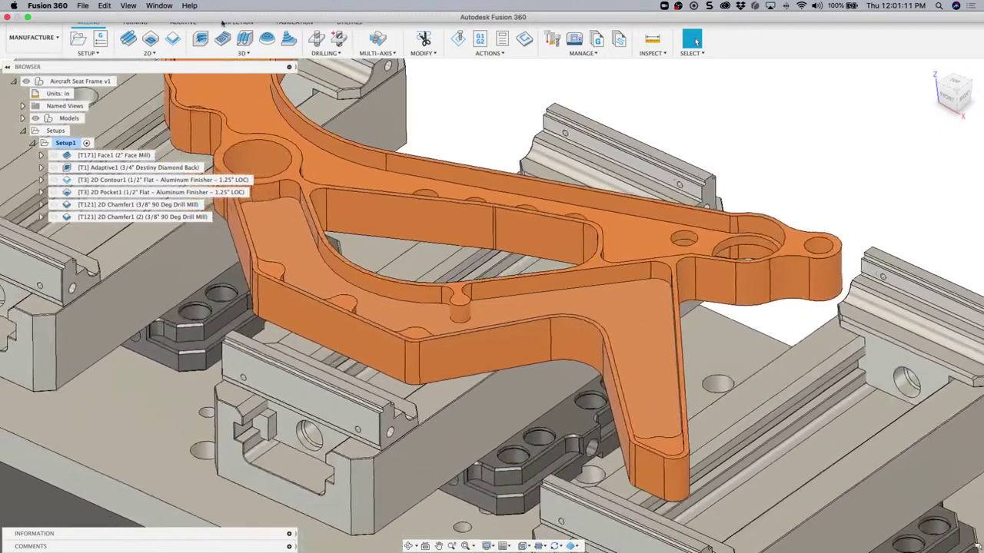
# Start a 2D Chamfer and chain five upper-pocket edges, including the notch and left arm
pyautogui.click(150, 53)
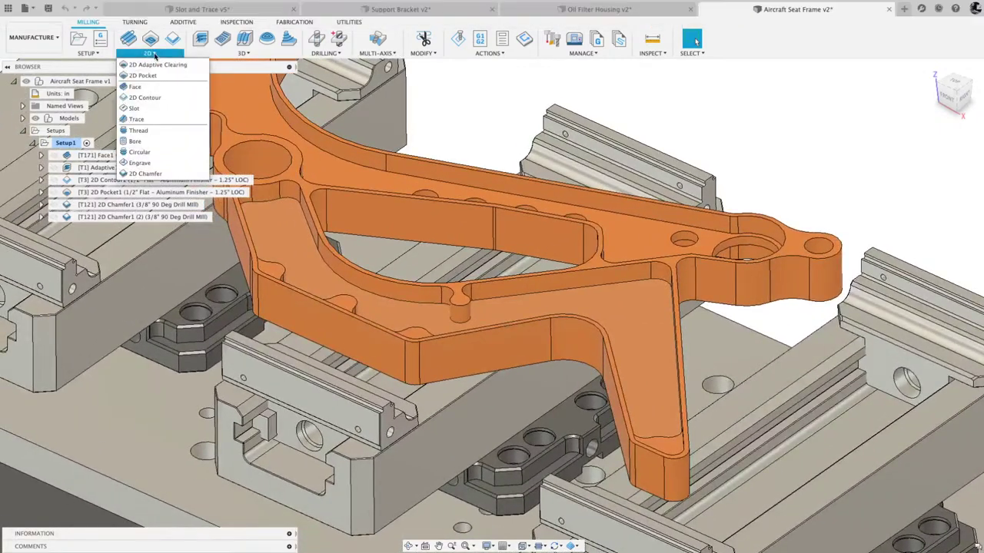
pyautogui.click(141, 174)
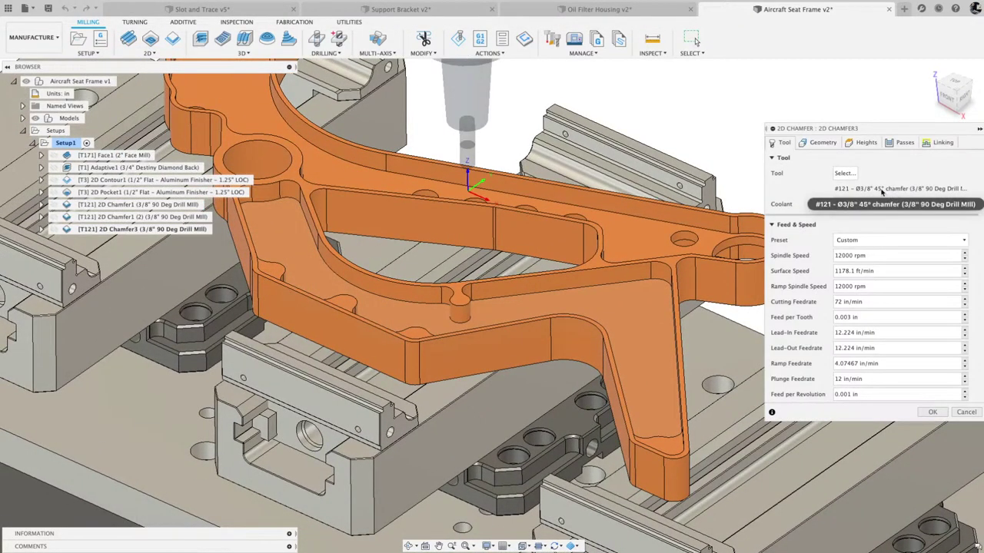
pyautogui.click(822, 143)
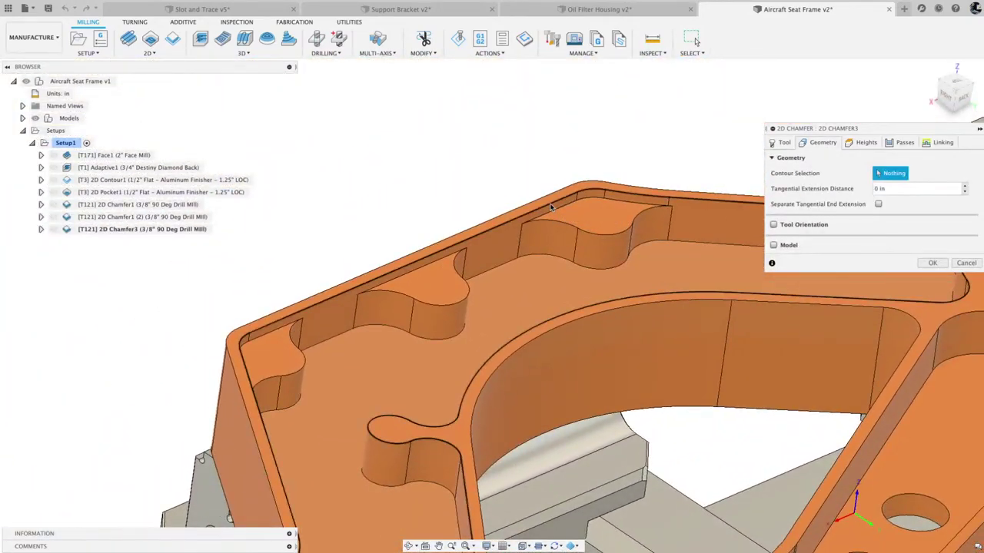
pyautogui.click(552, 209)
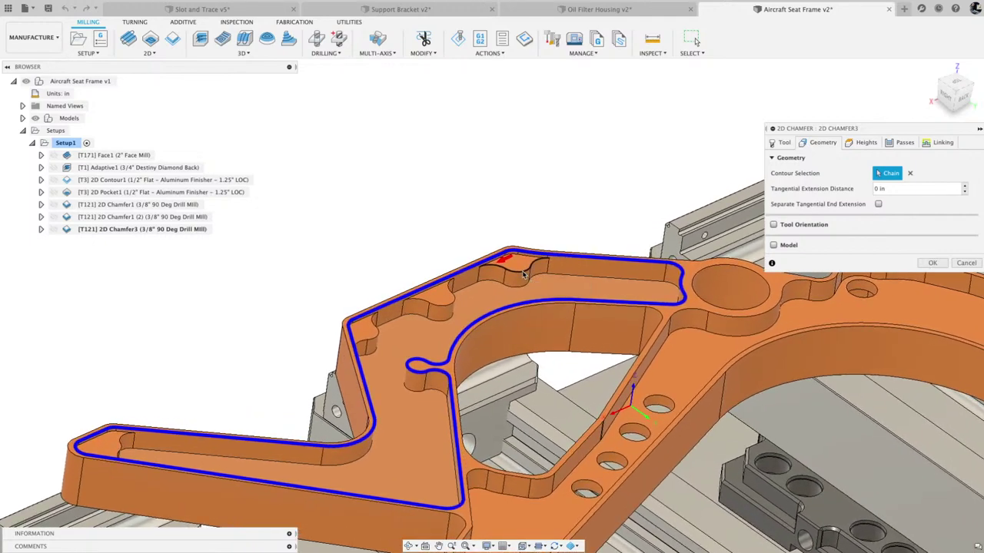
pyautogui.click(434, 316)
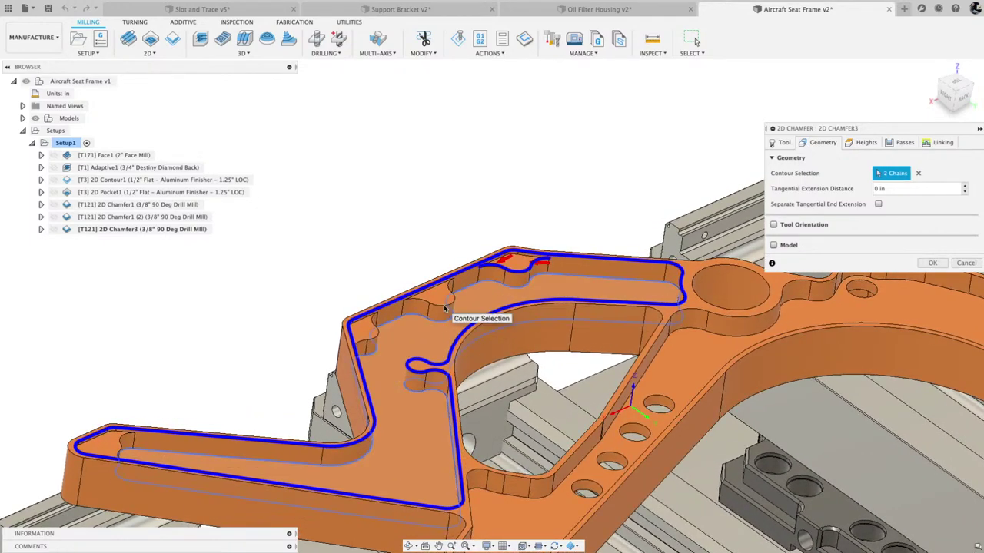
pyautogui.click(435, 309)
pyautogui.click(398, 332)
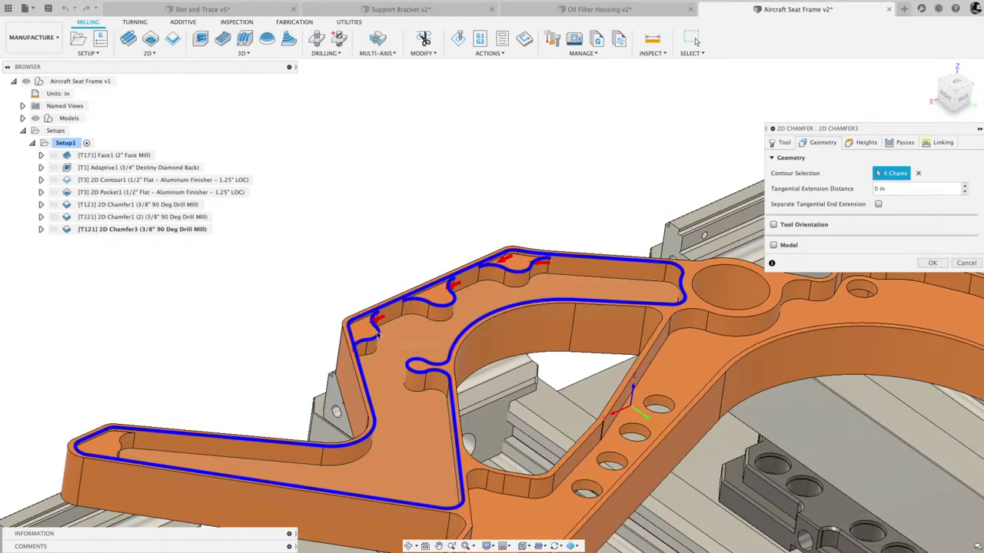
pyautogui.click(126, 394)
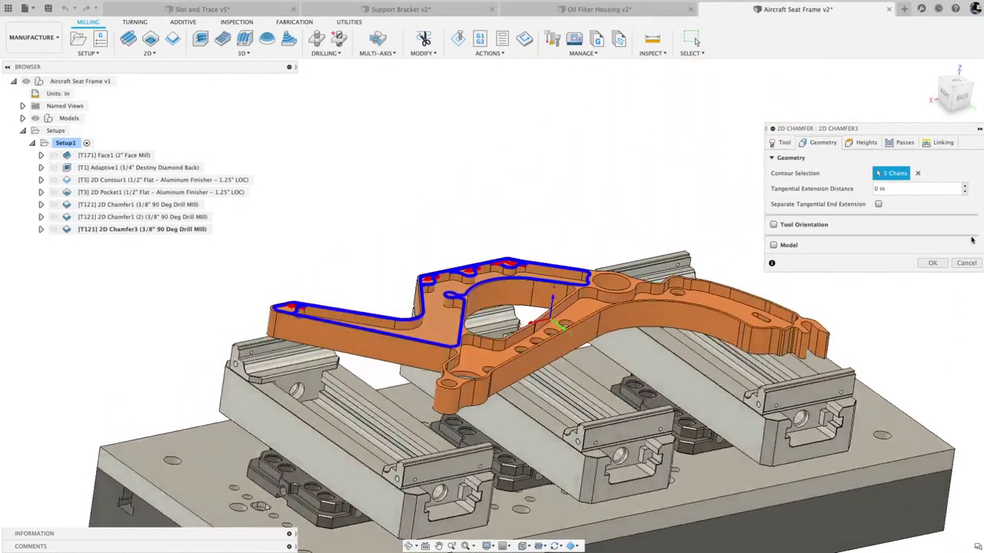
pyautogui.click(903, 145)
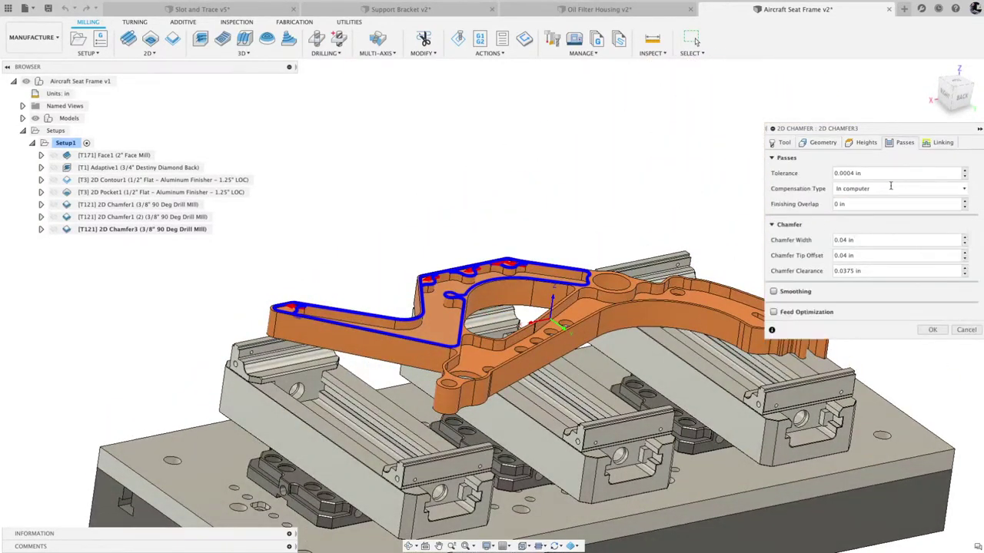
# Enter 2D Chamfer3's Passes values: chamfer width .01, tip offset .1, chamfer clearance .01
pyautogui.click(845, 239)
pyautogui.moveTo(862, 257); pyautogui.dragTo(832, 257)
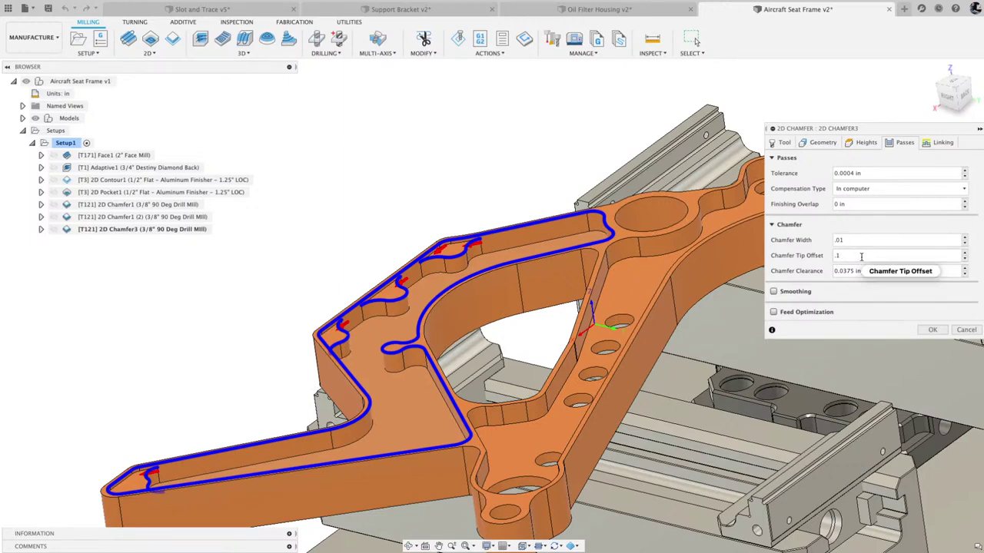
pyautogui.moveTo(861, 257)
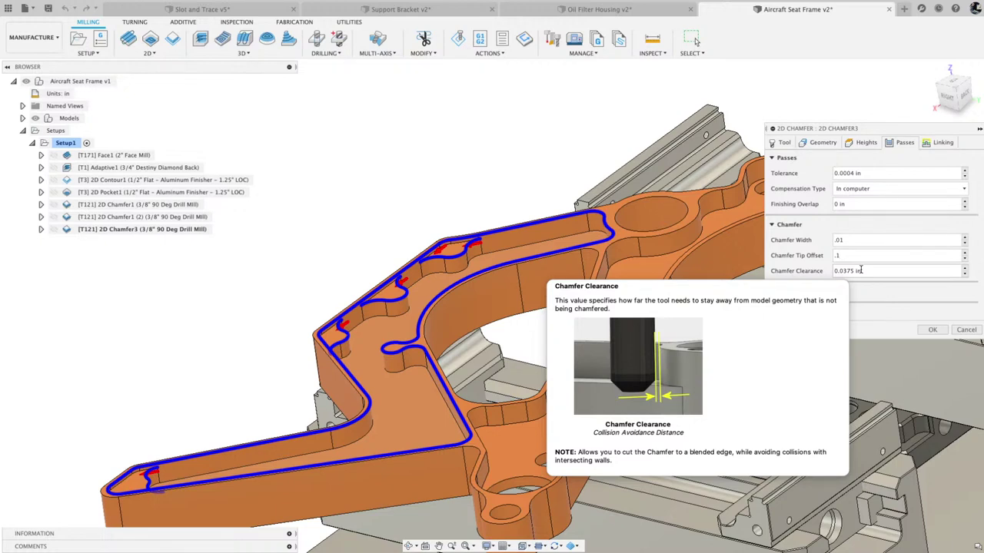
pyautogui.click(852, 270)
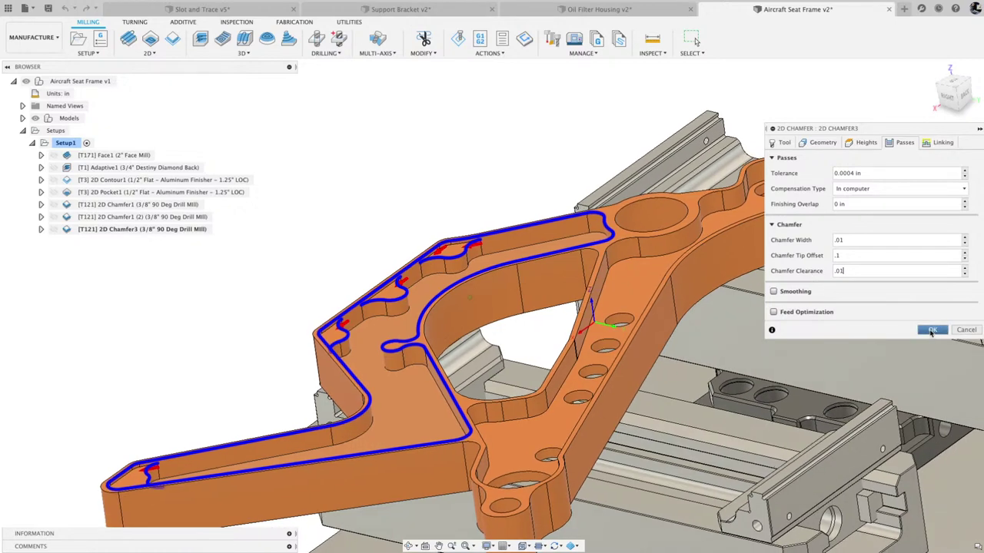
pyautogui.click(859, 146)
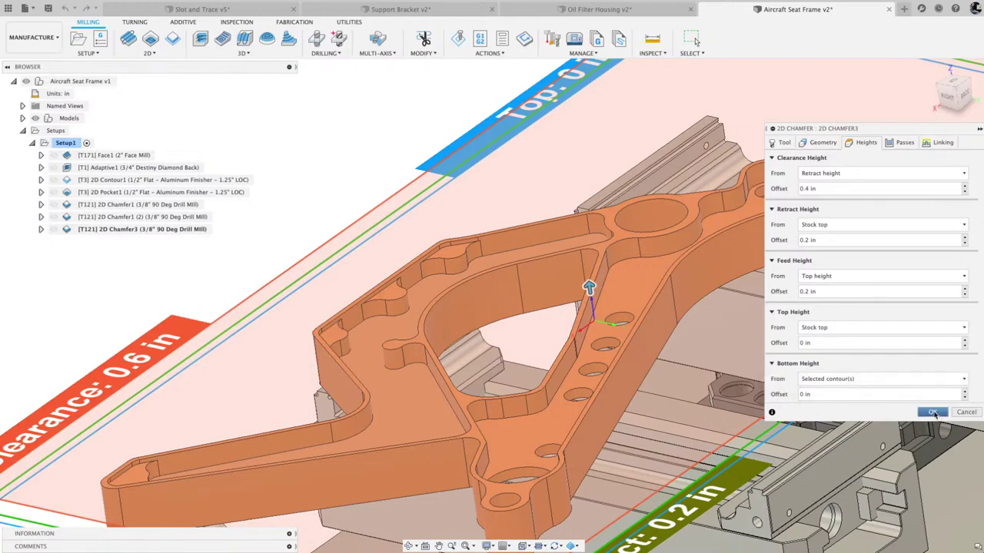
# Accept 2D Chamfer3, watch its simulation chamfer the pocket edges from several angles, then exit
pyautogui.click(933, 413)
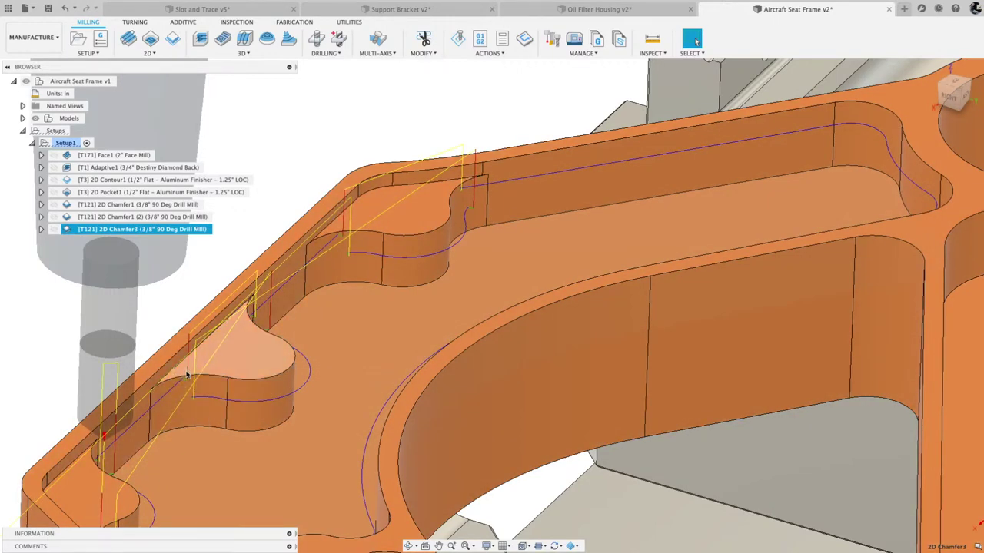
pyautogui.keyDown('shift'); pyautogui.moveTo(187, 375); pyautogui.dragTo(377, 277, button='middle'); pyautogui.keyUp('shift')
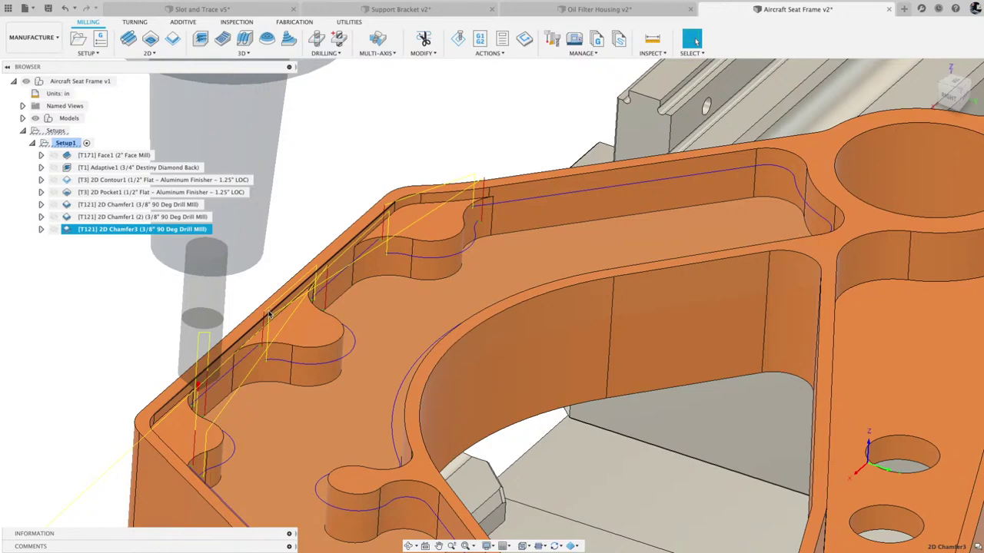
pyautogui.keyDown('shift'); pyautogui.moveTo(281, 305); pyautogui.dragTo(292, 337, button='middle'); pyautogui.keyUp('shift')
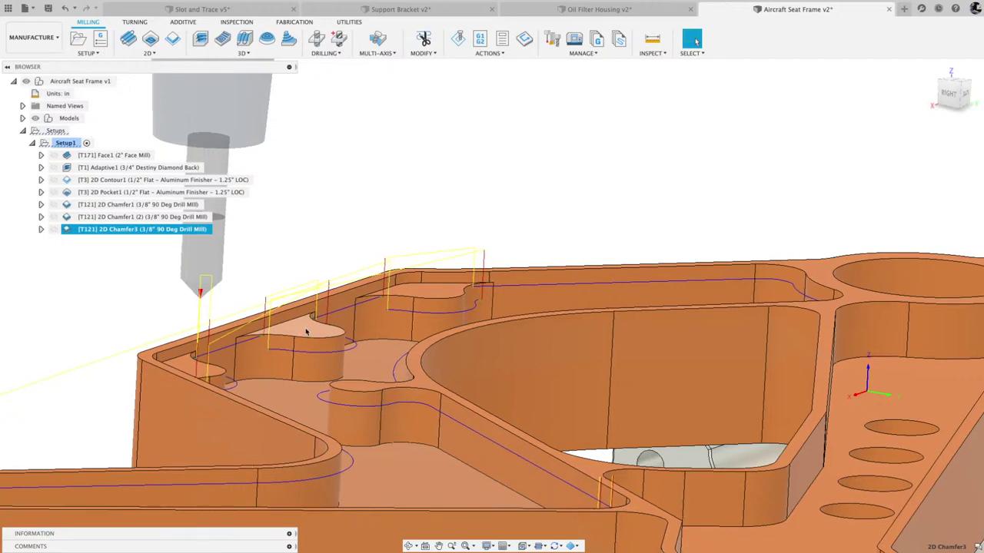
pyautogui.scroll(5, 275, 335)
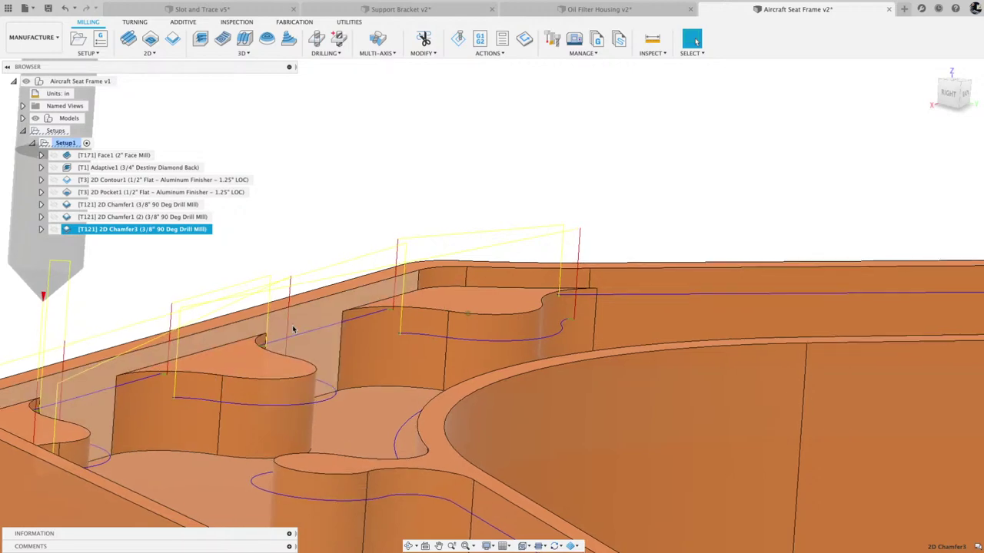
pyautogui.scroll(-2, 292, 330)
pyautogui.scroll(-2, 292, 330)
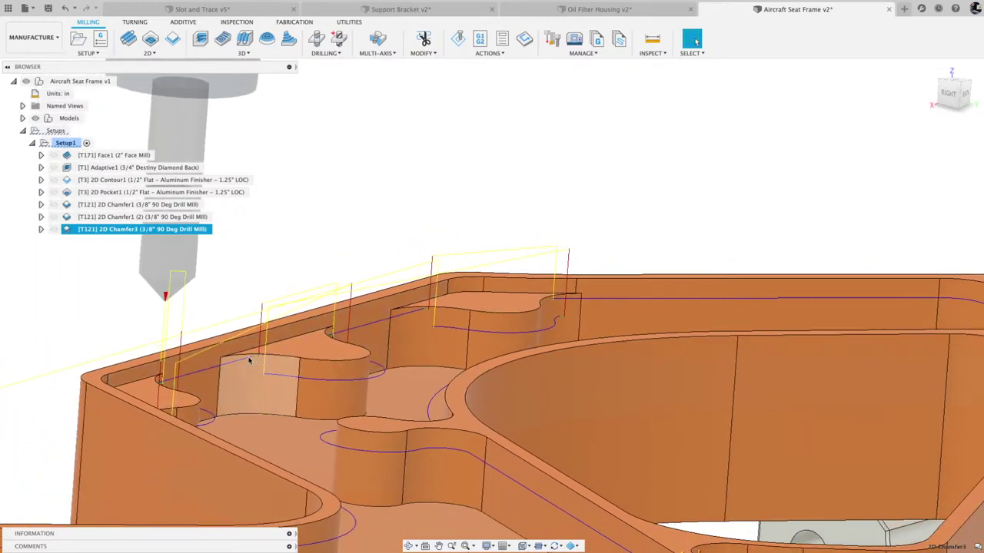
pyautogui.keyDown('shift'); pyautogui.moveTo(248, 361); pyautogui.dragTo(453, 36, button='middle'); pyautogui.keyUp('shift')
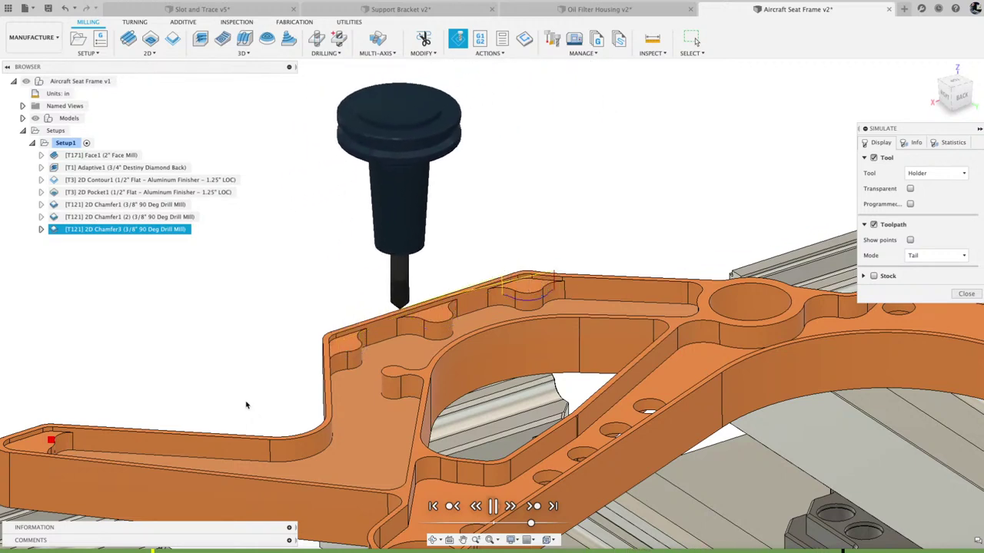
pyautogui.keyDown('shift'); pyautogui.moveTo(743, 430); pyautogui.dragTo(975, 323, button='middle'); pyautogui.keyUp('shift')
pyautogui.click(966, 293)
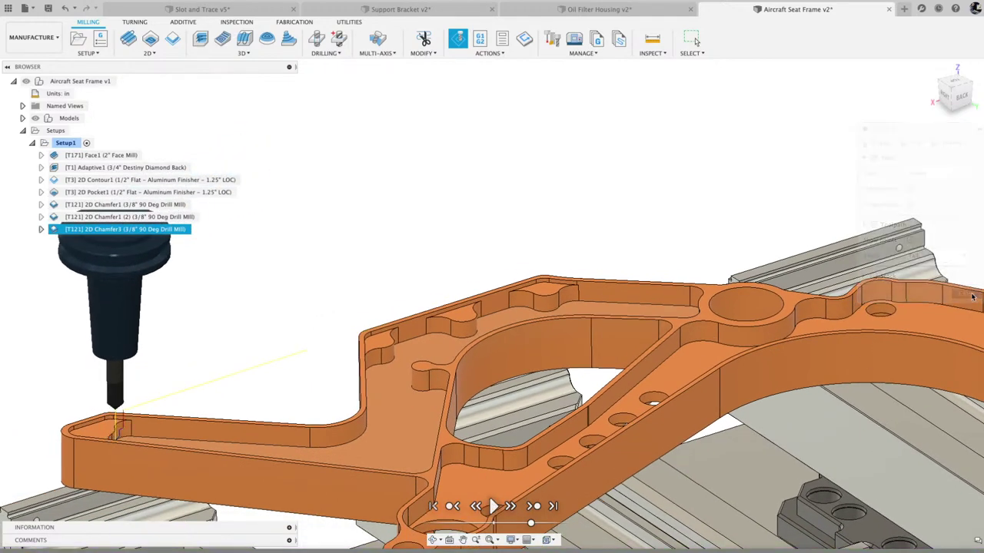
# Reopen 2D Chamfer3, review its Heights and Passes settings, and regenerate with a 0.05 tip offset
pyautogui.rightClick(121, 233)
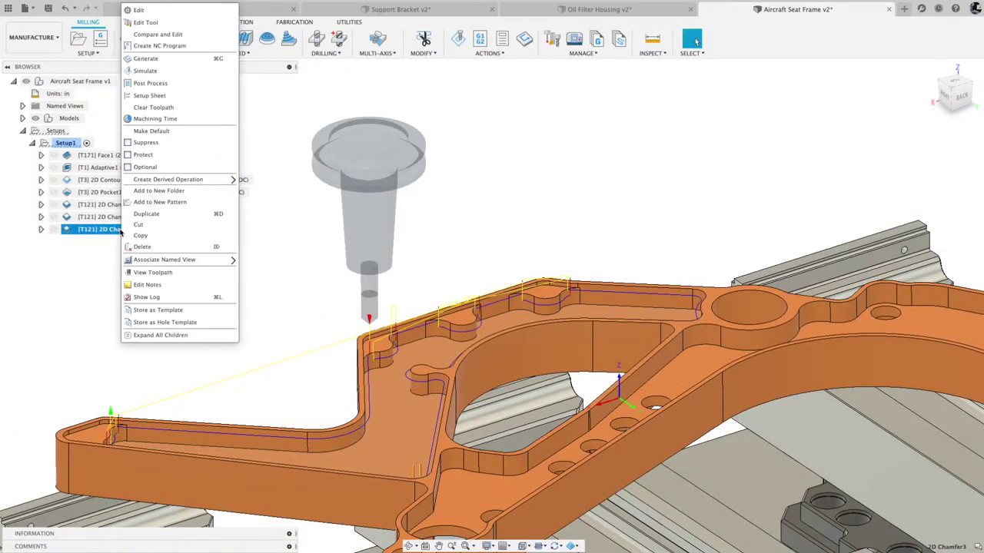
pyautogui.click(167, 20)
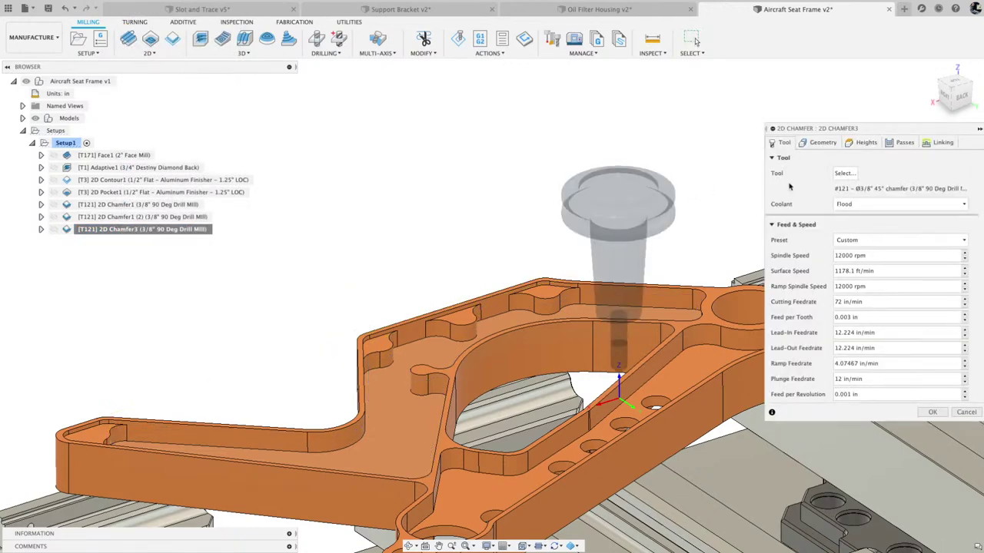
pyautogui.click(866, 143)
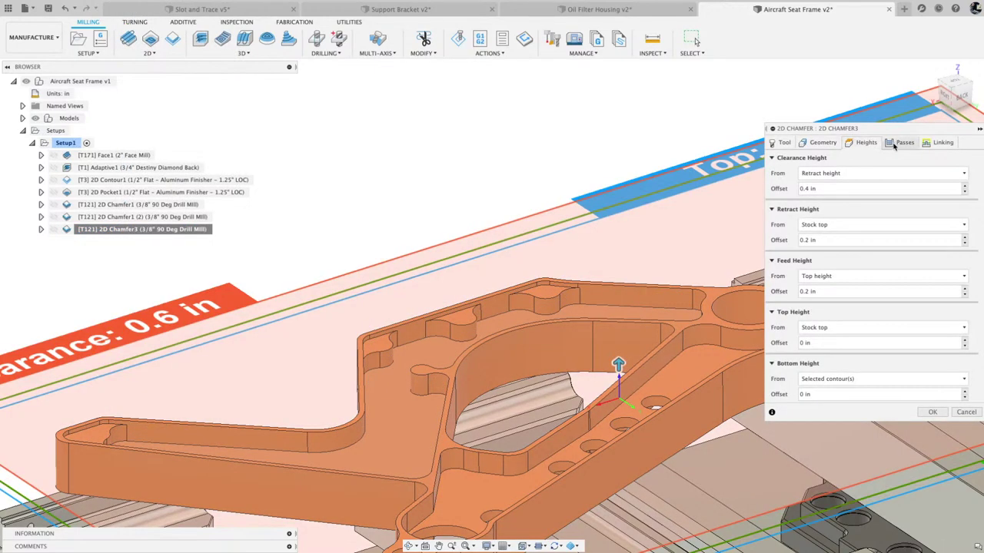
pyautogui.click(899, 143)
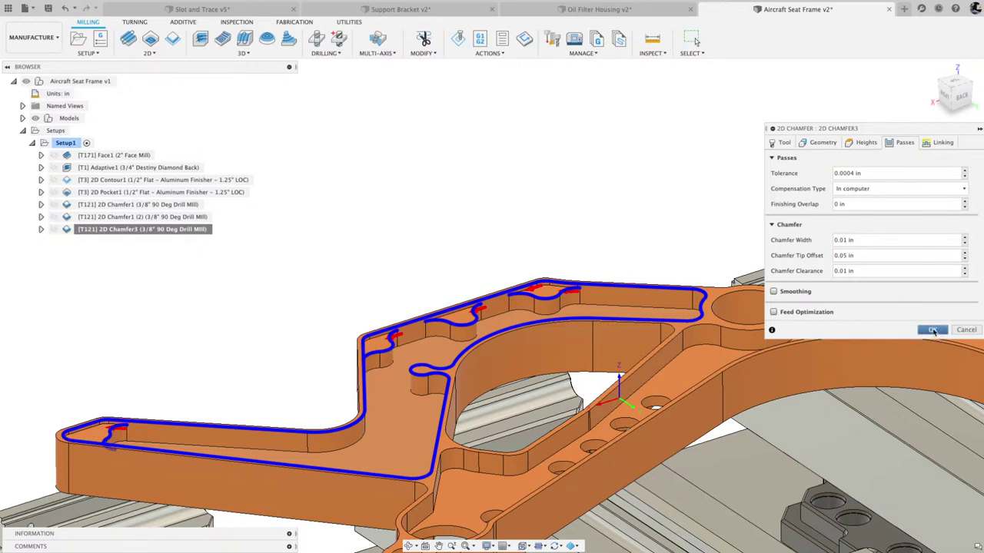
pyautogui.press('Return')
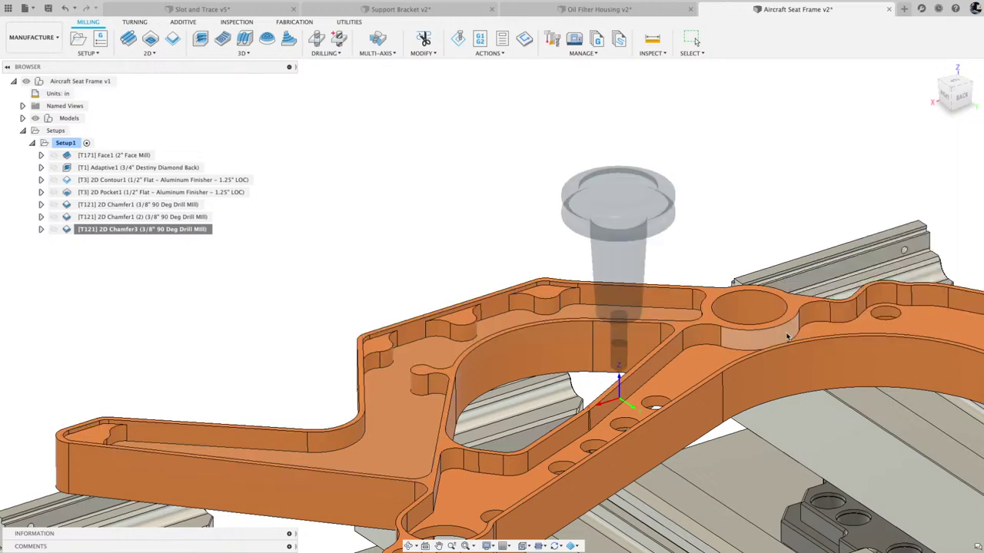
# Simulate the regenerated 2D Chamfer3 toolpath and play it from the start
pyautogui.scroll(5, 787, 335)
pyautogui.keyDown('shift'); pyautogui.moveTo(787, 335); pyautogui.dragTo(714, 292, button='middle'); pyautogui.keyUp('shift')
pyautogui.scroll(-3, 387, 408)
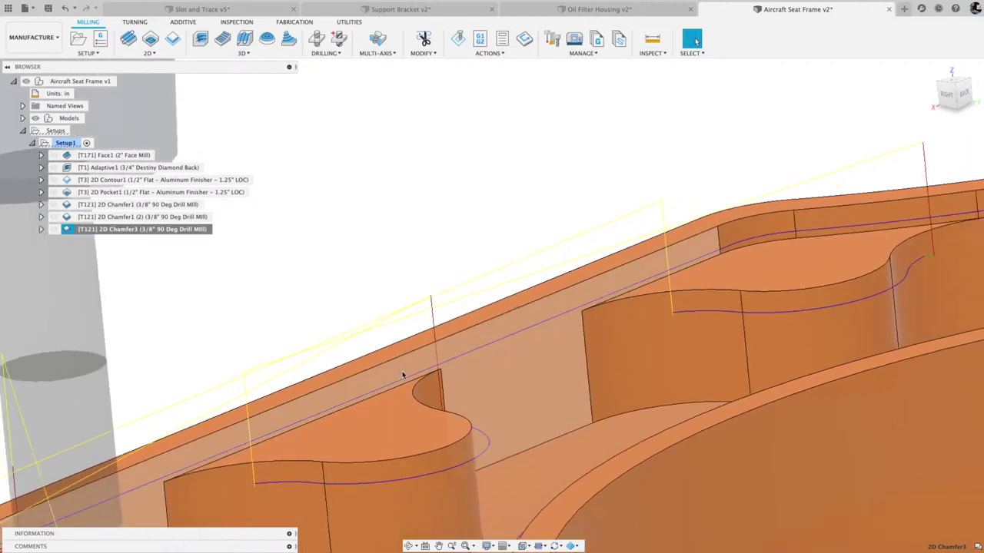
pyautogui.click(457, 42)
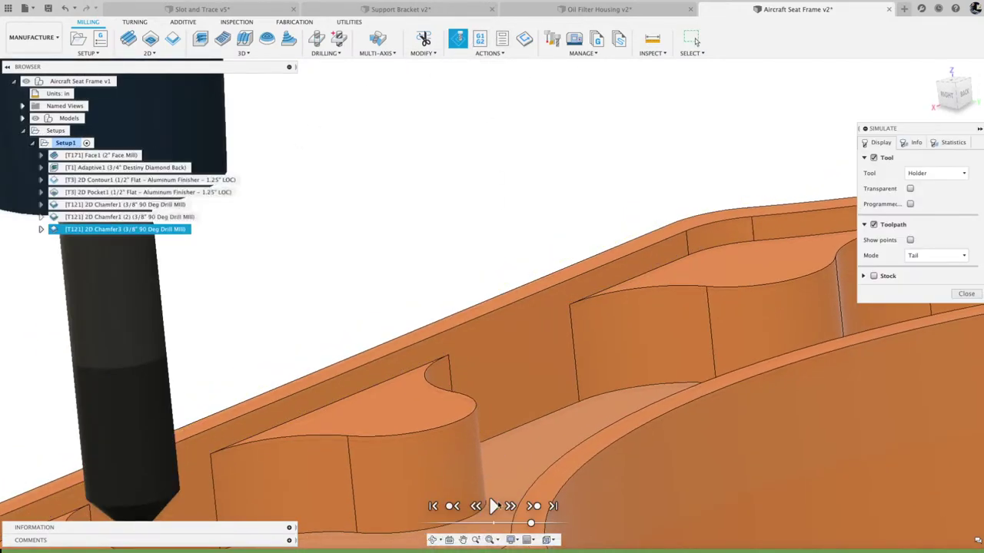
pyautogui.click(493, 506)
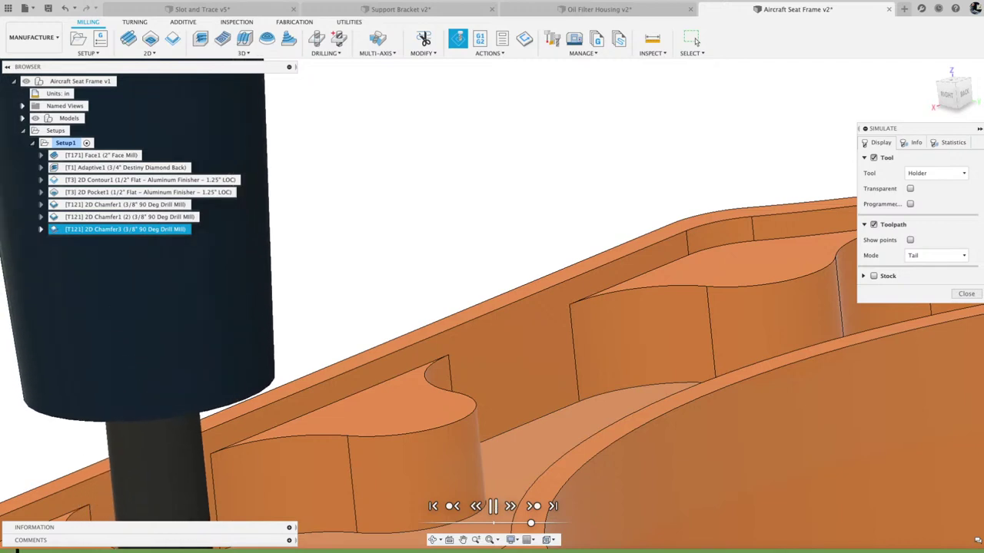
pyautogui.press('Escape')
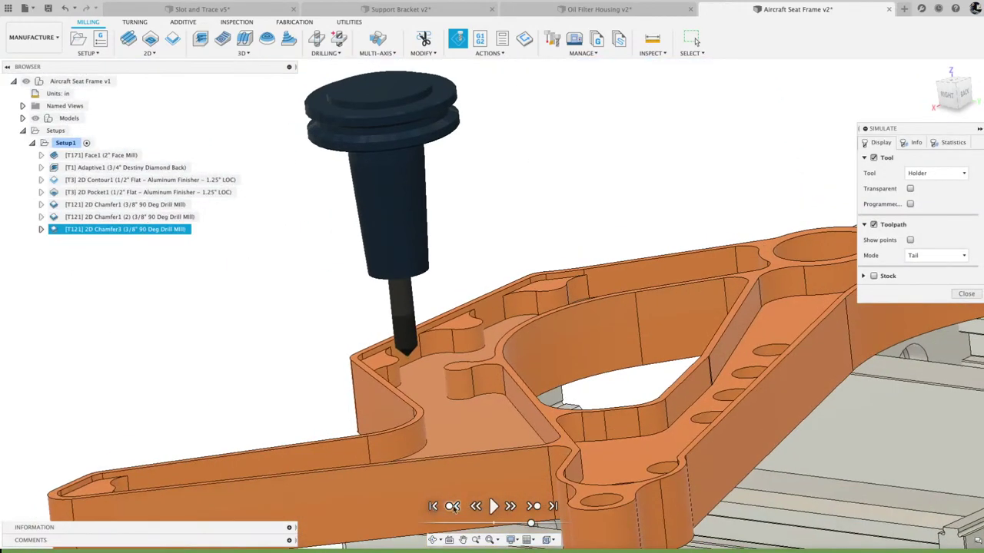
pyautogui.click(493, 505)
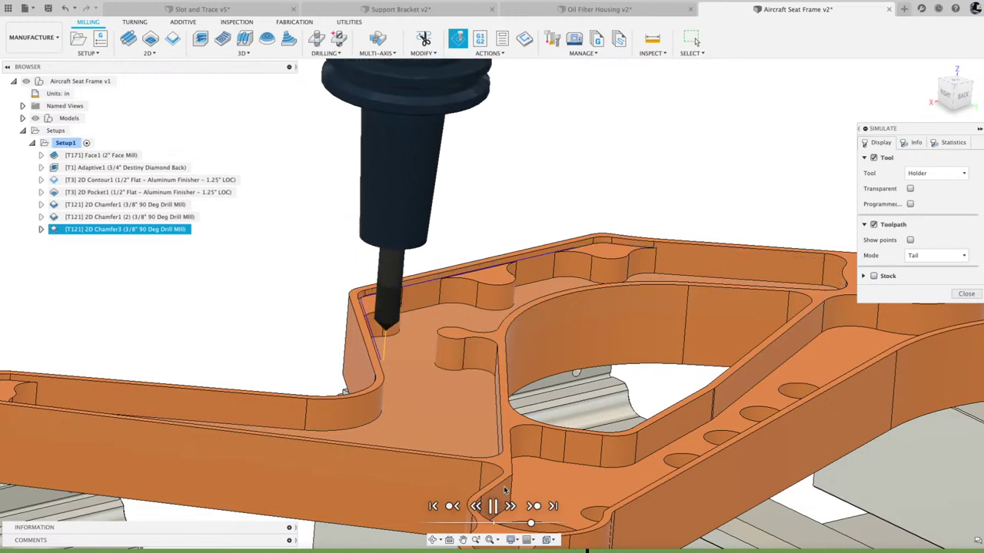
# Zoom and orbit to a top-down view of part and vise, then close the simulation
pyautogui.scroll(-5, 507, 489)
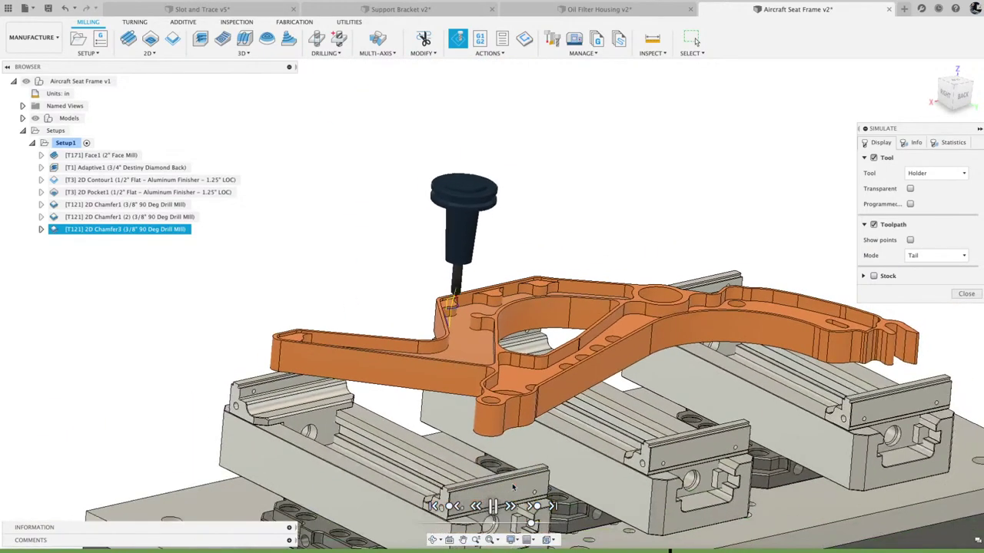
pyautogui.scroll(10, 461, 323)
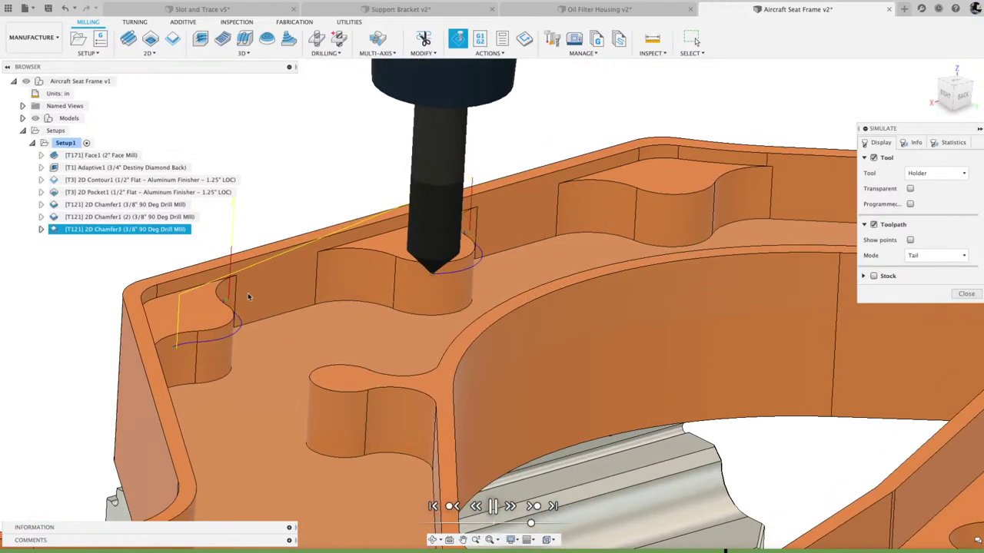
pyautogui.scroll(-3, 248, 293)
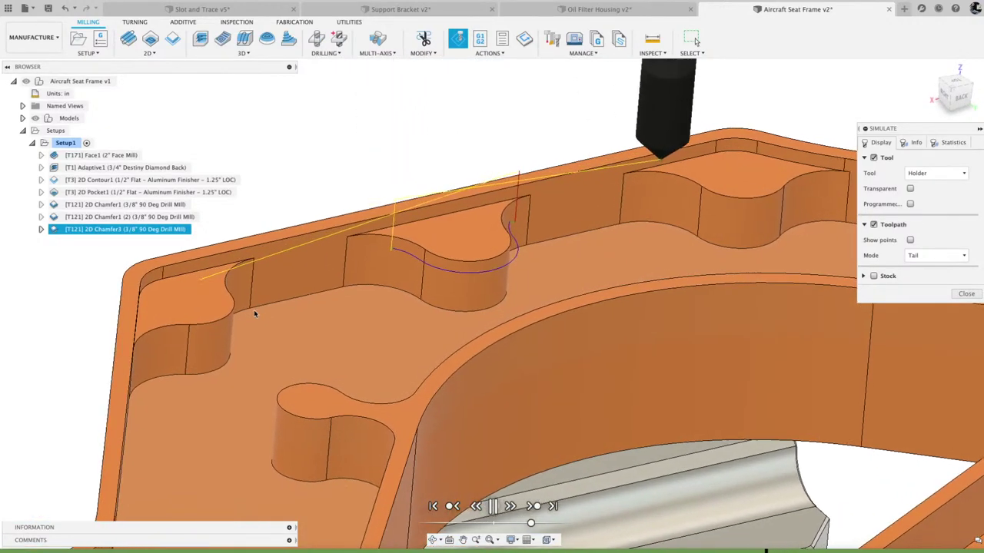
pyautogui.scroll(-2, 186, 321)
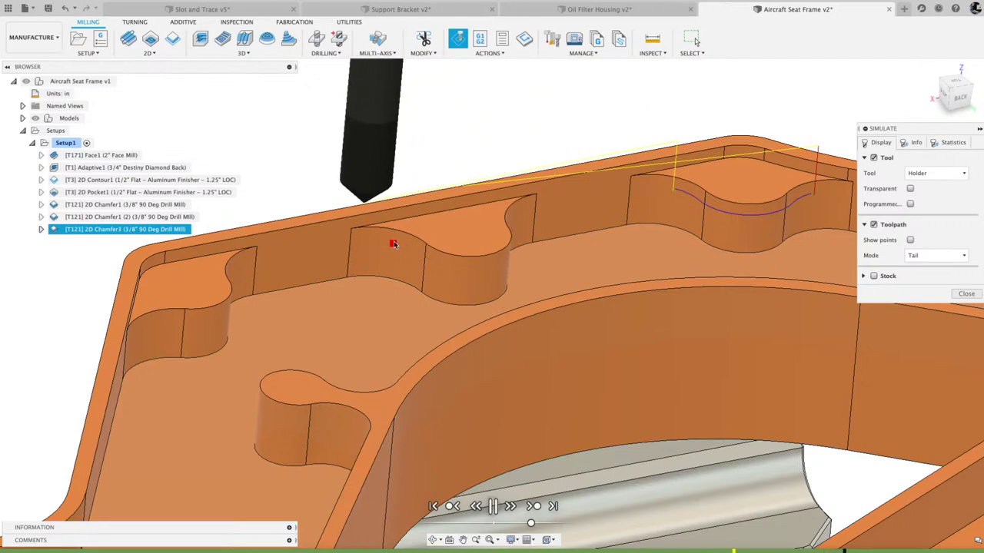
pyautogui.scroll(-6, 393, 244)
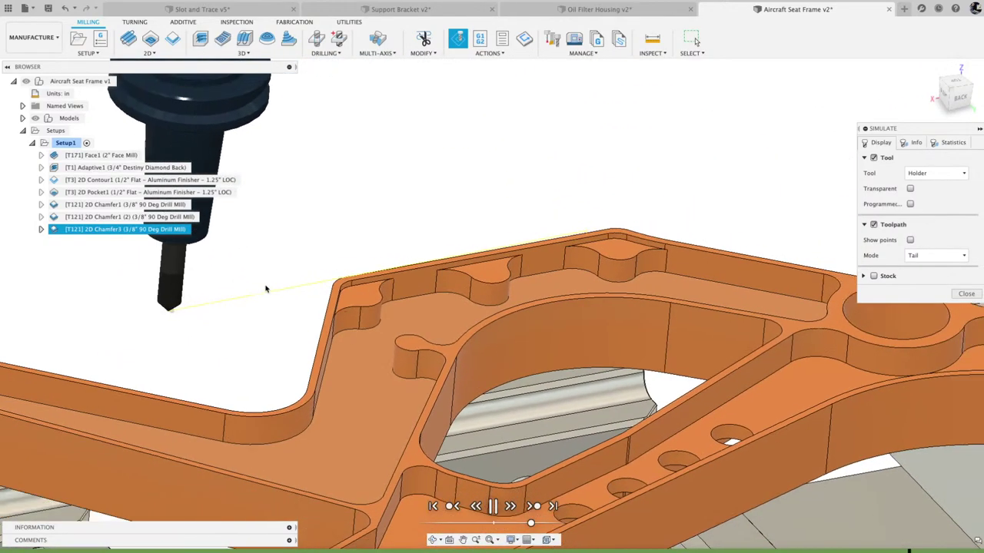
pyautogui.scroll(-3, 266, 289)
pyautogui.scroll(2, 356, 302)
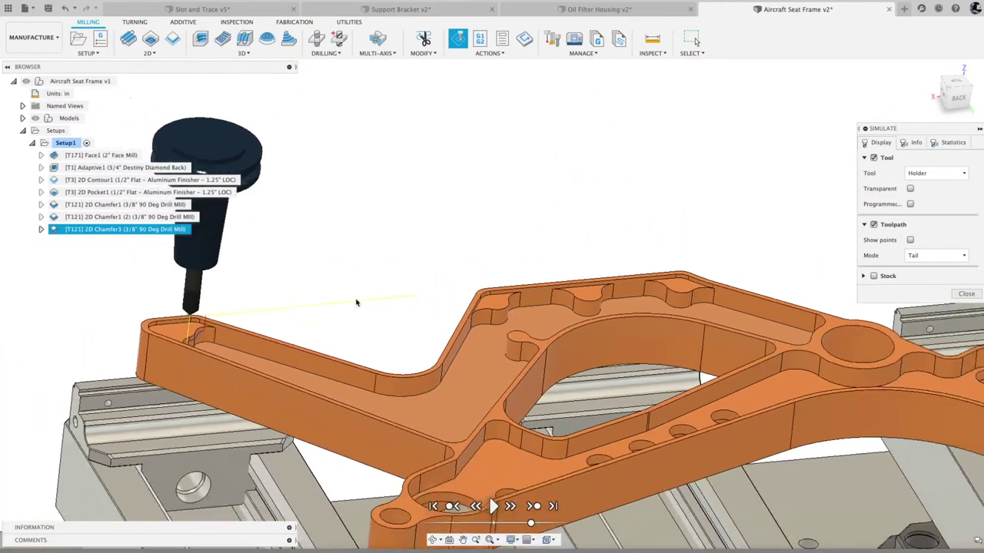
pyautogui.scroll(-3, 355, 302)
pyautogui.keyDown('shift'); pyautogui.moveTo(356, 302); pyautogui.dragTo(416, 315, button='middle'); pyautogui.keyUp('shift')
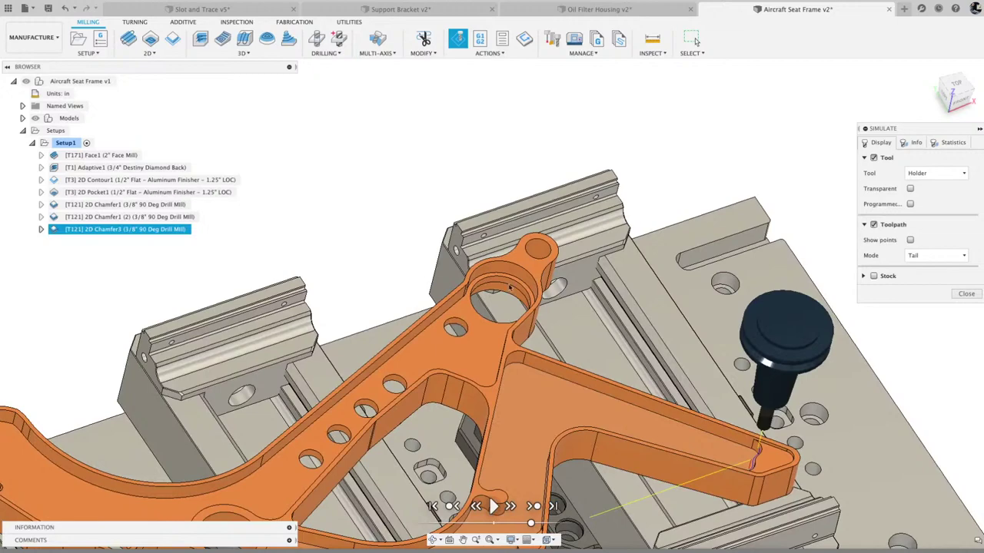
pyautogui.click(962, 295)
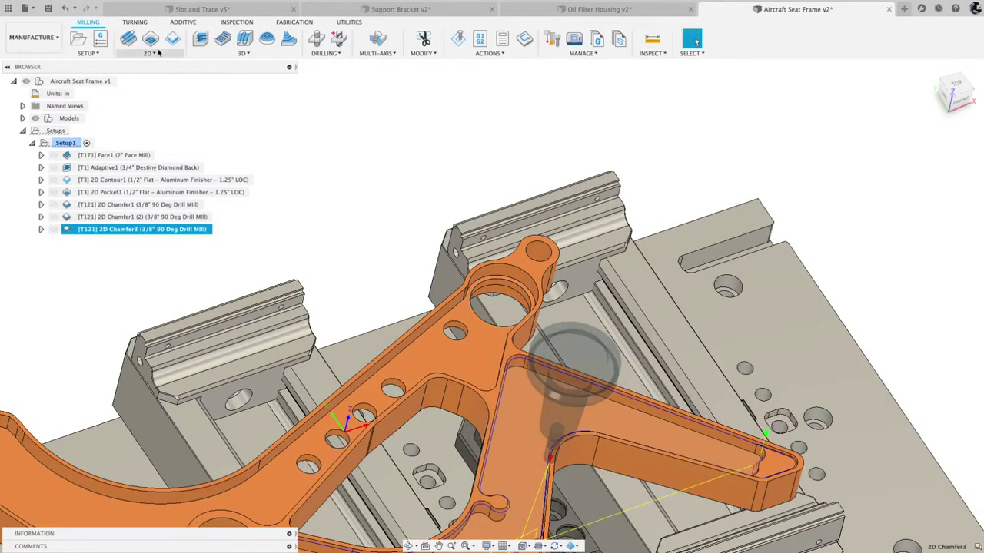
# Add a 2D Chamfer4 on the large round hole's edge with 0.04 in width and tip offset
pyautogui.click(156, 52)
pyautogui.click(138, 179)
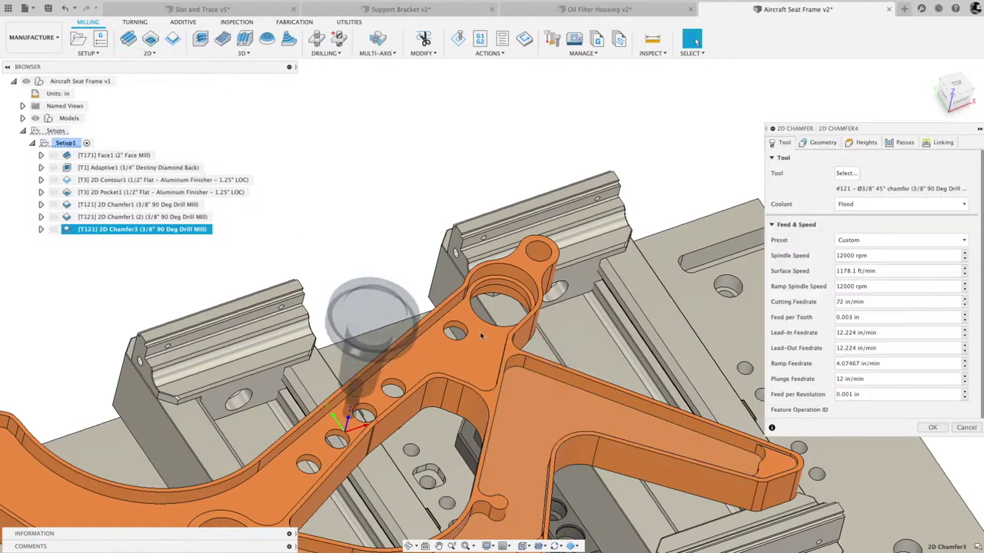
pyautogui.click(504, 291)
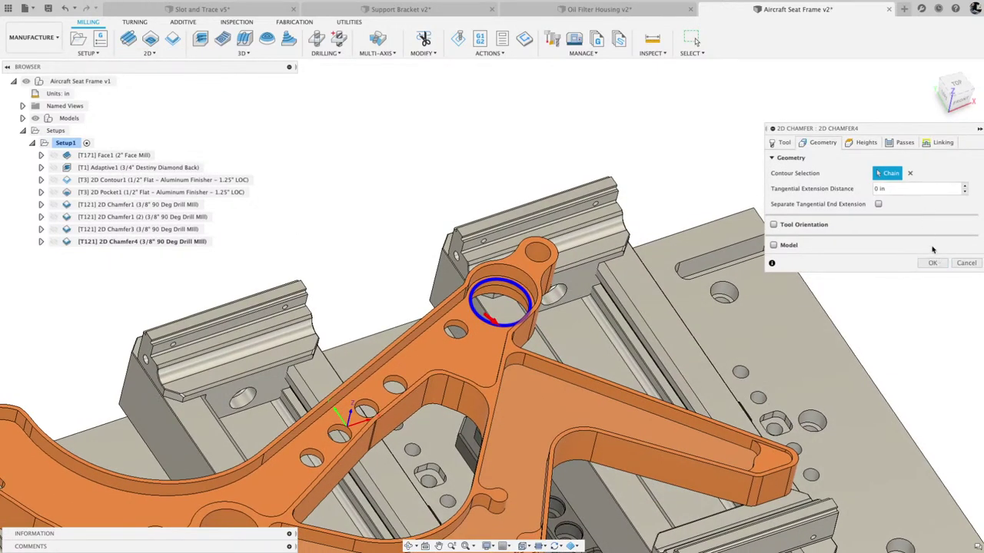
pyautogui.click(903, 143)
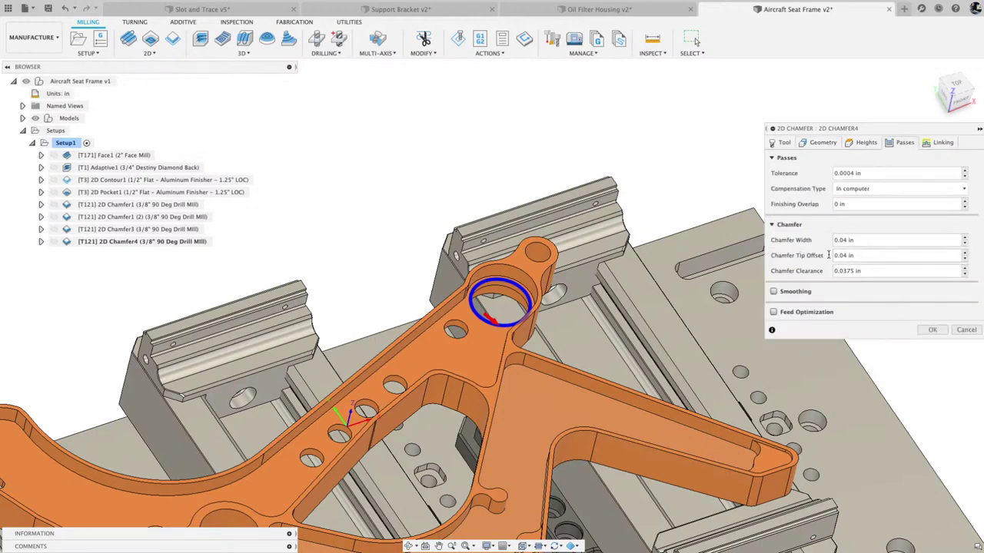
pyautogui.click(927, 331)
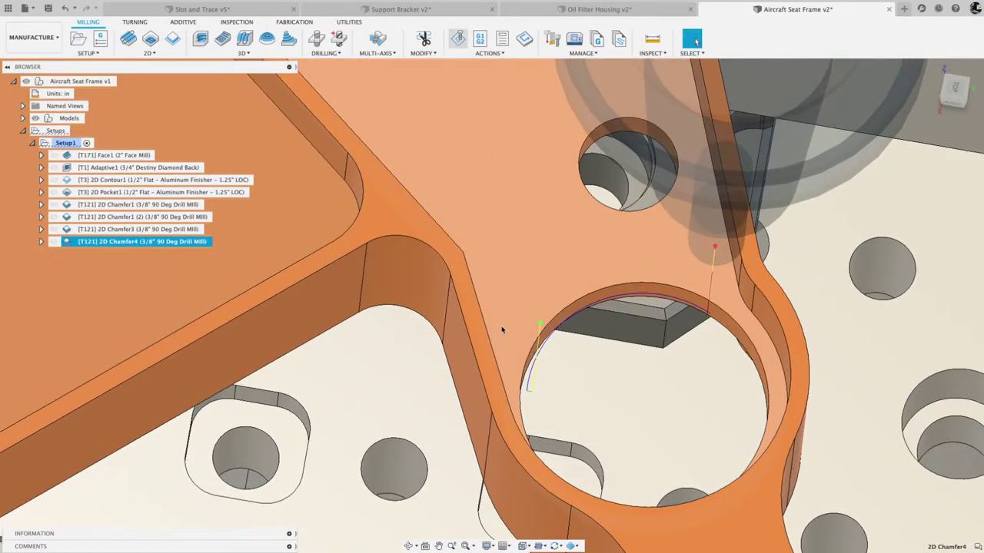
# Play and pause the Chamfer4 simulation, orbit and zoom around the tool tip at the bore, then close
pyautogui.click(494, 506)
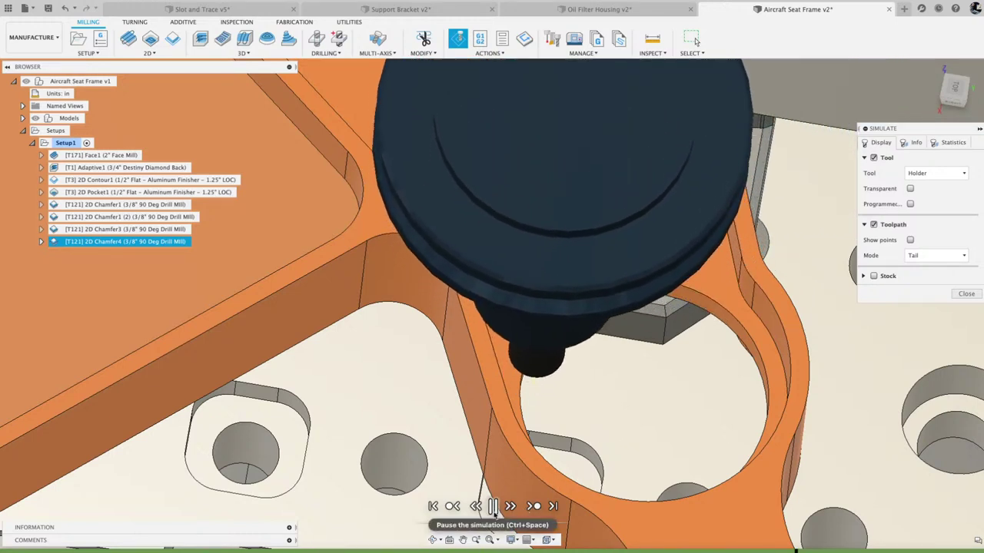
pyautogui.click(493, 507)
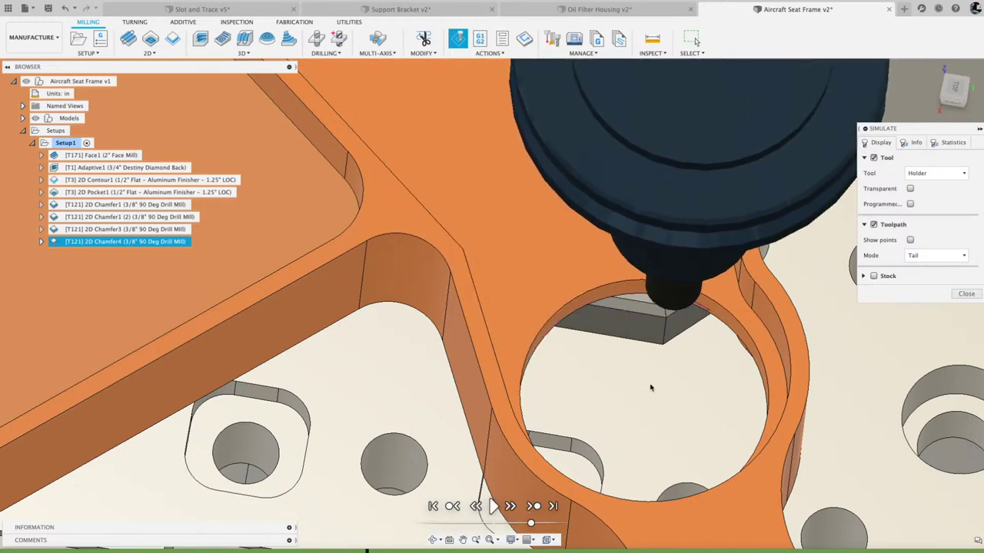
pyautogui.keyDown('shift'); pyautogui.moveTo(650, 388); pyautogui.dragTo(663, 260, button='middle'); pyautogui.keyUp('shift')
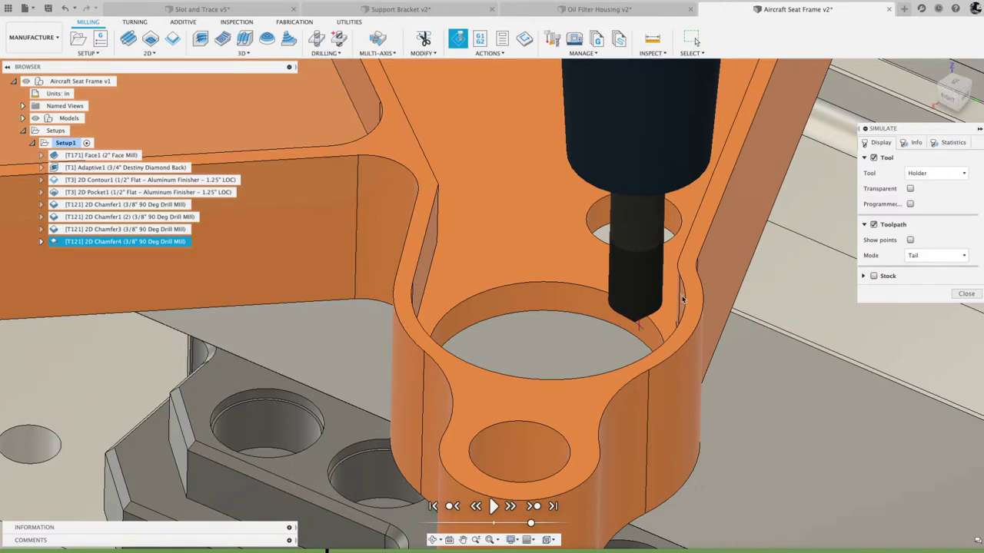
pyautogui.keyDown('shift'); pyautogui.hscroll(-10, 682, 299); pyautogui.keyUp('shift')
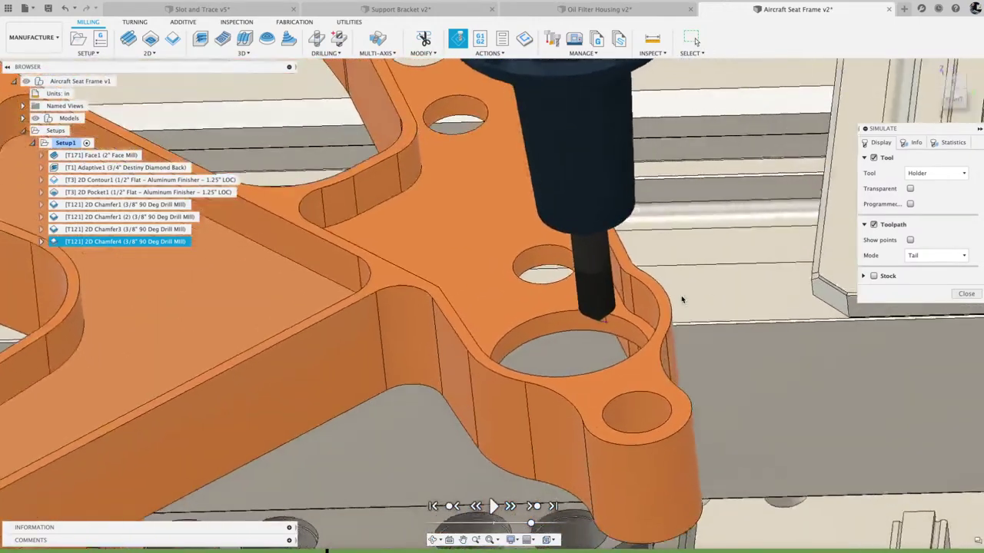
pyautogui.scroll(5, 682, 300)
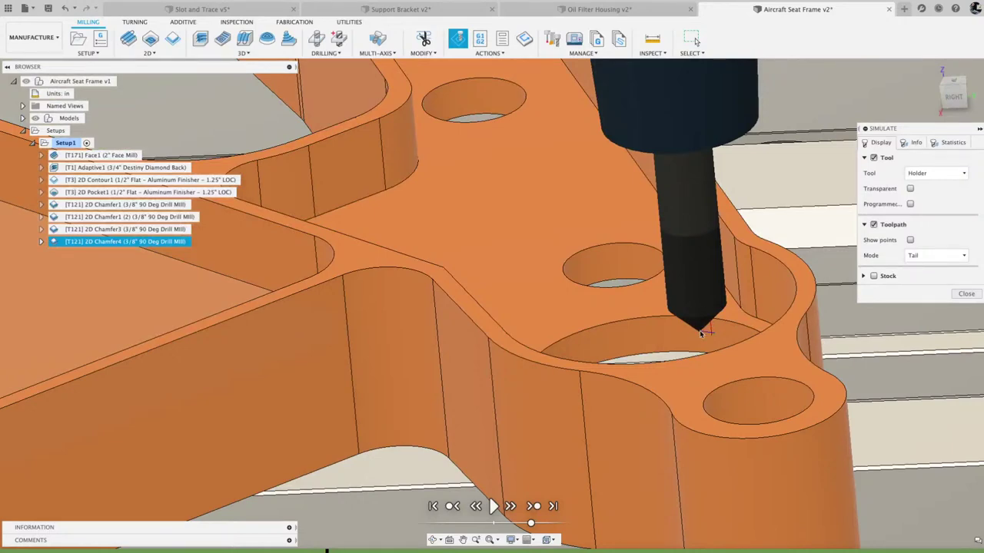
pyautogui.keyDown('shift'); pyautogui.moveTo(726, 303); pyautogui.dragTo(697, 337, button='middle'); pyautogui.keyUp('shift')
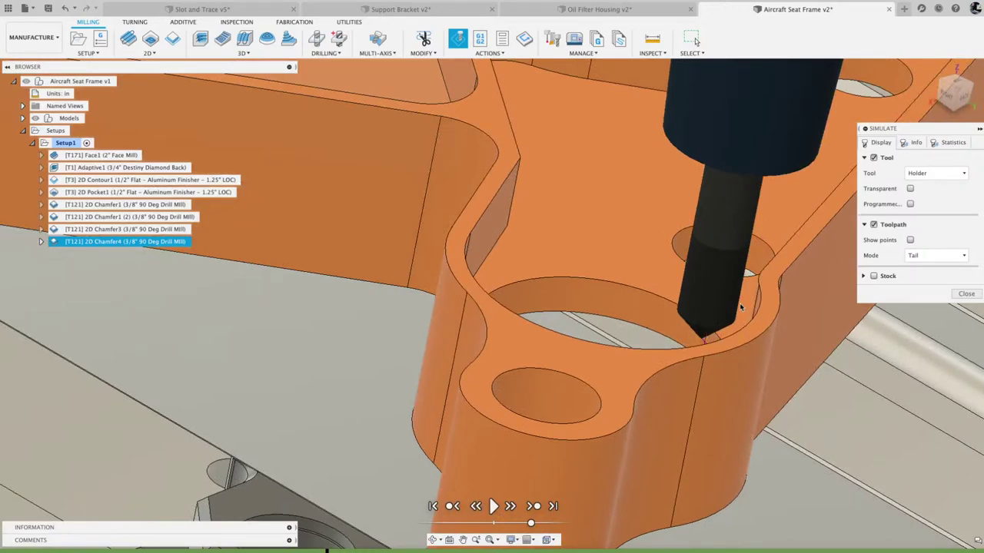
pyautogui.keyDown('shift'); pyautogui.moveTo(735, 310); pyautogui.dragTo(861, 303, button='middle'); pyautogui.keyUp('shift')
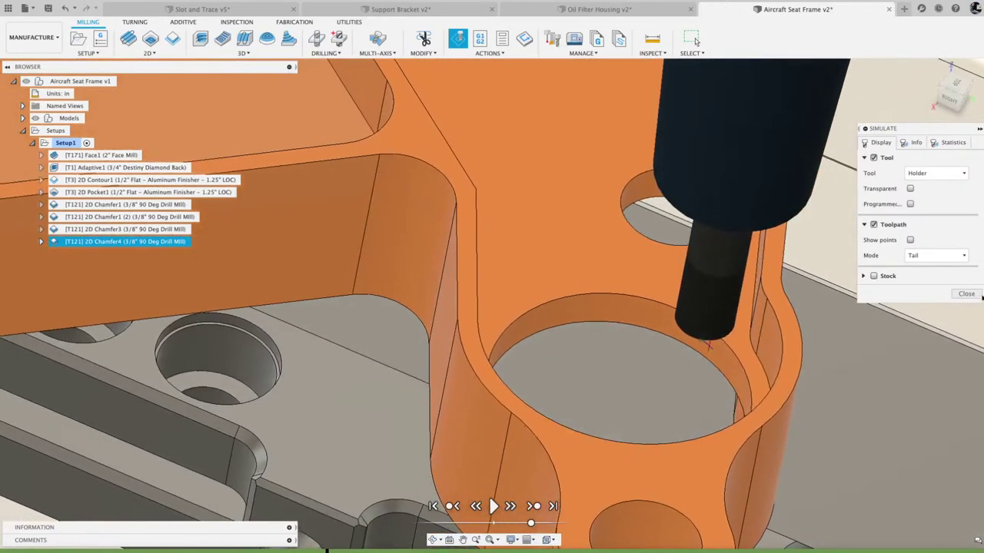
pyautogui.click(966, 294)
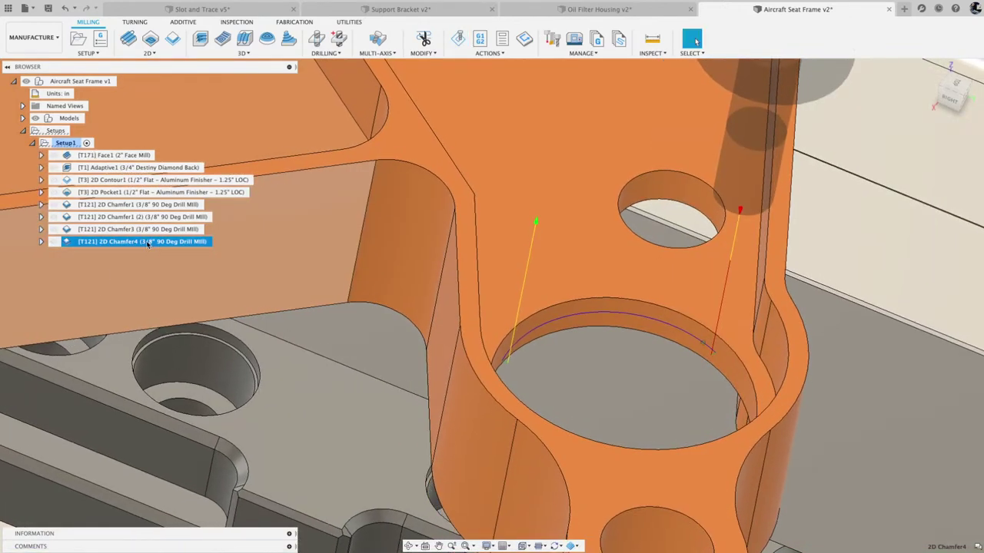
# Edit 2D Chamfer4 to 0.01 in width, .15 tip offset and .01 clearance, then simulate it
pyautogui.rightClick(147, 243)
pyautogui.click(165, 10)
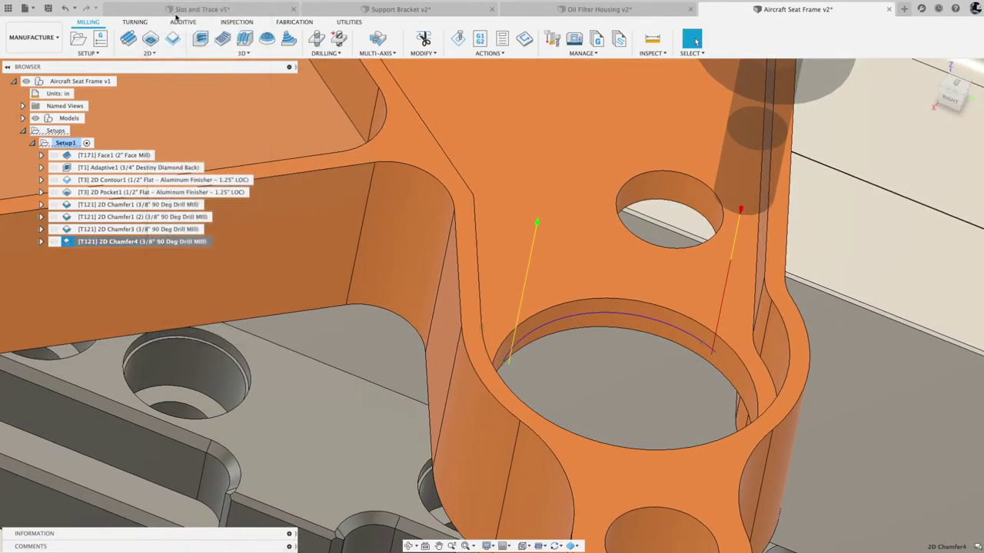
pyautogui.click(904, 143)
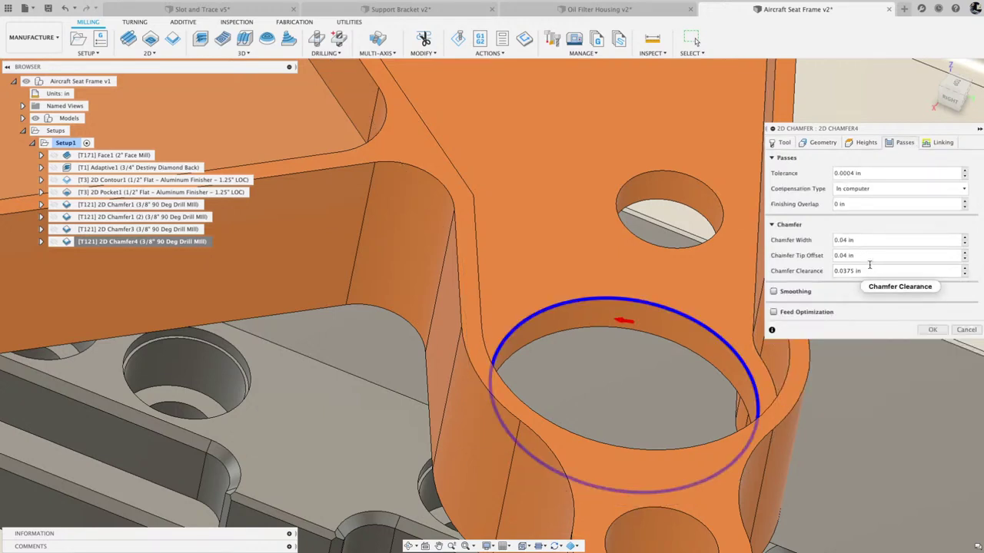
pyautogui.moveTo(854, 256); pyautogui.dragTo(833, 258)
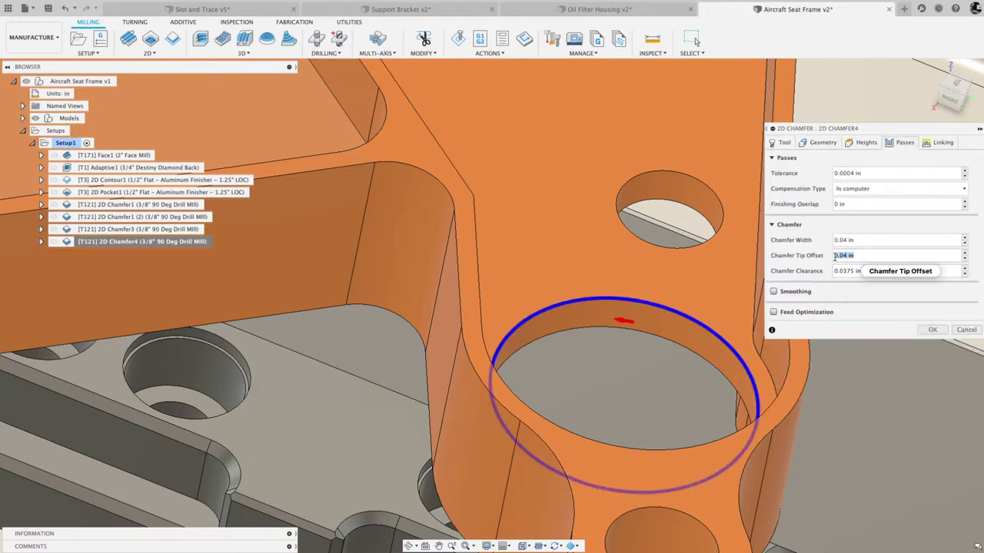
pyautogui.write('1')
pyautogui.press('BackSpace')
pyautogui.press('BackSpace')
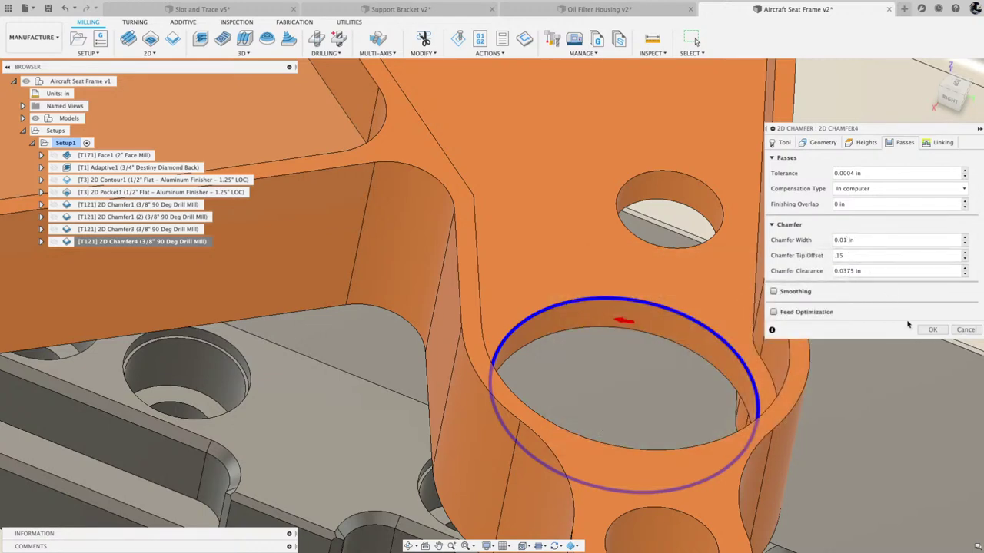
pyautogui.click(866, 272)
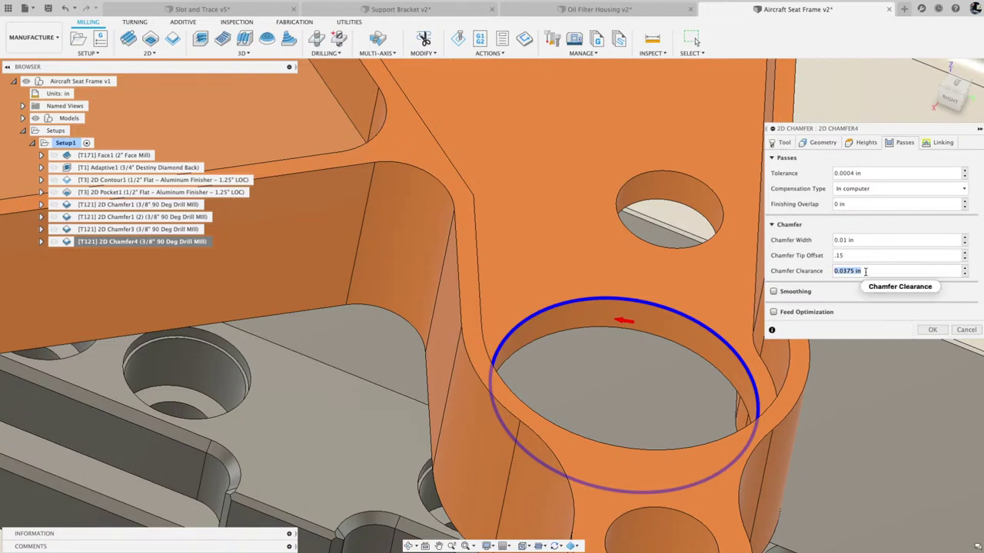
pyautogui.moveTo(865, 271)
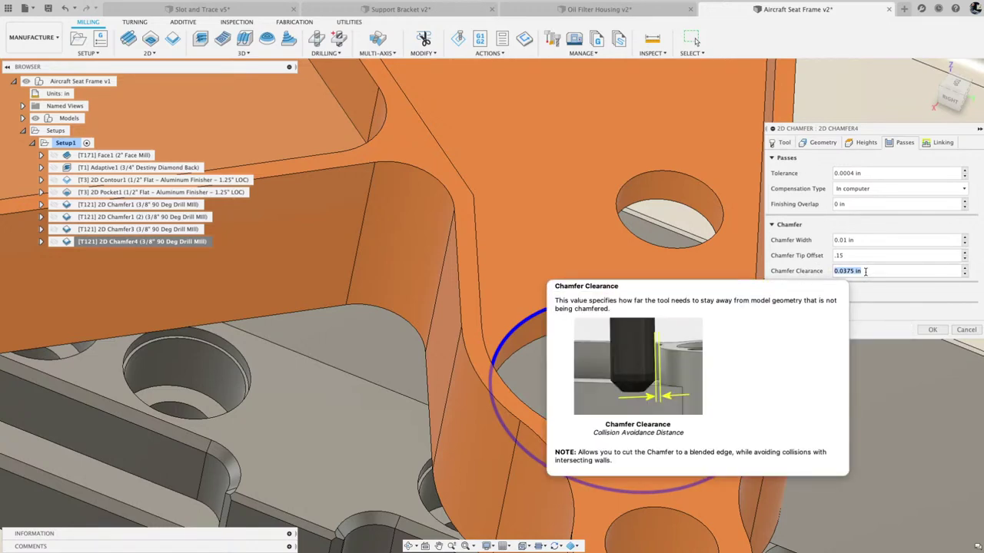
pyautogui.press('BackSpace')
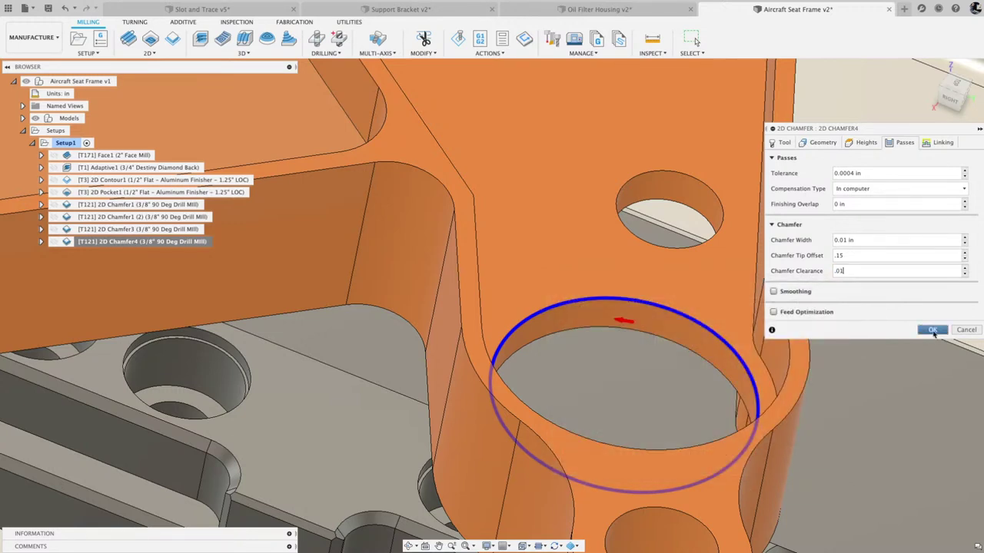
pyautogui.click(932, 331)
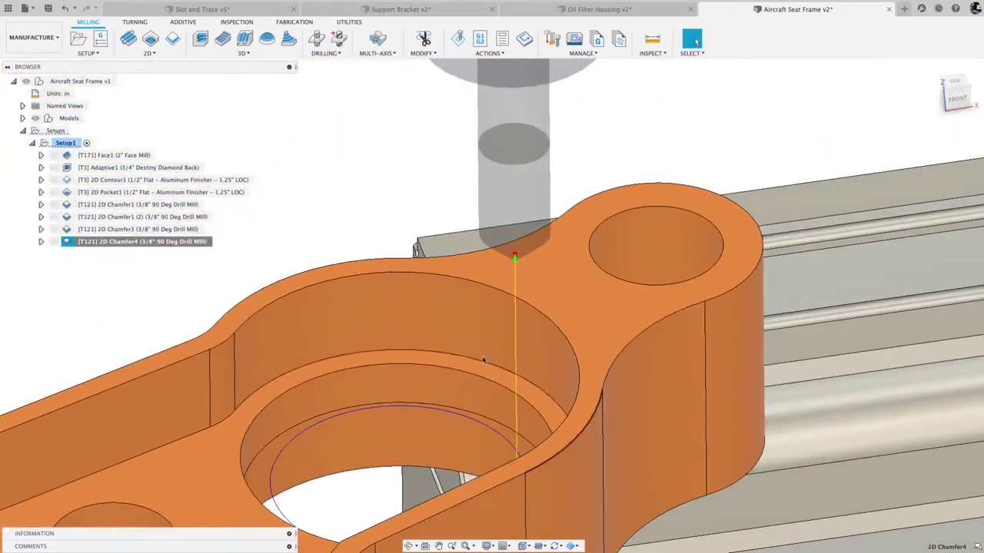
pyautogui.click(458, 38)
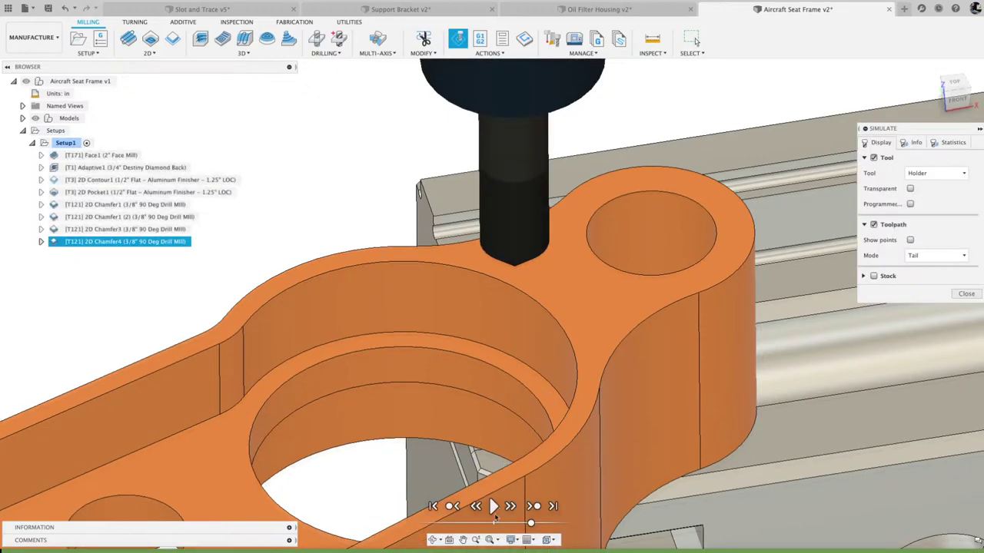
# Play and replay the revised Chamfer4 simulation, orbiting to watch the cut inside the bore, then close
pyautogui.click(492, 505)
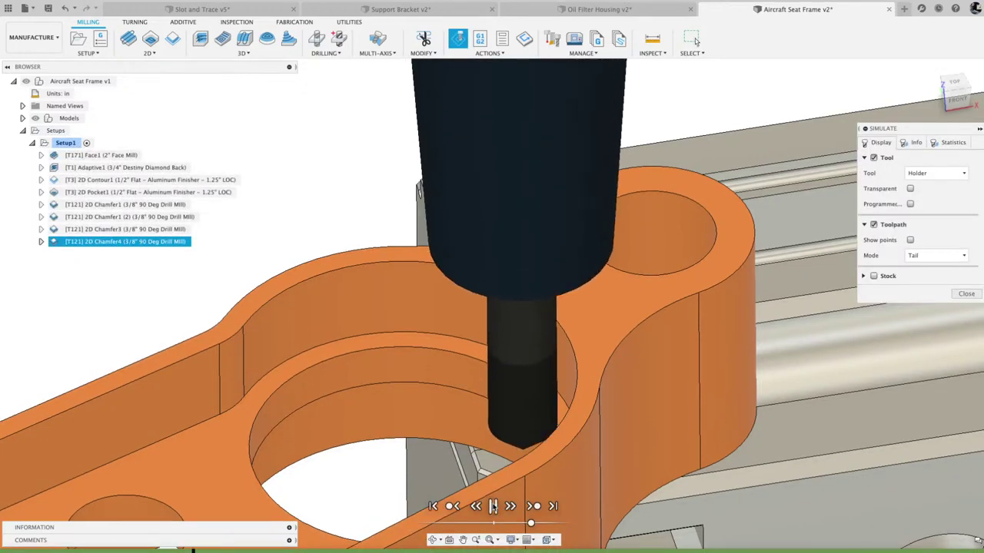
pyautogui.keyDown('shift'); pyautogui.moveTo(487, 494); pyautogui.dragTo(359, 347, button='middle'); pyautogui.keyUp('shift')
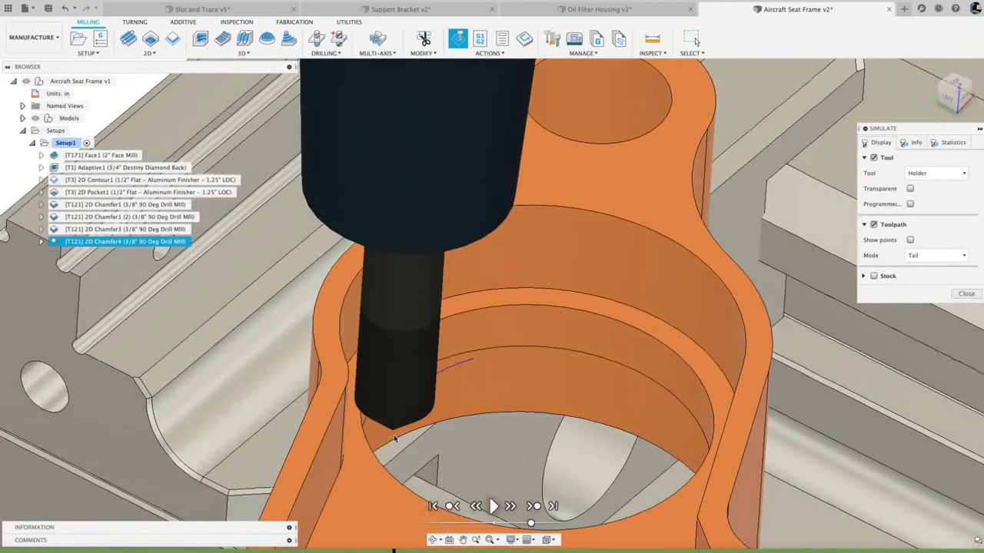
pyautogui.keyDown('shift'); pyautogui.moveTo(398, 441); pyautogui.dragTo(398, 430, button='middle'); pyautogui.keyUp('shift')
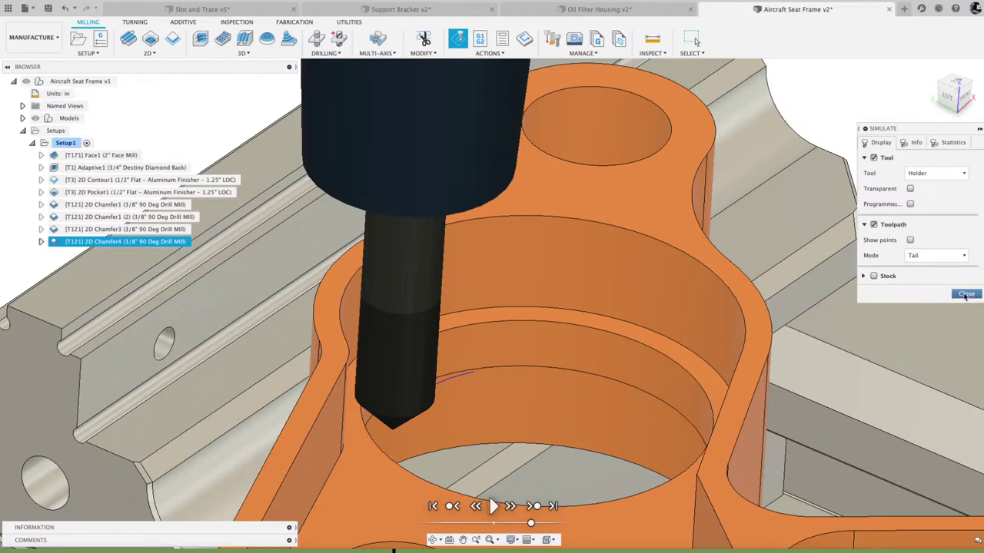
pyautogui.click(494, 506)
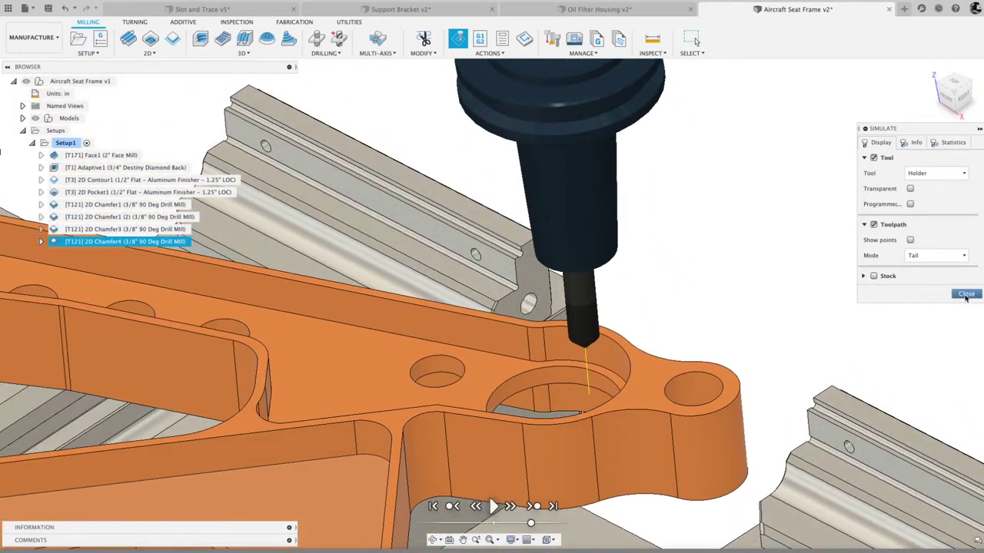
pyautogui.click(966, 295)
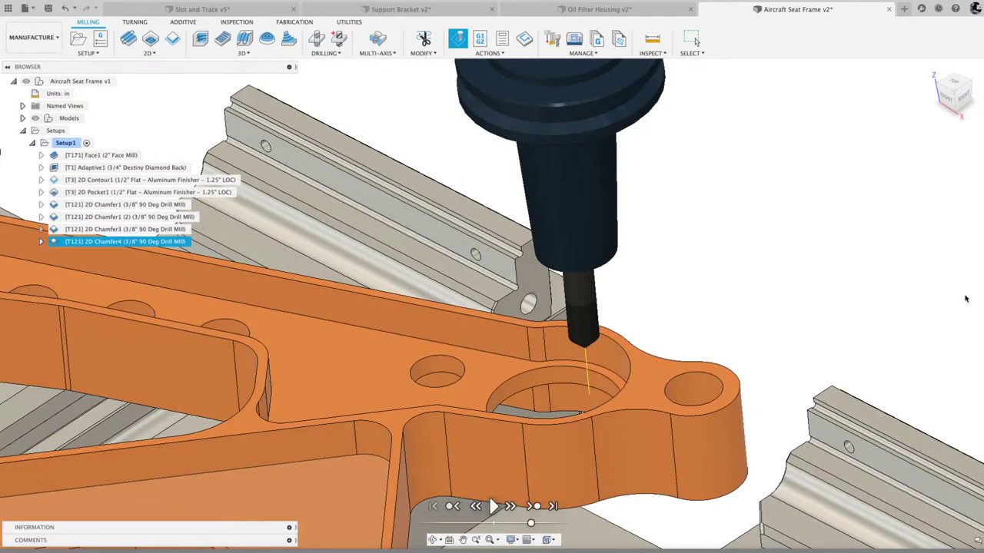
# Switch to Oil Filter Housing v2 and display both ThreadMill toolpaths inside the hole
pyautogui.click(598, 11)
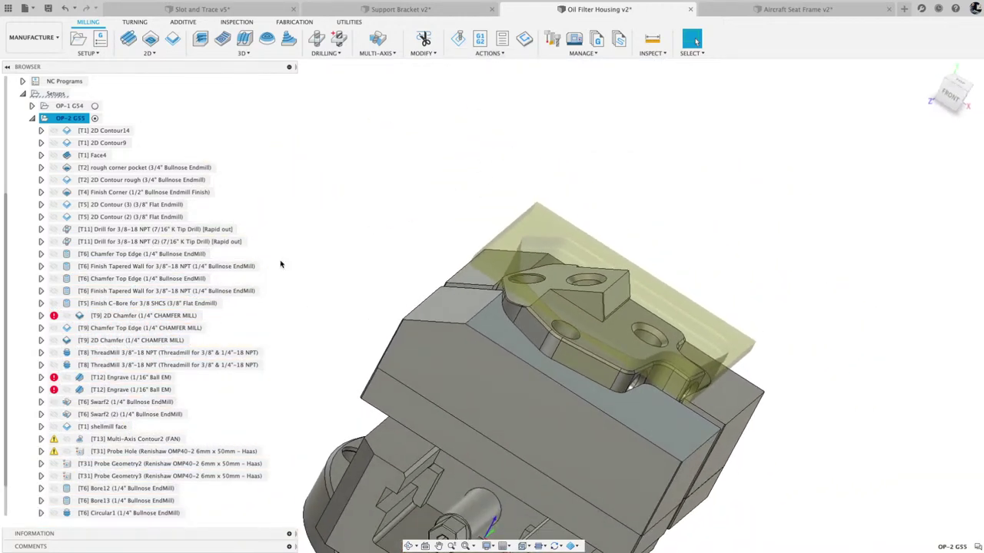
pyautogui.click(145, 355)
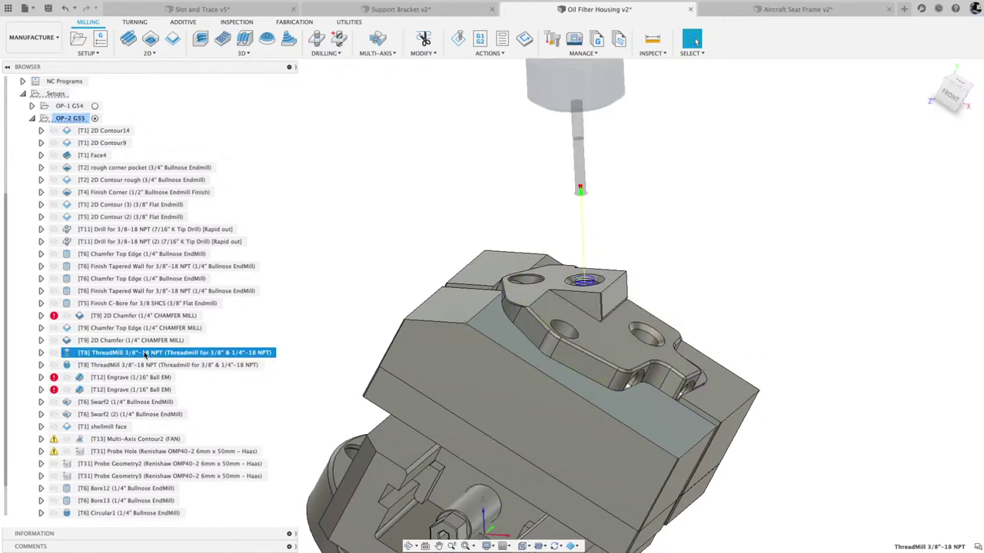
pyautogui.click(146, 365)
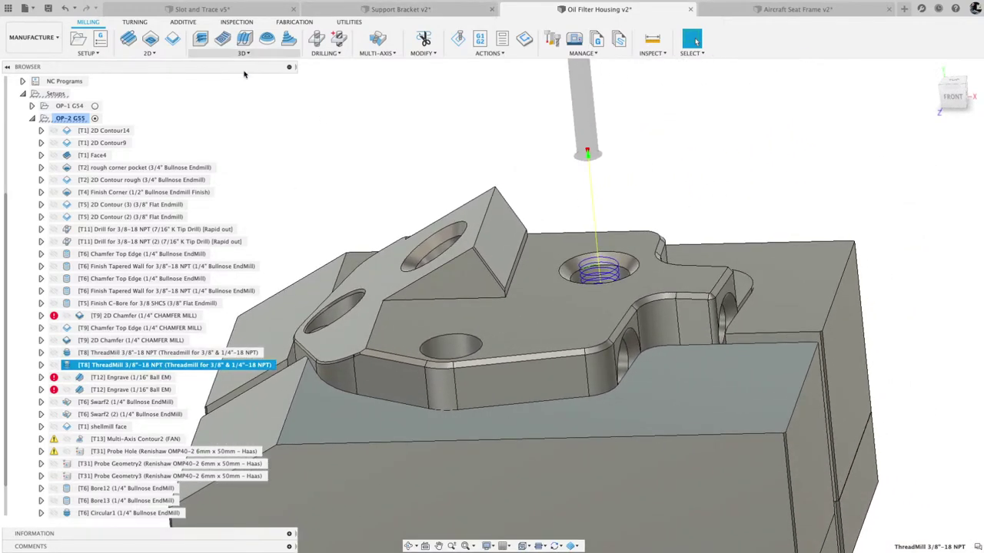
pyautogui.click(148, 53)
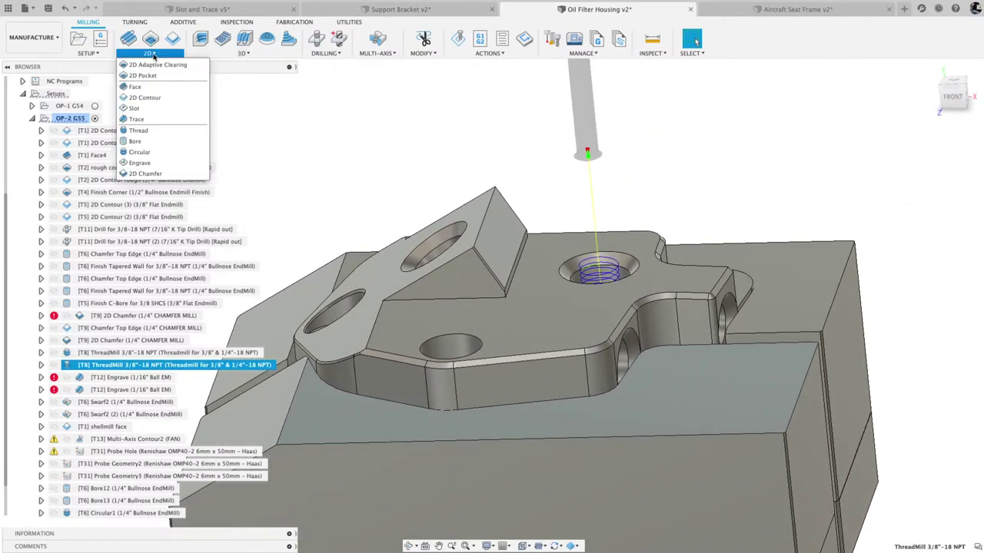
# Start a Thread operation using the #8 0.29 in thread mill from the Oil Filter Housing library
pyautogui.click(138, 131)
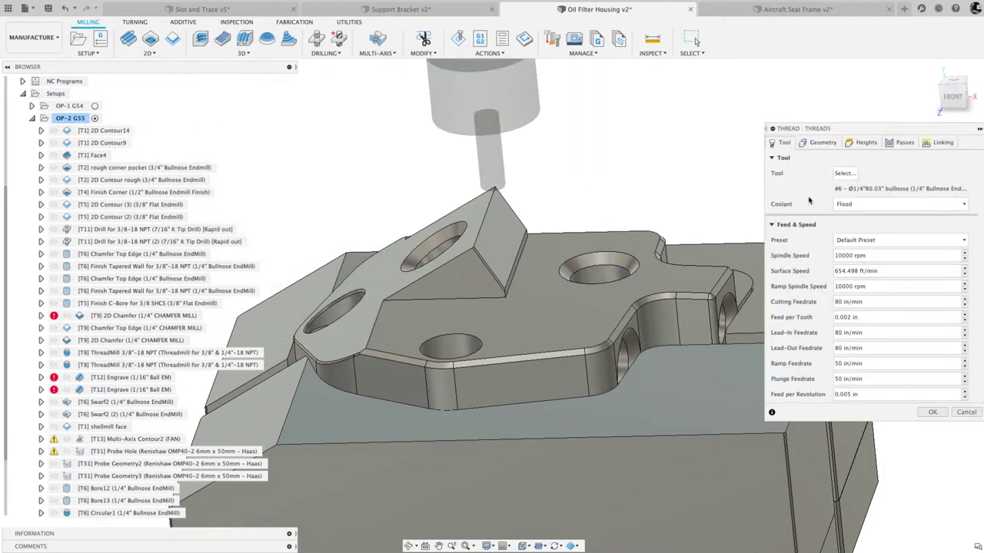
pyautogui.click(842, 174)
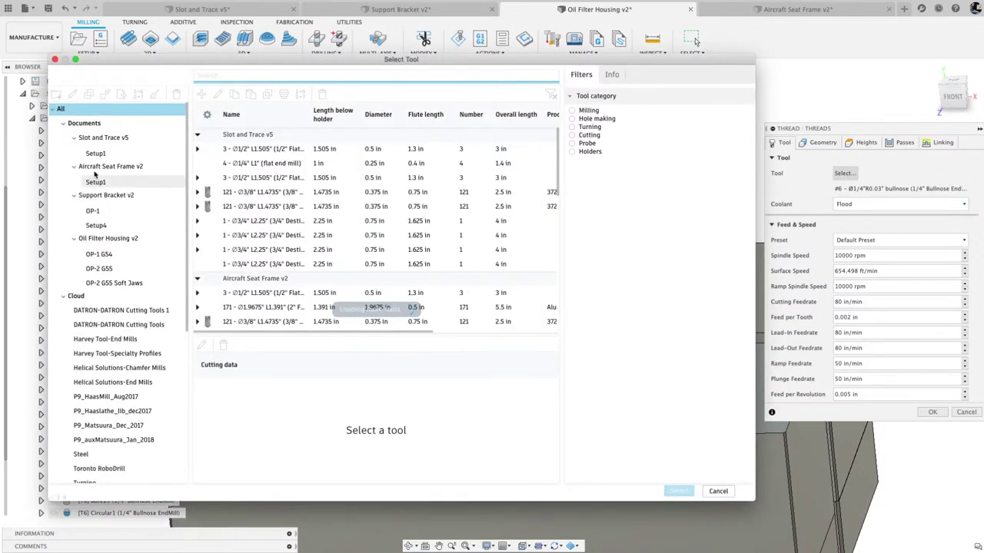
pyautogui.click(104, 239)
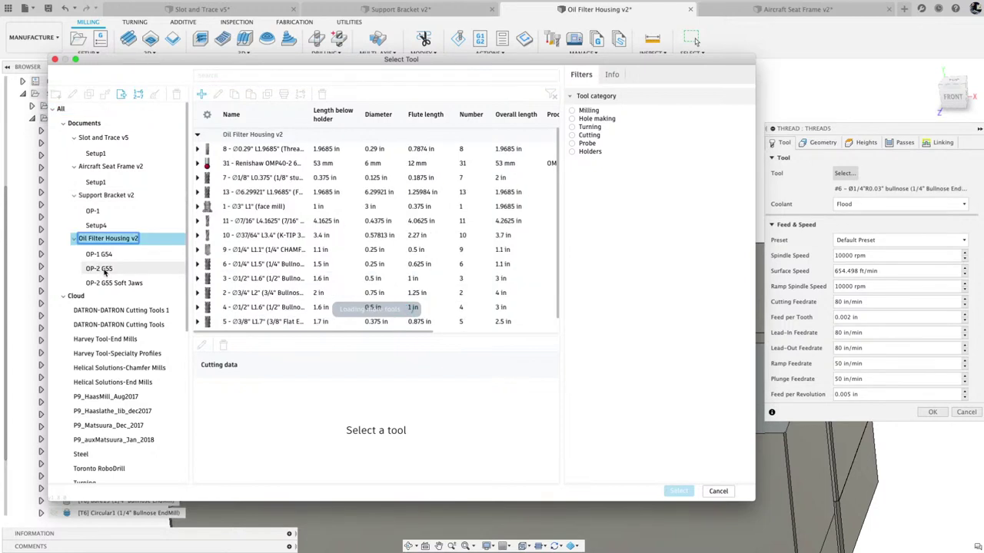
pyautogui.click(244, 150)
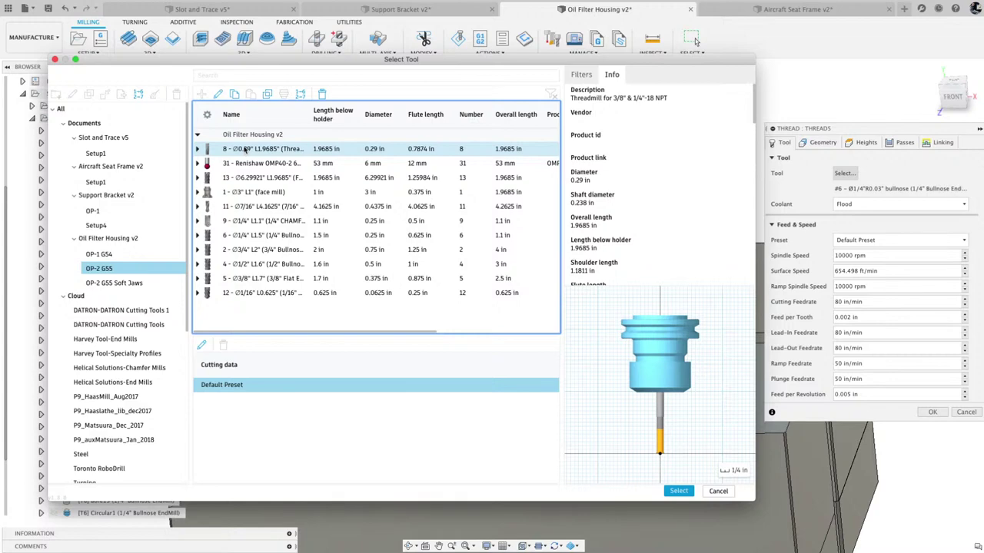
pyautogui.click(680, 492)
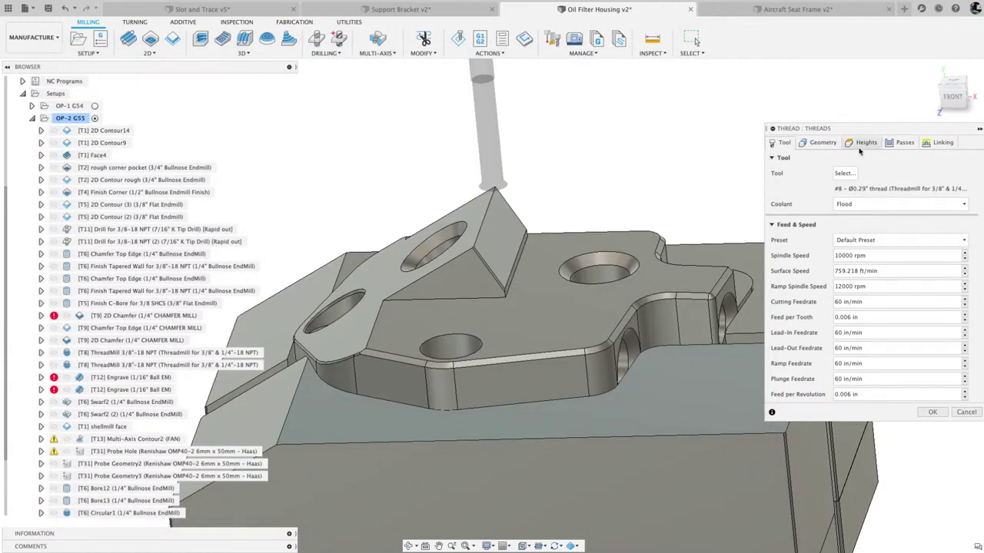
# Orient the tool's Z axis from a model face and select the upper bore's inner wall to thread
pyautogui.click(821, 142)
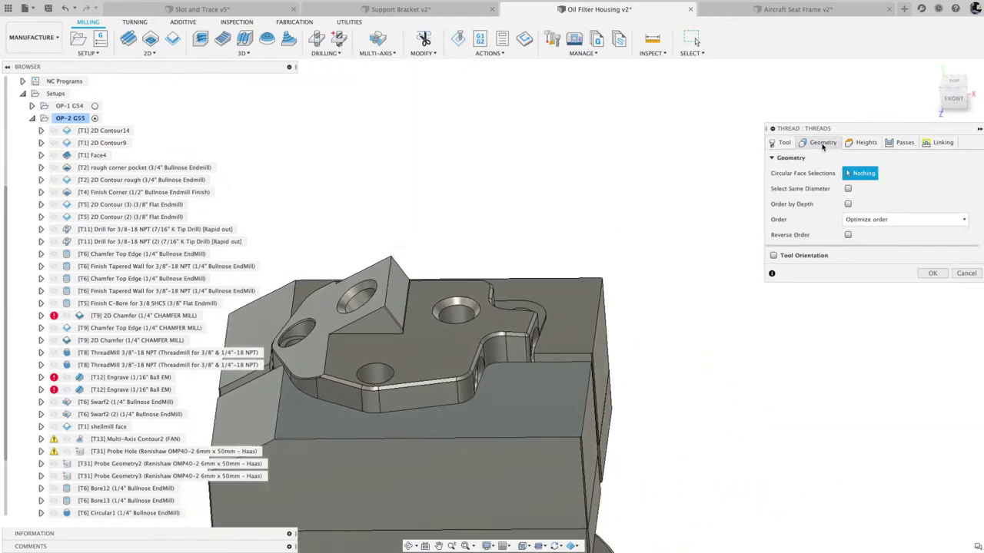
pyautogui.click(773, 255)
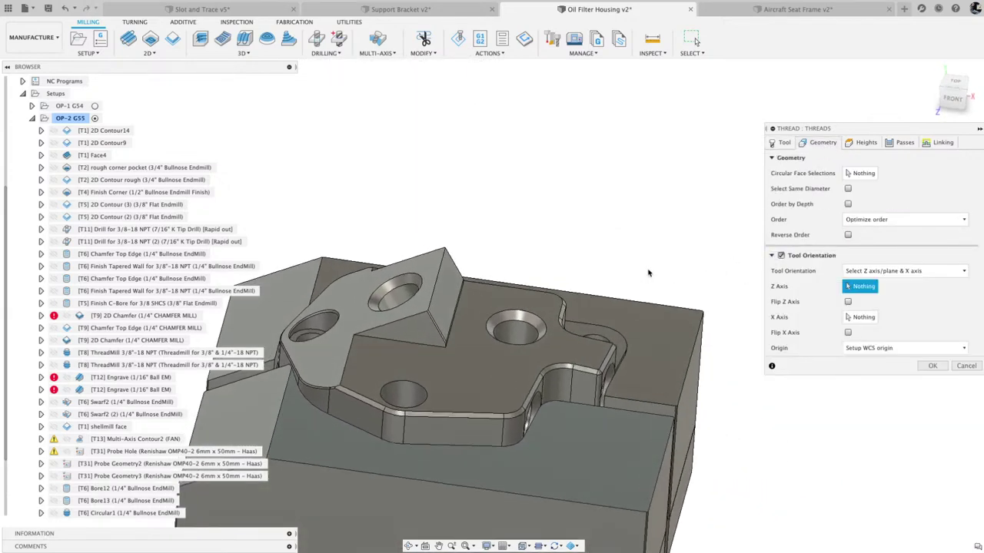
pyautogui.click(467, 323)
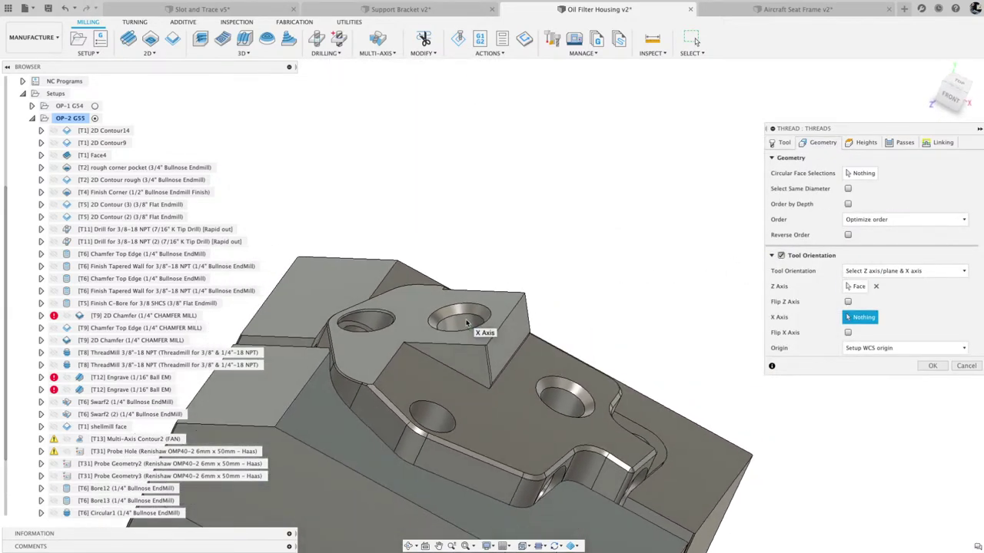
pyautogui.click(860, 173)
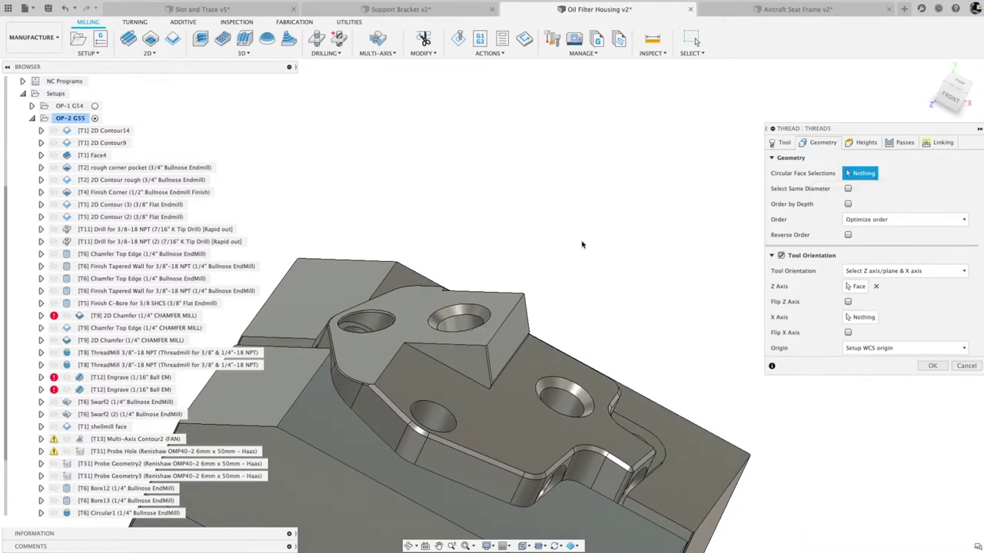
pyautogui.click(462, 336)
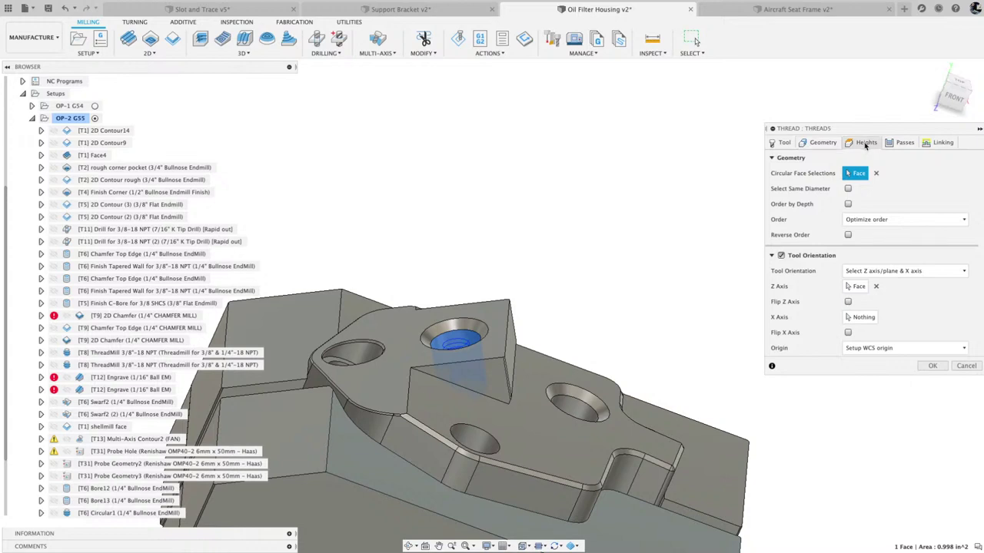
# Review the thread passes: right-handed 0.0555556 in pitch, 0 in pitch diameter offset, climb direction
pyautogui.click(865, 145)
pyautogui.click(899, 144)
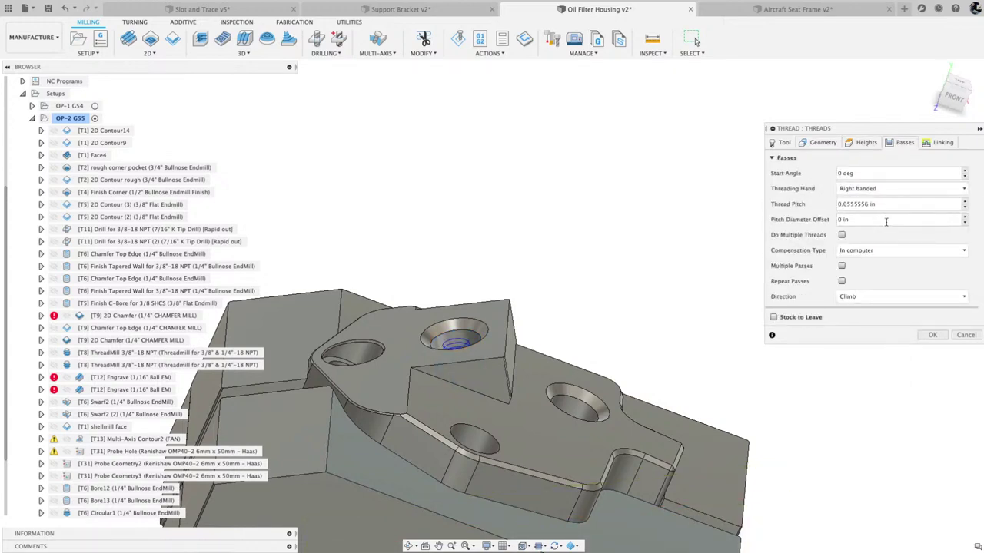
pyautogui.moveTo(890, 204)
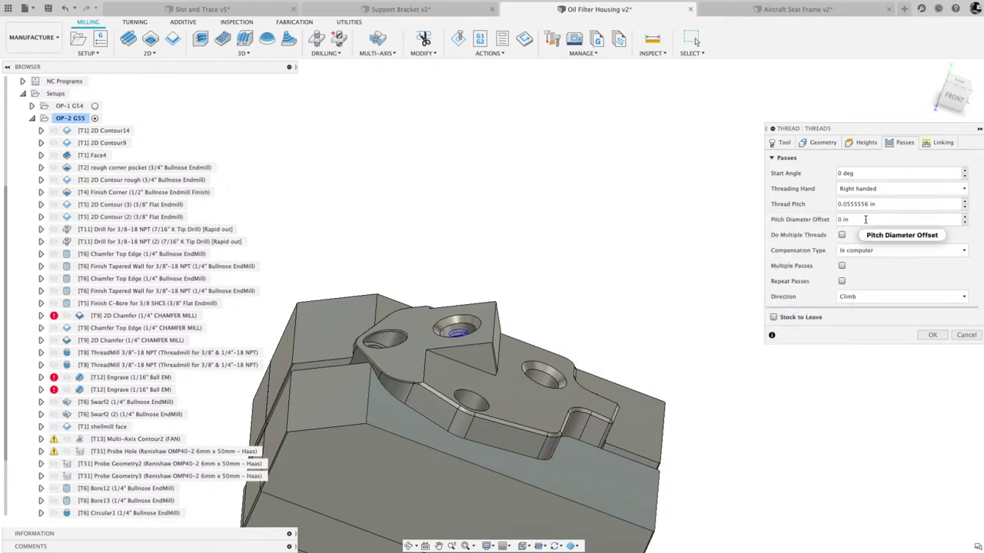
pyautogui.moveTo(866, 220)
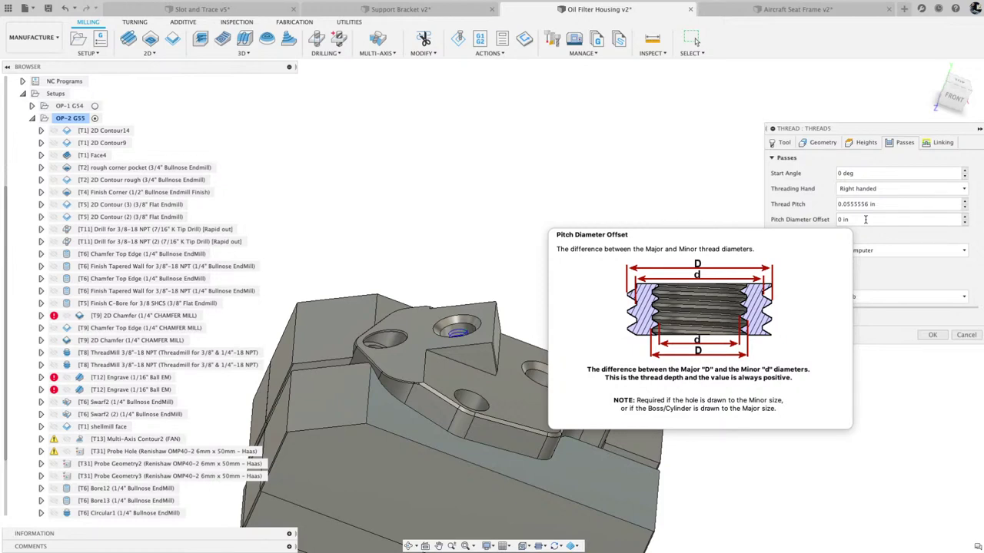
# Accept the Thread5 operation and inspect its helical toolpath inside the upper bore
pyautogui.click(932, 336)
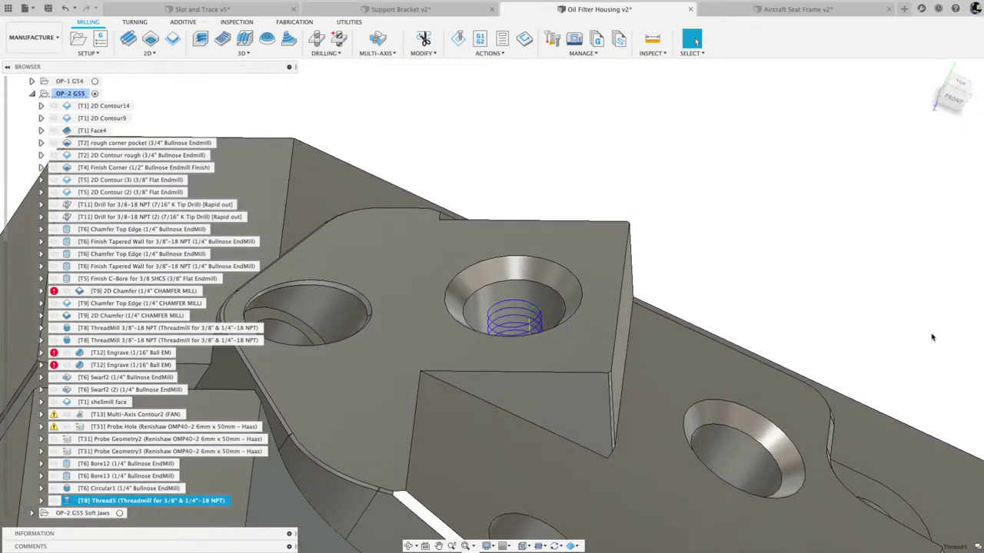
pyautogui.scroll(-5, 546, 323)
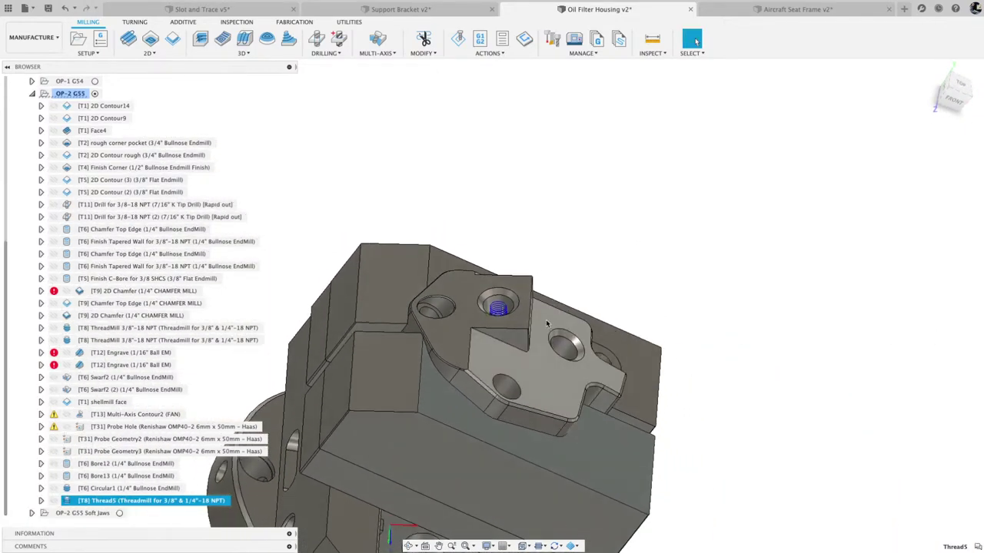
pyautogui.scroll(5, 546, 319)
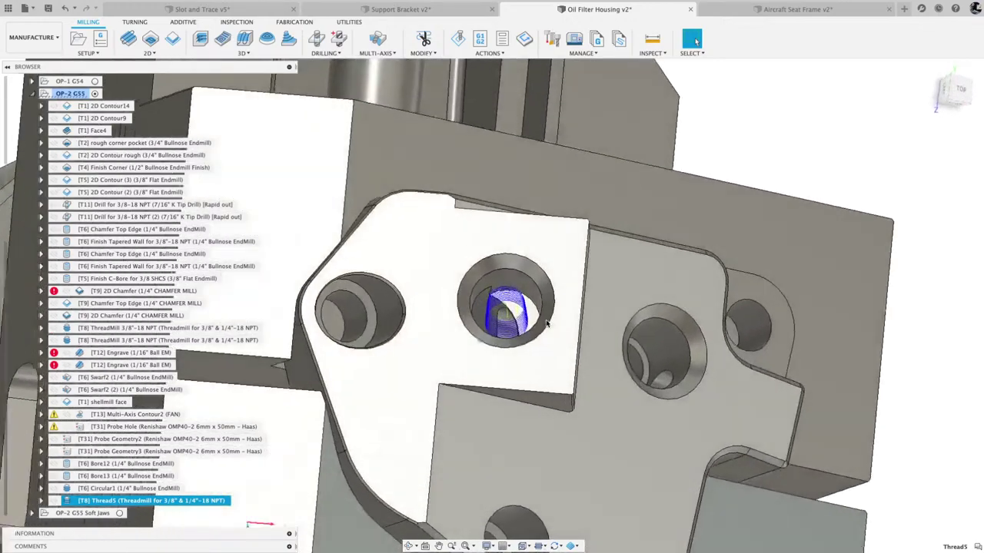
pyautogui.keyDown('shift'); pyautogui.moveTo(546, 322); pyautogui.dragTo(505, 315, button='middle'); pyautogui.keyUp('shift')
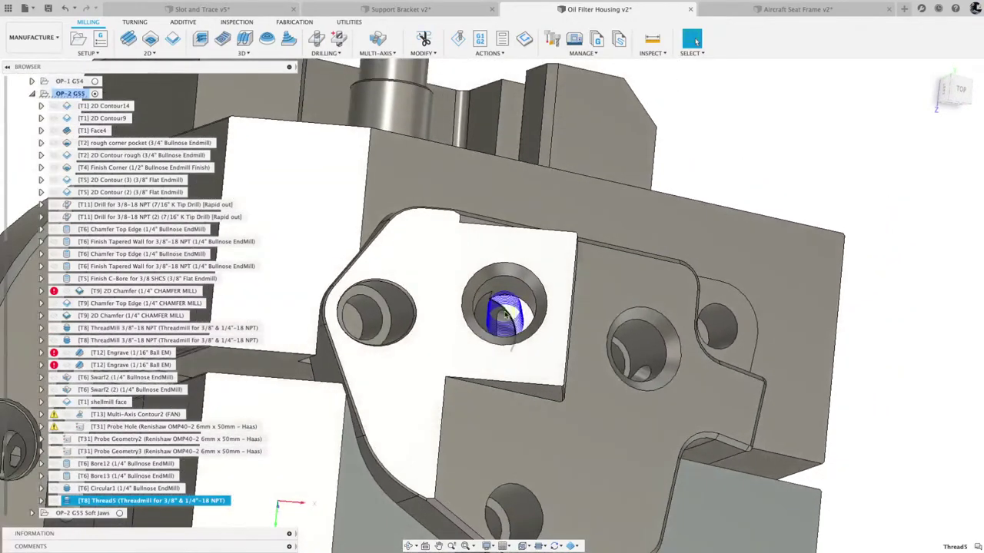
# Edit Thread5 to flip its tool Z axis so it points up out of the bore
pyautogui.rightClick(133, 501)
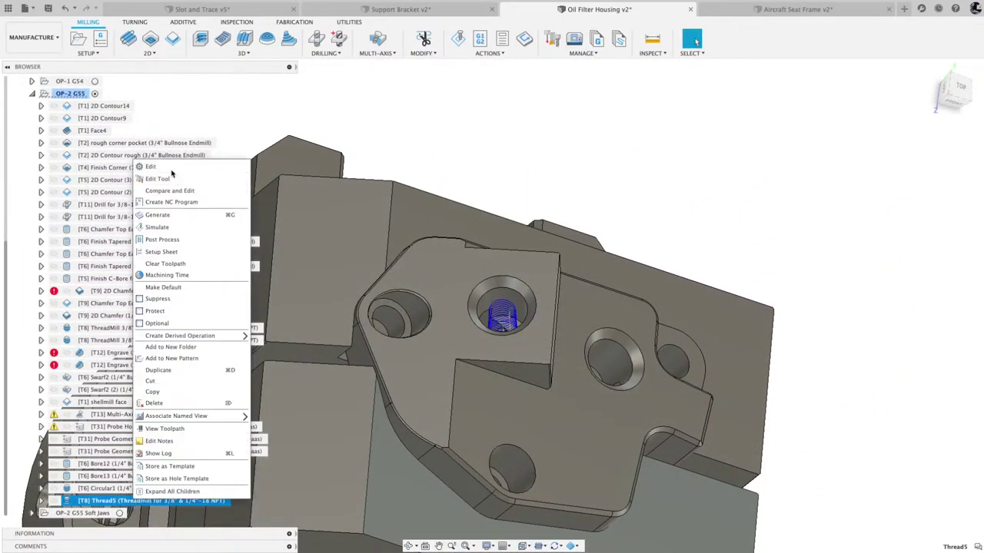
pyautogui.click(151, 167)
pyautogui.click(821, 146)
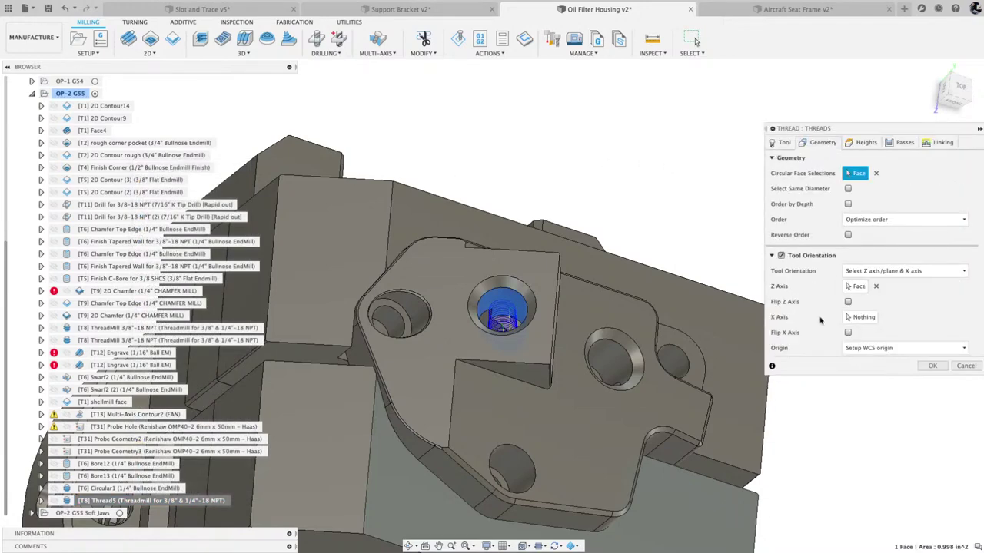
pyautogui.click(847, 302)
pyautogui.keyDown('shift'); pyautogui.moveTo(538, 384); pyautogui.dragTo(434, 476, button='middle'); pyautogui.keyUp('shift')
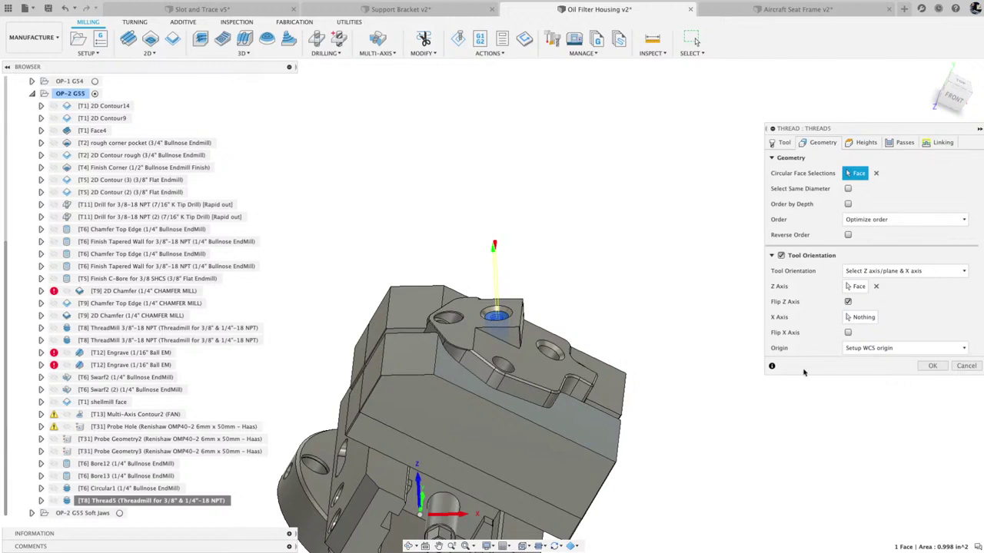
pyautogui.click(847, 302)
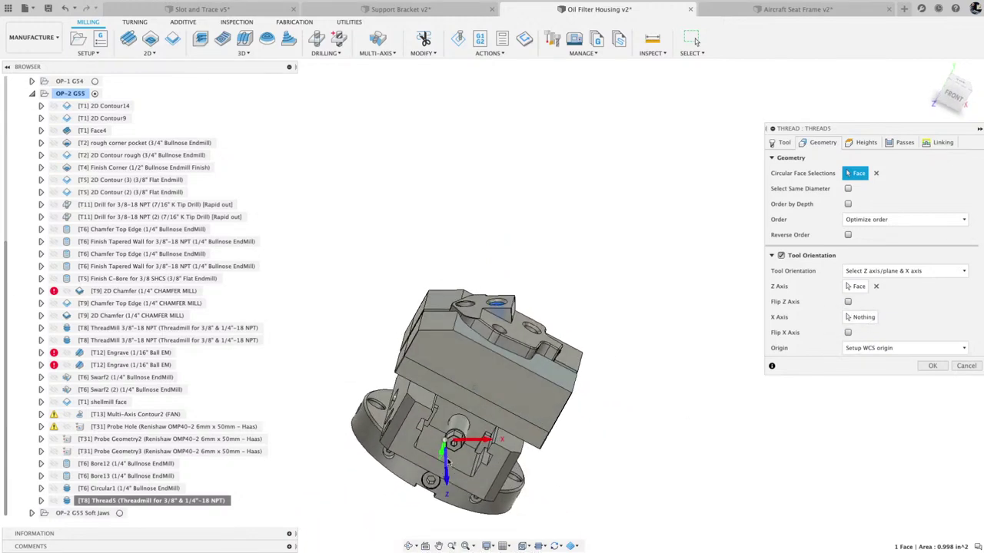
pyautogui.keyDown('shift'); pyautogui.moveTo(492, 330); pyautogui.dragTo(499, 306, button='middle'); pyautogui.keyUp('shift')
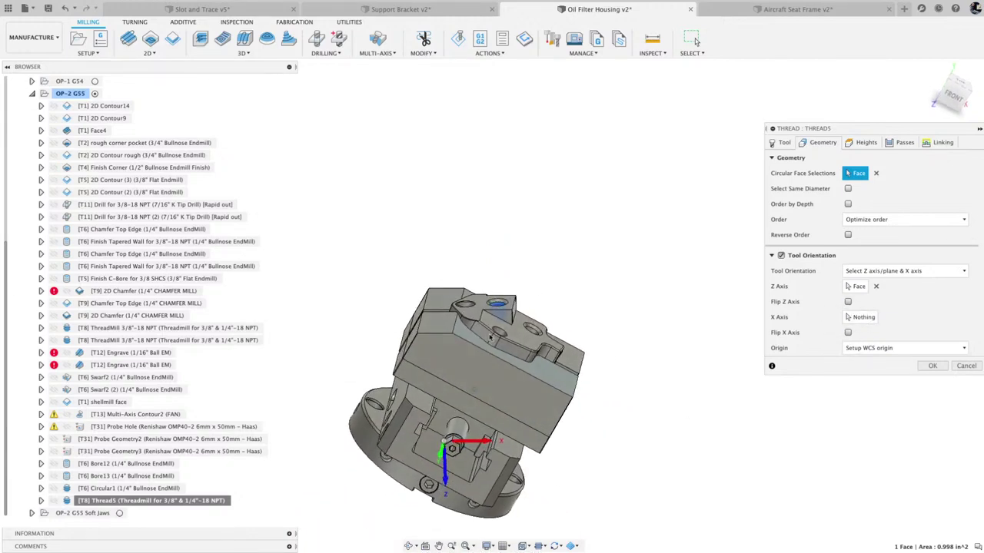
pyautogui.click(848, 302)
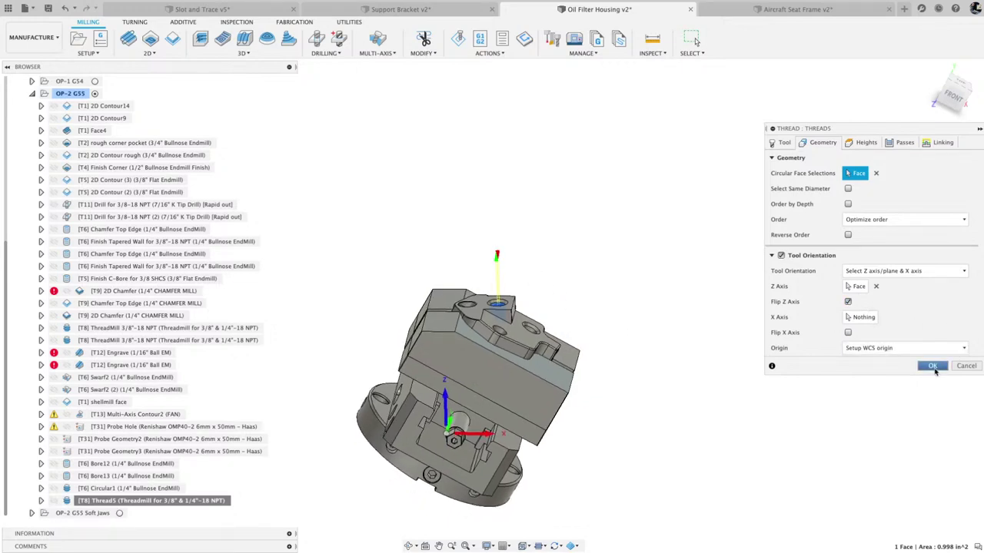
pyautogui.click(932, 366)
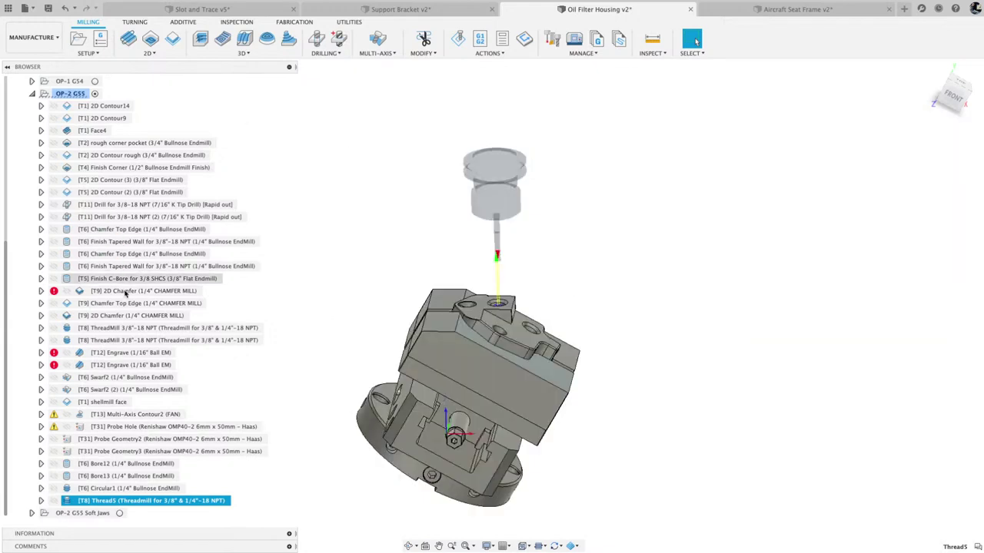
# Check the ThreadMill 3/8"-18 NPT passes, keeping its 0.073 in pitch diameter offset
pyautogui.click(125, 329)
pyautogui.rightClick(125, 329)
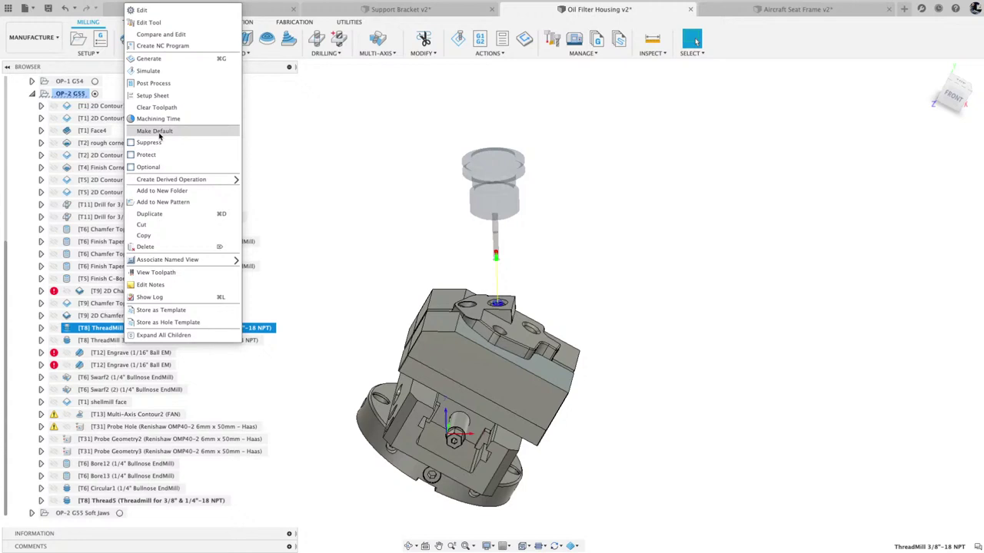
pyautogui.click(157, 11)
pyautogui.click(899, 144)
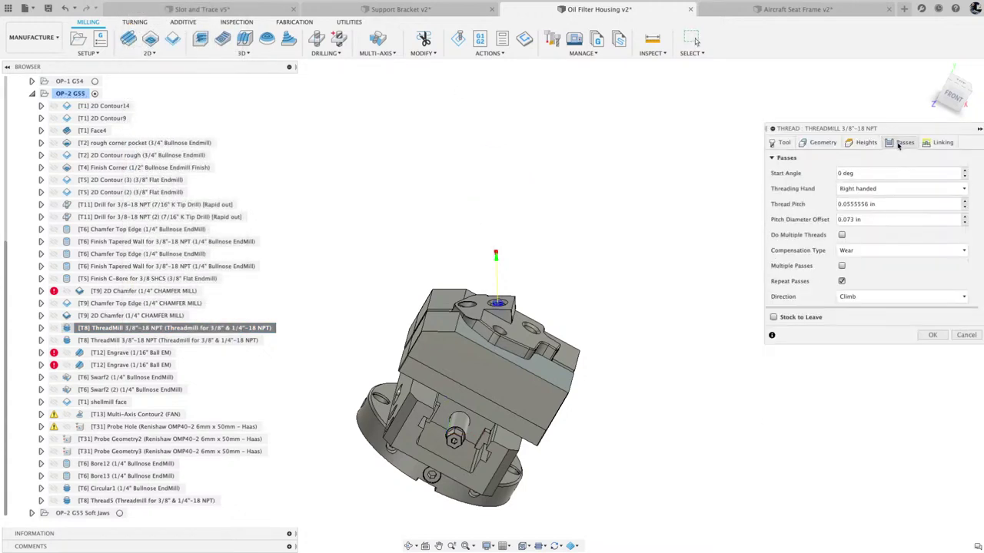
pyautogui.tripleClick(849, 219)
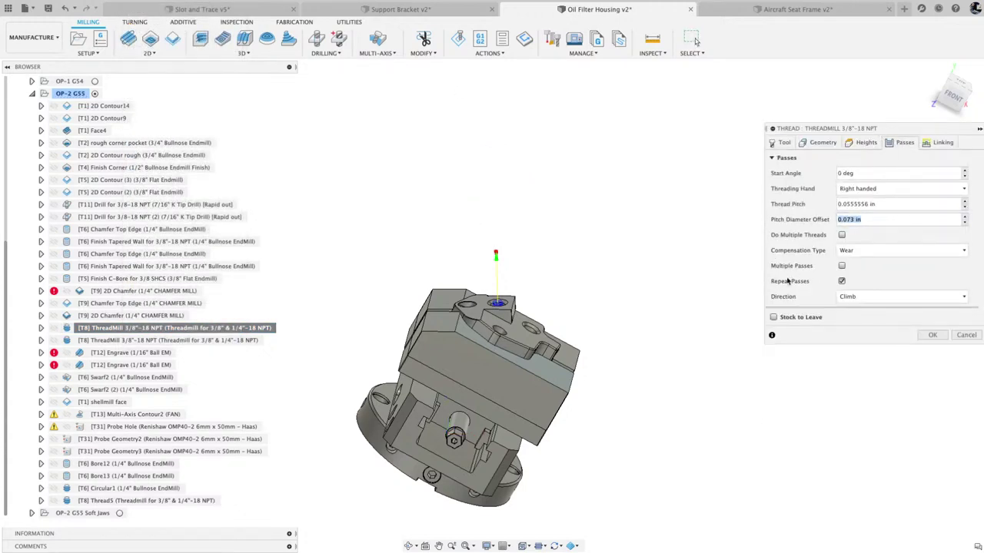
pyautogui.click(933, 337)
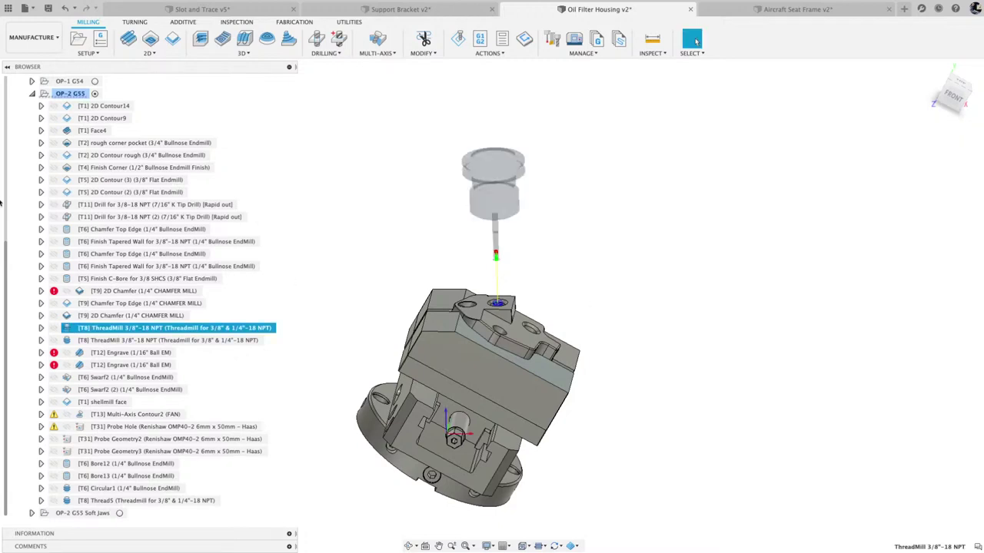
pyautogui.click(149, 53)
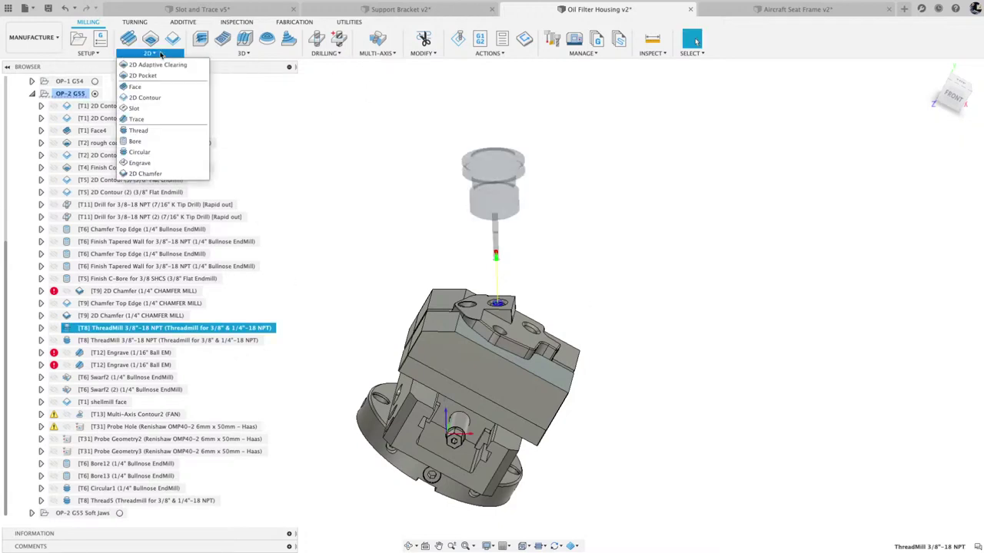